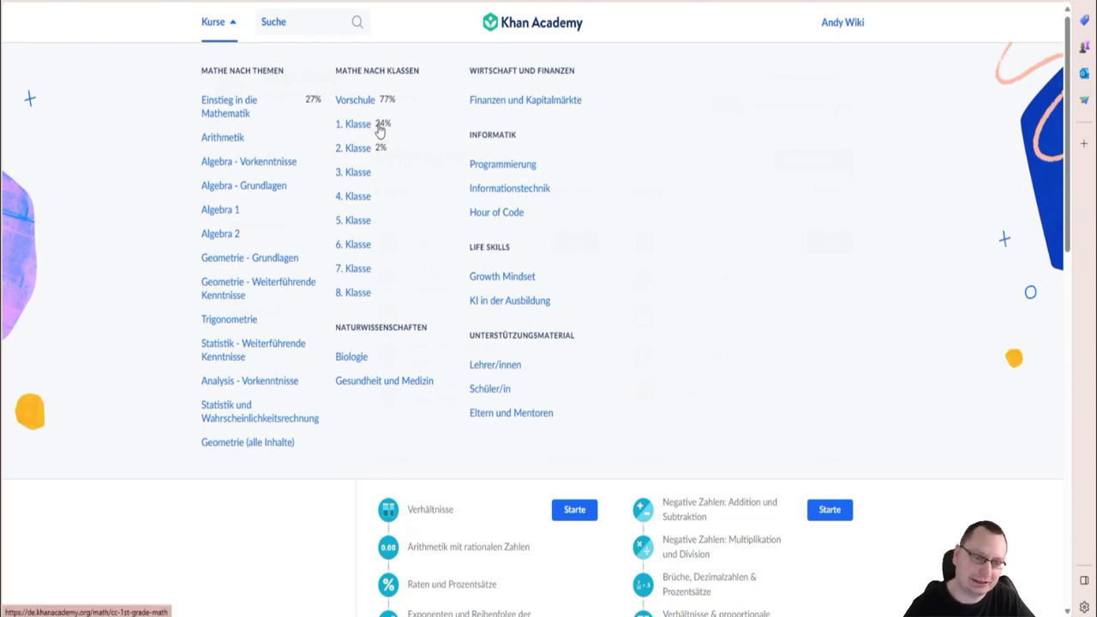
Open the 1. Klasse course and start the Addieren bis 20 exercise in Lerneinheit 2.
{"action": "left_click", "coordinate": [378, 129]}
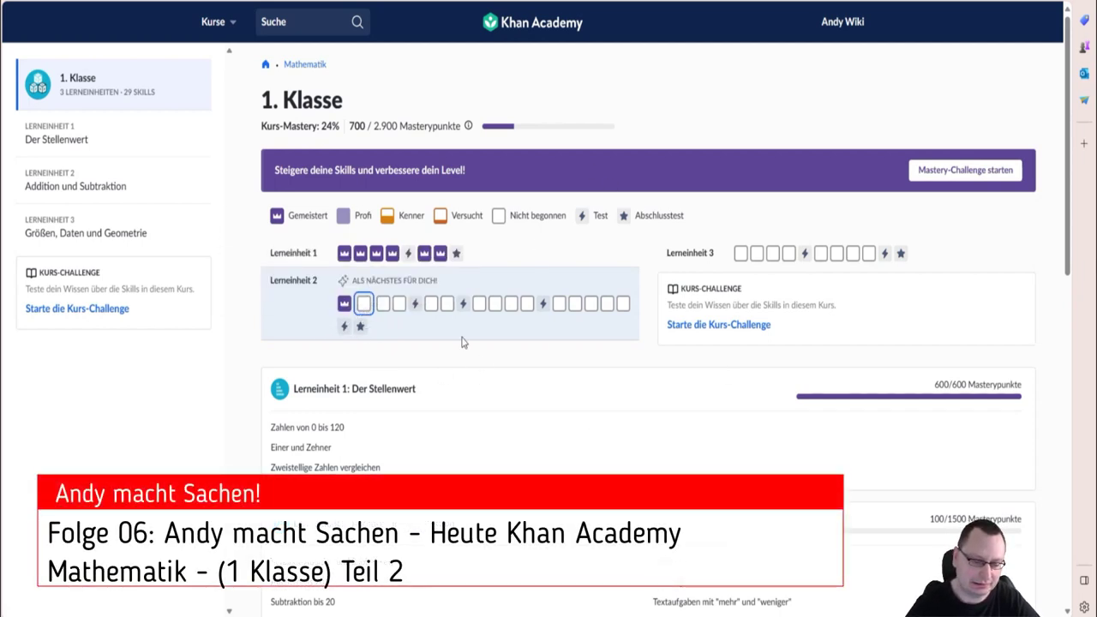
{"action": "left_click", "coordinate": [363, 305]}
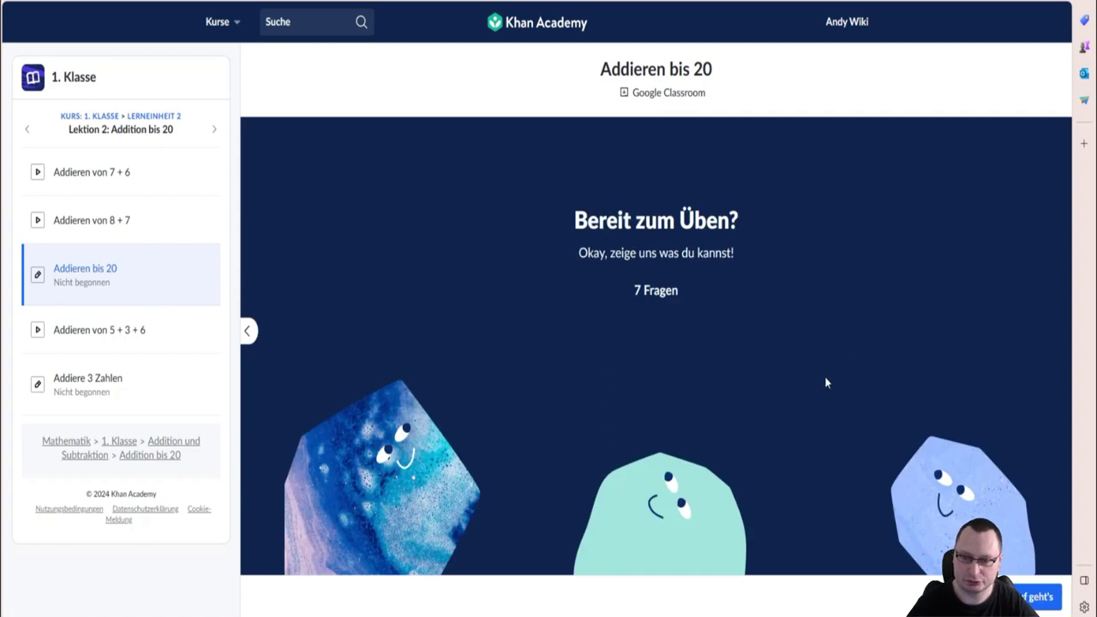
{"action": "left_click", "coordinate": [1039, 597]}
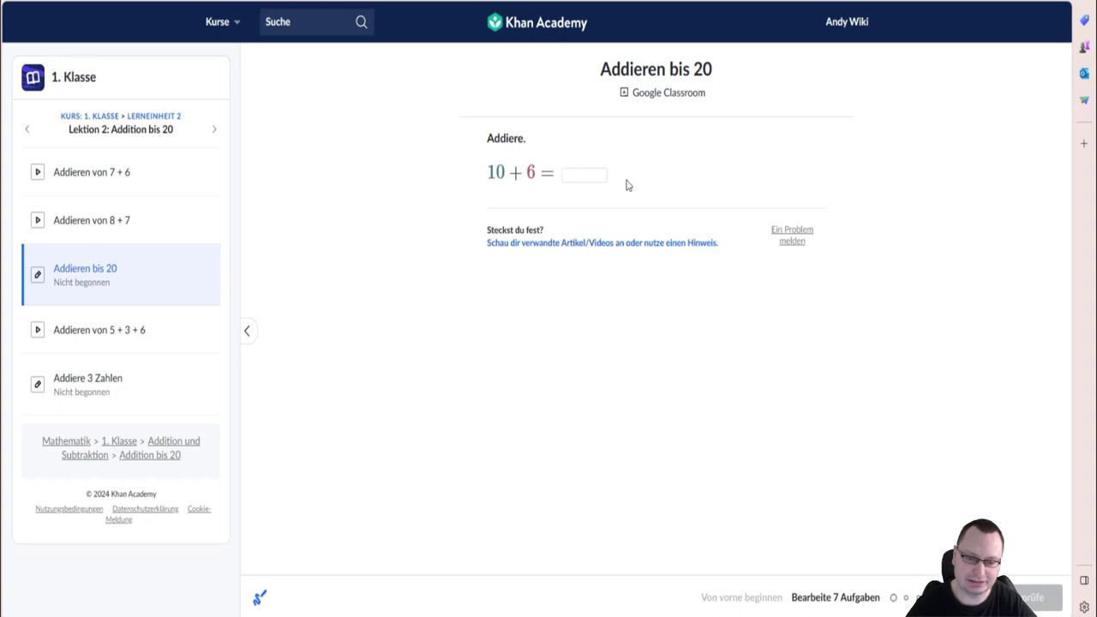
Answer the problem 10 + 6 with 16, check it and continue to the second problem.
{"action": "left_click", "coordinate": [571, 174]}
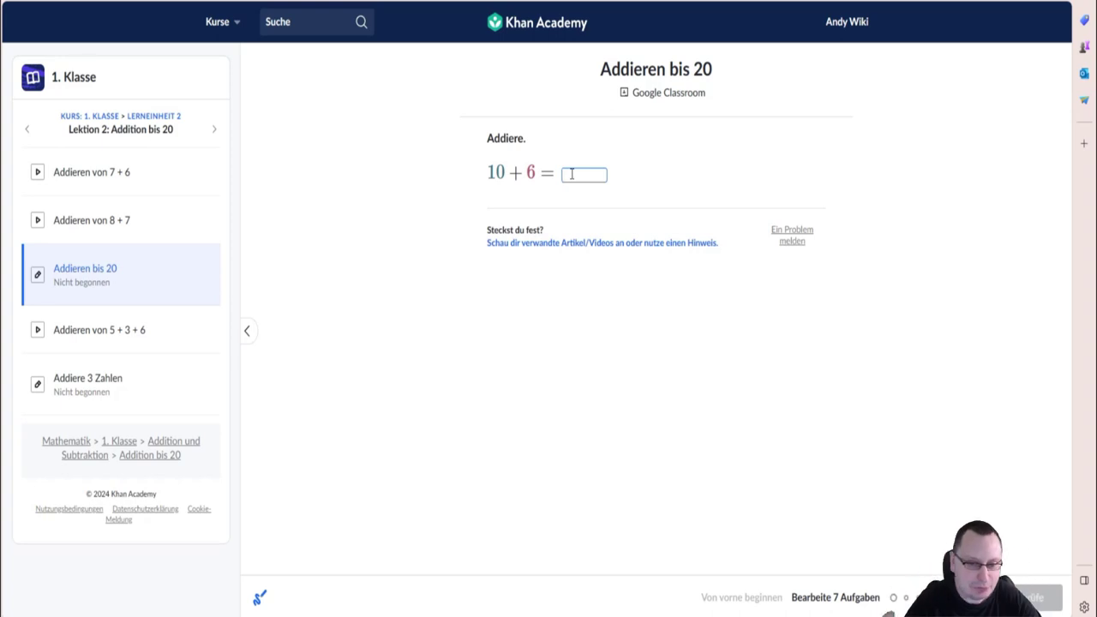
{"action": "left_click", "coordinate": [583, 178]}
{"action": "type", "text": "16"}
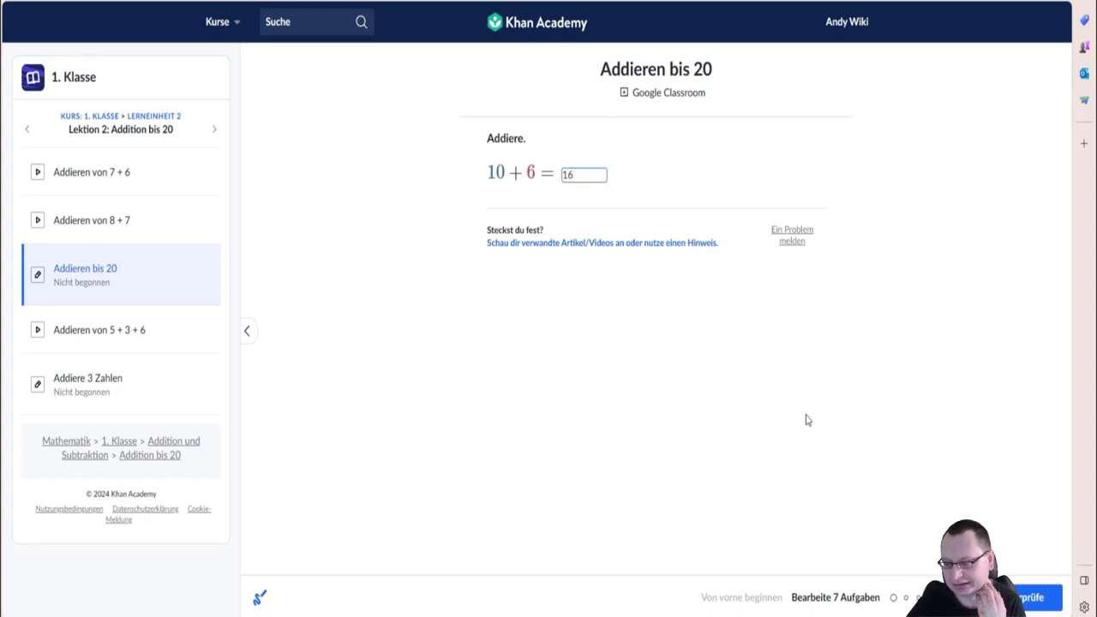
{"action": "key", "text": "Return"}
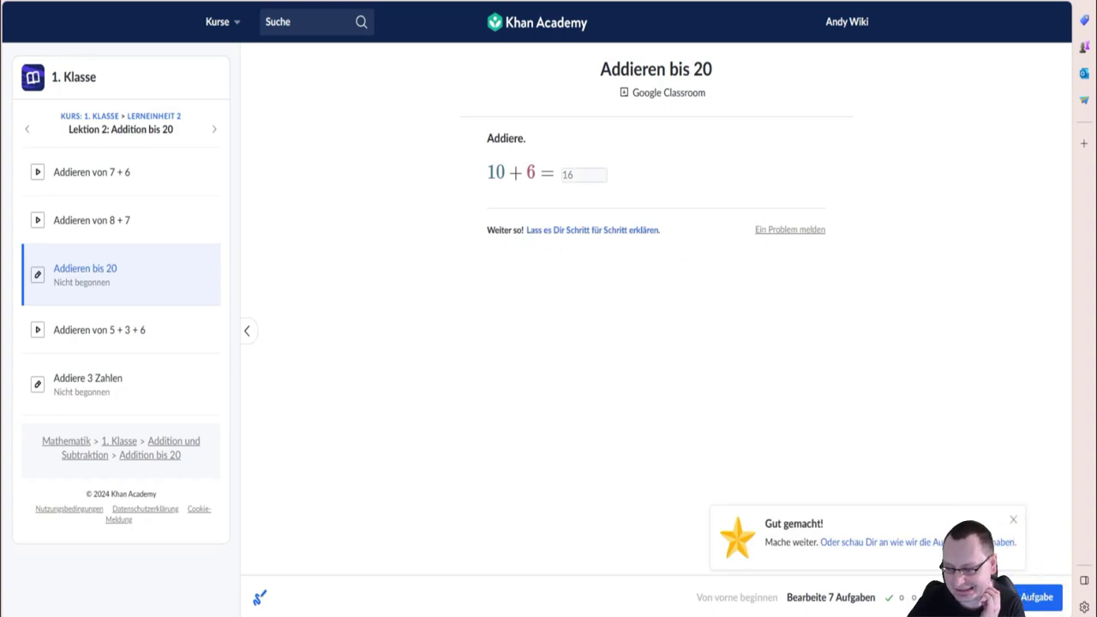
{"action": "key", "text": "Return"}
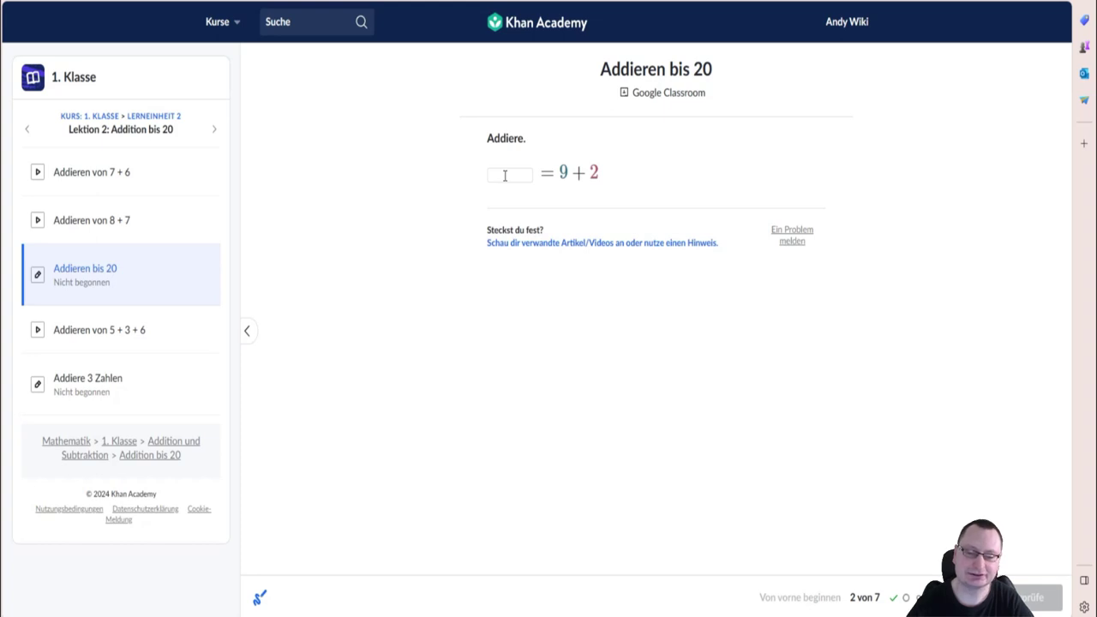
Answer the problem 9 + 2 with 11, check it and continue to the third problem.
{"action": "left_click", "coordinate": [505, 176]}
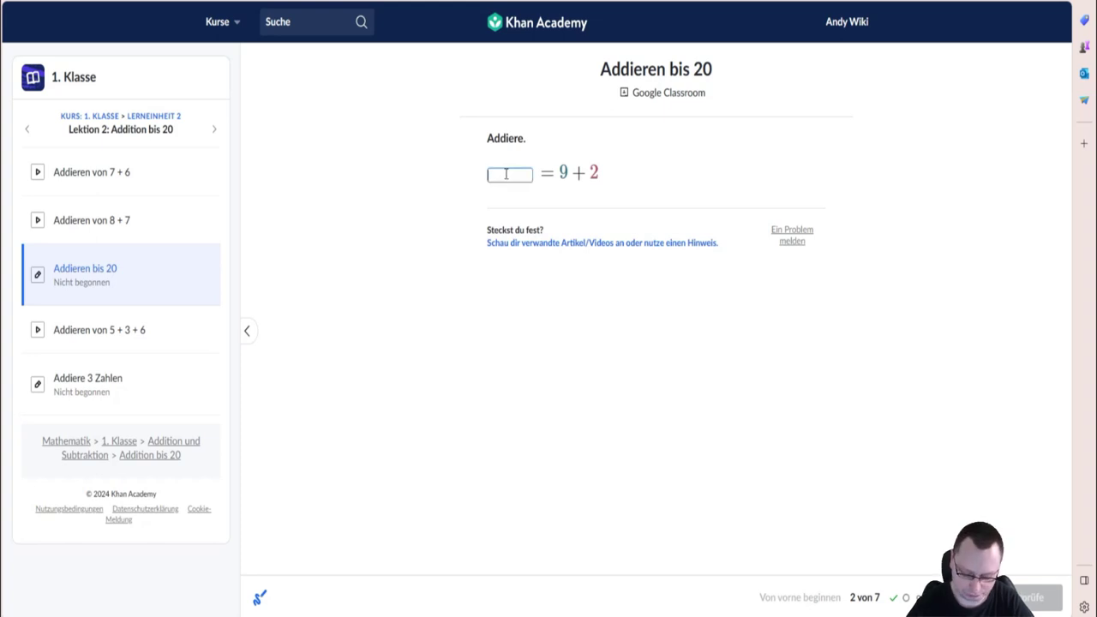
{"action": "type", "text": "11"}
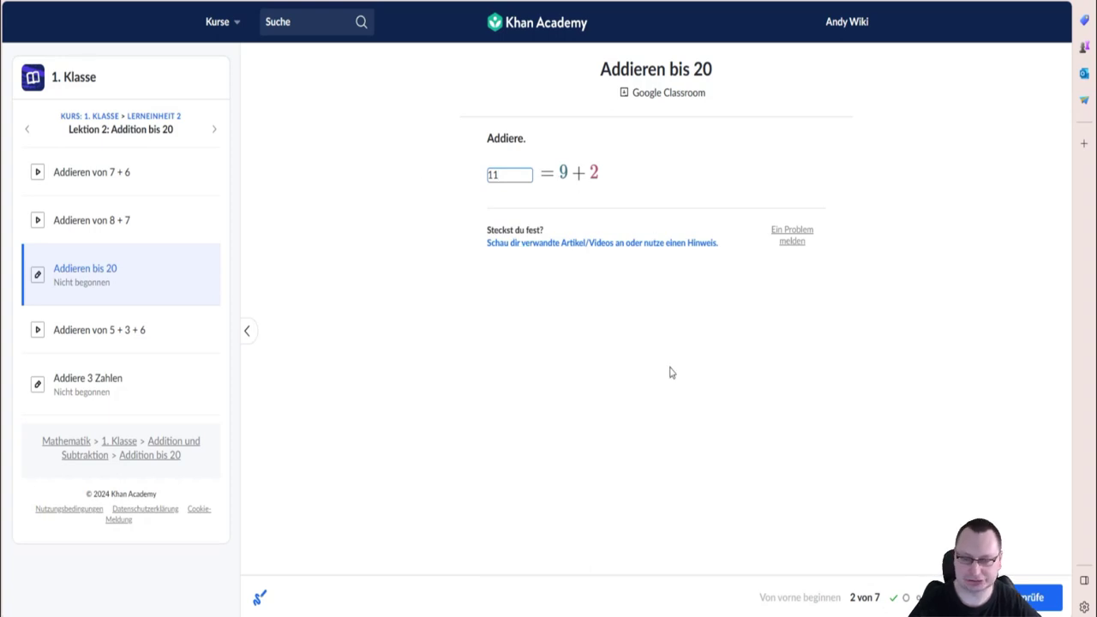
{"action": "key", "text": "Return"}
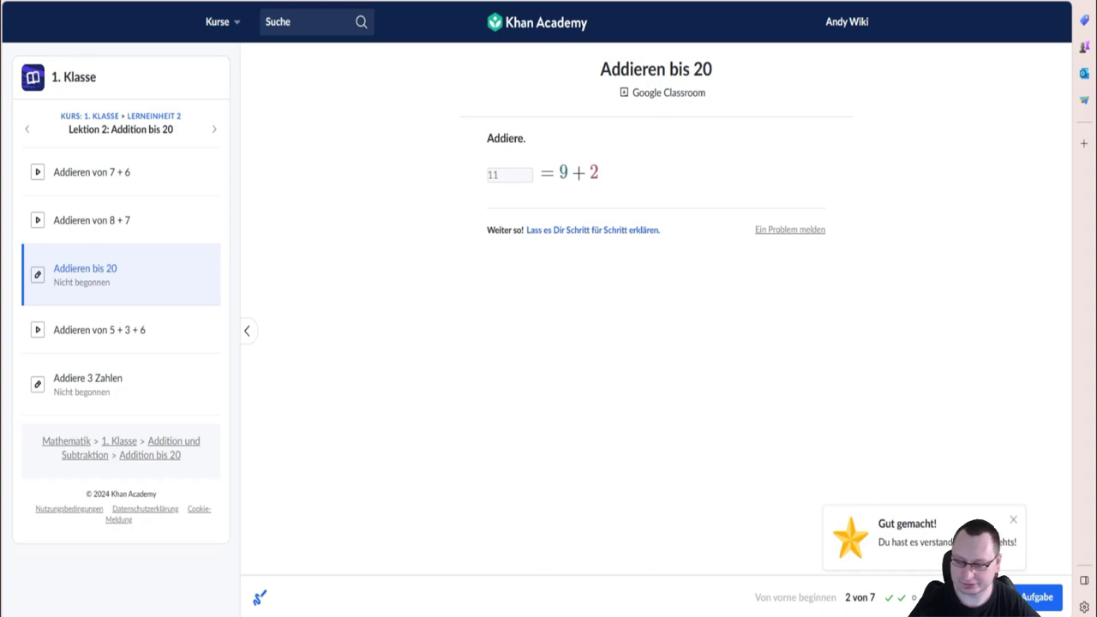
{"action": "left_click", "coordinate": [1015, 522]}
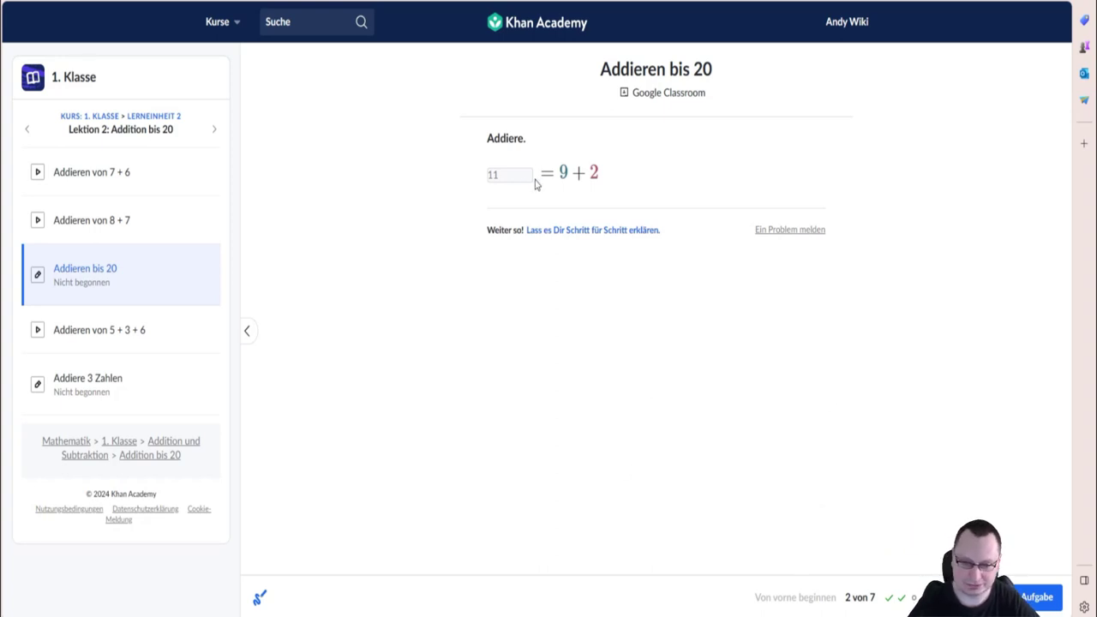
{"action": "key", "text": "Return"}
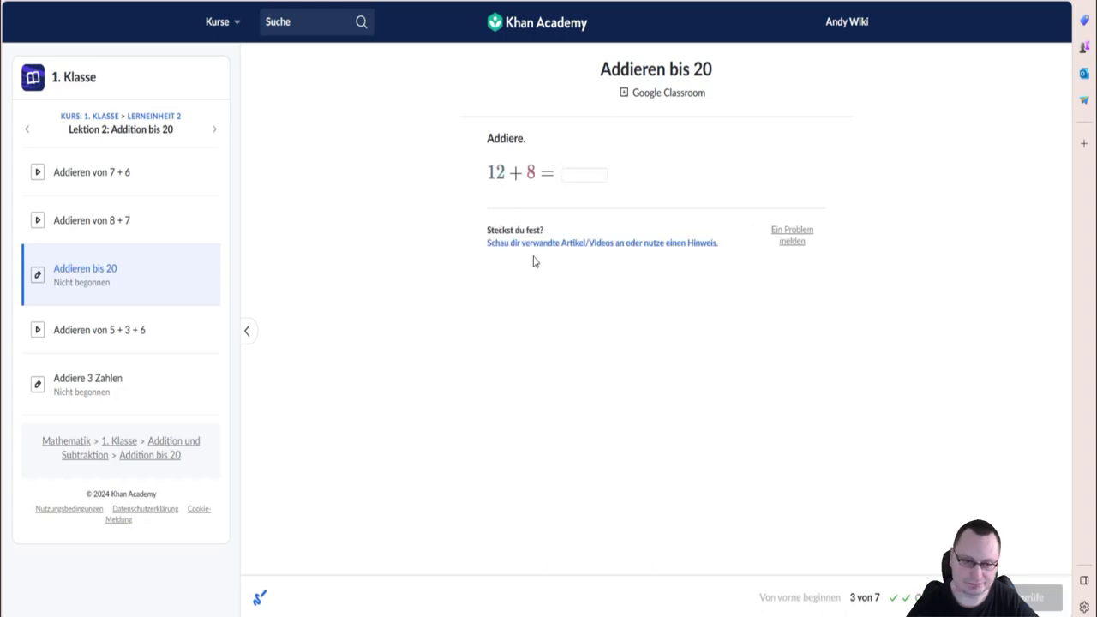
Answer the problem 12 + 8 with 20, check it and continue to the fourth problem.
{"action": "left_click", "coordinate": [571, 173]}
{"action": "type", "text": "20"}
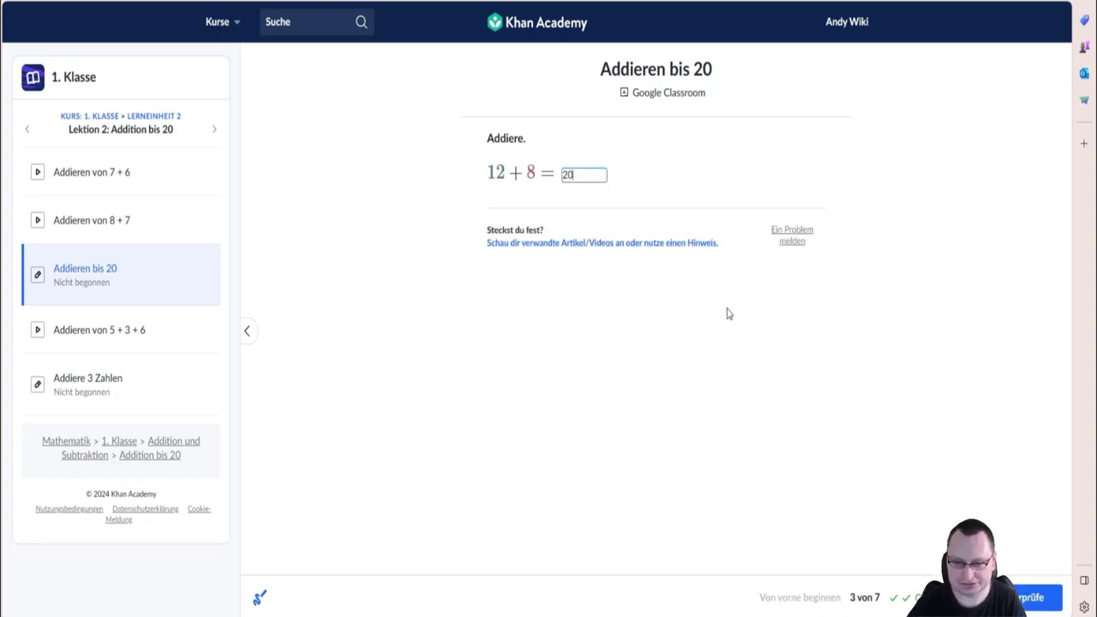
{"action": "left_click", "coordinate": [1021, 590]}
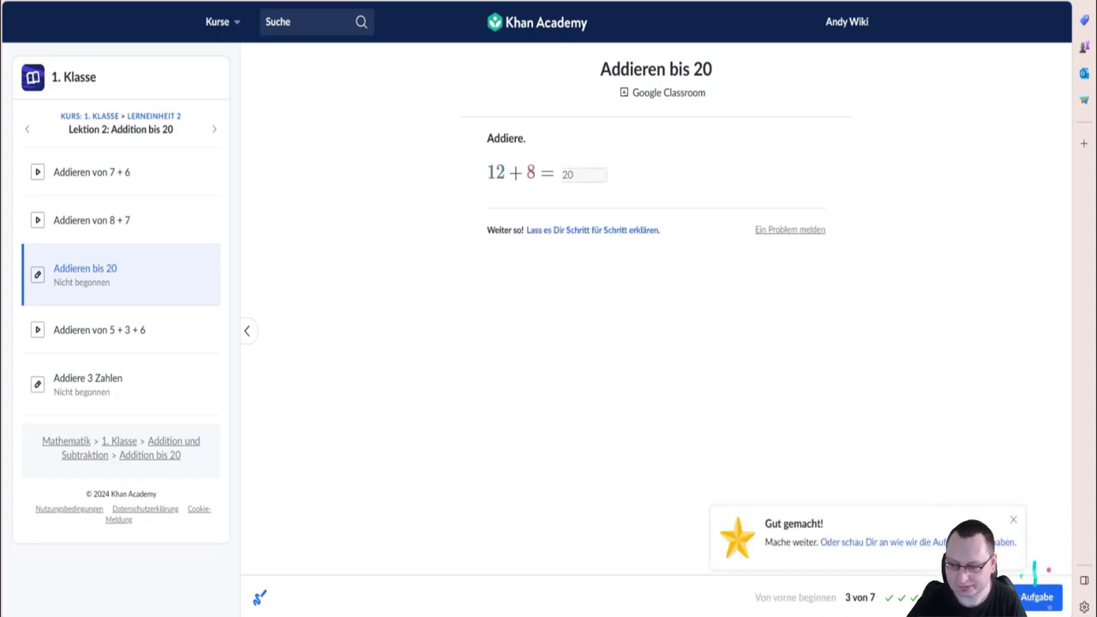
{"action": "left_click", "coordinate": [1021, 589]}
Answer the fourth addition problem with 17, check it and continue to the fifth problem.
{"action": "left_click", "coordinate": [501, 177]}
{"action": "type", "text": "17"}
{"action": "left_click", "coordinate": [1024, 596]}
{"action": "left_click", "coordinate": [1039, 597]}
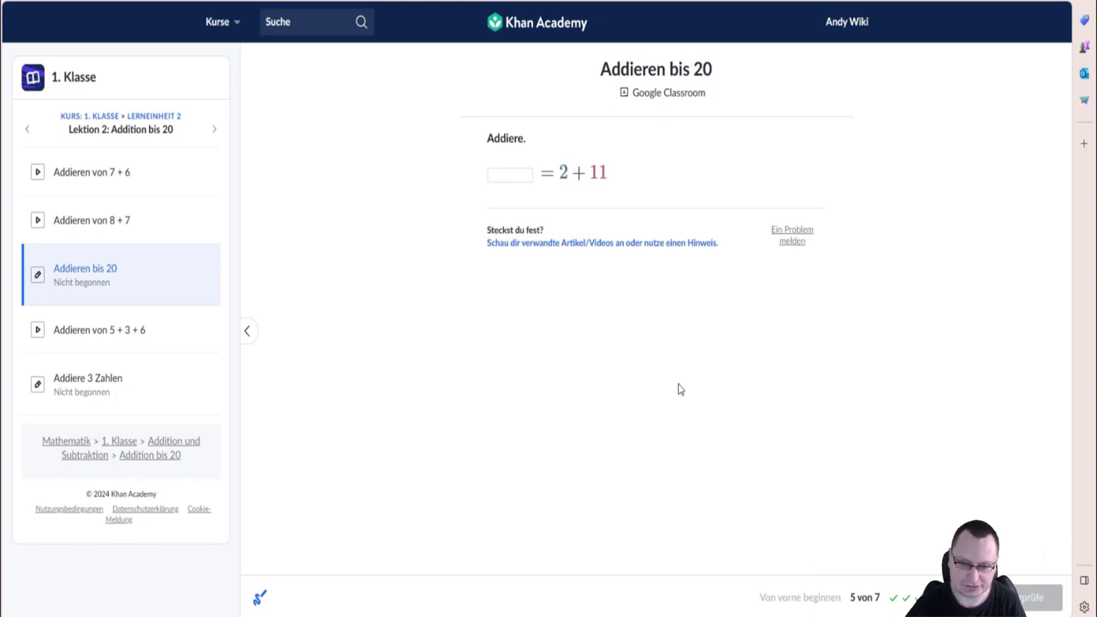
Answer the problem 2 + 11 with 13, check it and continue to the sixth problem.
{"action": "left_click", "coordinate": [498, 176]}
{"action": "type", "text": "13"}
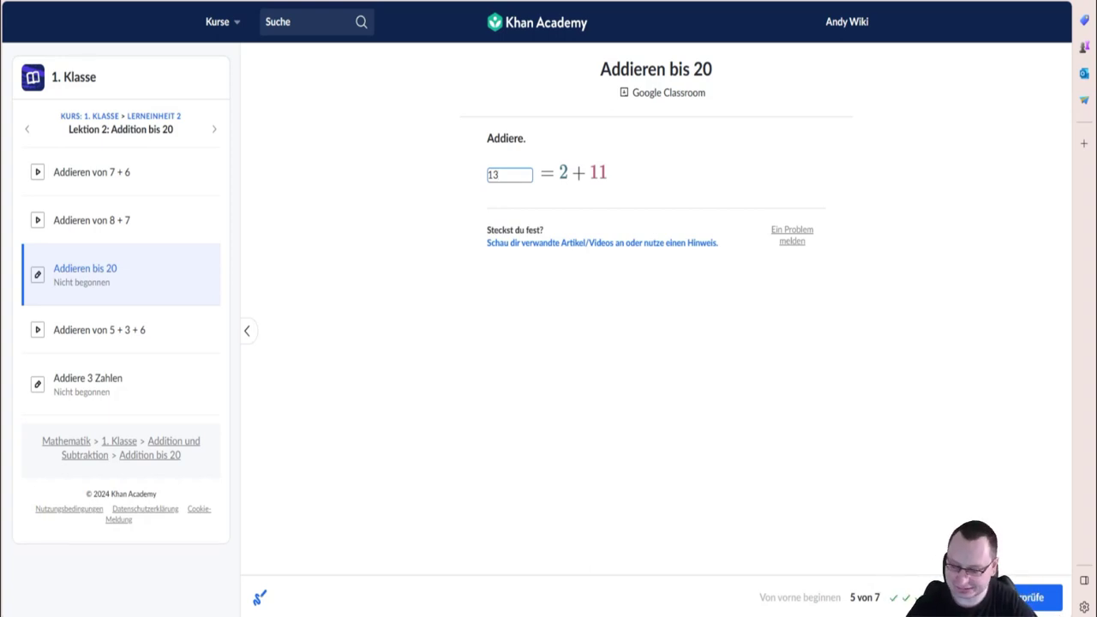
{"action": "key", "text": "Return"}
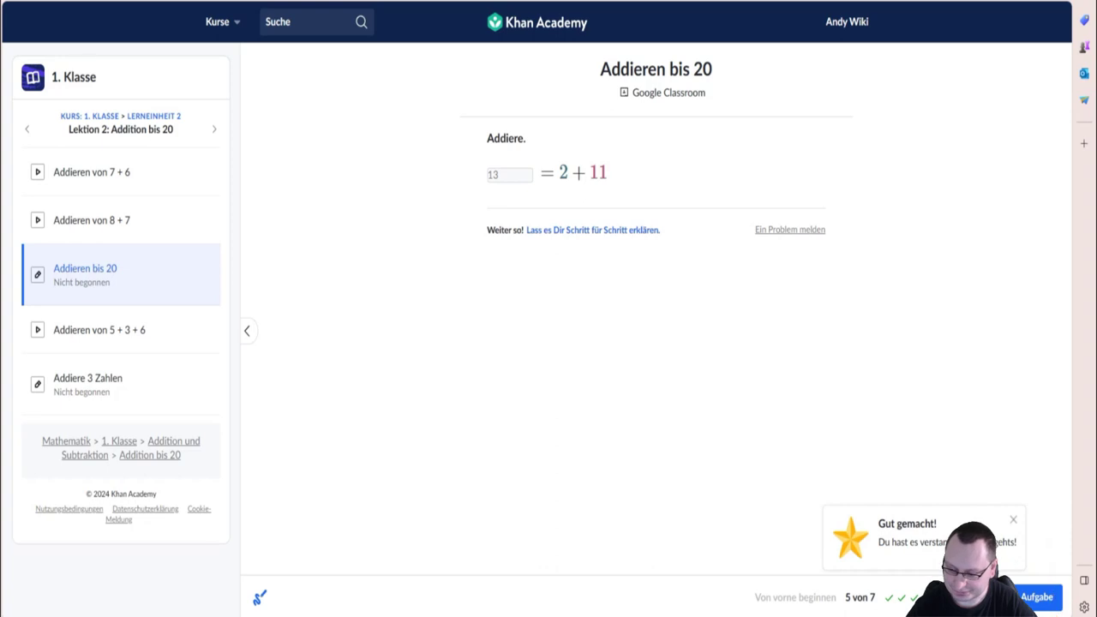
{"action": "key", "text": "Return"}
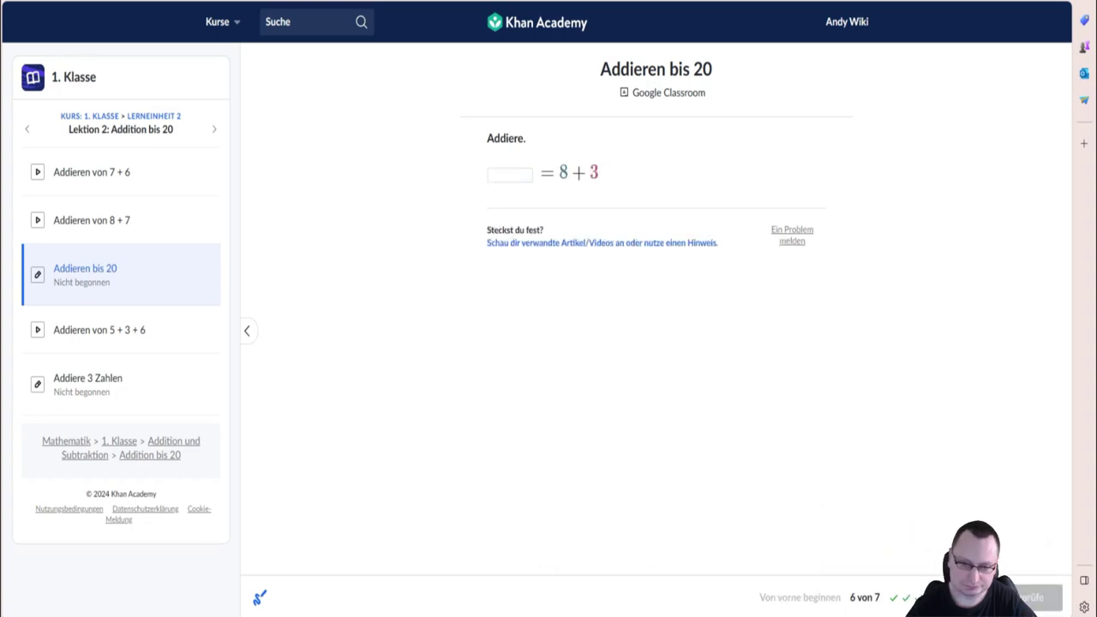
Answer the problem 8 + 3 with 11, check it and continue to the seventh problem.
{"action": "left_click", "coordinate": [507, 172]}
{"action": "type", "text": "11"}
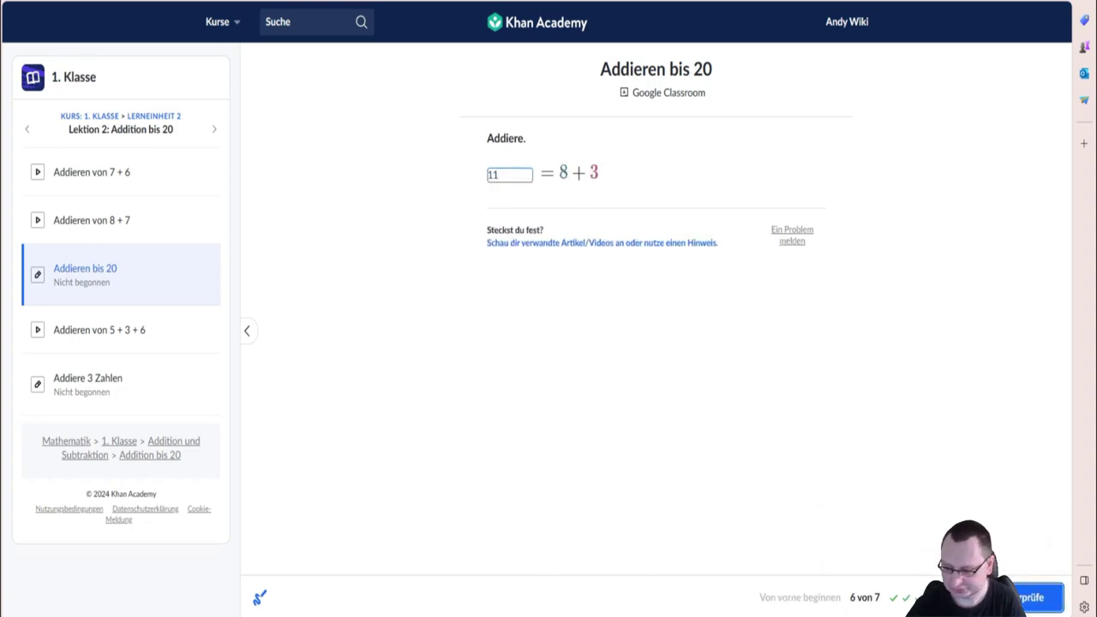
{"action": "key", "text": "Return"}
{"action": "key", "text": "Return"}
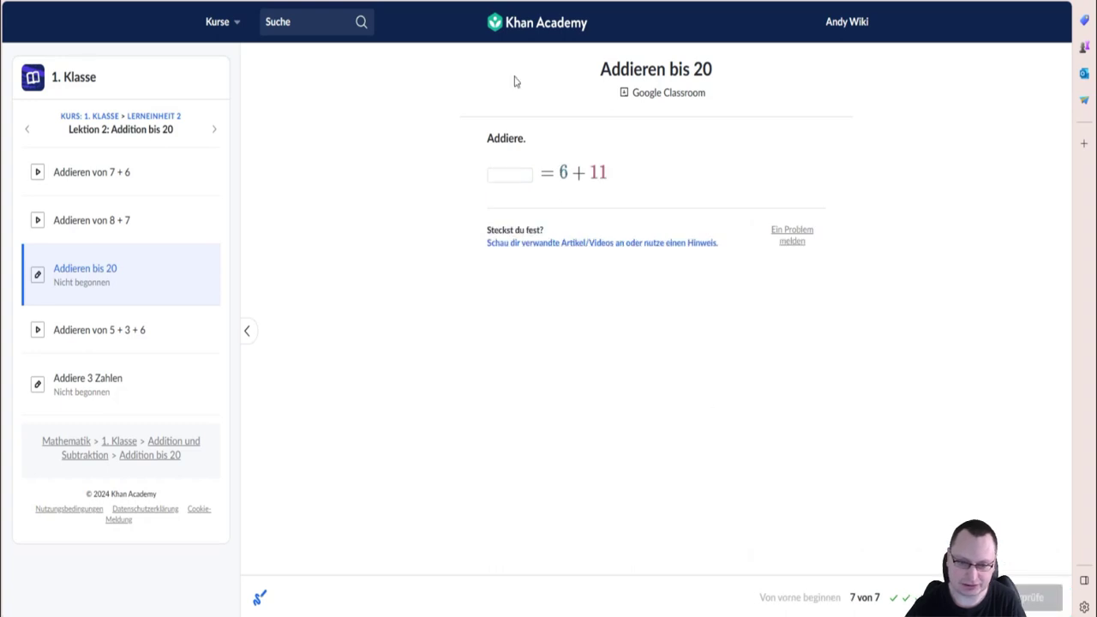
Answer the problem 6 + 11 with 17, check it and show the exercise summary.
{"action": "left_click", "coordinate": [510, 182]}
{"action": "type", "text": "17"}
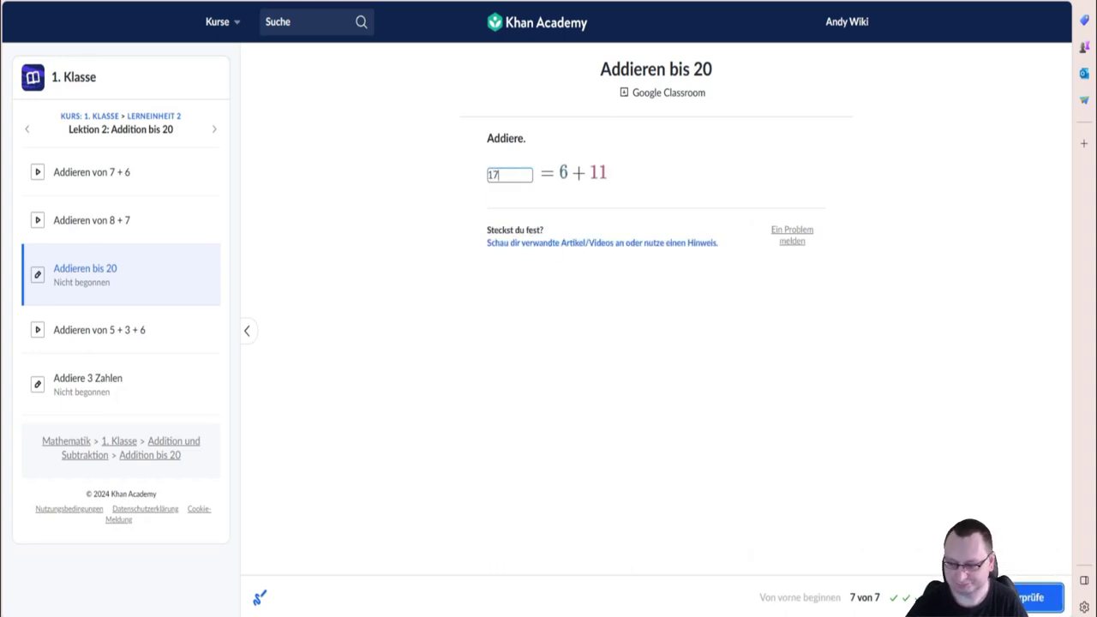
{"action": "key", "text": "Return"}
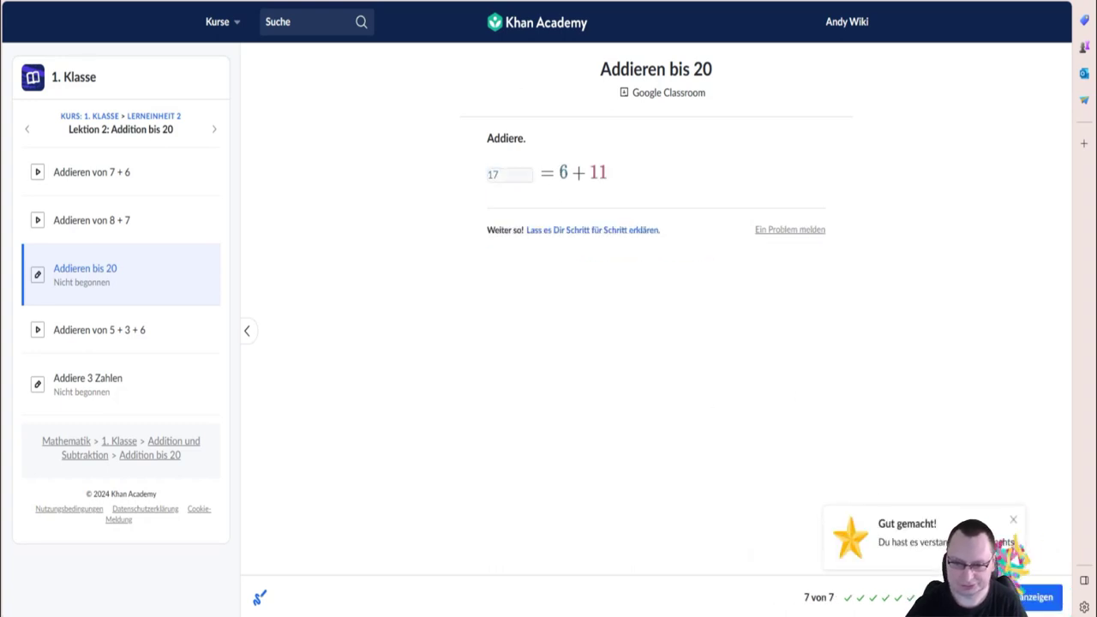
{"action": "key", "text": "Return"}
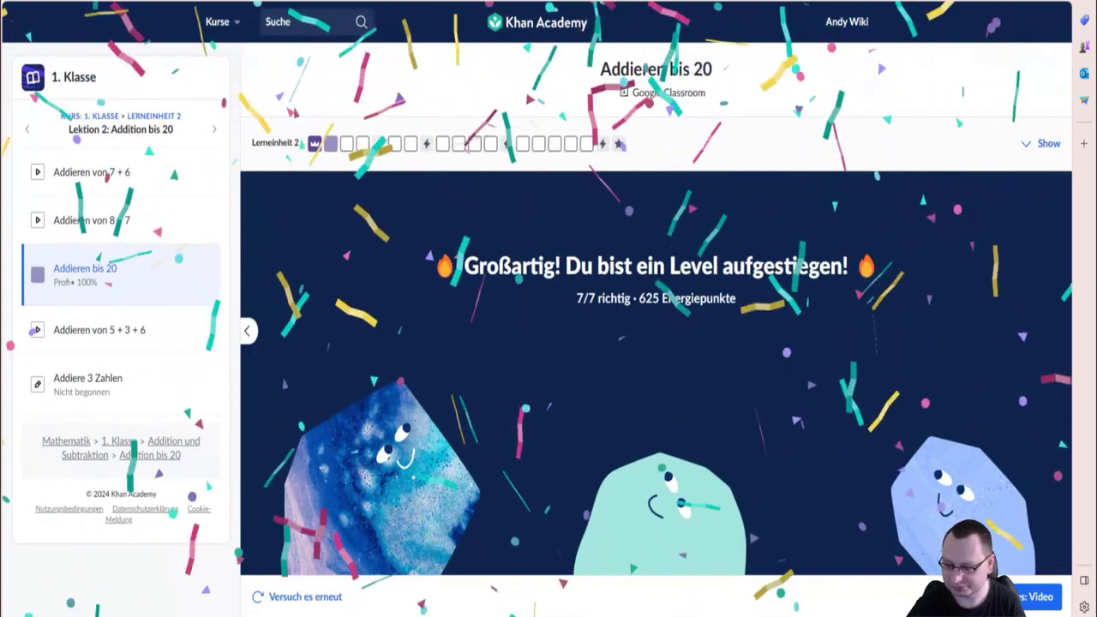
Continue past the video Addieren von 5 + 3 + 6 and start the Addiere 3 Zahlen exercise.
{"action": "left_click", "coordinate": [1039, 596]}
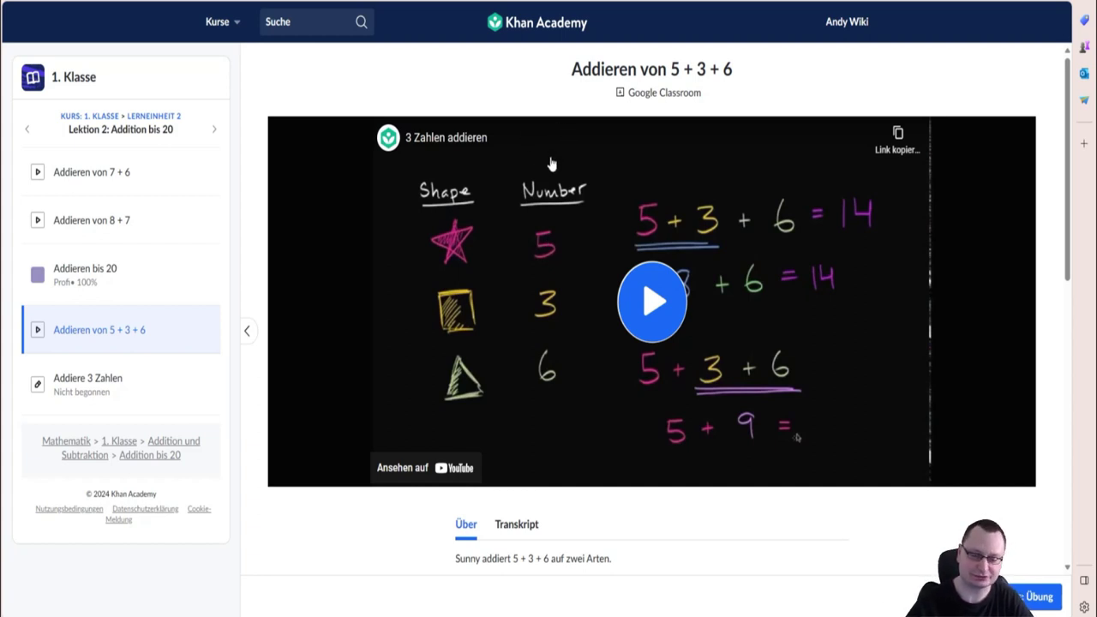
{"action": "right_click", "coordinate": [827, 512]}
{"action": "left_click", "coordinate": [310, 538]}
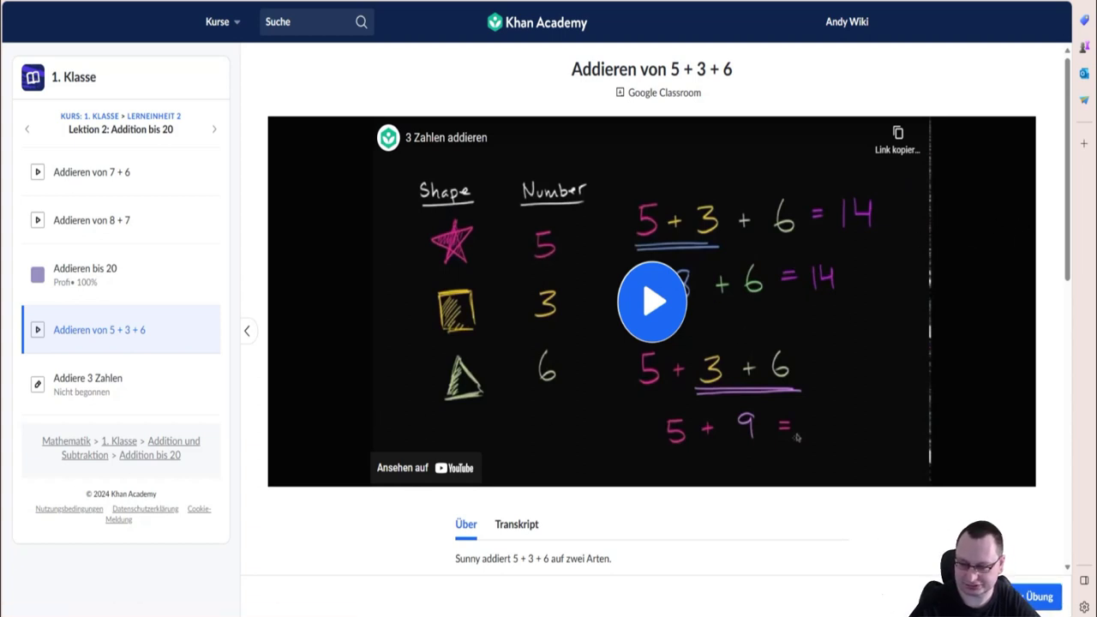
{"action": "left_click", "coordinate": [701, 430]}
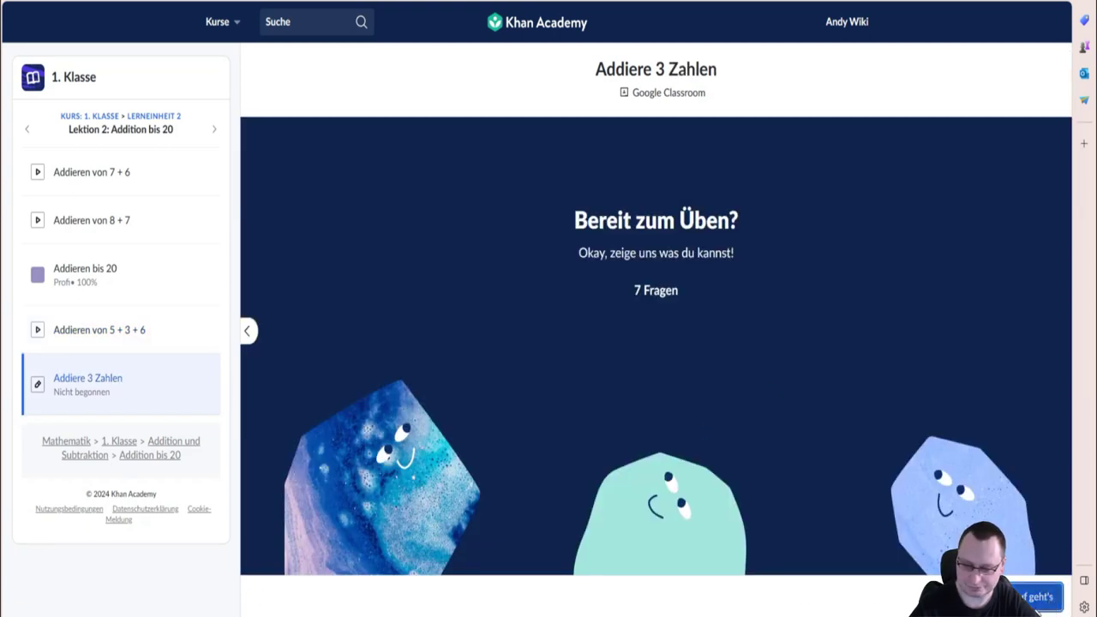
{"action": "left_click", "coordinate": [1045, 600]}
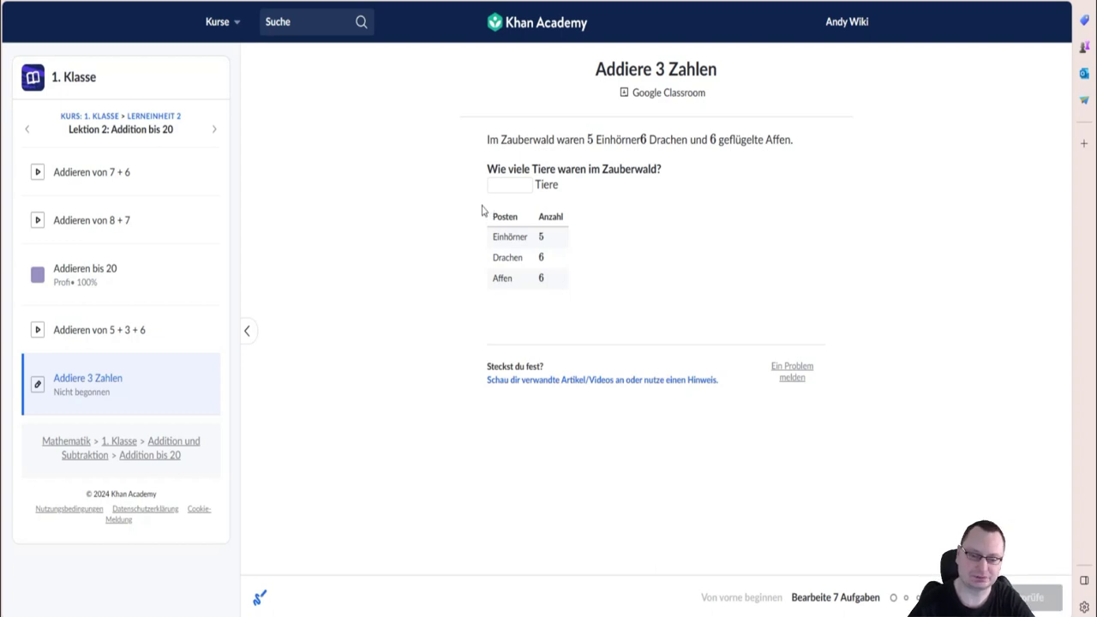
Answer the Zauberwald word problem with 17 Tiere, check it and continue to the second problem.
{"action": "left_click", "coordinate": [502, 185]}
{"action": "type", "text": "17"}
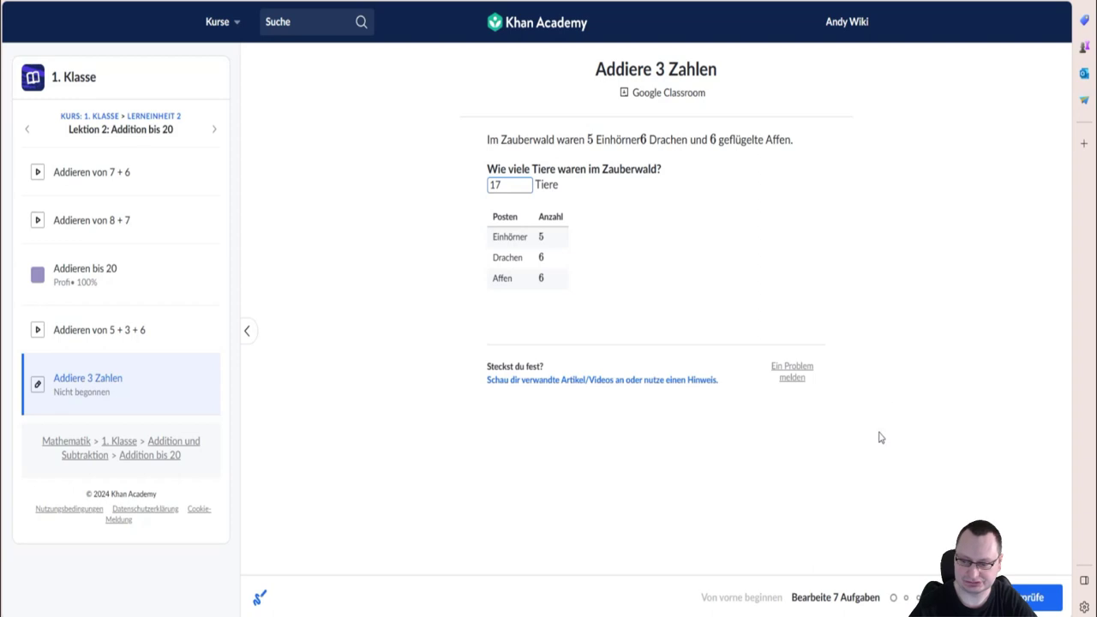
{"action": "left_click", "coordinate": [1037, 598]}
{"action": "left_click", "coordinate": [1037, 597]}
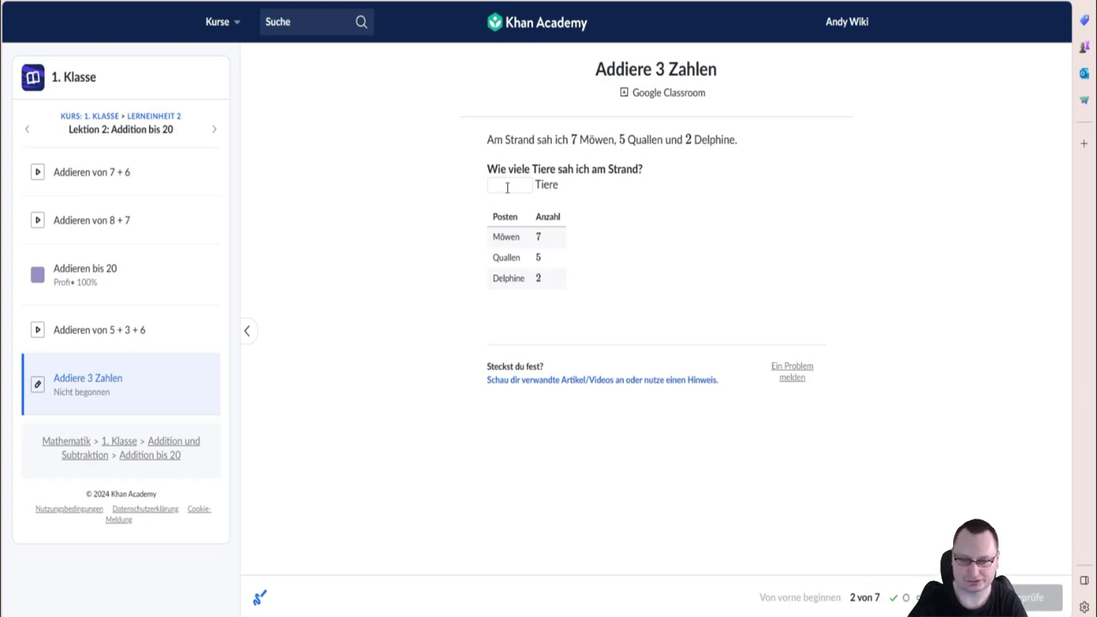
Answer the Strand word problem with 14 Tiere, check it and continue to the third problem.
{"action": "left_click", "coordinate": [506, 188]}
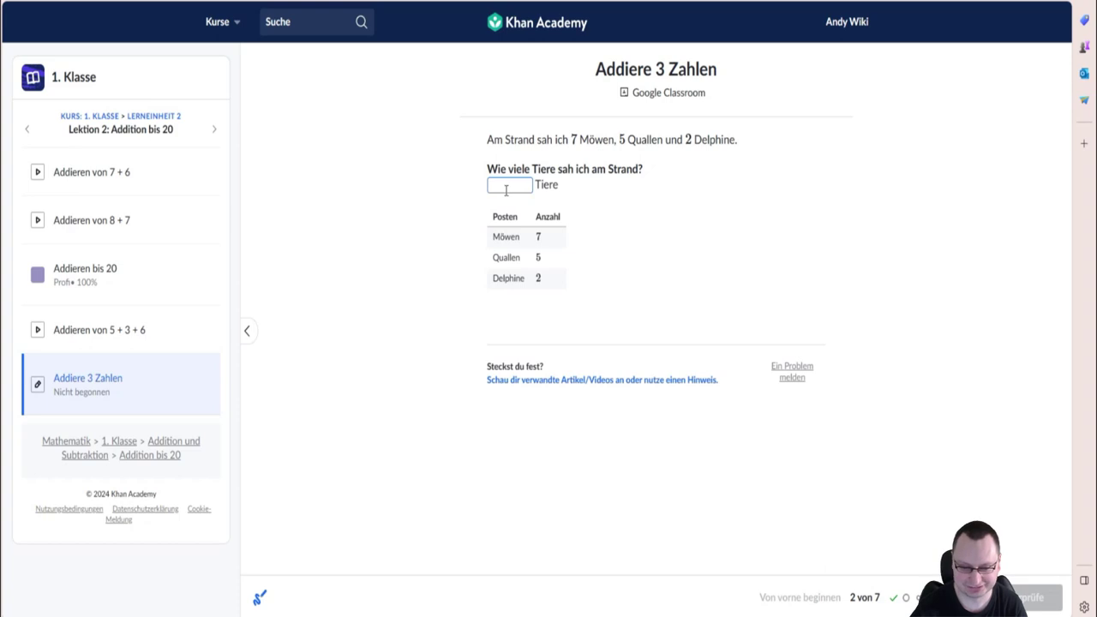
{"action": "type", "text": "14"}
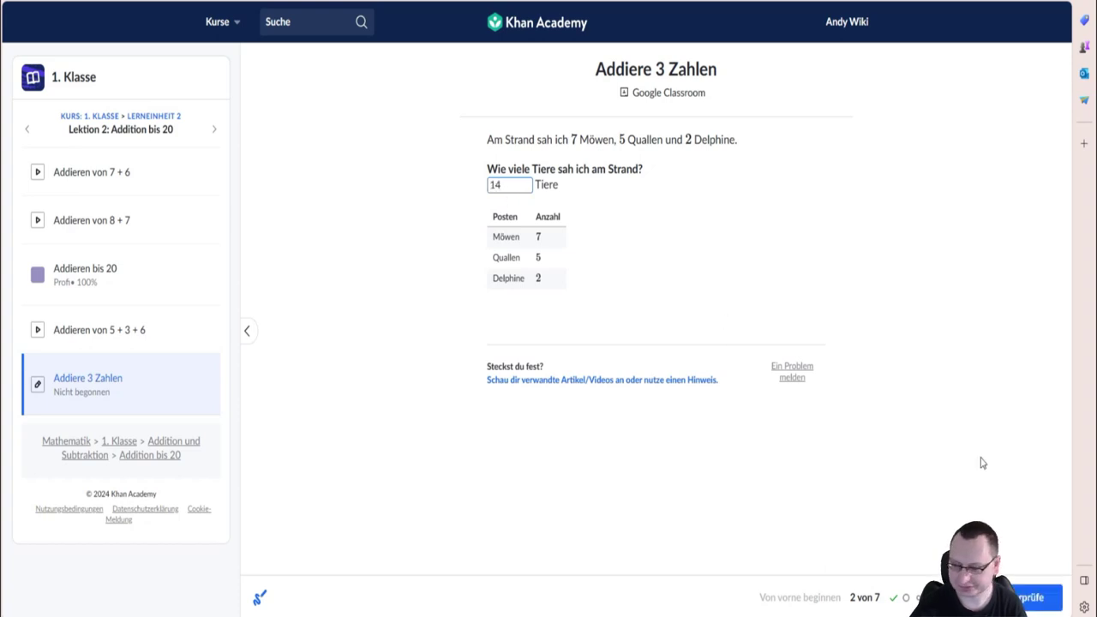
{"action": "left_click", "coordinate": [1028, 597]}
{"action": "left_click", "coordinate": [1028, 597]}
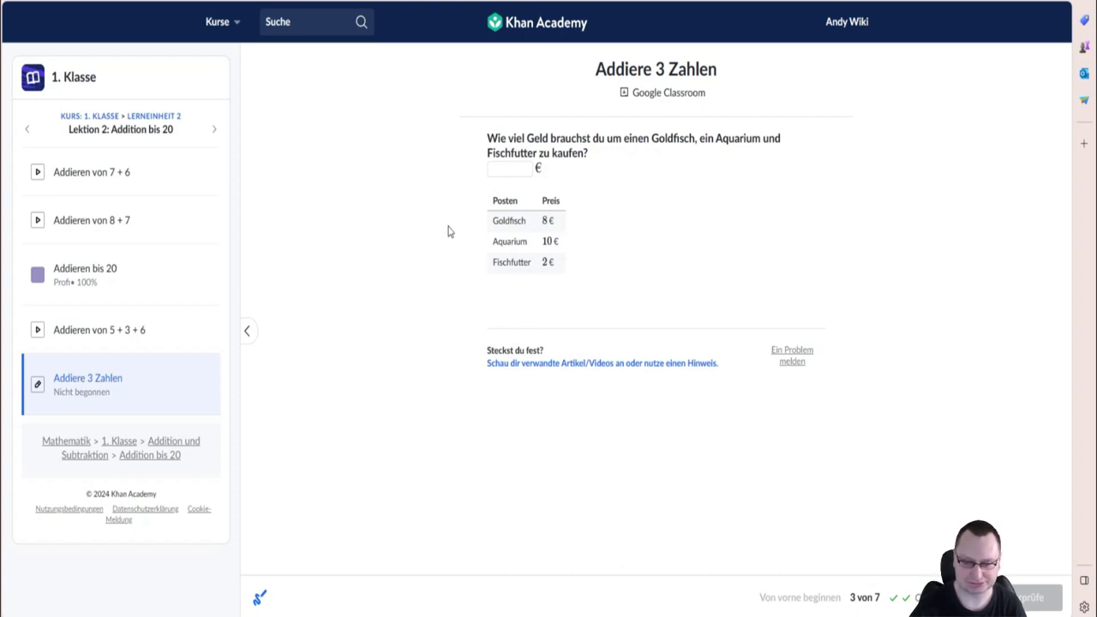
Enter 20 € as the cost of Goldfisch, Aquarium and Fischfutter, check it and continue to the fourth problem.
{"action": "left_click", "coordinate": [504, 174]}
{"action": "type", "text": "20"}
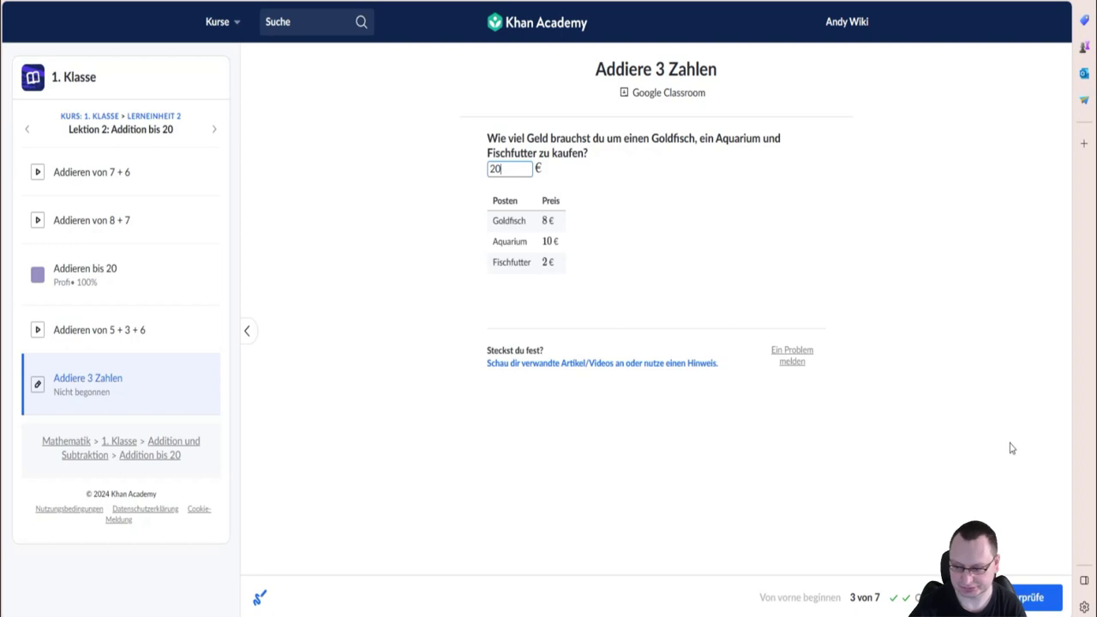
{"action": "key", "text": "Return"}
{"action": "key", "text": "Return"}
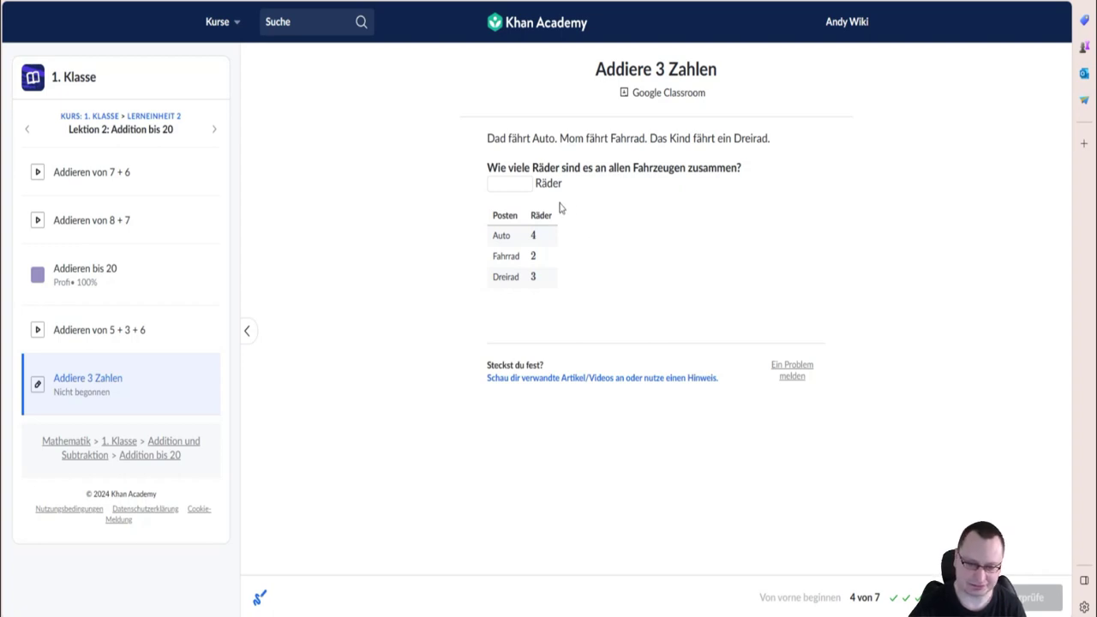
Answer the Räder problem for Auto, Fahrrad and Dreirad with 9, check it and continue to the fifth problem.
{"action": "left_click", "coordinate": [515, 187]}
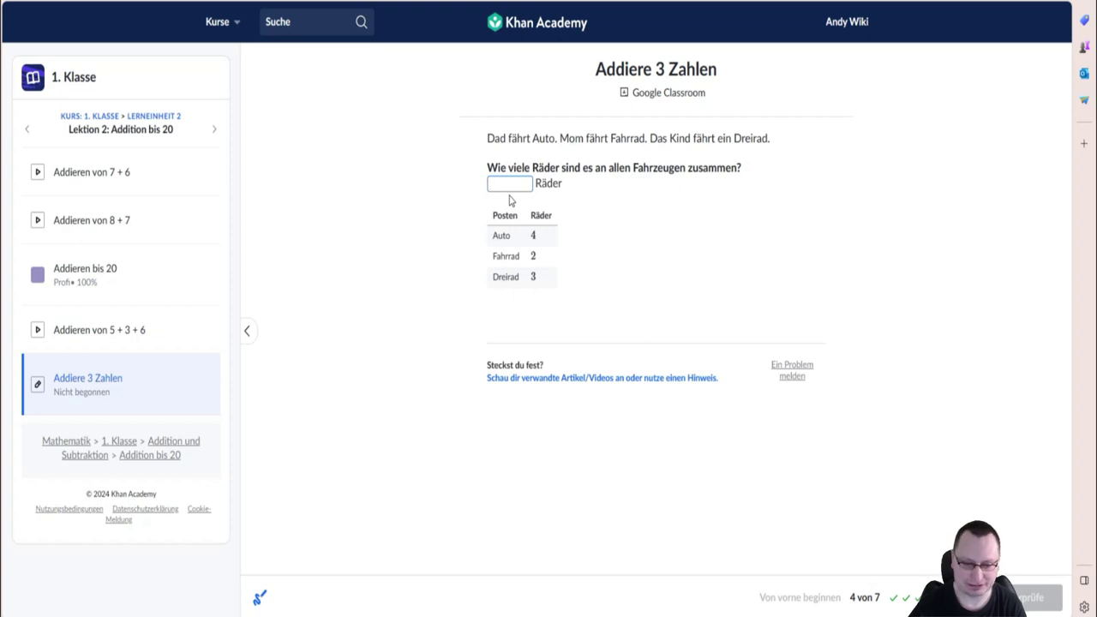
{"action": "type", "text": "9"}
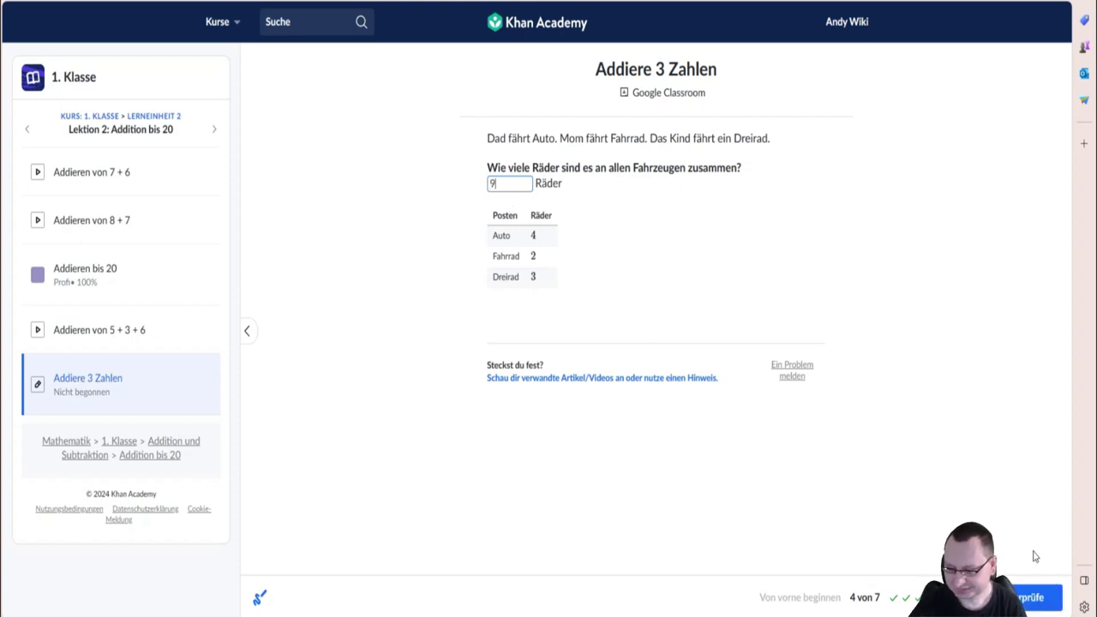
{"action": "key", "text": "Return"}
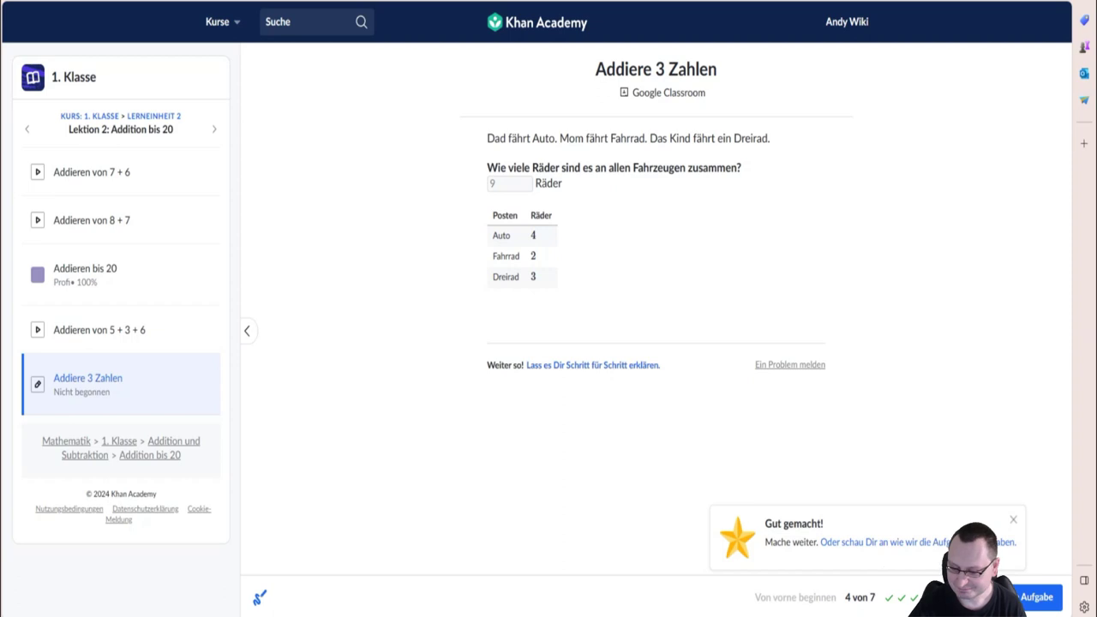
{"action": "left_click", "coordinate": [1011, 523]}
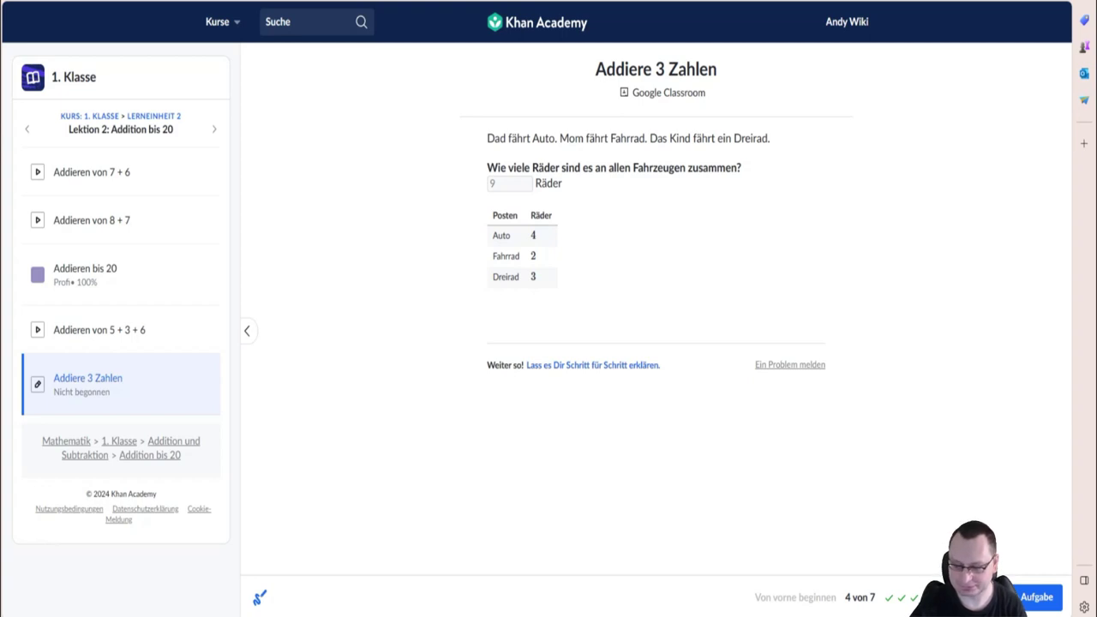
{"action": "key", "text": "Return"}
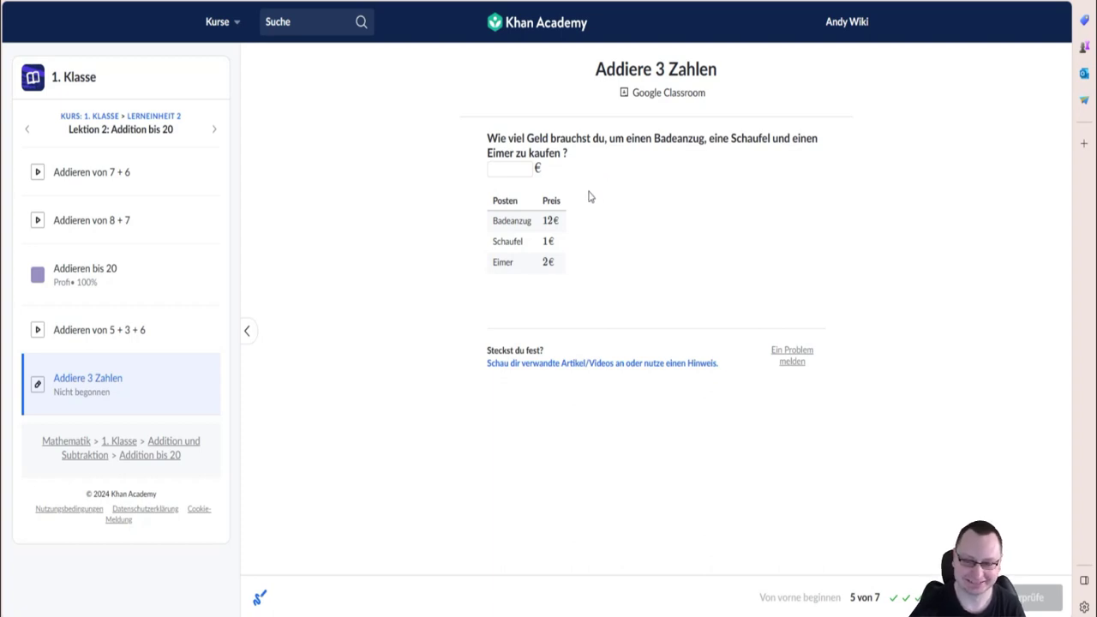
Enter 15 € as the cost of Badeanzug, Schaufel and Eimer, check it and continue to the sixth problem.
{"action": "left_click", "coordinate": [500, 171]}
{"action": "type", "text": "15"}
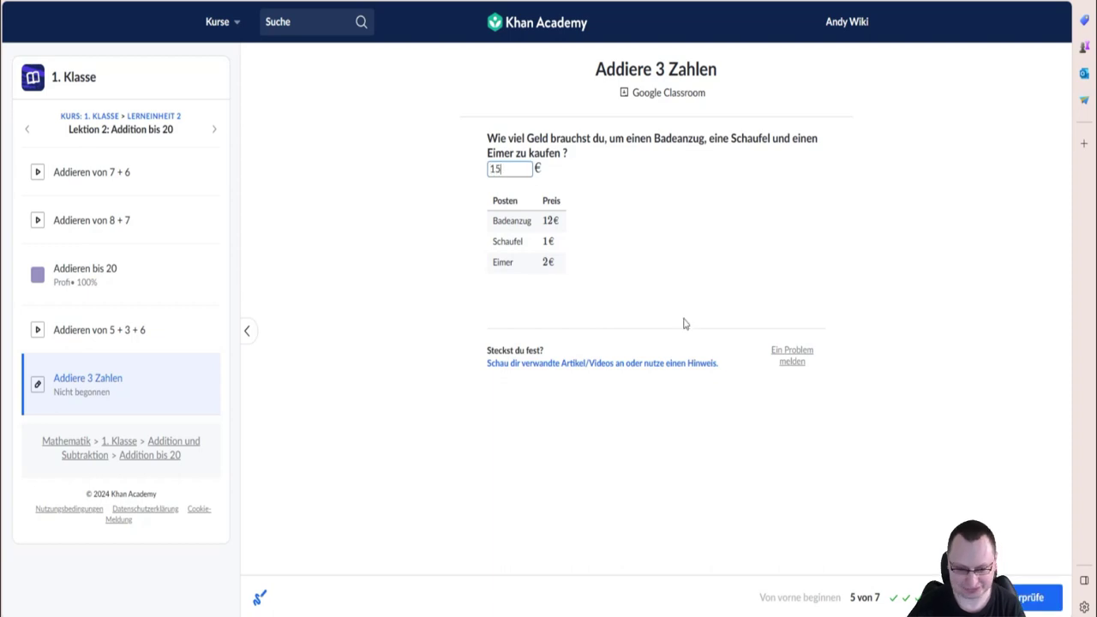
{"action": "key", "text": "Return"}
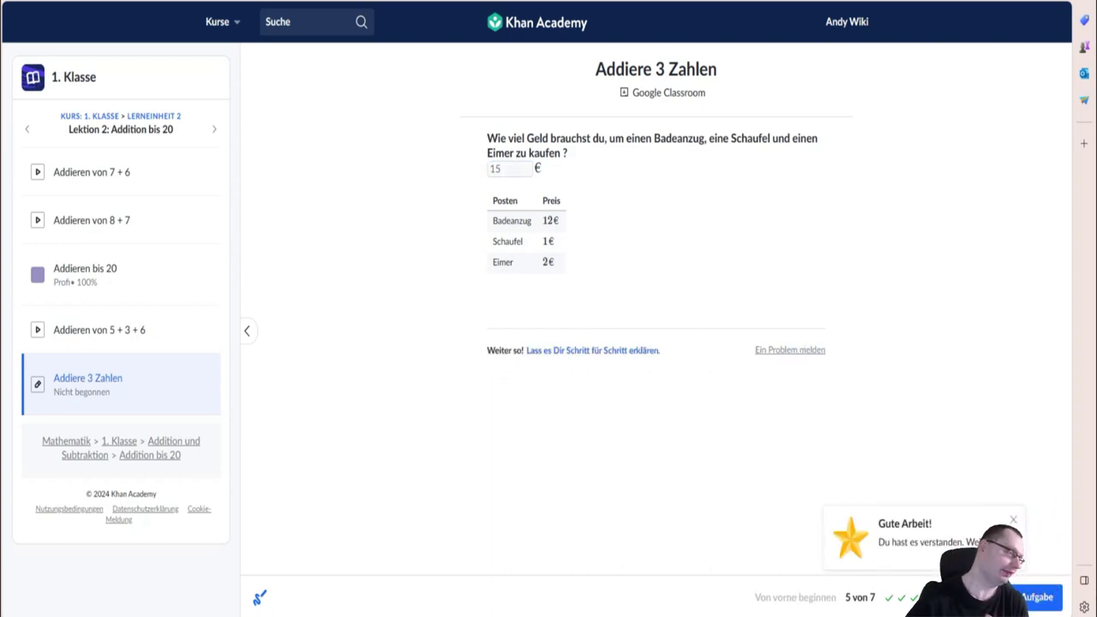
{"action": "left_click", "coordinate": [1013, 523]}
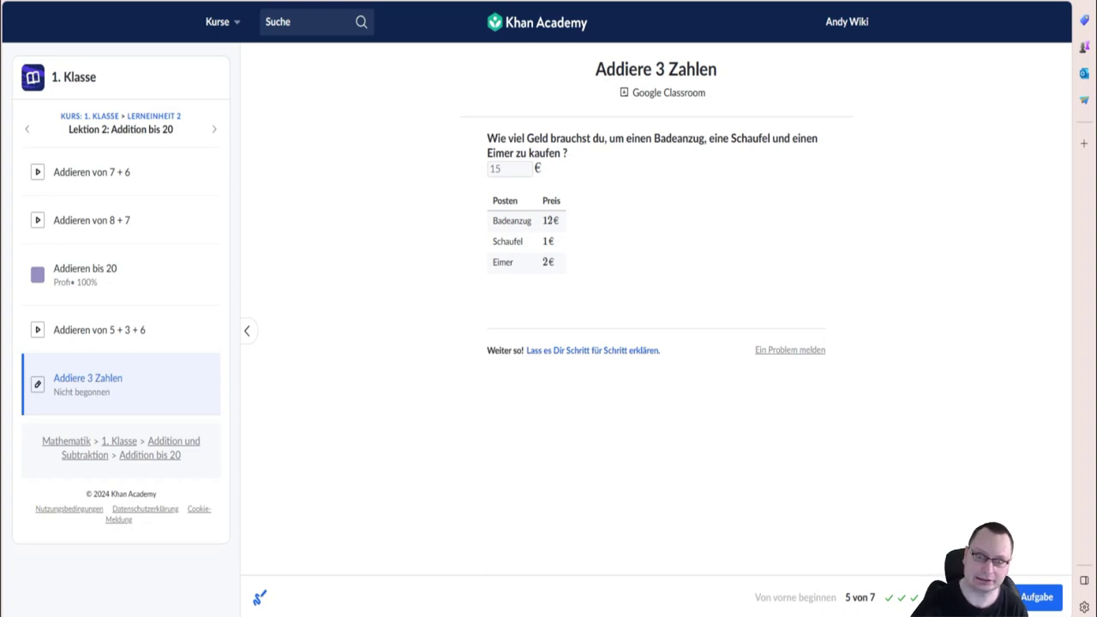
{"action": "left_click", "coordinate": [1037, 597]}
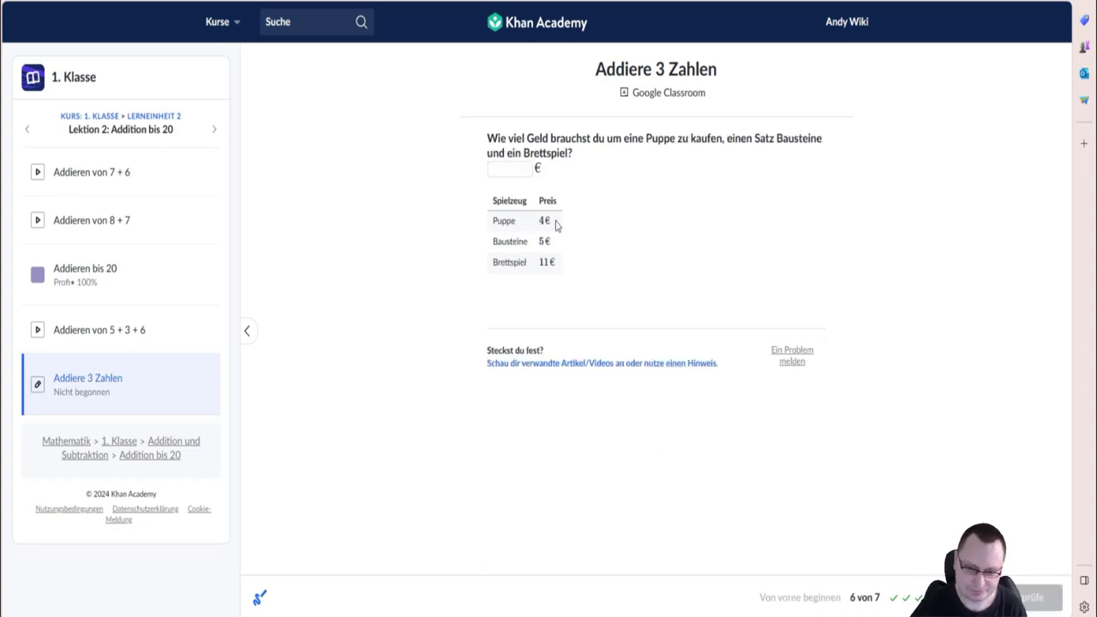
Enter 20 € as the cost of Puppe, Bausteine and Brettspiel, check it and continue to the seventh problem.
{"action": "left_click", "coordinate": [522, 170]}
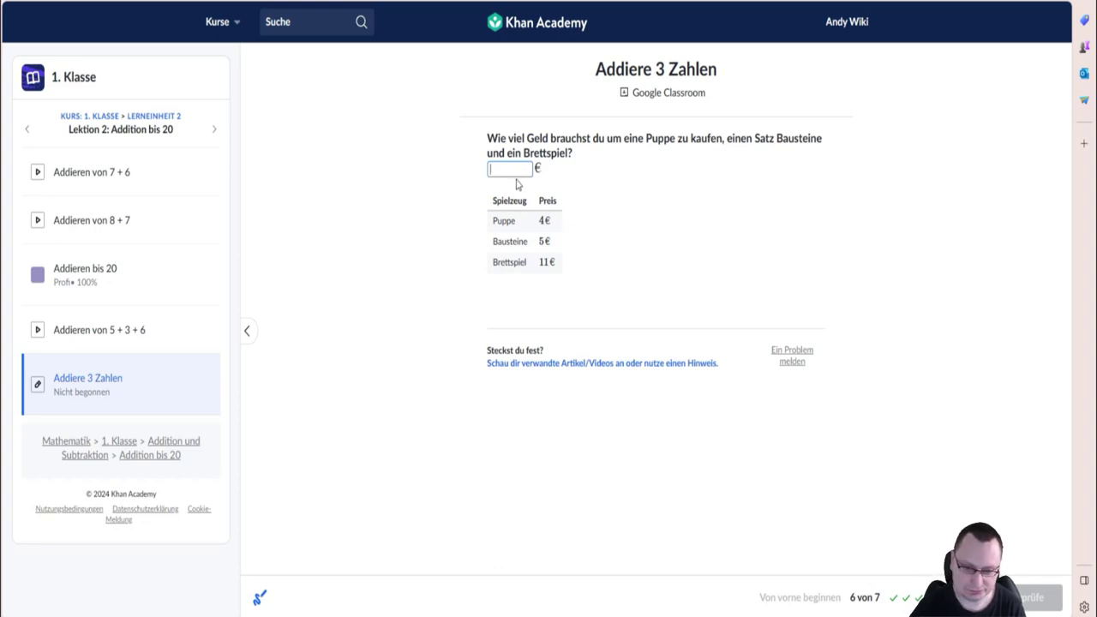
{"action": "type", "text": "20"}
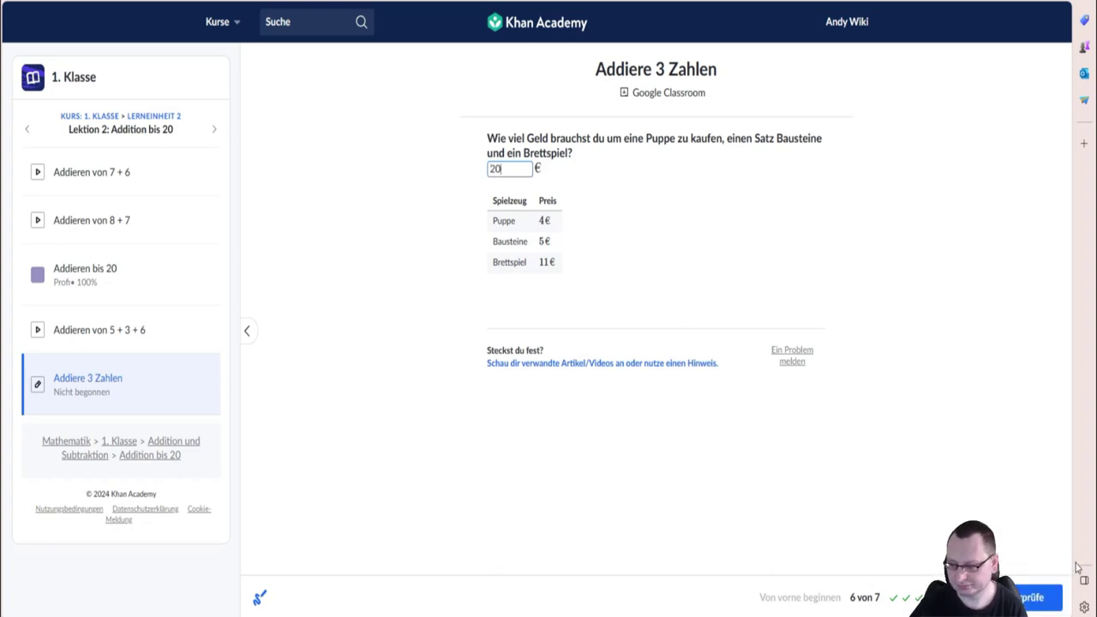
{"action": "left_click", "coordinate": [1028, 598]}
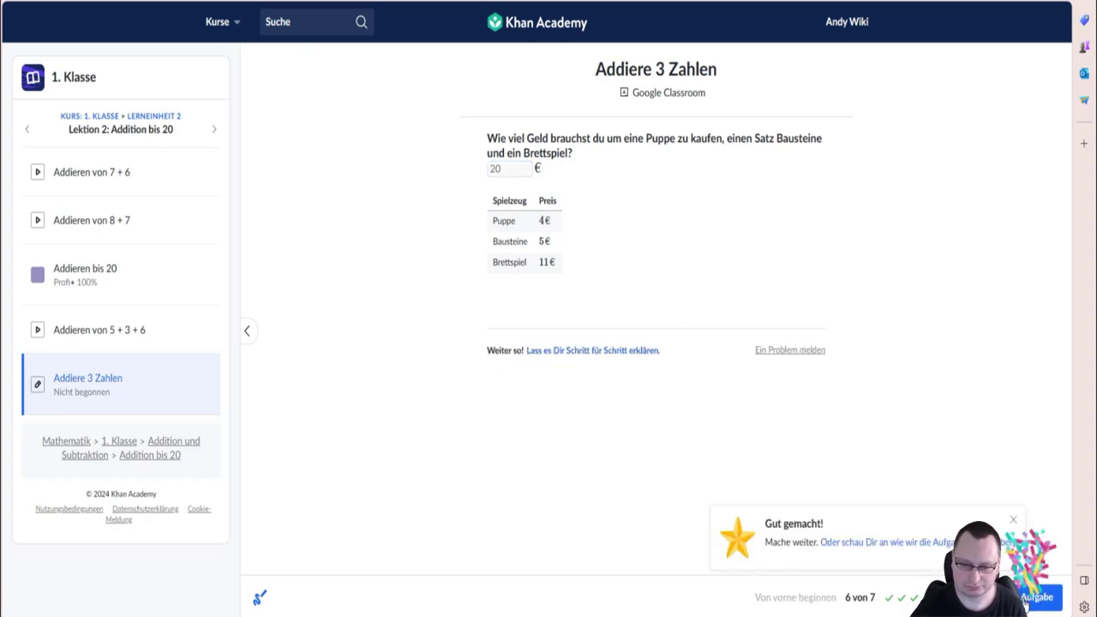
{"action": "left_click", "coordinate": [1032, 597]}
Answer the garden harvest problem with 12 Gemüseteile, finish the exercise and go on to Lektion 3: Subtraktion bis 20.
{"action": "left_click", "coordinate": [507, 200]}
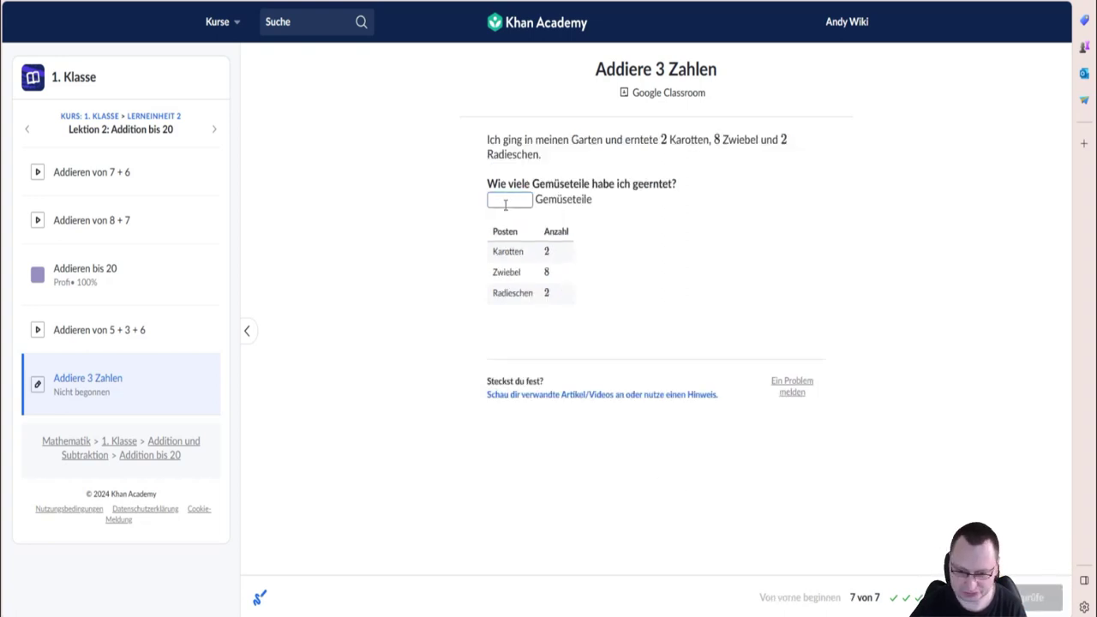
{"action": "type", "text": "12"}
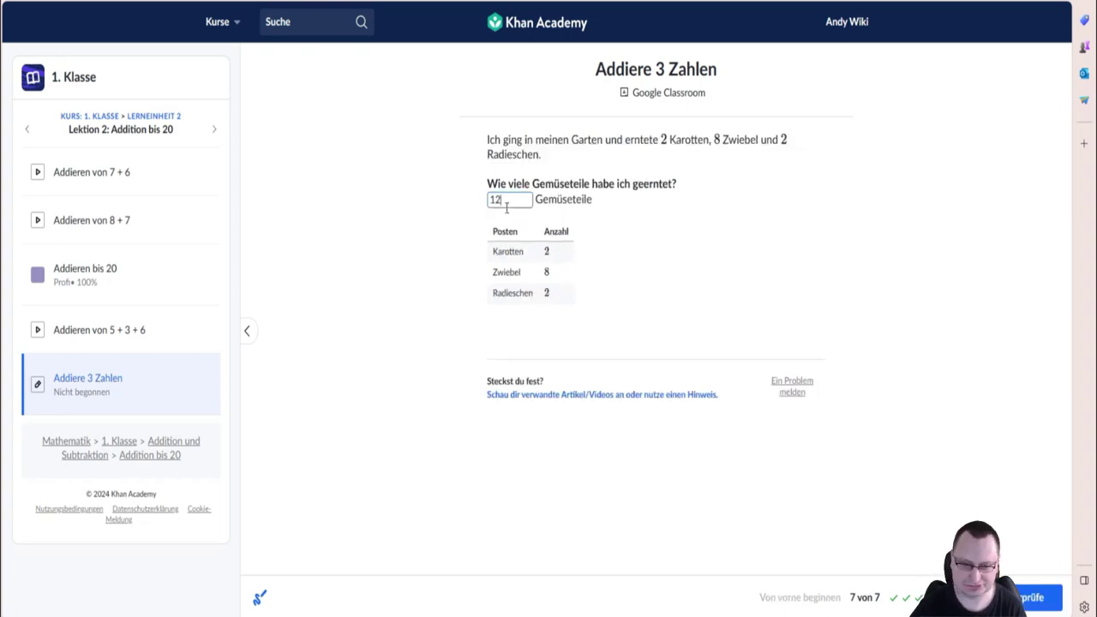
{"action": "left_click", "coordinate": [1038, 598]}
{"action": "left_click", "coordinate": [1039, 598]}
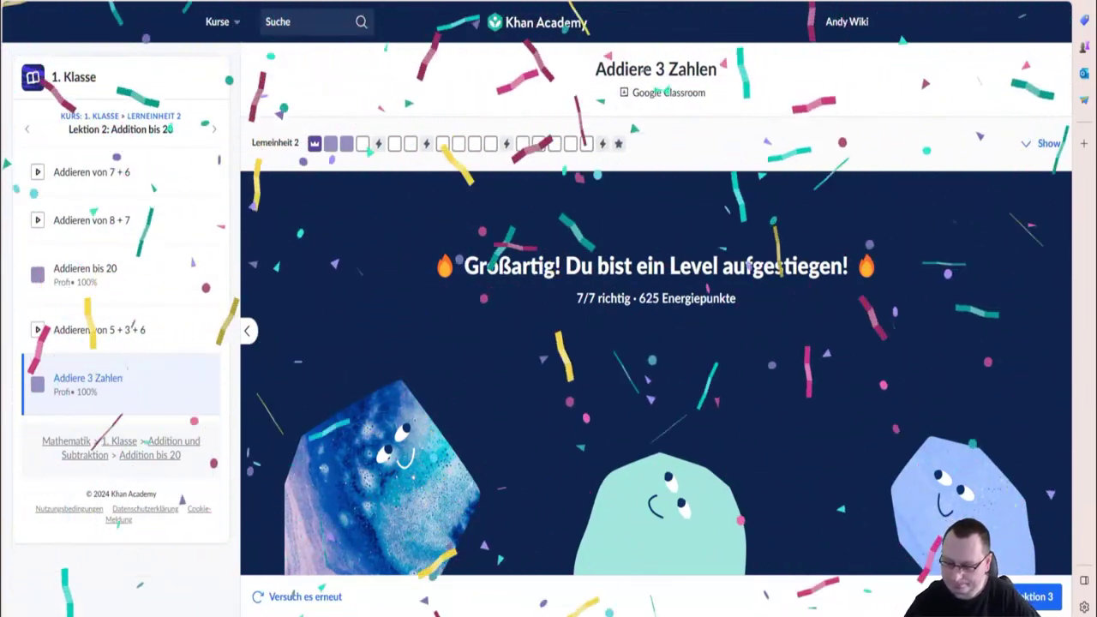
{"action": "left_click", "coordinate": [215, 128]}
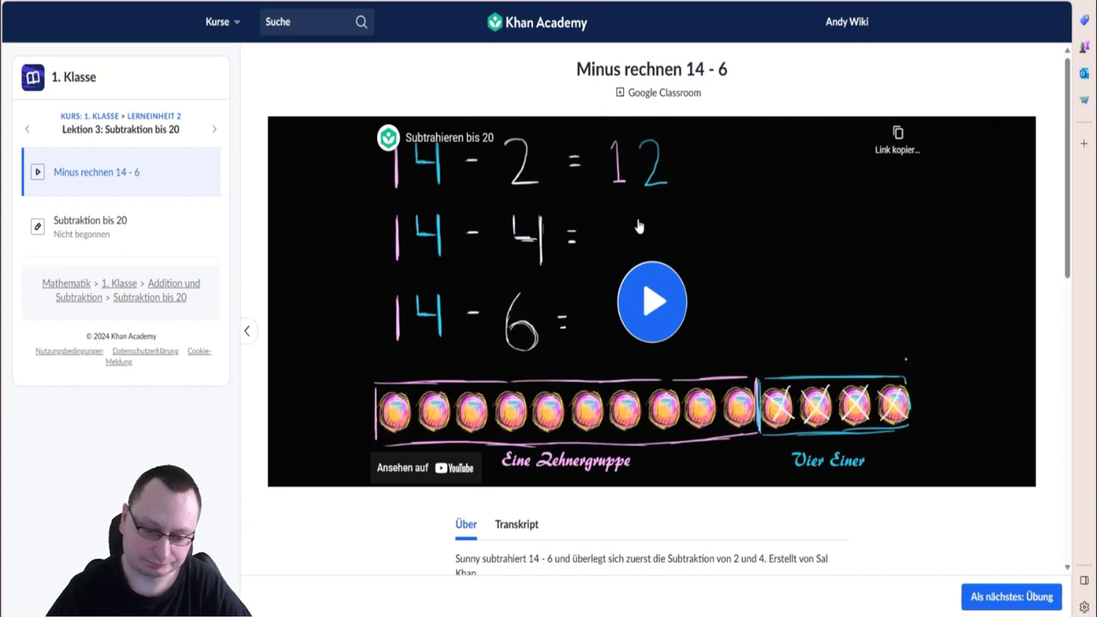
Search the web for the word "subtrahiert" from the description of the video Minus rechnen 14 - 6.
{"action": "double_click", "coordinate": [498, 557]}
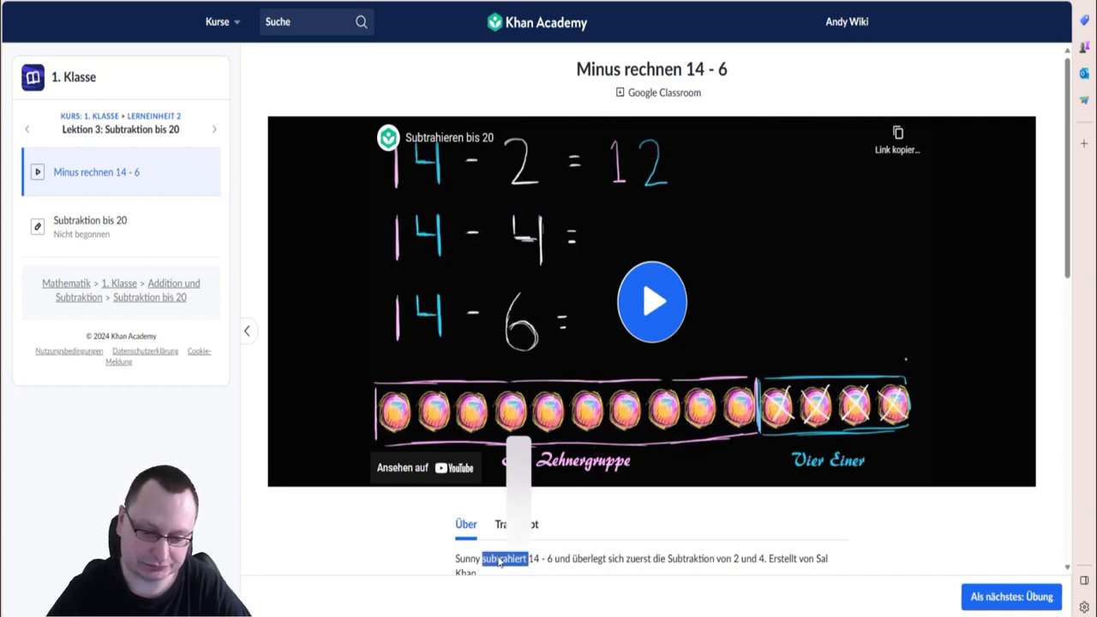
{"action": "right_click", "coordinate": [498, 557]}
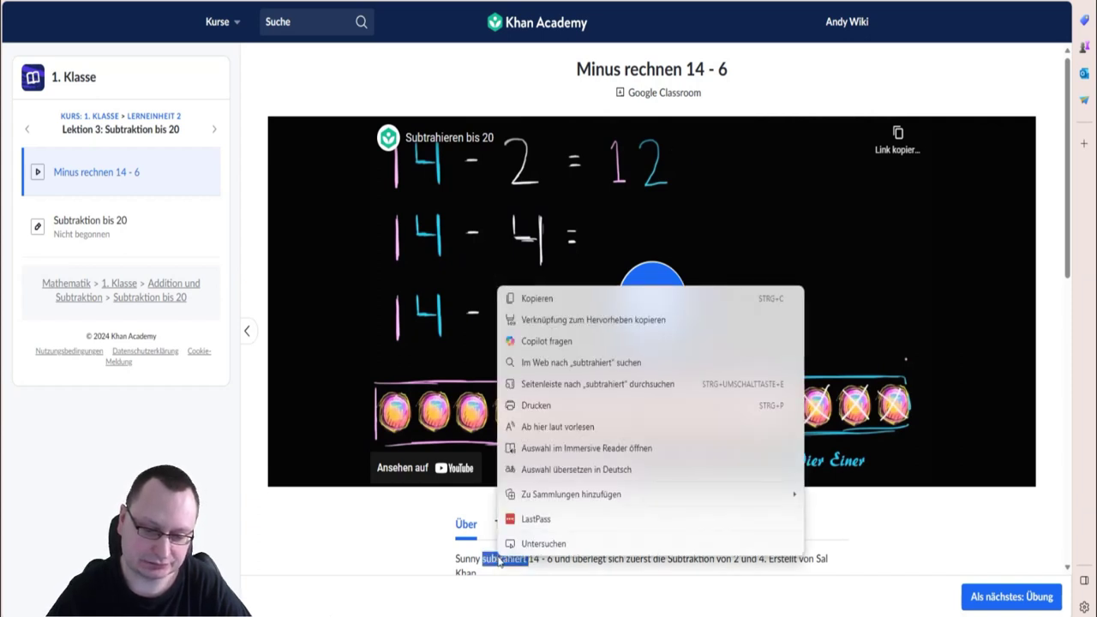
{"action": "left_click", "coordinate": [569, 363]}
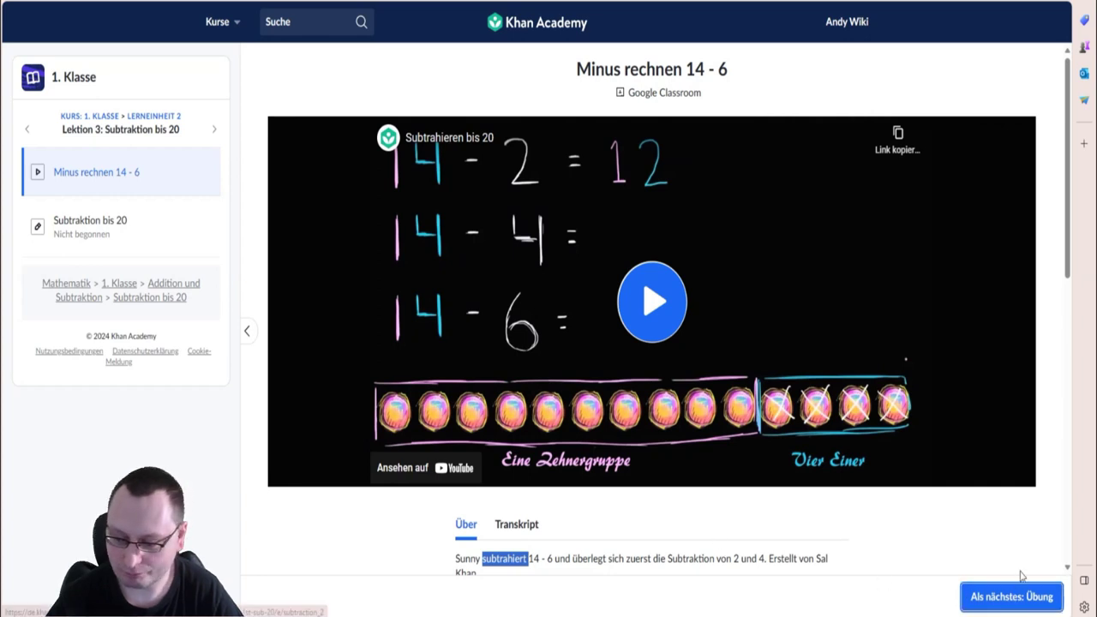
Continue past the video Minus rechnen 14 - 6 and start the Subtraktion bis 20 exercise.
{"action": "left_click", "coordinate": [983, 608]}
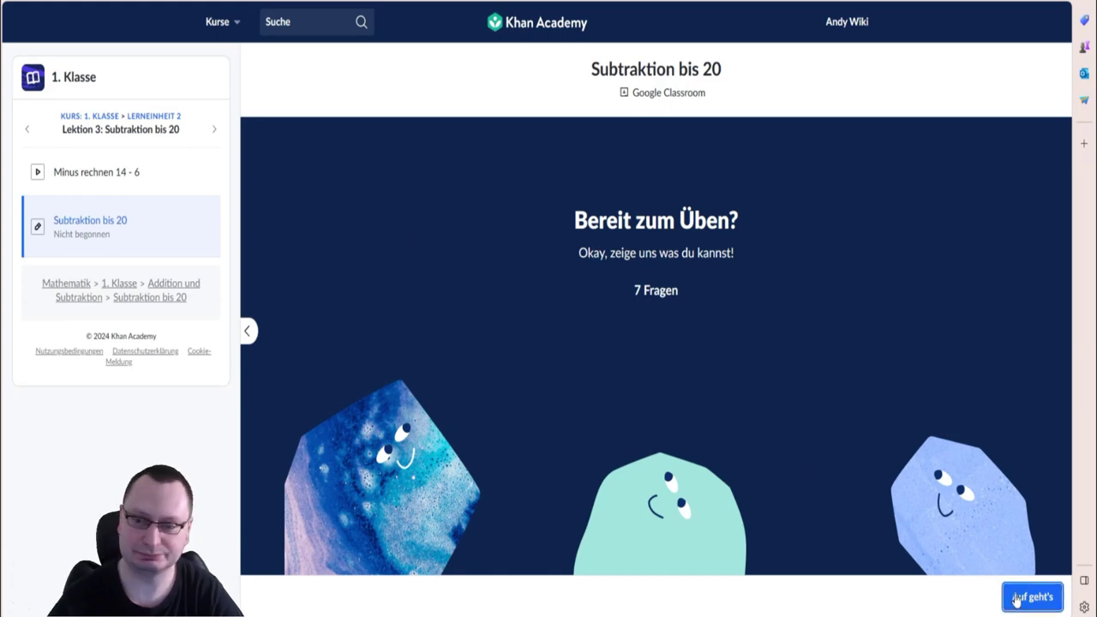
{"action": "left_click", "coordinate": [1016, 600]}
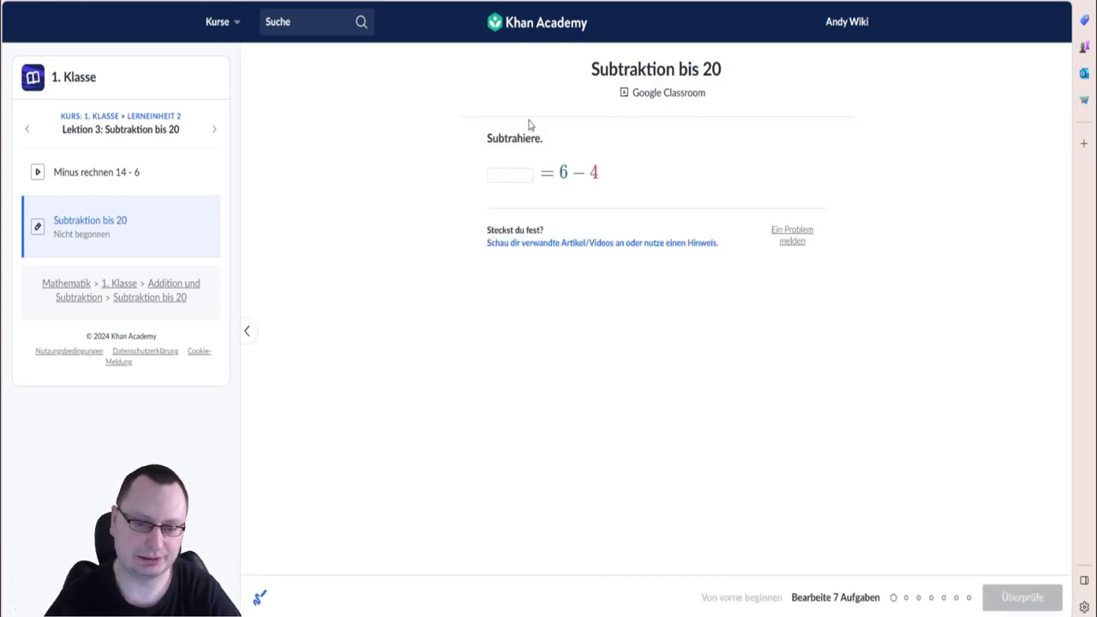
Answer 6 − 4 with 2, check it and continue to the second subtraction problem.
{"action": "left_click", "coordinate": [503, 174]}
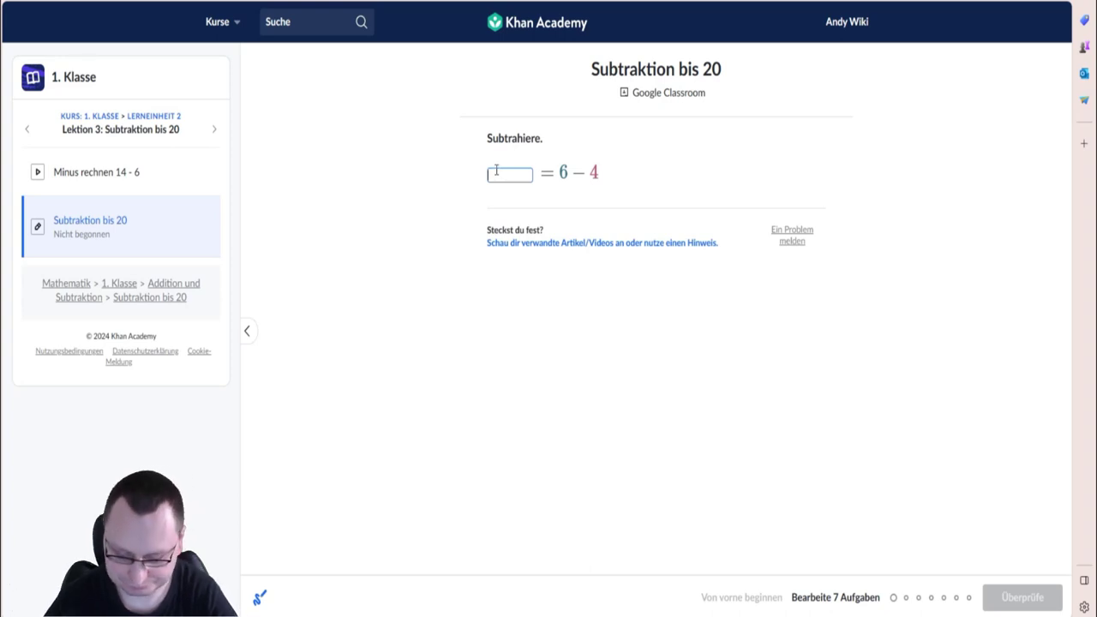
{"action": "type", "text": "2"}
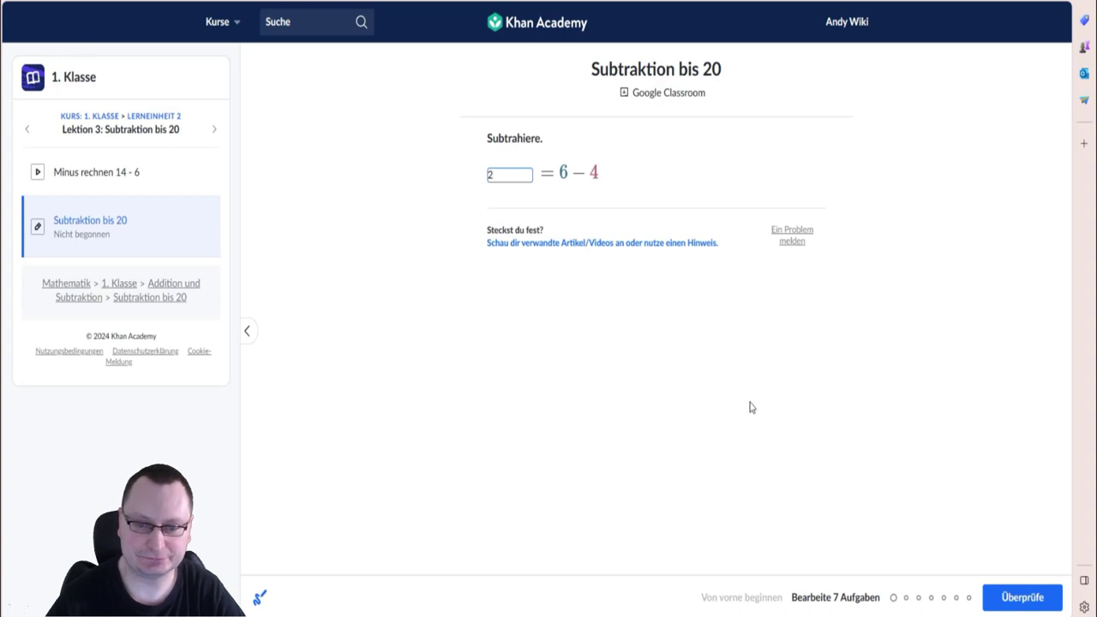
{"action": "left_click", "coordinate": [991, 598]}
{"action": "left_click", "coordinate": [991, 597]}
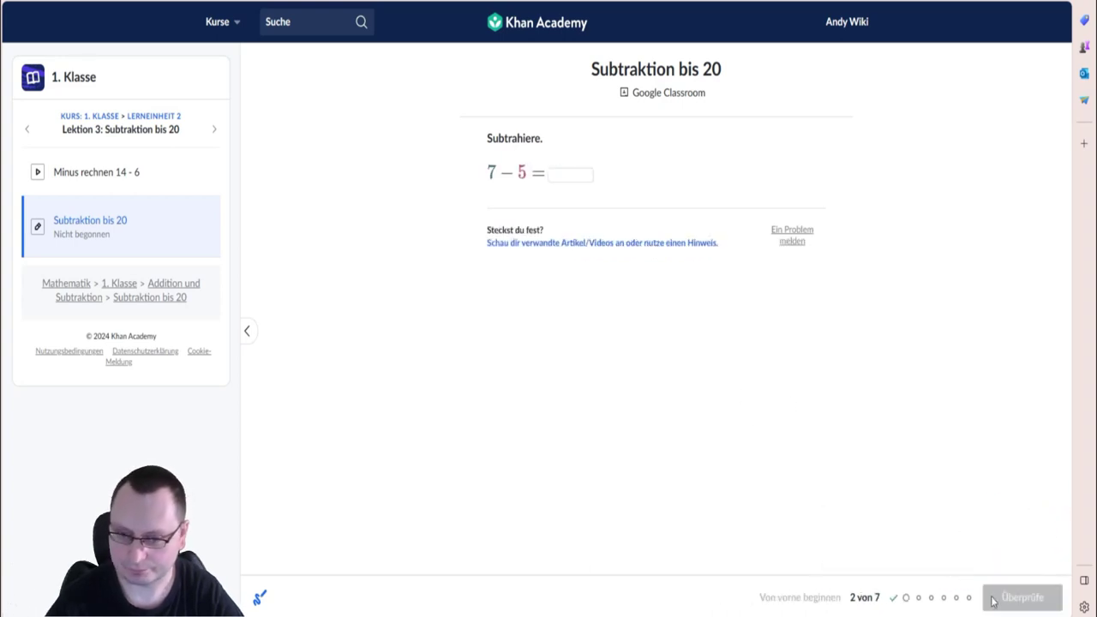
Answer 7 − 5 with 2, check it and continue to the third subtraction problem.
{"action": "left_click", "coordinate": [572, 177]}
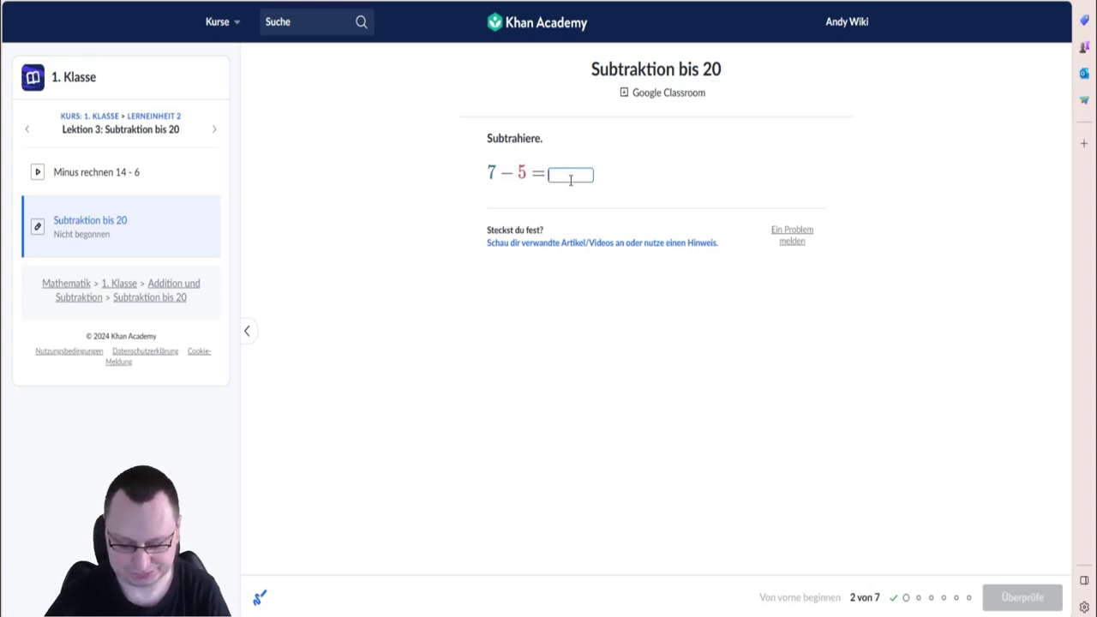
{"action": "type", "text": "2"}
{"action": "left_click", "coordinate": [992, 592]}
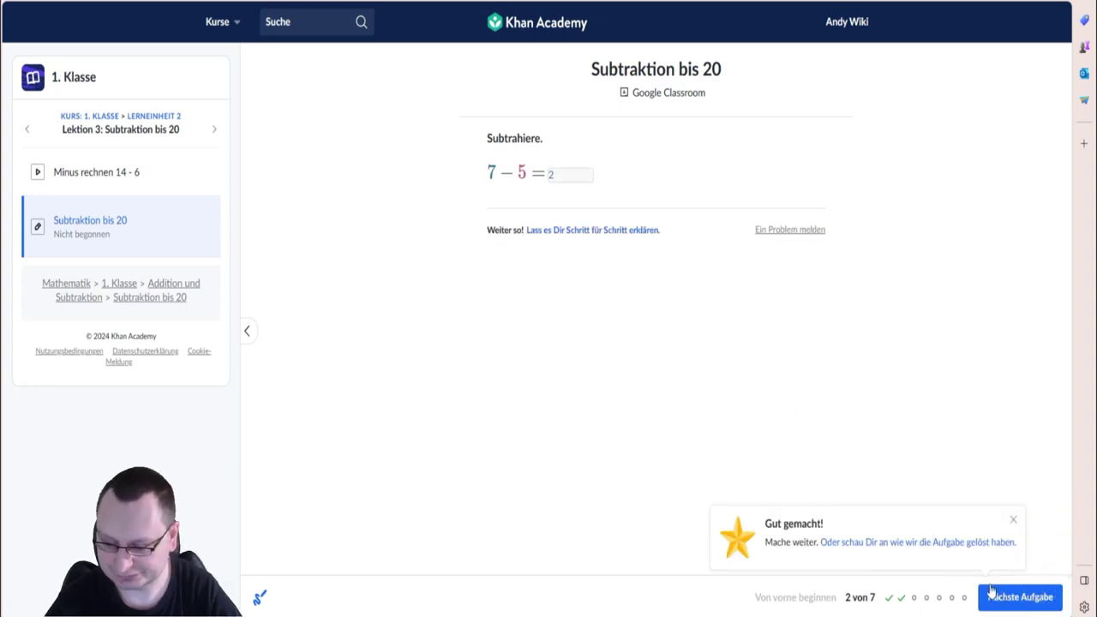
{"action": "left_click", "coordinate": [991, 595]}
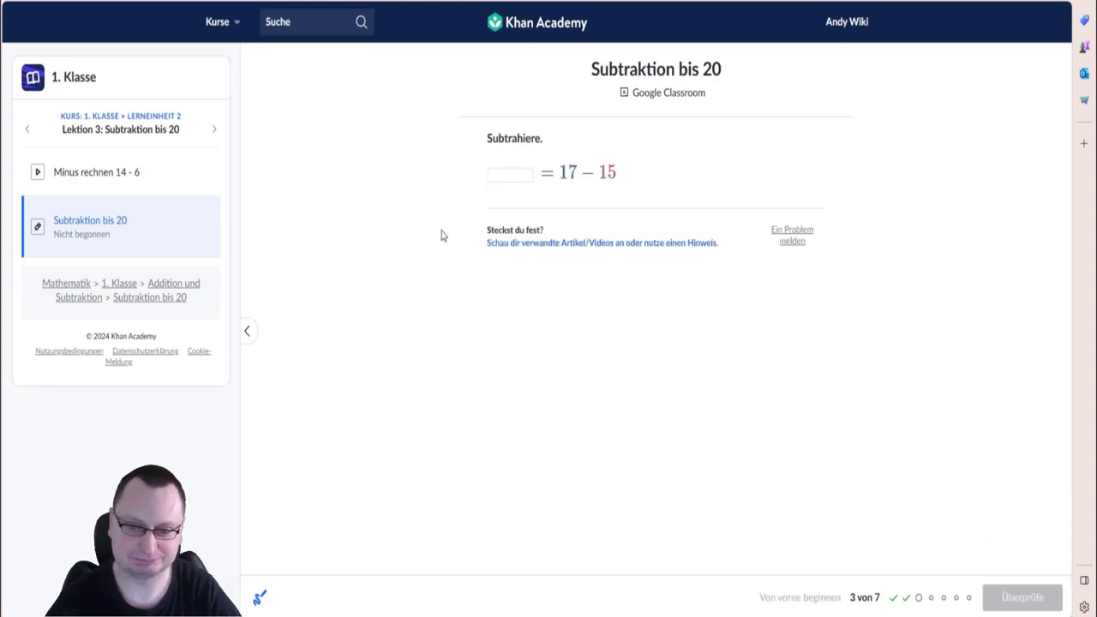
Answer 17 − 15 with 2, check it and continue to the fourth subtraction problem.
{"action": "left_click", "coordinate": [500, 173]}
{"action": "type", "text": "2"}
{"action": "left_click", "coordinate": [1036, 591]}
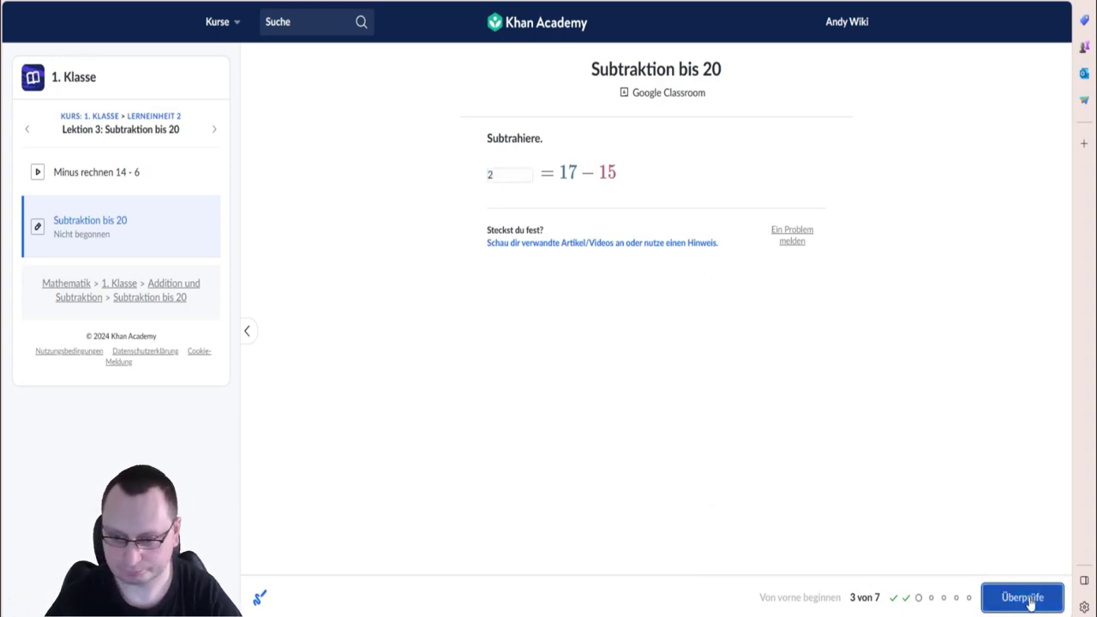
{"action": "left_click", "coordinate": [1011, 597]}
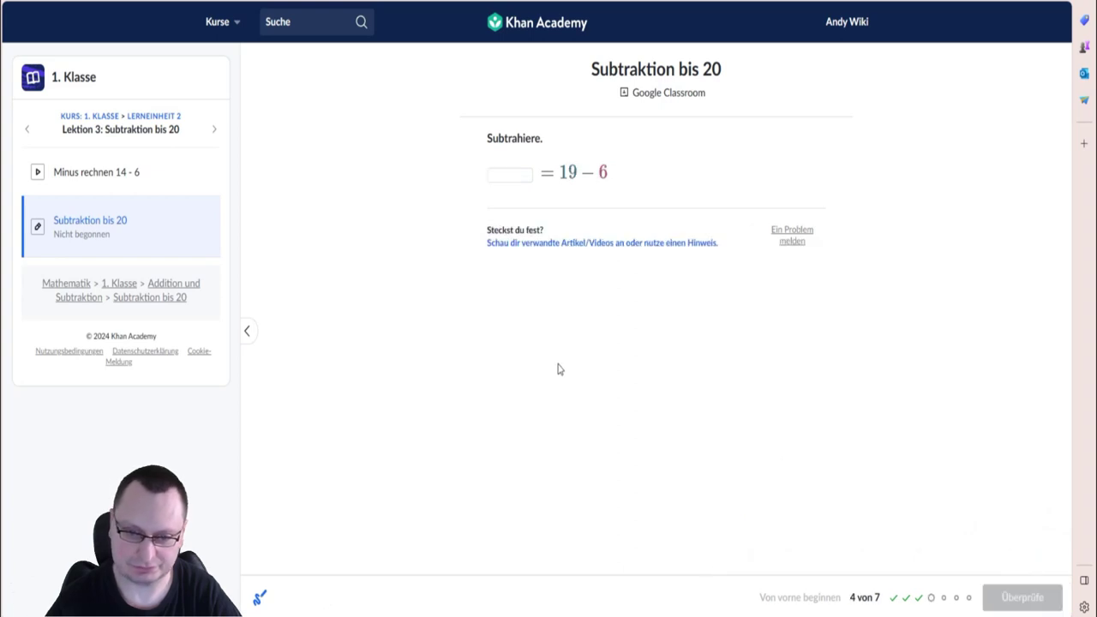
Answer 19 − 6 with 13, check it and continue to the fifth subtraction problem.
{"action": "left_click", "coordinate": [508, 174]}
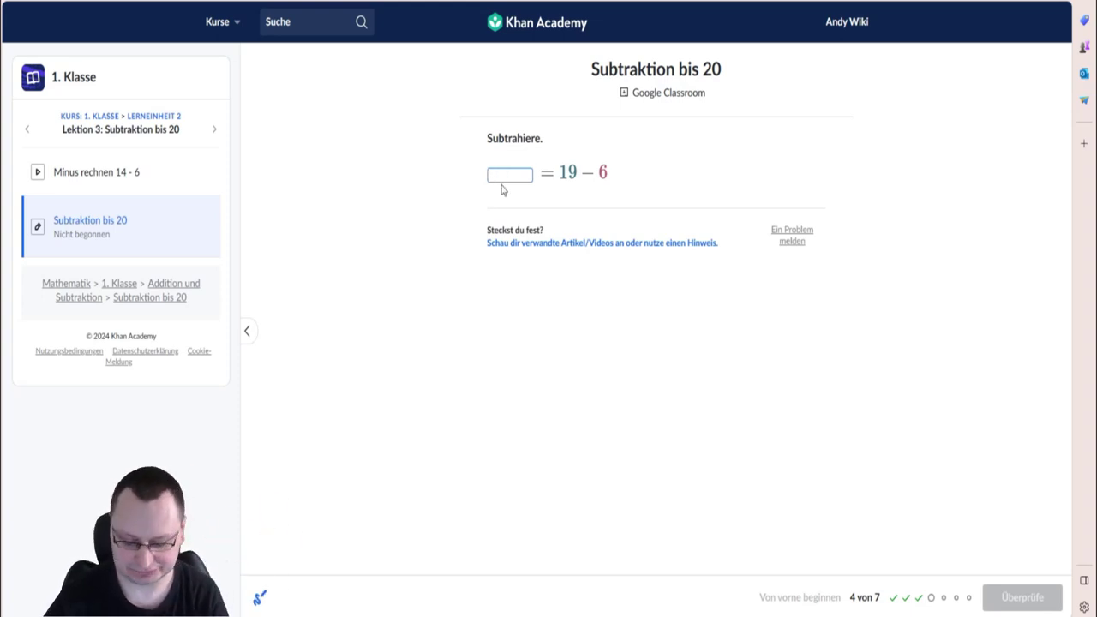
{"action": "left_click", "coordinate": [504, 178]}
{"action": "type", "text": "13"}
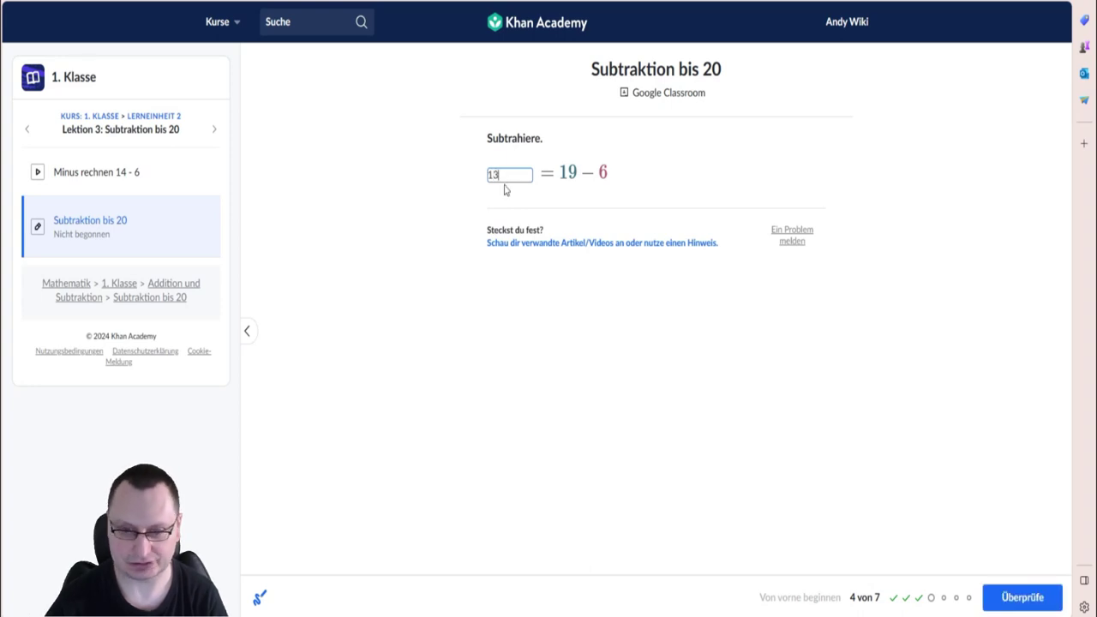
{"action": "left_click", "coordinate": [1024, 596]}
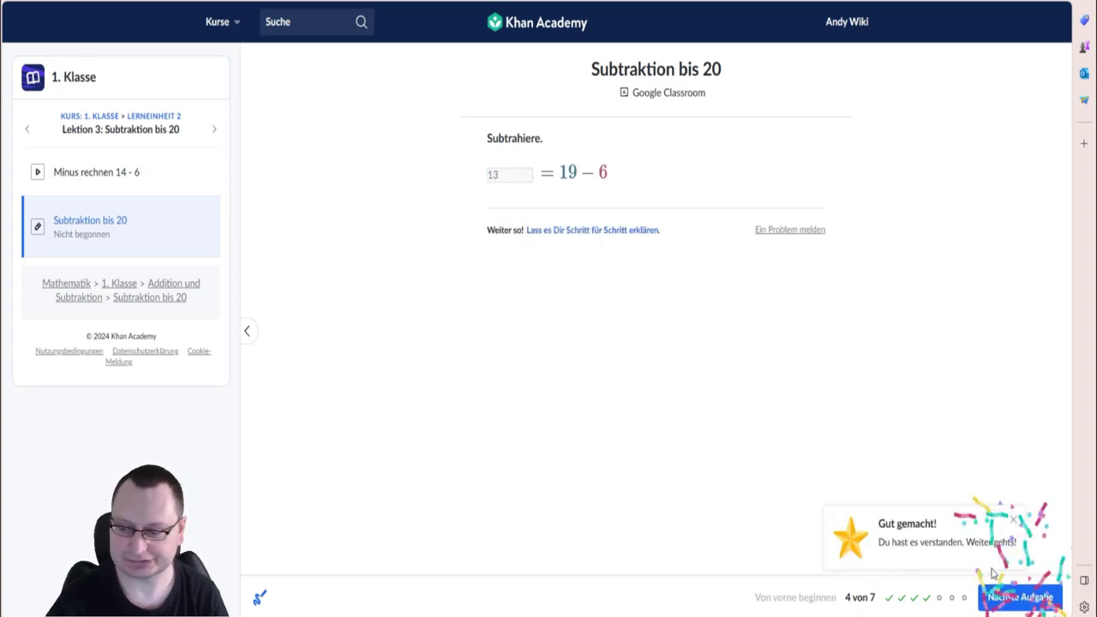
{"action": "left_click", "coordinate": [1015, 597]}
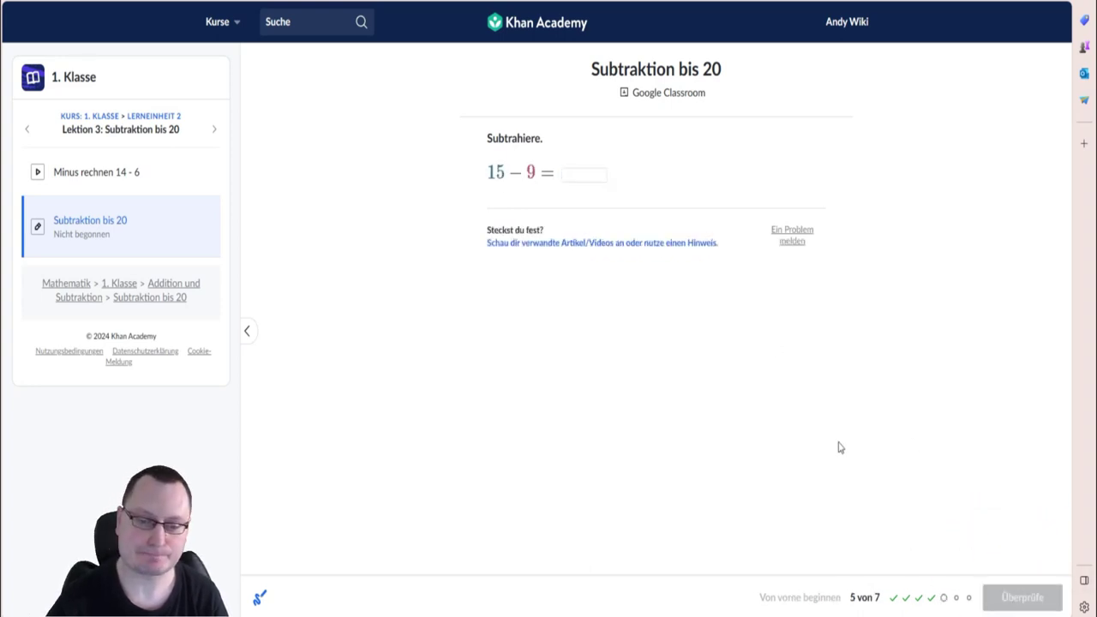
Answer 15 − 9 with 6, check it and continue to the sixth subtraction problem.
{"action": "left_click", "coordinate": [590, 173]}
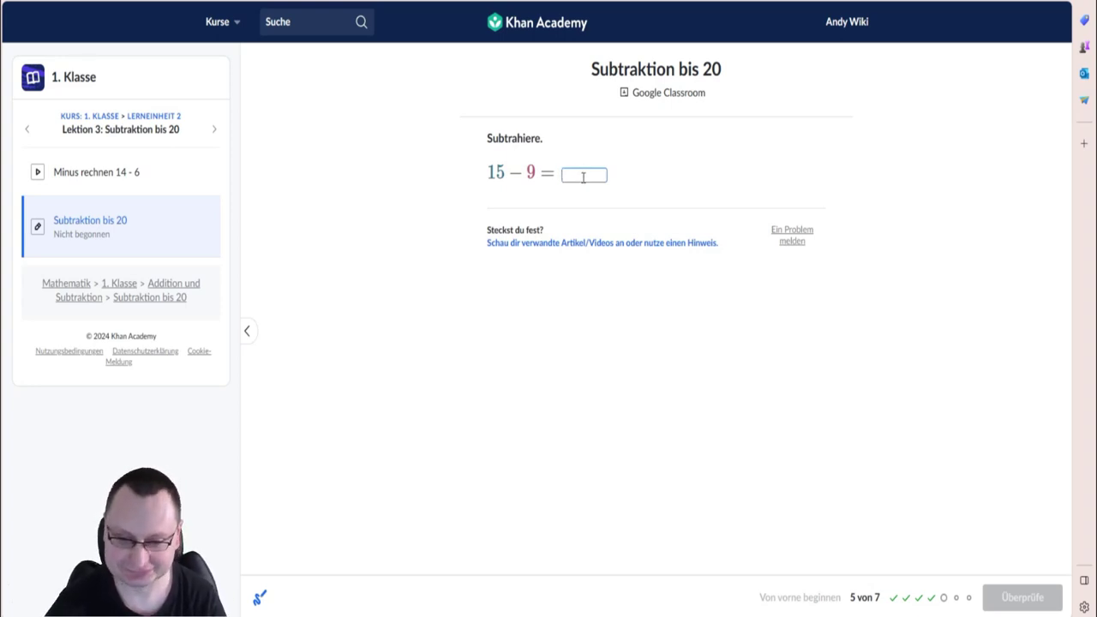
{"action": "type", "text": "6"}
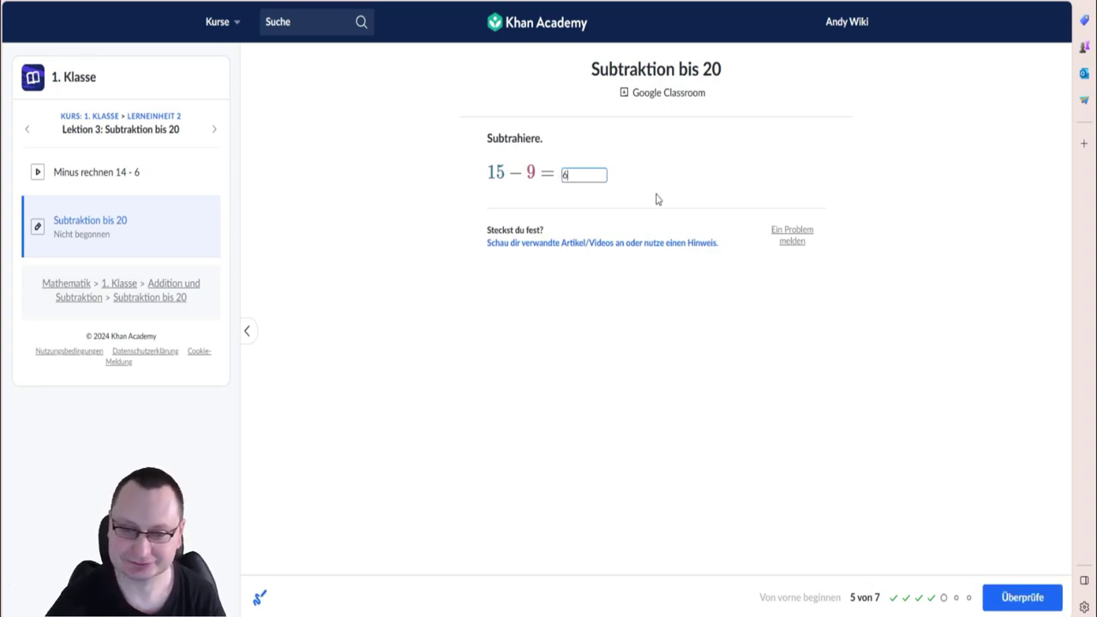
{"action": "left_click", "coordinate": [1007, 603]}
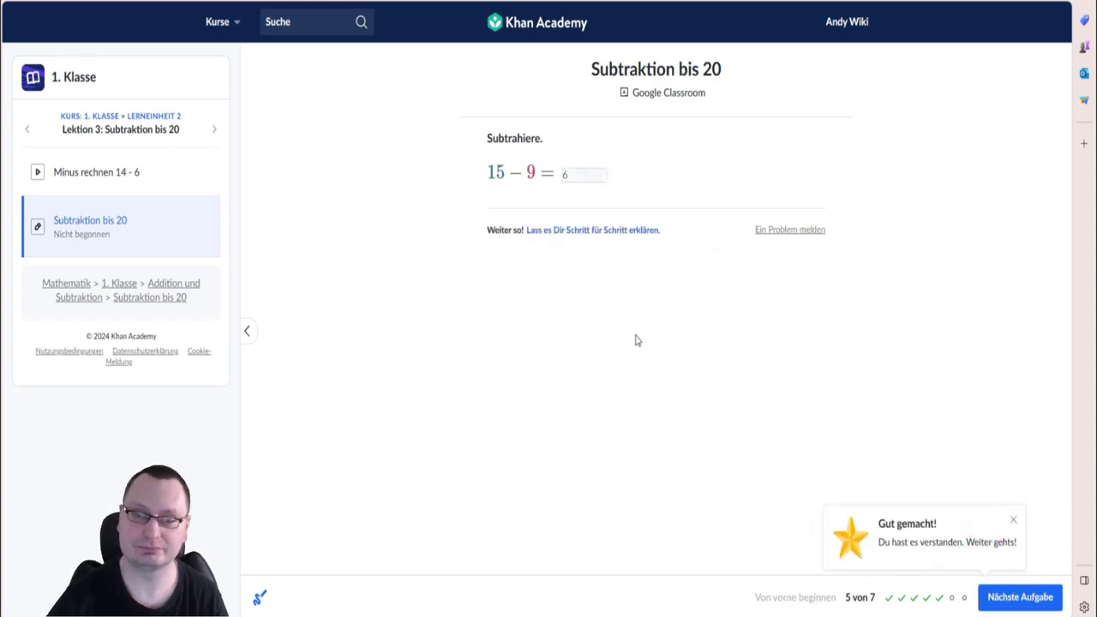
{"action": "left_click", "coordinate": [987, 597]}
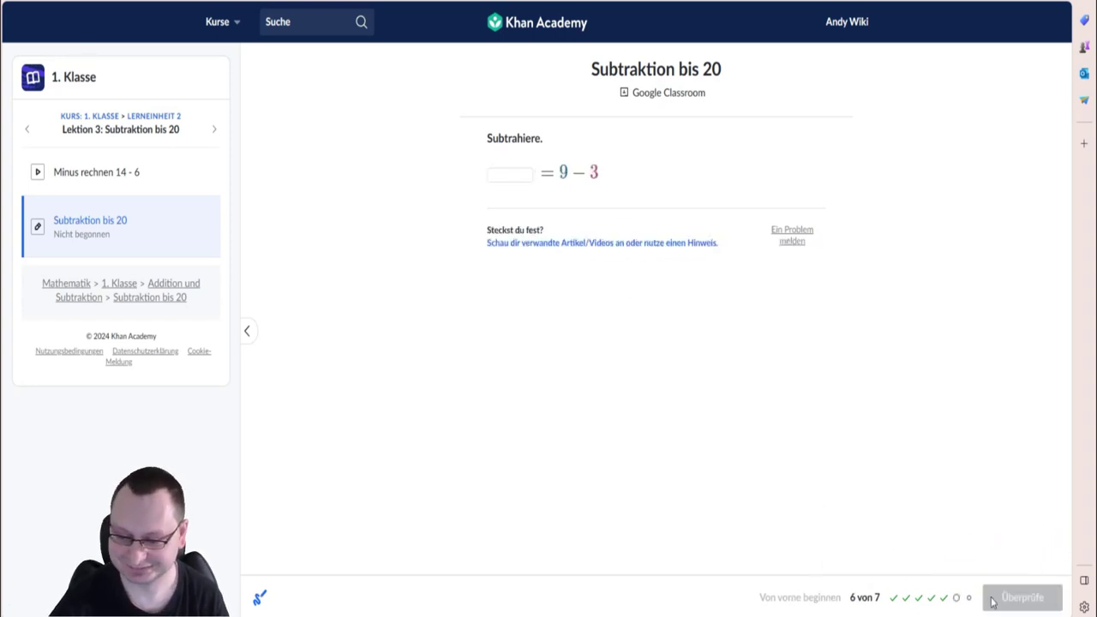
Answer 9 − 3 with 6, check it and continue to the seventh subtraction problem.
{"action": "left_click", "coordinate": [516, 176]}
{"action": "type", "text": "6"}
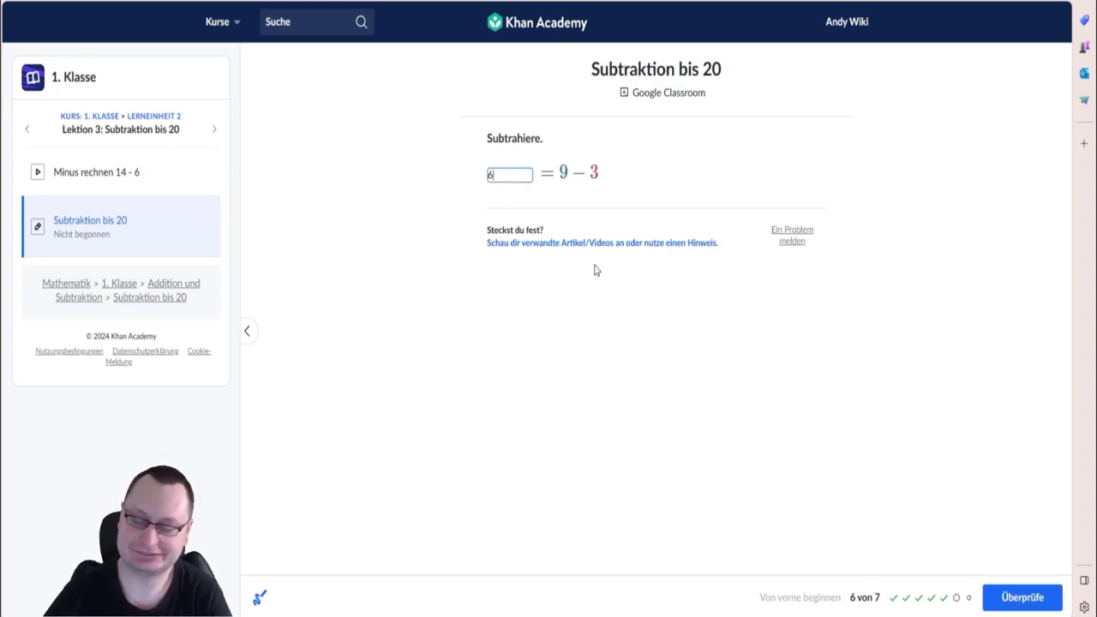
{"action": "left_click", "coordinate": [1038, 597]}
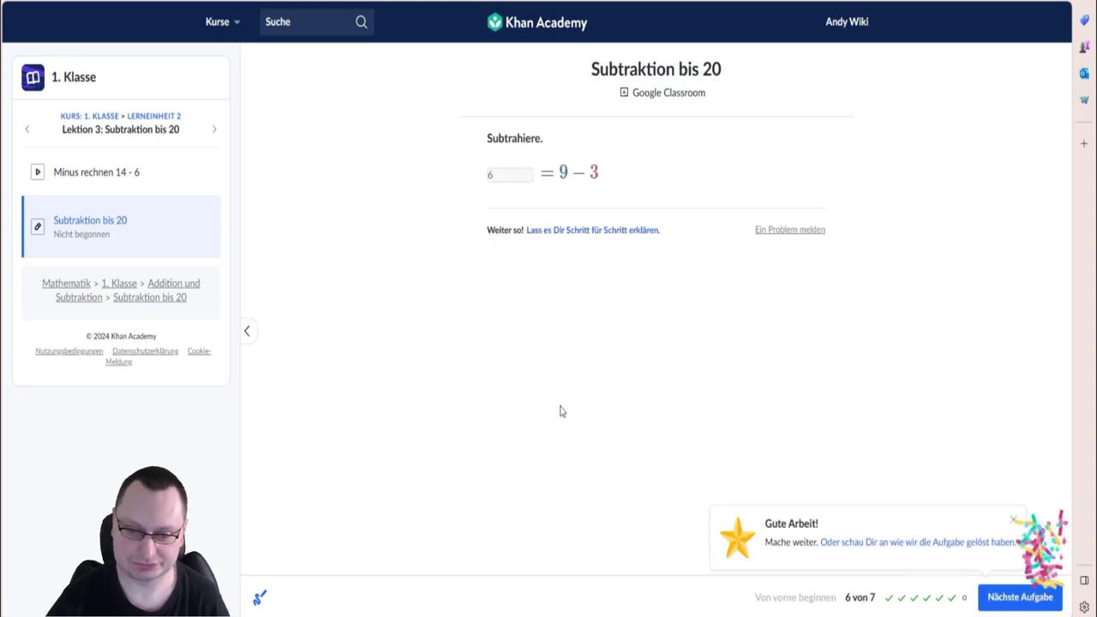
{"action": "left_click", "coordinate": [1021, 597]}
Answer 4 − 3 with 1, check it and show the summary of the Subtraktion bis 20 exercise.
{"action": "left_click", "coordinate": [580, 174]}
{"action": "type", "text": "1"}
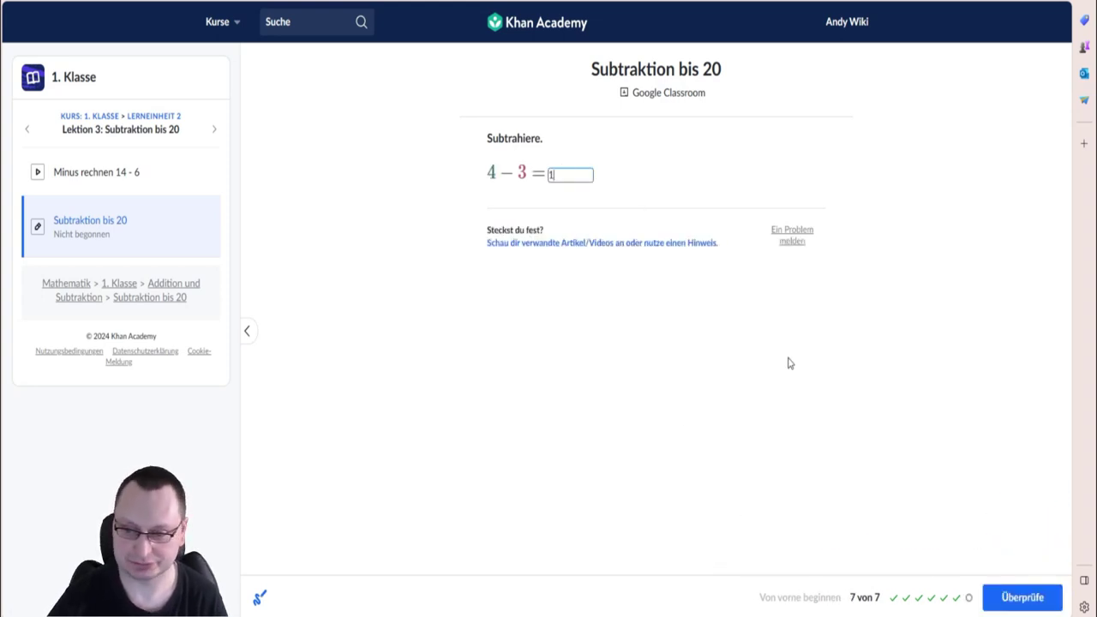
{"action": "left_click", "coordinate": [1024, 598]}
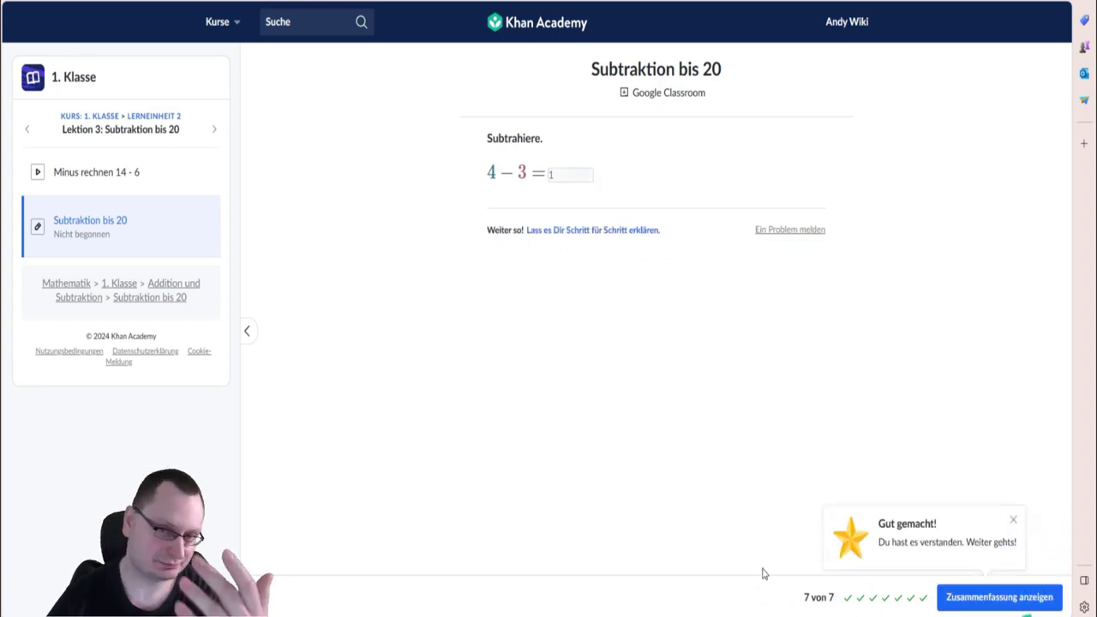
{"action": "left_click", "coordinate": [977, 600]}
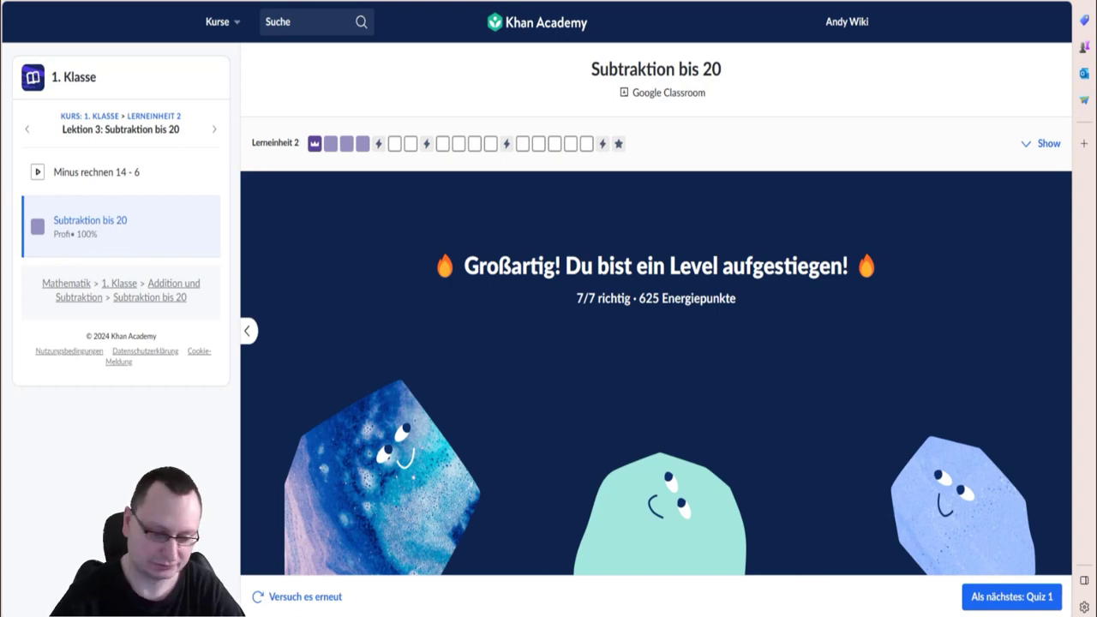
Continue to the unit's first quiz, Test 1, and start it.
{"action": "left_click", "coordinate": [985, 596]}
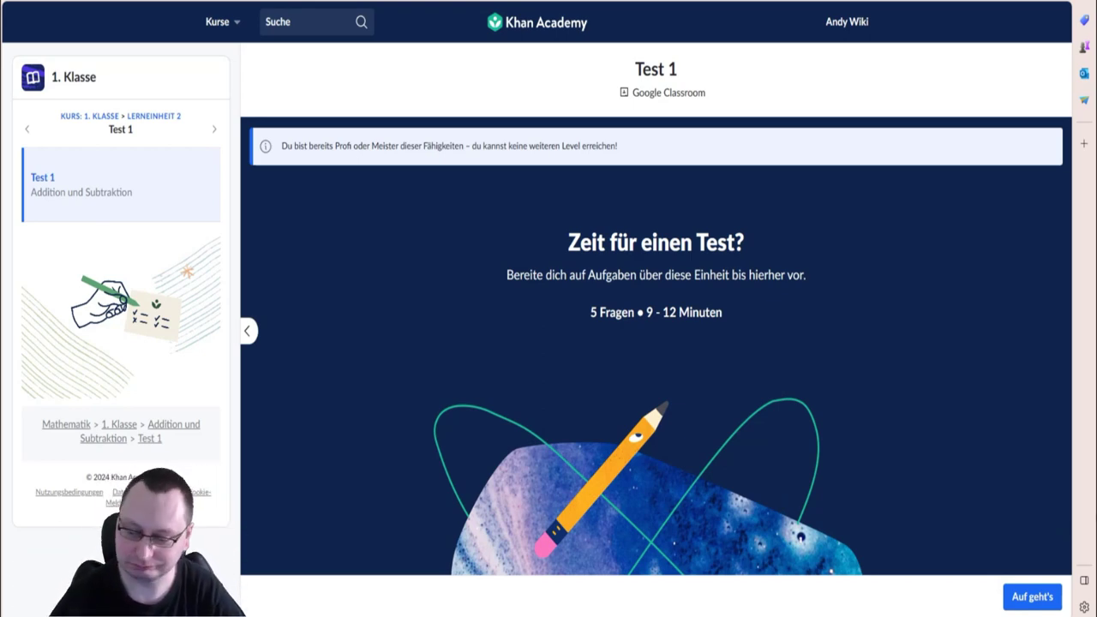
{"action": "left_click", "coordinate": [1025, 599]}
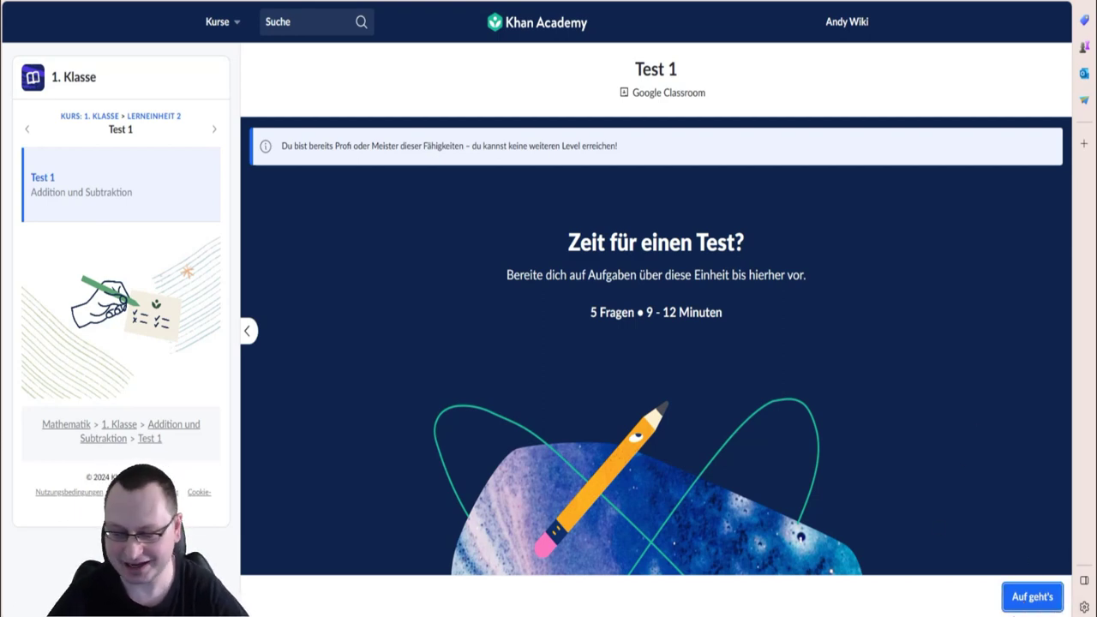
{"action": "left_click", "coordinate": [1022, 600]}
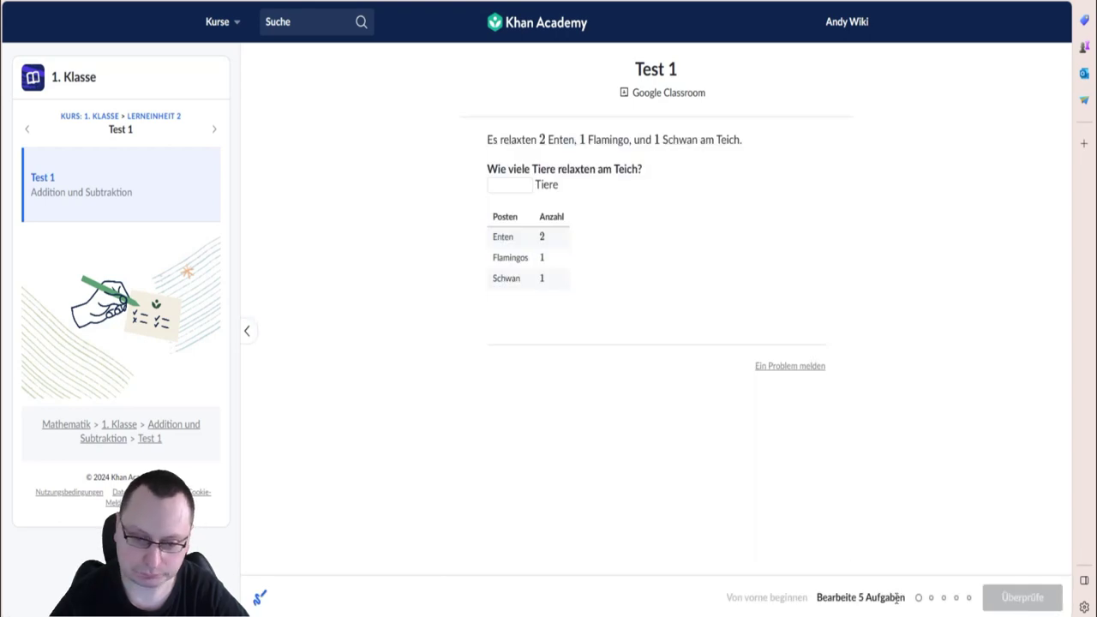
Answer the question about the animals at the pond with 4, check it and continue to the second test question.
{"action": "left_click", "coordinate": [512, 183]}
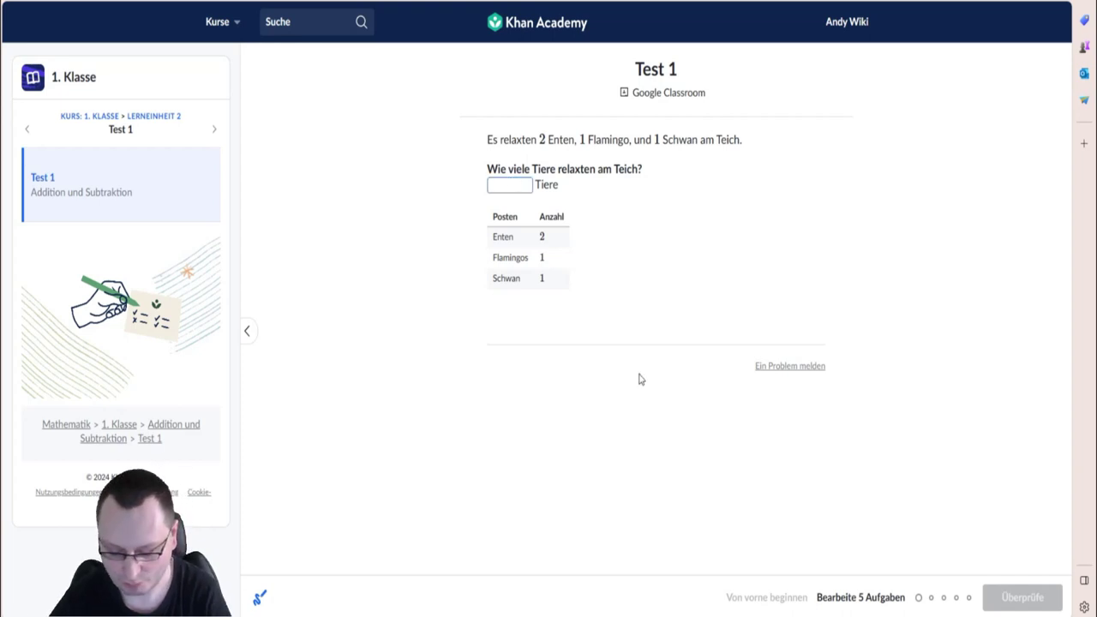
{"action": "type", "text": "4"}
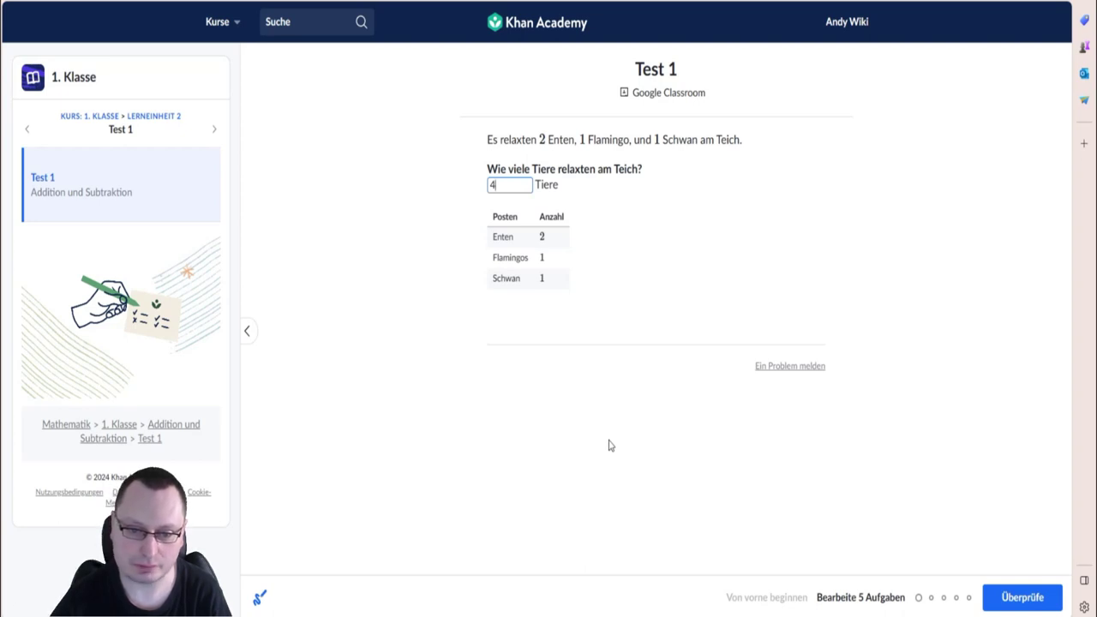
{"action": "left_click", "coordinate": [1034, 603]}
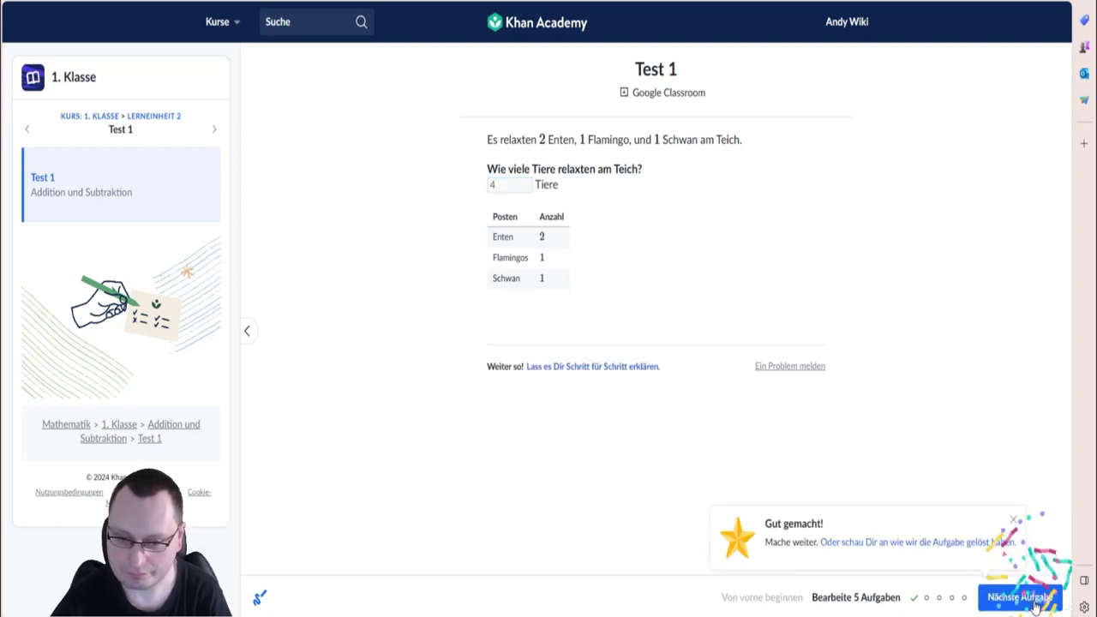
{"action": "left_click", "coordinate": [1034, 603]}
Answer 9 + 6 with 15, check it and continue to the third test question.
{"action": "left_click", "coordinate": [593, 176]}
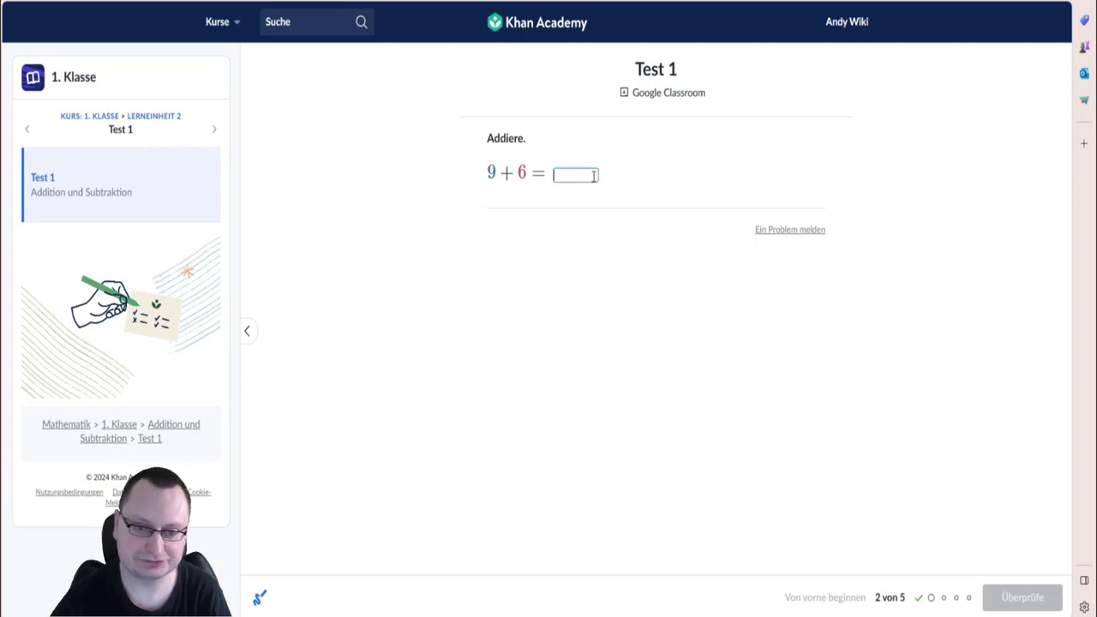
{"action": "type", "text": "15"}
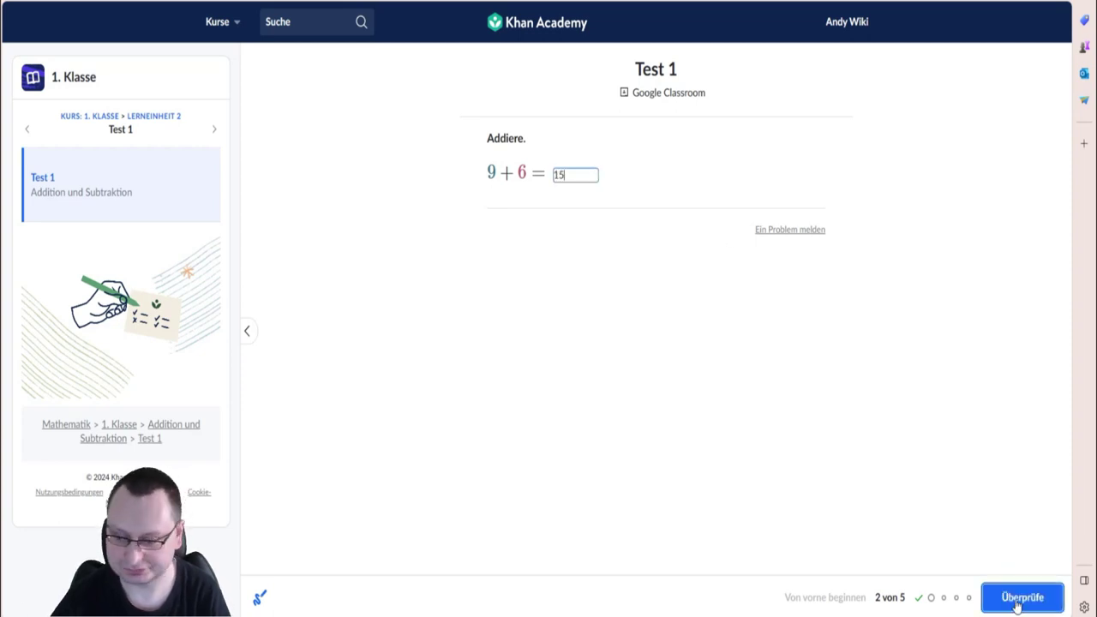
{"action": "left_click", "coordinate": [1032, 602]}
{"action": "left_click", "coordinate": [1035, 603]}
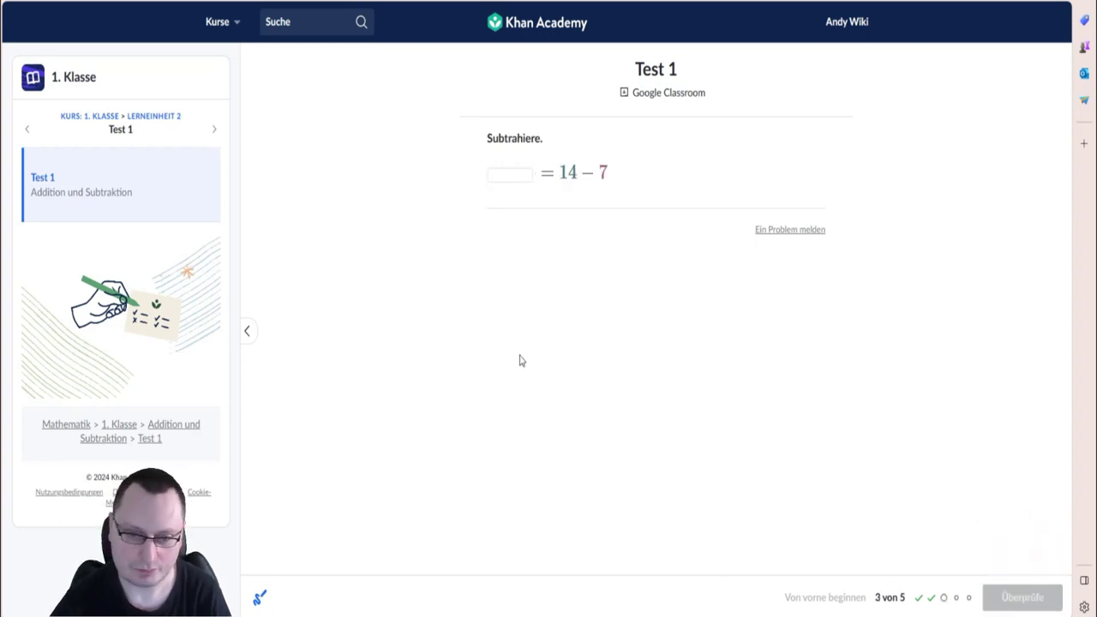
Answer 14 − 7 with 7, check it, dismiss the feedback message and continue to the fourth test question.
{"action": "left_click", "coordinate": [518, 176]}
{"action": "type", "text": "7"}
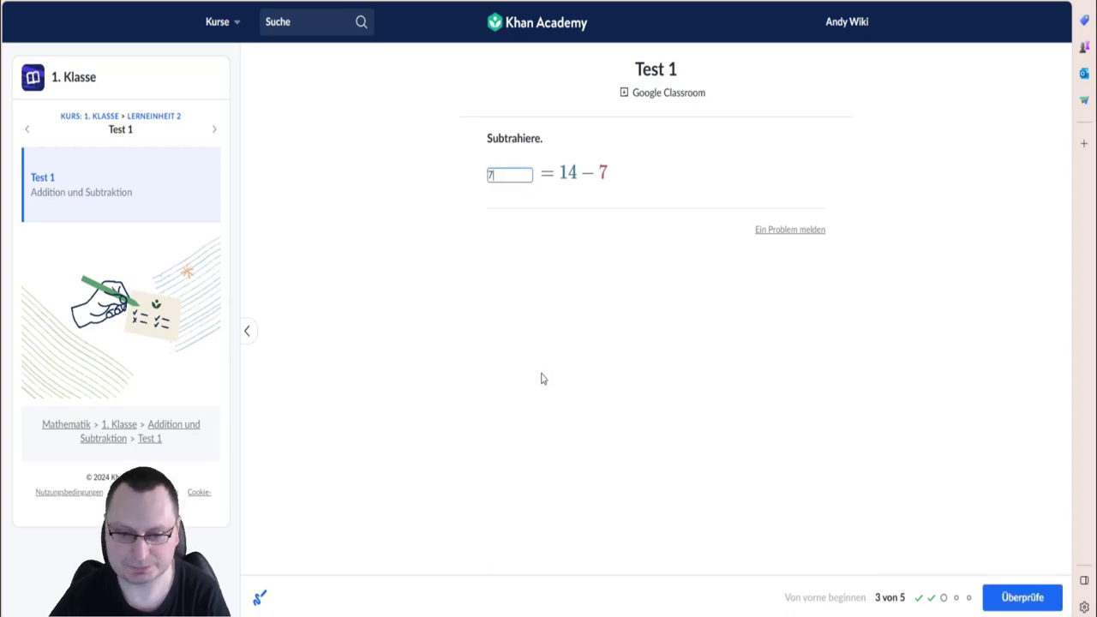
{"action": "left_click", "coordinate": [1007, 604]}
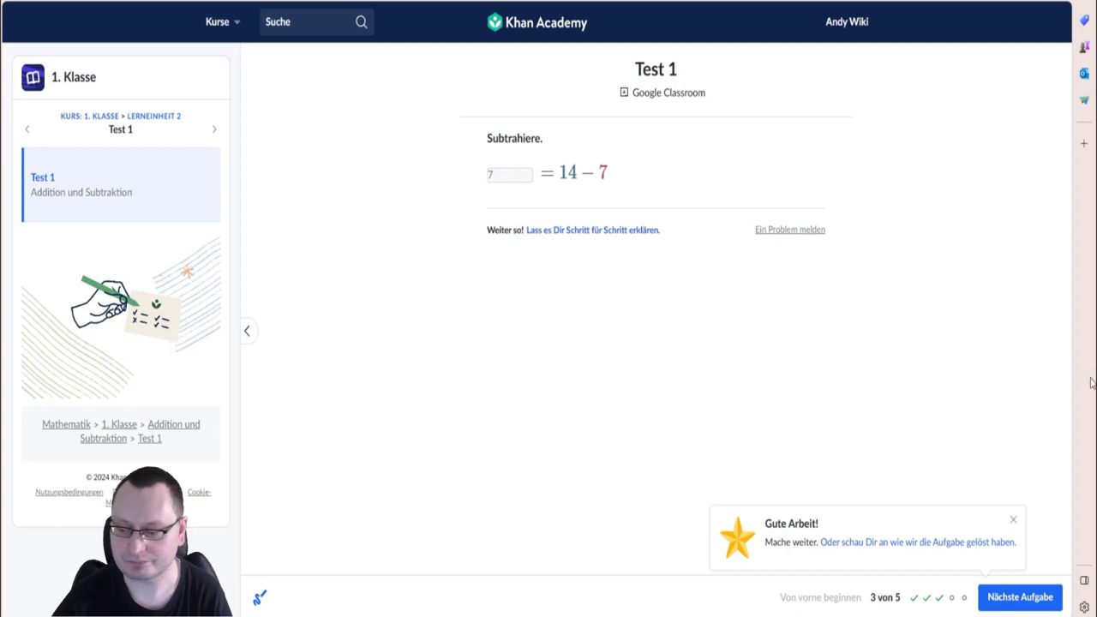
{"action": "left_click", "coordinate": [1015, 521]}
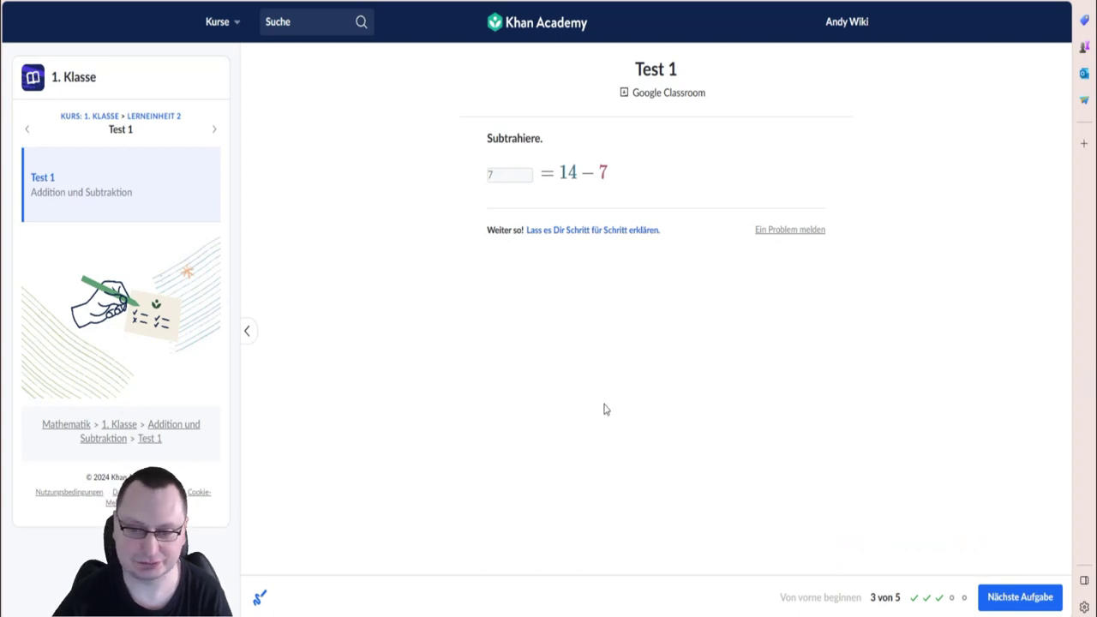
{"action": "left_click", "coordinate": [1040, 606]}
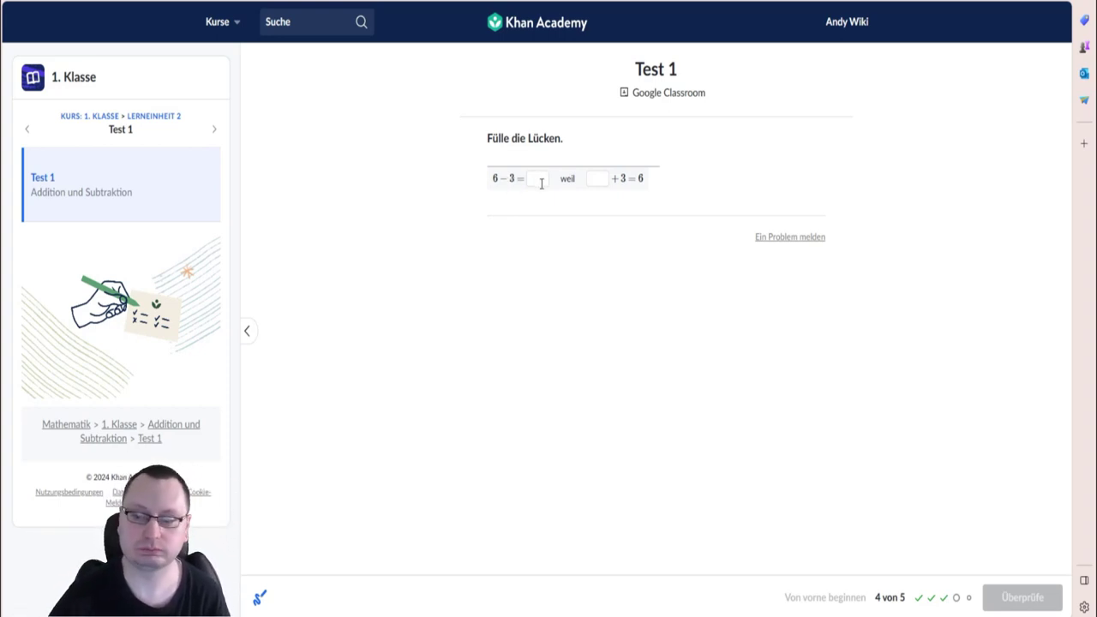
Fill both gaps of the linked equations 6 − 3 and + 3 = 6 with 3, check and continue to the fifth test question.
{"action": "left_click", "coordinate": [533, 180]}
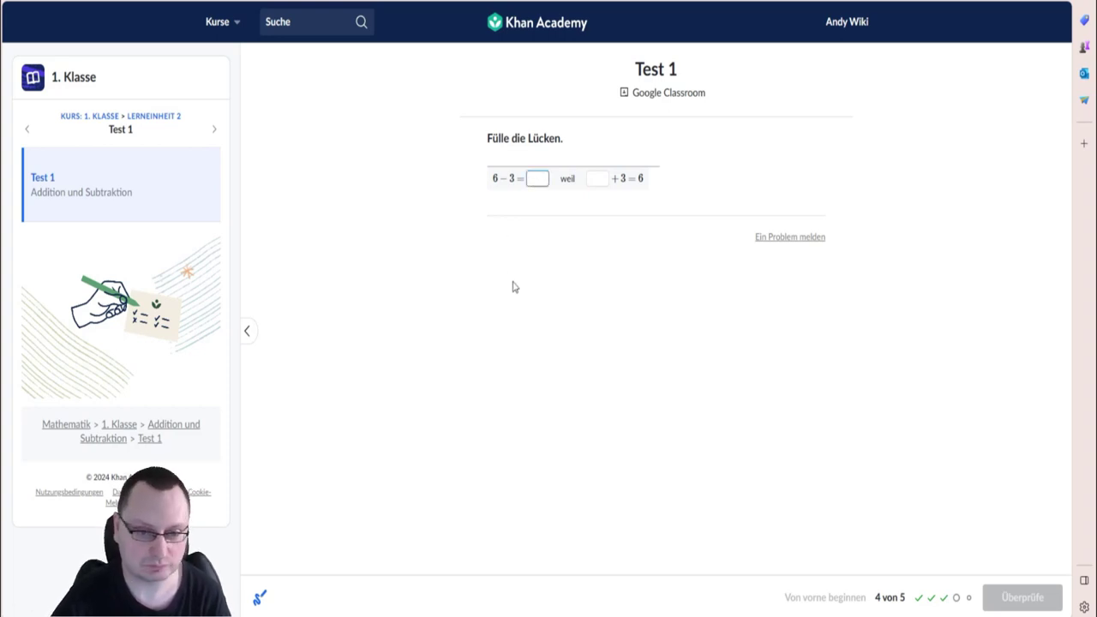
{"action": "type", "text": "3"}
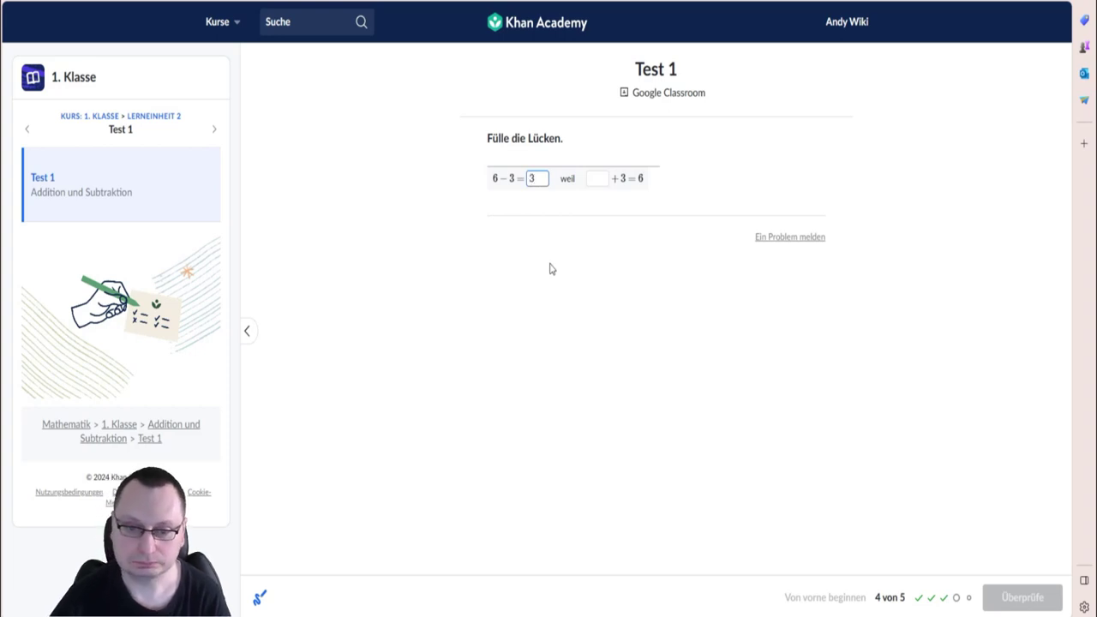
{"action": "left_click", "coordinate": [598, 178]}
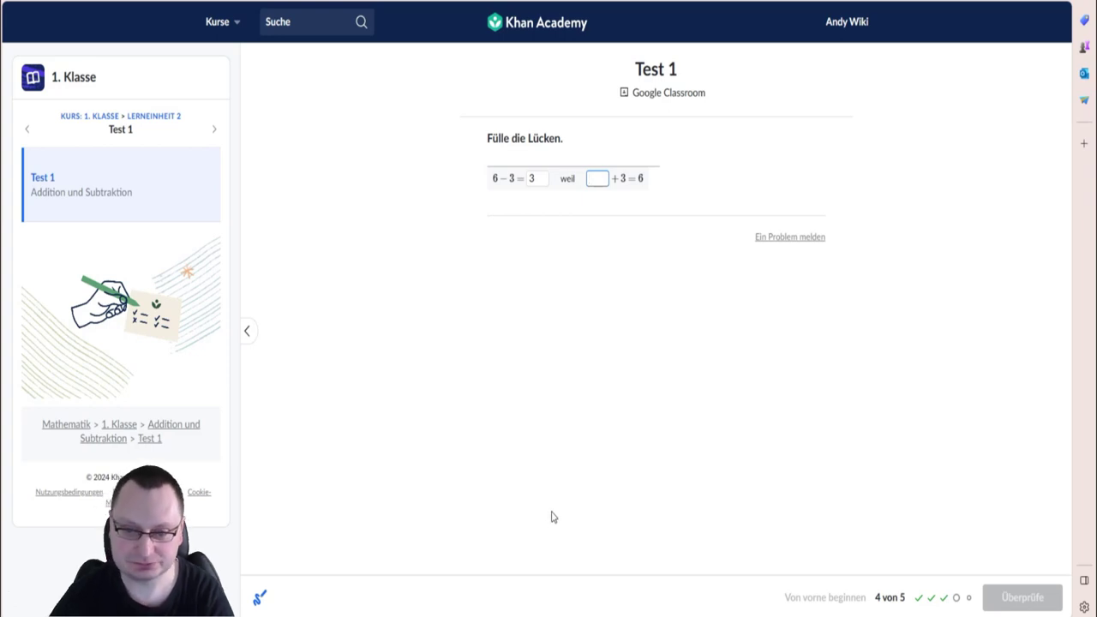
{"action": "type", "text": "3"}
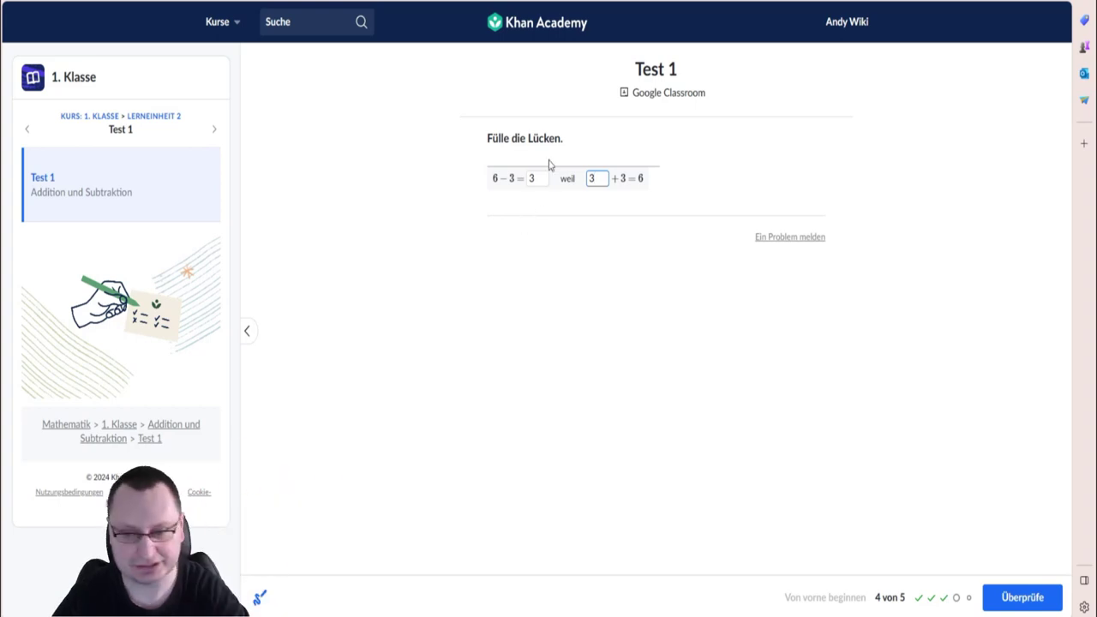
{"action": "left_click", "coordinate": [1022, 598]}
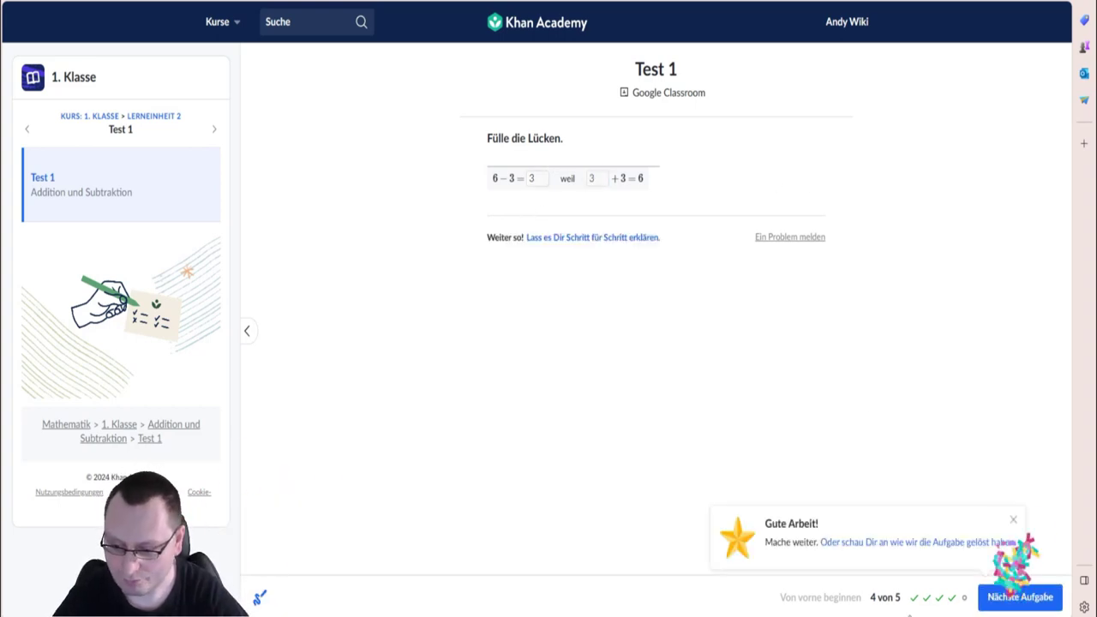
{"action": "left_click", "coordinate": [1022, 597]}
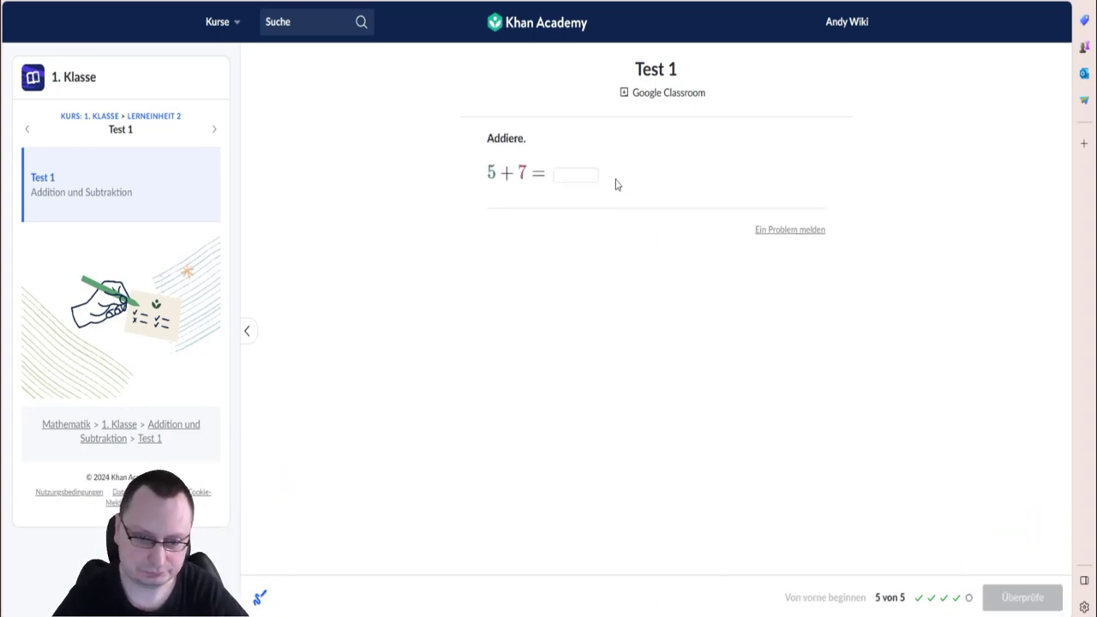
Answer 5 + 7 with 12, check it and show the Test 1 summary.
{"action": "left_click", "coordinate": [575, 176]}
{"action": "type", "text": "12"}
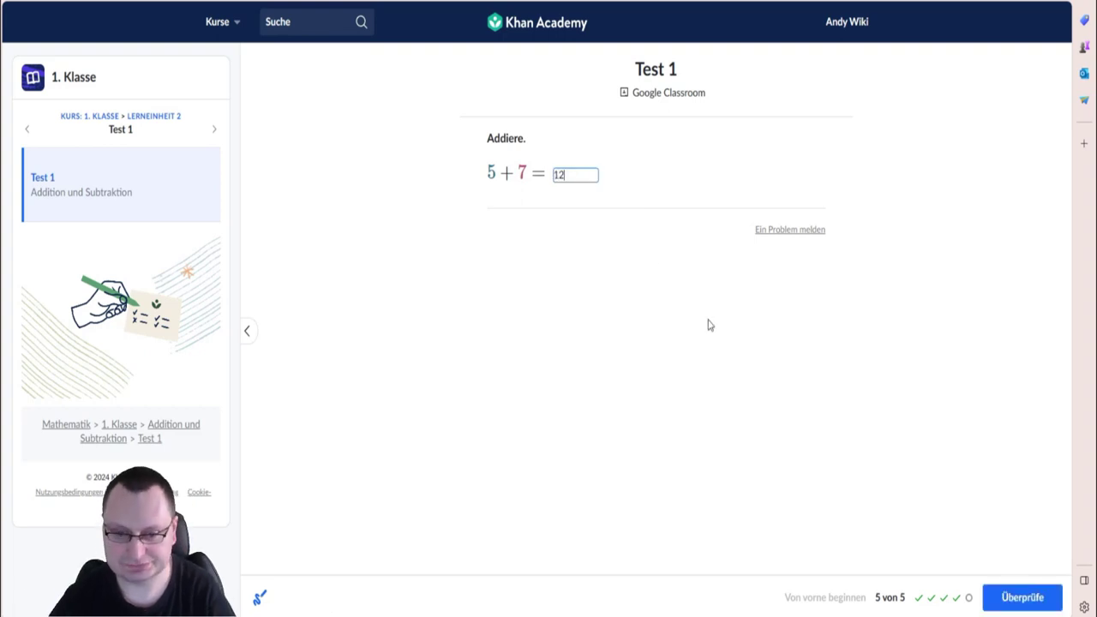
{"action": "left_click", "coordinate": [990, 600]}
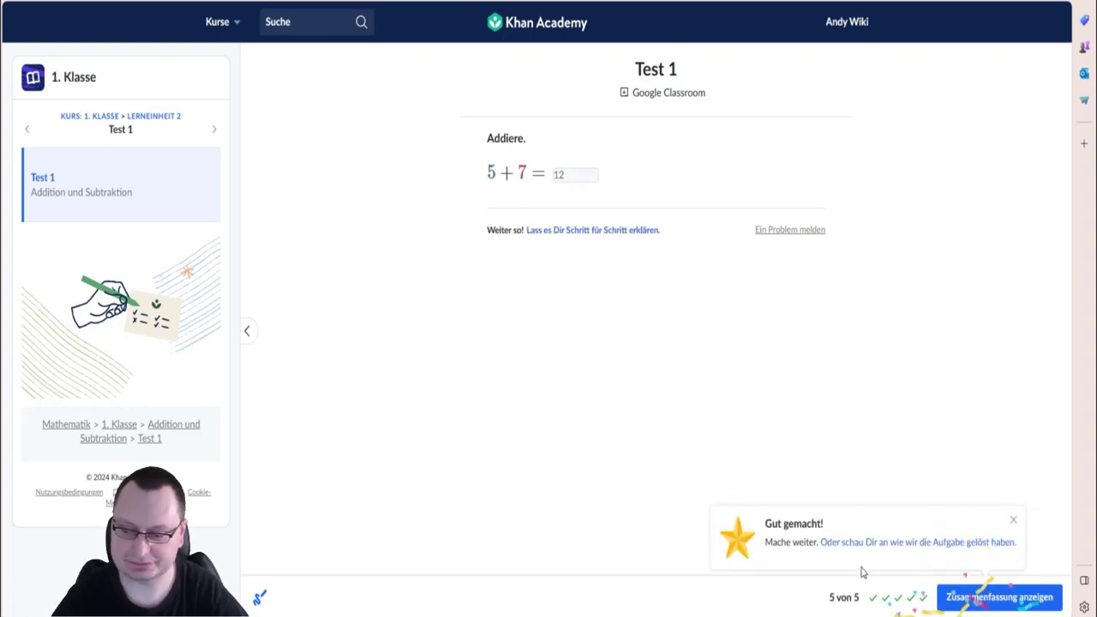
{"action": "left_click", "coordinate": [994, 598]}
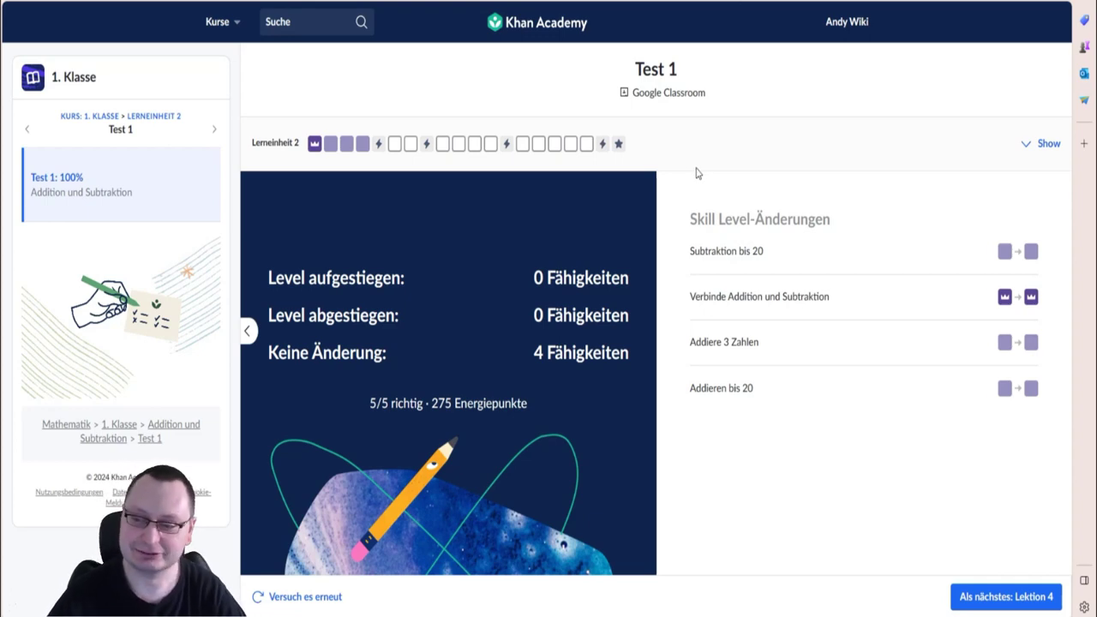
Continue to Lektion 4 and show the transcript of the Gleichheitszeichen video to read its opening lines.
{"action": "left_click", "coordinate": [1024, 599]}
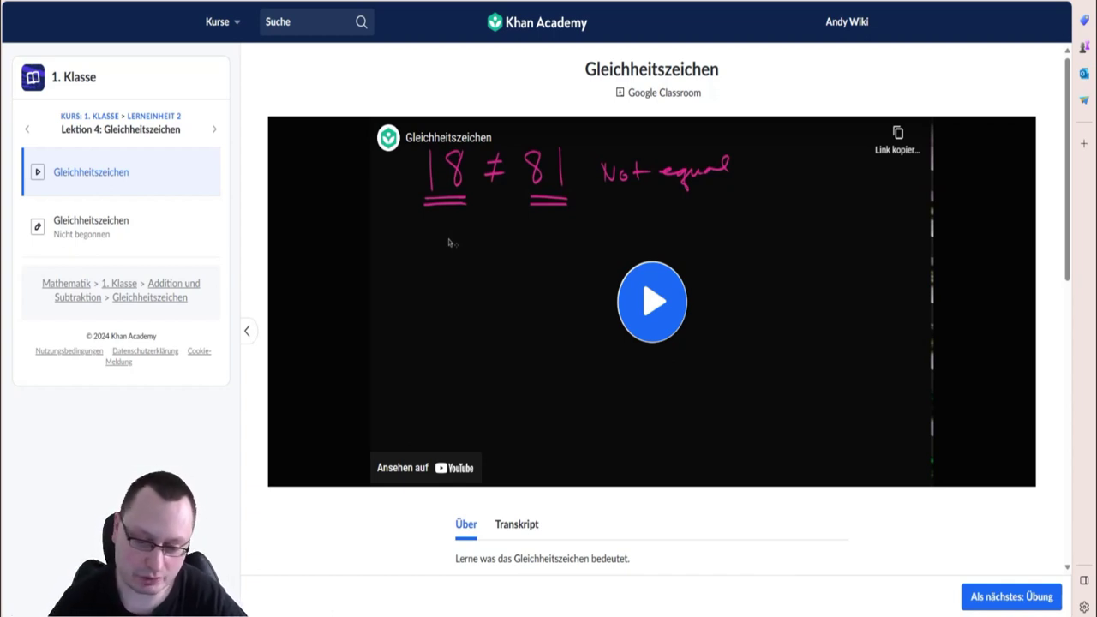
{"action": "left_click", "coordinate": [524, 522]}
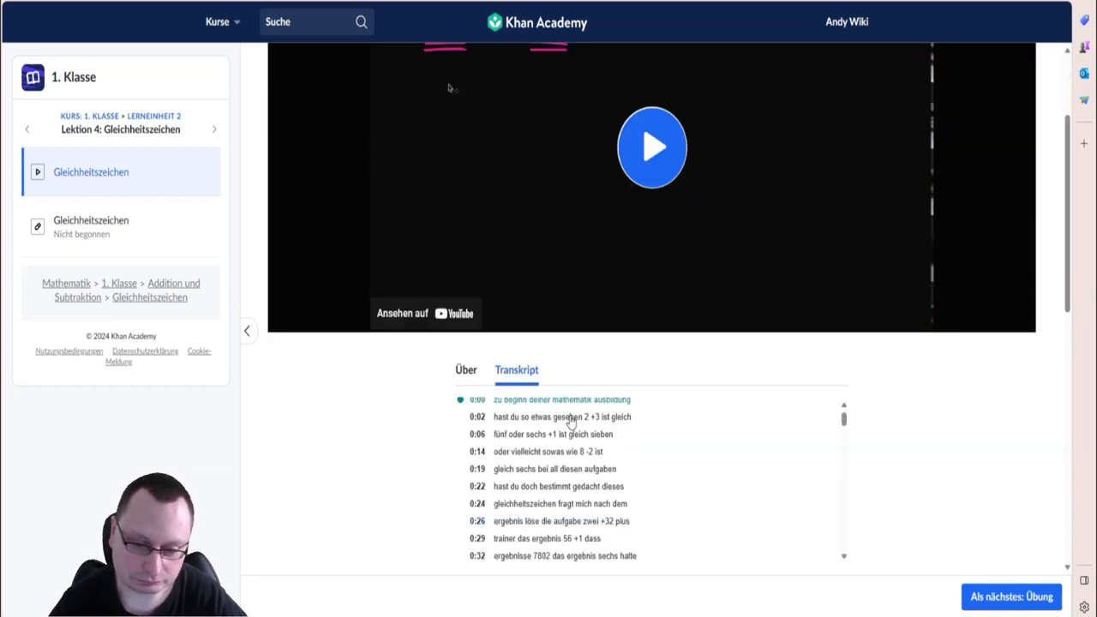
{"action": "scroll", "coordinate": [540, 431], "scroll_direction": "up", "scroll_amount": 1}
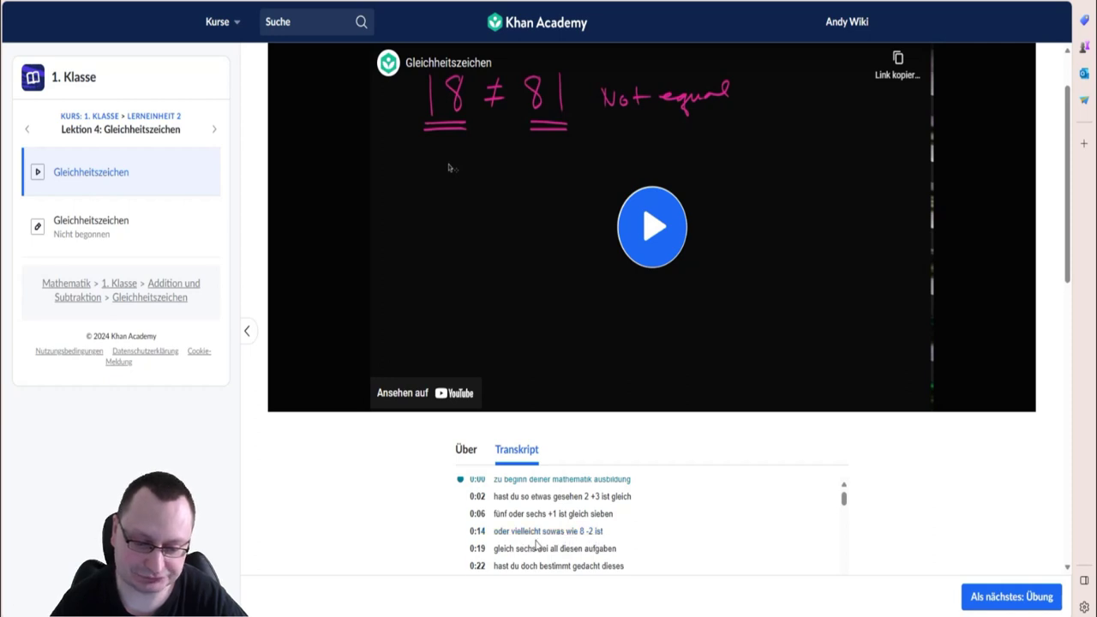
{"action": "scroll", "coordinate": [552, 534], "scroll_direction": "down", "scroll_amount": 1}
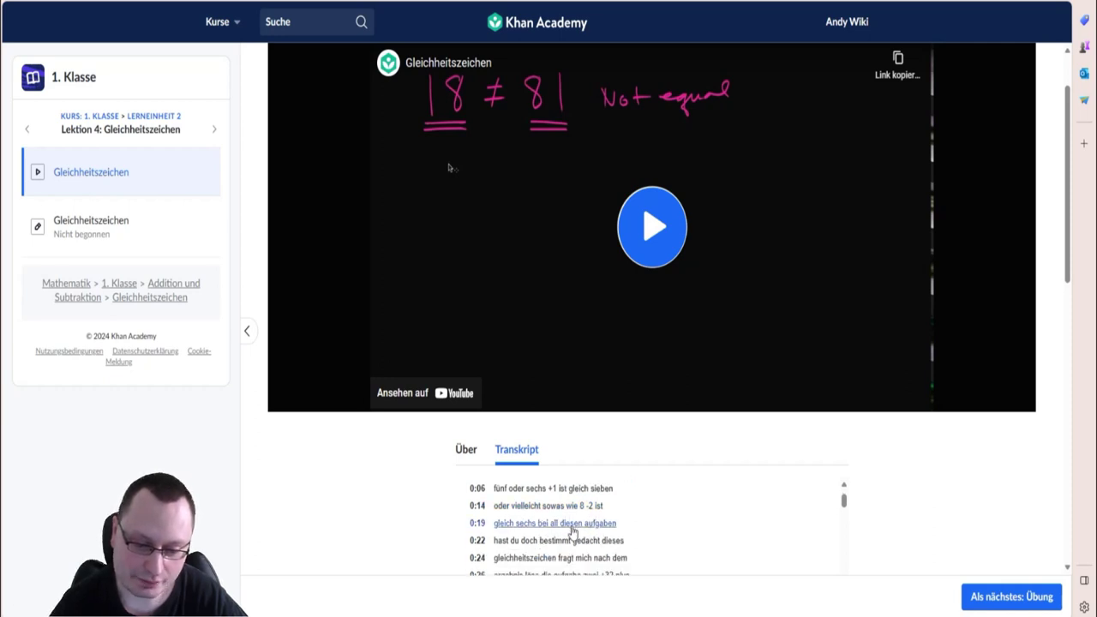
Read the Gleichheitszeichen video transcript from 0:19 onward for the explanation of what the equals sign means.
{"action": "scroll", "coordinate": [574, 545], "scroll_direction": "down", "scroll_amount": 1}
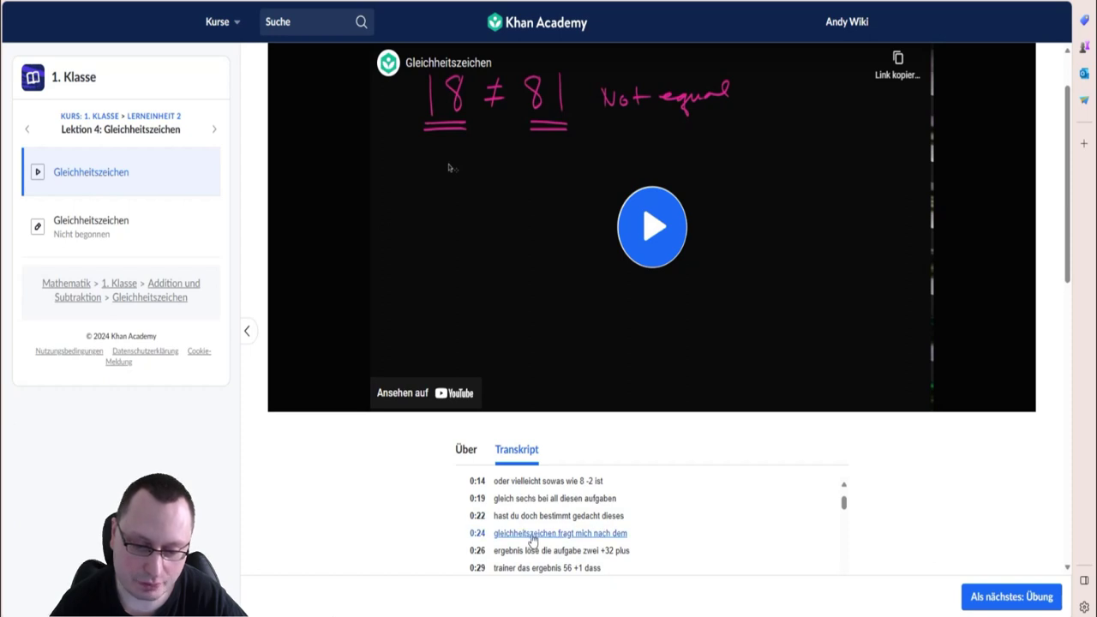
{"action": "scroll", "coordinate": [575, 522], "scroll_direction": "down", "scroll_amount": 1}
{"action": "scroll", "coordinate": [518, 524], "scroll_direction": "down", "scroll_amount": 1}
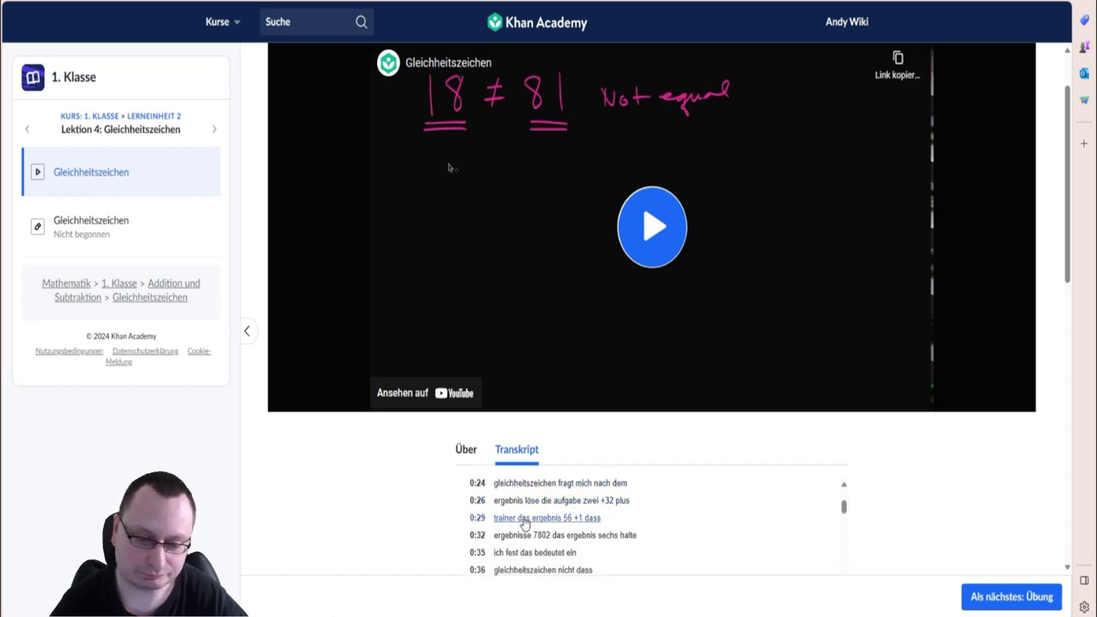
{"action": "scroll", "coordinate": [558, 523], "scroll_direction": "down", "scroll_amount": 2}
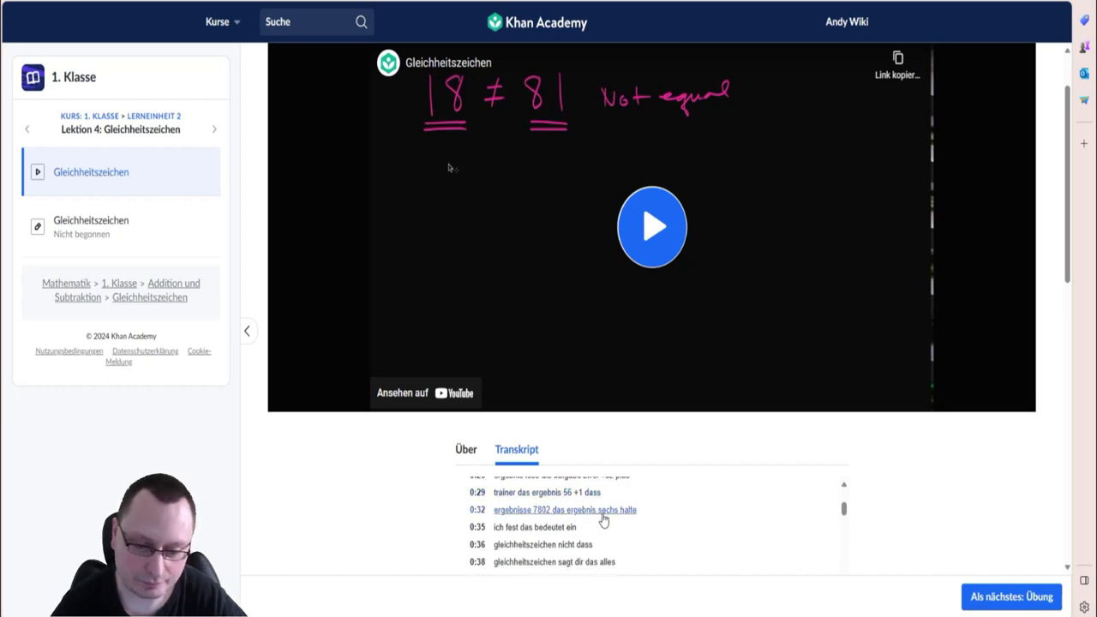
{"action": "scroll", "coordinate": [580, 532], "scroll_direction": "down", "scroll_amount": 3}
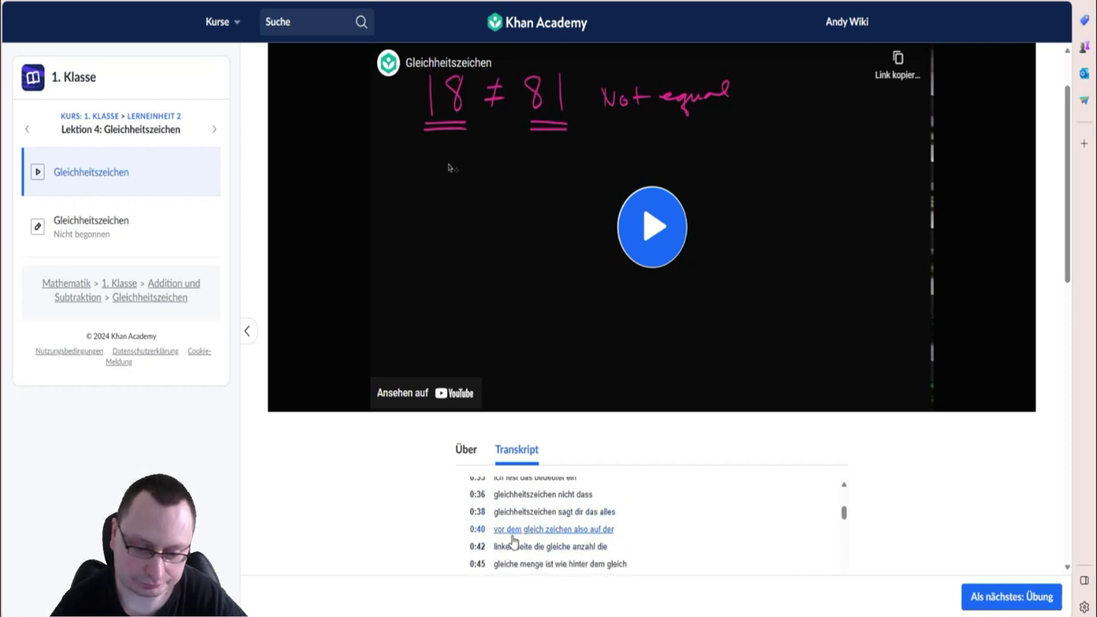
{"action": "scroll", "coordinate": [532, 558], "scroll_direction": "down", "scroll_amount": 1}
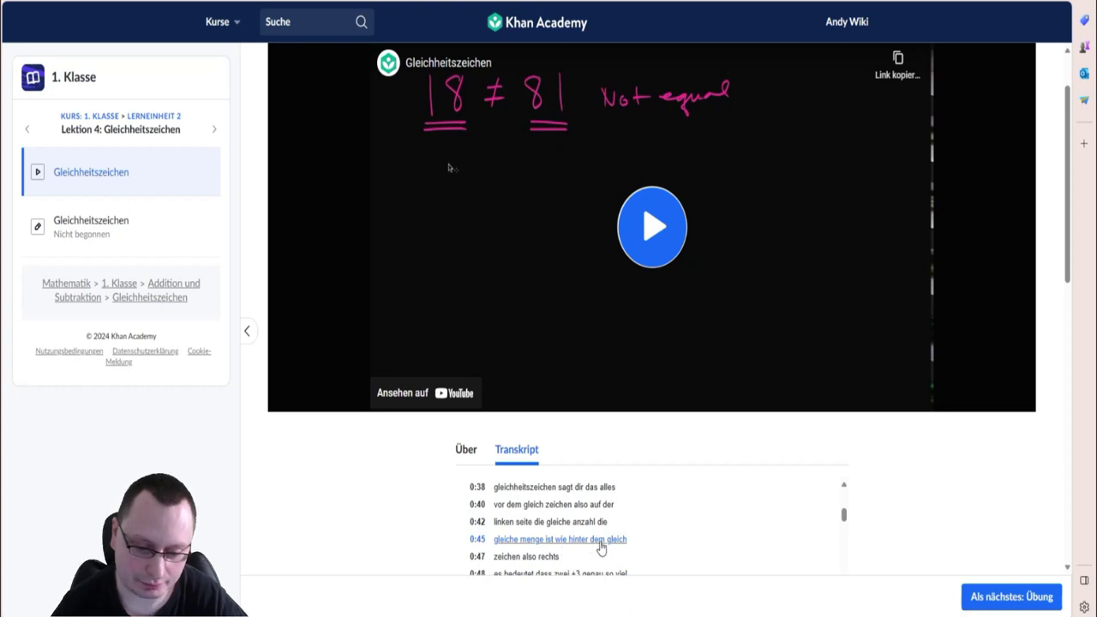
{"action": "scroll", "coordinate": [601, 553], "scroll_direction": "down", "scroll_amount": 1}
{"action": "scroll", "coordinate": [528, 535], "scroll_direction": "down", "scroll_amount": 1}
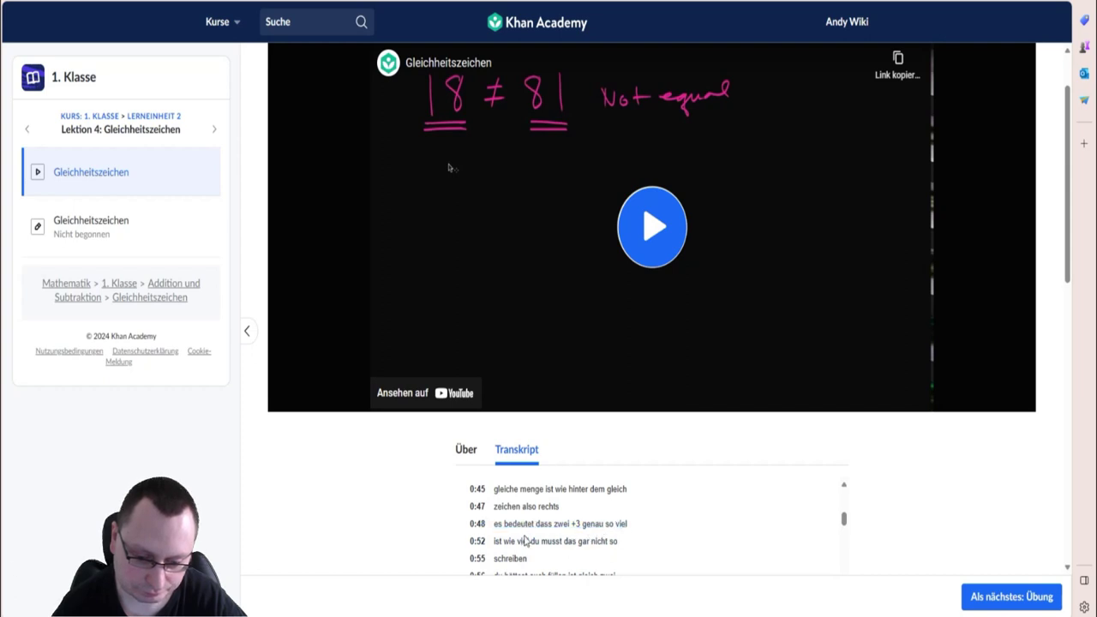
{"action": "scroll", "coordinate": [599, 552], "scroll_direction": "down", "scroll_amount": 2}
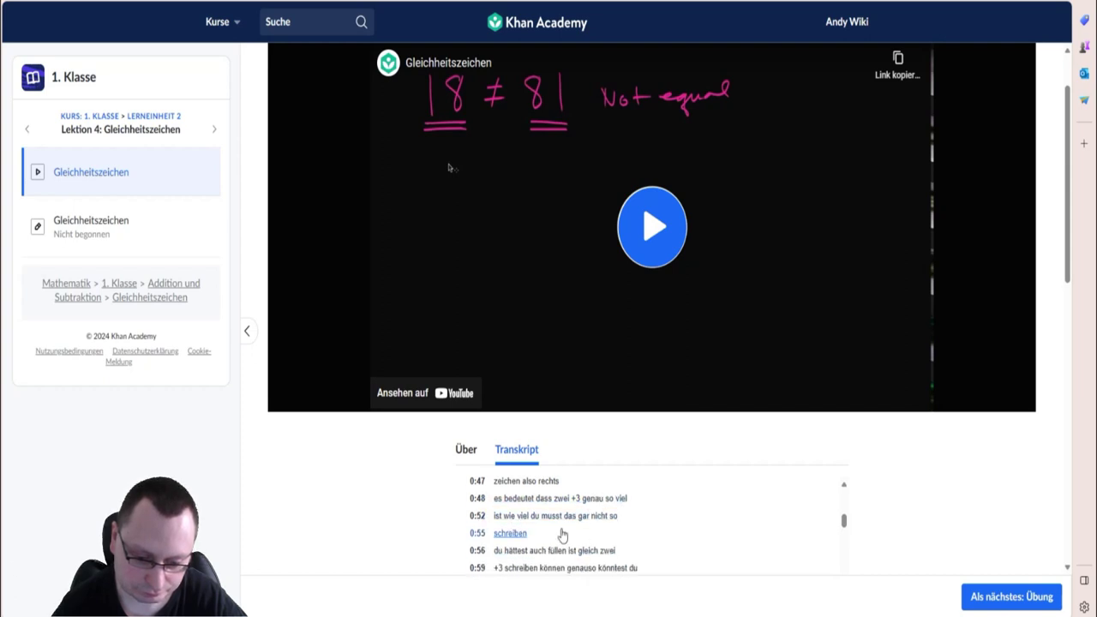
{"action": "scroll", "coordinate": [589, 534], "scroll_direction": "down", "scroll_amount": 5}
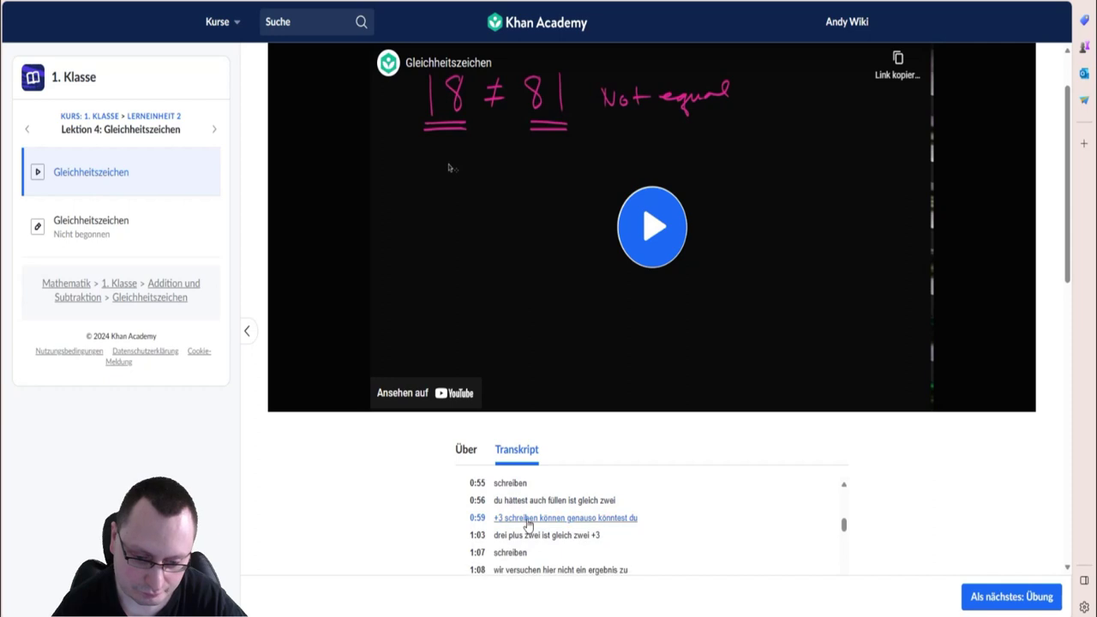
{"action": "scroll", "coordinate": [678, 469], "scroll_direction": "up", "scroll_amount": 1}
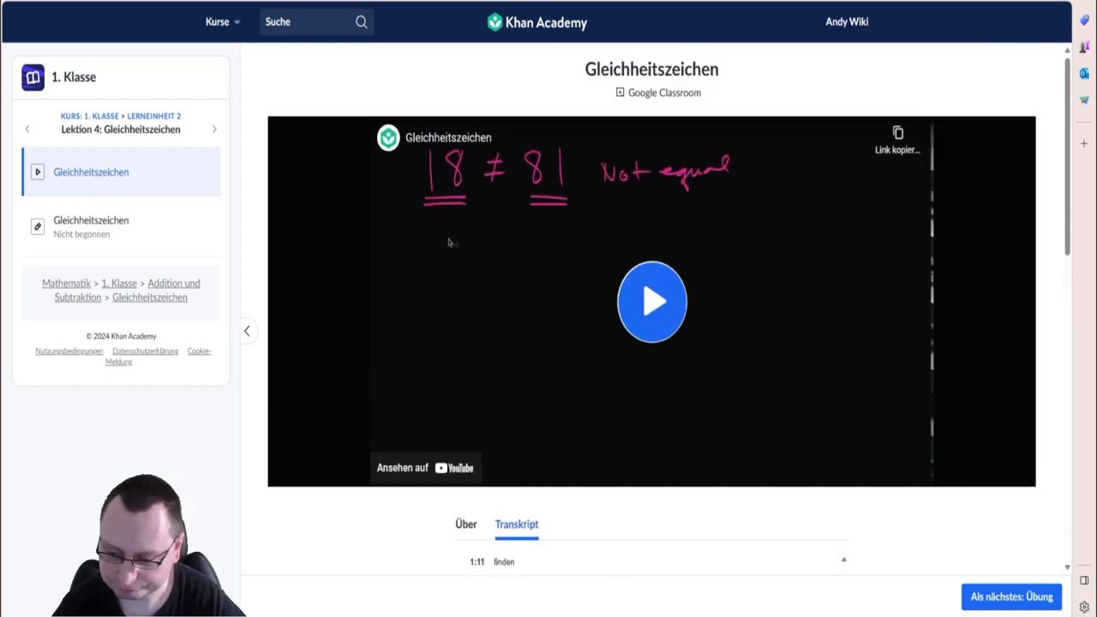
Start the seven-question Gleichheitszeichen exercise, choose 2 + 3 = 3 + 2 as the correct equation, check it and continue to the second question.
{"action": "left_click", "coordinate": [979, 599]}
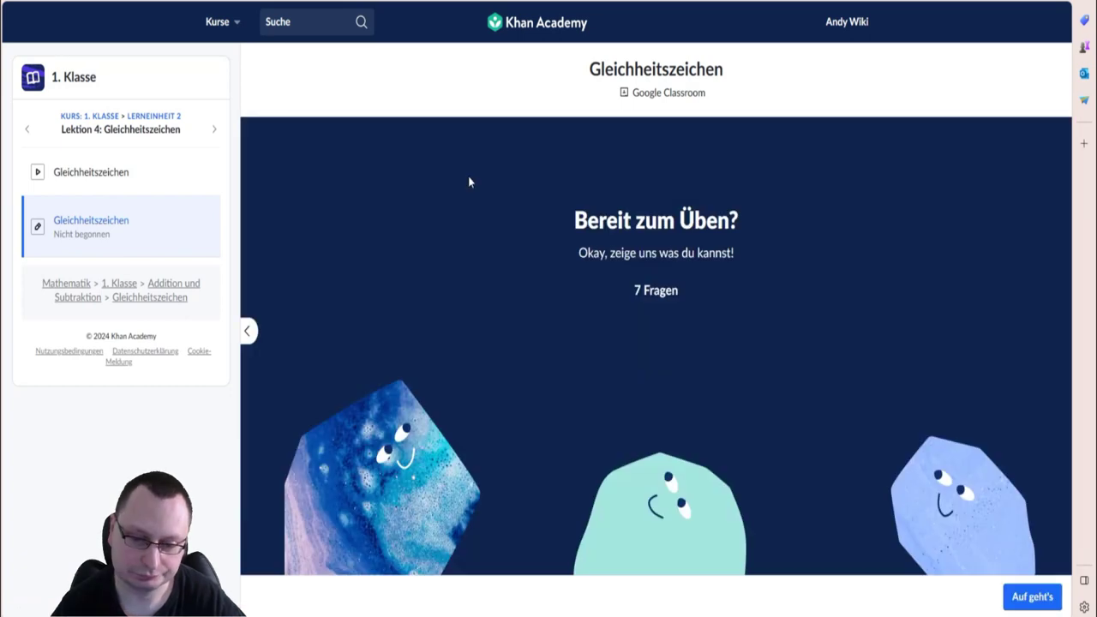
{"action": "left_click", "coordinate": [1015, 600]}
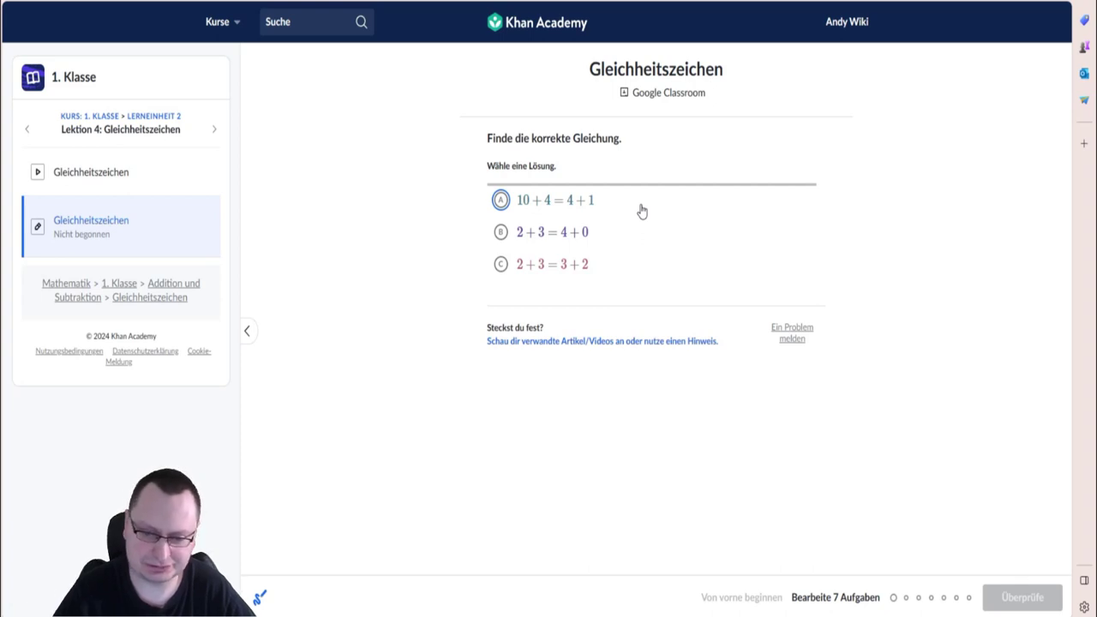
{"action": "left_click", "coordinate": [500, 267]}
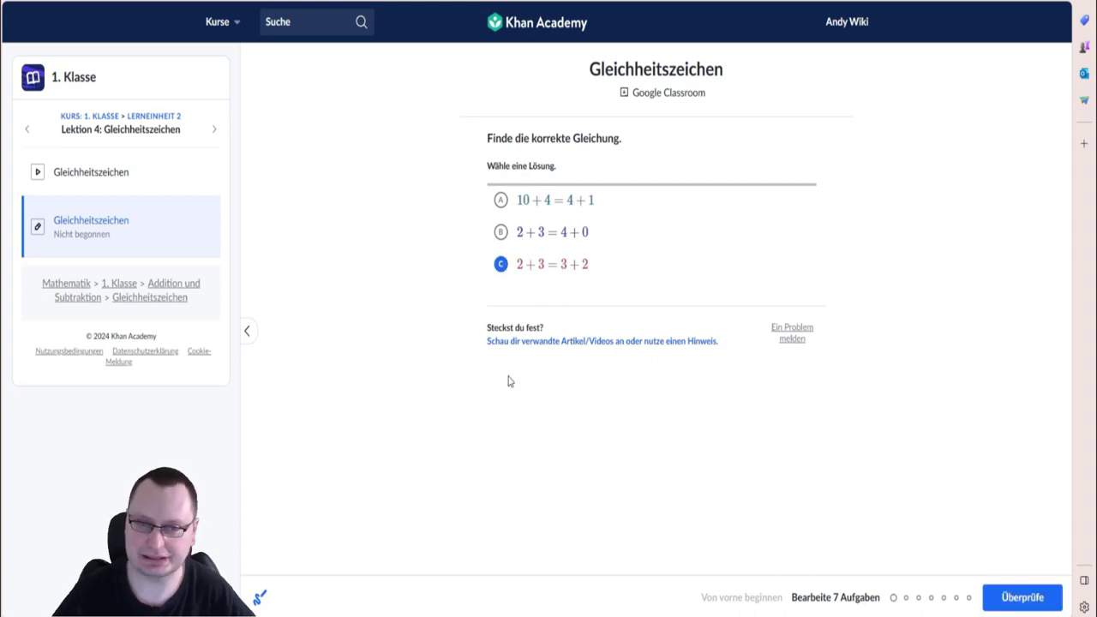
{"action": "left_click", "coordinate": [994, 600]}
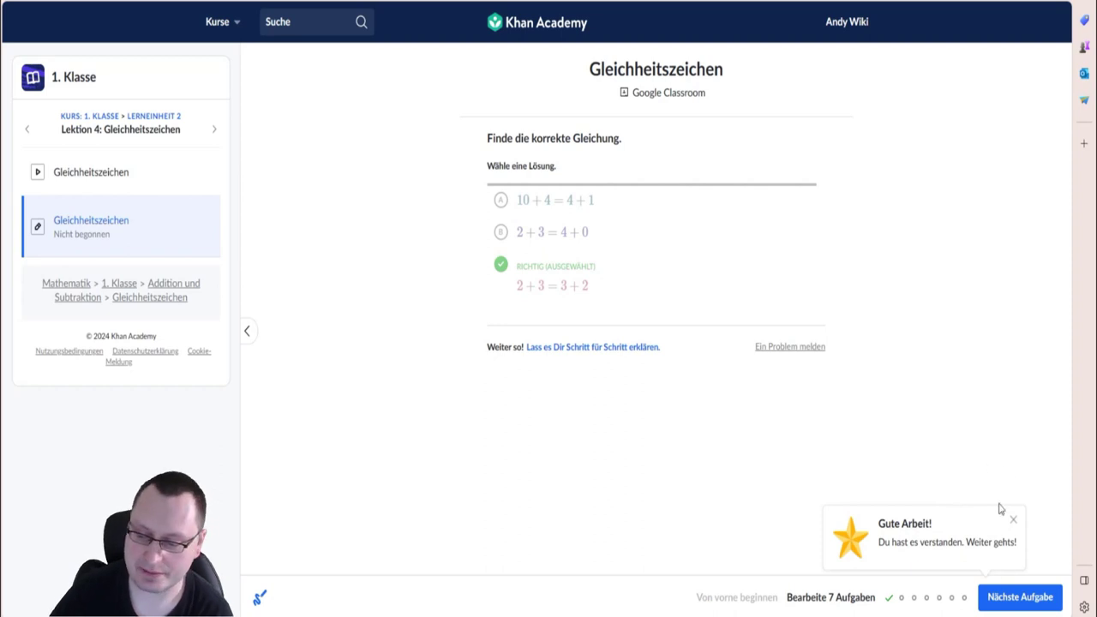
{"action": "left_click", "coordinate": [997, 595]}
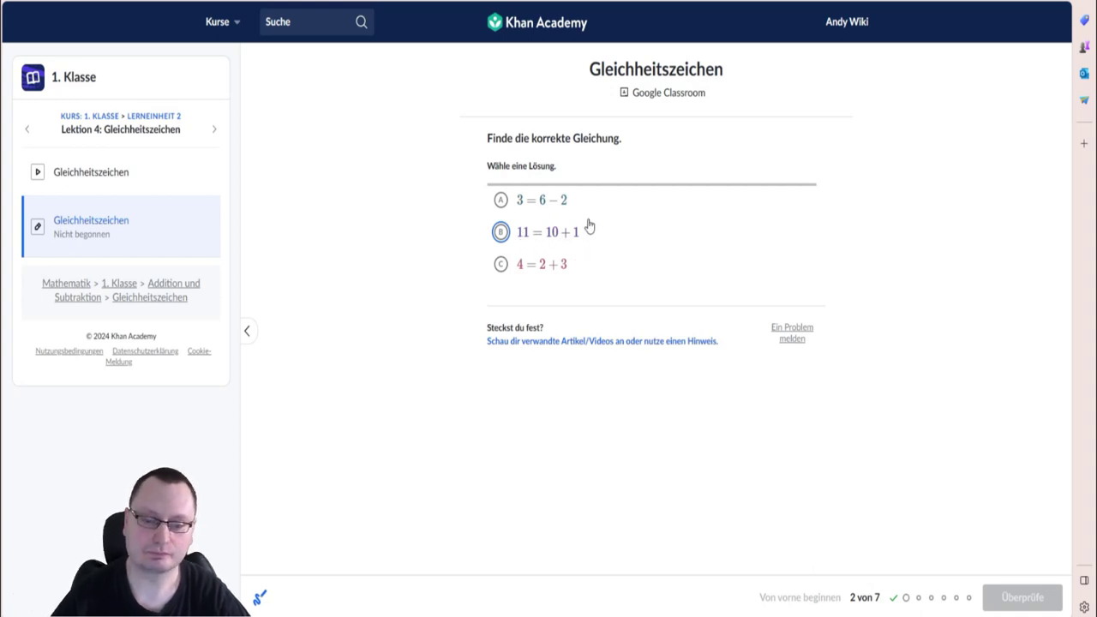
Choose 11 = 10 + 1 in the second question and 10 + 3 = 13 in the third, check each and continue to the fourth.
{"action": "left_click", "coordinate": [501, 231]}
{"action": "left_click", "coordinate": [1024, 598]}
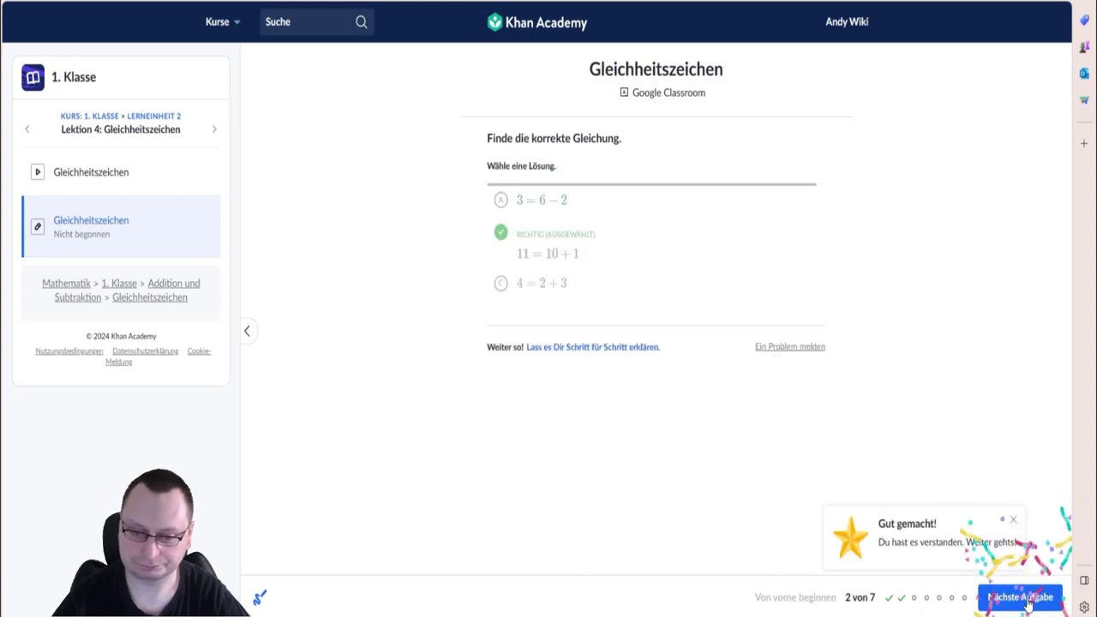
{"action": "left_click", "coordinate": [1015, 599]}
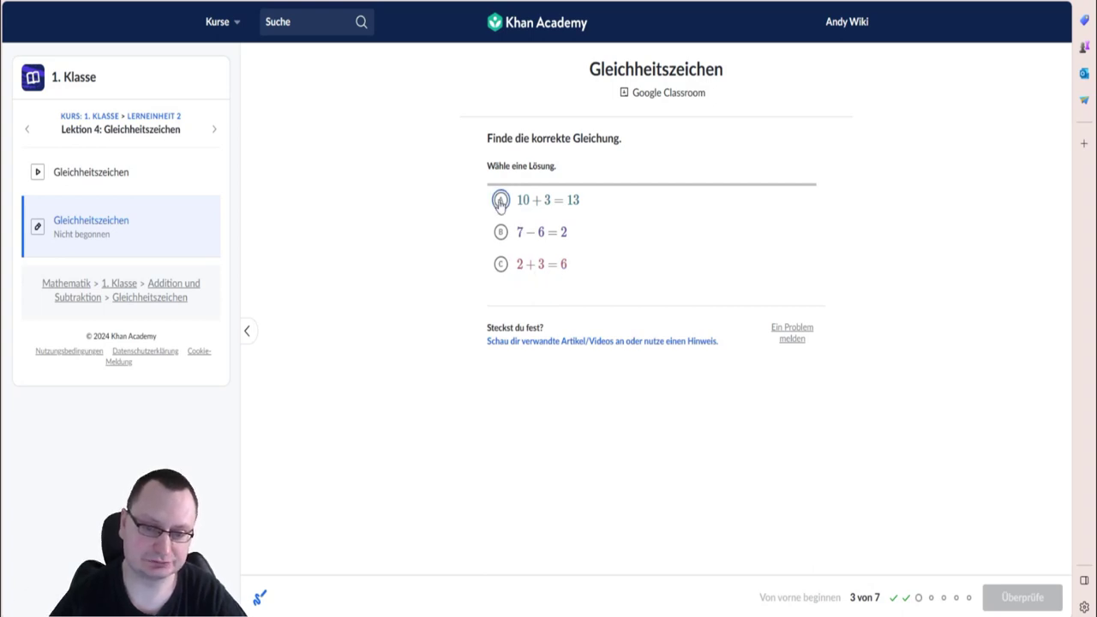
{"action": "left_click", "coordinate": [501, 199]}
{"action": "left_click", "coordinate": [1027, 602]}
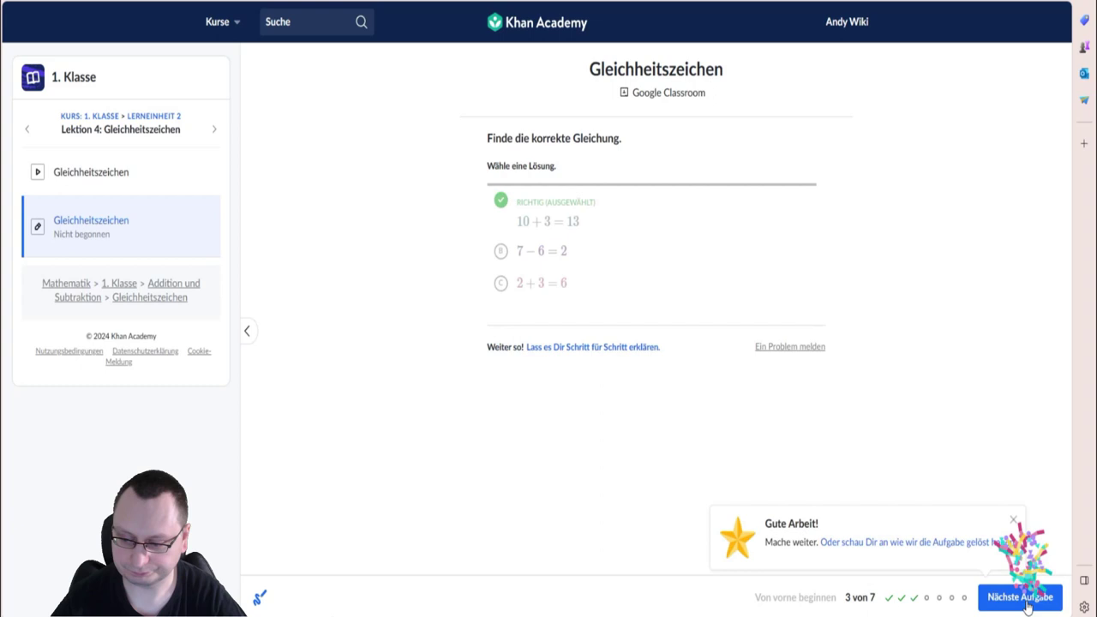
{"action": "left_click", "coordinate": [1027, 602]}
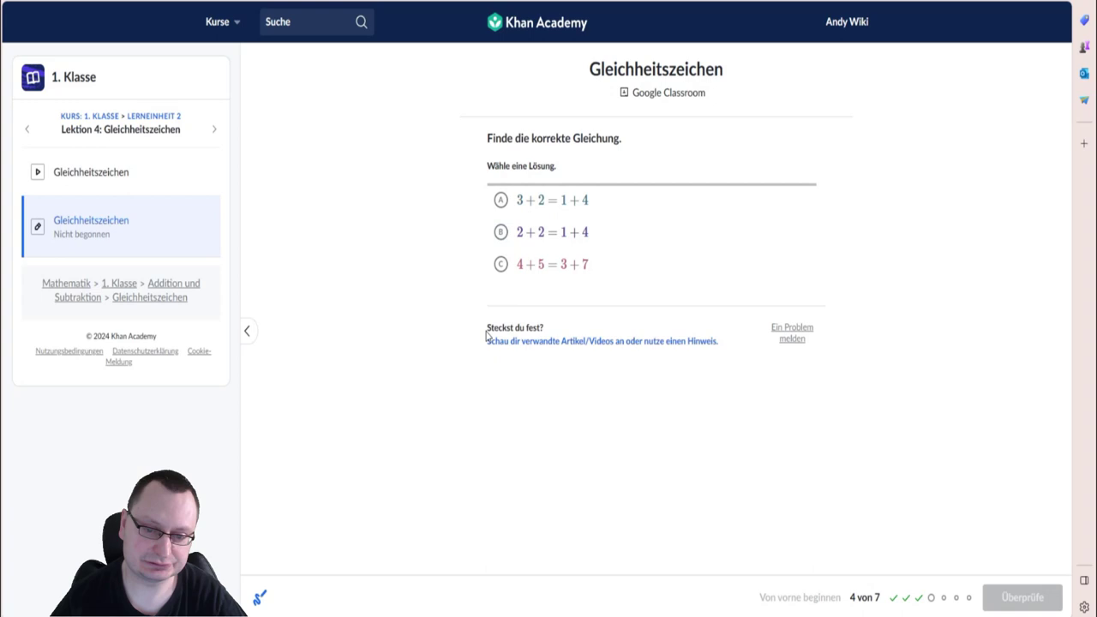
Answer the fourth question with 3 + 2 = 1 + 4 and the fifth with 6 = 5 + 1, checking each and continuing to the sixth.
{"action": "left_click", "coordinate": [501, 200]}
{"action": "left_click", "coordinate": [998, 591]}
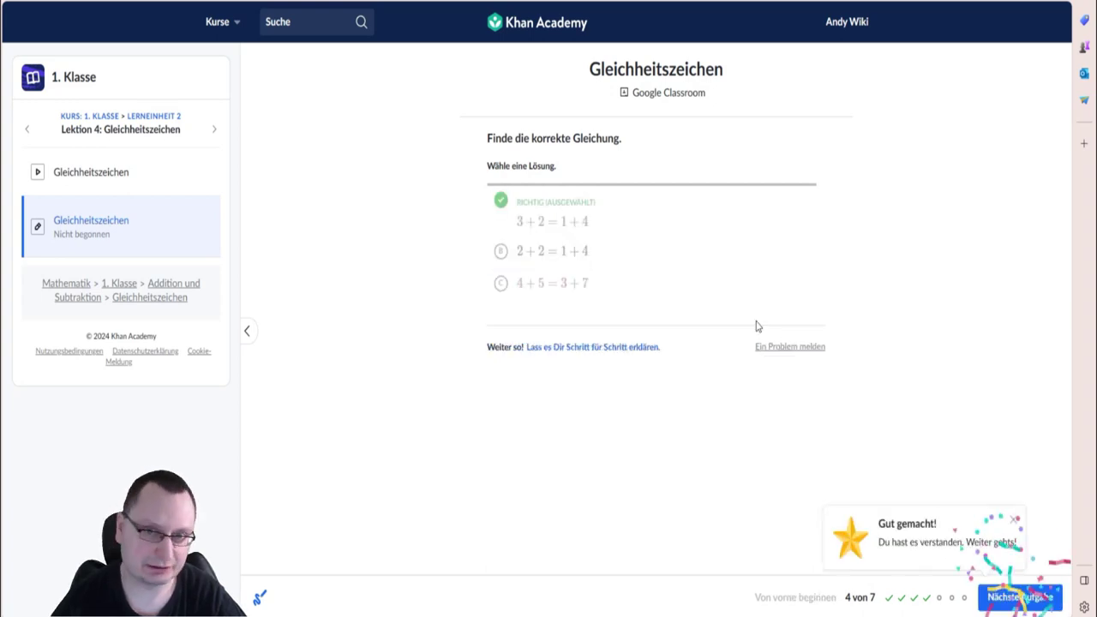
{"action": "left_click", "coordinate": [1039, 600]}
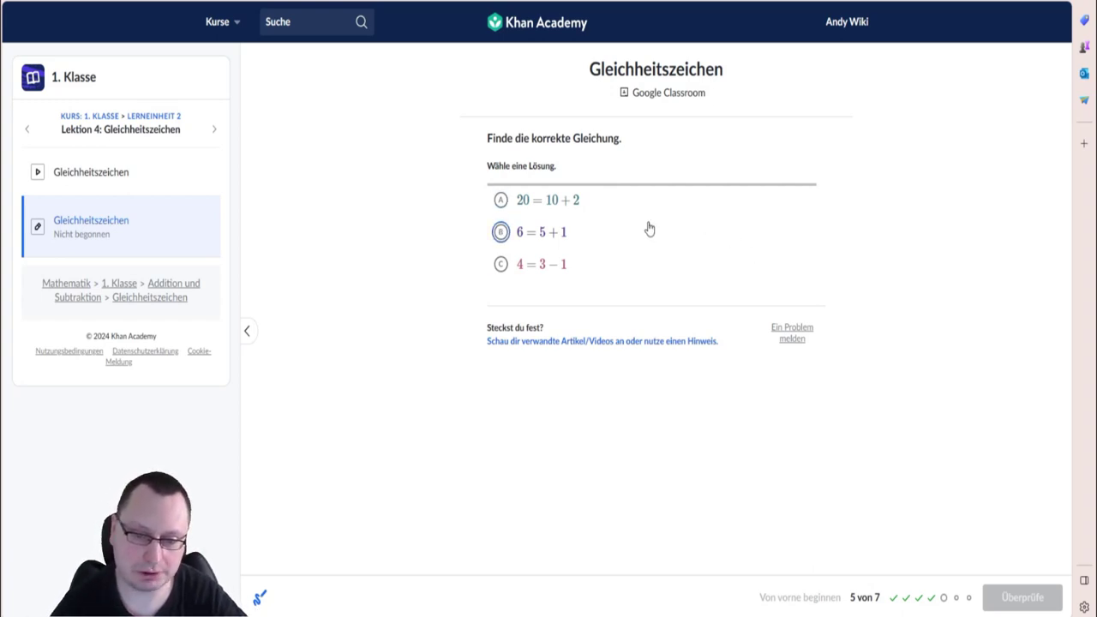
{"action": "left_click", "coordinate": [514, 231]}
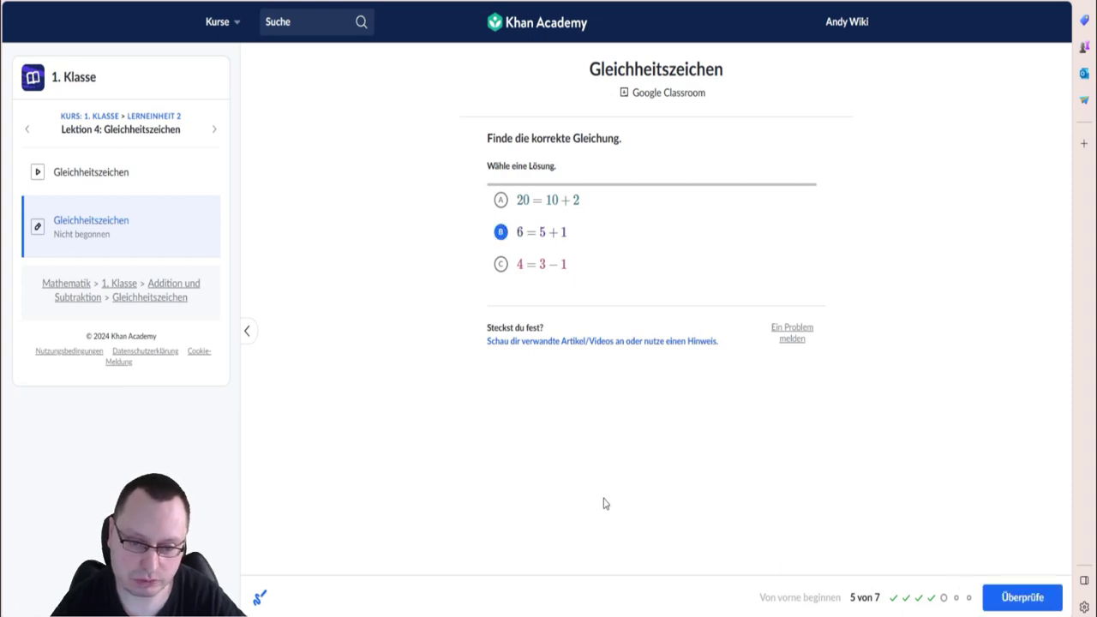
{"action": "left_click", "coordinate": [1004, 597]}
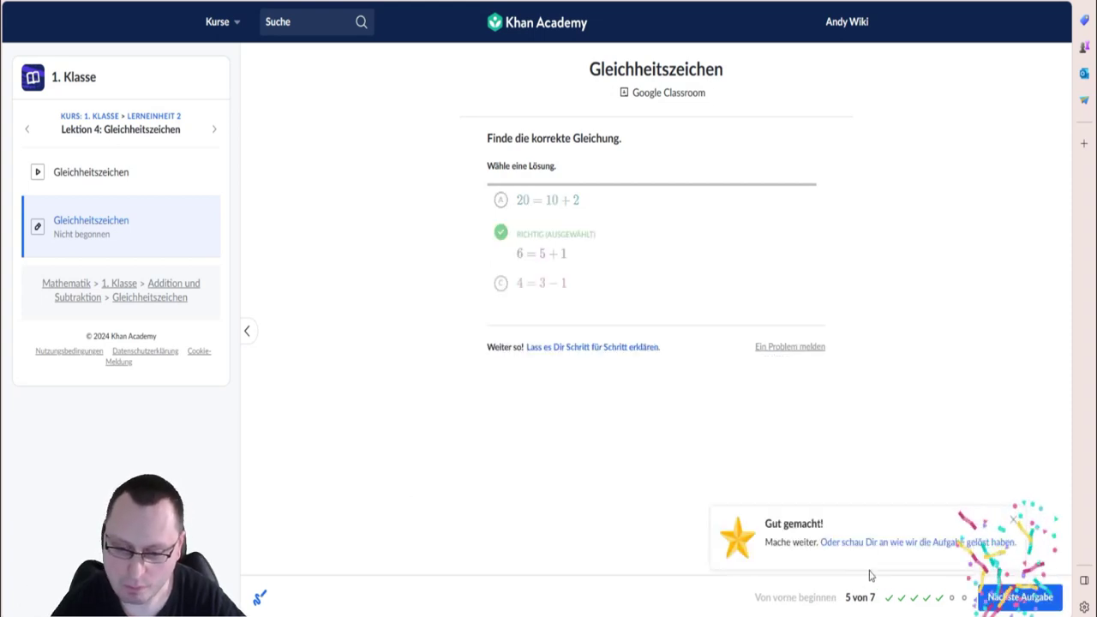
{"action": "left_click", "coordinate": [1028, 598]}
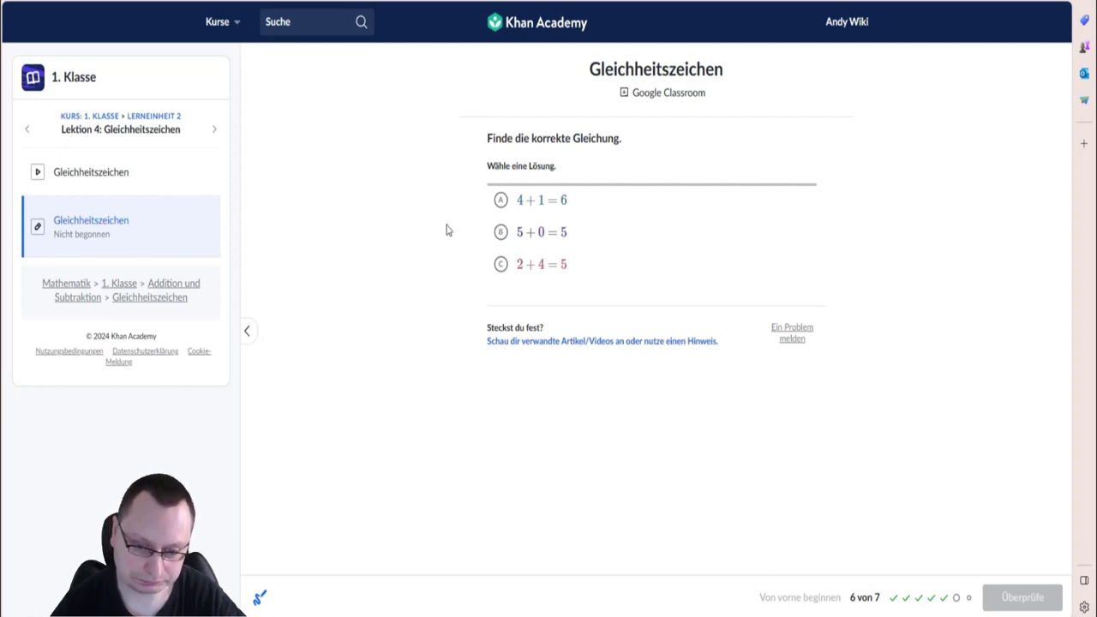
Answer the sixth question with 5 + 0 = 5 and the seventh with 3 + 3 = 2 + 4, check both and show the exercise summary.
{"action": "left_click", "coordinate": [500, 231]}
{"action": "left_click", "coordinate": [1037, 598]}
{"action": "left_click", "coordinate": [1037, 598]}
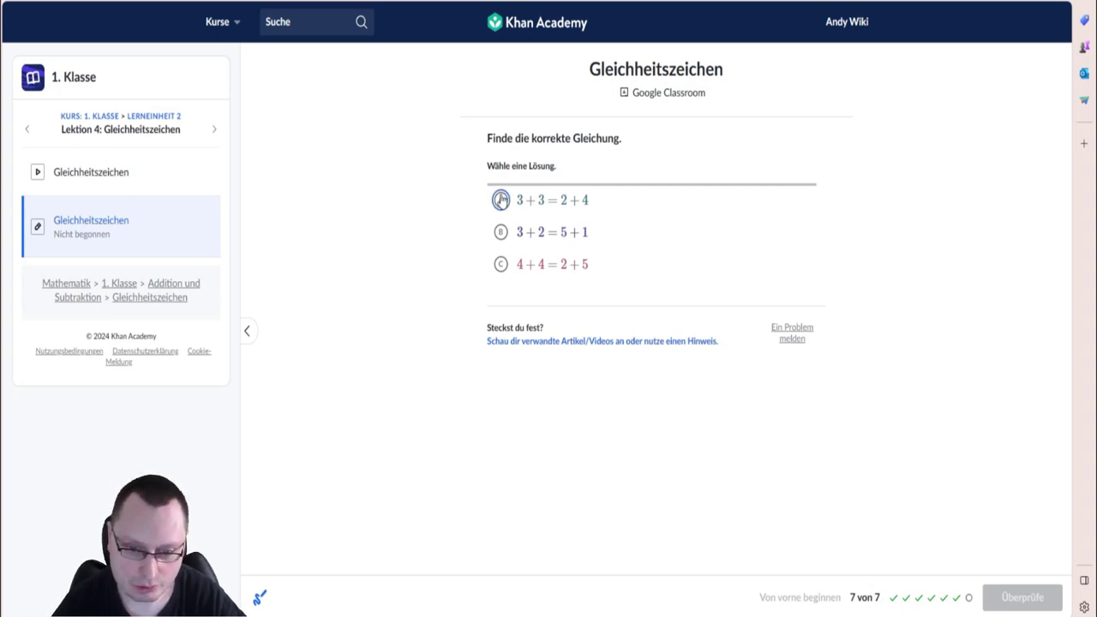
{"action": "left_click", "coordinate": [501, 200]}
{"action": "left_click", "coordinate": [1022, 597]}
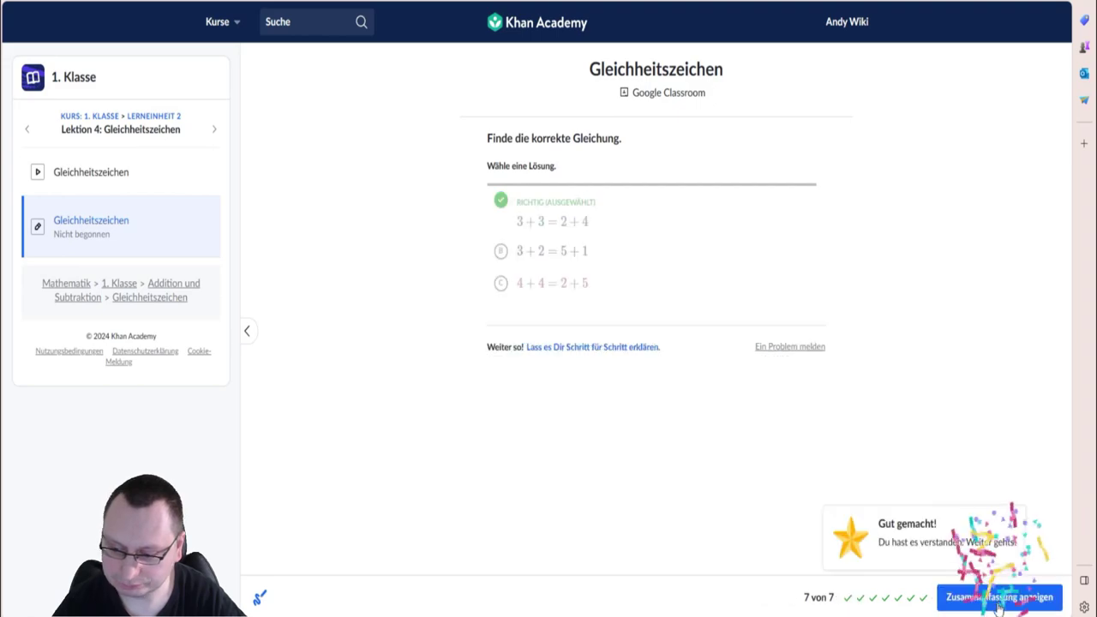
{"action": "left_click", "coordinate": [1020, 597]}
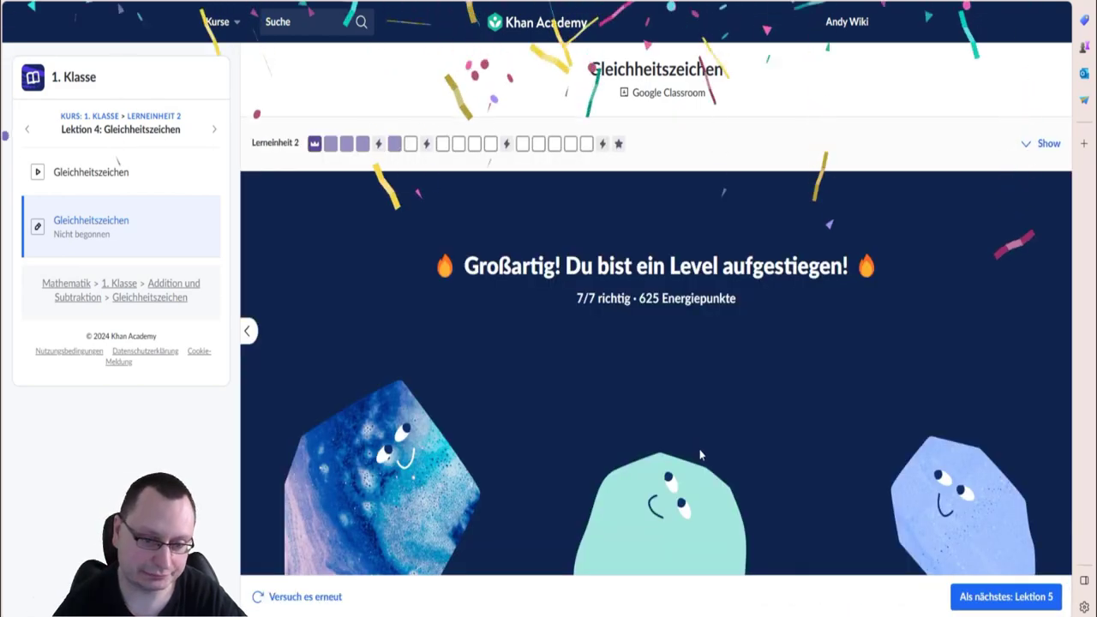
Start the Lektion 5 missing-number exercise, fill the gap in 9 = 16 − □ with 7, check it and continue to the second question.
{"action": "left_click", "coordinate": [1015, 598]}
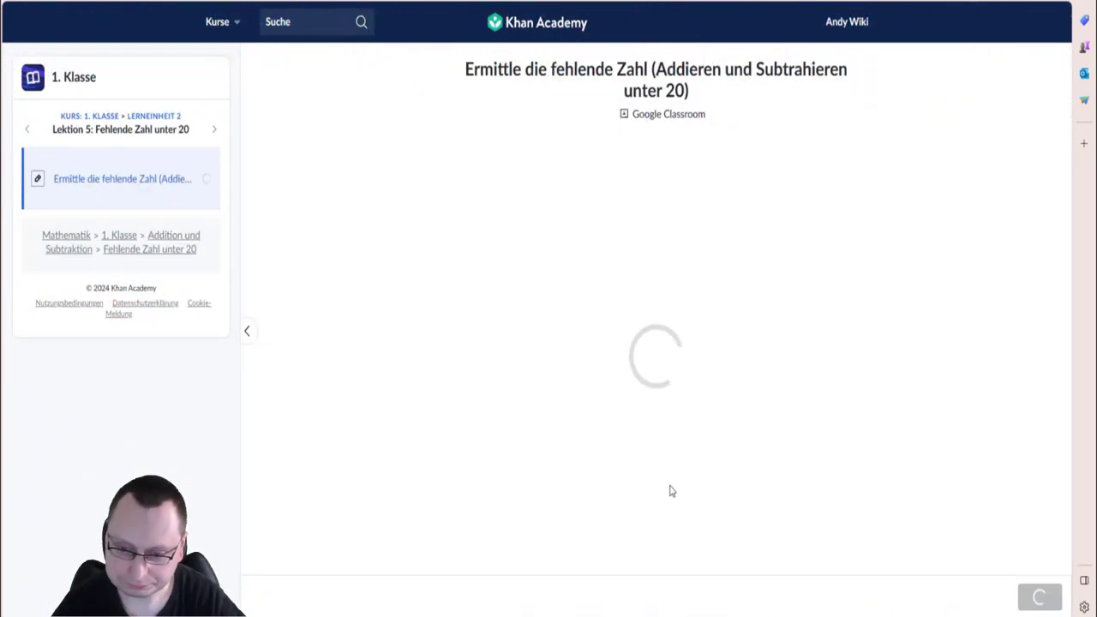
{"action": "left_click", "coordinate": [1022, 603]}
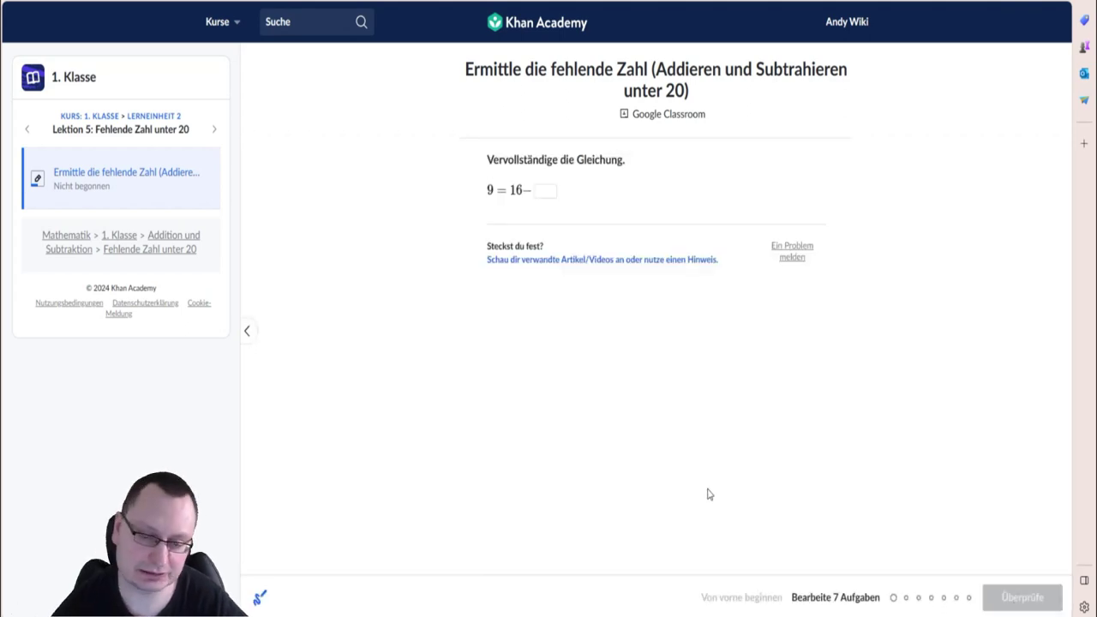
{"action": "left_click", "coordinate": [544, 189]}
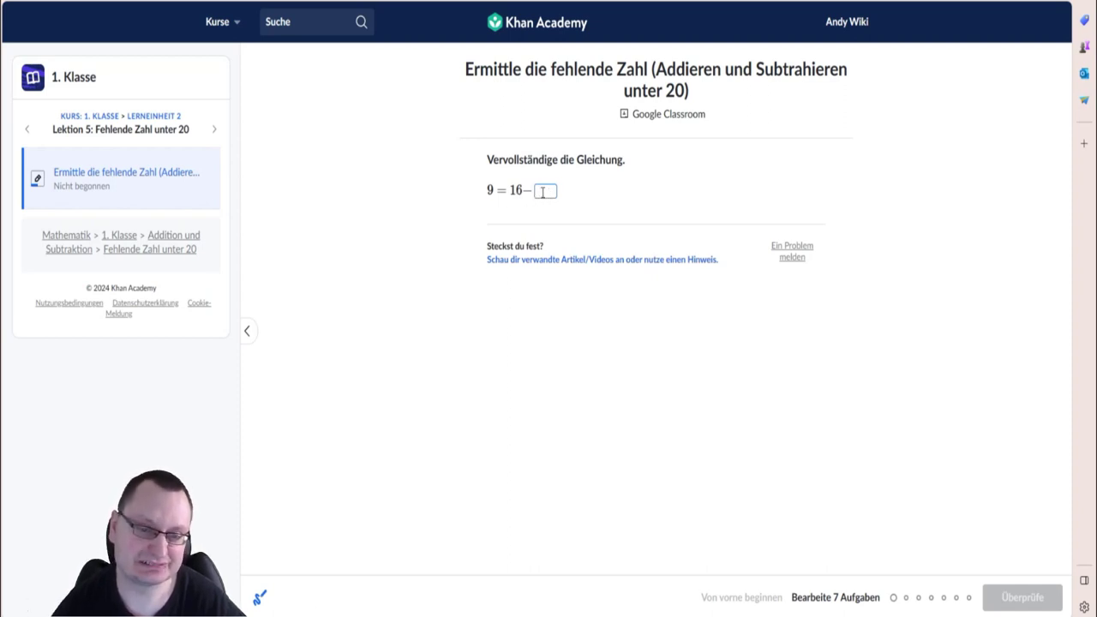
{"action": "type", "text": "7"}
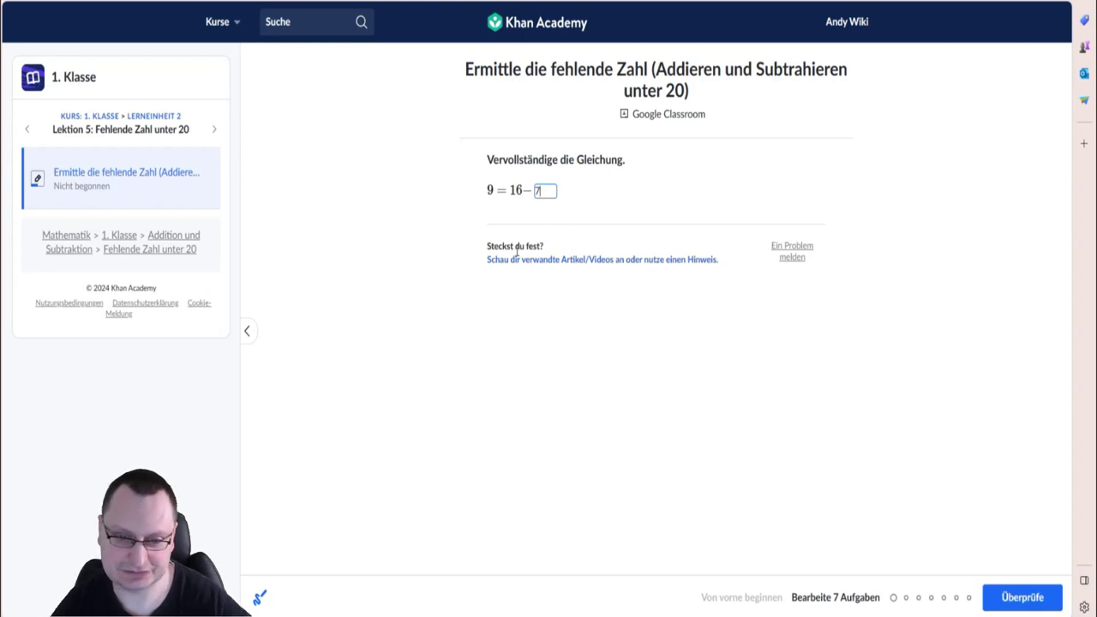
{"action": "left_click", "coordinate": [1012, 597]}
{"action": "left_click", "coordinate": [1011, 599]}
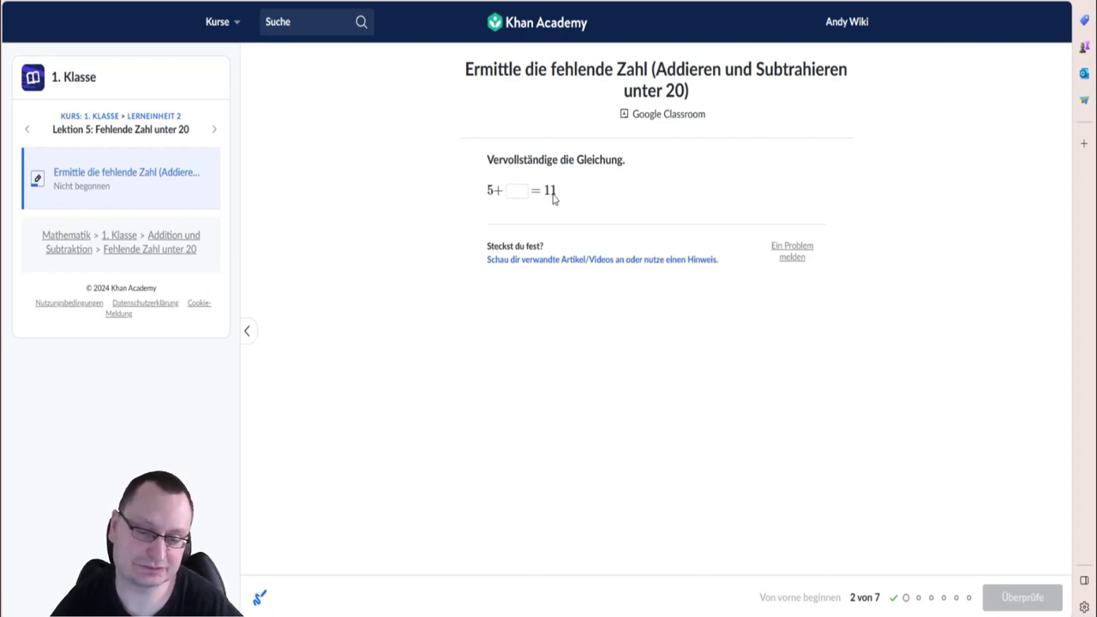
Fill the gap in 5 + □ = 11 with 6, check it and continue to the third question.
{"action": "left_click", "coordinate": [508, 190]}
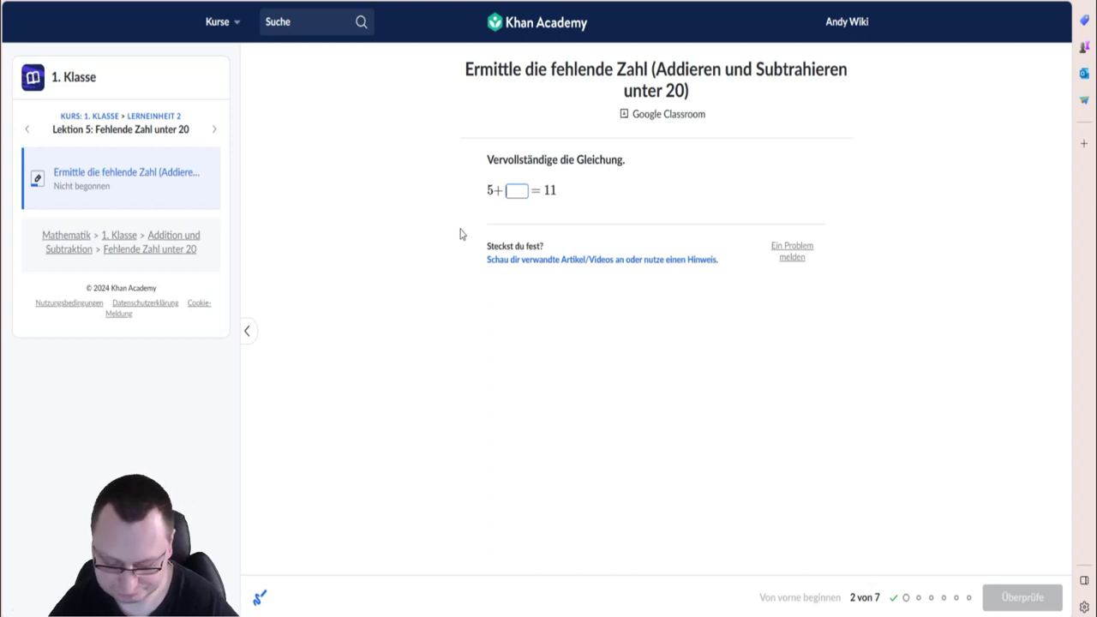
{"action": "type", "text": "6"}
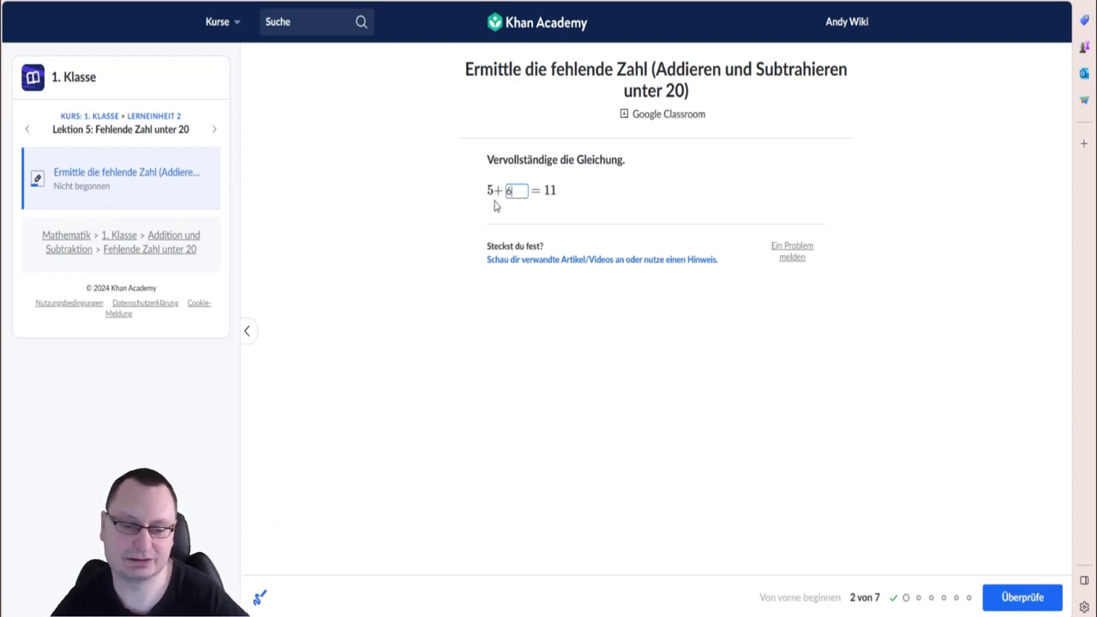
{"action": "left_click", "coordinate": [1022, 597]}
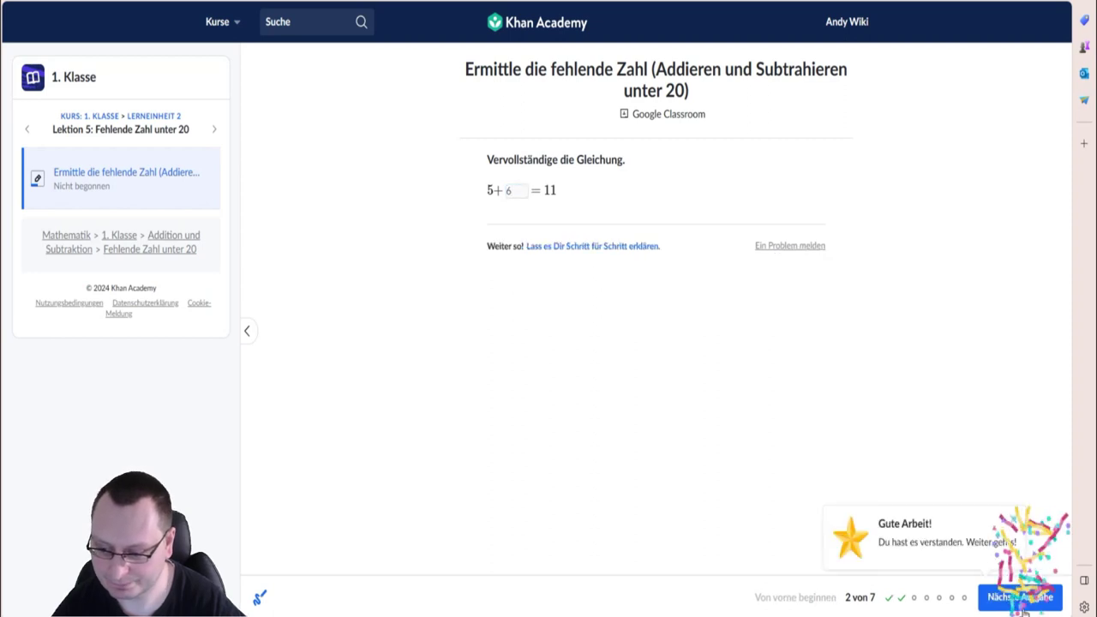
{"action": "left_click", "coordinate": [1022, 597]}
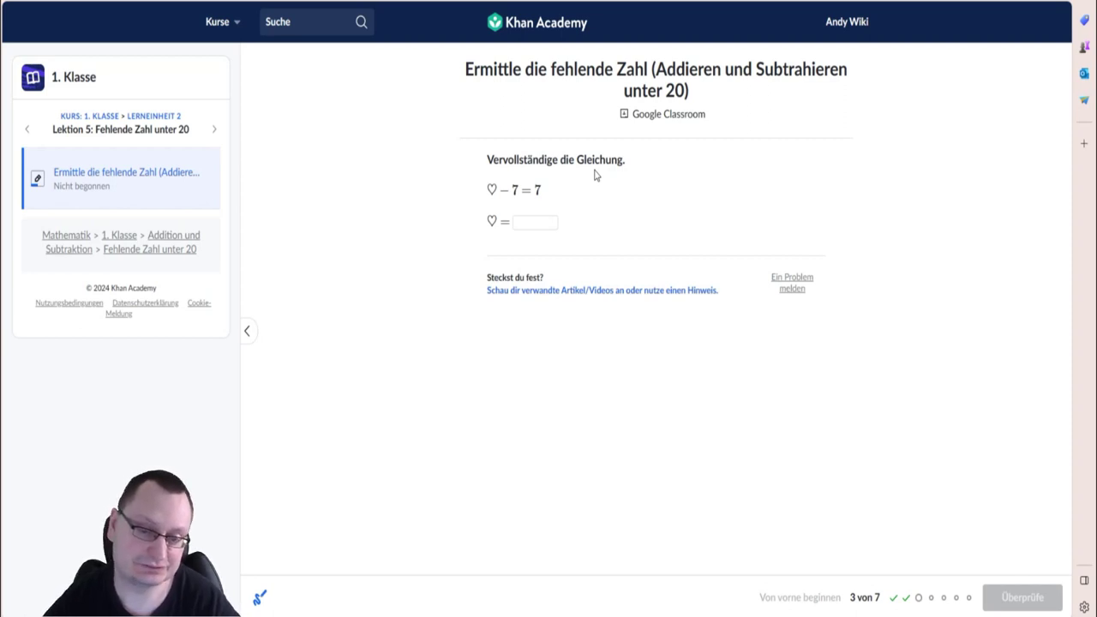
Fill in 14 for the heart in ♡ − 7 = 7, check it and continue to the fourth question.
{"action": "left_click", "coordinate": [536, 224]}
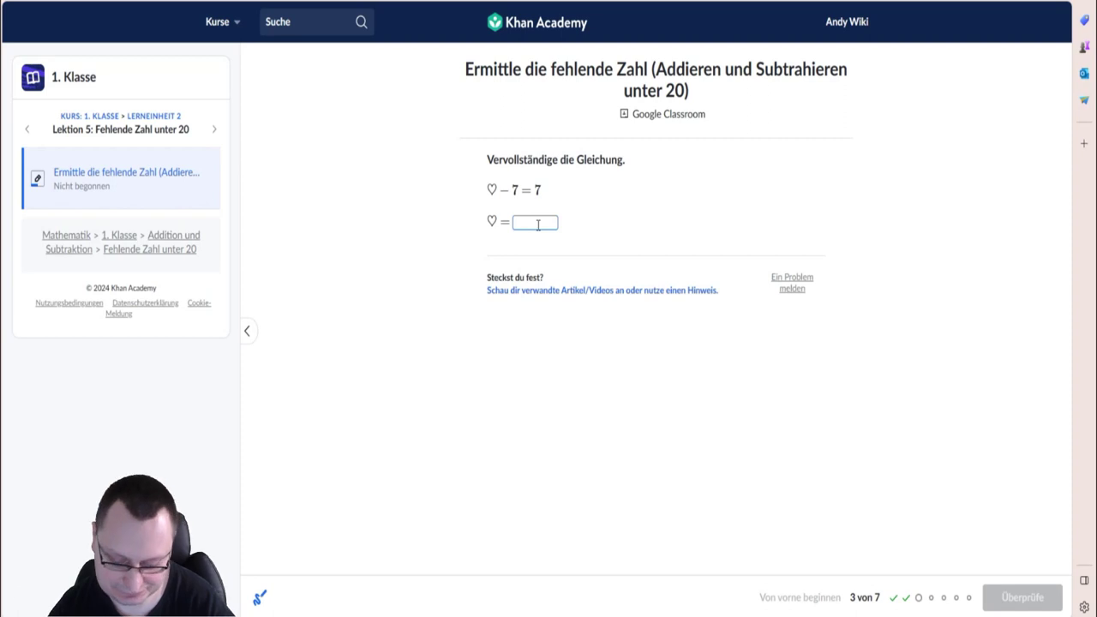
{"action": "type", "text": "14"}
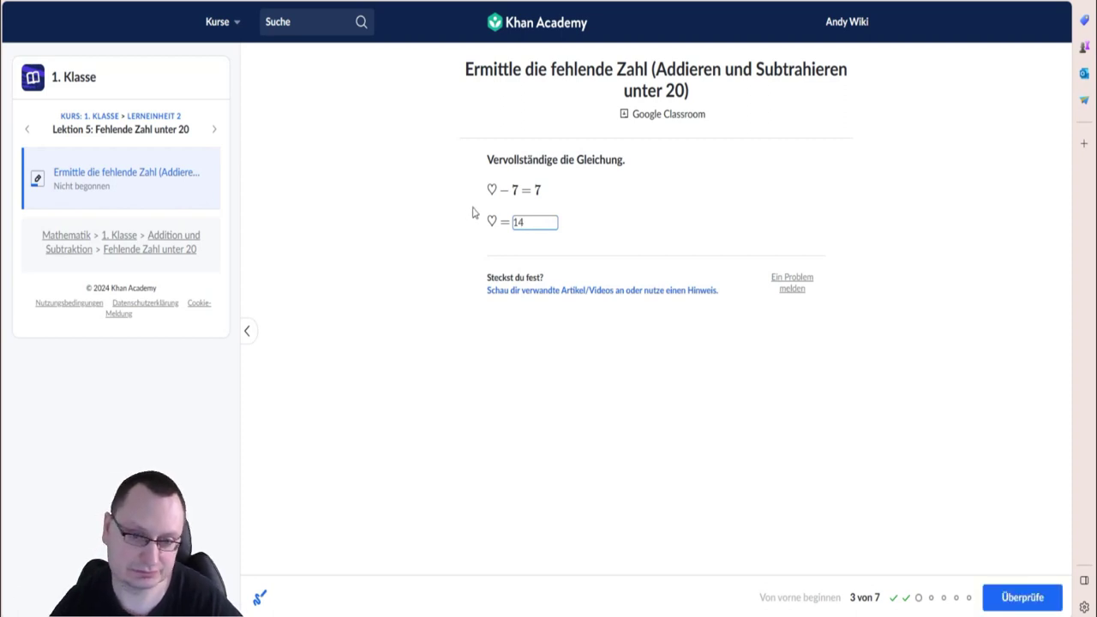
{"action": "left_click", "coordinate": [1024, 598]}
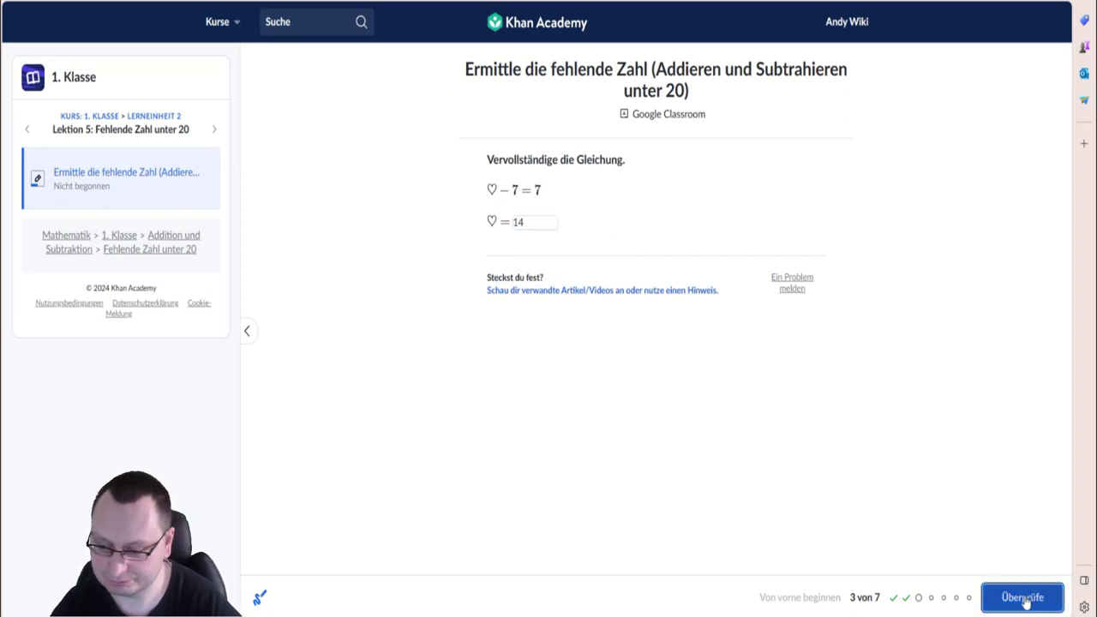
{"action": "left_click", "coordinate": [1025, 598]}
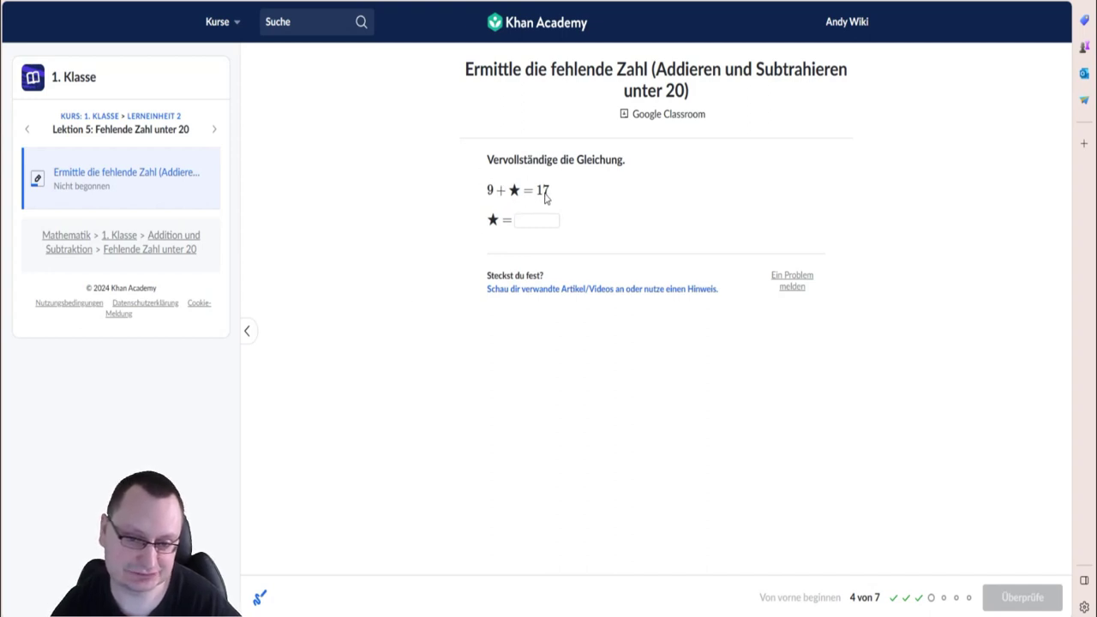
Fill in 8 for the star in 9 + ★ = 17, check it and continue to the fifth question.
{"action": "left_click", "coordinate": [535, 225]}
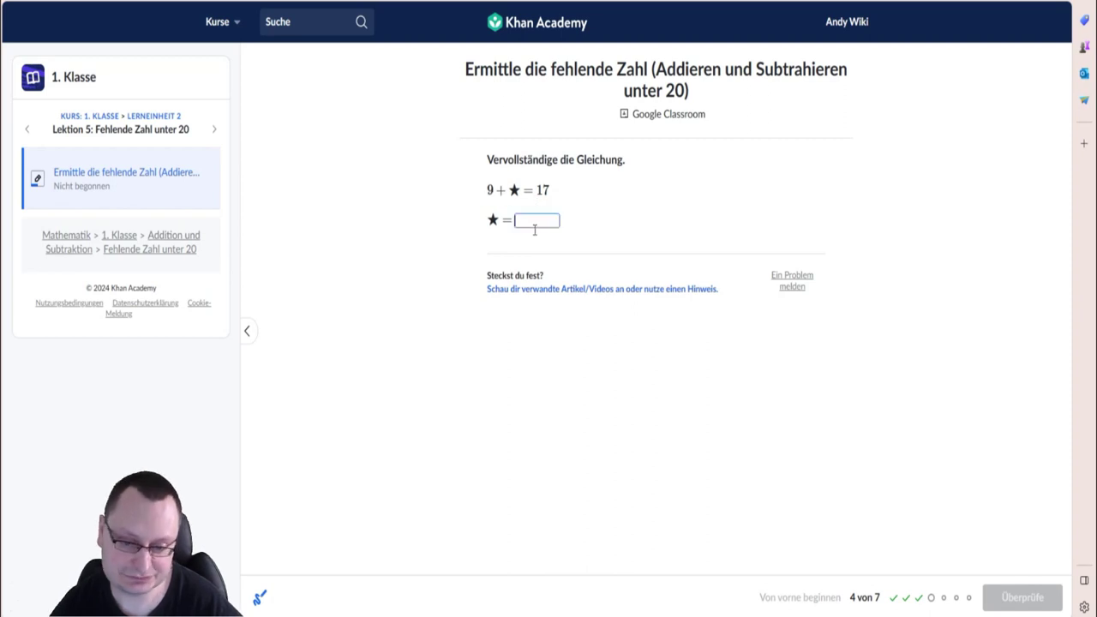
{"action": "type", "text": "8"}
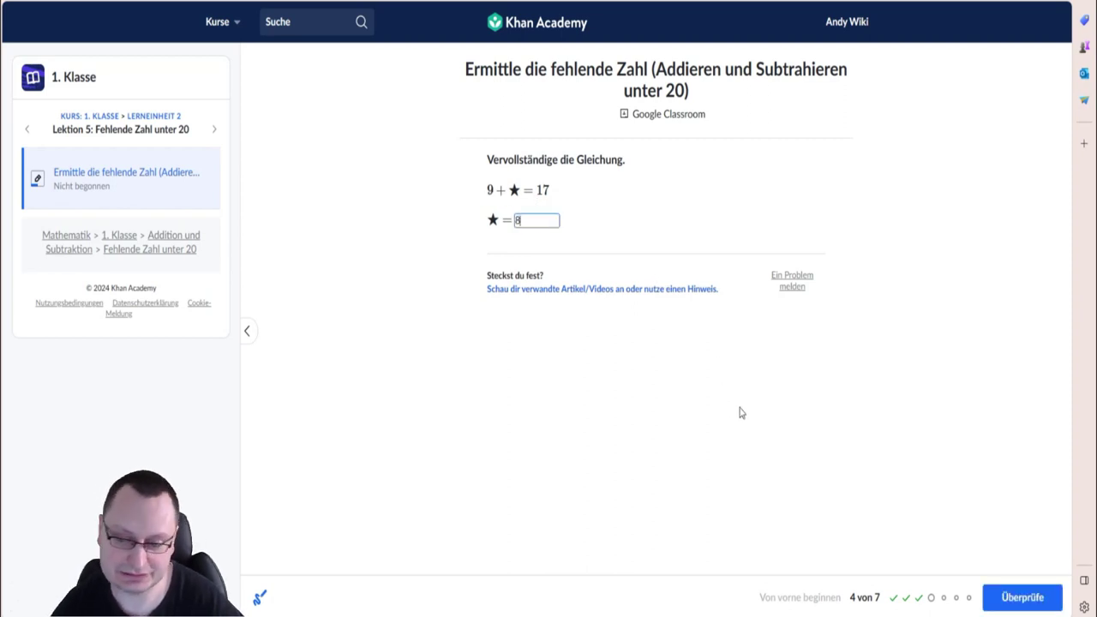
{"action": "left_click", "coordinate": [1019, 601]}
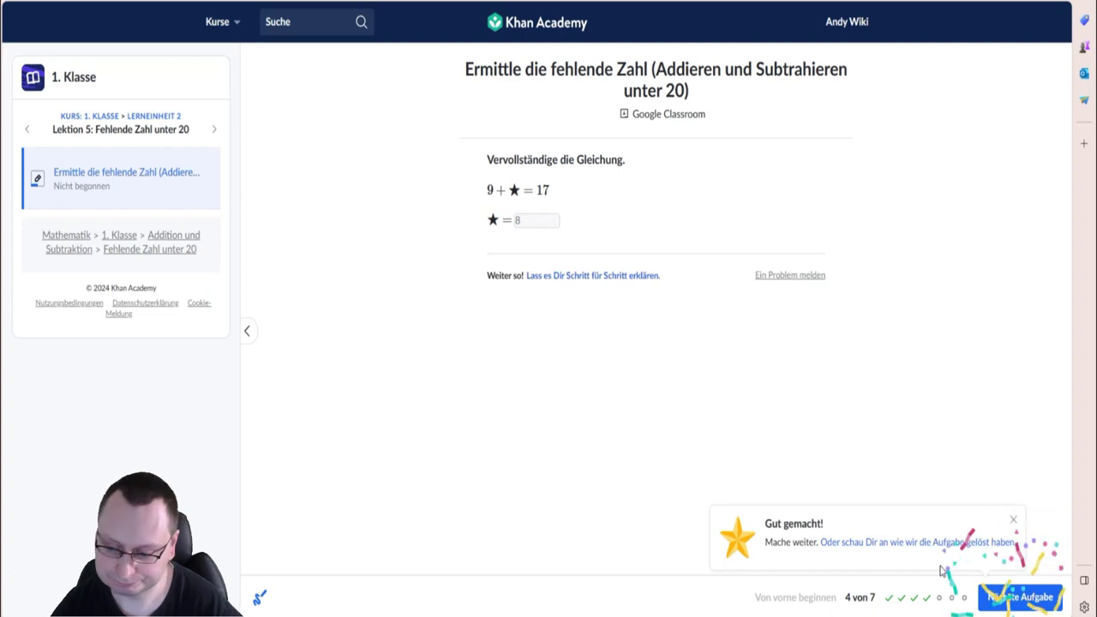
{"action": "left_click", "coordinate": [994, 605]}
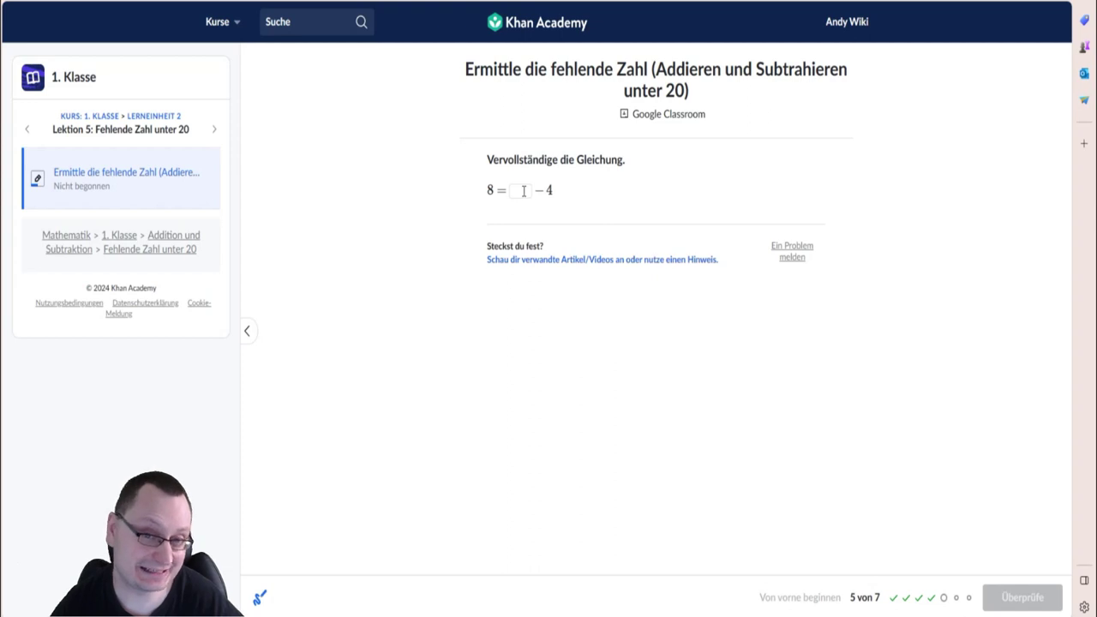
Fill the gap in 8 = □ − 4 with 12, check it and continue to the sixth question.
{"action": "left_click", "coordinate": [519, 192]}
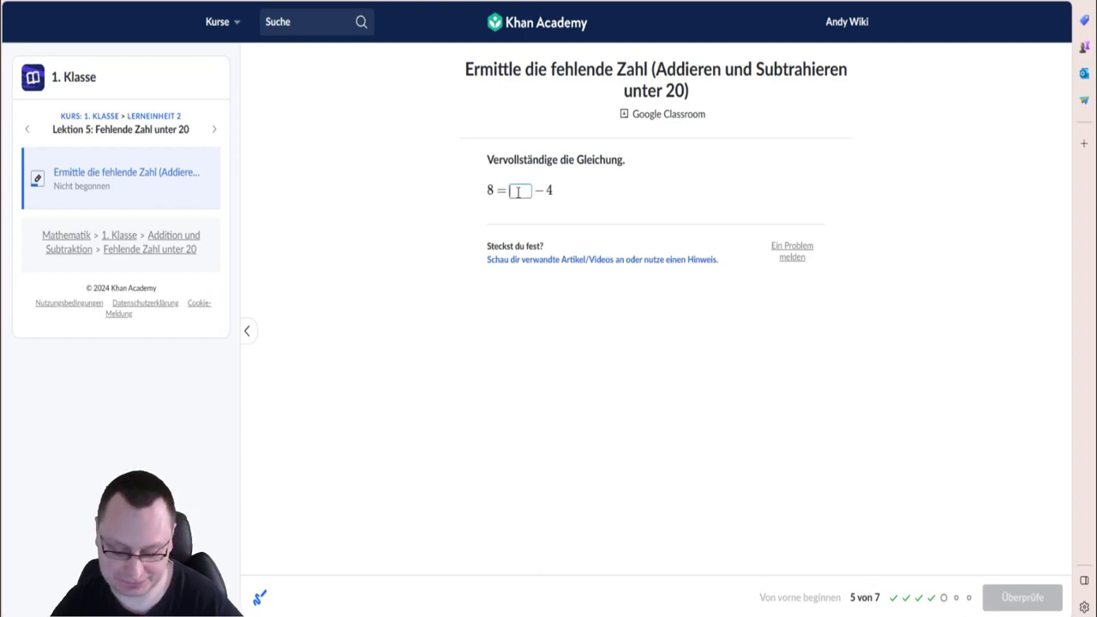
{"action": "type", "text": "12"}
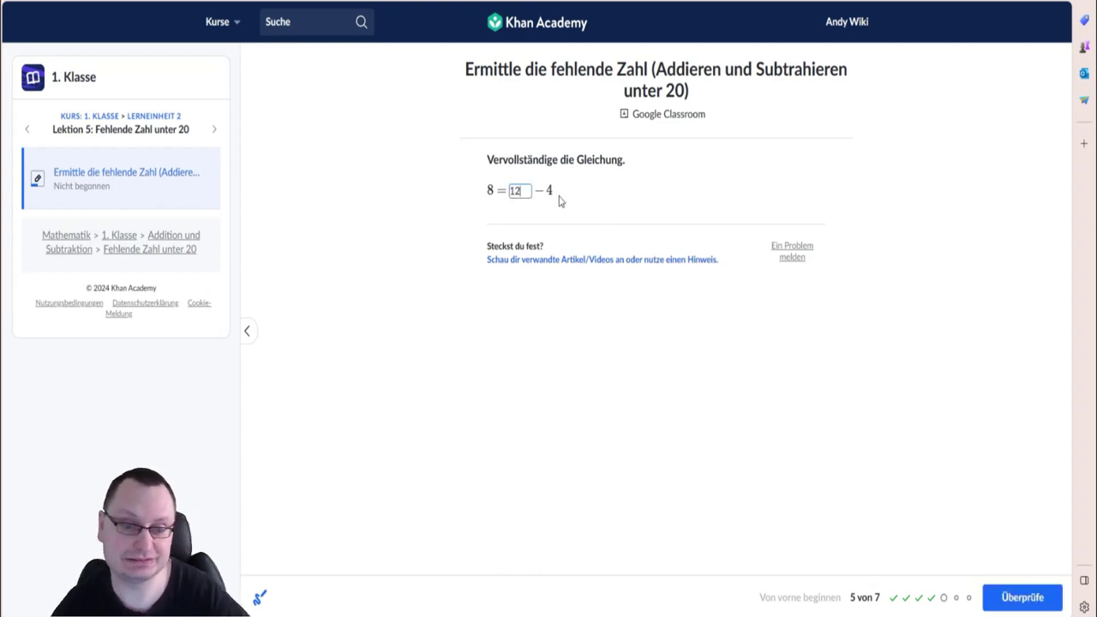
{"action": "left_click", "coordinate": [1022, 597]}
{"action": "left_click", "coordinate": [1022, 597]}
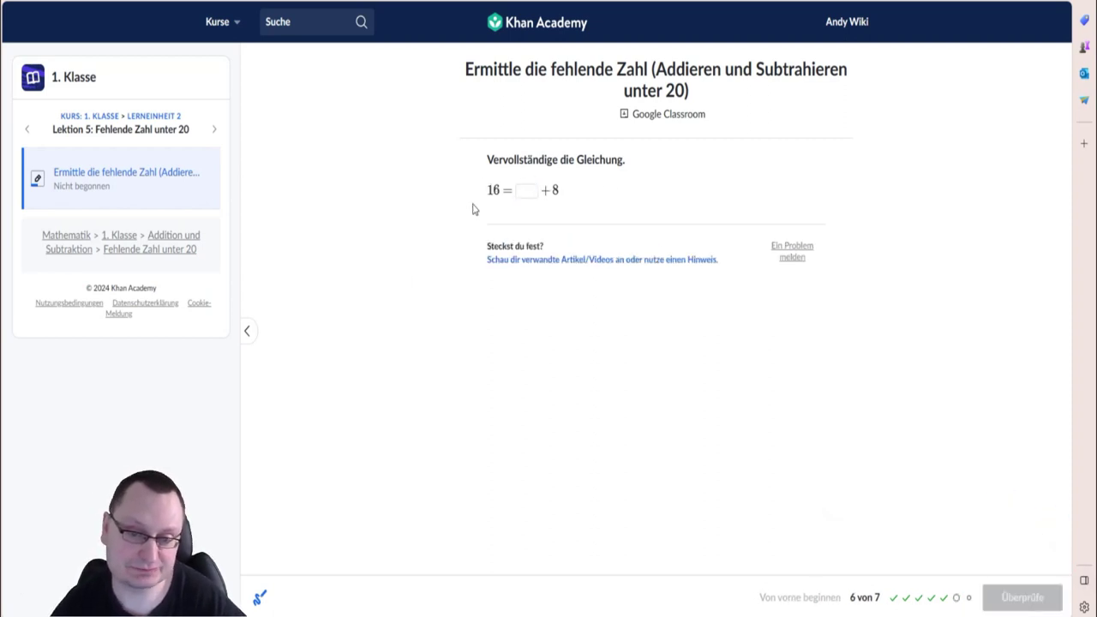
Fill the gap in 16 = □ + 8 with 8, check it and continue to the seventh question.
{"action": "left_click", "coordinate": [527, 190]}
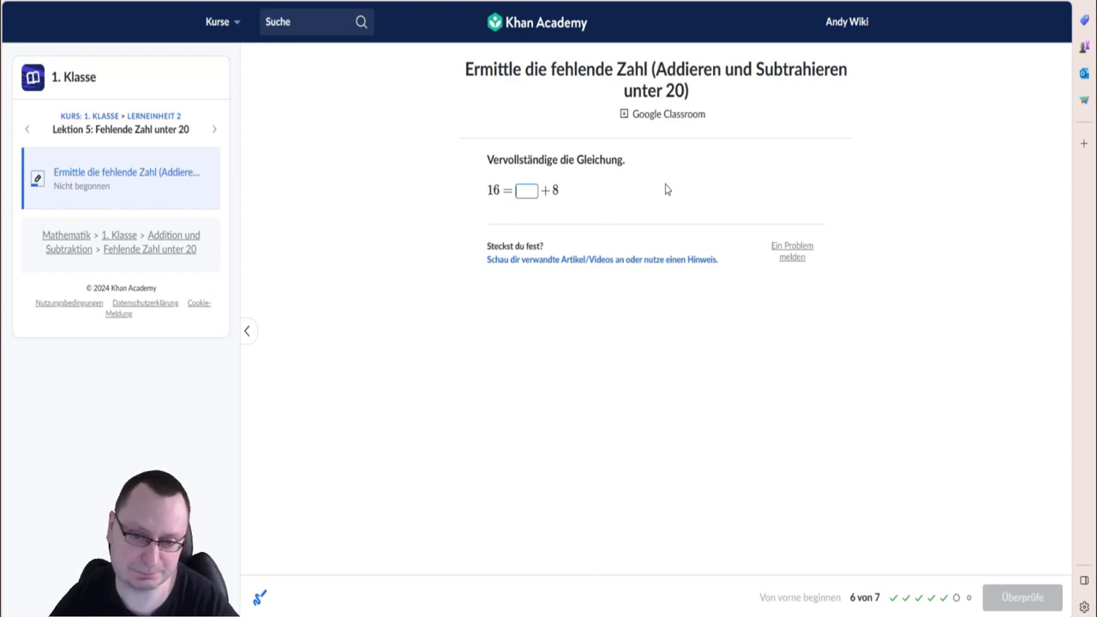
{"action": "type", "text": "8"}
{"action": "left_click", "coordinate": [1037, 604]}
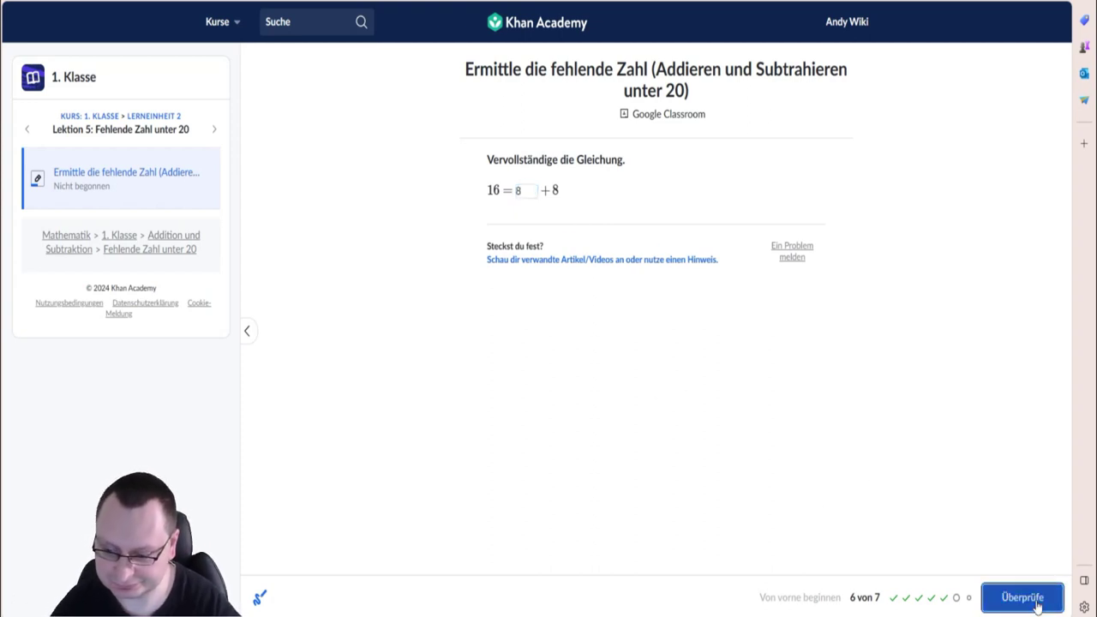
{"action": "left_click", "coordinate": [1032, 600]}
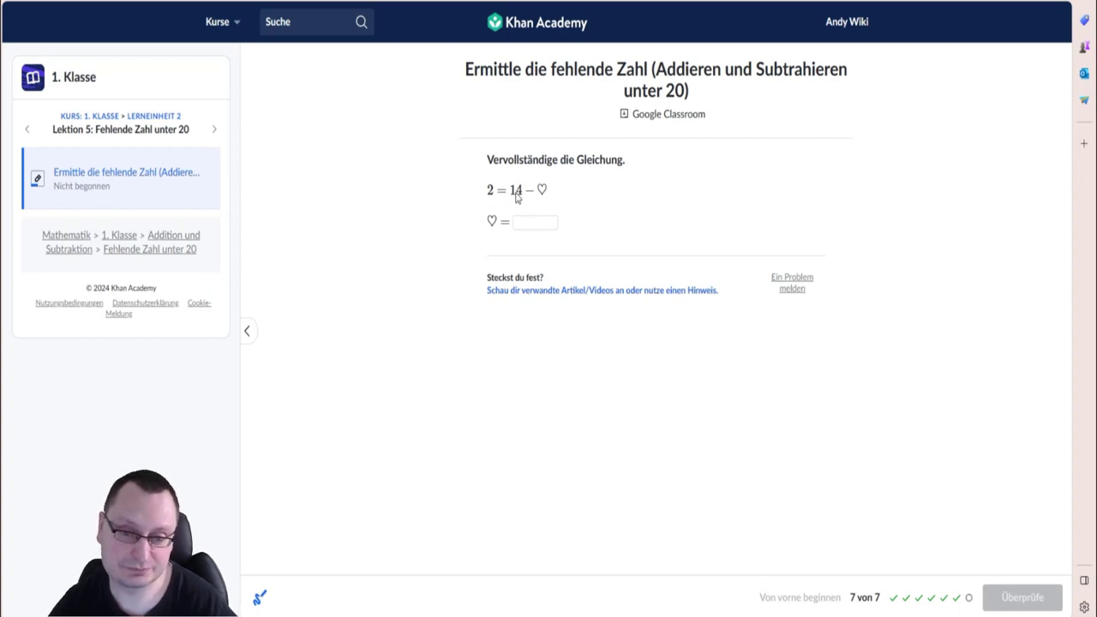
Fill in 12 for the heart in 2 = 14 − ♡, check it and show the exercise summary.
{"action": "left_click", "coordinate": [537, 222]}
{"action": "type", "text": "12"}
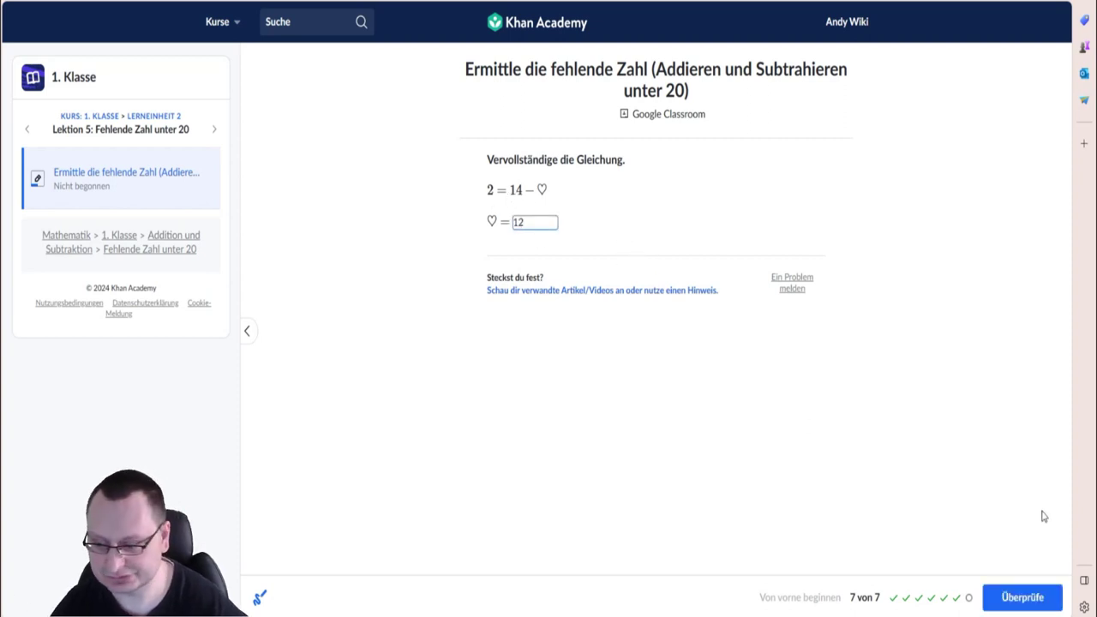
{"action": "left_click", "coordinate": [1011, 600]}
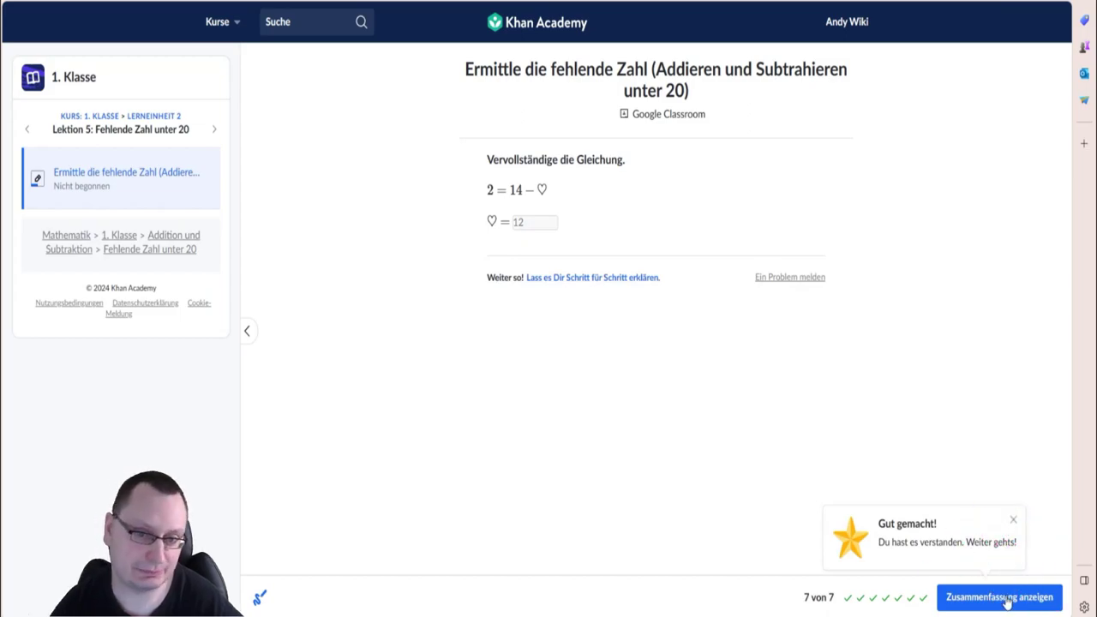
{"action": "left_click", "coordinate": [1002, 598]}
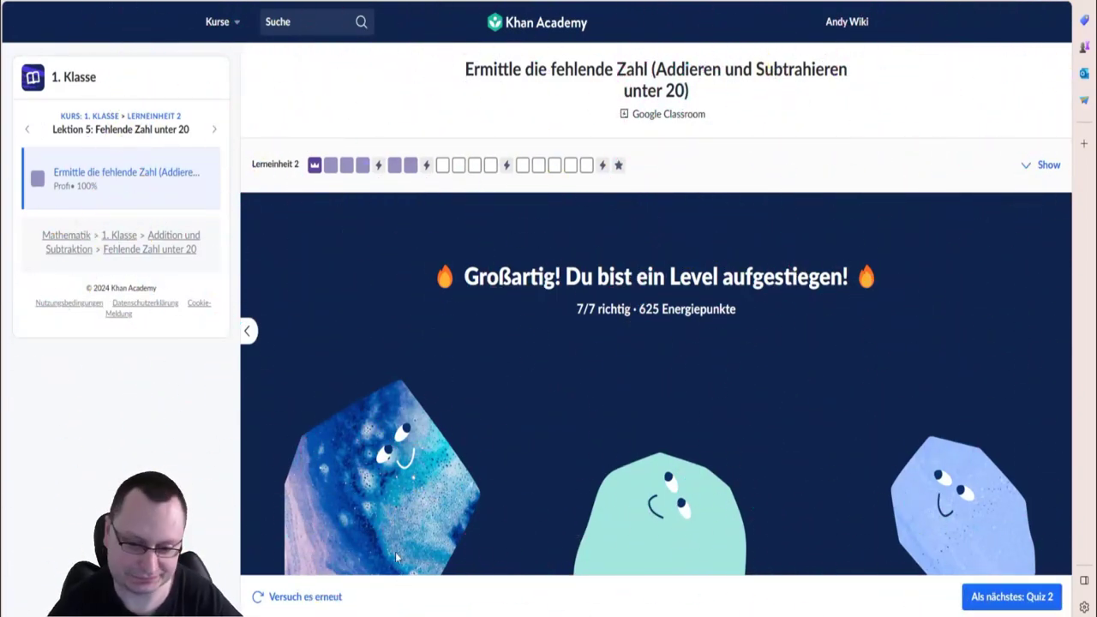
Open and start Test 2, answer its first question with 0 = 3 − 3, check it and continue to the second.
{"action": "key", "text": "Return"}
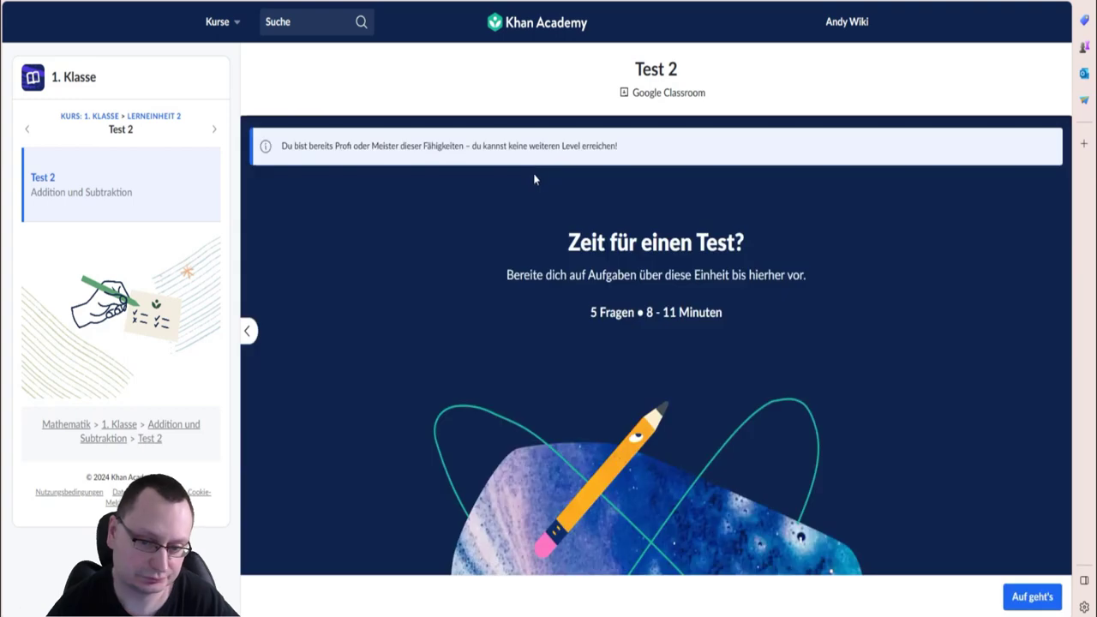
{"action": "left_click", "coordinate": [1032, 596]}
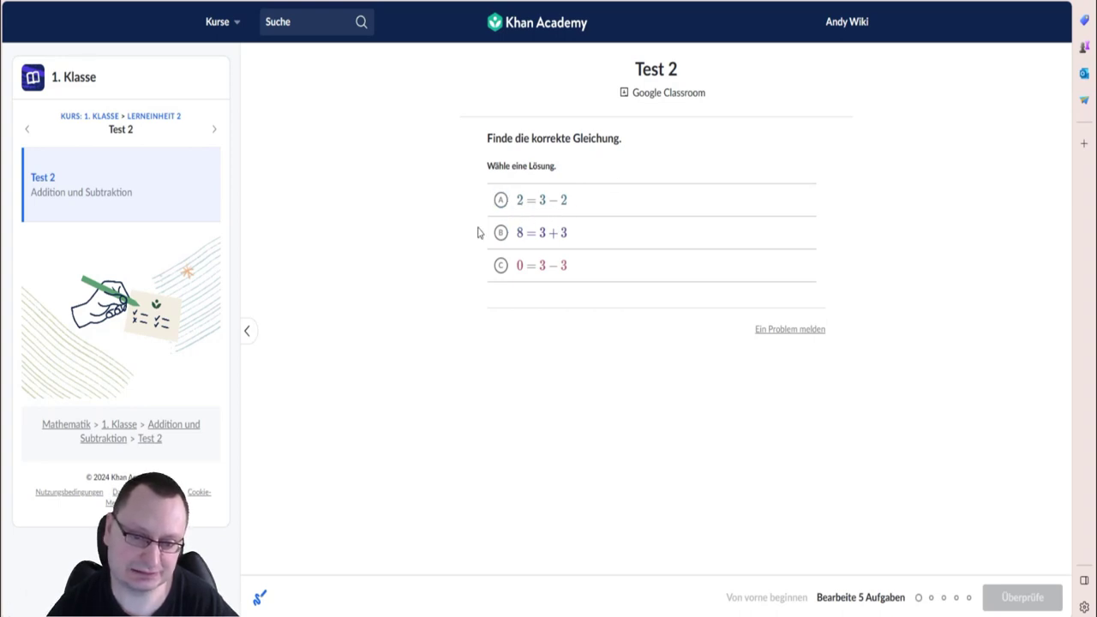
{"action": "left_click", "coordinate": [596, 244]}
{"action": "left_click", "coordinate": [504, 276]}
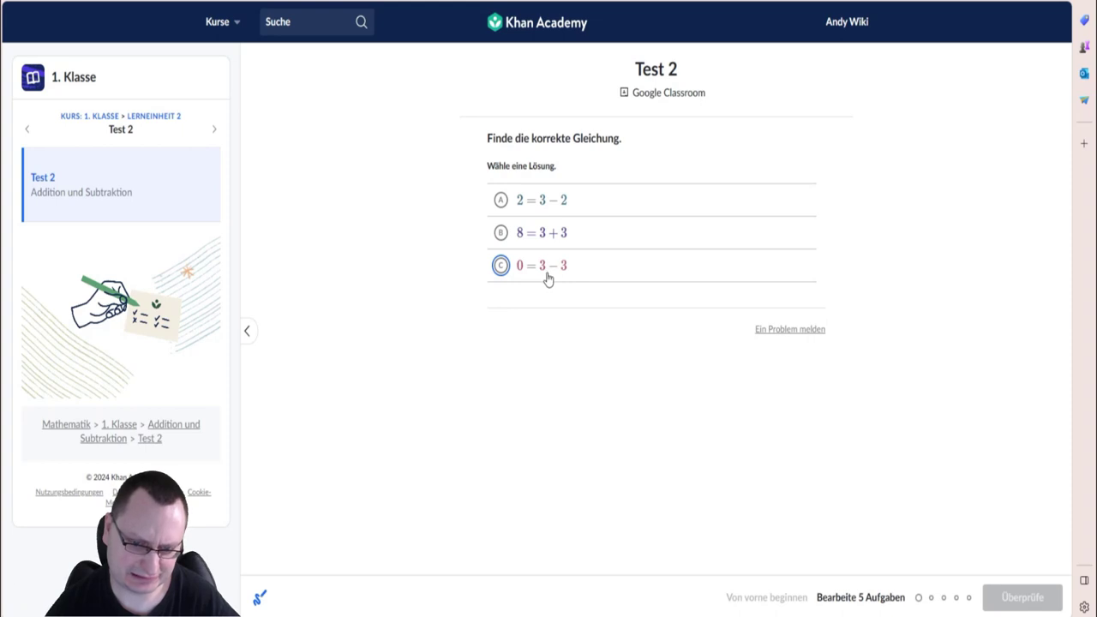
{"action": "left_click", "coordinate": [495, 276]}
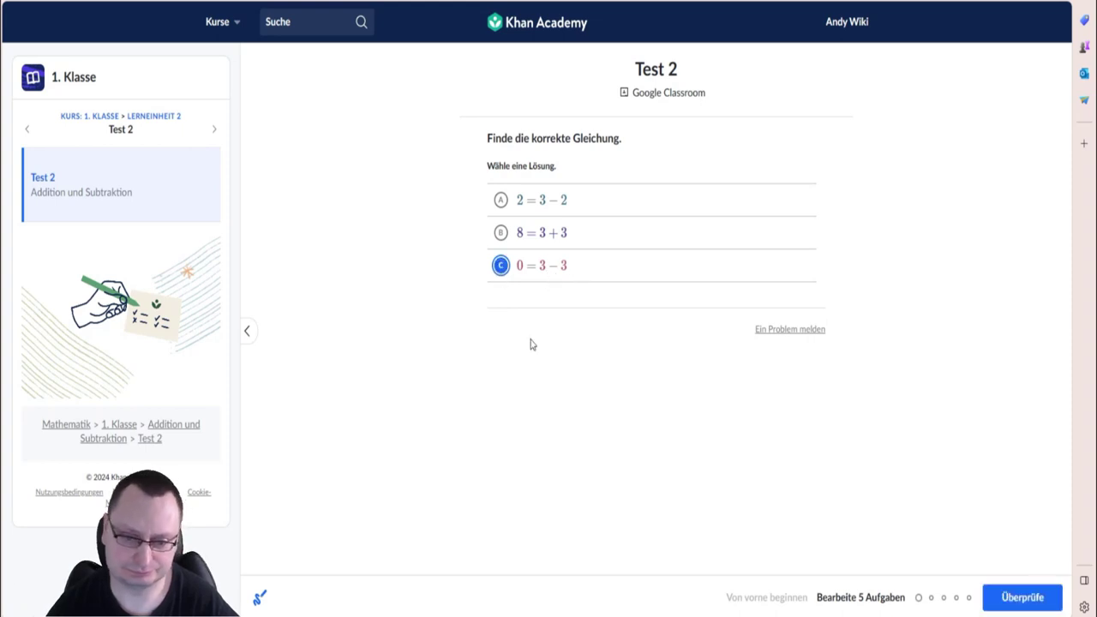
{"action": "left_click", "coordinate": [987, 599]}
{"action": "left_click", "coordinate": [1013, 600]}
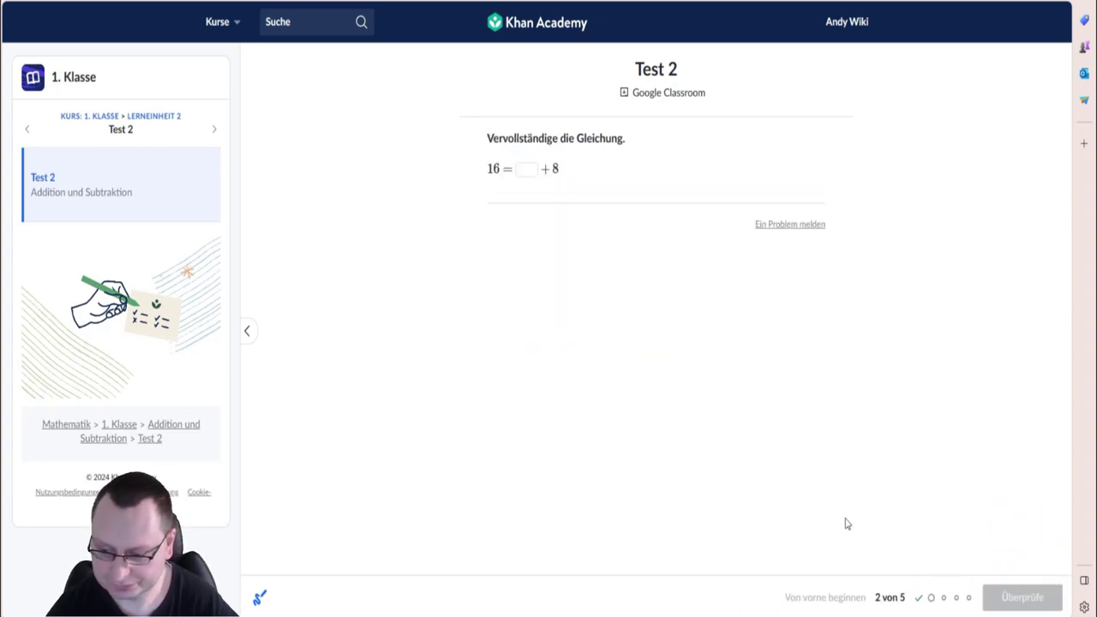
Complete the second test question, 16 = □ + 8, with 8, check it and continue to the third.
{"action": "left_click", "coordinate": [539, 173]}
{"action": "type", "text": "8"}
{"action": "left_click", "coordinate": [1011, 598]}
{"action": "left_click", "coordinate": [1024, 596]}
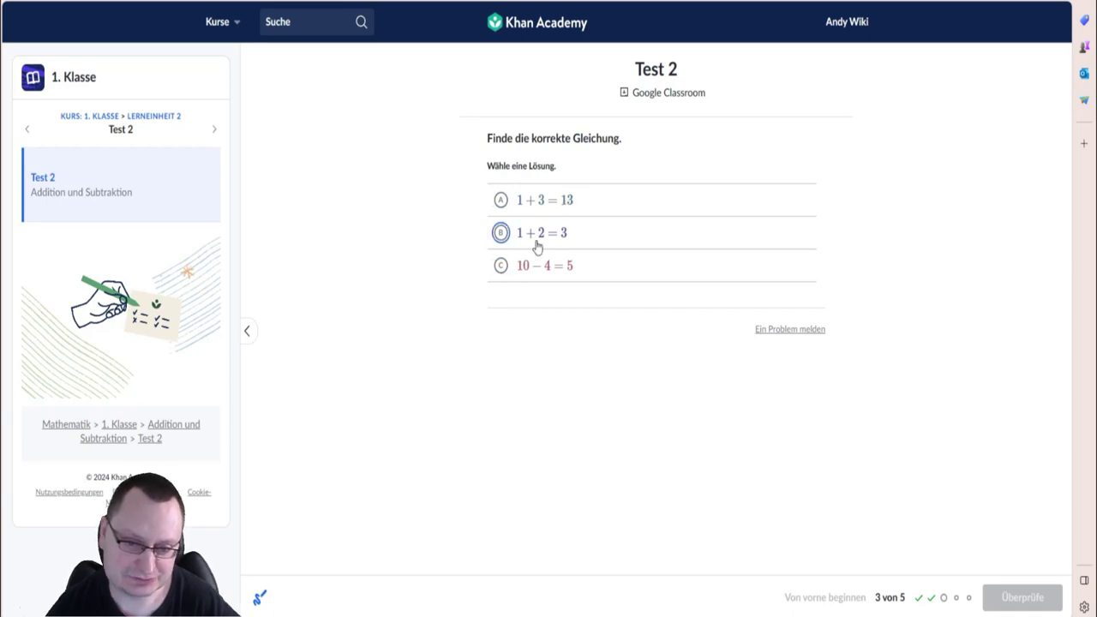
Answer the third test question with 1 + 2 = 3, check it and continue to the fourth.
{"action": "left_click", "coordinate": [501, 233]}
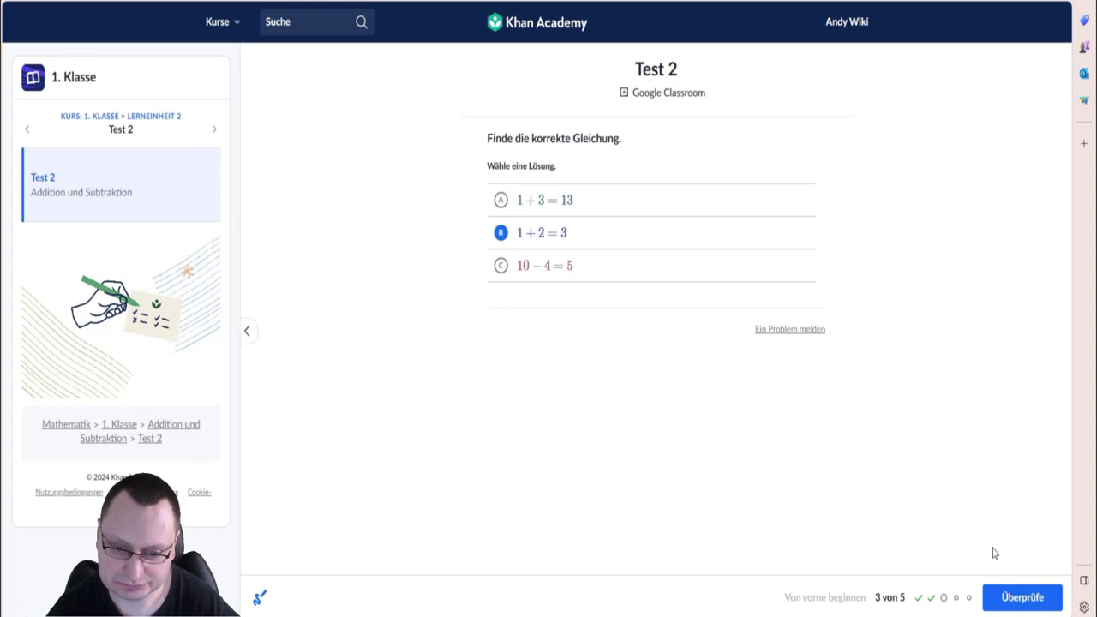
{"action": "left_click", "coordinate": [1004, 605]}
{"action": "left_click", "coordinate": [1004, 605]}
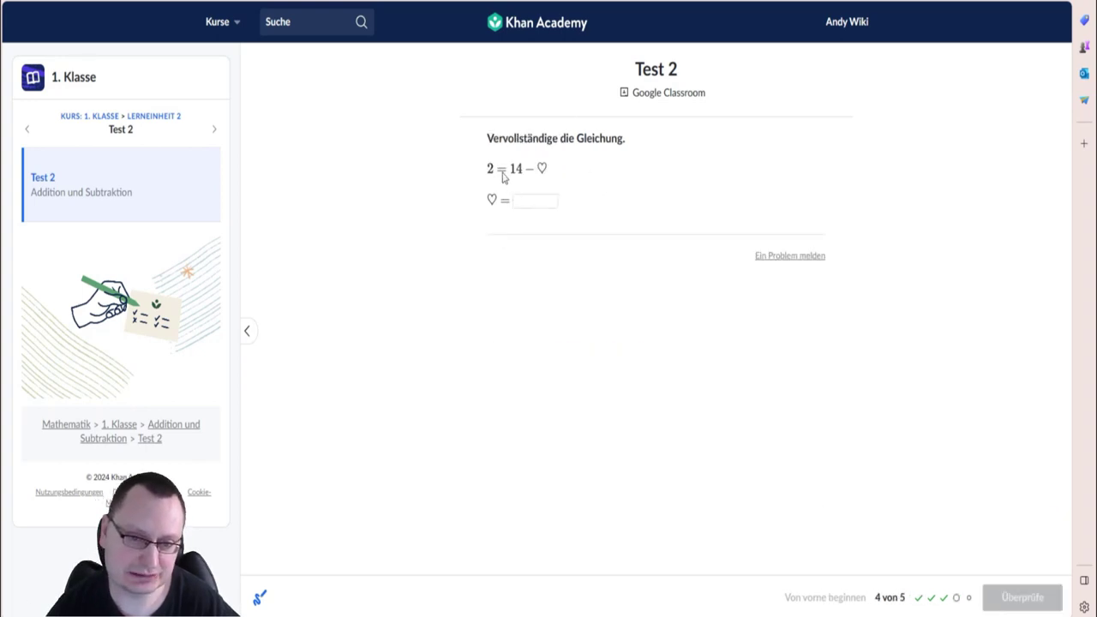
Enter 12 for the heart in the fourth test question, 2 = 14 − ♡, check it and continue to the fifth.
{"action": "left_click", "coordinate": [537, 200]}
{"action": "type", "text": "12"}
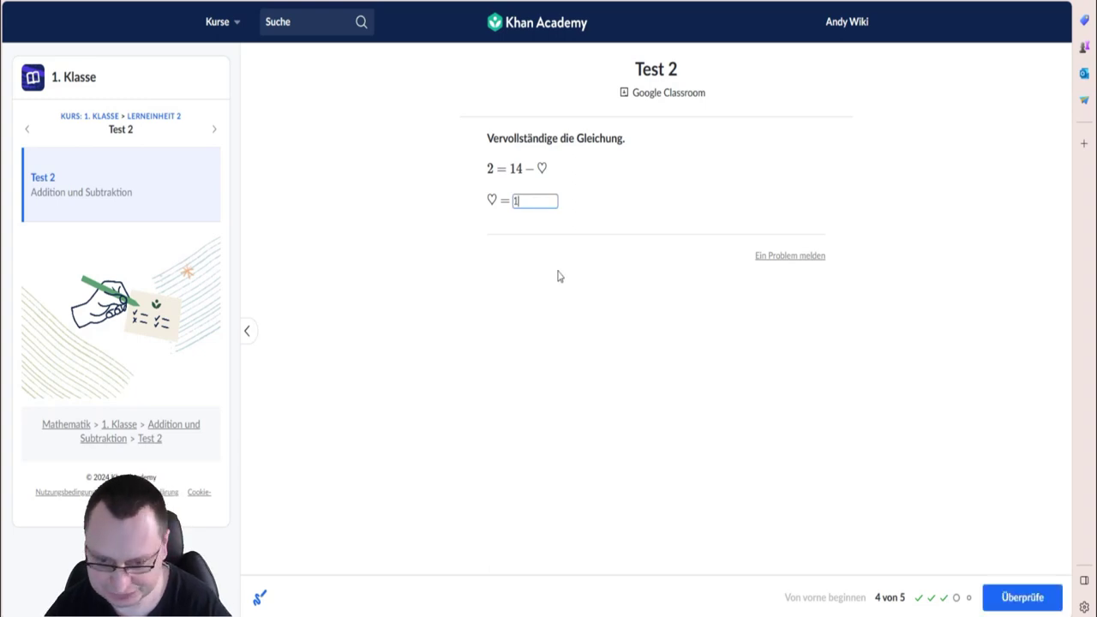
{"action": "left_click", "coordinate": [1004, 598]}
{"action": "left_click", "coordinate": [1004, 598]}
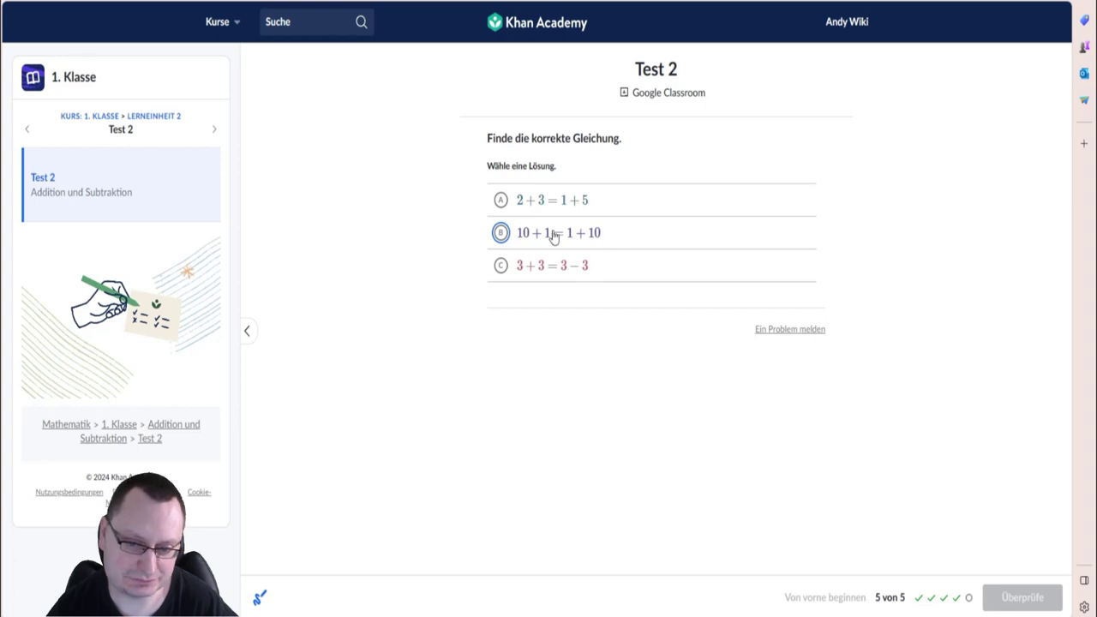
Answer the fifth test question with 10 + 1 = 1 + 10, check it and show the Test 2 summary.
{"action": "left_click", "coordinate": [502, 233]}
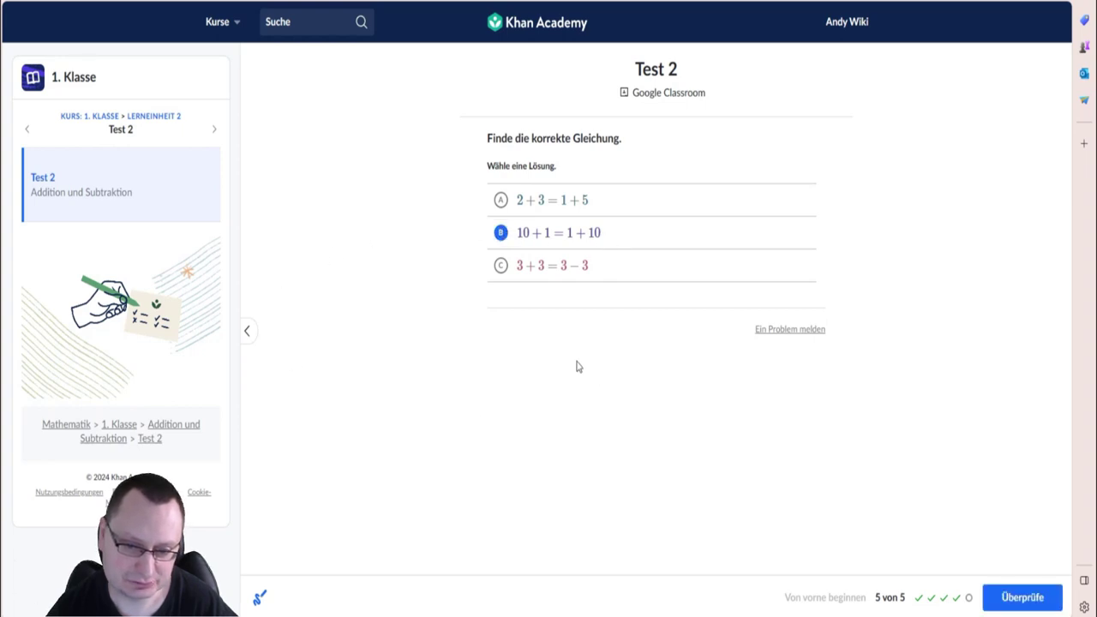
{"action": "left_click", "coordinate": [1060, 602]}
{"action": "left_click", "coordinate": [1035, 602]}
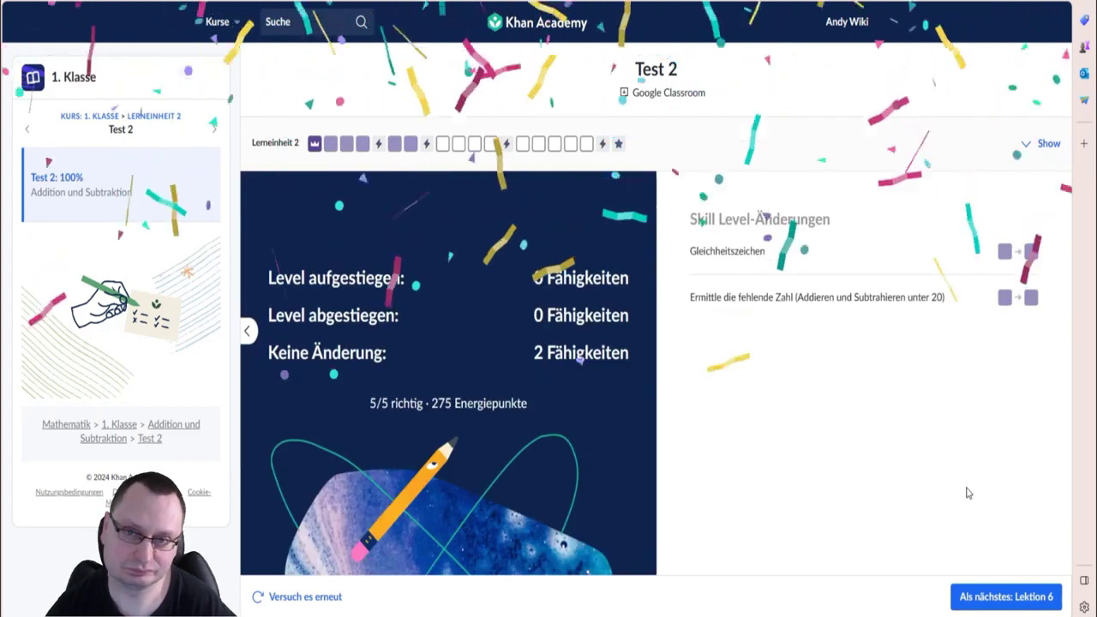
Go on to Lektion 6, skip the Superhelden video and start the Textaufgaben zu Addition und Subtraktion 1 exercise.
{"action": "left_click", "coordinate": [1009, 598]}
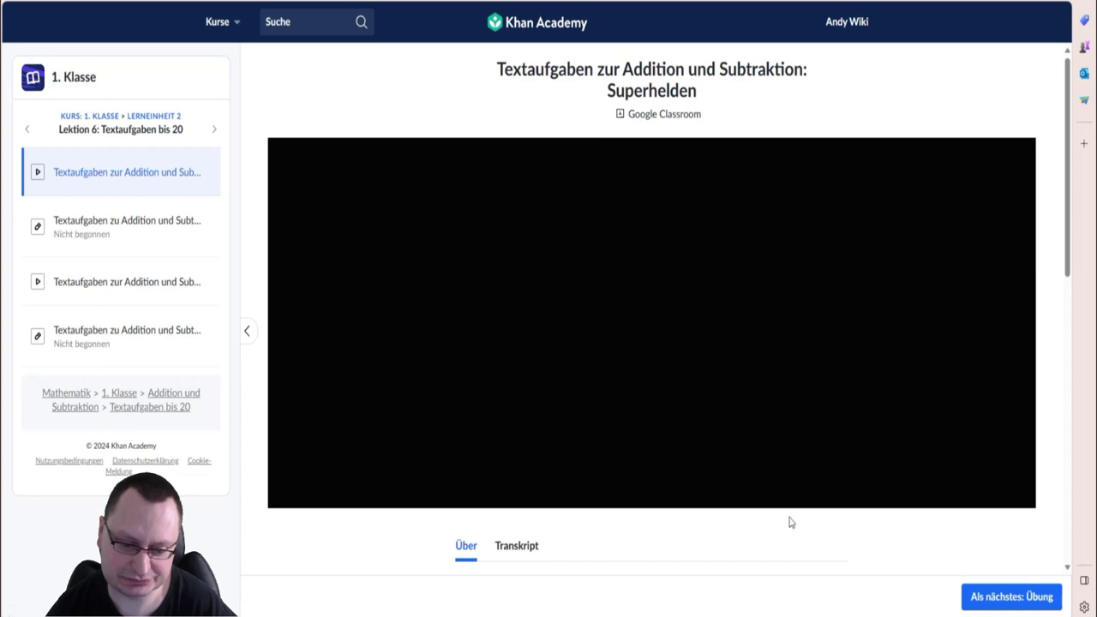
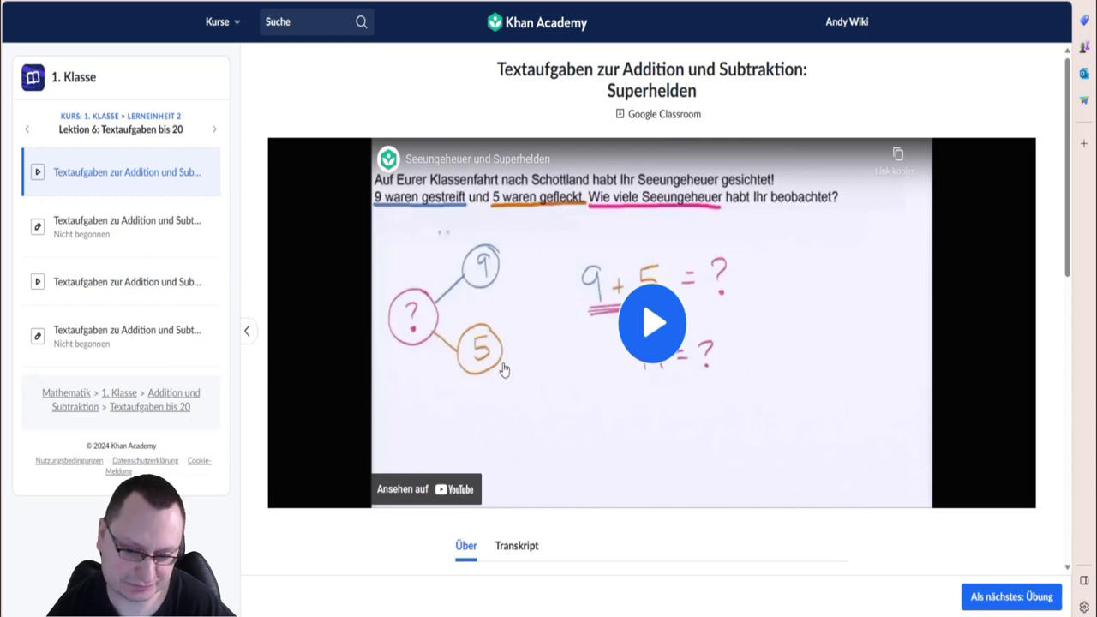
{"action": "left_click", "coordinate": [1049, 601]}
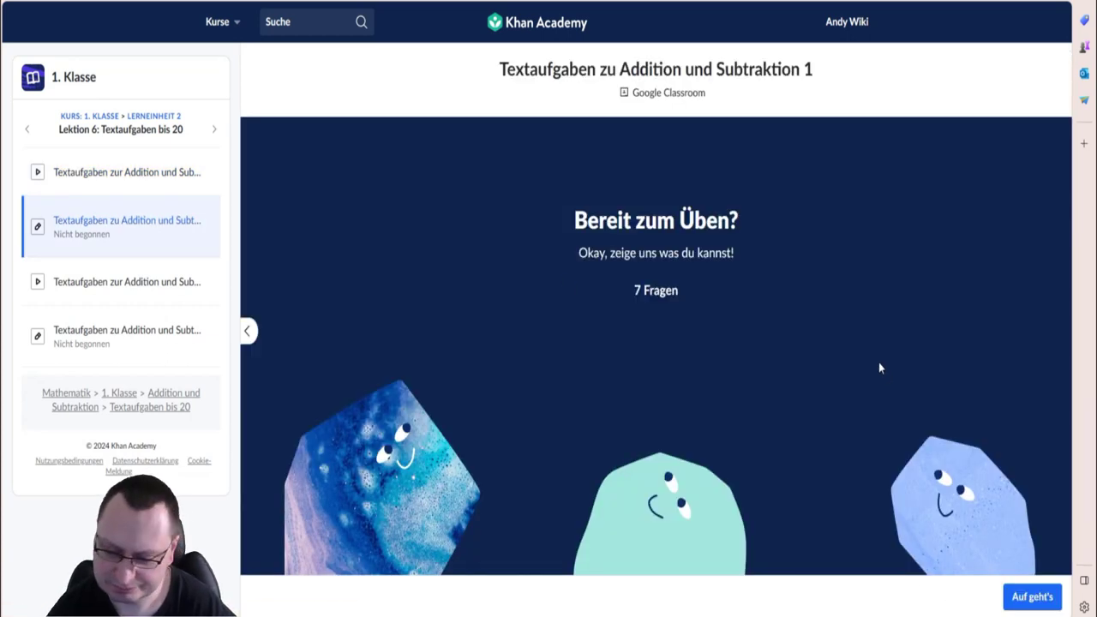
{"action": "left_click", "coordinate": [1031, 598]}
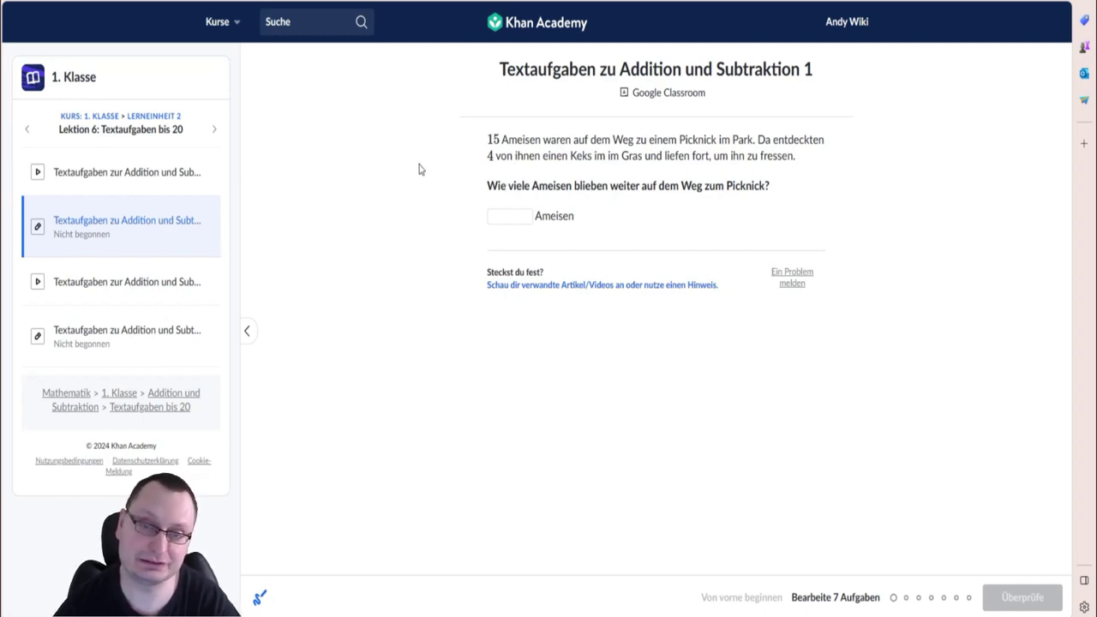
Answer the first word problem about the ants with 11 Ameisen, check it and continue to the second.
{"action": "left_click", "coordinate": [511, 219]}
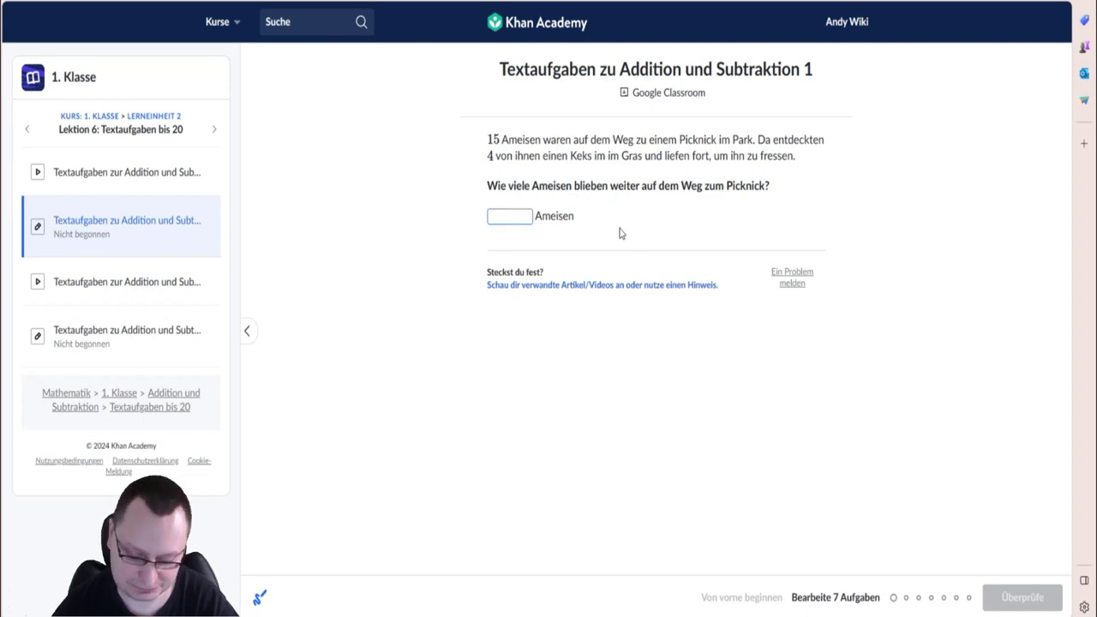
{"action": "type", "text": "11"}
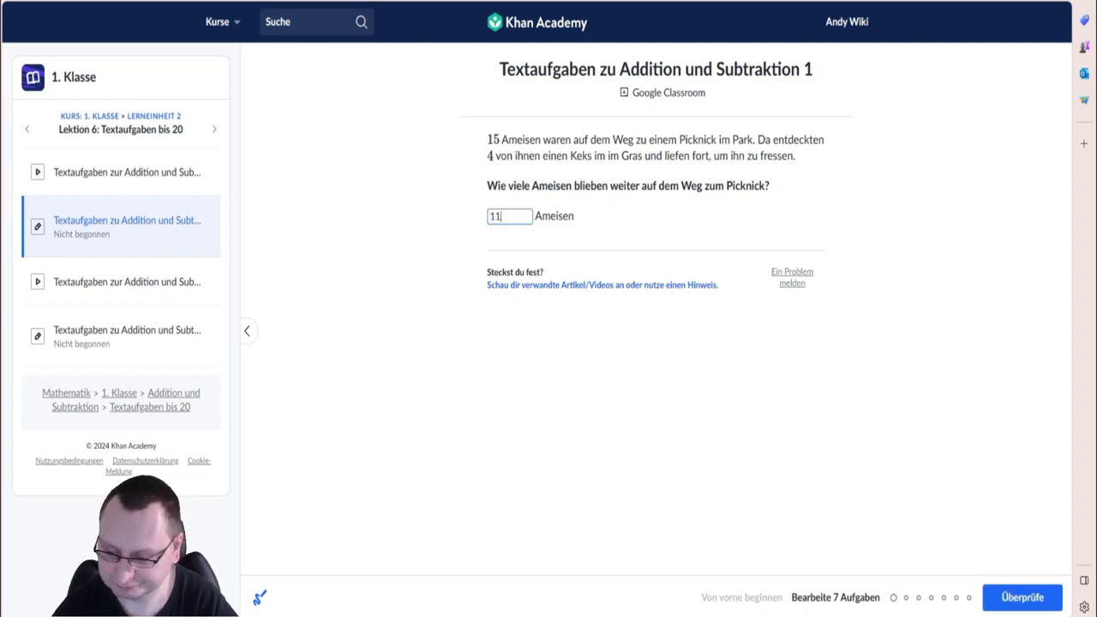
{"action": "left_click", "coordinate": [1022, 598]}
{"action": "left_click", "coordinate": [1005, 604]}
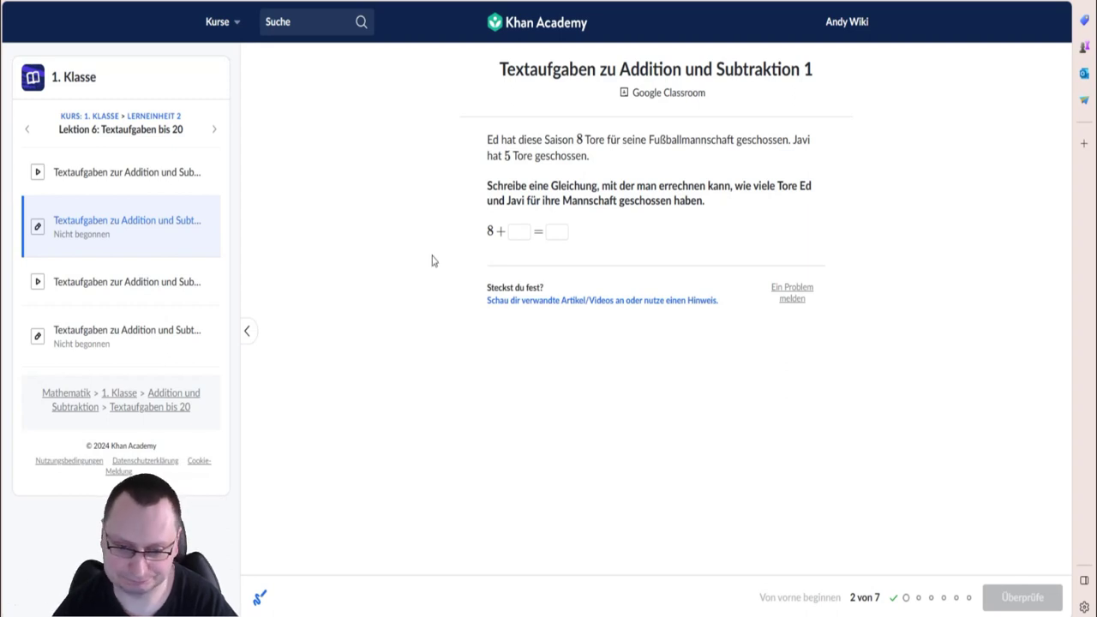
Complete the second problem's goal equation as 8 + 5 = 13, check it and continue to the third.
{"action": "left_click", "coordinate": [513, 232]}
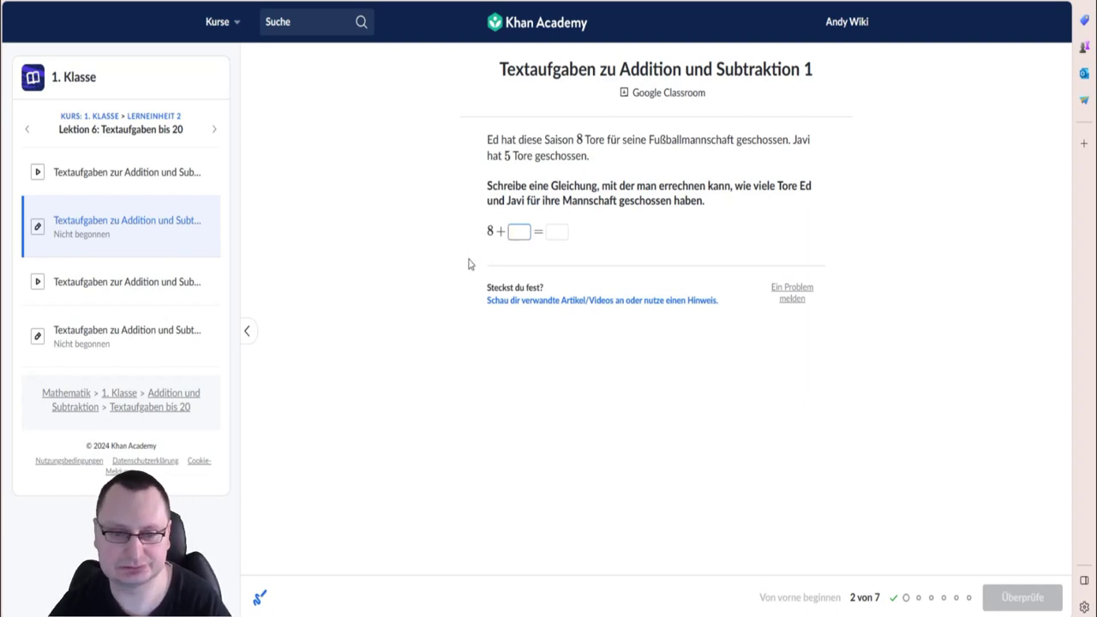
{"action": "type", "text": "5"}
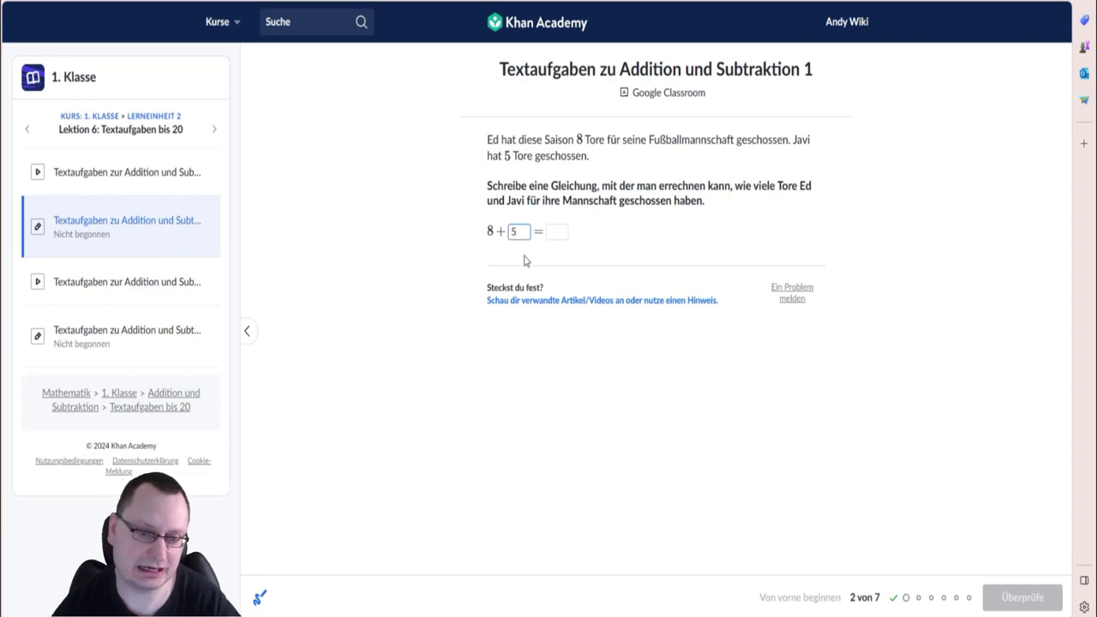
{"action": "left_click", "coordinate": [558, 232]}
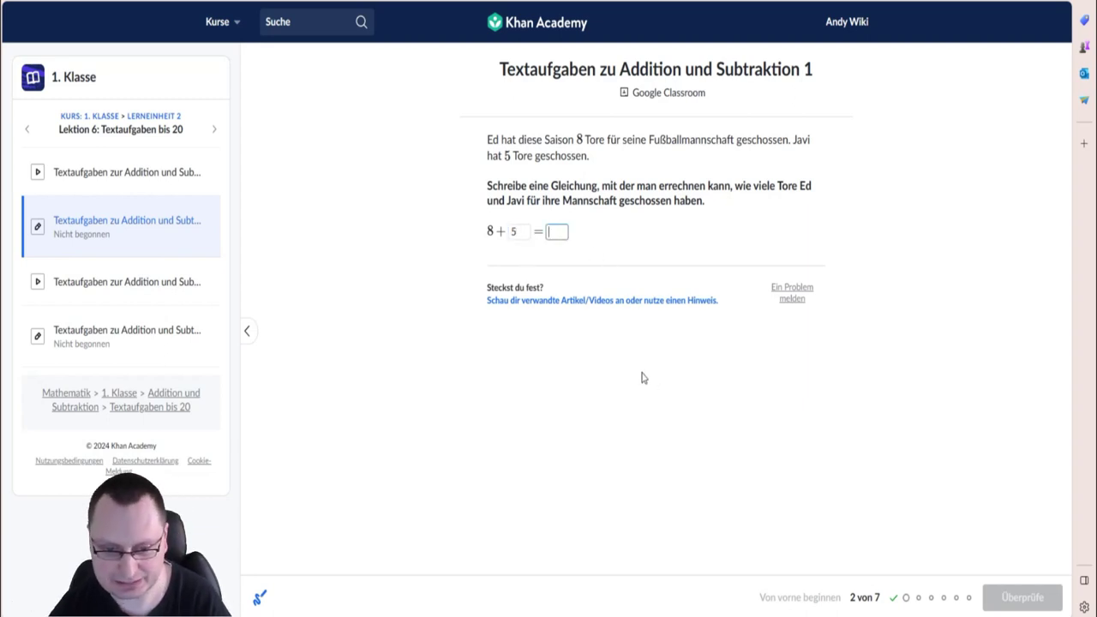
{"action": "type", "text": "13"}
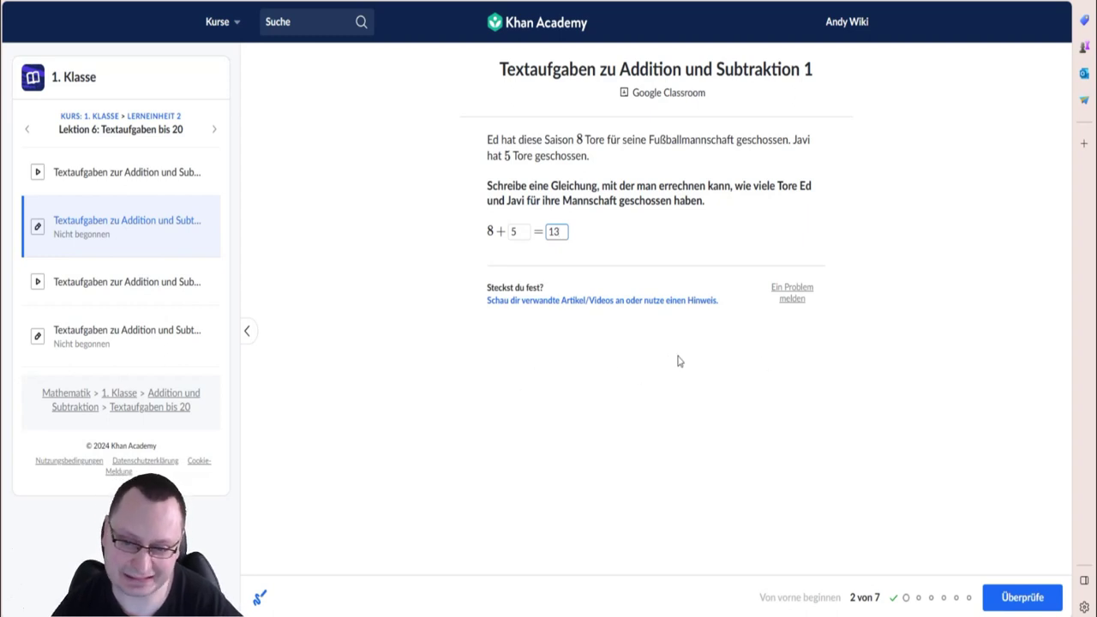
{"action": "left_click", "coordinate": [1019, 594]}
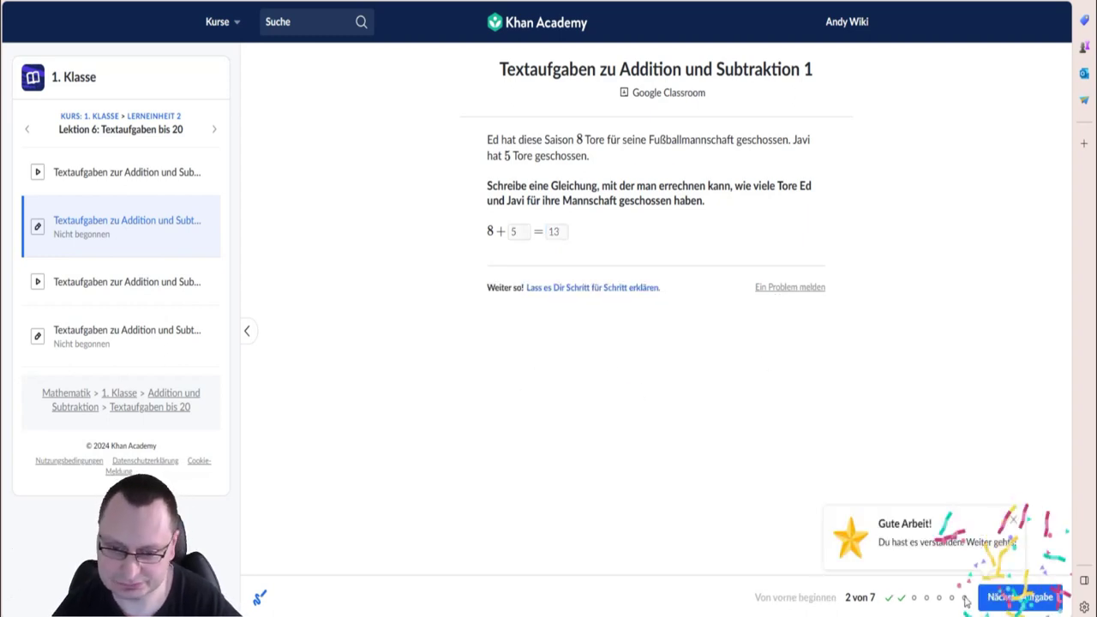
{"action": "left_click", "coordinate": [1020, 596]}
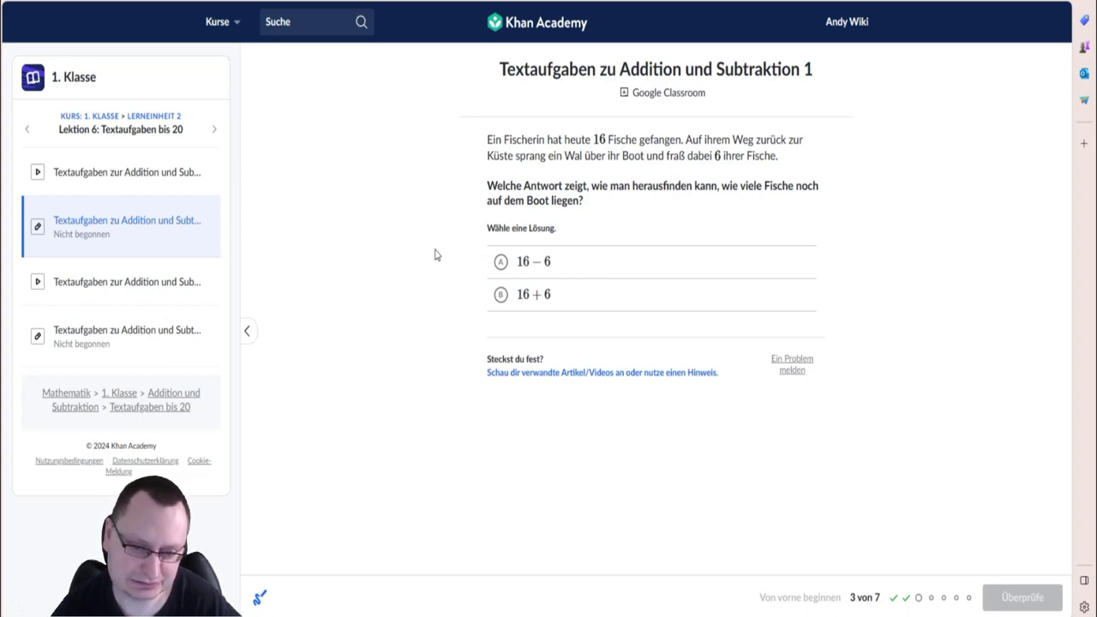
Choose answer A, 16 − 6, for the fish problem, check it and continue to the fourth.
{"action": "left_click_drag", "start_coordinate": [519, 263], "coordinate": [626, 275]}
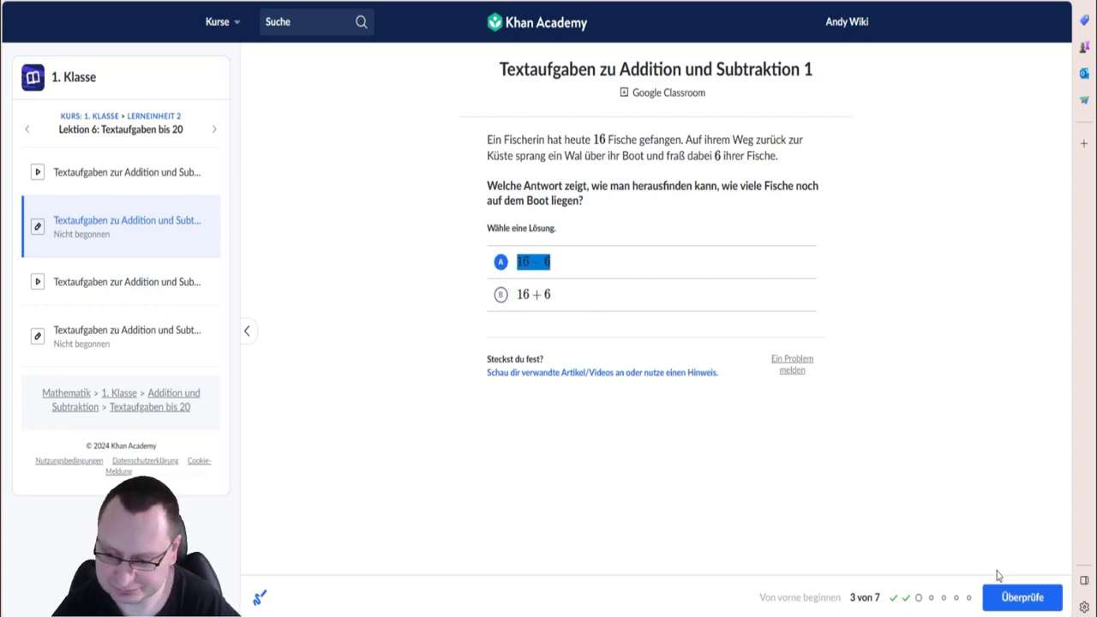
{"action": "left_click", "coordinate": [993, 600]}
{"action": "left_click", "coordinate": [992, 600]}
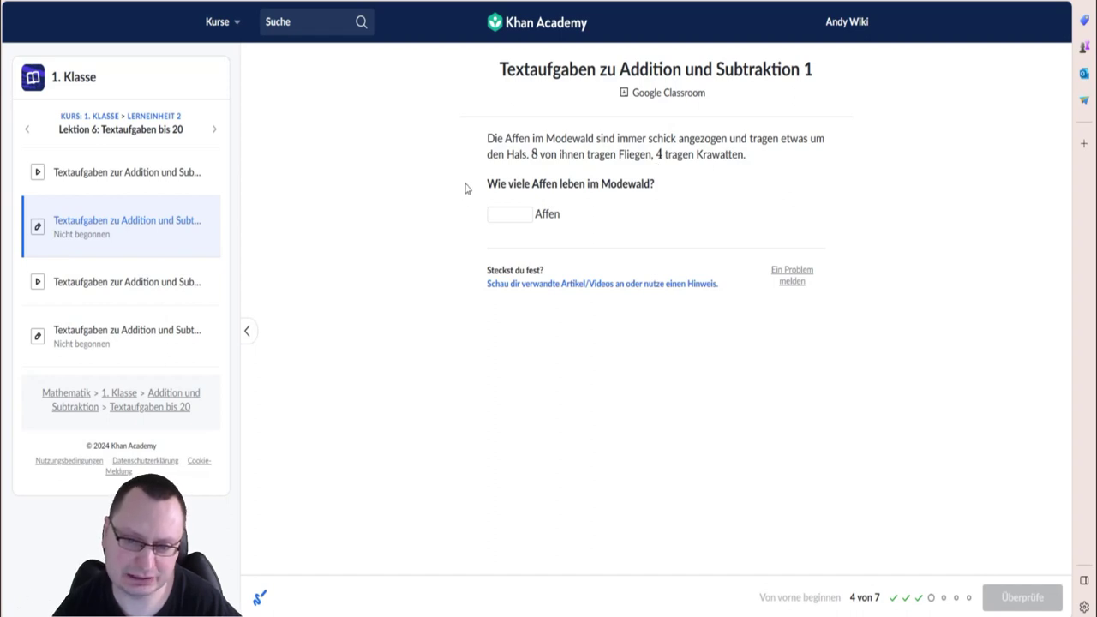
Answer the fourth problem about the monkeys with 12 Affen, check it and continue to the fifth.
{"action": "left_click", "coordinate": [503, 216]}
{"action": "type", "text": "12"}
{"action": "left_click", "coordinate": [1043, 606]}
{"action": "left_click", "coordinate": [1044, 606]}
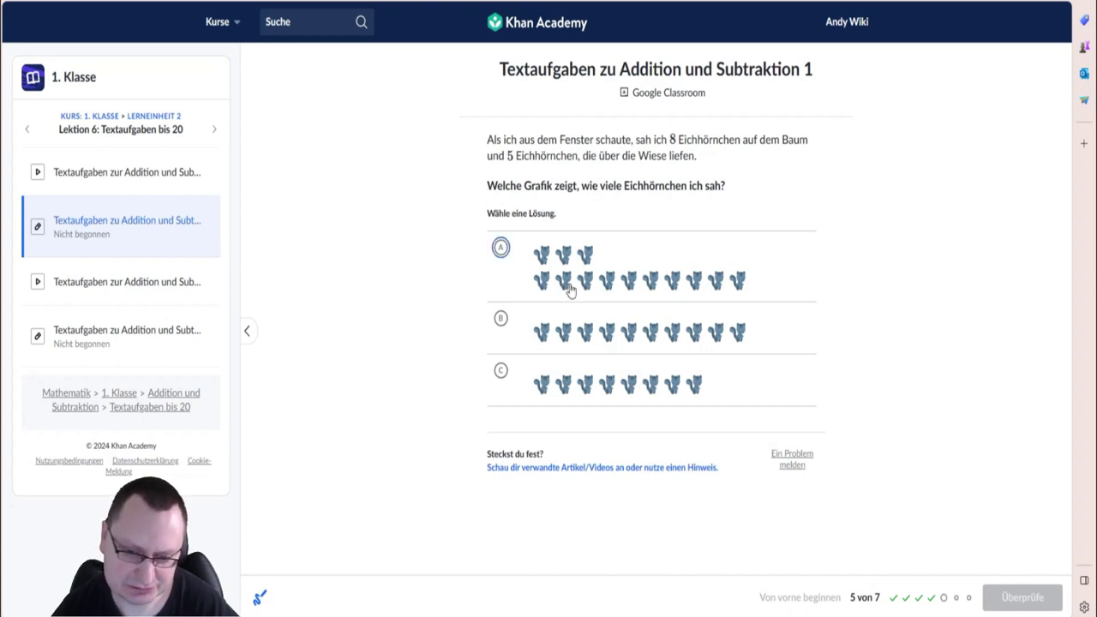
Choose graphic A for the squirrel problem and enter 8 Federn for the peacock problem, checking each and continuing to the seventh.
{"action": "left_click", "coordinate": [503, 255]}
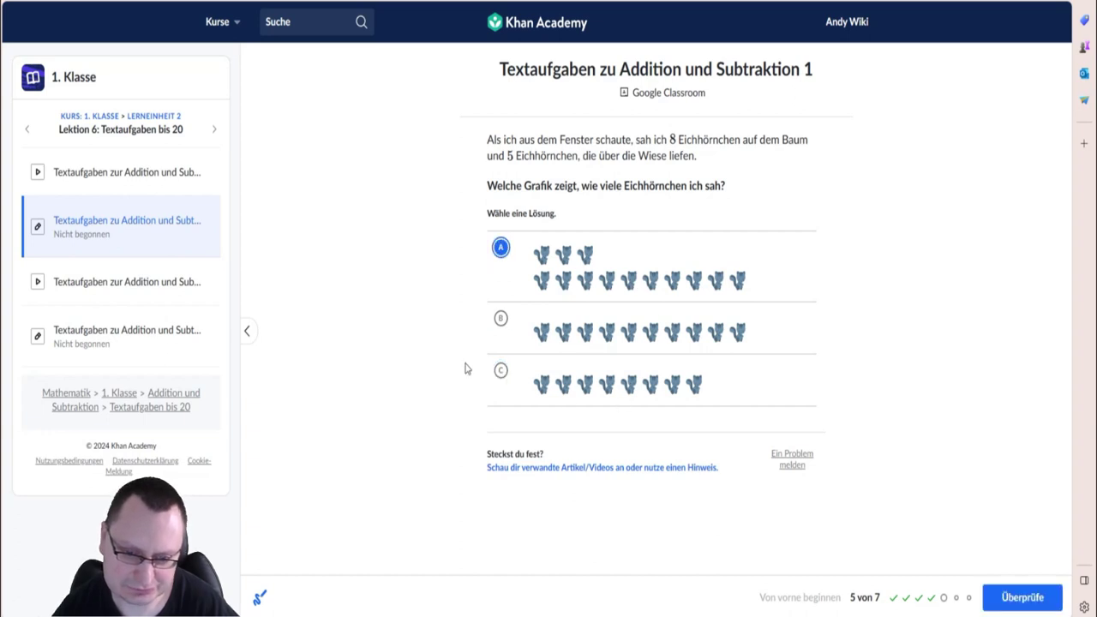
{"action": "left_click", "coordinate": [1037, 599]}
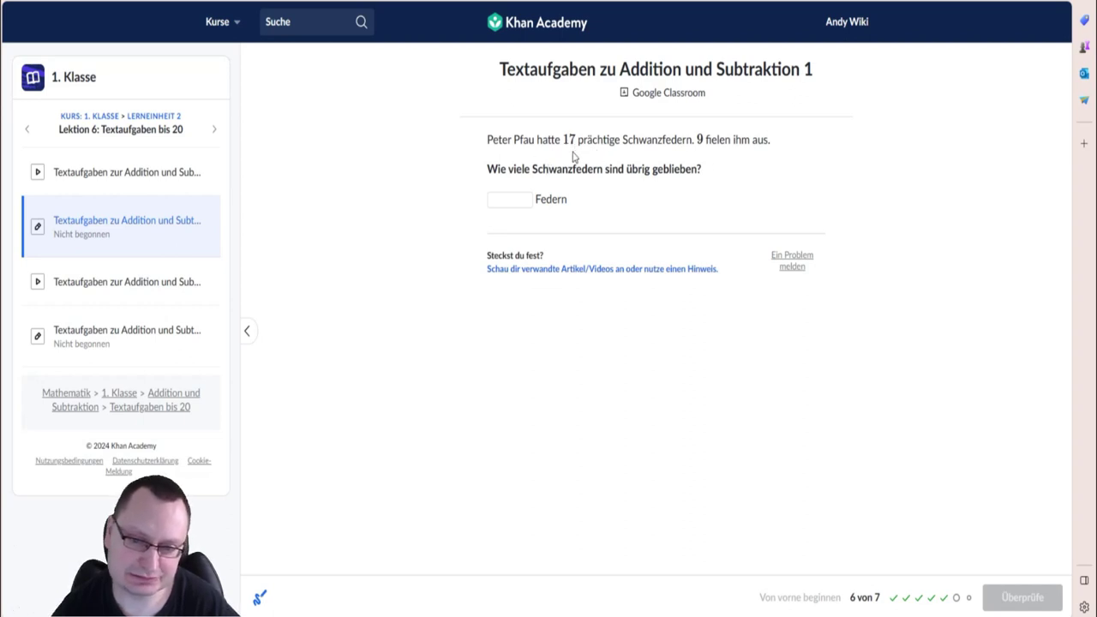
{"action": "left_click", "coordinate": [517, 204]}
{"action": "type", "text": "8"}
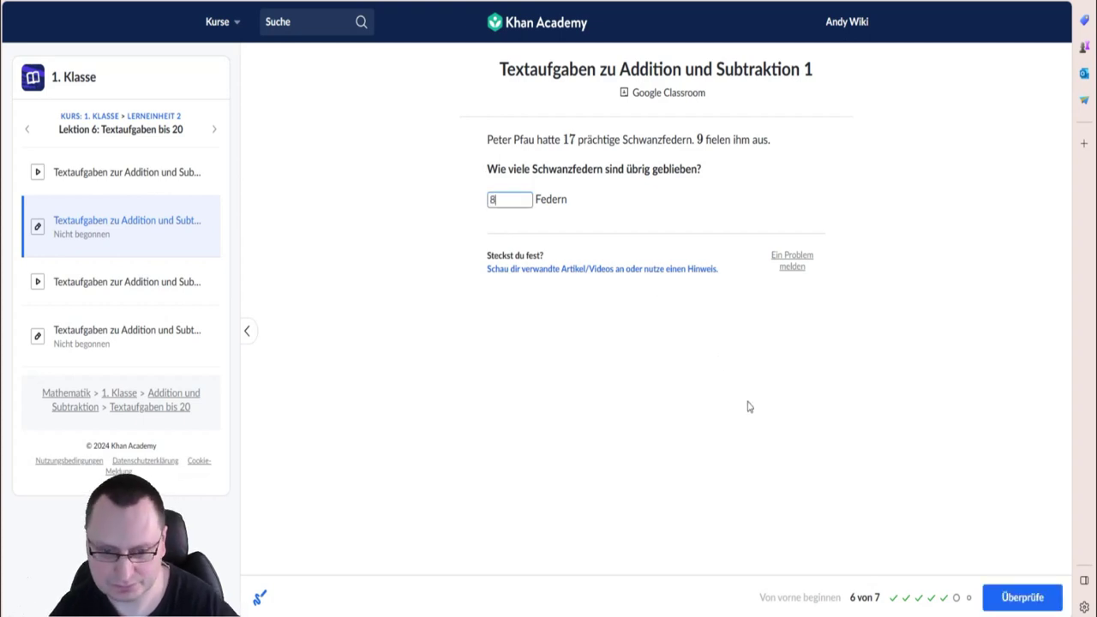
{"action": "left_click", "coordinate": [1022, 598]}
{"action": "left_click", "coordinate": [1022, 597]}
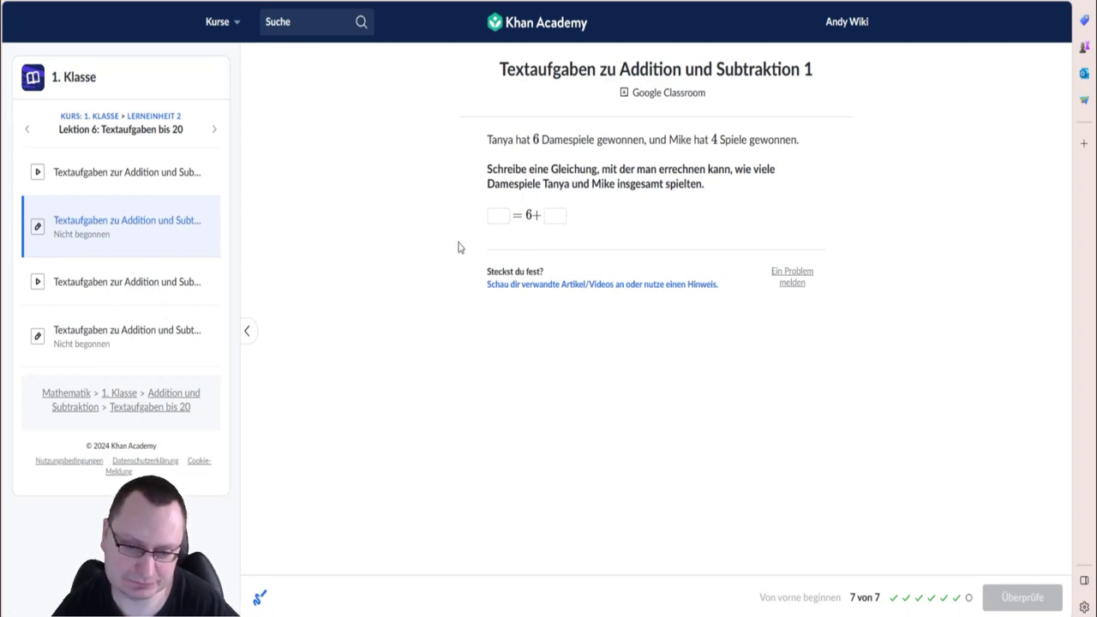
Complete the seventh problem's equation as 10 = 6 + 4, check it and show the exercise summary.
{"action": "left_click", "coordinate": [550, 216]}
{"action": "type", "text": "4"}
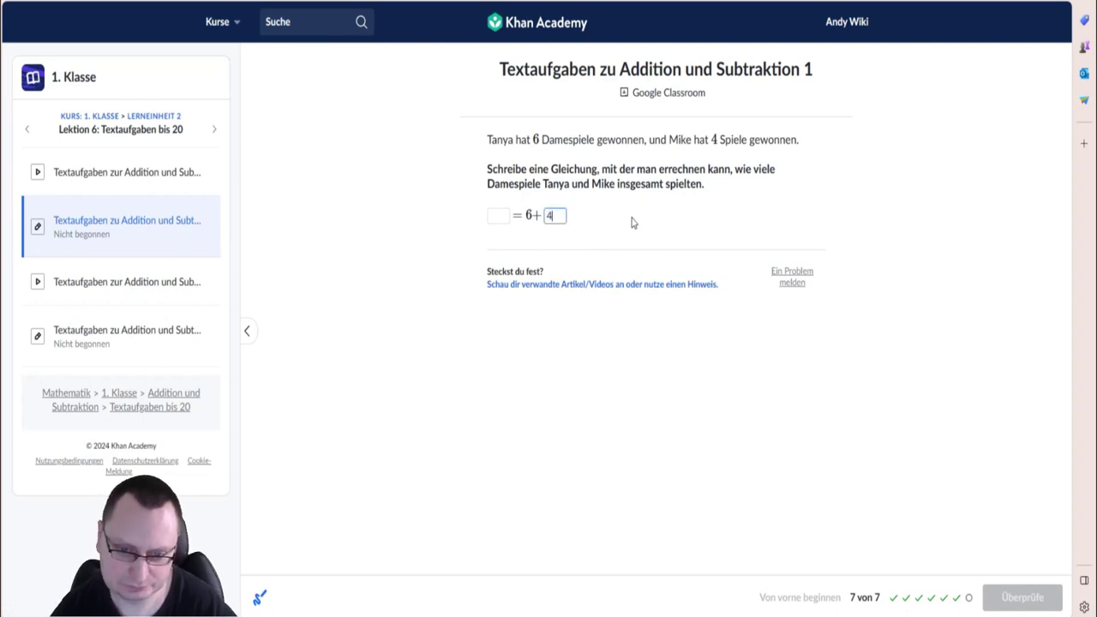
{"action": "left_click", "coordinate": [500, 214]}
{"action": "type", "text": "10"}
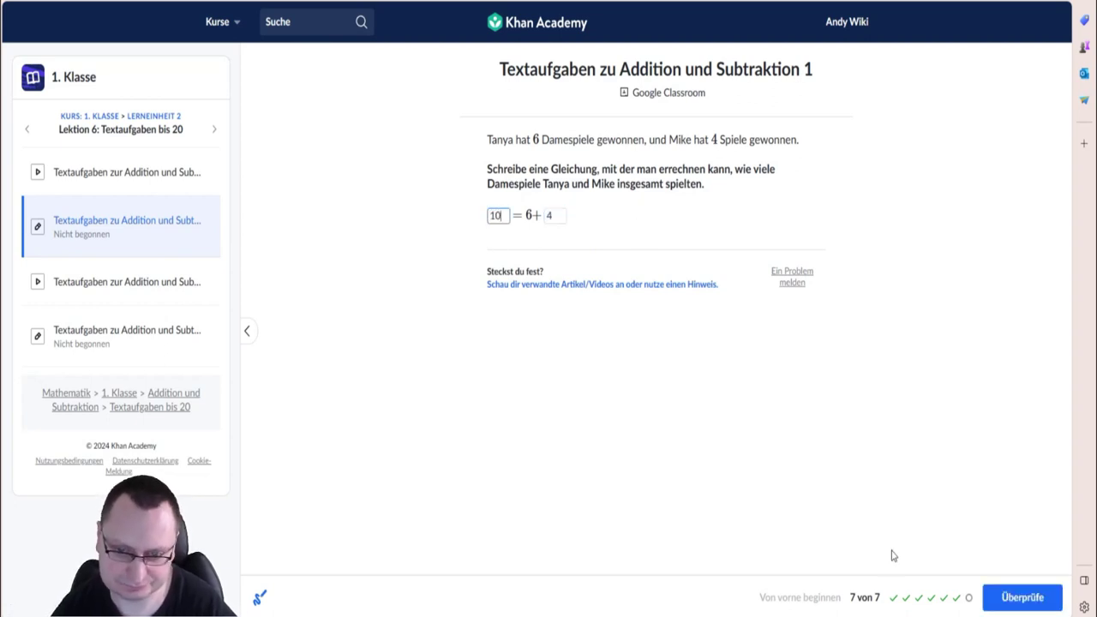
{"action": "left_click", "coordinate": [1024, 597]}
{"action": "left_click", "coordinate": [1023, 597]}
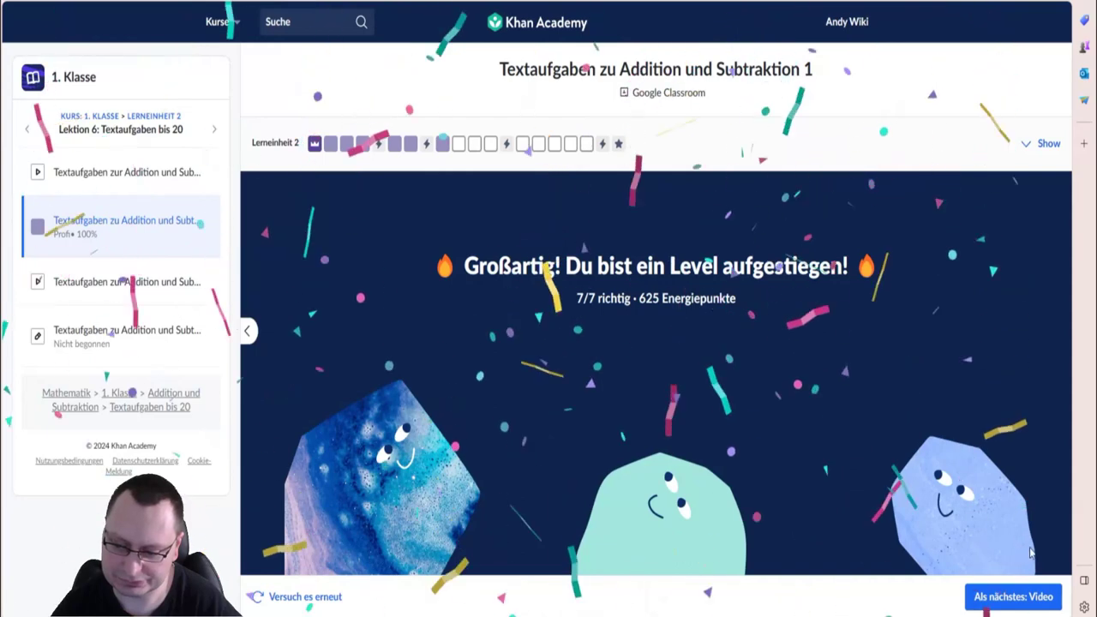
Go on to the Gorillas video, skip it and start the Textaufgaben zu Addition und Subtraktion 2 exercise.
{"action": "left_click", "coordinate": [998, 600]}
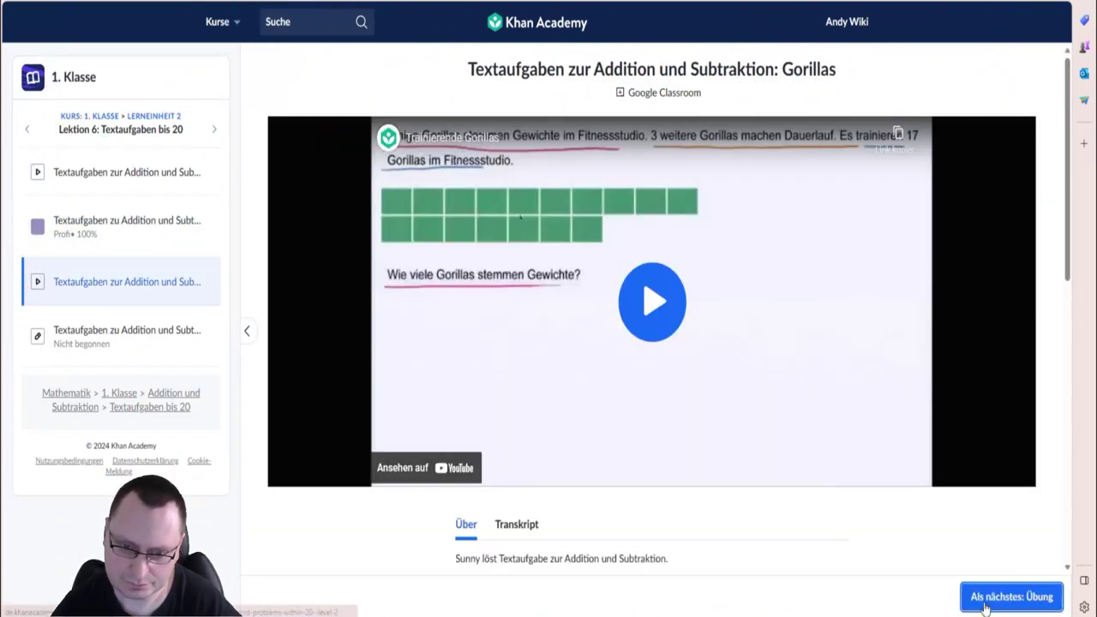
{"action": "left_click", "coordinate": [985, 598]}
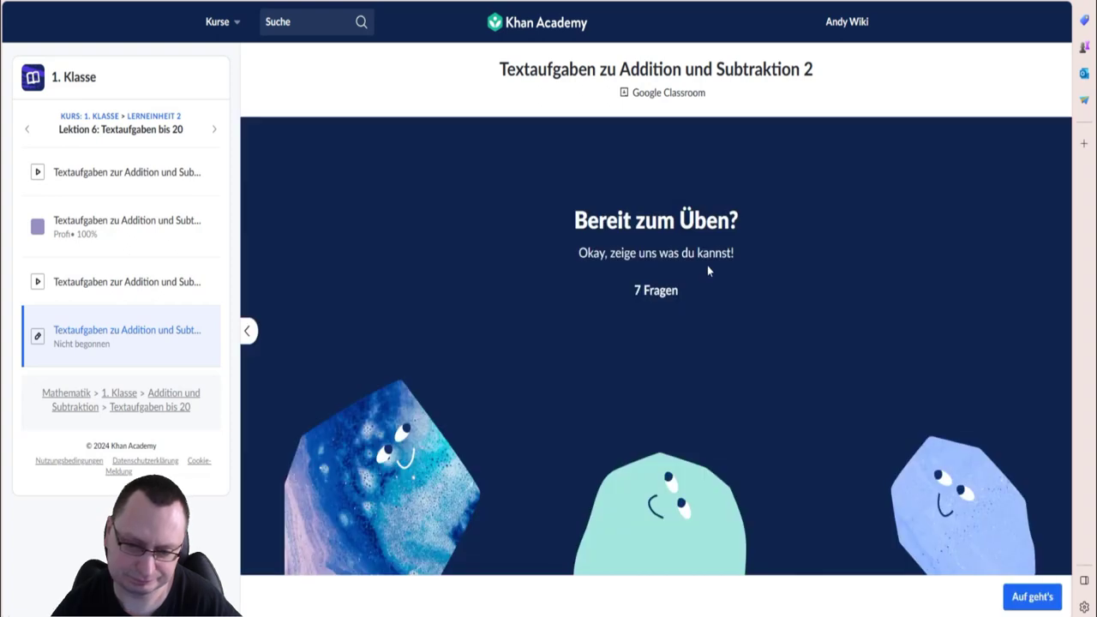
{"action": "left_click", "coordinate": [1032, 598]}
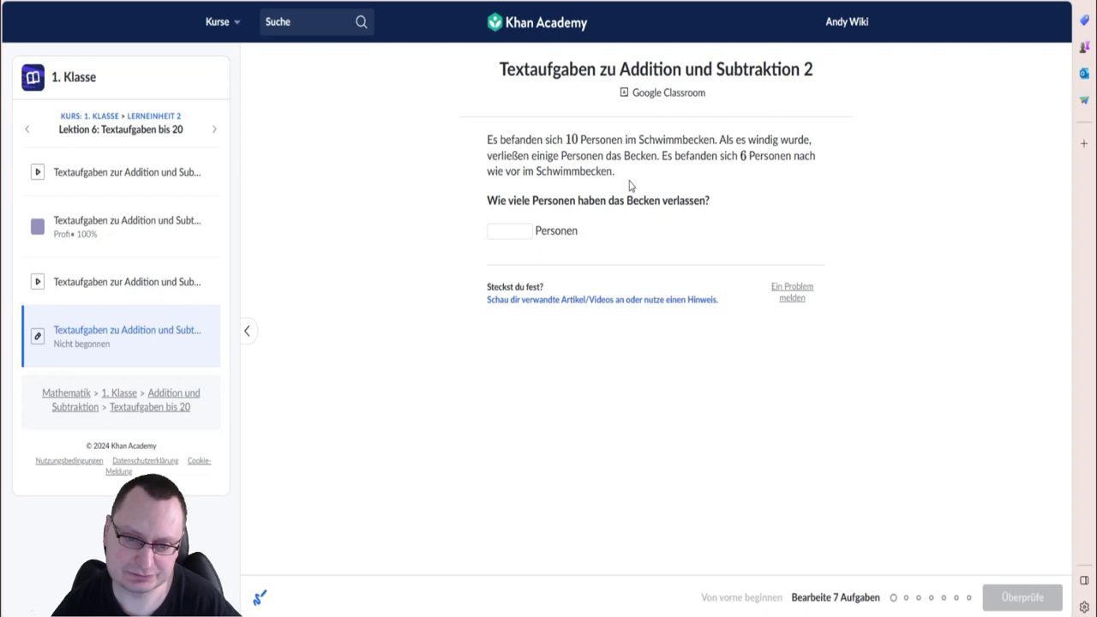
Answer the first problem about the swimming pool with 4 Personen, check it and continue to the second.
{"action": "left_click", "coordinate": [503, 230]}
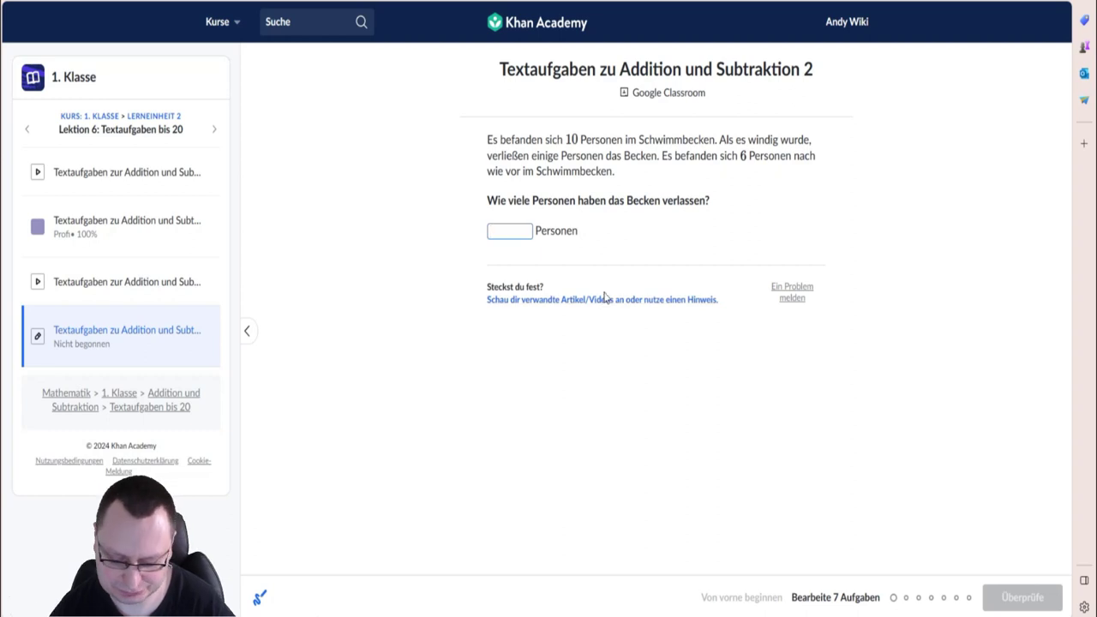
{"action": "type", "text": "4"}
{"action": "left_click", "coordinate": [1001, 600]}
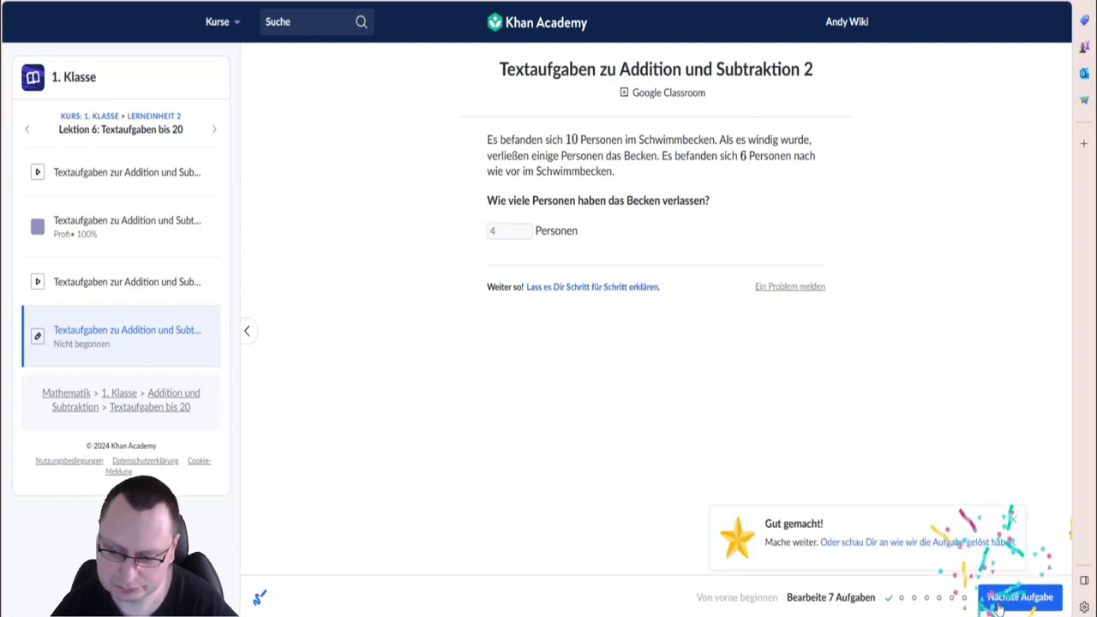
{"action": "left_click", "coordinate": [1002, 598]}
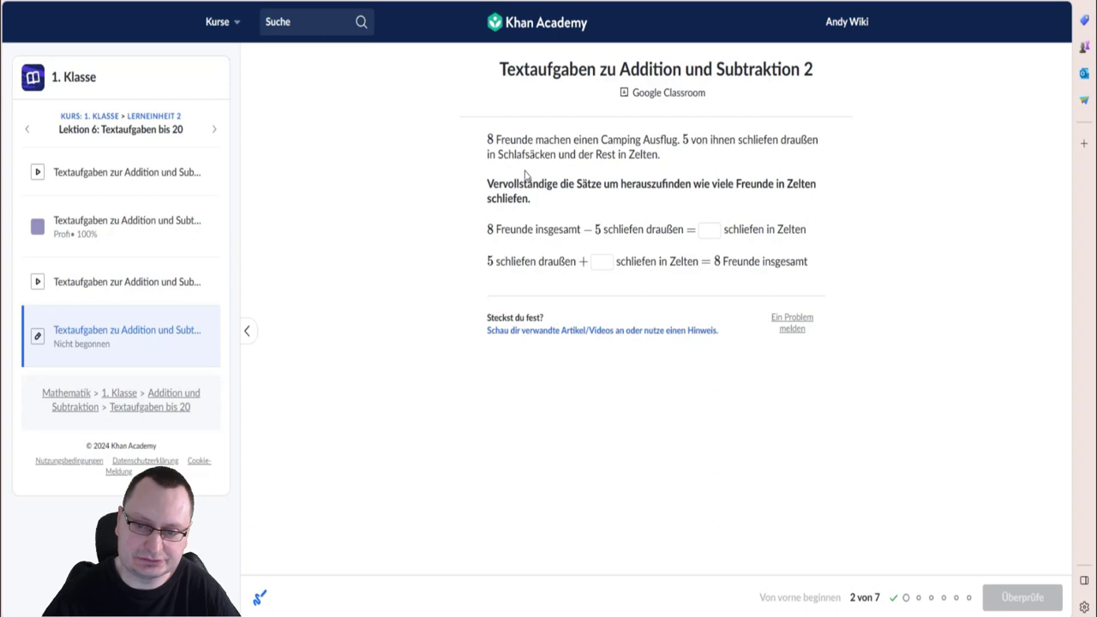
Enter 3 in both sentences of the camping problem for the friends sleeping in tents, check it and continue to the third.
{"action": "left_click", "coordinate": [706, 229]}
{"action": "type", "text": "3"}
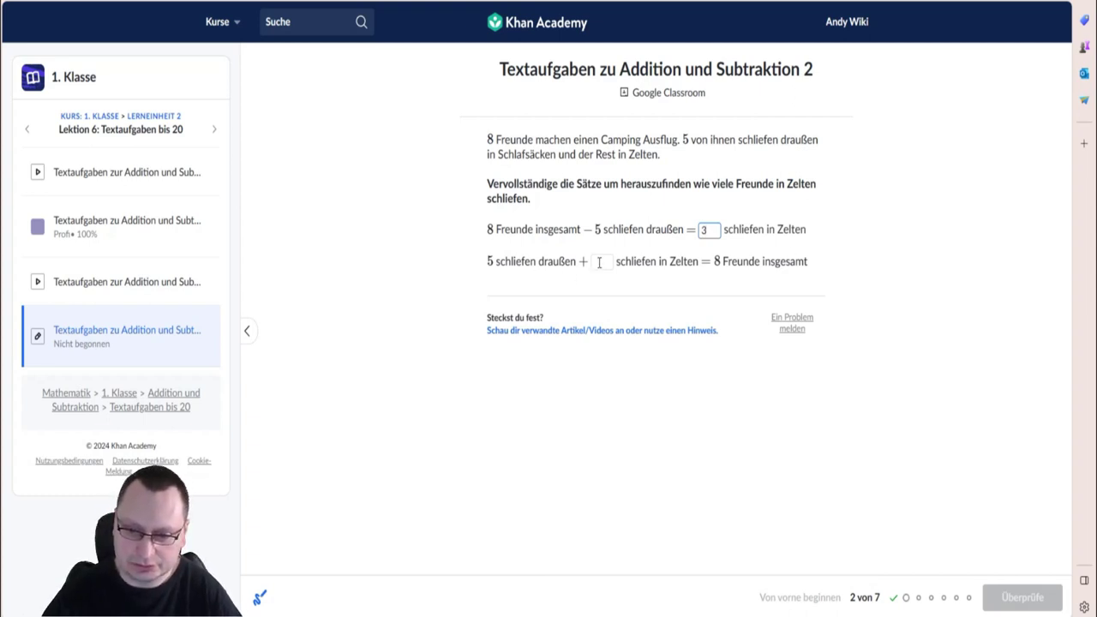
{"action": "left_click", "coordinate": [598, 262]}
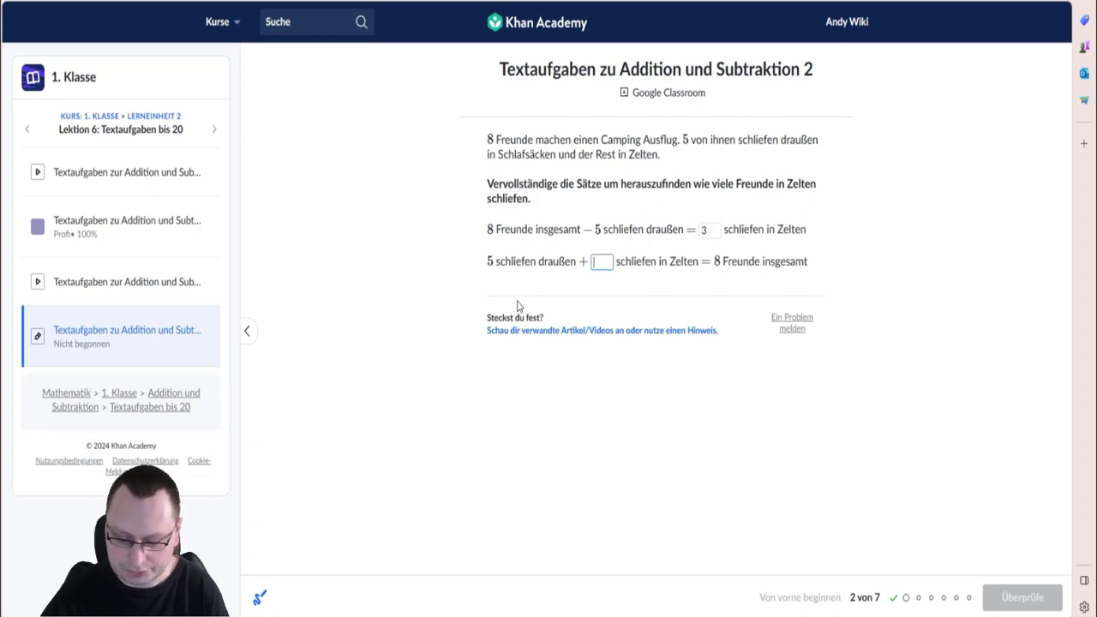
{"action": "type", "text": "3"}
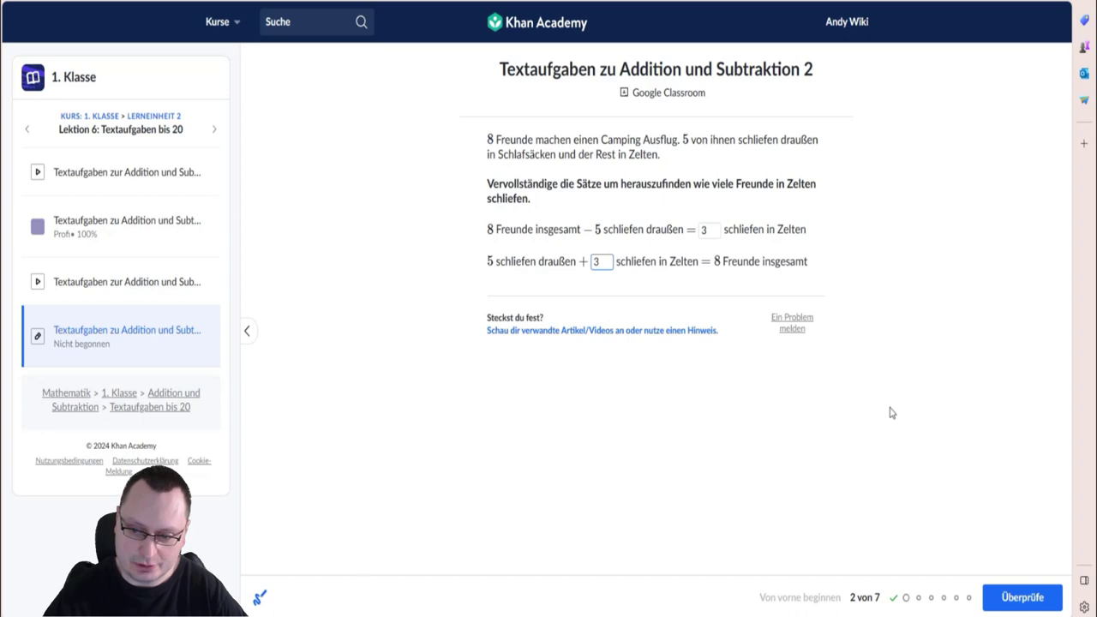
{"action": "left_click", "coordinate": [990, 600]}
{"action": "left_click", "coordinate": [989, 600]}
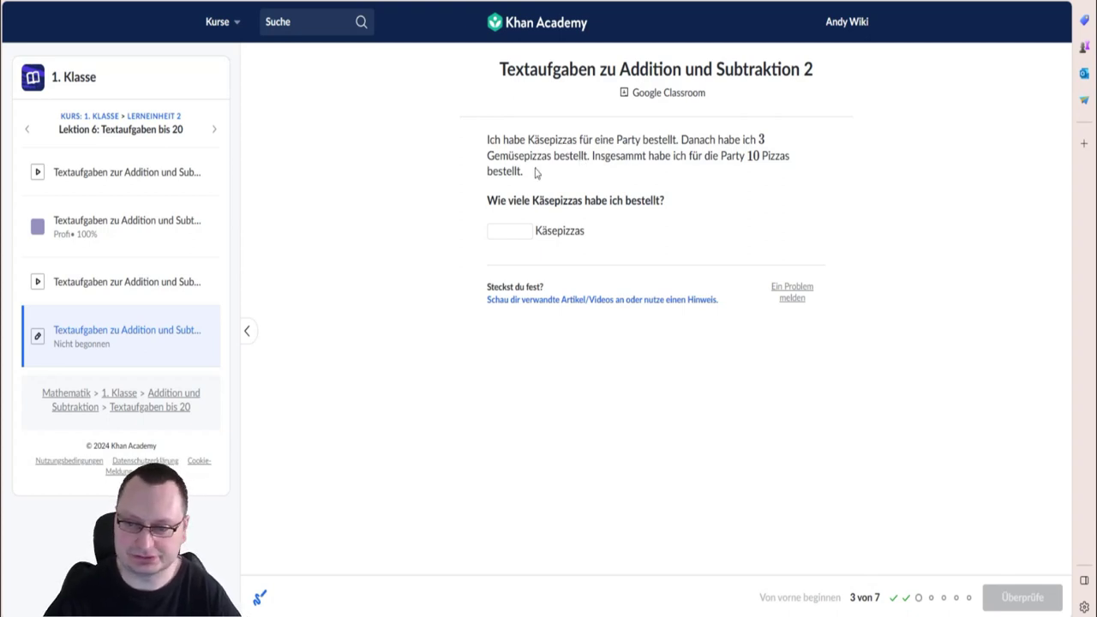
Answer the third problem about the pizzas with 7 Käsepizzas, check it and continue to the fourth.
{"action": "left_click", "coordinate": [492, 228]}
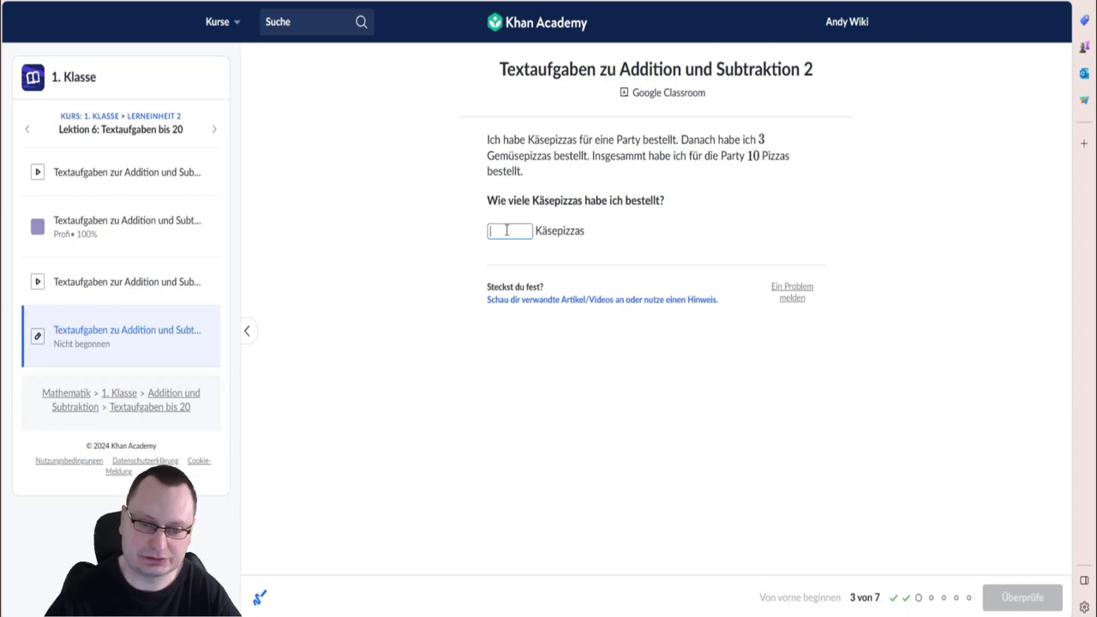
{"action": "type", "text": "7"}
{"action": "key", "text": "Return"}
{"action": "key", "text": "Return"}
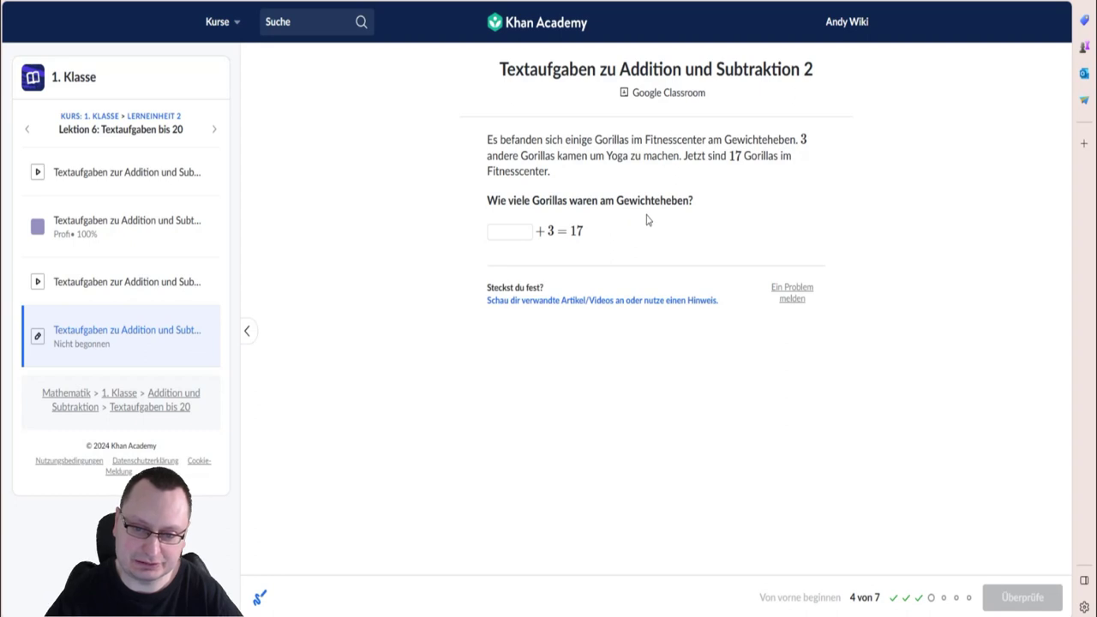
Complete the gorilla problem's equation as 14 + 3 = 17, check it and continue to the fifth.
{"action": "left_click", "coordinate": [498, 234]}
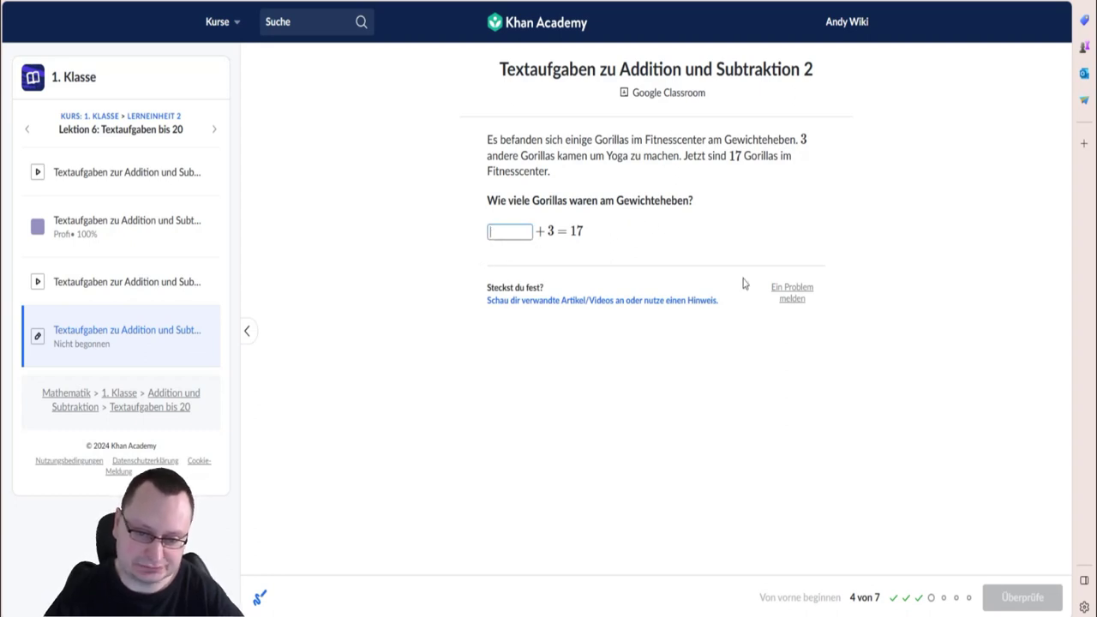
{"action": "type", "text": "14"}
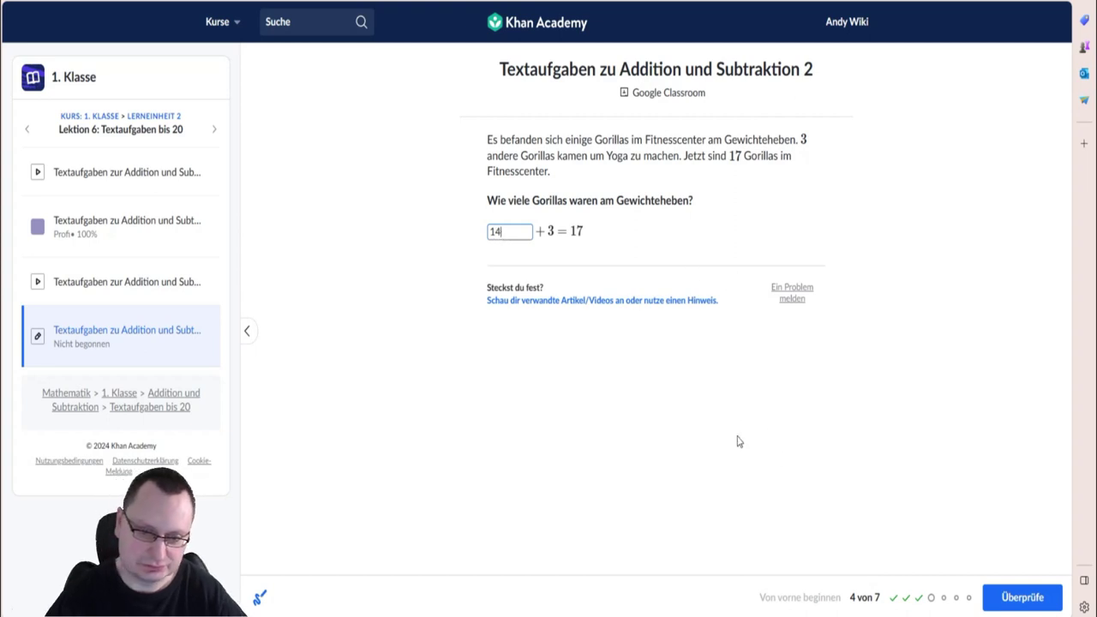
{"action": "left_click", "coordinate": [1011, 598]}
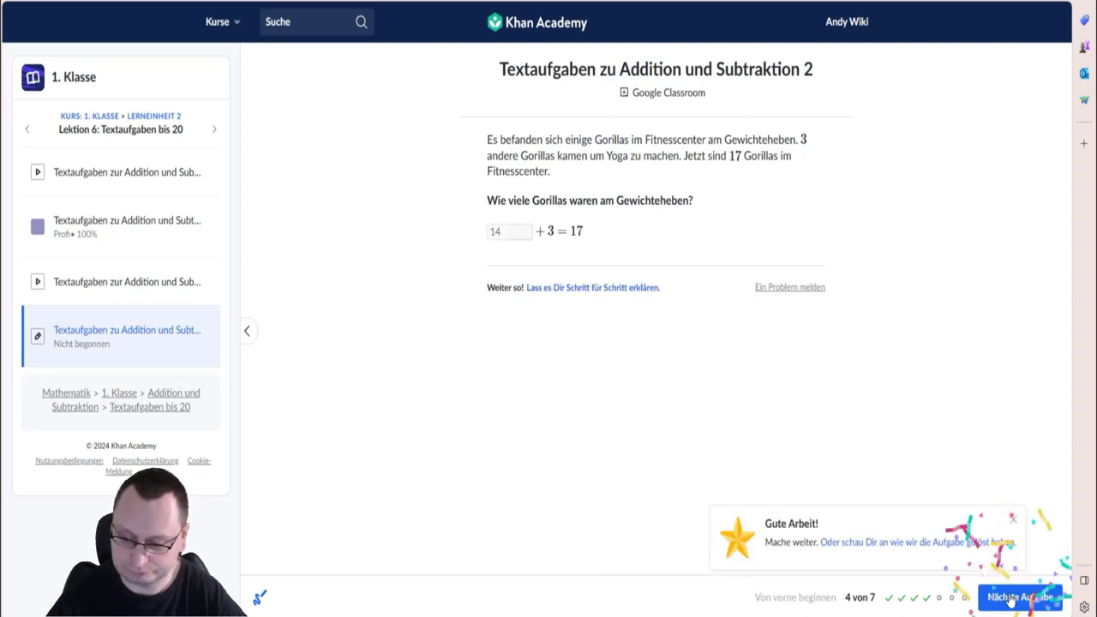
{"action": "left_click", "coordinate": [1020, 597]}
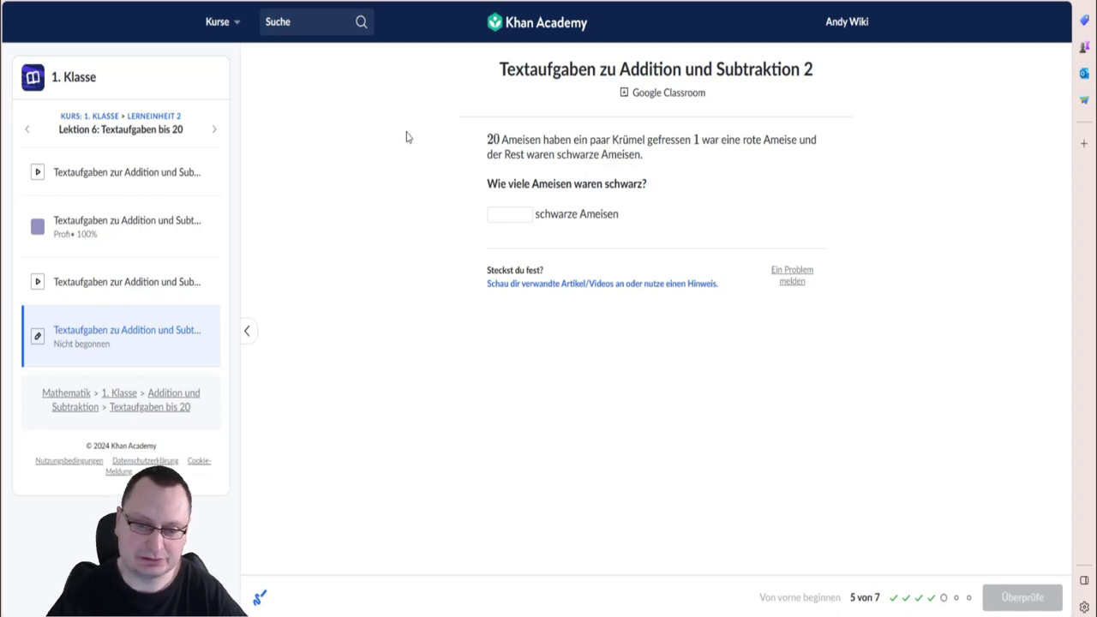
Answer the fifth problem about the ants with 19 schwarze Ameisen, check it and continue to the sixth.
{"action": "left_click", "coordinate": [502, 217]}
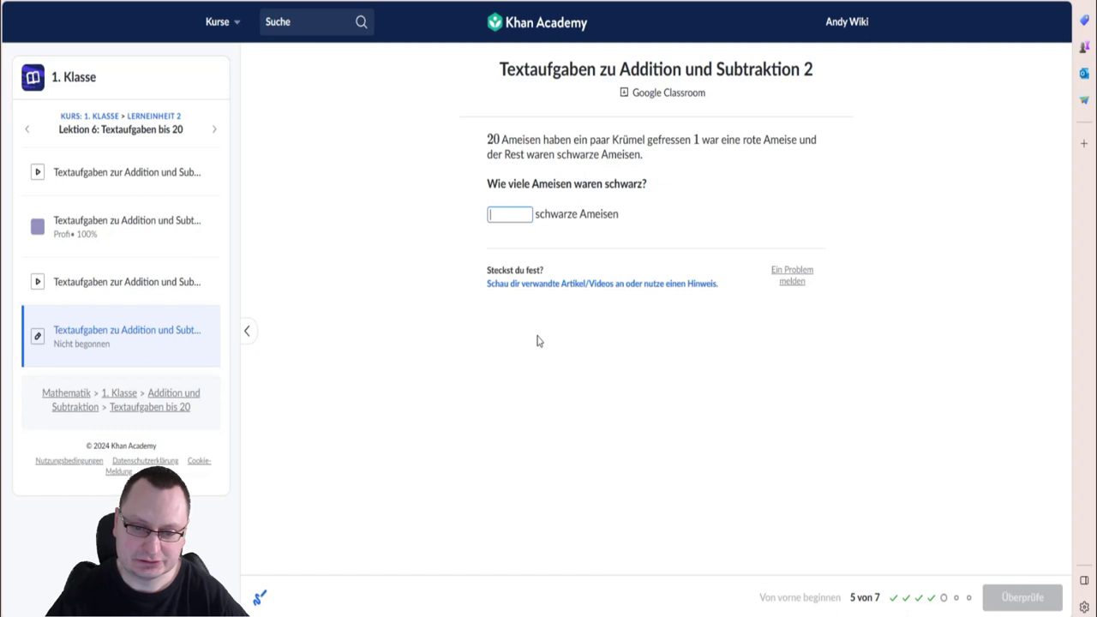
{"action": "type", "text": "19"}
{"action": "left_click", "coordinate": [988, 597]}
{"action": "left_click", "coordinate": [996, 601]}
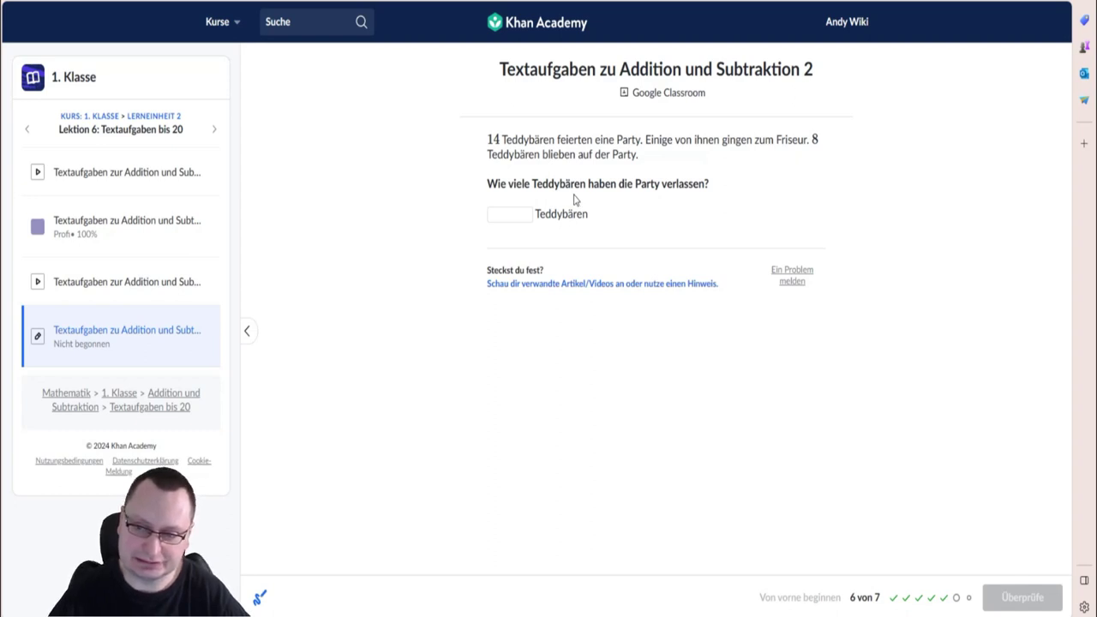
Answer the sixth problem about the party with 6 Teddybären, check it and continue to the seventh.
{"action": "left_click", "coordinate": [520, 214]}
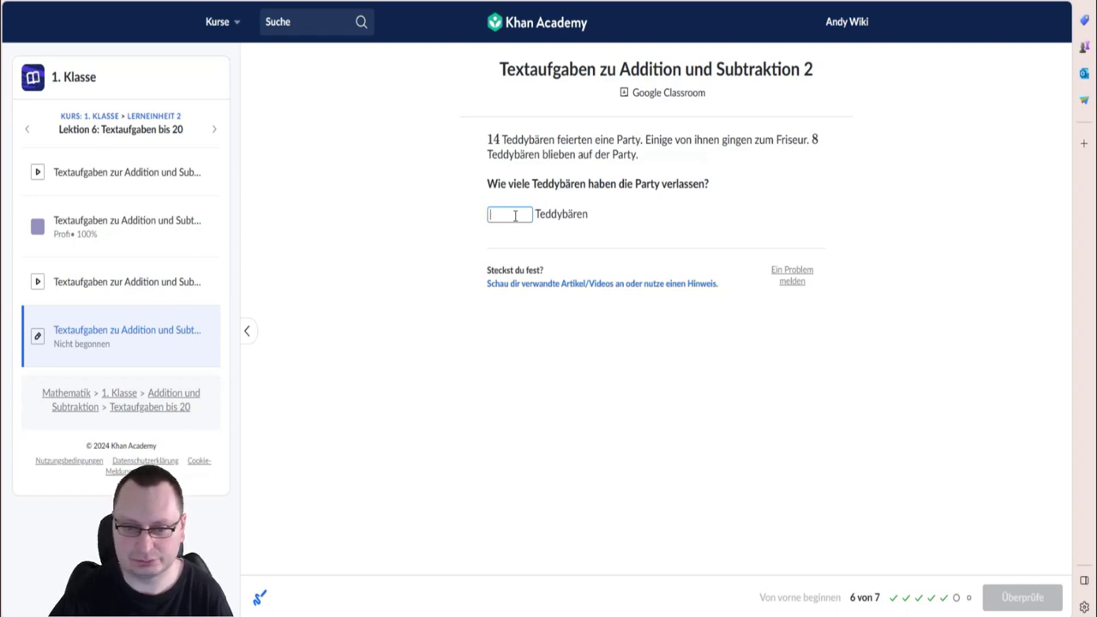
{"action": "type", "text": "6"}
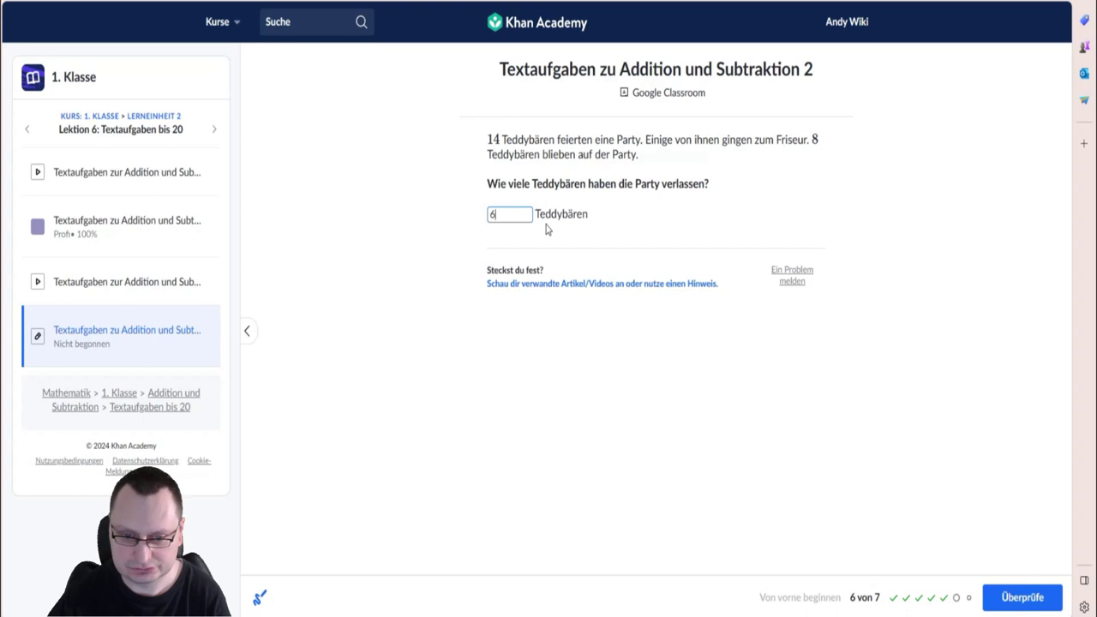
{"action": "left_click", "coordinate": [1008, 602]}
{"action": "left_click", "coordinate": [1008, 600]}
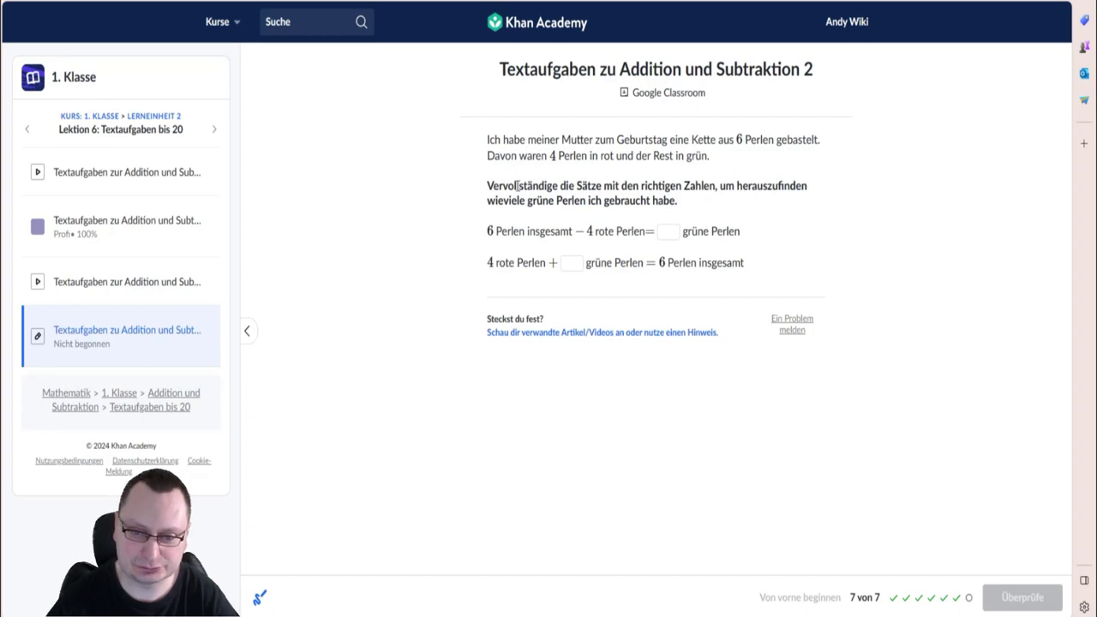
Enter 2 grüne Perlen in both equations of the necklace problem, check it and show the exercise summary.
{"action": "left_click", "coordinate": [666, 234]}
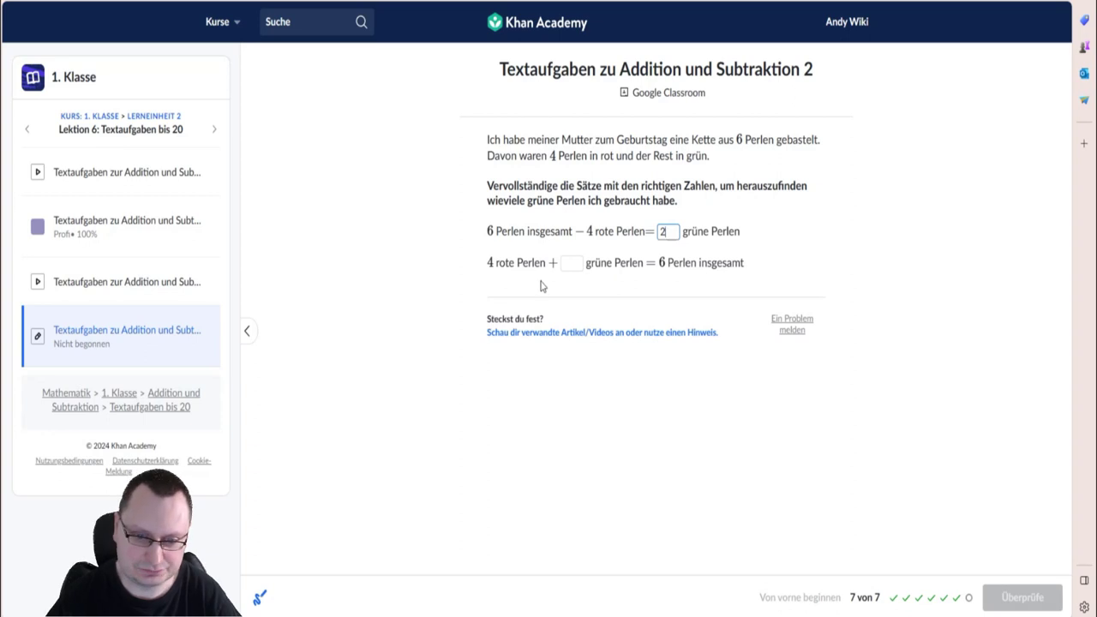
{"action": "left_click", "coordinate": [563, 264]}
{"action": "type", "text": "2"}
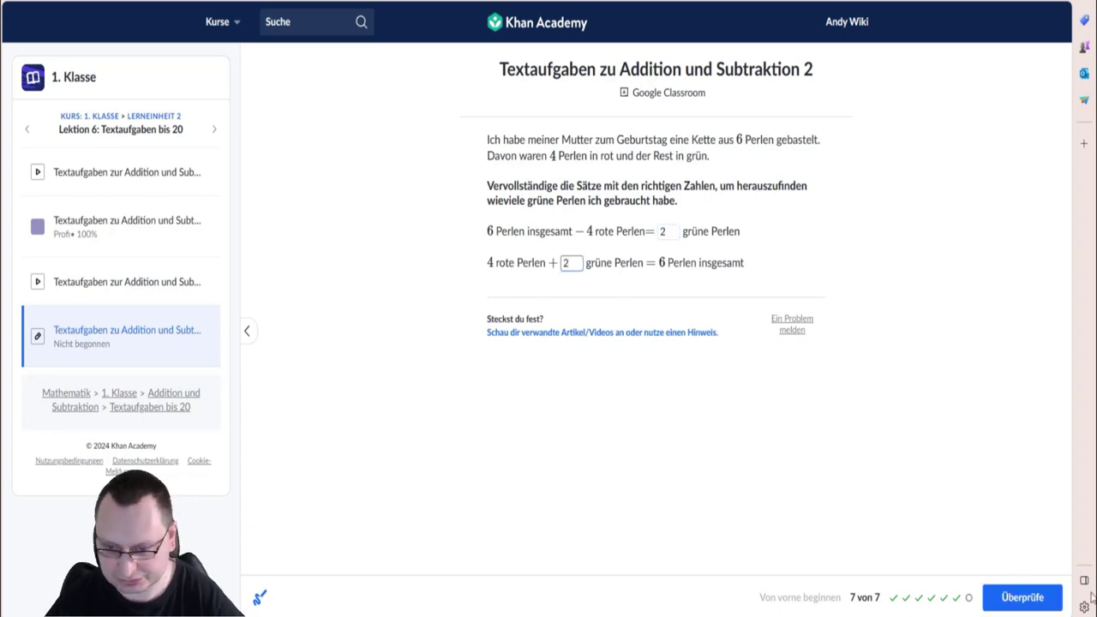
{"action": "left_click", "coordinate": [1026, 597]}
{"action": "left_click", "coordinate": [1026, 598]}
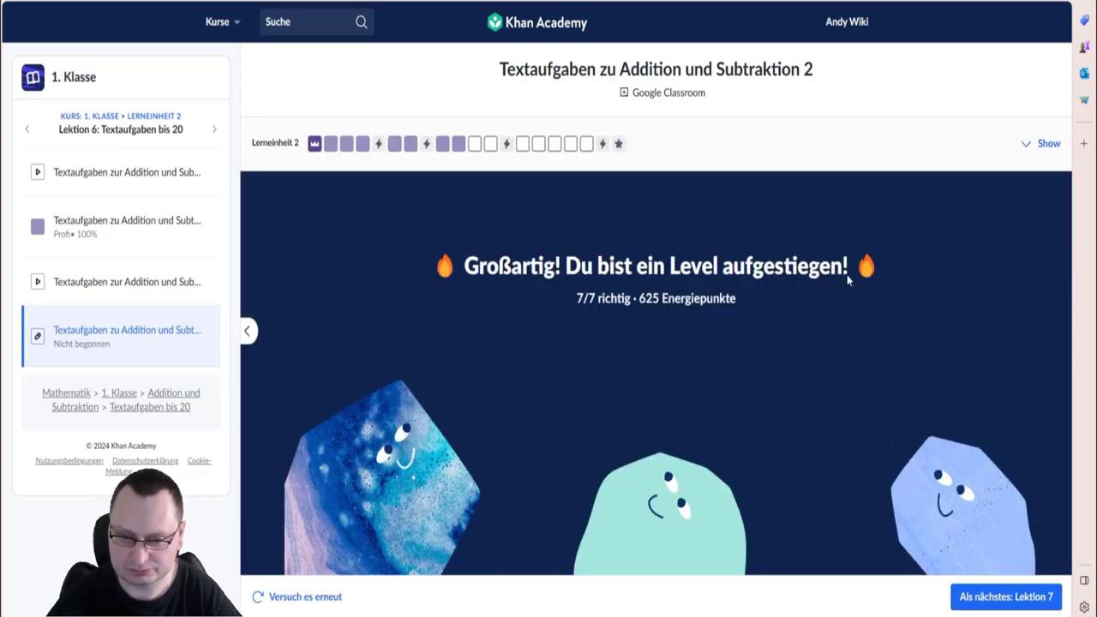
Continue to Lektion 7, pass over the Murmeln video and start the exercise Textaufgaben zu Addition und Subtraktion bis 20.
{"action": "left_click", "coordinate": [1004, 597]}
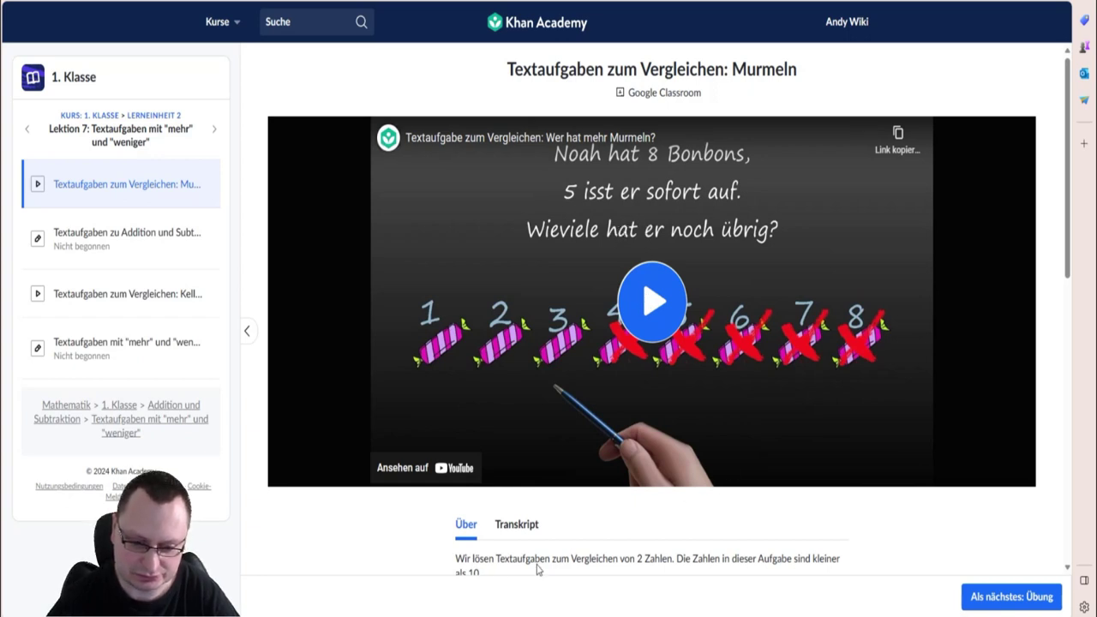
{"action": "scroll", "coordinate": [540, 548], "scroll_direction": "down", "scroll_amount": 1}
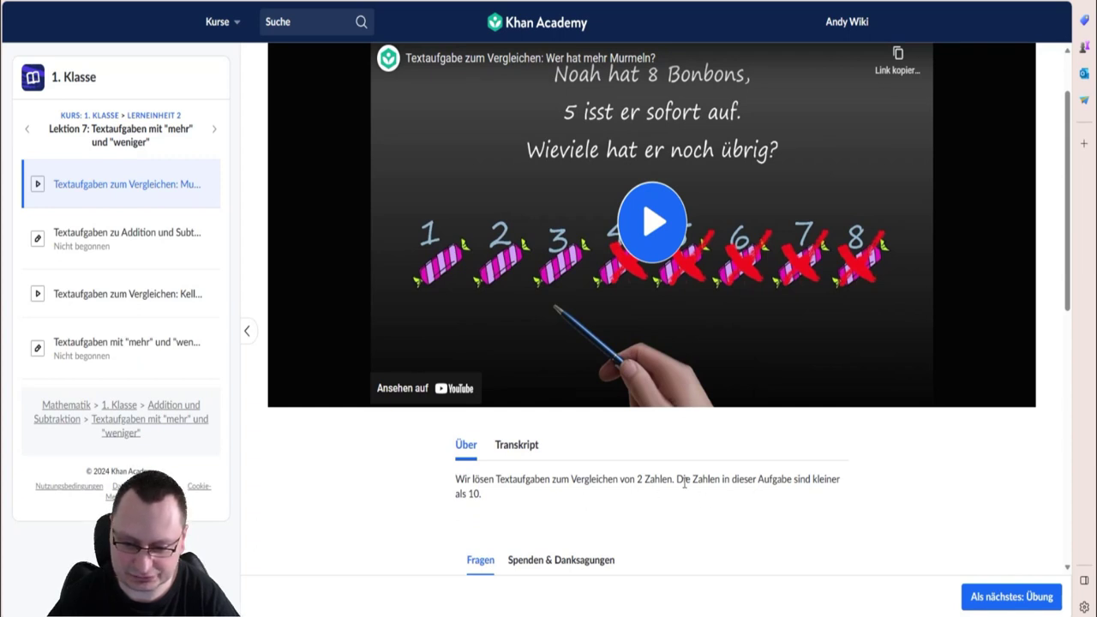
{"action": "scroll", "coordinate": [754, 488], "scroll_direction": "up", "scroll_amount": 1}
{"action": "left_click", "coordinate": [1008, 603]}
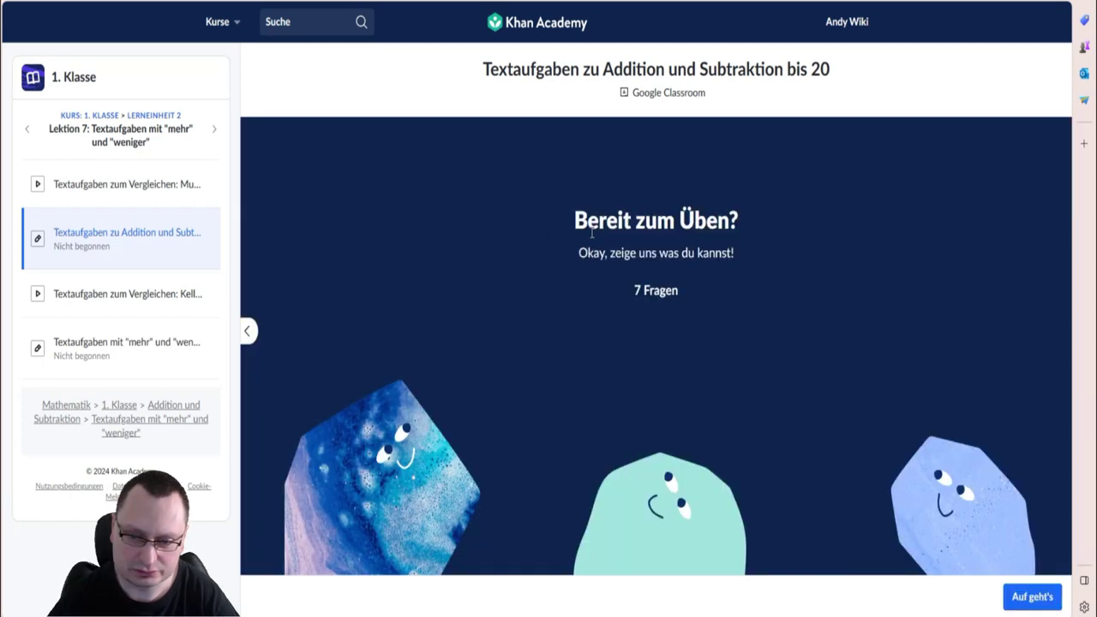
{"action": "left_click", "coordinate": [1032, 596]}
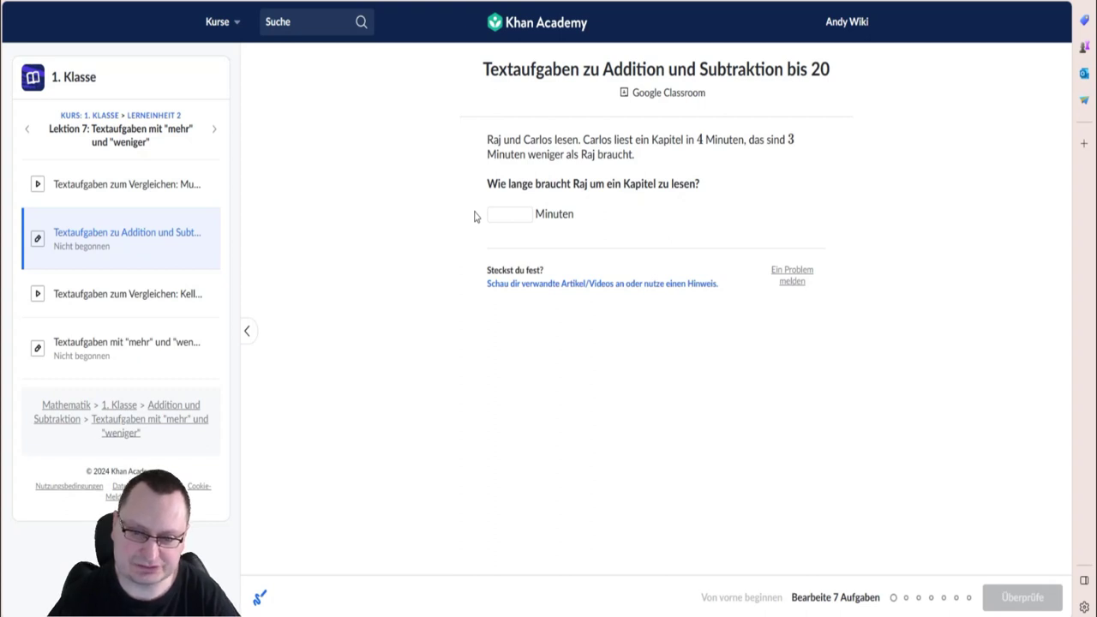
Answer the first problem about reading a chapter with 7 Minuten, check it and continue to the second.
{"action": "left_click", "coordinate": [507, 212]}
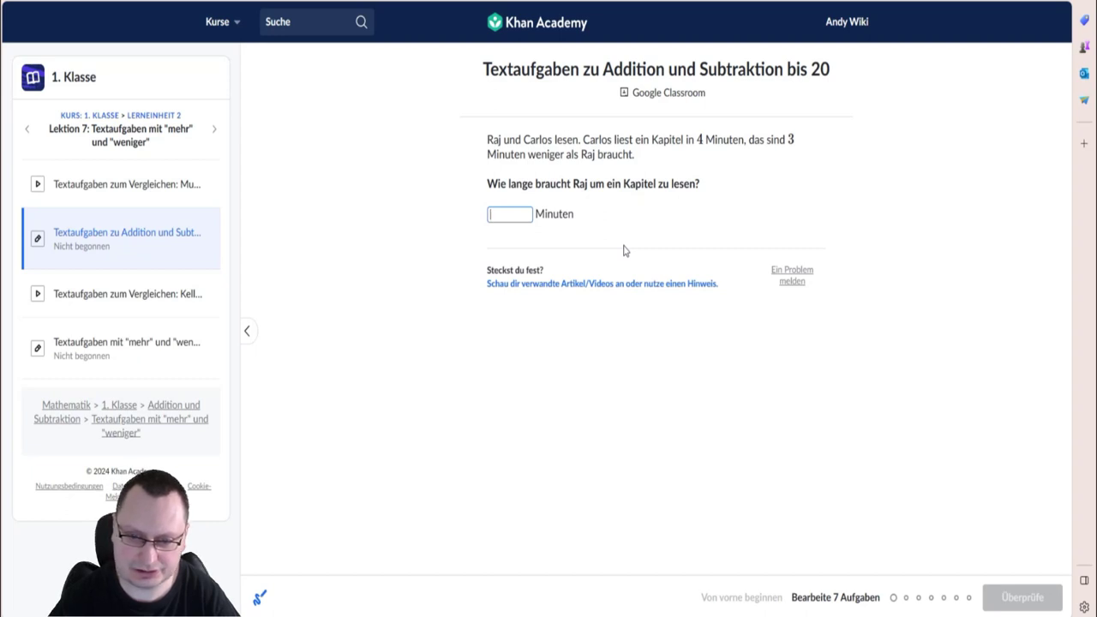
{"action": "type", "text": "7"}
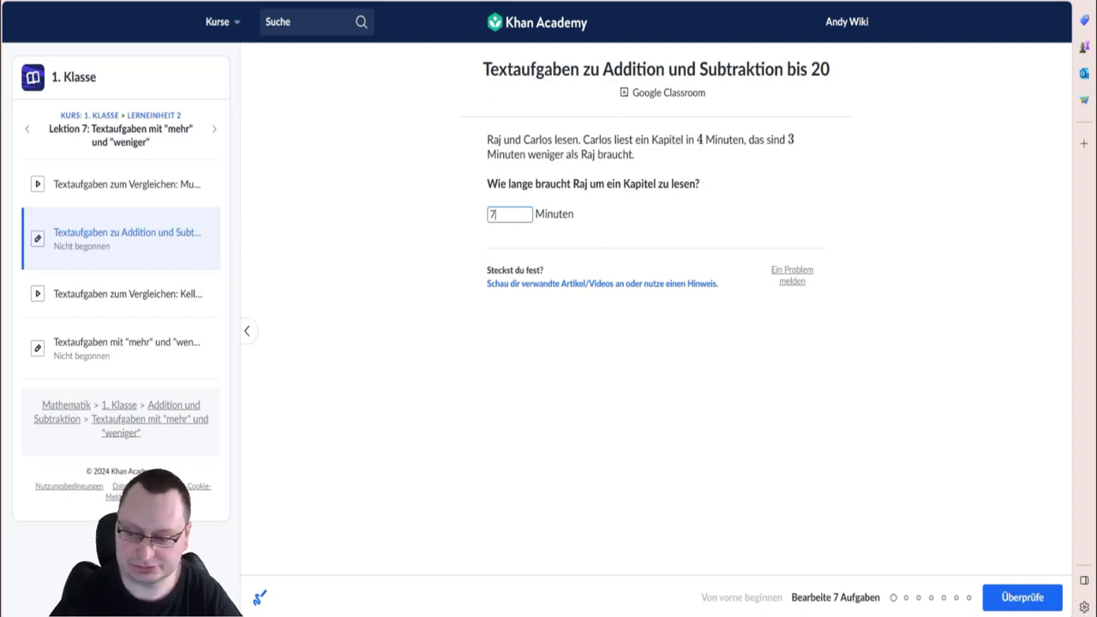
{"action": "left_click", "coordinate": [1023, 599]}
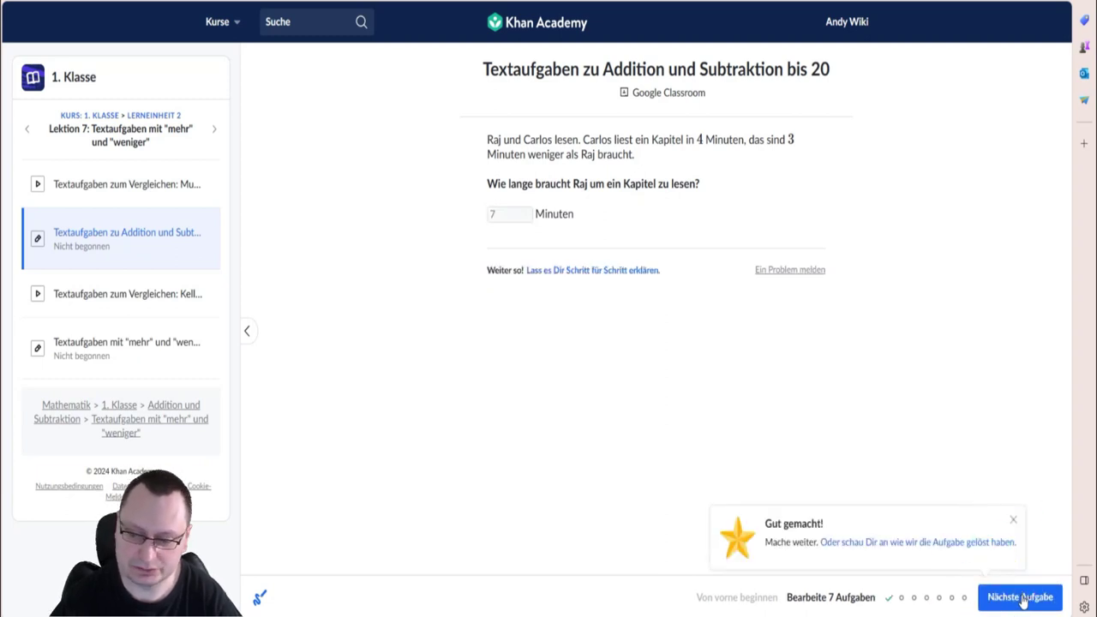
{"action": "left_click", "coordinate": [1021, 600]}
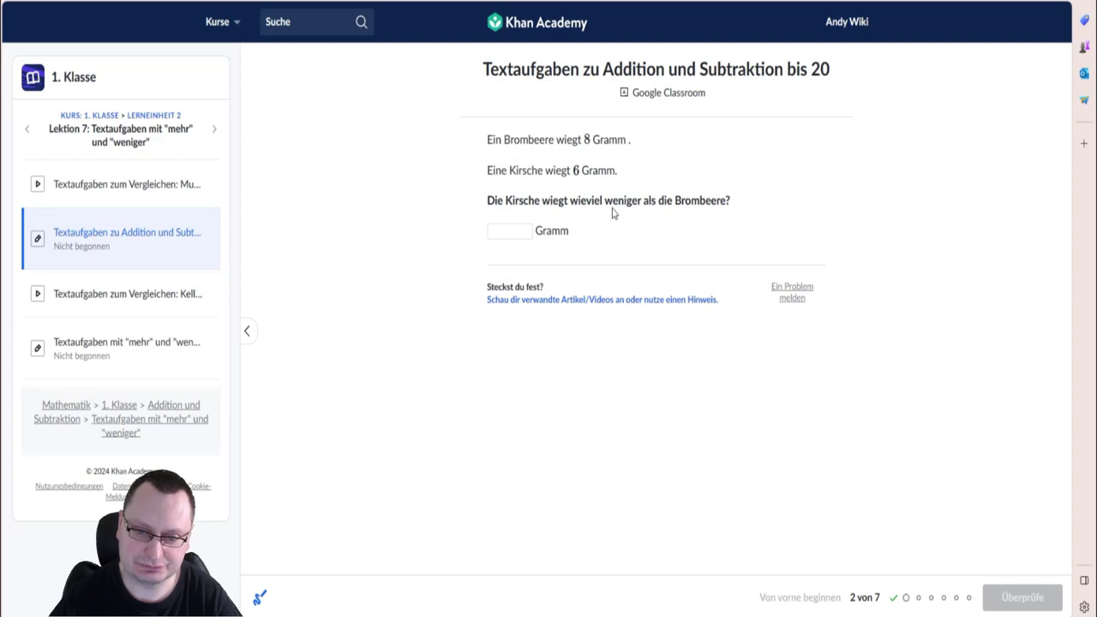
Answer the second problem about the cherry and the blackberry with 2 Gramm, check it and continue to the third.
{"action": "left_click", "coordinate": [512, 231]}
{"action": "type", "text": "2"}
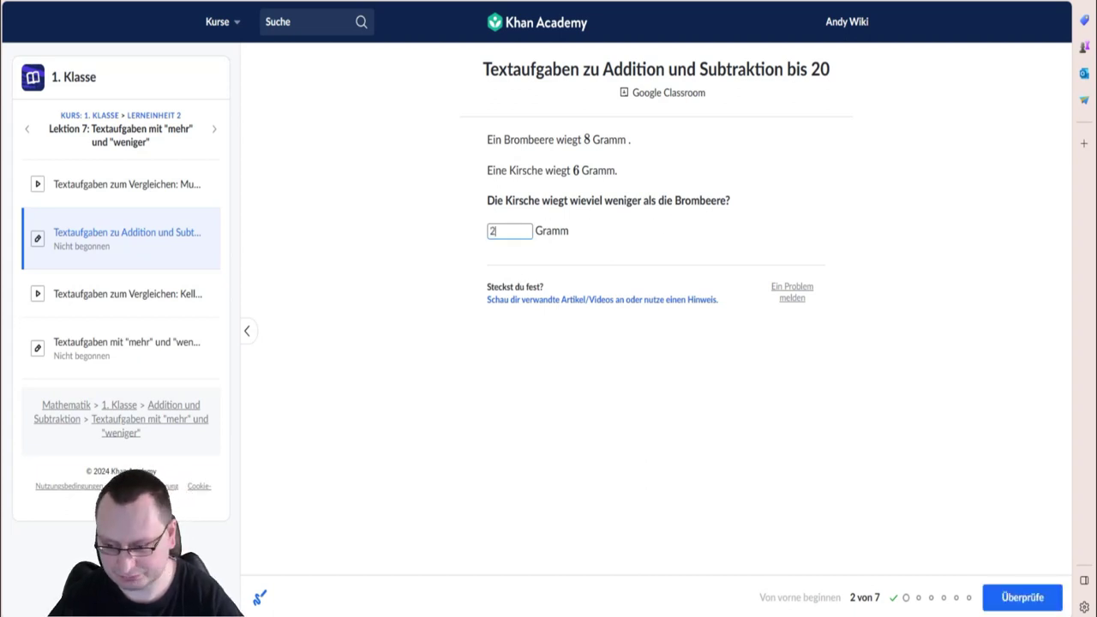
{"action": "left_click", "coordinate": [1033, 597]}
{"action": "left_click", "coordinate": [998, 596]}
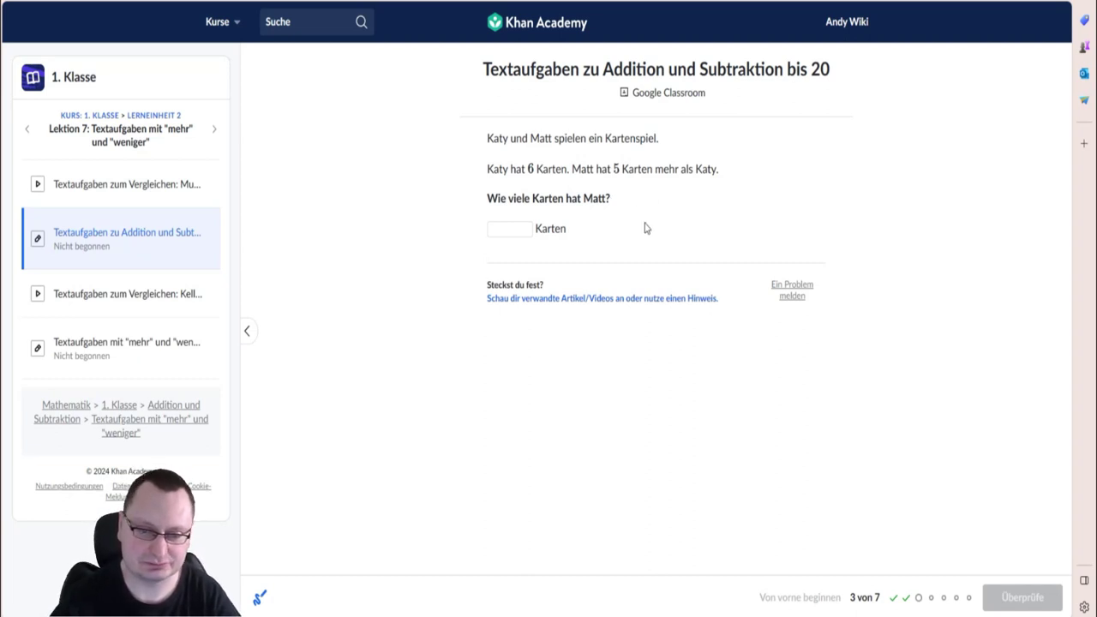
Answer the third problem about the card game with 11 Karten, check it and continue to the fourth.
{"action": "left_click", "coordinate": [508, 230]}
{"action": "type", "text": "11"}
{"action": "left_click", "coordinate": [1017, 596]}
{"action": "left_click", "coordinate": [1018, 596]}
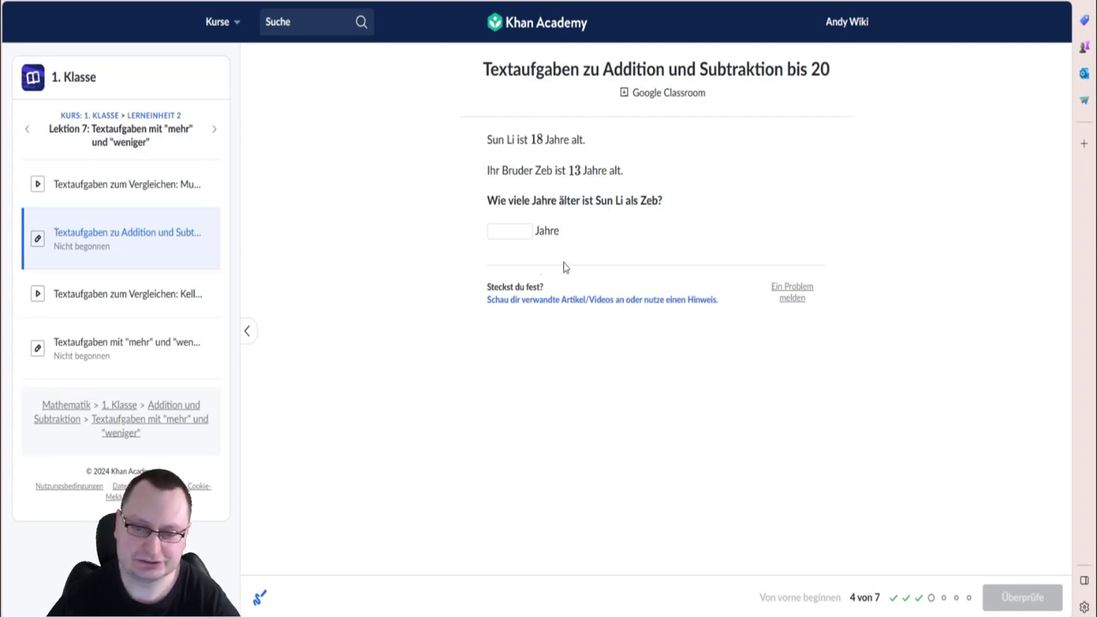
Answer the fourth problem about the siblings' age difference with 5 Jahre, check it and continue to the fifth.
{"action": "left_click", "coordinate": [514, 233]}
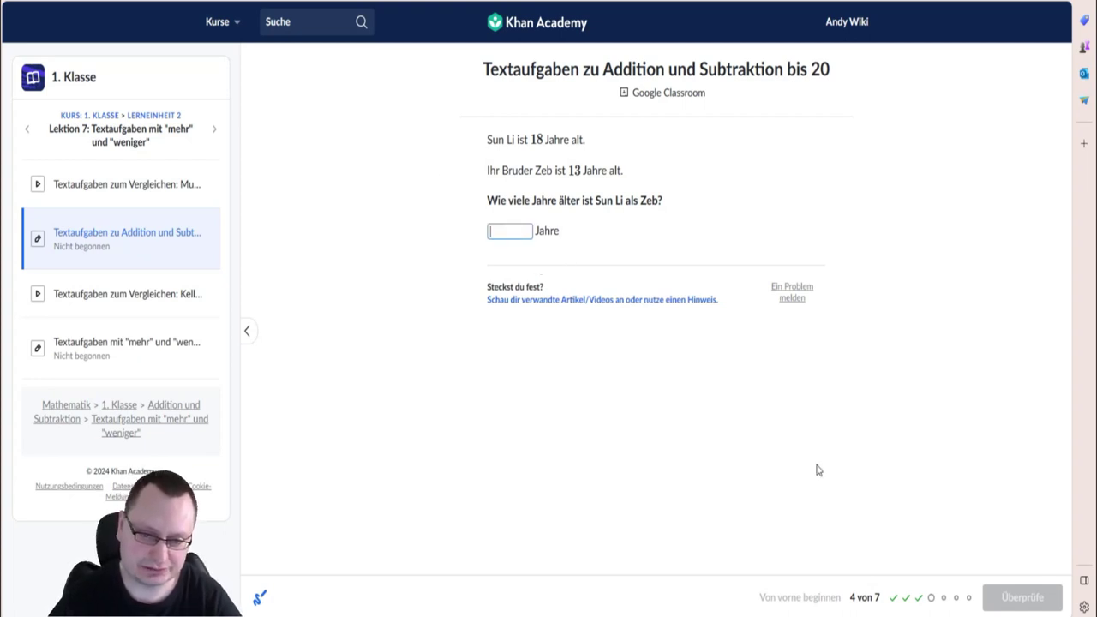
{"action": "type", "text": "5"}
{"action": "left_click", "coordinate": [1011, 592]}
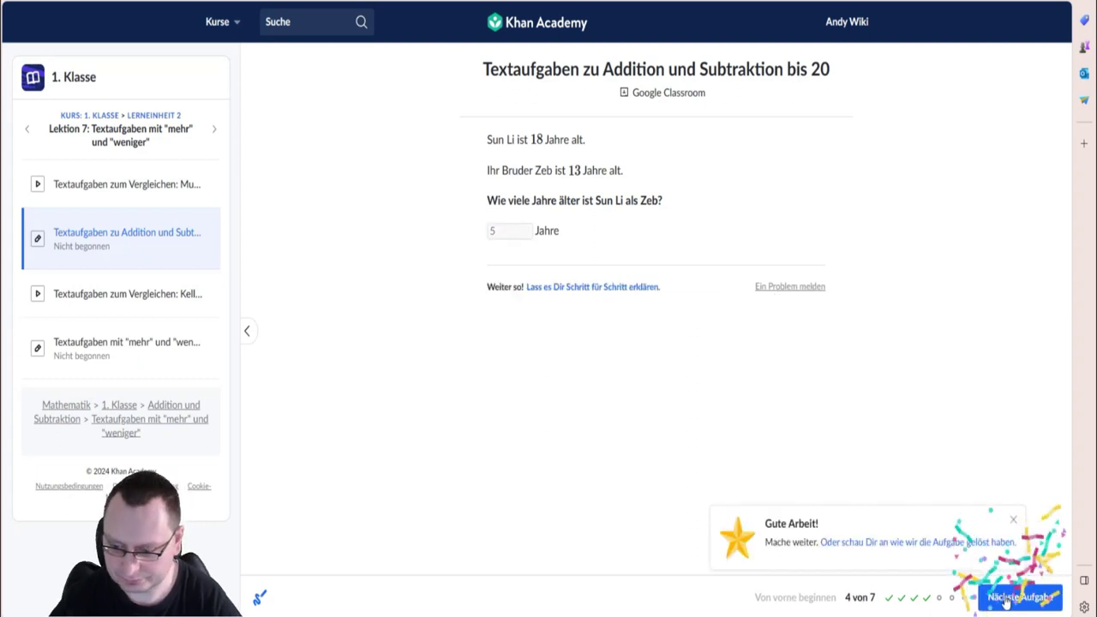
{"action": "left_click", "coordinate": [1005, 595]}
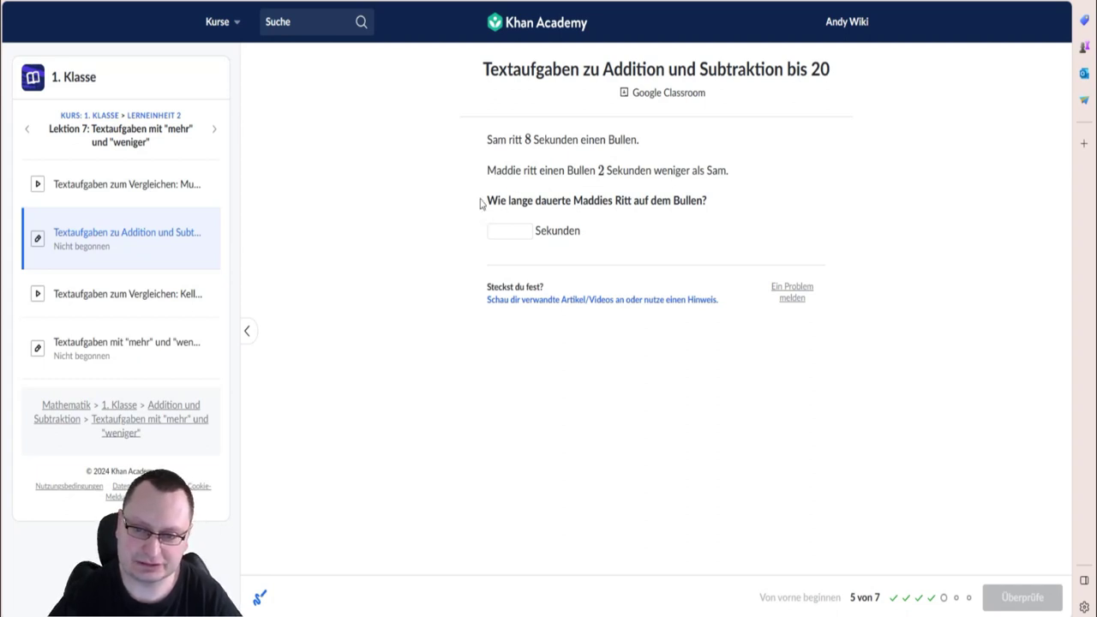
Answer the fifth problem about the bull ride with 6 Sekunden, check it and continue to the sixth.
{"action": "left_click", "coordinate": [509, 231]}
{"action": "type", "text": "6"}
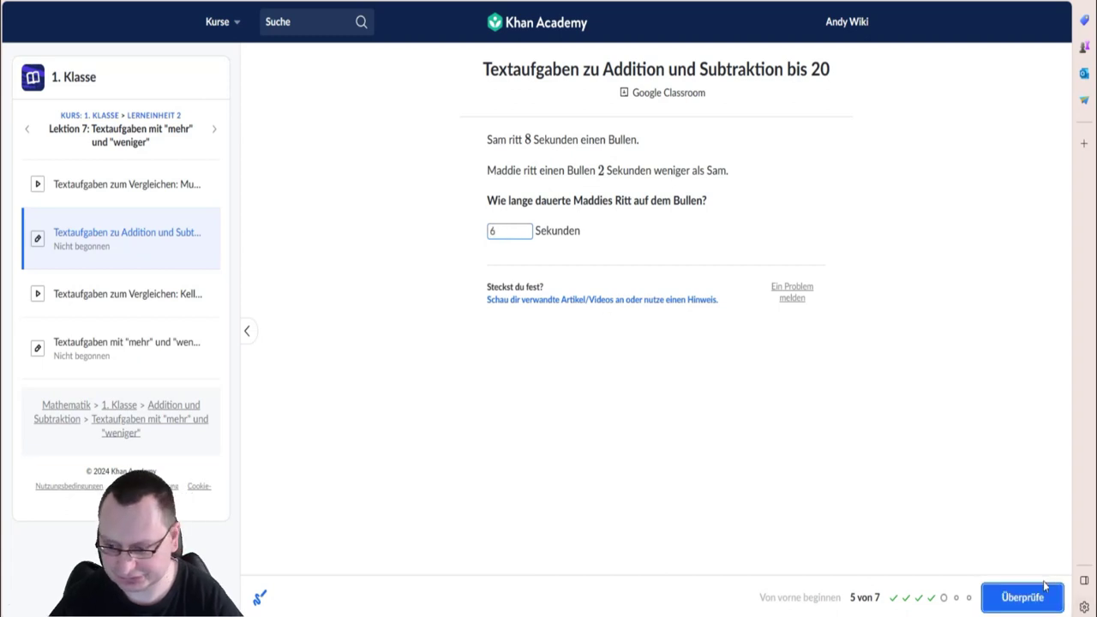
{"action": "left_click", "coordinate": [1021, 597]}
{"action": "left_click", "coordinate": [1013, 600]}
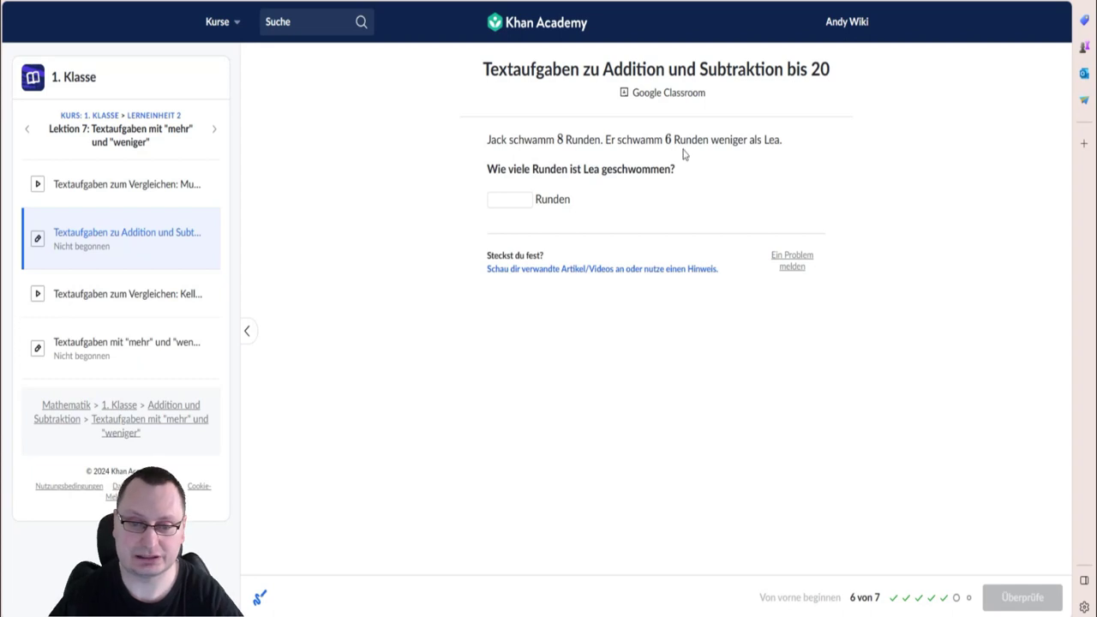
Answer the sixth problem about the swimming laps with 14 Runden, check it and continue to the seventh.
{"action": "left_click", "coordinate": [502, 197]}
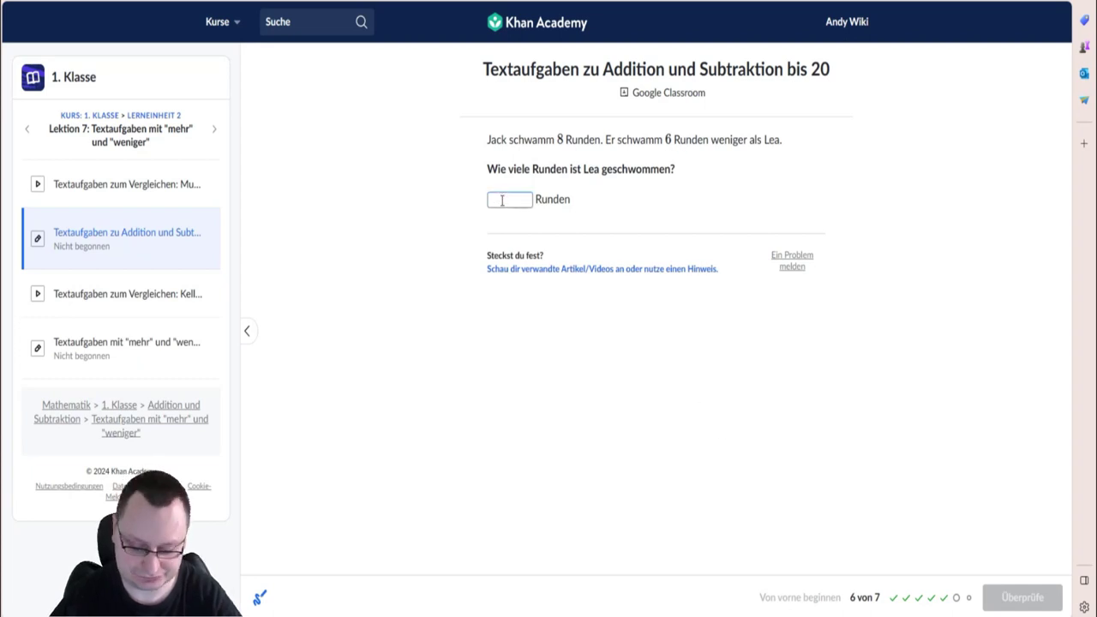
{"action": "type", "text": "14"}
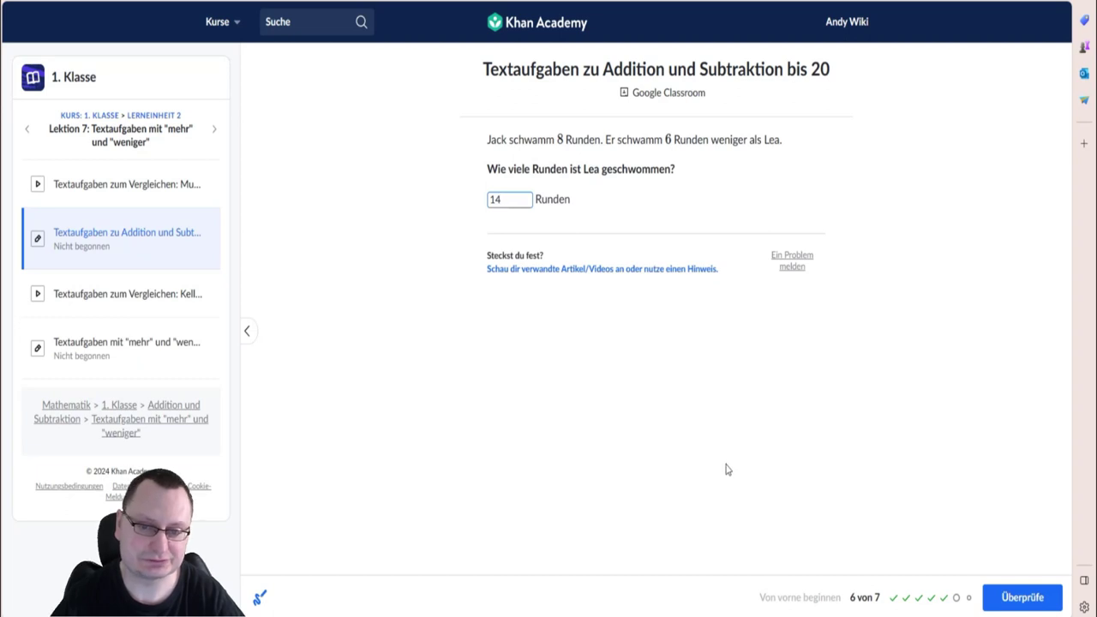
{"action": "key", "text": "Return"}
{"action": "key", "text": "Return"}
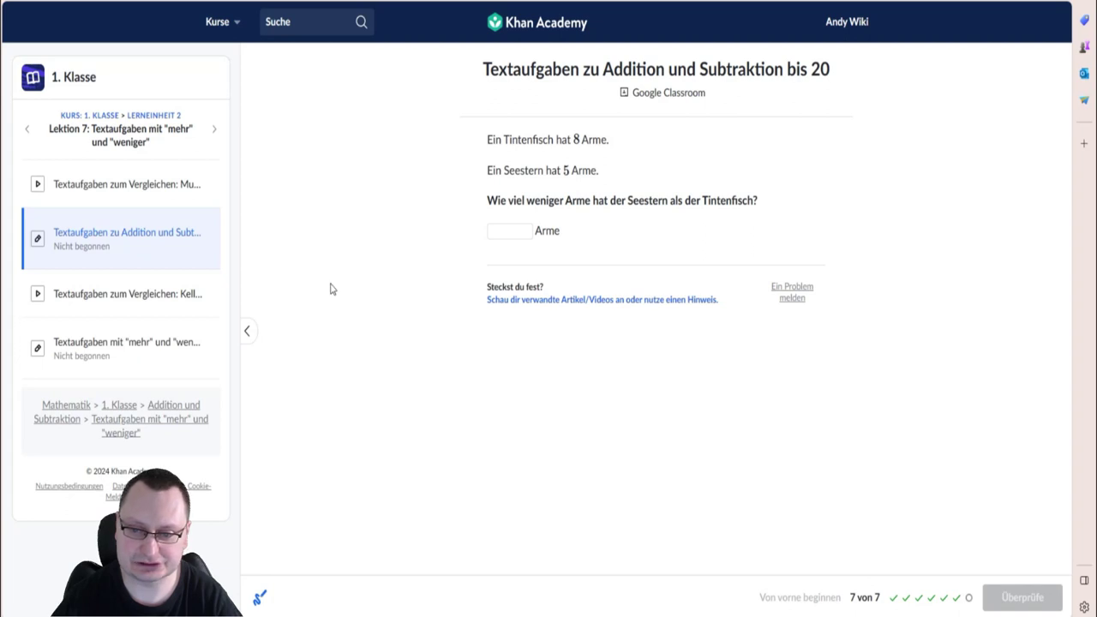
Answer the seventh problem about the starfish and the octopus with 3 Arme, check it and show the exercise summary.
{"action": "left_click", "coordinate": [509, 230]}
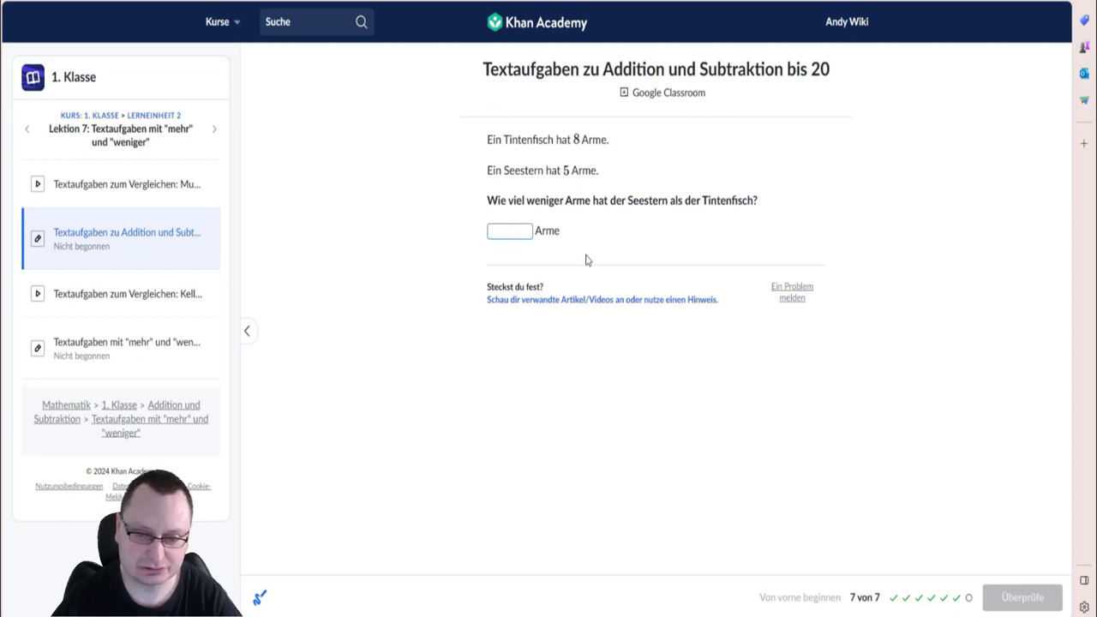
{"action": "type", "text": "3"}
{"action": "left_click", "coordinate": [1059, 594]}
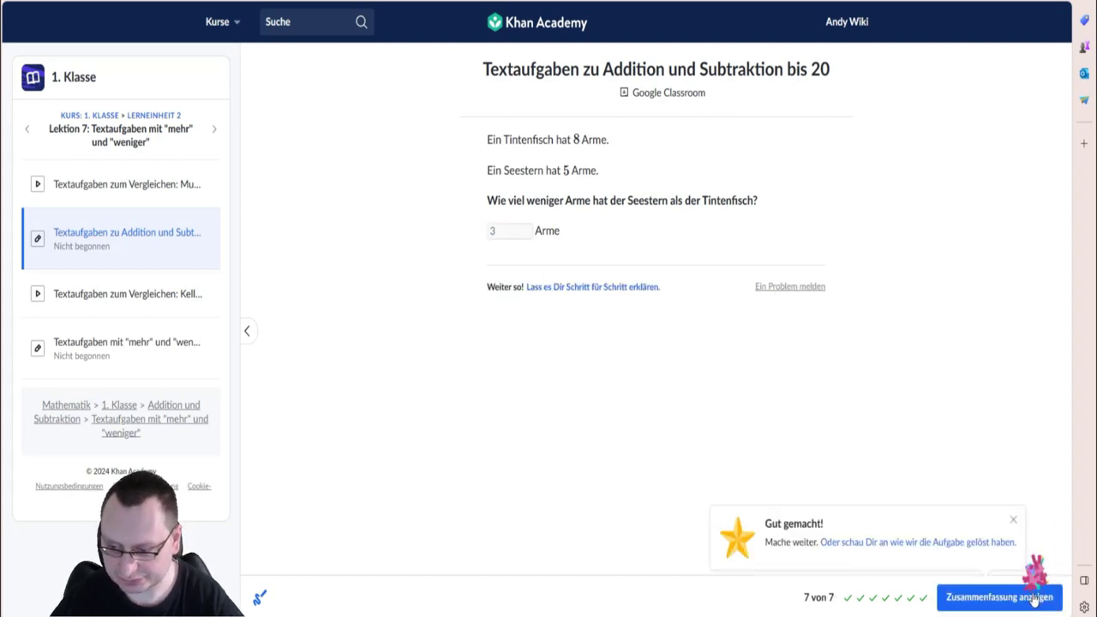
{"action": "left_click", "coordinate": [1053, 596]}
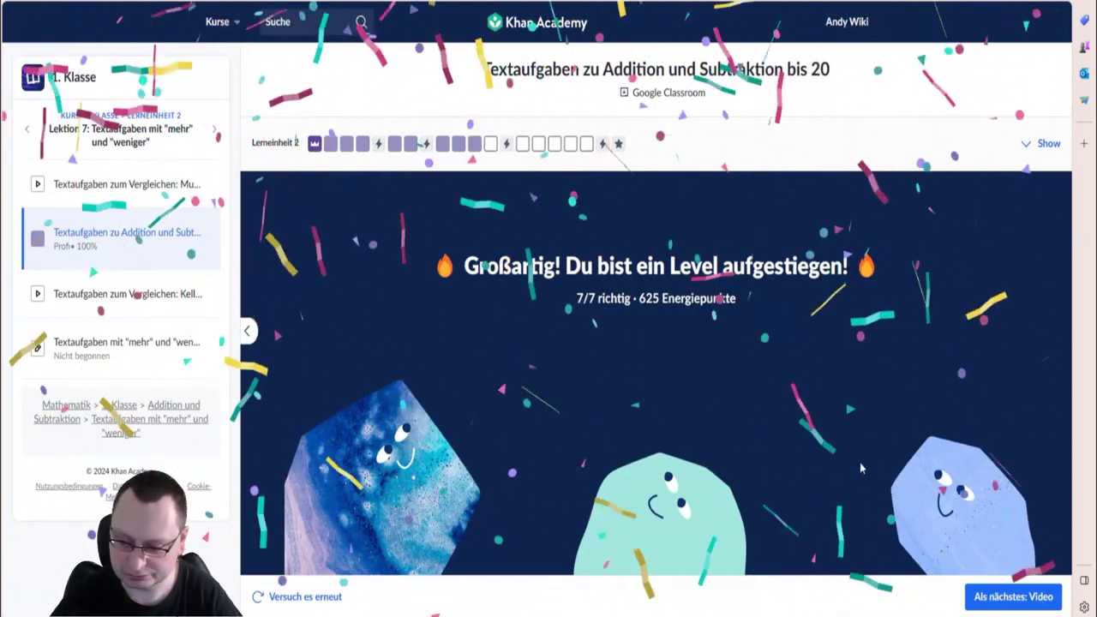
Pass over the Kellerasseln video and start the exercise Textaufgaben mit "mehr" und "weniger" 2.
{"action": "left_click", "coordinate": [990, 603]}
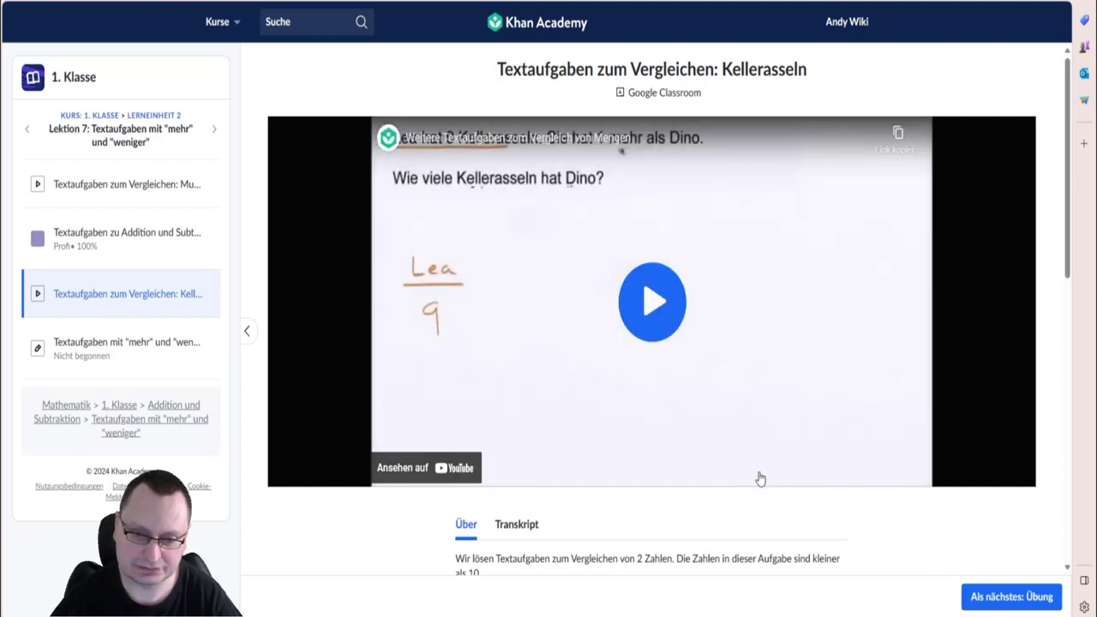
{"action": "left_click", "coordinate": [992, 603]}
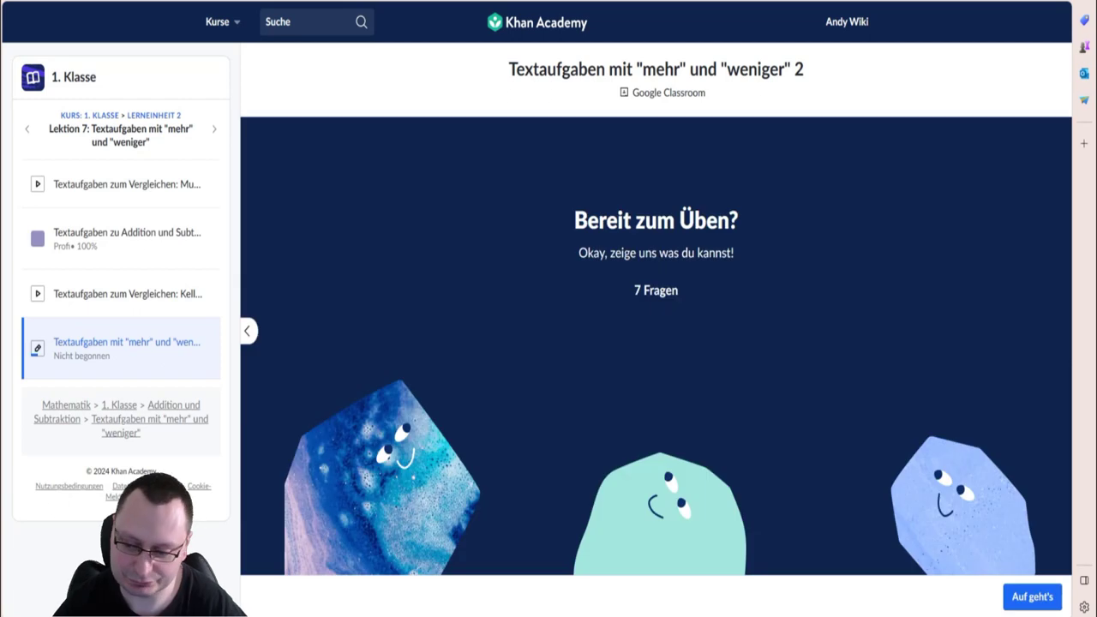
{"action": "left_click", "coordinate": [1024, 604]}
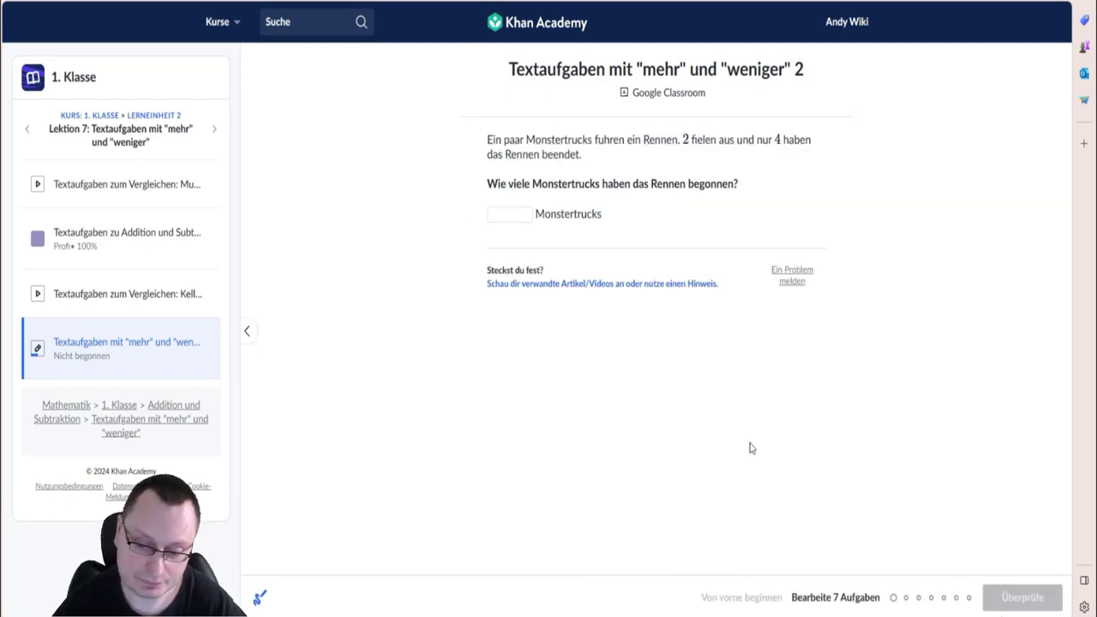
Answer the first problem about the race with 6 Monstertrucks and check it.
{"action": "left_click", "coordinate": [501, 216]}
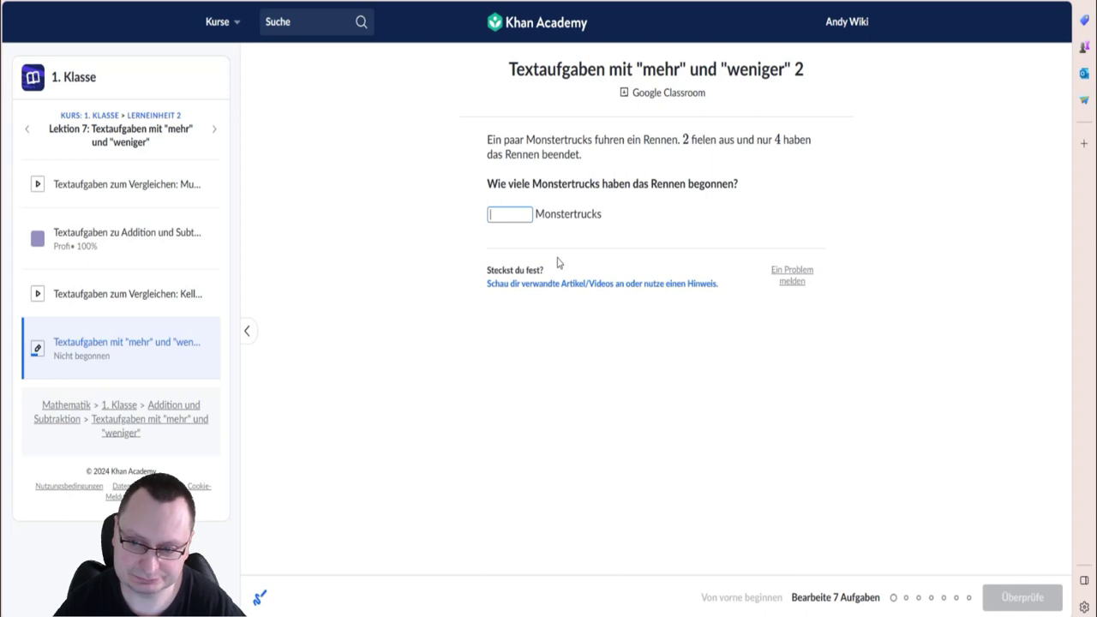
{"action": "type", "text": "6"}
{"action": "left_click", "coordinate": [996, 603]}
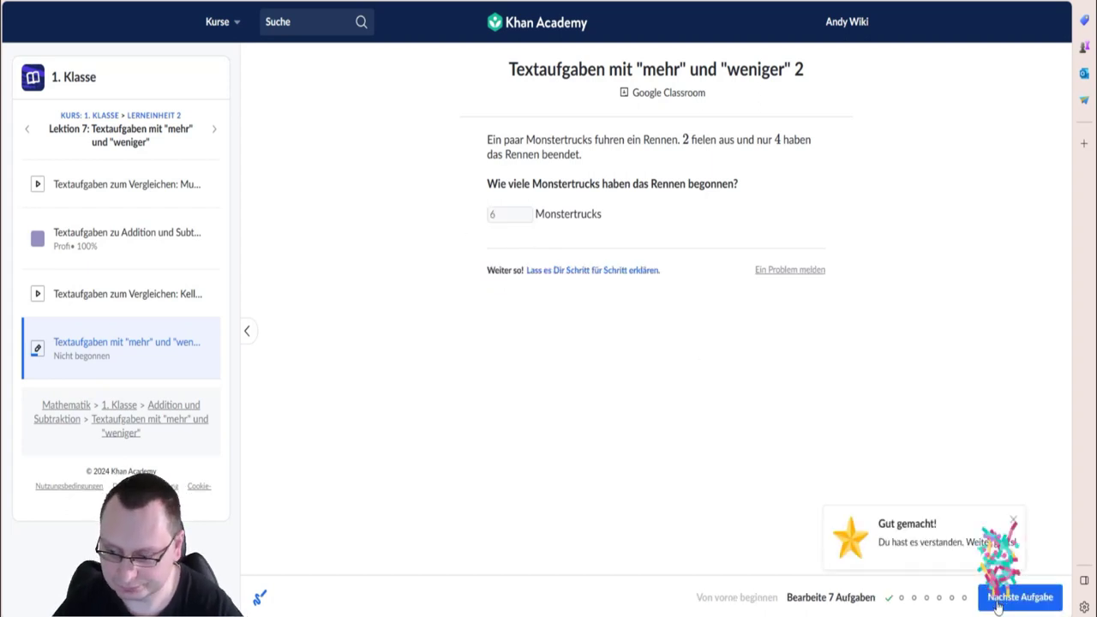
Move on to the second problem about the songs on the CD, answer it with 13 Songs, check it and continue to the third.
{"action": "left_click", "coordinate": [1001, 600]}
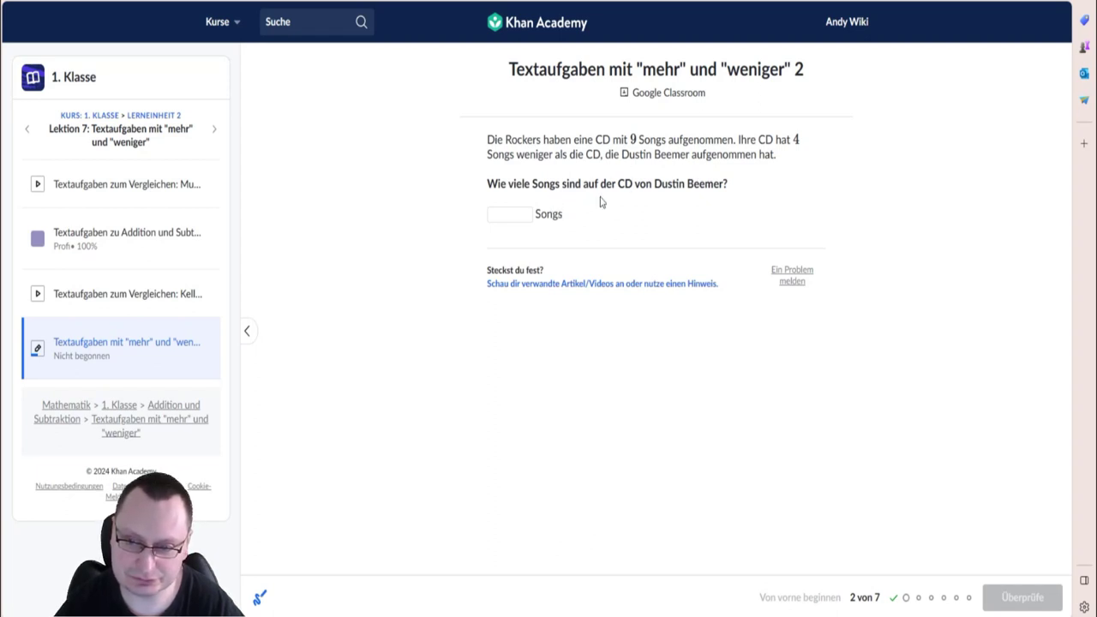
{"action": "left_click", "coordinate": [520, 212]}
{"action": "type", "text": "13"}
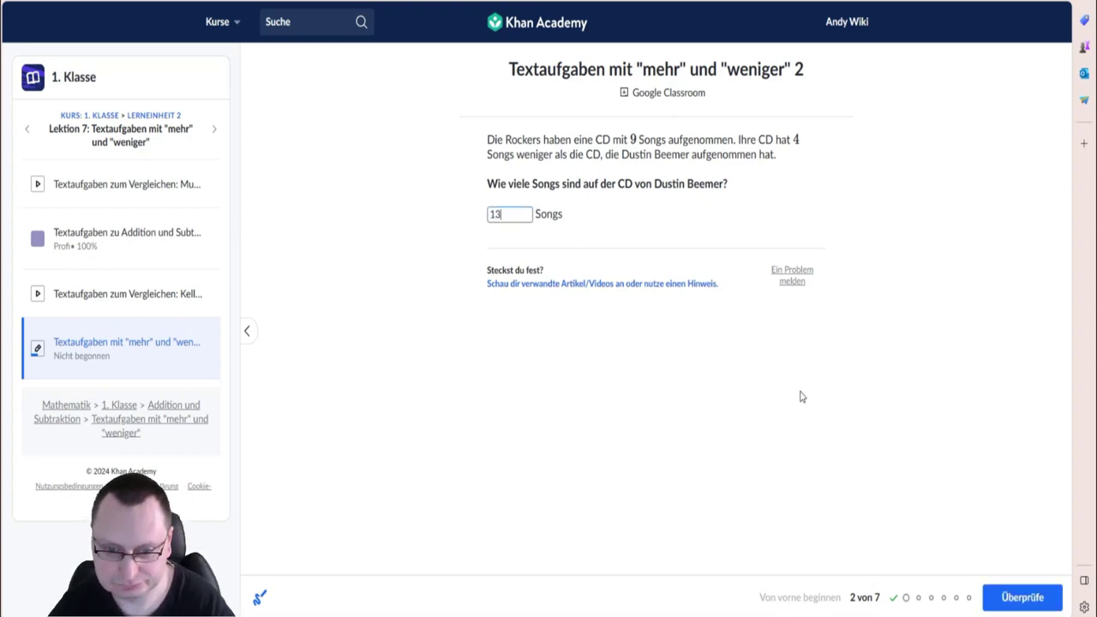
{"action": "left_click", "coordinate": [1023, 588]}
{"action": "left_click", "coordinate": [1013, 597]}
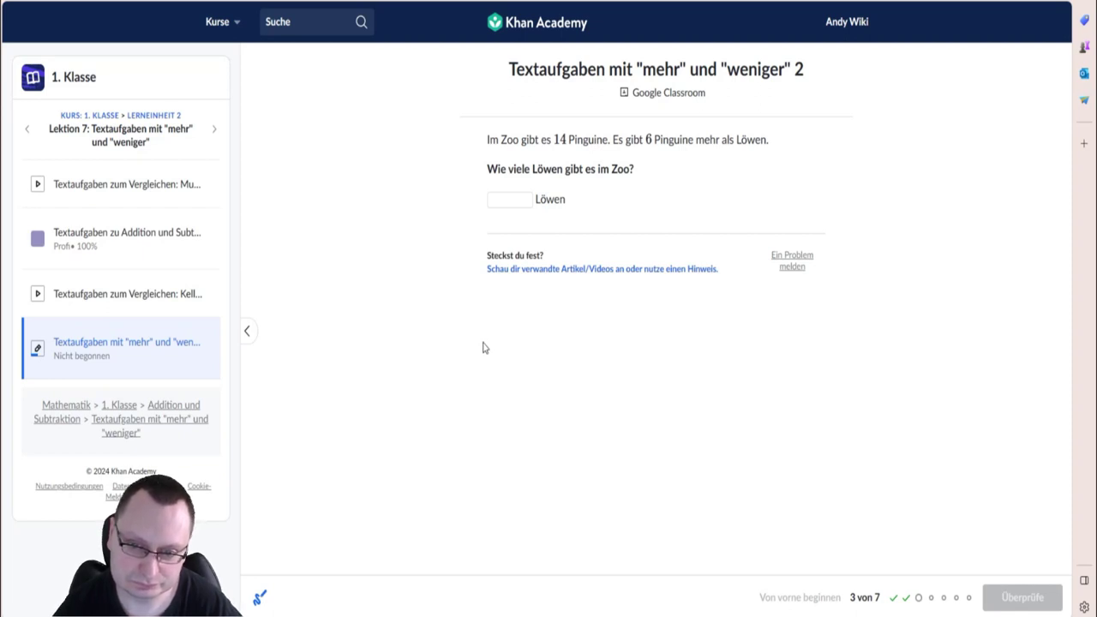
Answer the third problem about the penguins and lions in the zoo with 8 Löwen, check it and continue to the fourth.
{"action": "left_click", "coordinate": [505, 199]}
{"action": "type", "text": "8"}
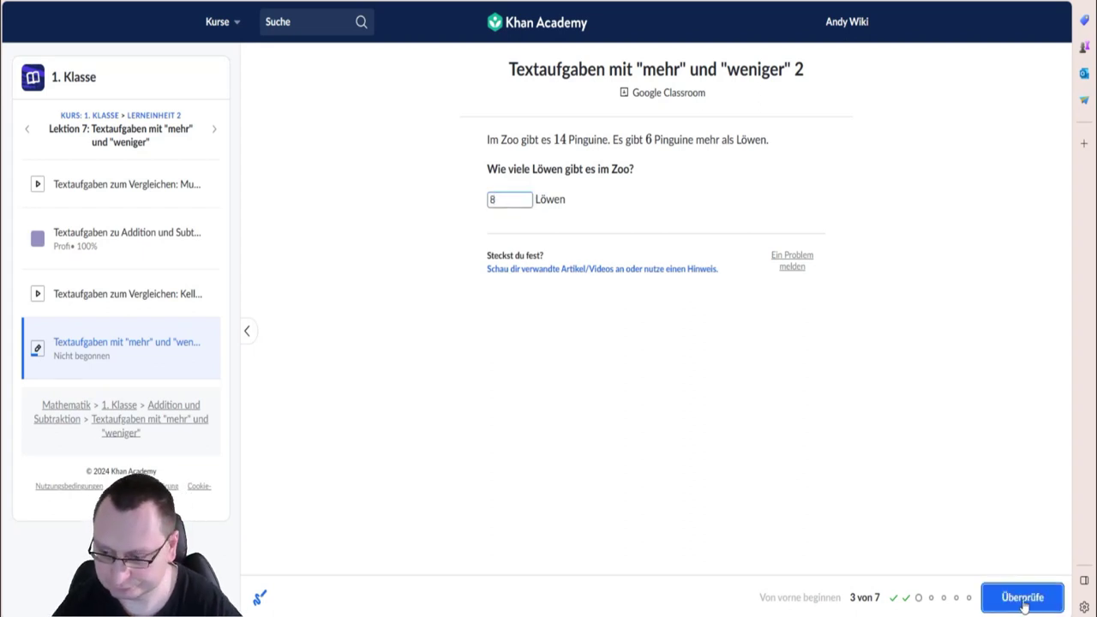
{"action": "left_click", "coordinate": [1022, 597]}
{"action": "left_click", "coordinate": [1022, 598]}
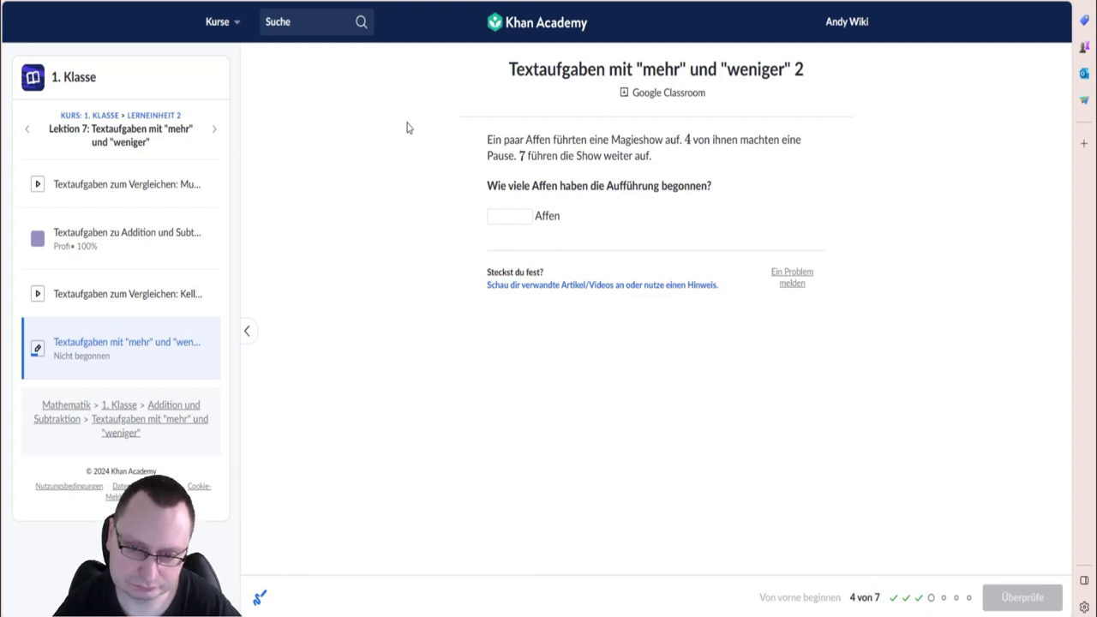
Answer the fourth problem about the magic show with 11 Affen, check it and continue to the fifth.
{"action": "left_click", "coordinate": [504, 216]}
{"action": "type", "text": "11"}
{"action": "key", "text": "Return"}
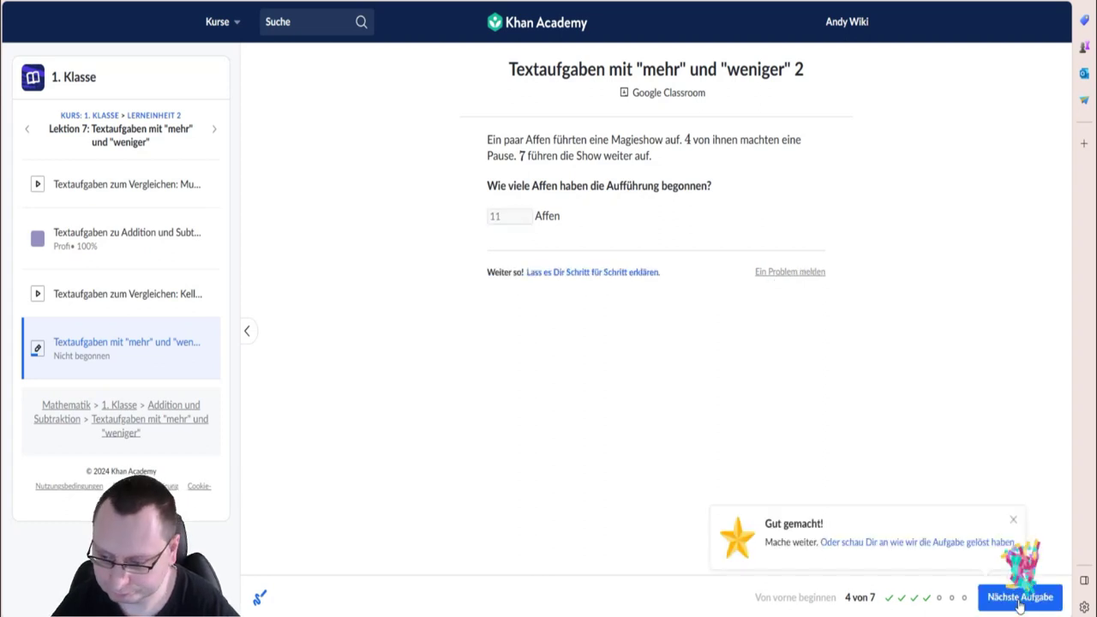
{"action": "key", "text": "Return"}
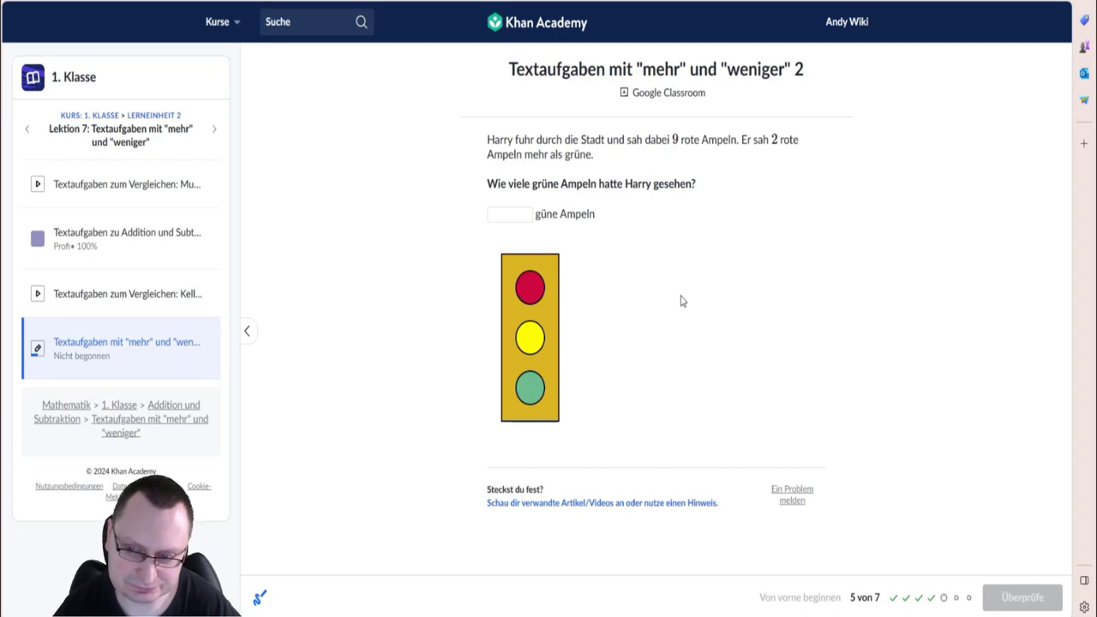
Answer the fifth problem about the red and green traffic lights with 7, check it and continue to the sixth.
{"action": "left_click", "coordinate": [498, 212]}
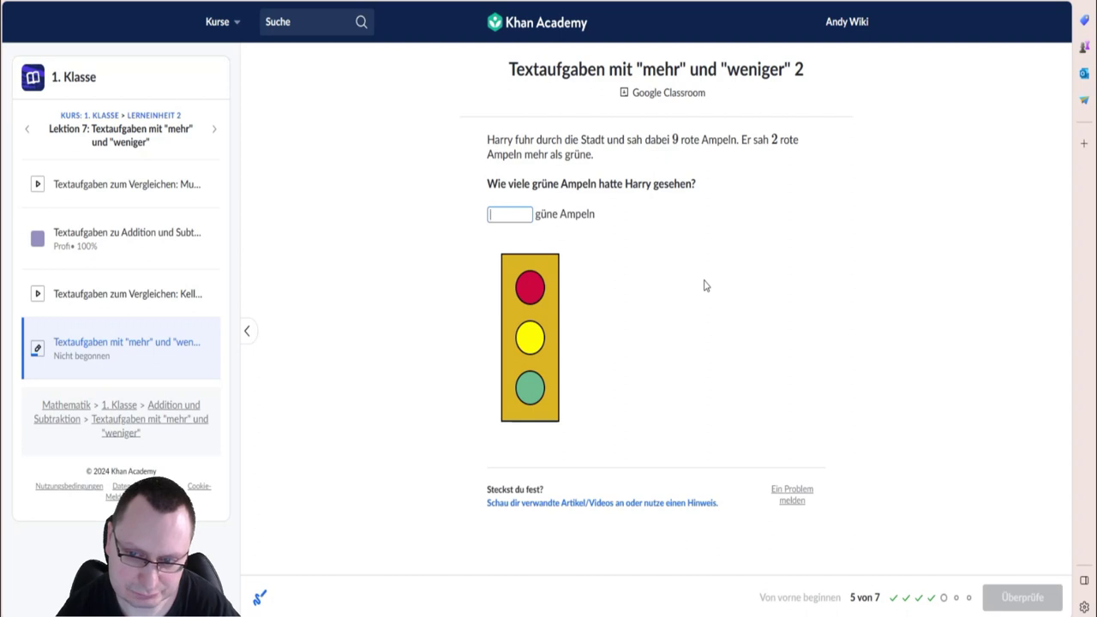
{"action": "type", "text": "7"}
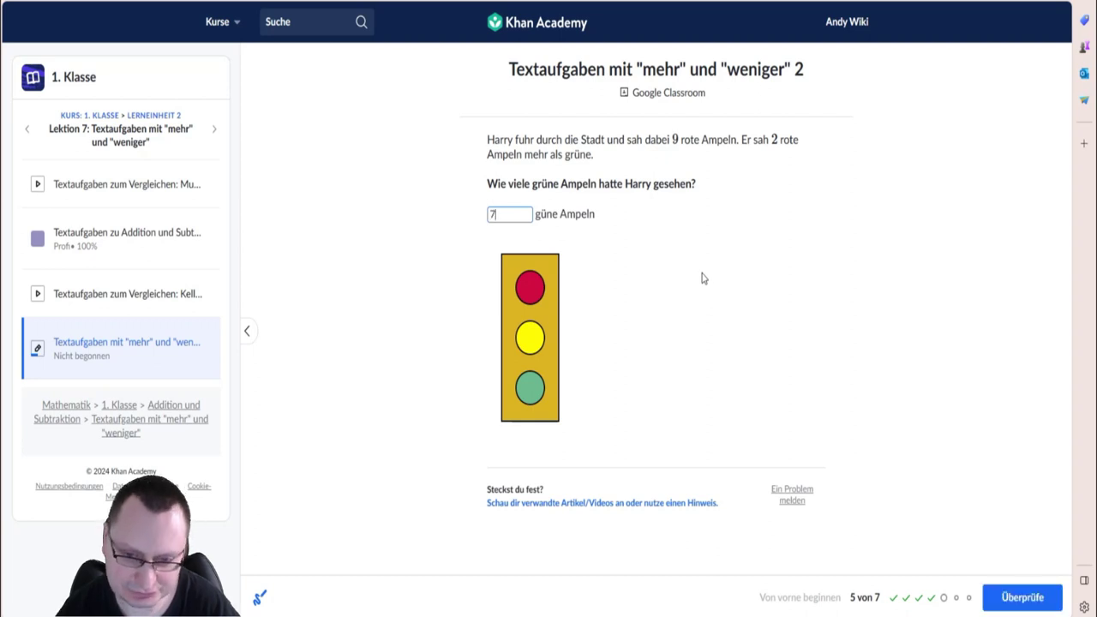
{"action": "left_click", "coordinate": [1011, 604]}
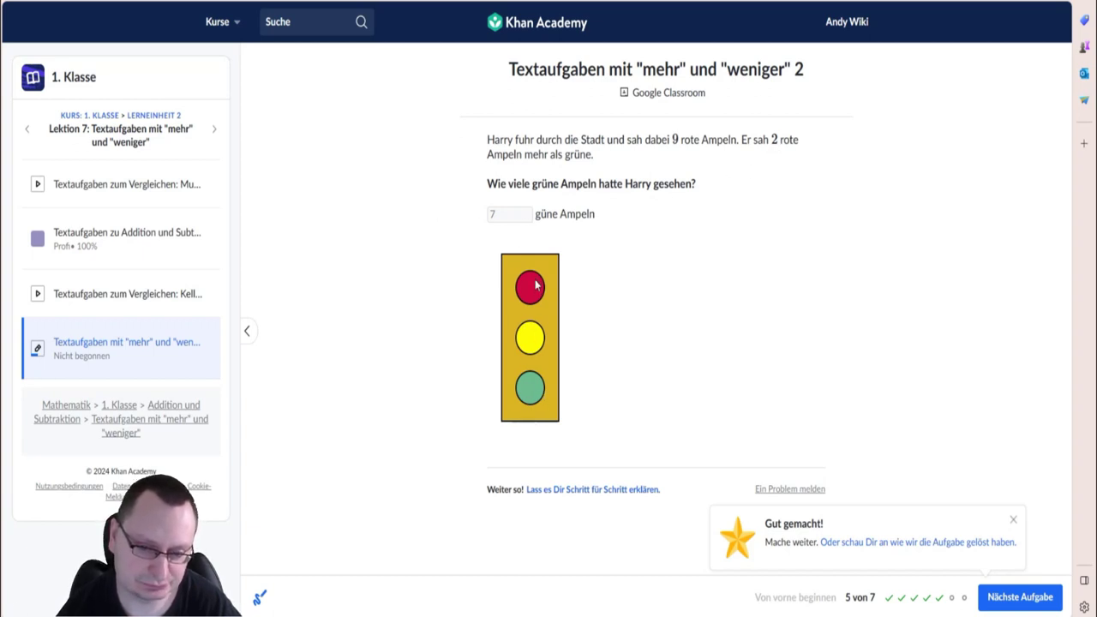
{"action": "left_click", "coordinate": [1041, 595]}
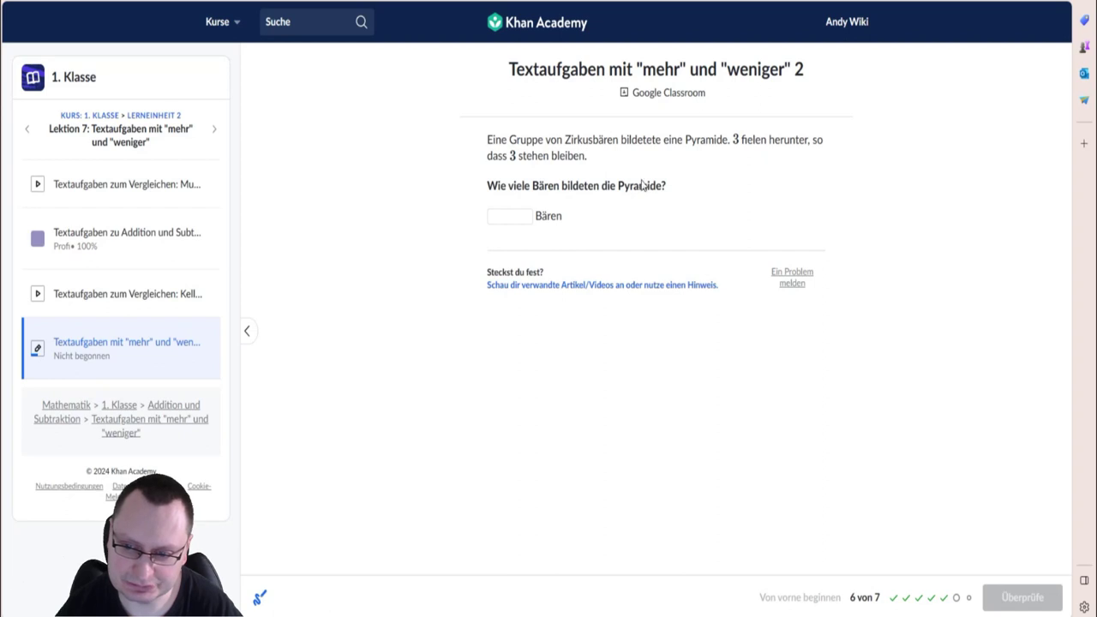
Answer the sixth problem about the circus bears' pyramid with 6 Bären, check it and continue to the seventh.
{"action": "left_click", "coordinate": [505, 217]}
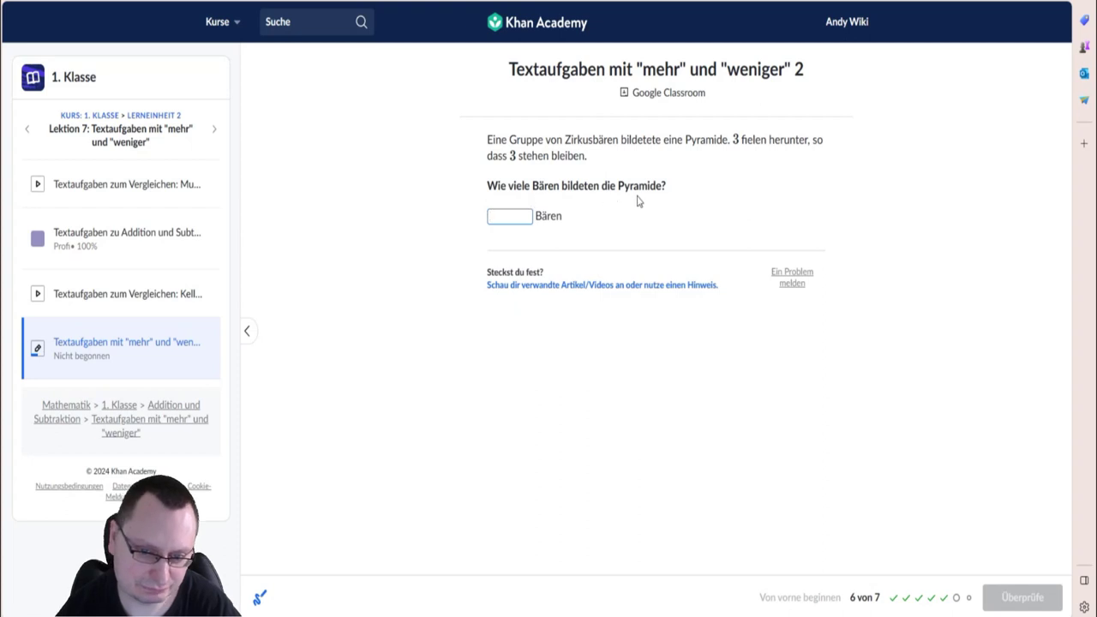
{"action": "type", "text": "6"}
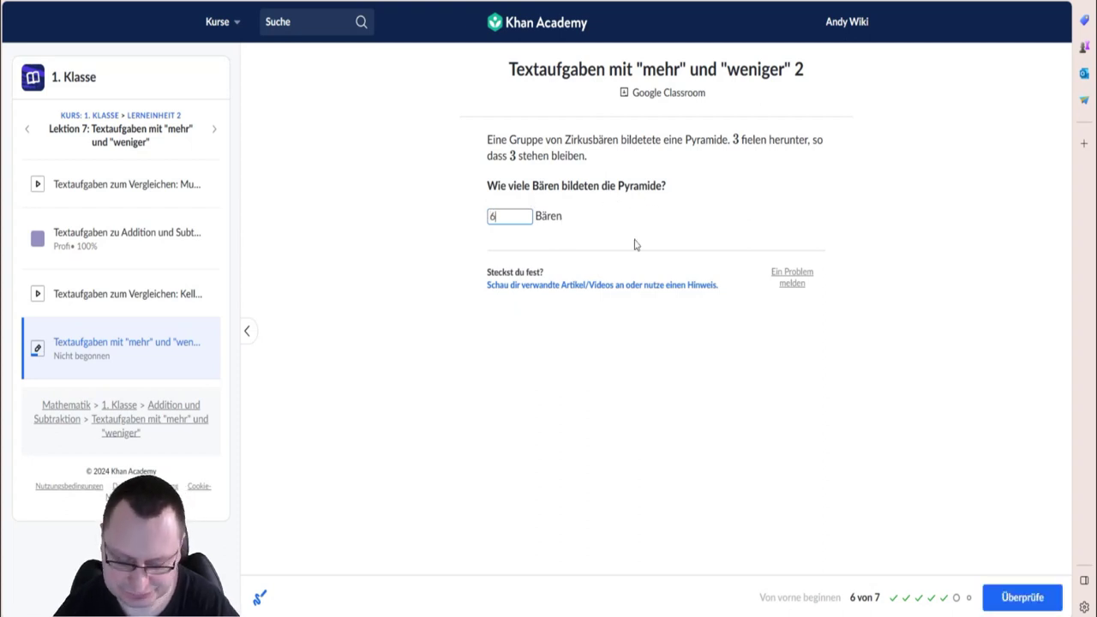
{"action": "left_click", "coordinate": [1022, 597]}
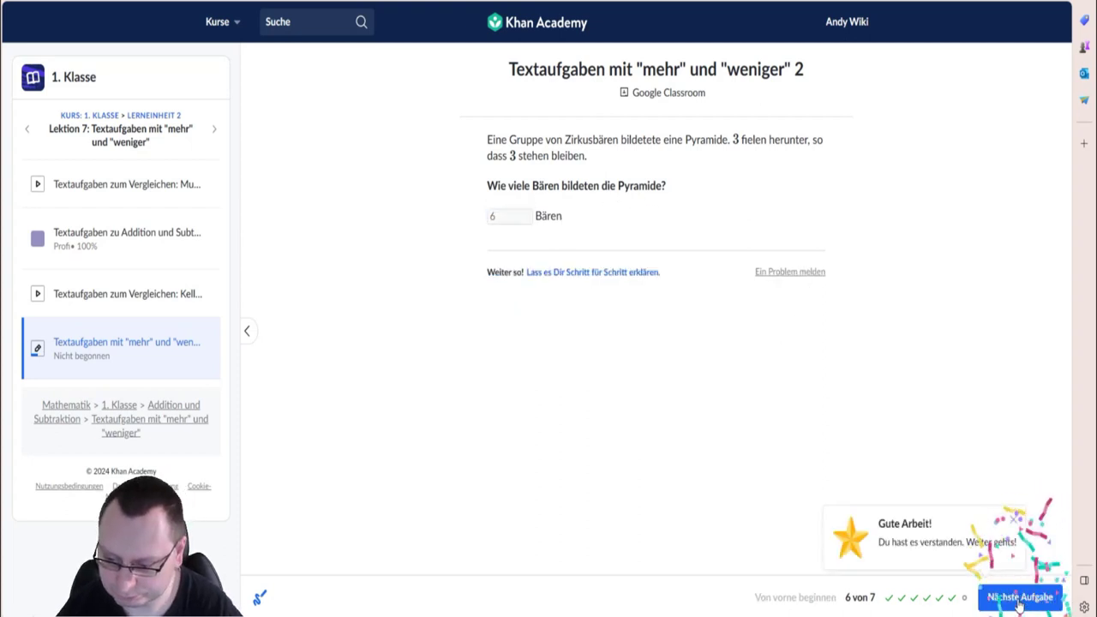
{"action": "left_click", "coordinate": [1019, 600]}
Answer the seventh problem about the red fox's weight with 5 Kilogramm, check it and show the exercise summary.
{"action": "left_click", "coordinate": [513, 222]}
{"action": "type", "text": "5"}
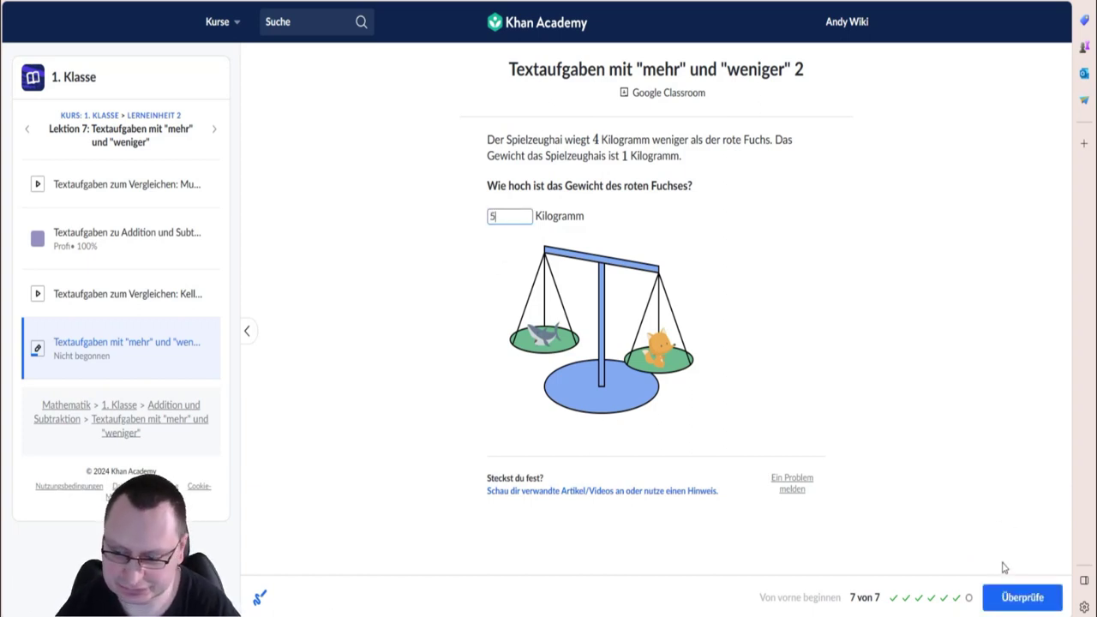
{"action": "left_click", "coordinate": [1009, 597]}
{"action": "left_click", "coordinate": [1004, 597]}
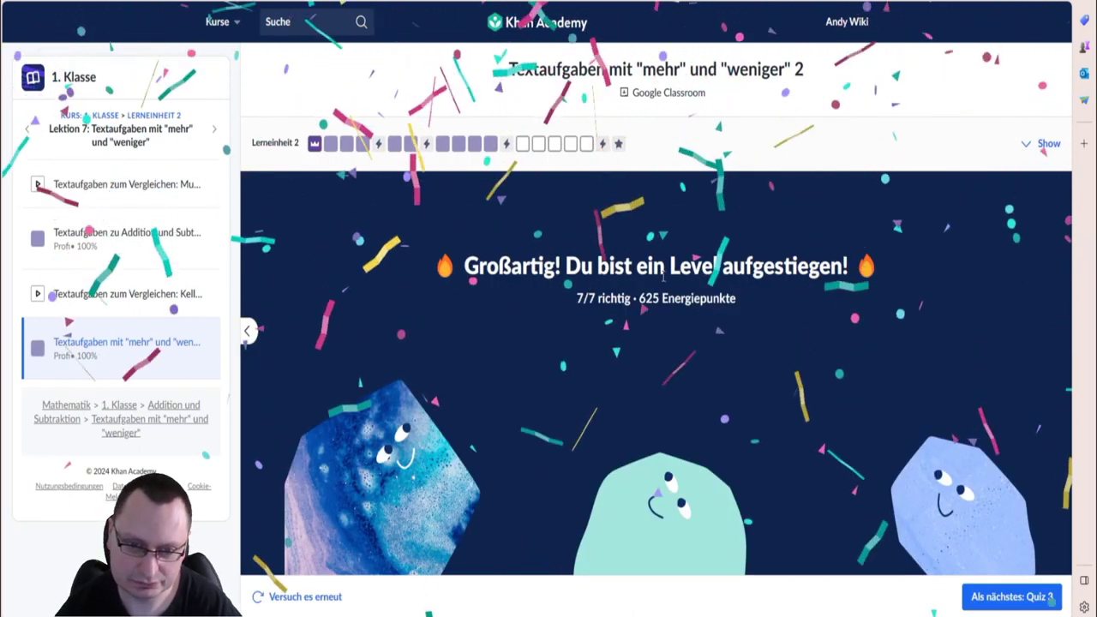
Proceed from the exercise summary to Test 3 on Addition und Subtraktion and start it.
{"action": "mouse_move", "coordinate": [492, 146]}
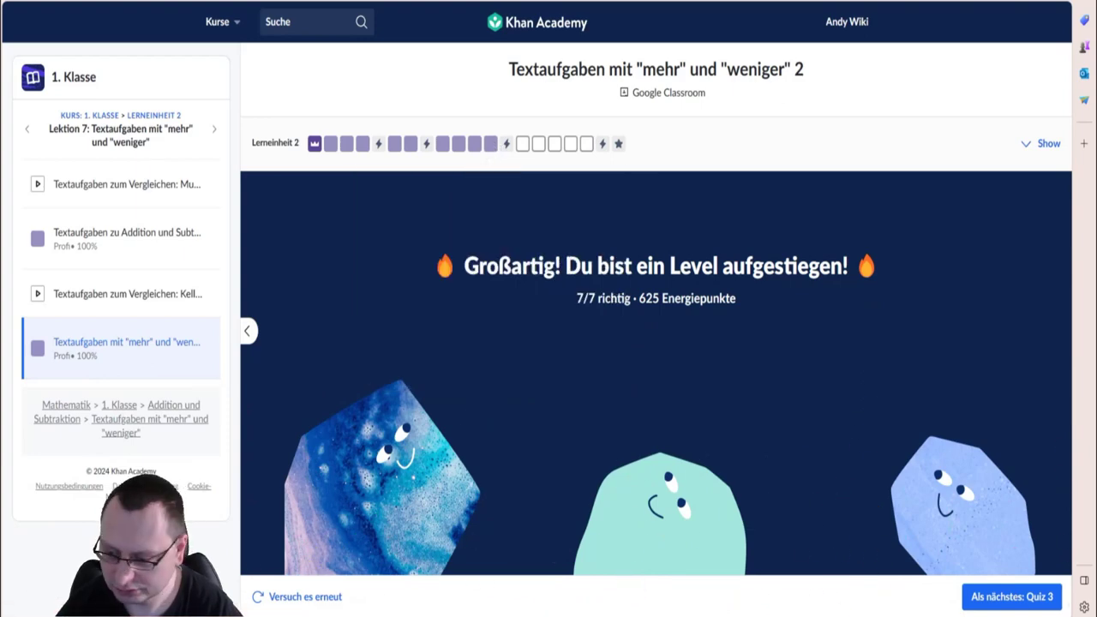
{"action": "left_click", "coordinate": [1001, 597]}
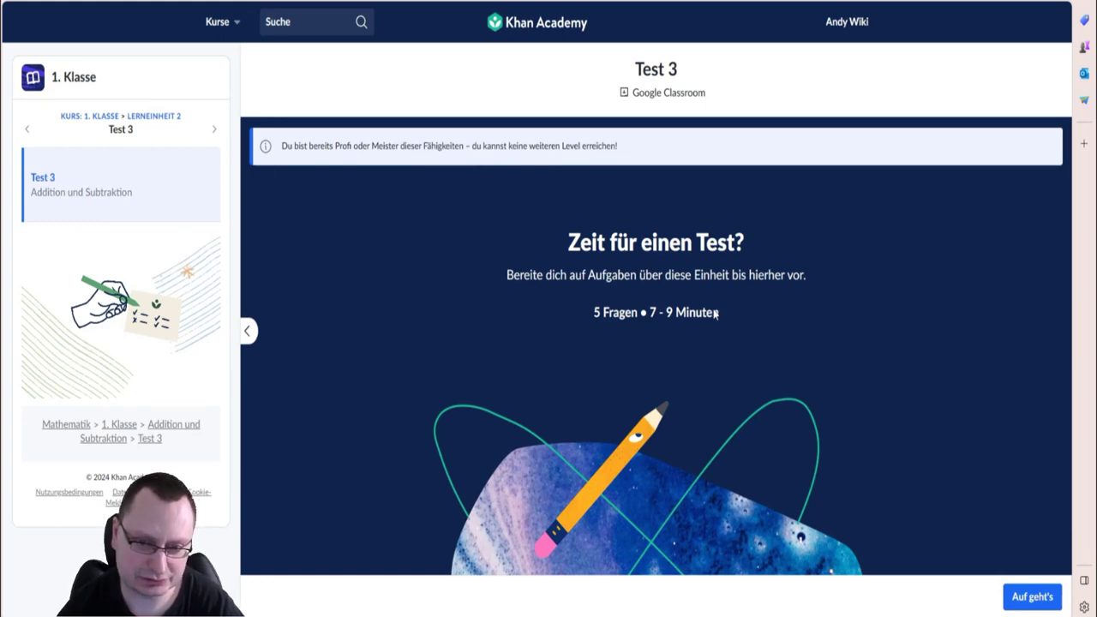
{"action": "left_click", "coordinate": [1017, 597]}
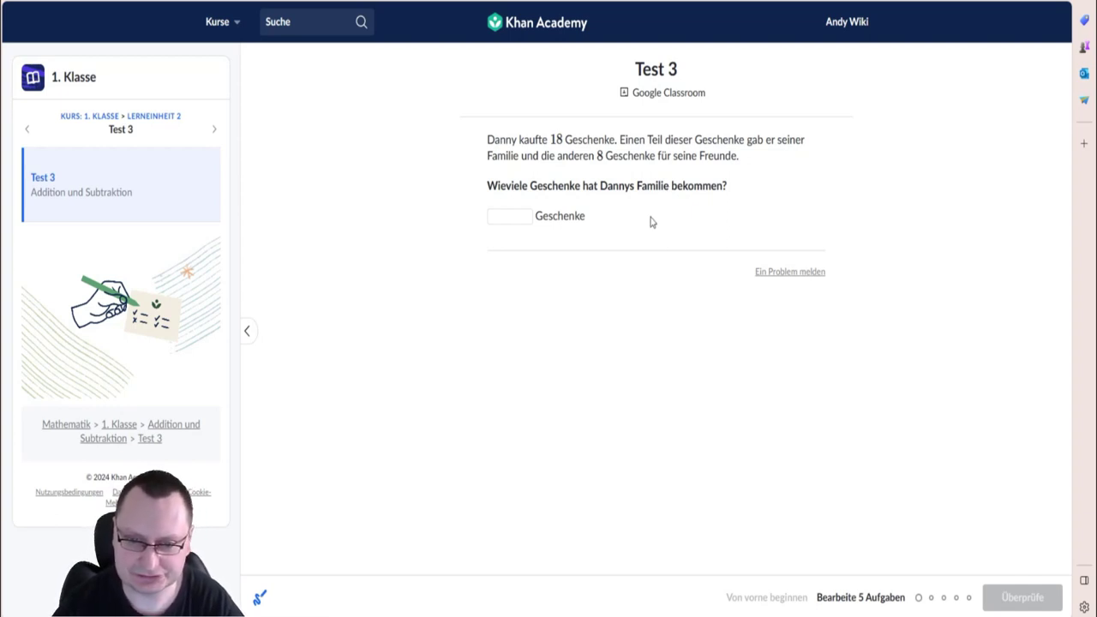
Answer the first test question about the presents for the family with 10 Geschenke, check it and continue to the second.
{"action": "left_click", "coordinate": [509, 214]}
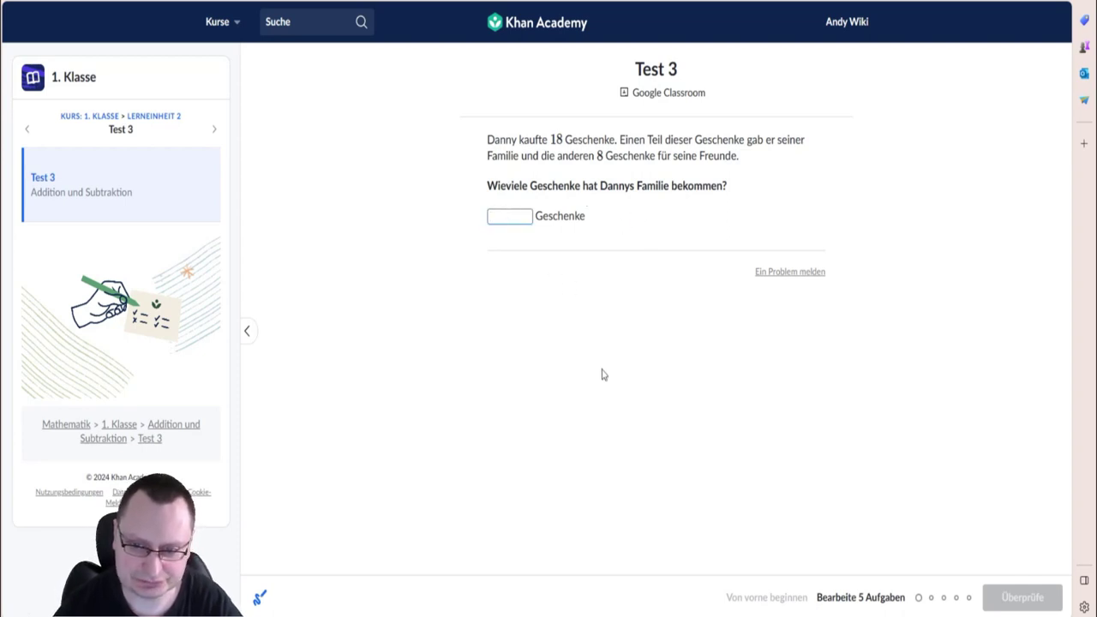
{"action": "type", "text": "10"}
{"action": "left_click", "coordinate": [1028, 597]}
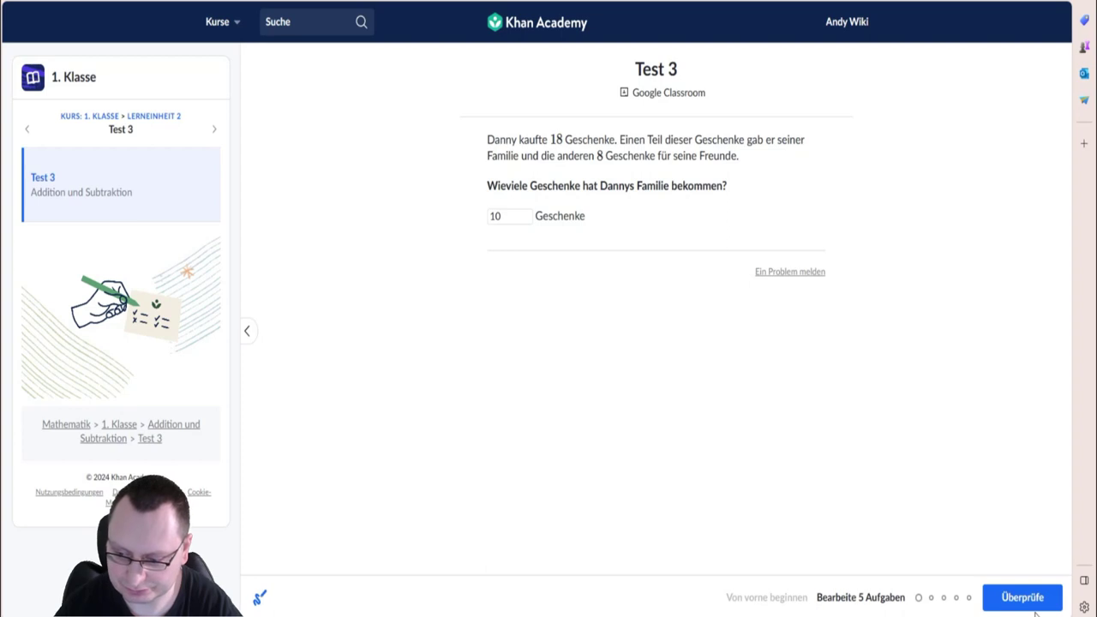
{"action": "left_click", "coordinate": [1025, 597]}
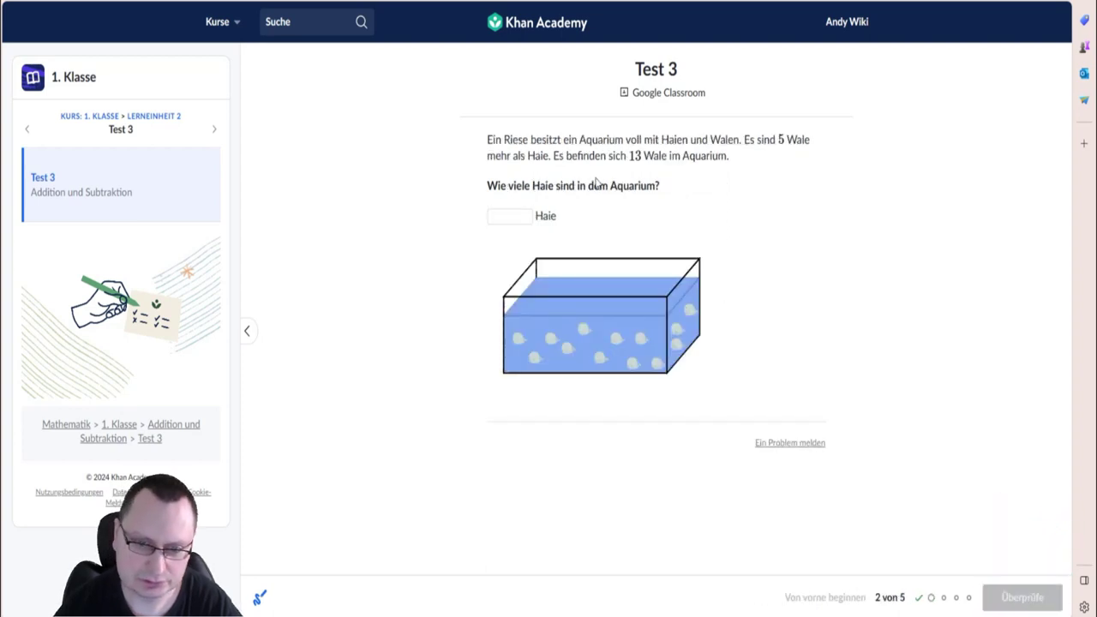
Answer the second test question about the giant's aquarium with 8 Haie, check it and continue to the third.
{"action": "left_click", "coordinate": [504, 217]}
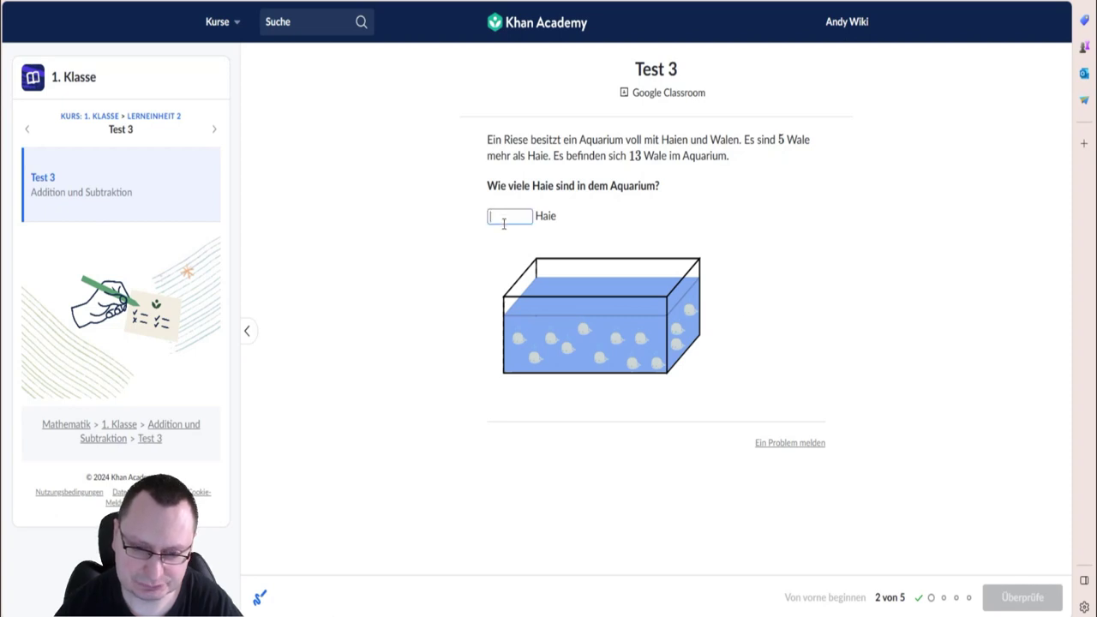
{"action": "type", "text": "8"}
{"action": "left_click", "coordinate": [1022, 597]}
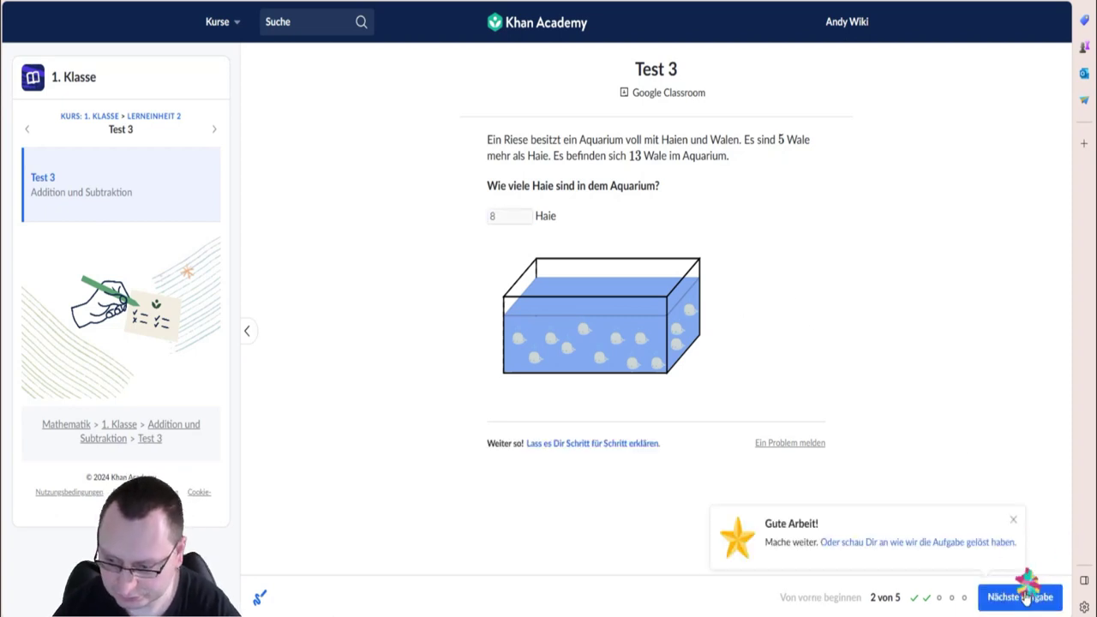
{"action": "left_click", "coordinate": [1022, 597]}
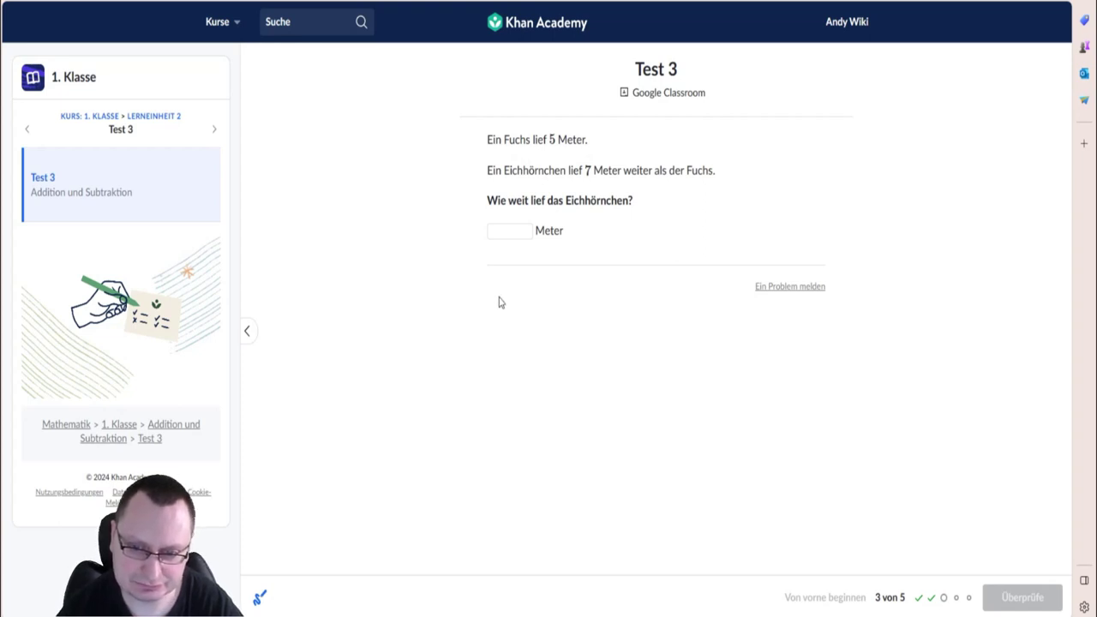
Answer the third test question about how far the squirrel ran with 12 Meter, check it and continue to the fourth.
{"action": "left_click", "coordinate": [520, 225]}
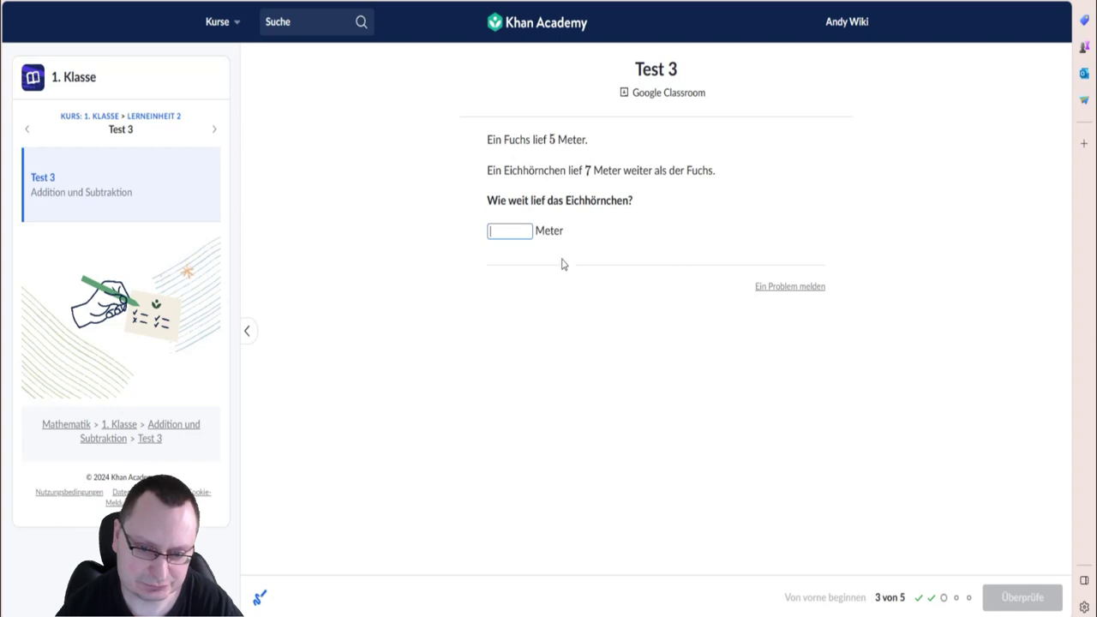
{"action": "type", "text": "12"}
{"action": "key", "text": "Return"}
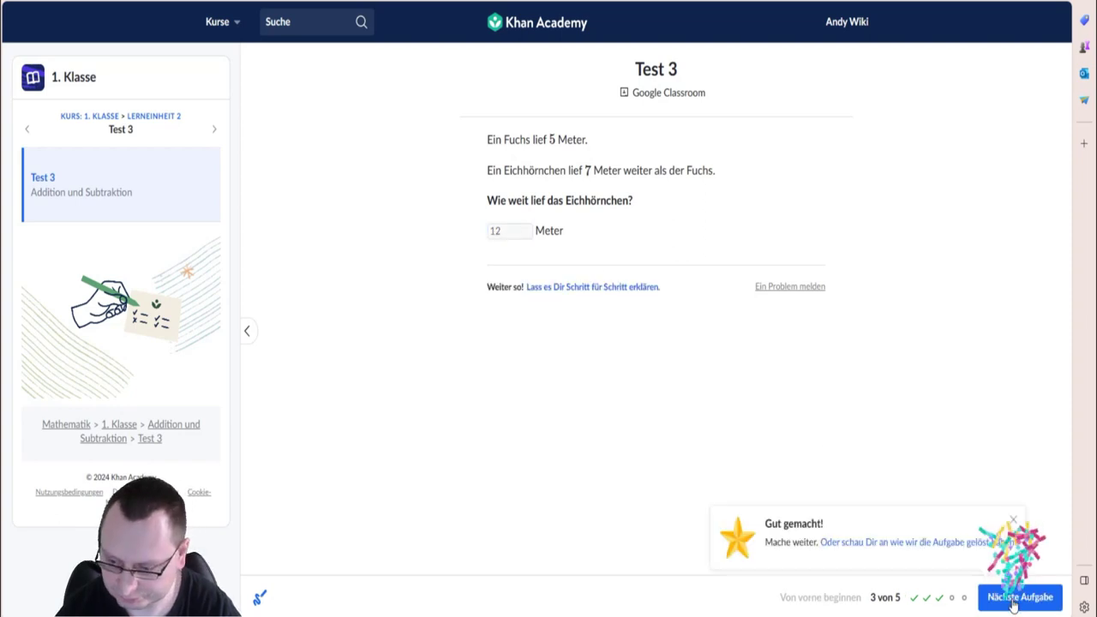
{"action": "key", "text": "Return"}
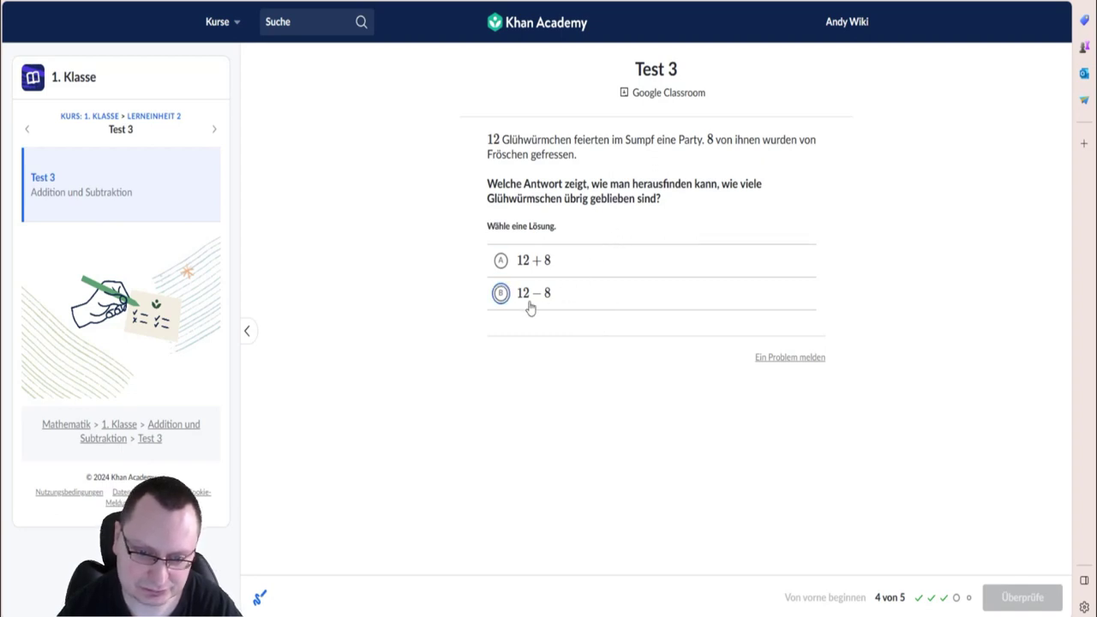
Choose 12 − 8 as the answer to the fourth test question about the glowworms, check it and continue to the fifth.
{"action": "left_click", "coordinate": [500, 294]}
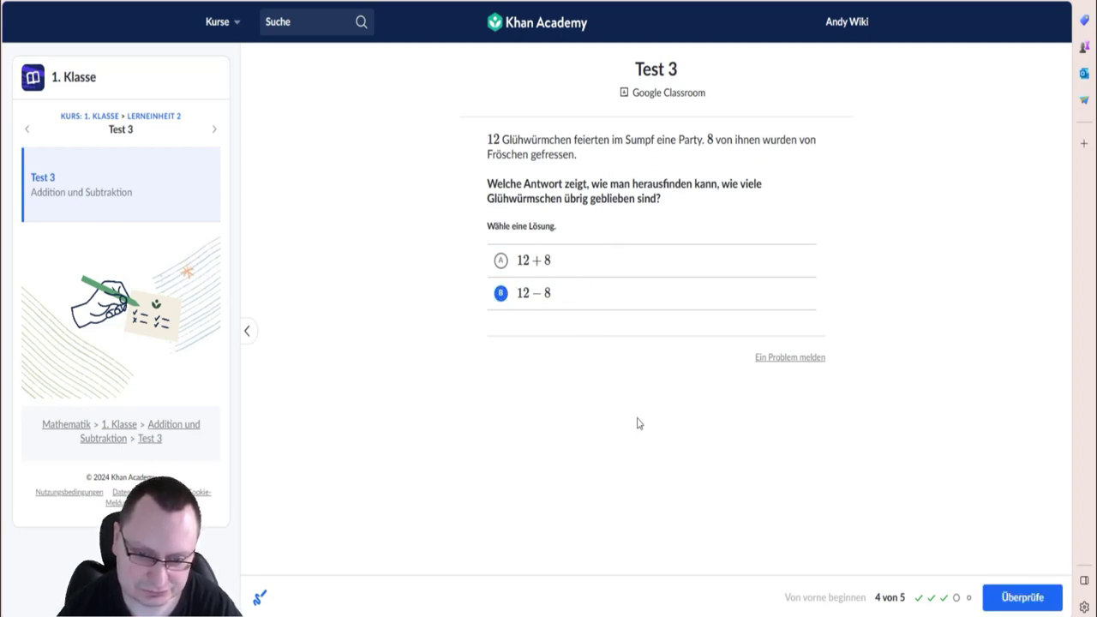
{"action": "left_click", "coordinate": [998, 596]}
{"action": "left_click", "coordinate": [1011, 597]}
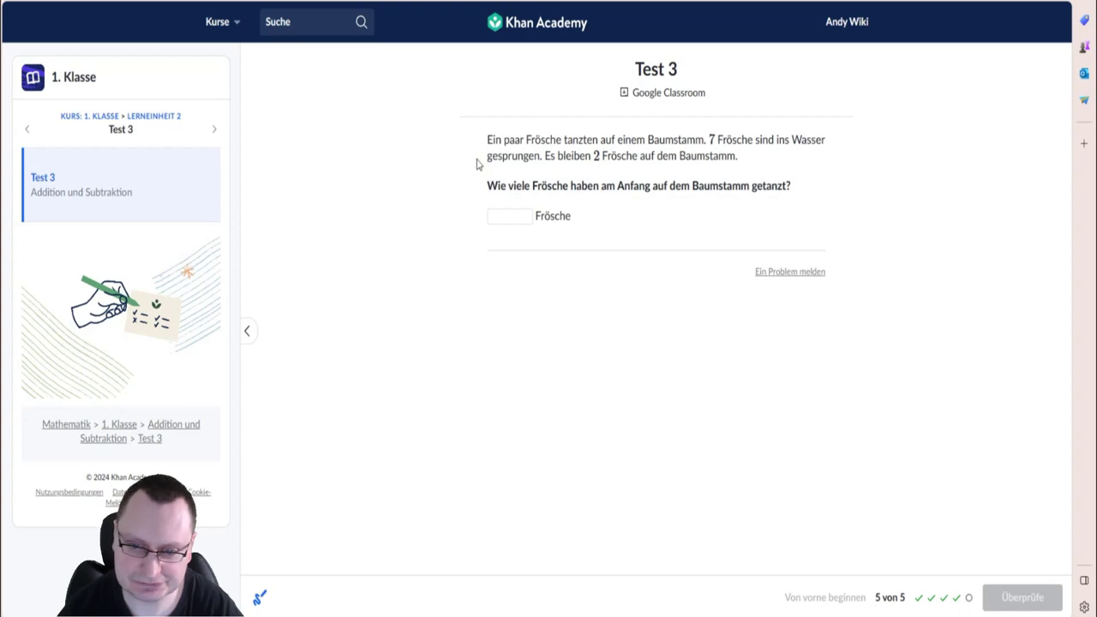
Answer the fifth test question about the dancing frogs with 9 Frösche, check it and show the test summary.
{"action": "left_click", "coordinate": [506, 218]}
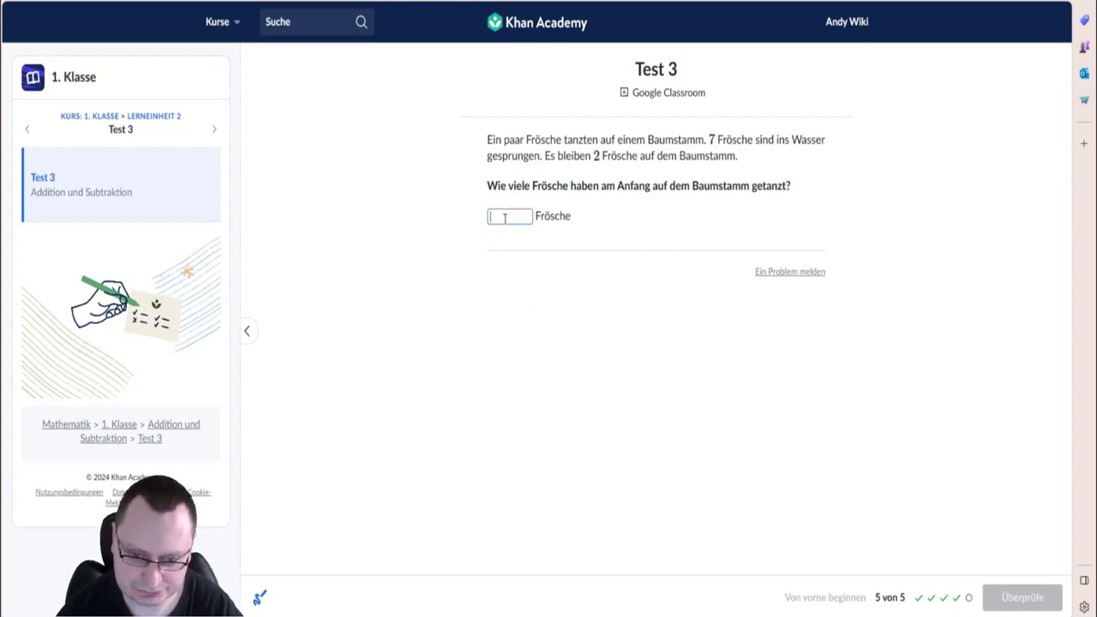
{"action": "type", "text": "9"}
{"action": "left_click", "coordinate": [1004, 607]}
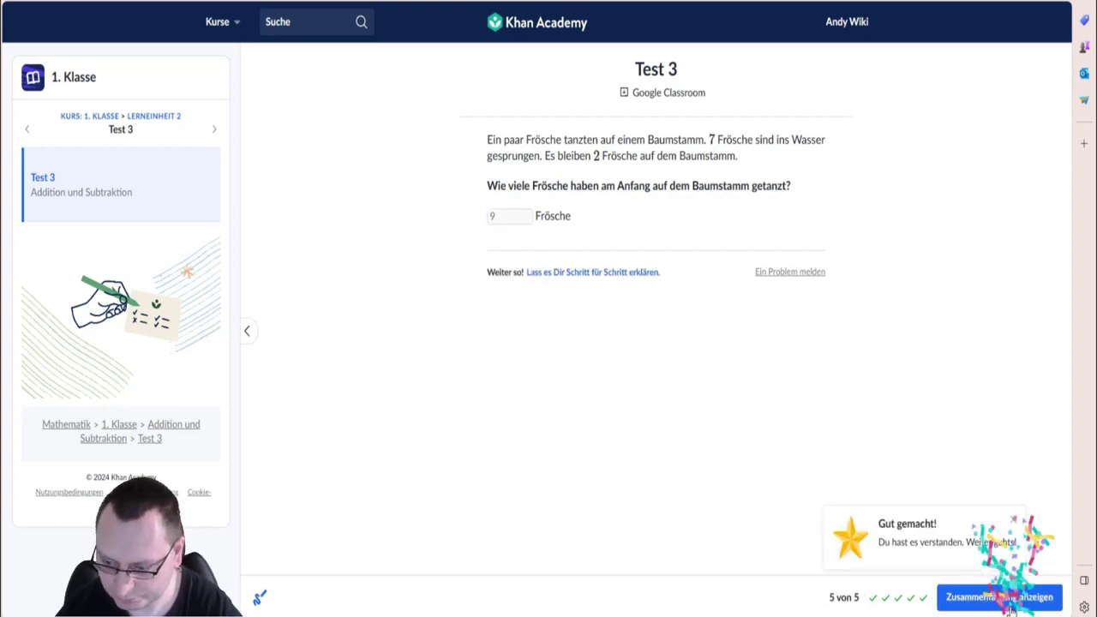
{"action": "left_click", "coordinate": [996, 602]}
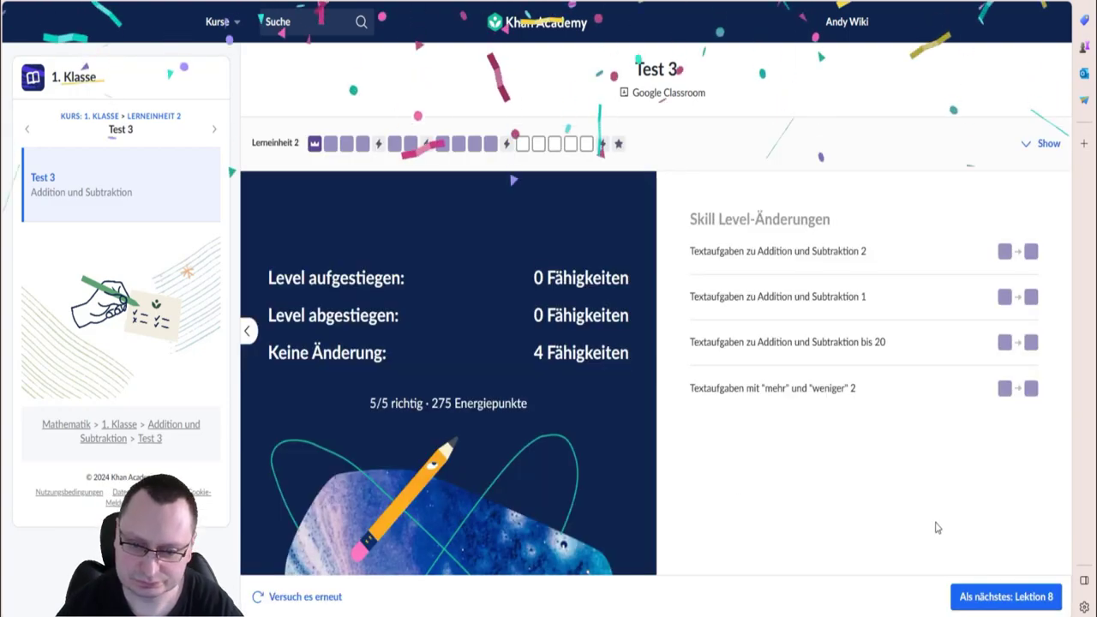
Go on to Lektion 8 and pass over the video Addition von 1 im Vergleich zur Addition von 10 to the following exercise.
{"action": "left_click", "coordinate": [993, 603]}
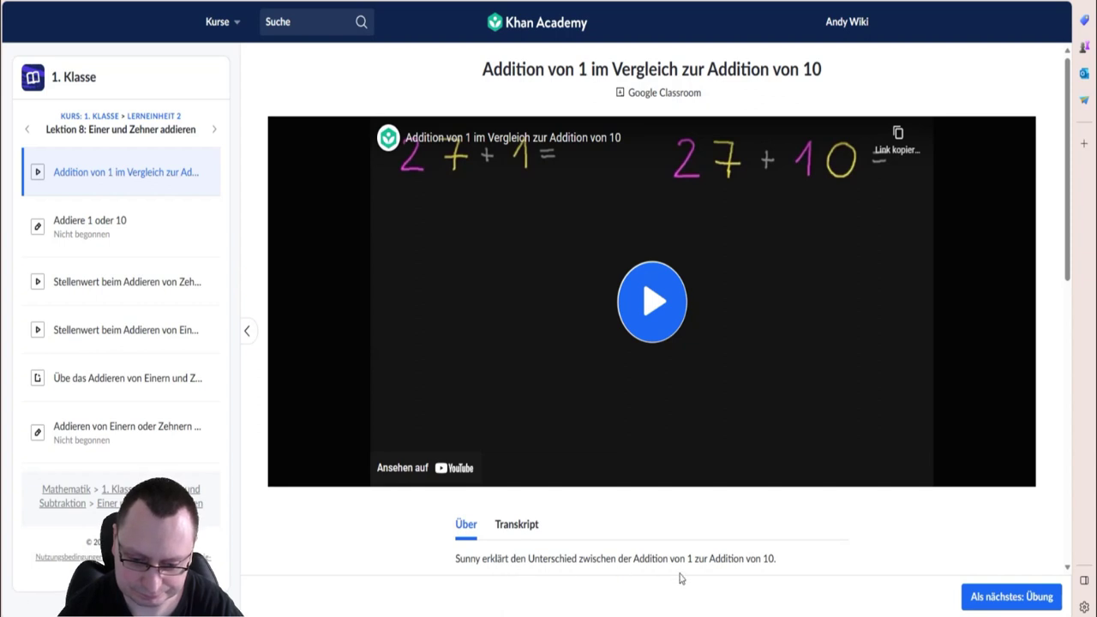
{"action": "left_click", "coordinate": [986, 603]}
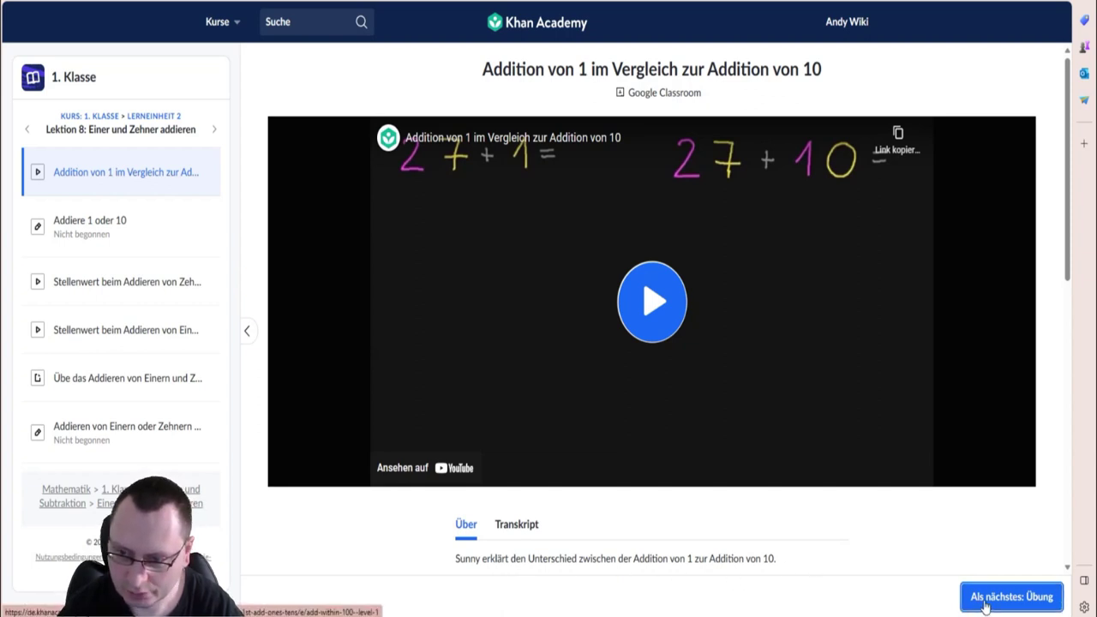
Go on to the exercise Addiere 1 oder 10 and start its questions.
{"action": "right_click", "coordinate": [985, 603]}
{"action": "left_click", "coordinate": [828, 583]}
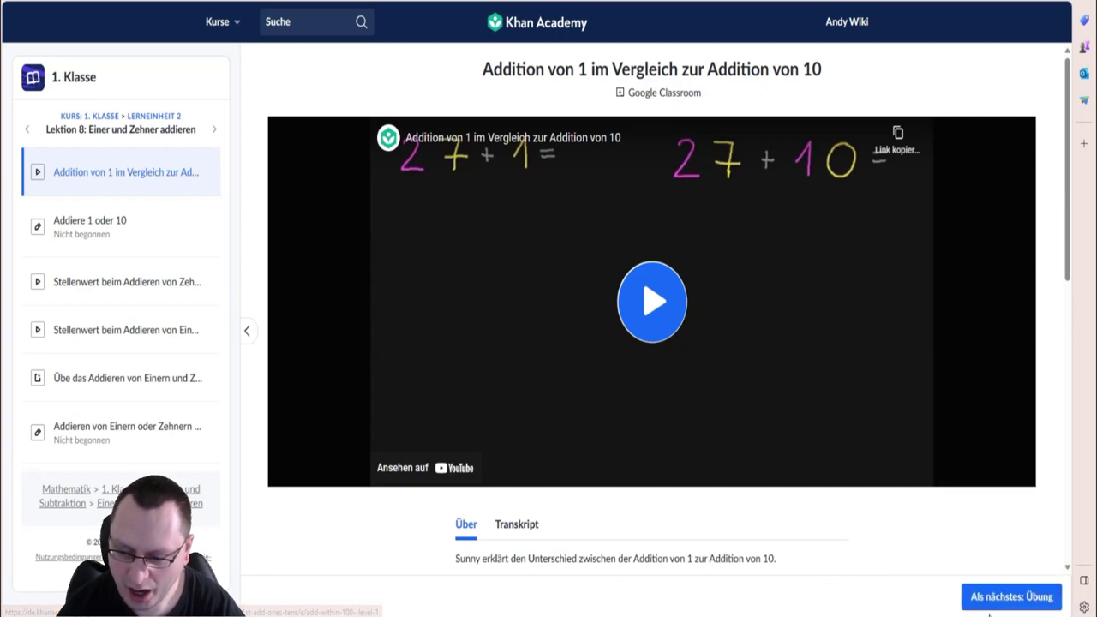
{"action": "left_click", "coordinate": [994, 600]}
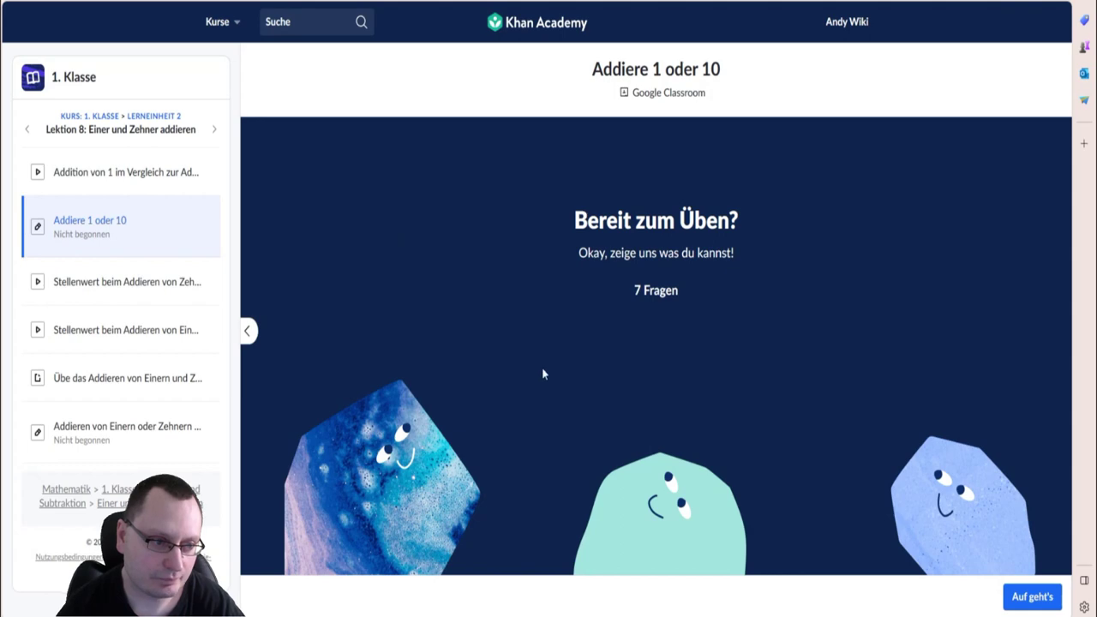
{"action": "left_click", "coordinate": [1042, 608]}
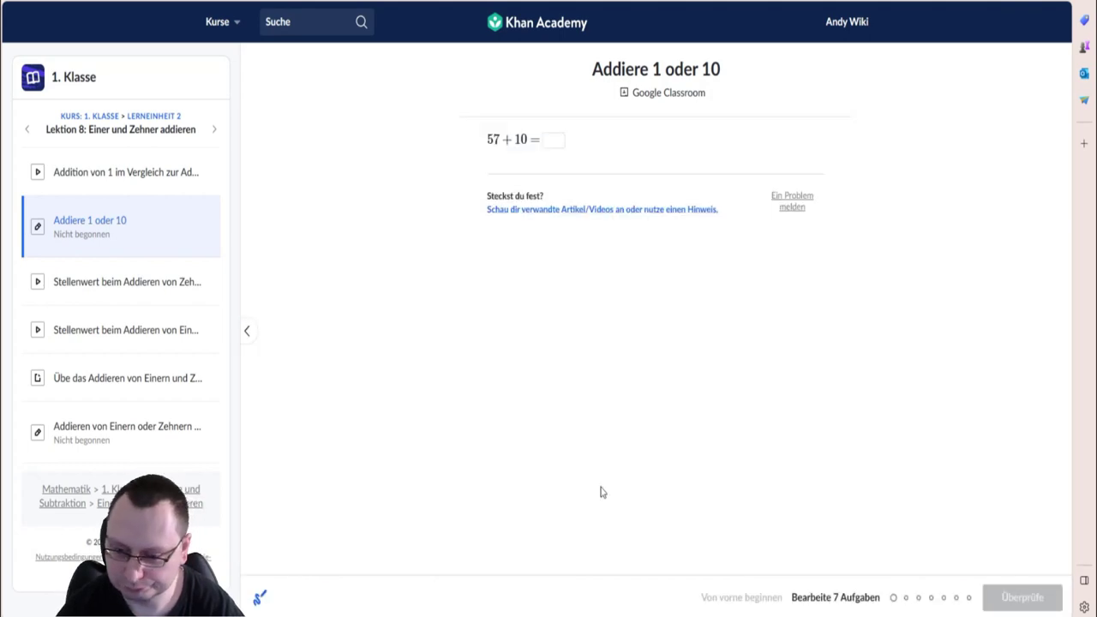
Answer the first question, 57 + 10, with 67, check it and continue to the second.
{"action": "left_click", "coordinate": [548, 141]}
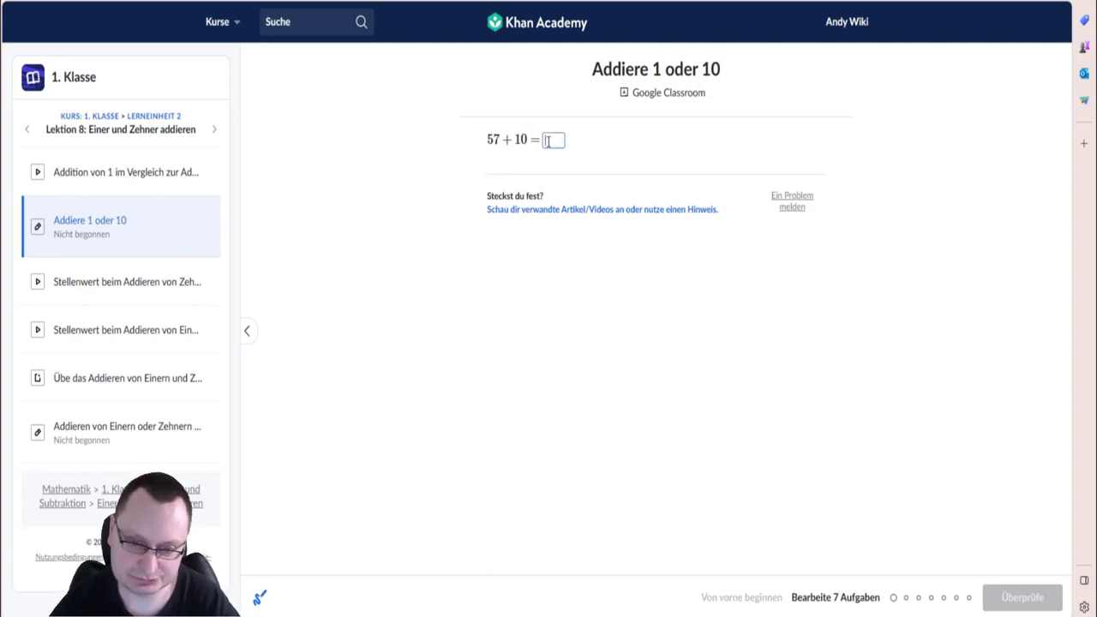
{"action": "type", "text": "67"}
{"action": "double_click", "coordinate": [551, 142]}
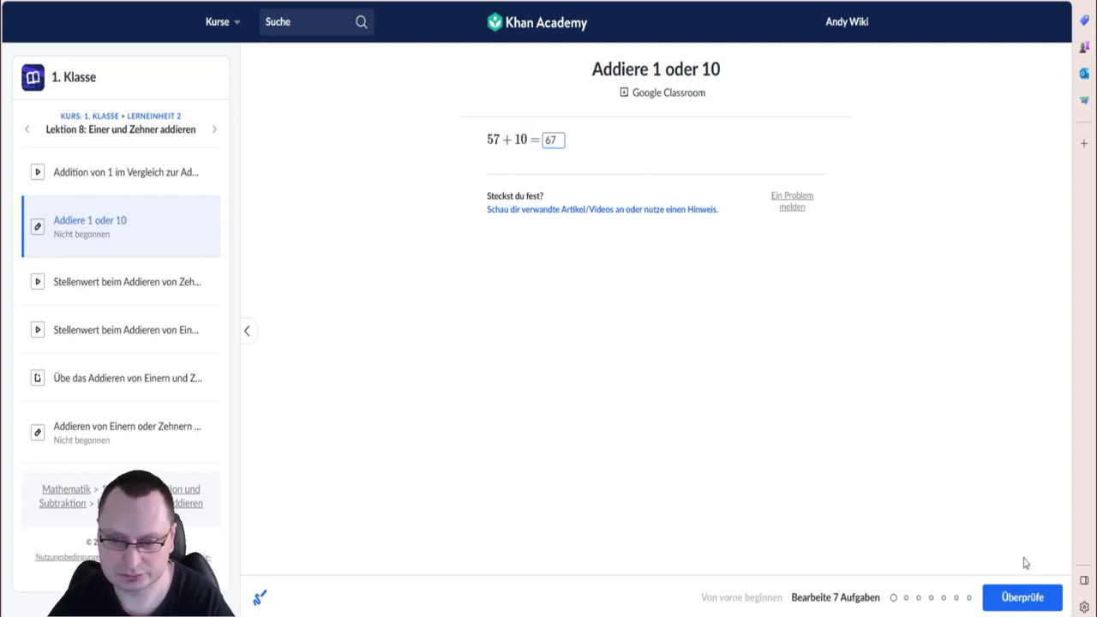
{"action": "left_click", "coordinate": [999, 598]}
{"action": "left_click", "coordinate": [996, 597]}
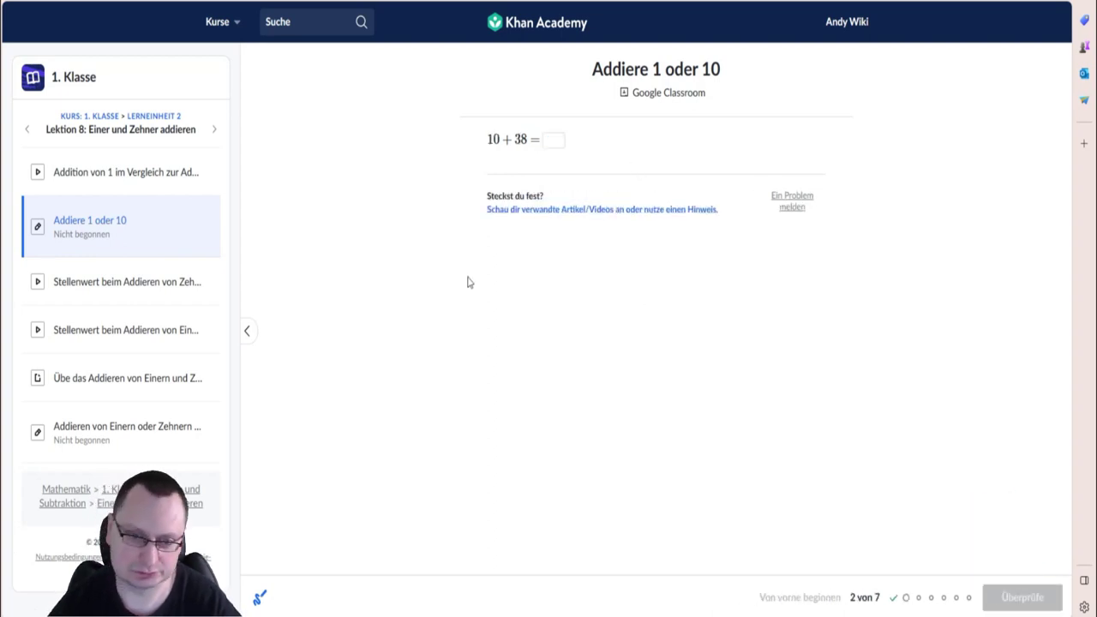
Answer 10 + 38 with 48 and 97 + 1 with 98, checking each and continuing to the fourth question.
{"action": "left_click", "coordinate": [548, 143]}
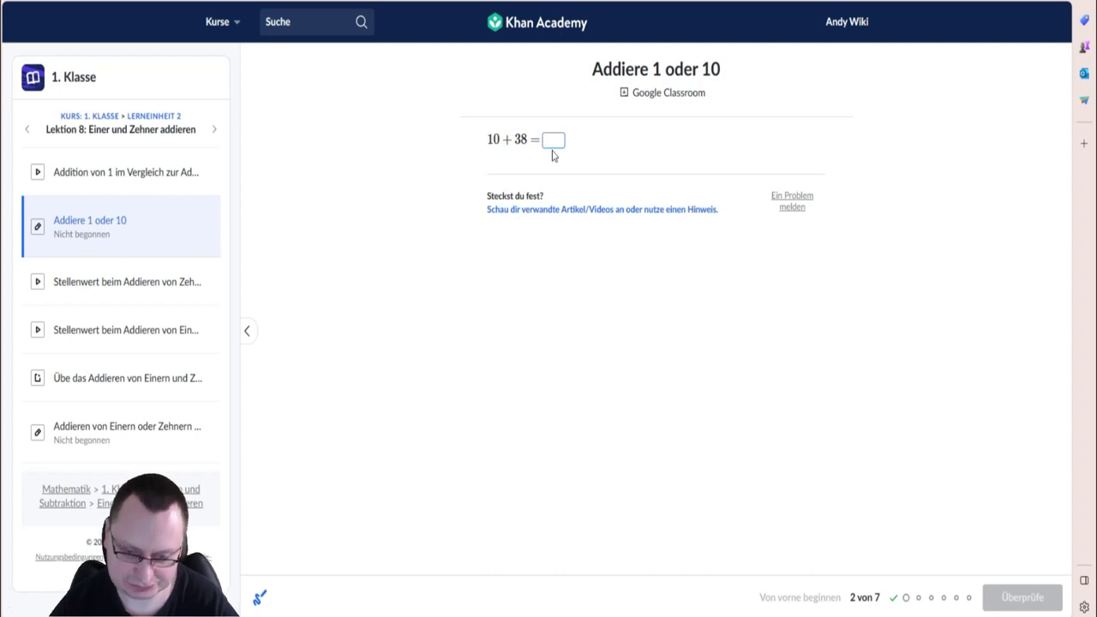
{"action": "type", "text": "48"}
{"action": "left_click", "coordinate": [1022, 600]}
{"action": "left_click", "coordinate": [1021, 597]}
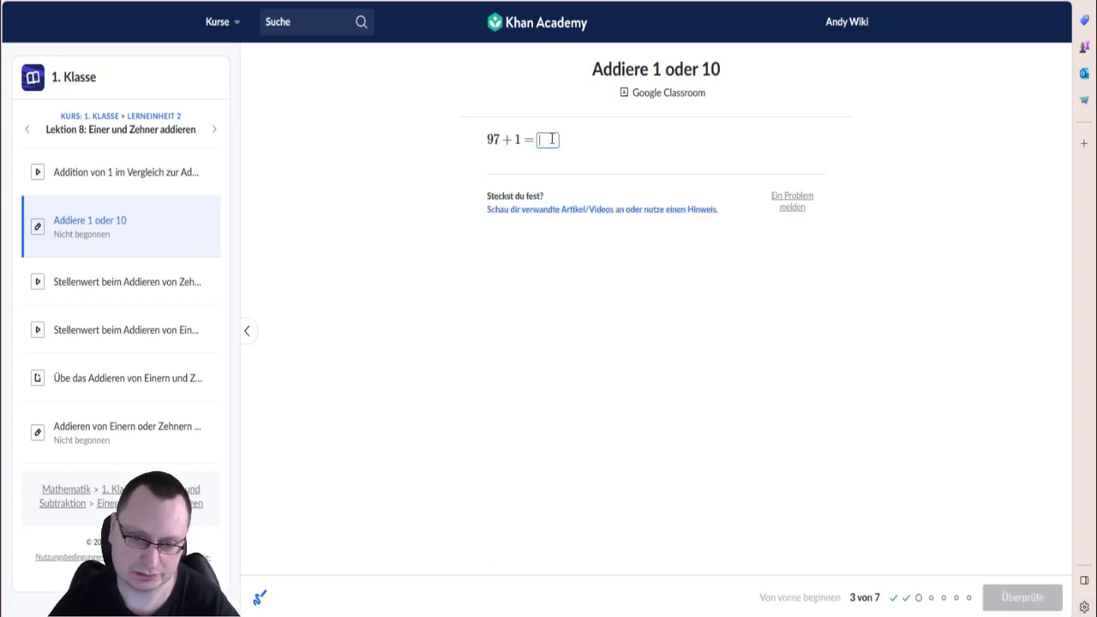
{"action": "type", "text": "98"}
{"action": "left_click", "coordinate": [1022, 598]}
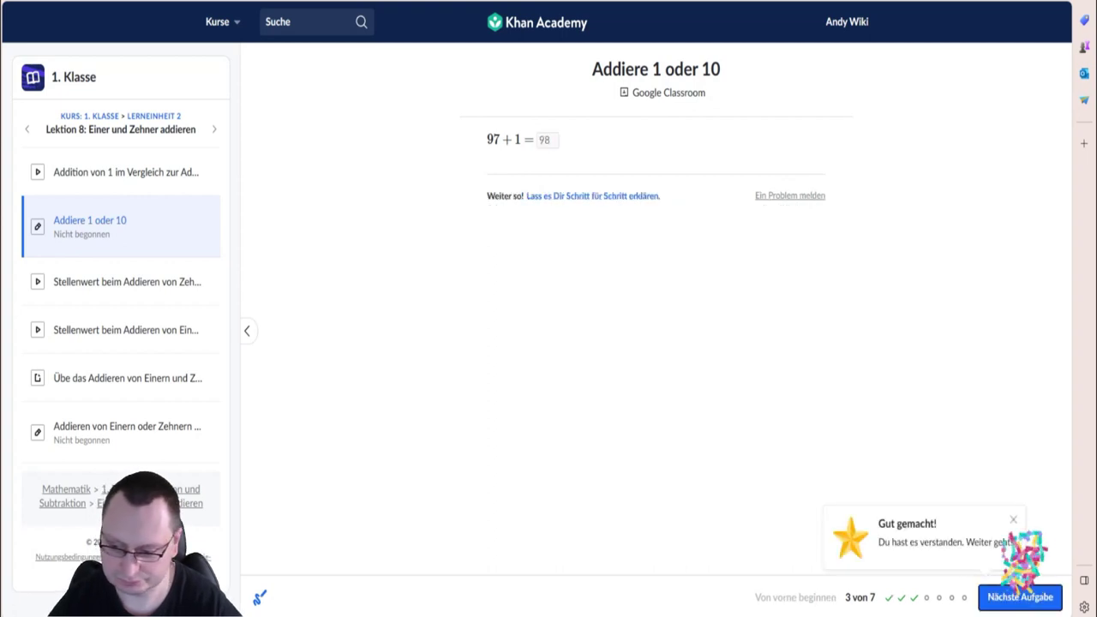
{"action": "left_click", "coordinate": [1020, 597]}
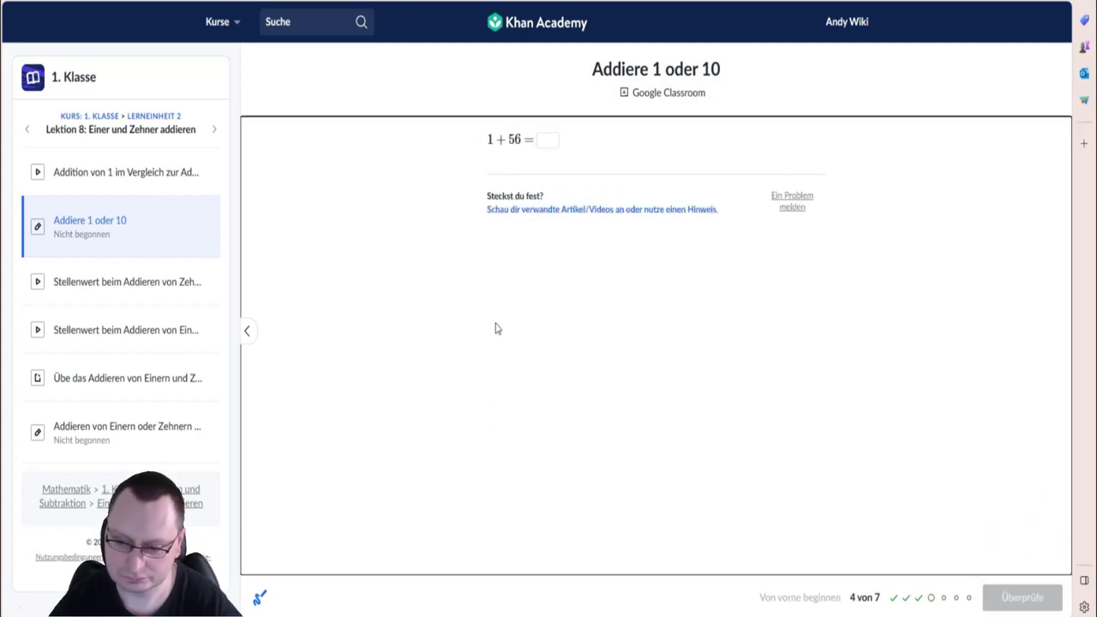
Answer 1 + 56 with 57 and 25 + 10 with 35, checking each and continuing to the sixth question.
{"action": "left_click", "coordinate": [548, 142]}
{"action": "type", "text": "5"}
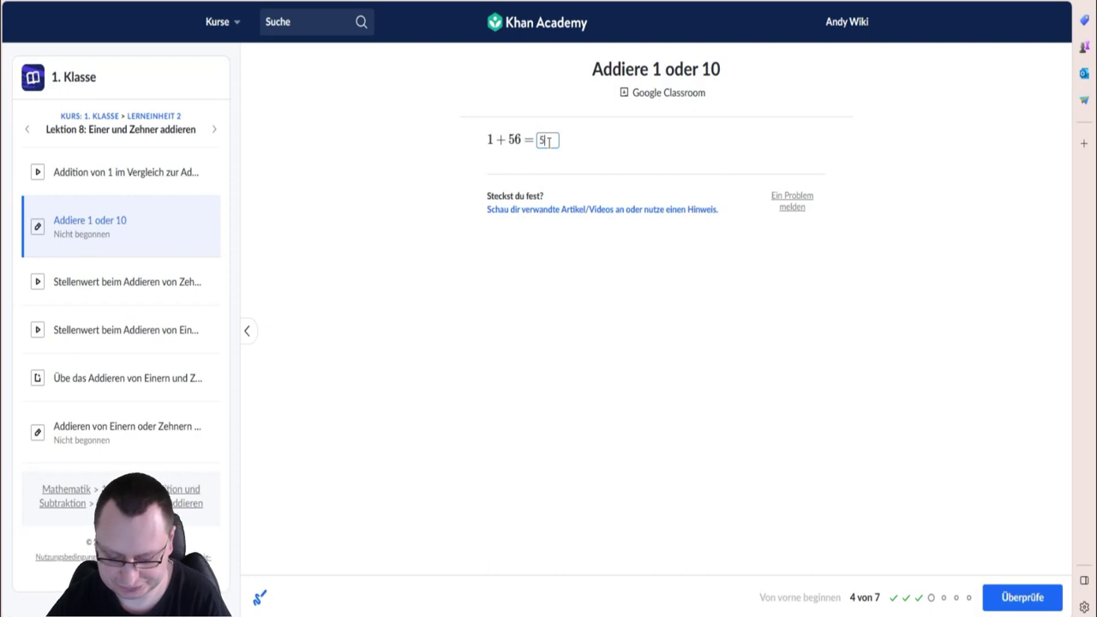
{"action": "type", "text": "7"}
{"action": "key", "text": "Return"}
{"action": "key", "text": "Return"}
{"action": "left_click", "coordinate": [563, 140]}
{"action": "type", "text": "35"}
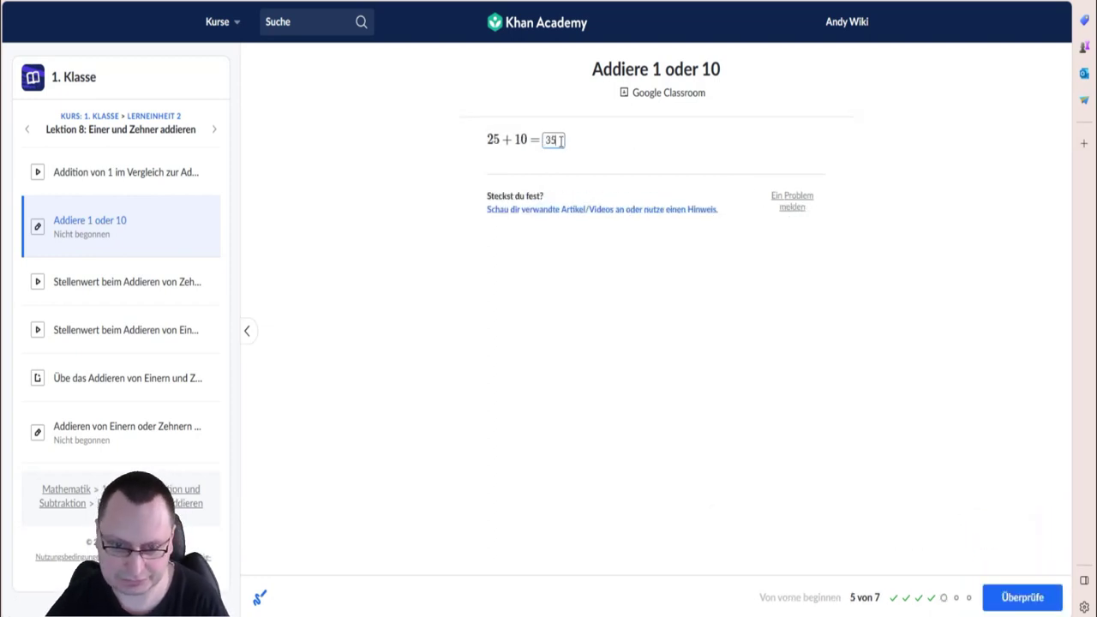
{"action": "key", "text": "Return"}
{"action": "key", "text": "Return"}
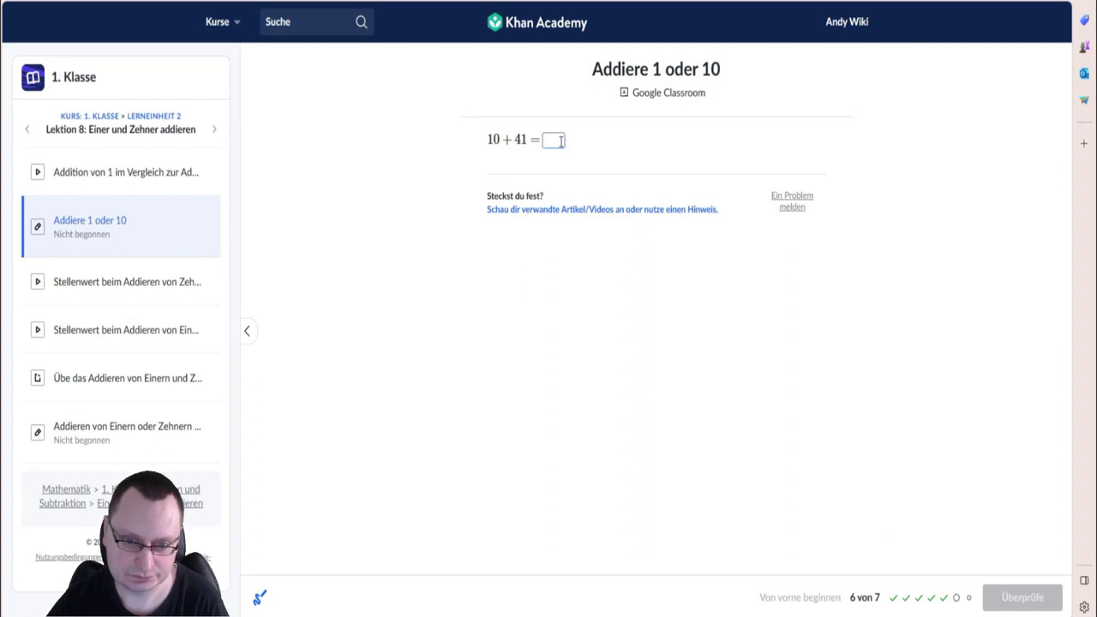
Answer 10 + 41 with 51 and 44 + 1 with 45, check both and show the exercise summary.
{"action": "type", "text": "51"}
{"action": "key", "text": "Return"}
{"action": "key", "text": "Return"}
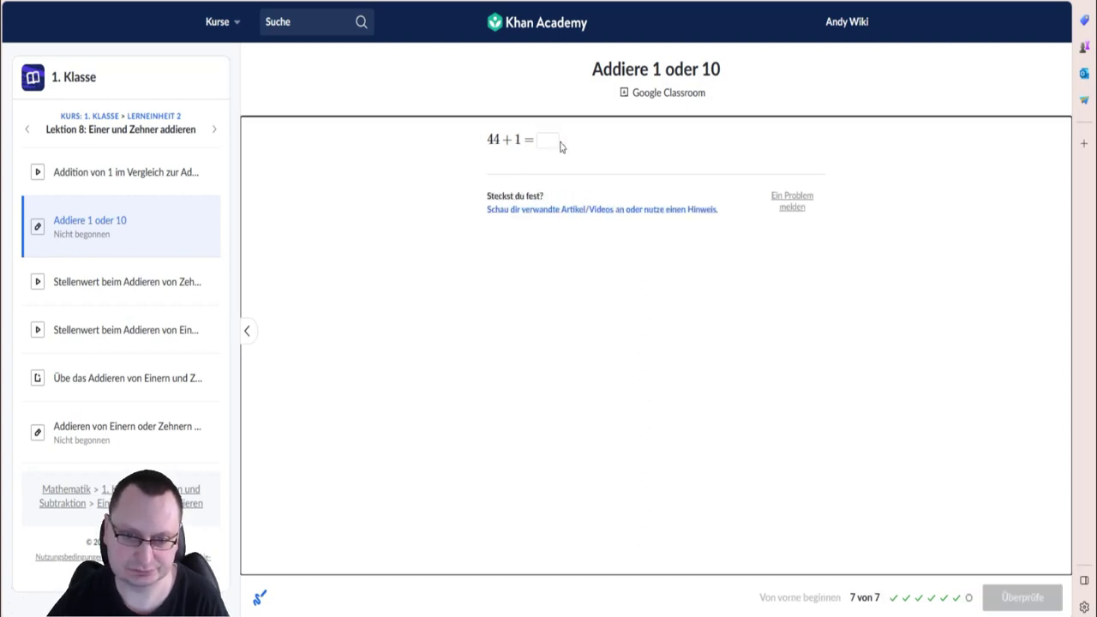
{"action": "type", "text": "45"}
{"action": "key", "text": "Return"}
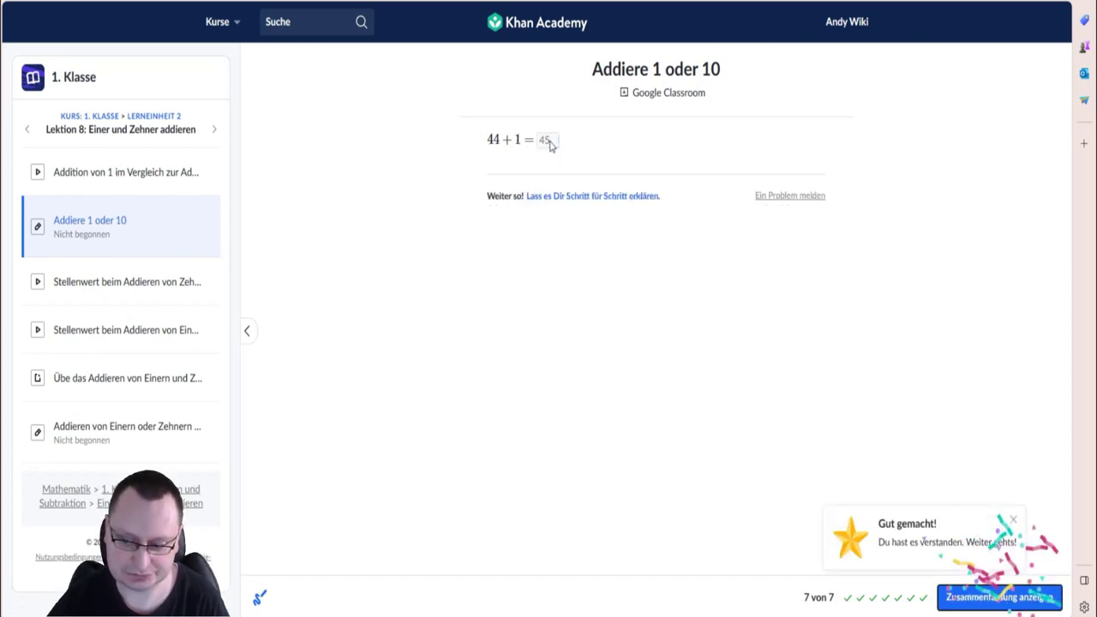
{"action": "key", "text": "Return"}
Go on to the video Stellenwert beim Addieren von Zehnern verstehen and read its transcript.
{"action": "key", "text": "Return"}
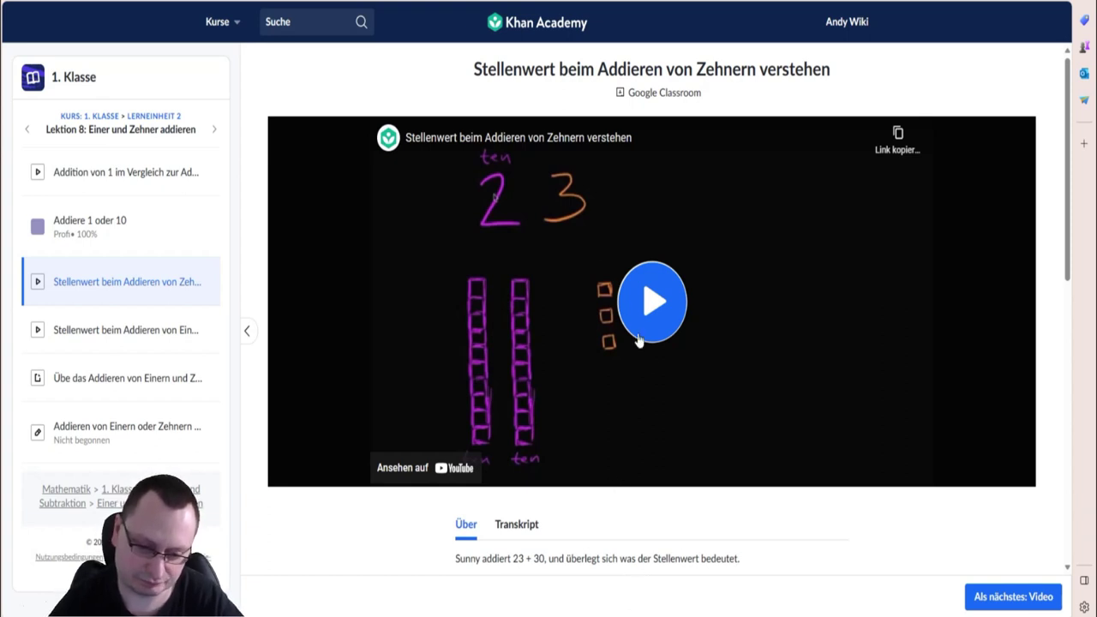
{"action": "left_click", "coordinate": [515, 522]}
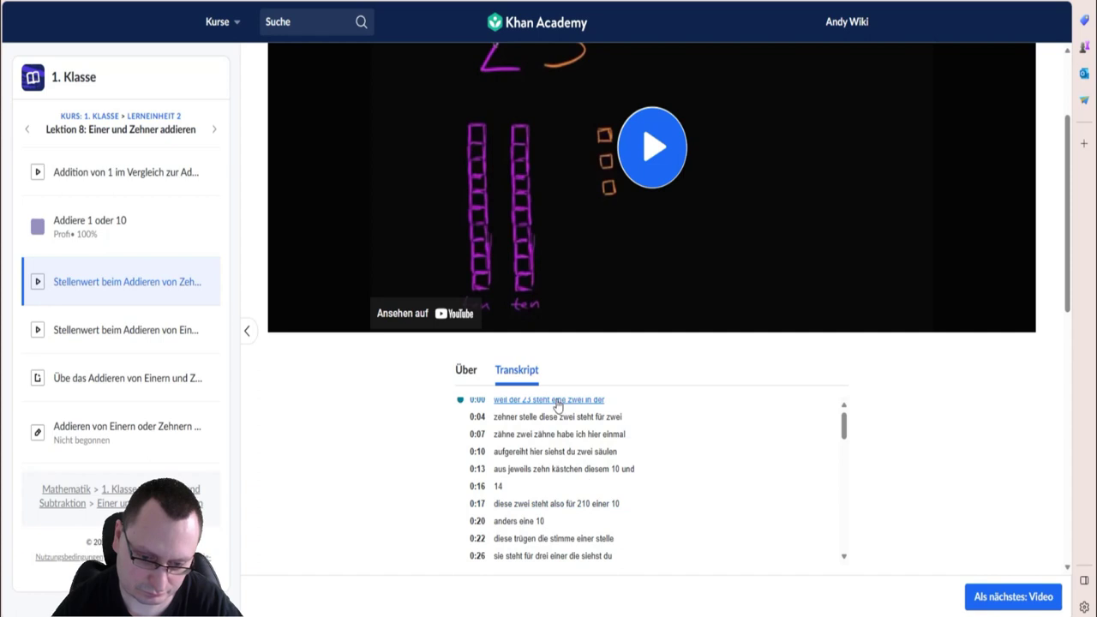
{"action": "scroll", "coordinate": [548, 424], "scroll_direction": "down", "scroll_amount": 2}
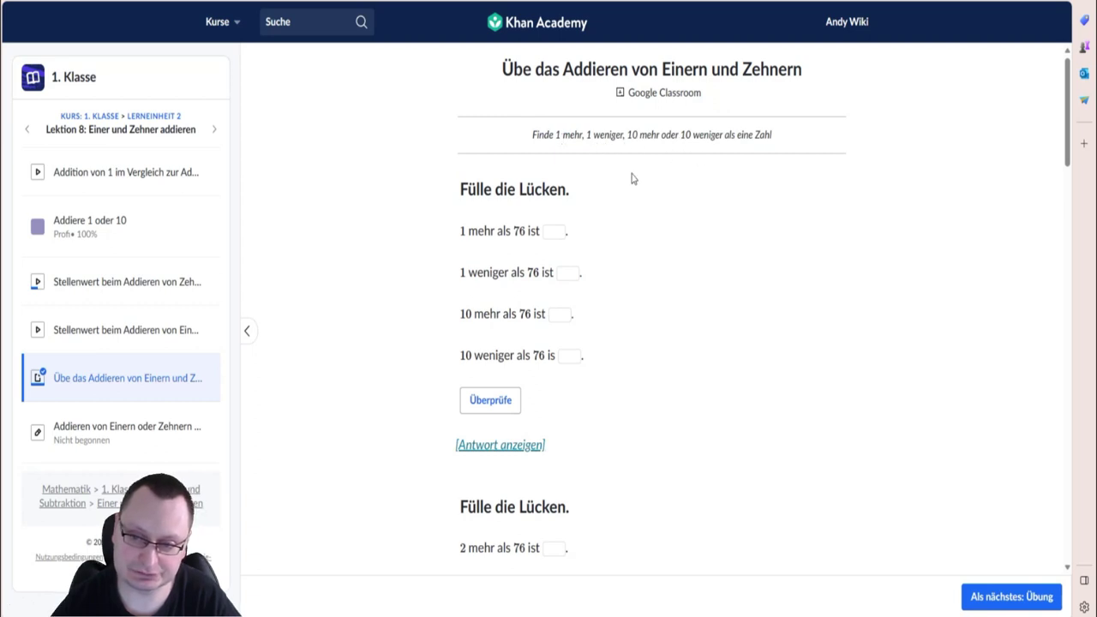
Fill the gaps for 1 more, 1 less, 10 more and 10 less than 76 with 77, 75, 86 and 66 and check them.
{"action": "left_click", "coordinate": [554, 232]}
{"action": "type", "text": "77"}
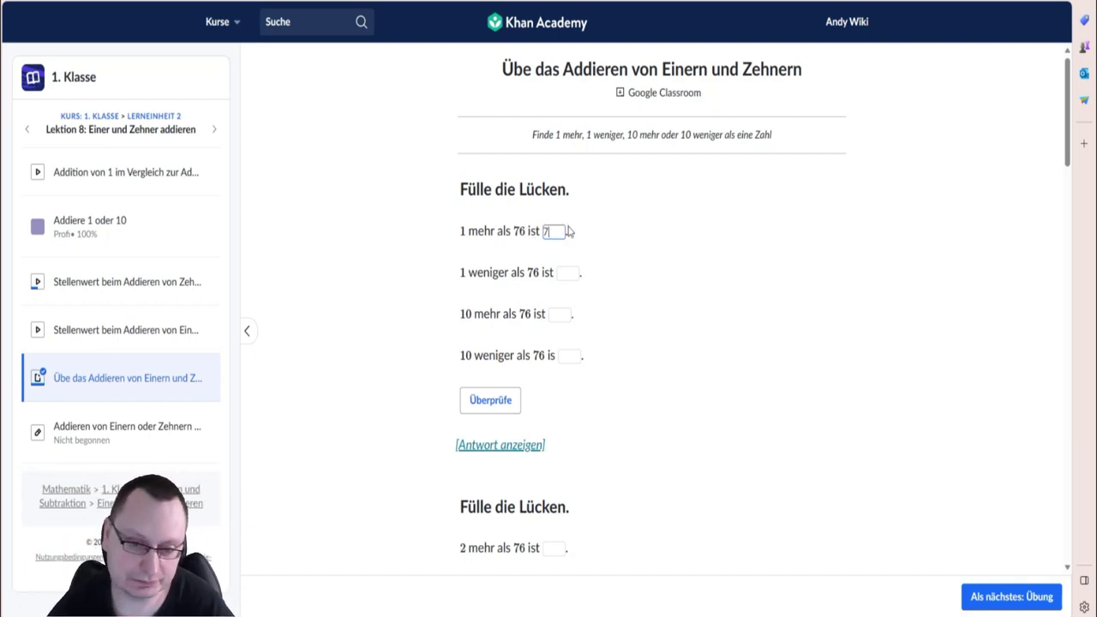
{"action": "left_click", "coordinate": [562, 273]}
{"action": "type", "text": "75"}
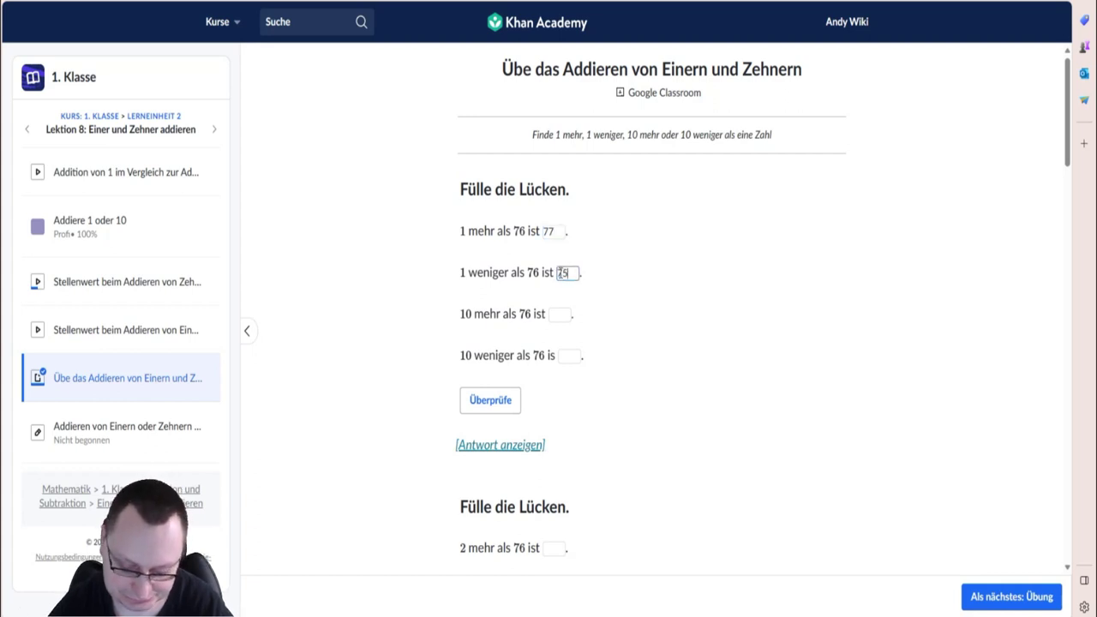
{"action": "left_click", "coordinate": [559, 313]}
{"action": "left_click", "coordinate": [565, 355]}
{"action": "type", "text": "66"}
{"action": "left_click", "coordinate": [497, 400]}
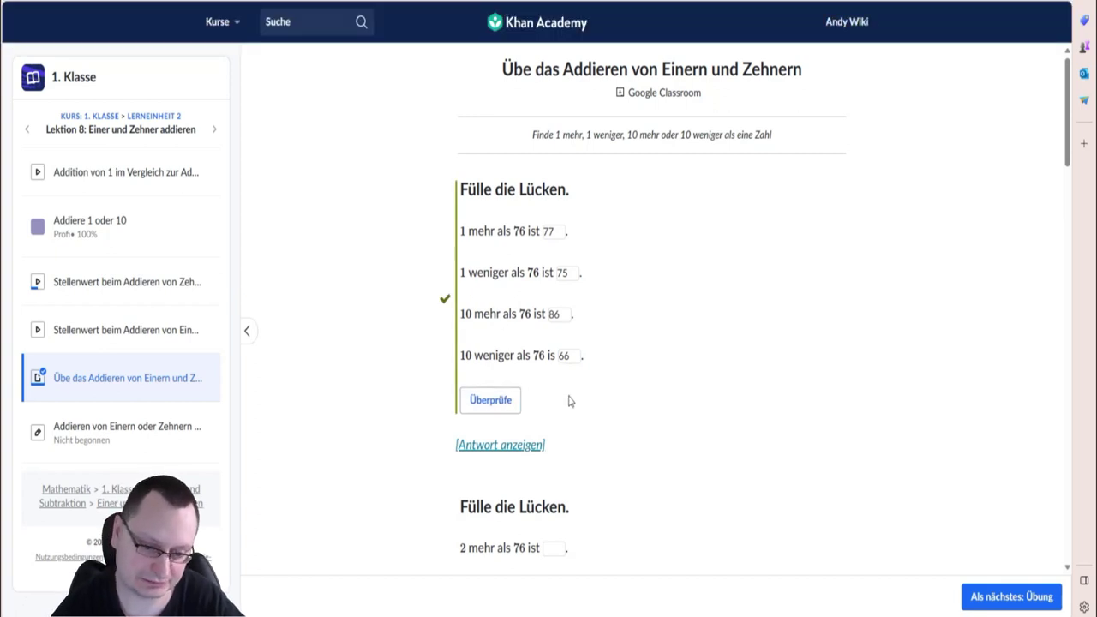
Fill the gaps for 2 more, 2 less, 20 more and 20 less than 76 with 78, 74, 96 and 56 and check them.
{"action": "scroll", "coordinate": [570, 401], "scroll_direction": "down", "scroll_amount": 4}
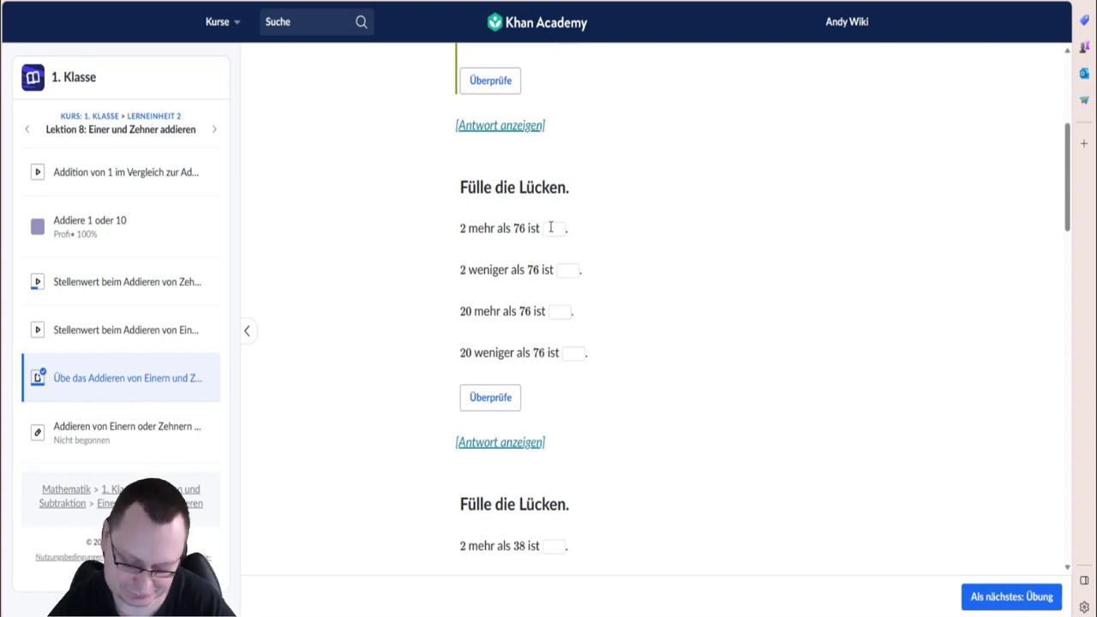
{"action": "left_click", "coordinate": [550, 227]}
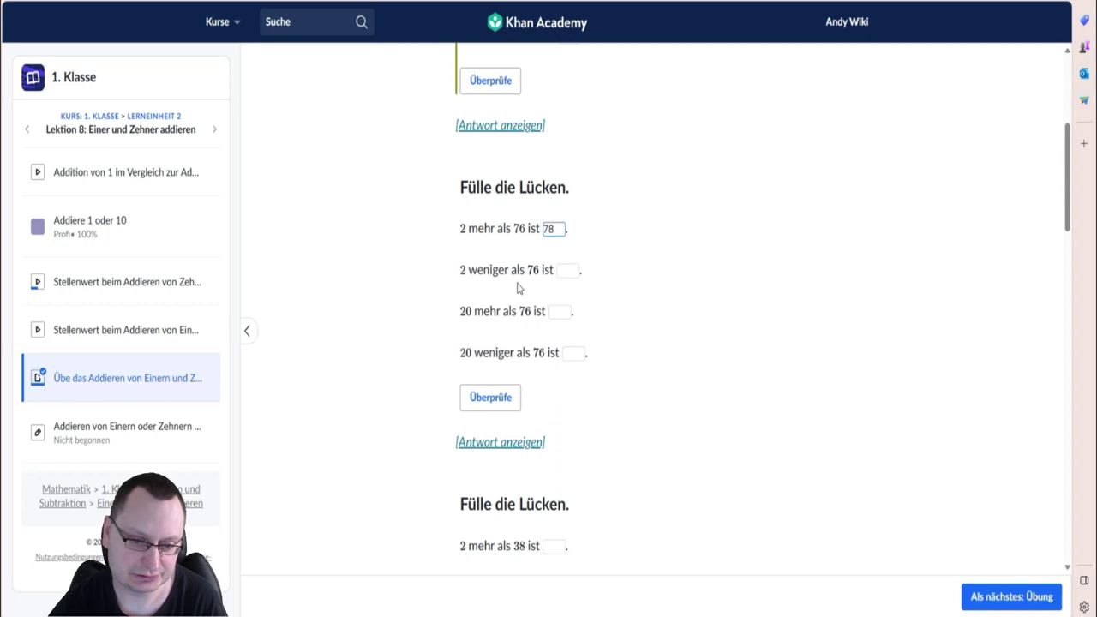
{"action": "left_click", "coordinate": [569, 270]}
{"action": "type", "text": "74"}
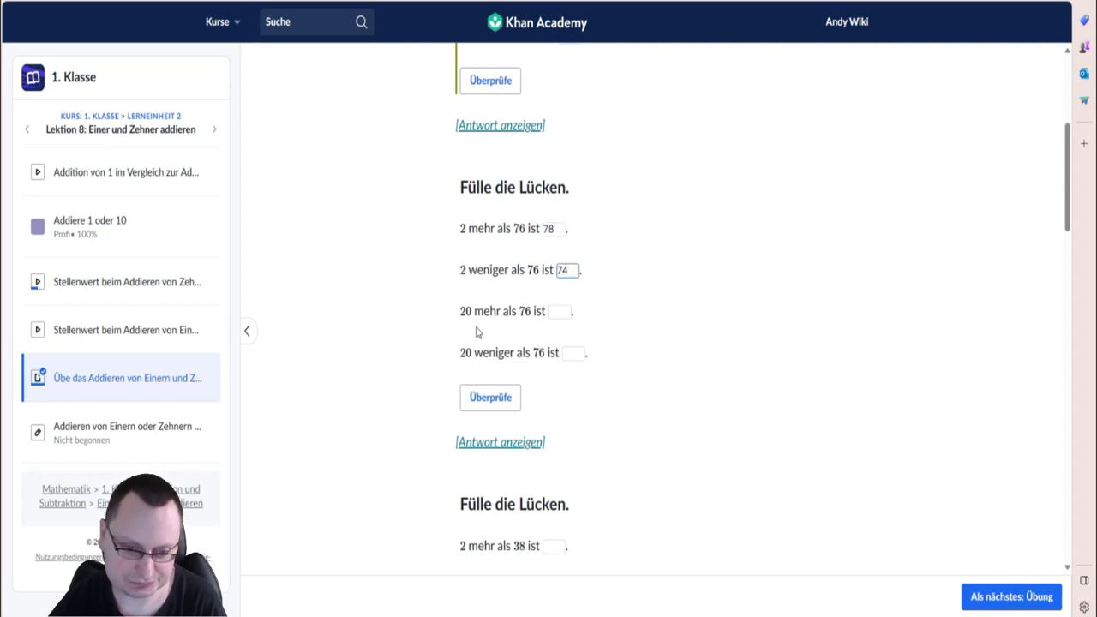
{"action": "left_click", "coordinate": [561, 311]}
{"action": "type", "text": "96"}
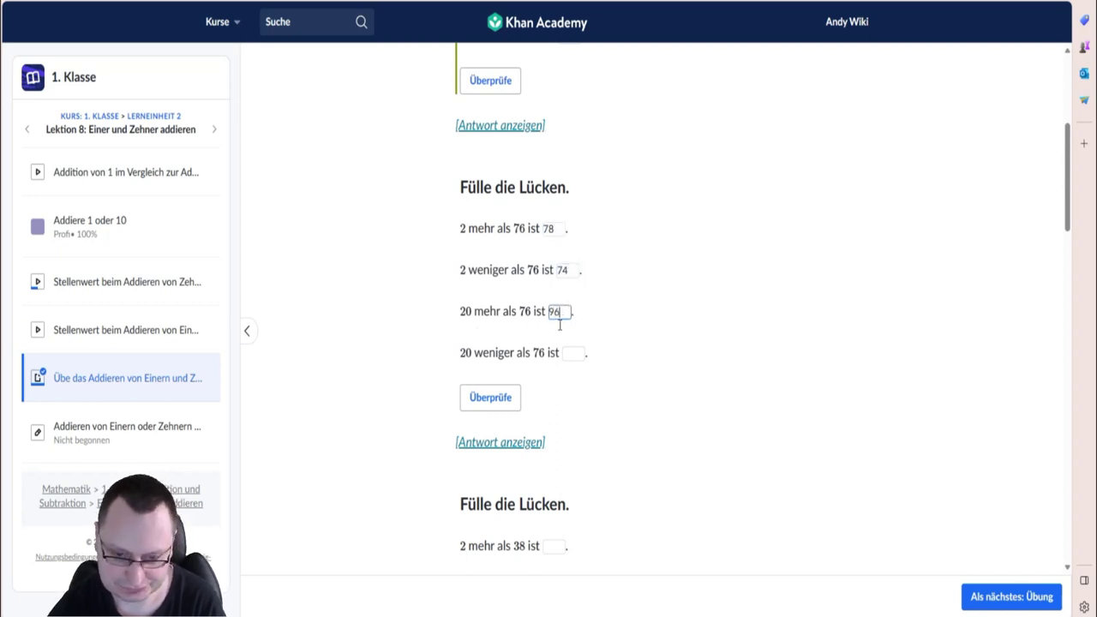
{"action": "left_click", "coordinate": [568, 355]}
{"action": "type", "text": "56"}
{"action": "left_click", "coordinate": [501, 398]}
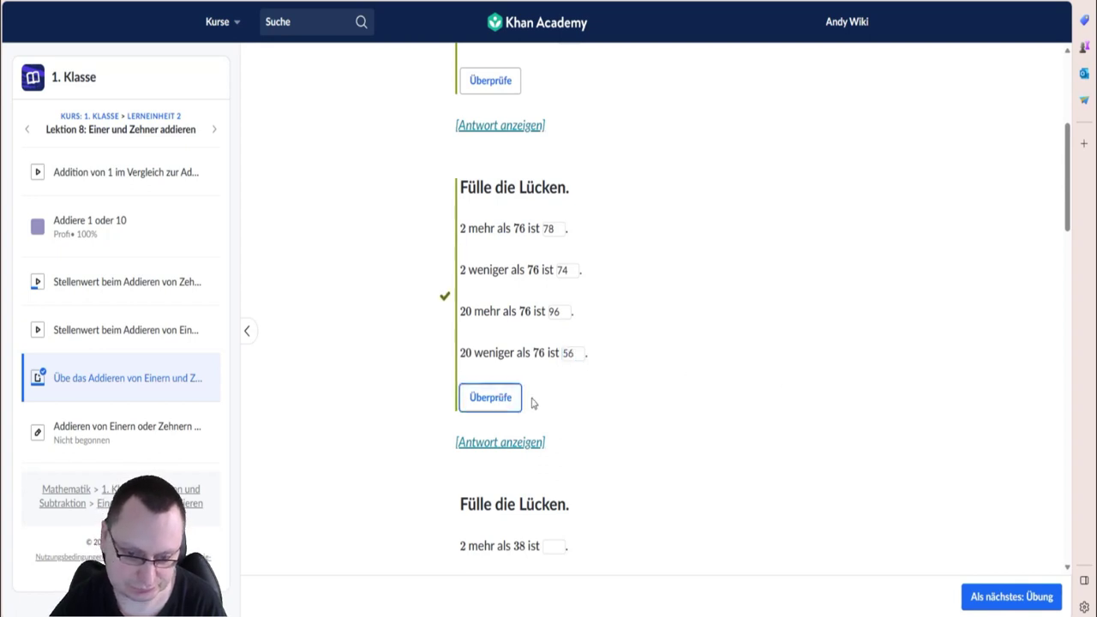
Fill the third block's gaps, starting with 2 more than 38, with 40, 53 and 100 and check them.
{"action": "scroll", "coordinate": [622, 386], "scroll_direction": "down", "scroll_amount": 3}
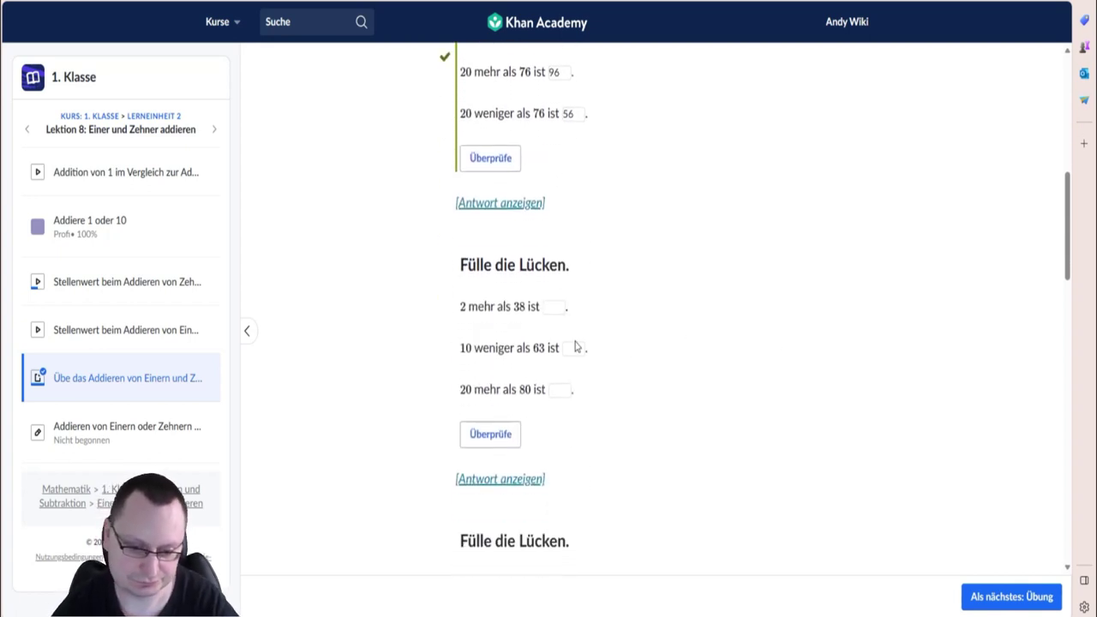
{"action": "left_click", "coordinate": [549, 307]}
{"action": "type", "text": "40"}
{"action": "left_click", "coordinate": [577, 348]}
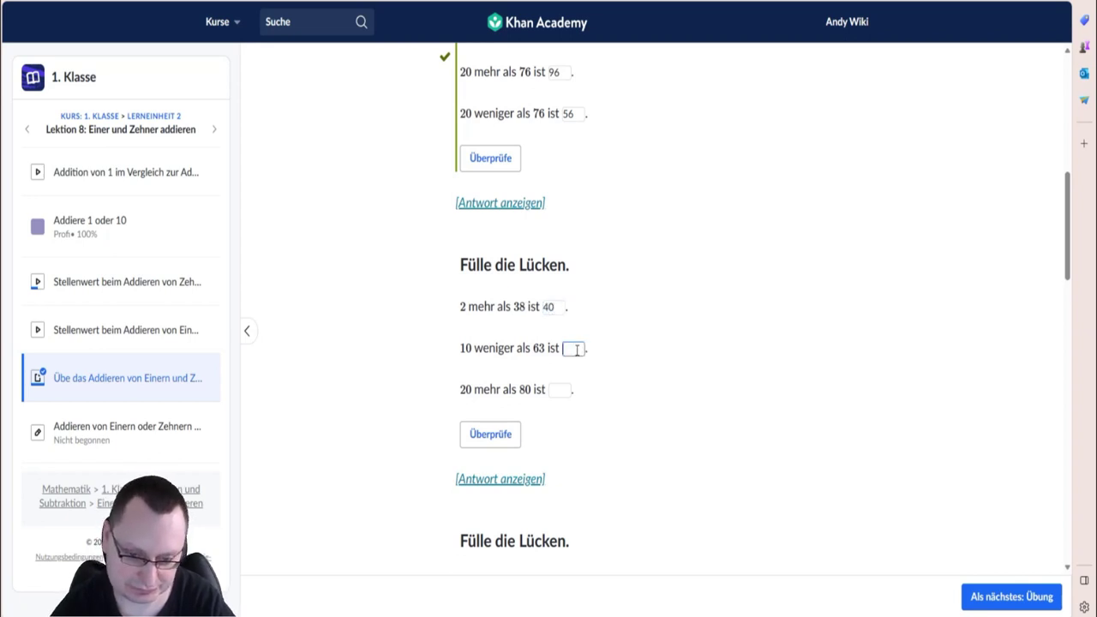
{"action": "left_click", "coordinate": [561, 389]}
{"action": "type", "text": "100"}
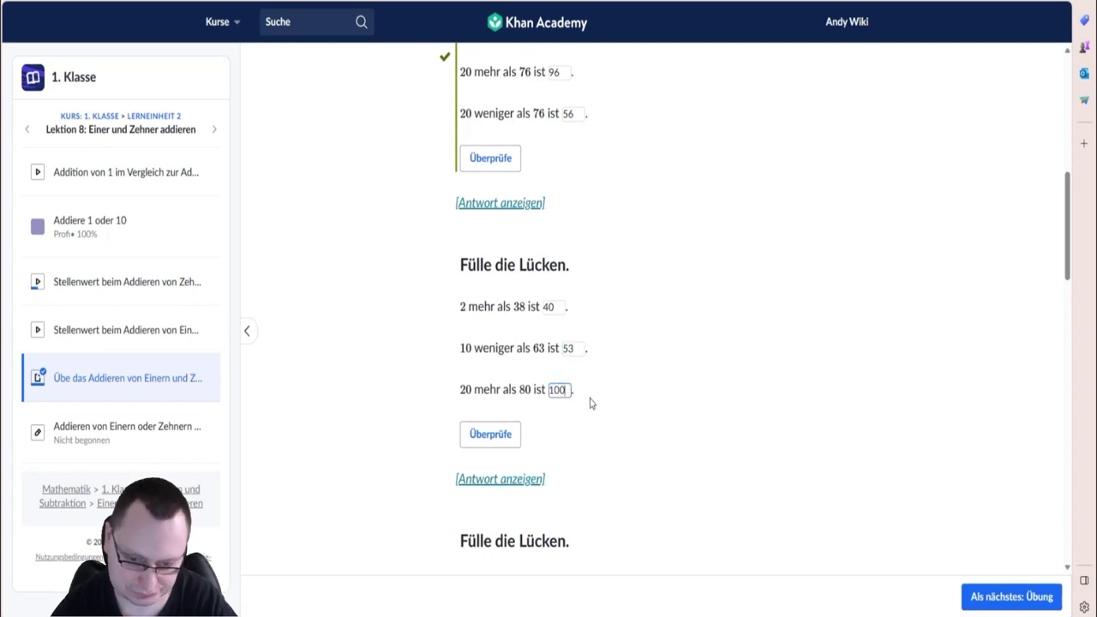
{"action": "left_click", "coordinate": [502, 433]}
Fill the fourth block's gaps, starting with 2 less than 75, with 73, 96 and 74.
{"action": "scroll", "coordinate": [627, 401], "scroll_direction": "down", "scroll_amount": 4}
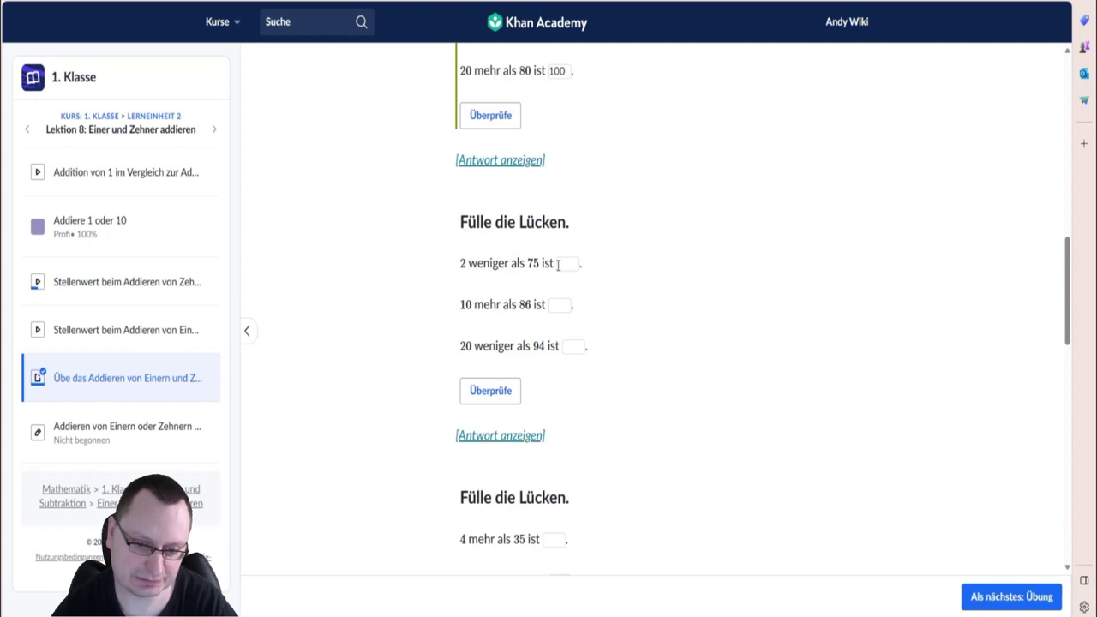
{"action": "left_click", "coordinate": [559, 263]}
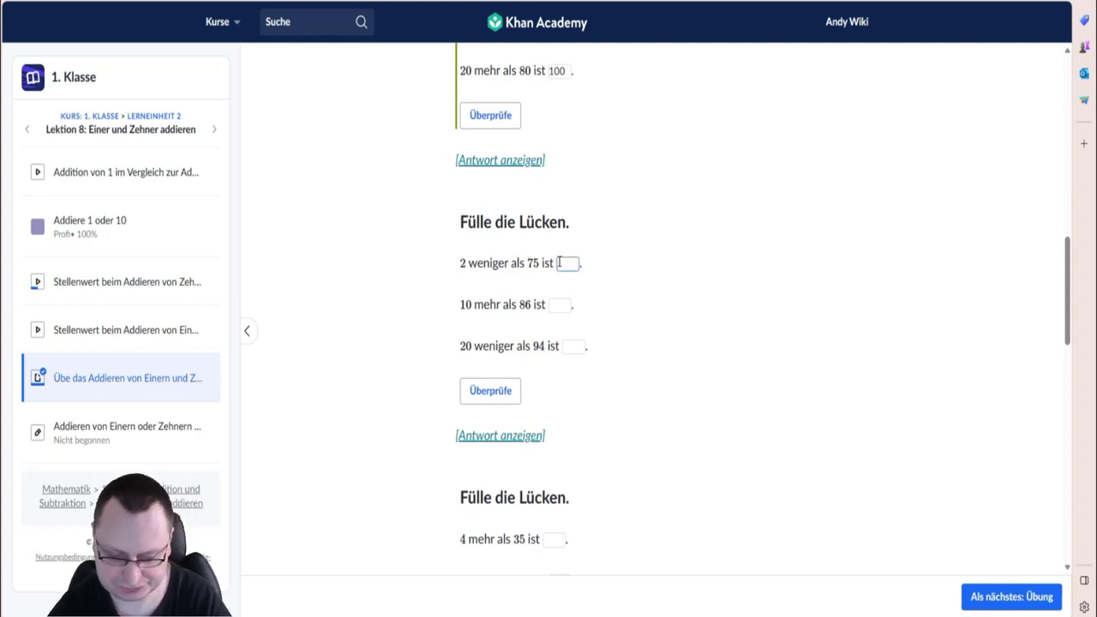
{"action": "left_click", "coordinate": [556, 305]}
{"action": "type", "text": "96"}
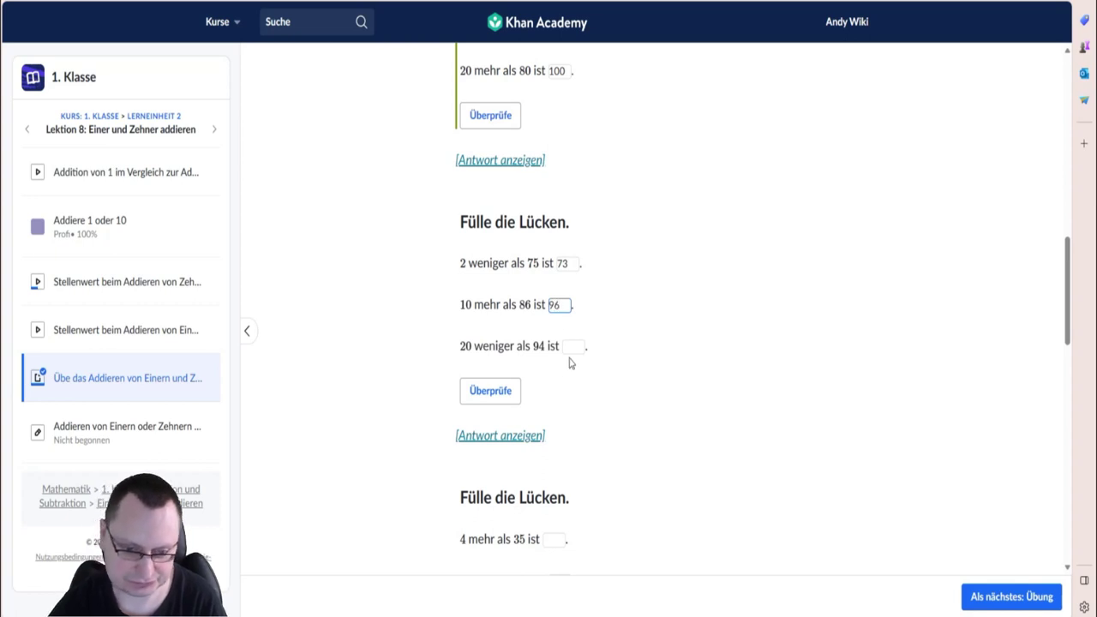
{"action": "left_click", "coordinate": [575, 347]}
{"action": "type", "text": "74"}
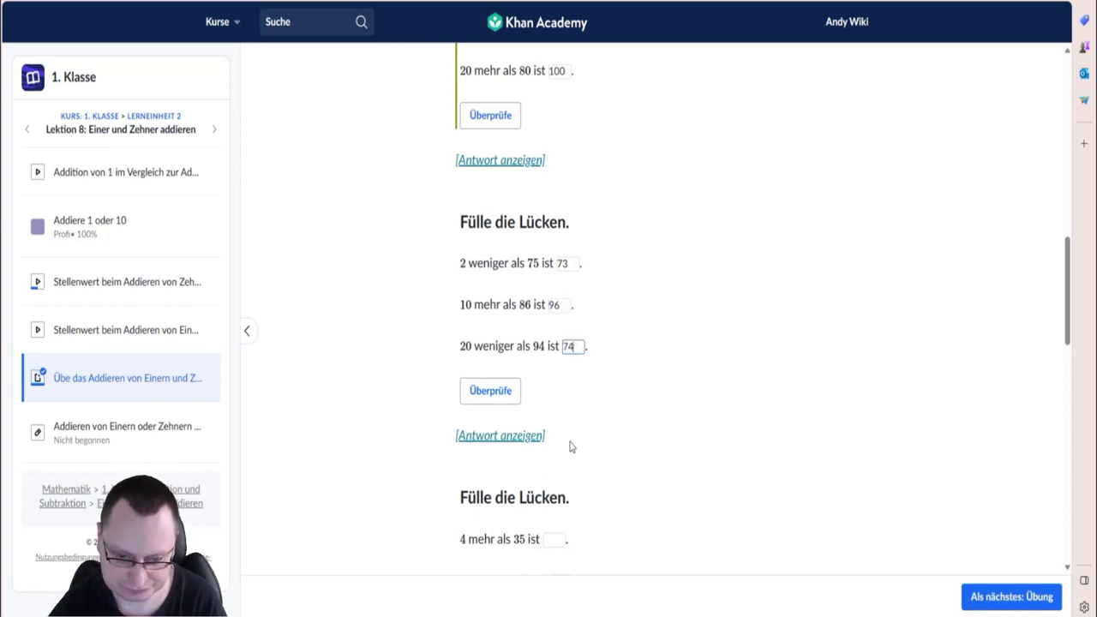
{"action": "left_click", "coordinate": [476, 391]}
Fill the gaps for 4 more and 40 more than 35 with 39 and 75.
{"action": "scroll", "coordinate": [420, 387], "scroll_direction": "down", "scroll_amount": 2}
{"action": "scroll", "coordinate": [424, 381], "scroll_direction": "down", "scroll_amount": 1}
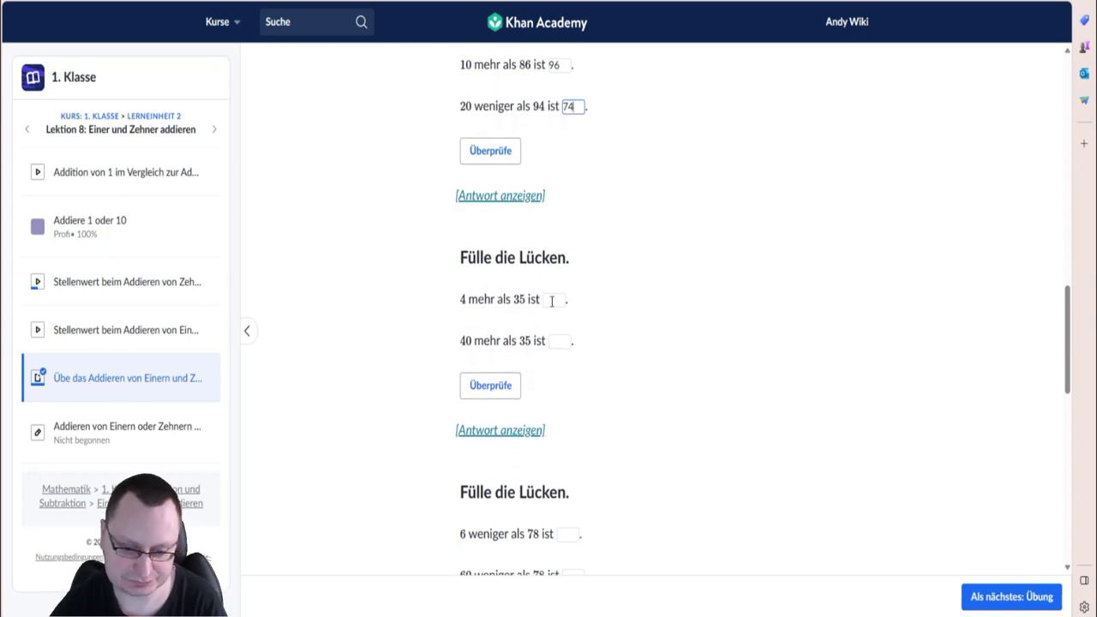
{"action": "left_click", "coordinate": [552, 299]}
{"action": "type", "text": "39"}
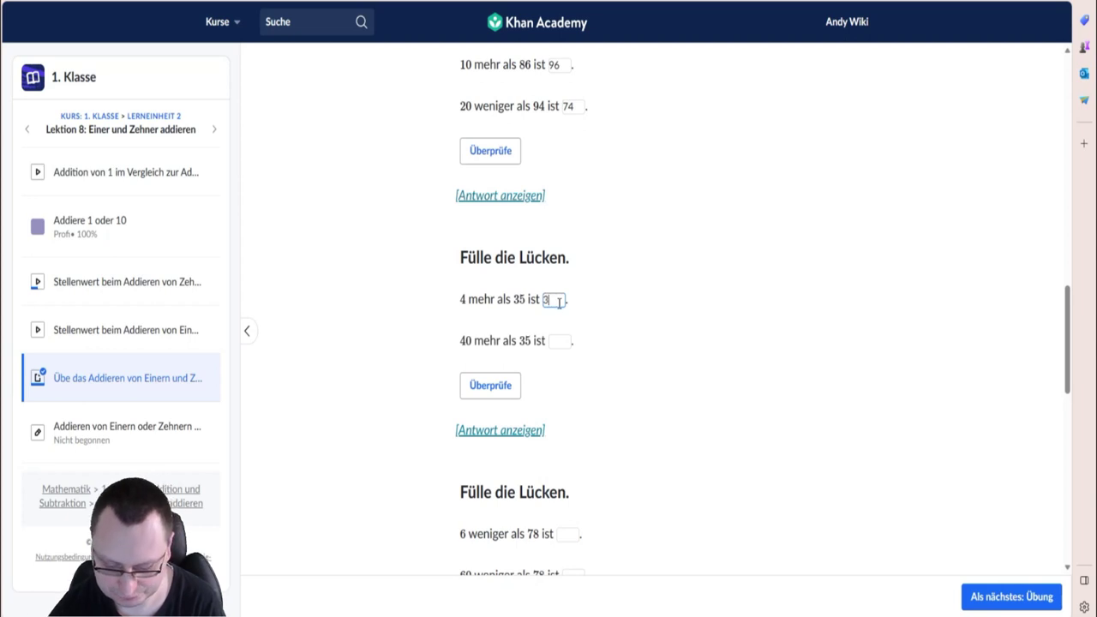
{"action": "left_click", "coordinate": [562, 341]}
{"action": "type", "text": "75"}
Fill the gaps for 6 less and 60 less than 78 with 72 and 28.
{"action": "scroll", "coordinate": [628, 380], "scroll_direction": "down", "scroll_amount": 2}
{"action": "left_click", "coordinate": [557, 375]}
{"action": "type", "text": "72"}
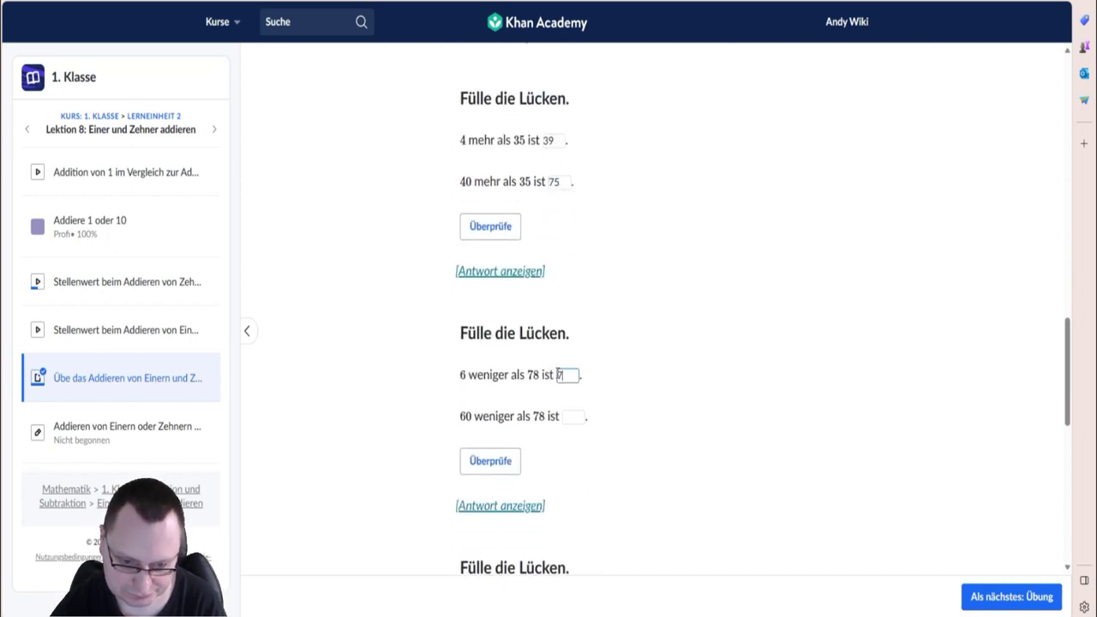
{"action": "scroll", "coordinate": [591, 377], "scroll_direction": "down", "scroll_amount": 1}
{"action": "left_click", "coordinate": [574, 337]}
{"action": "type", "text": "28"}
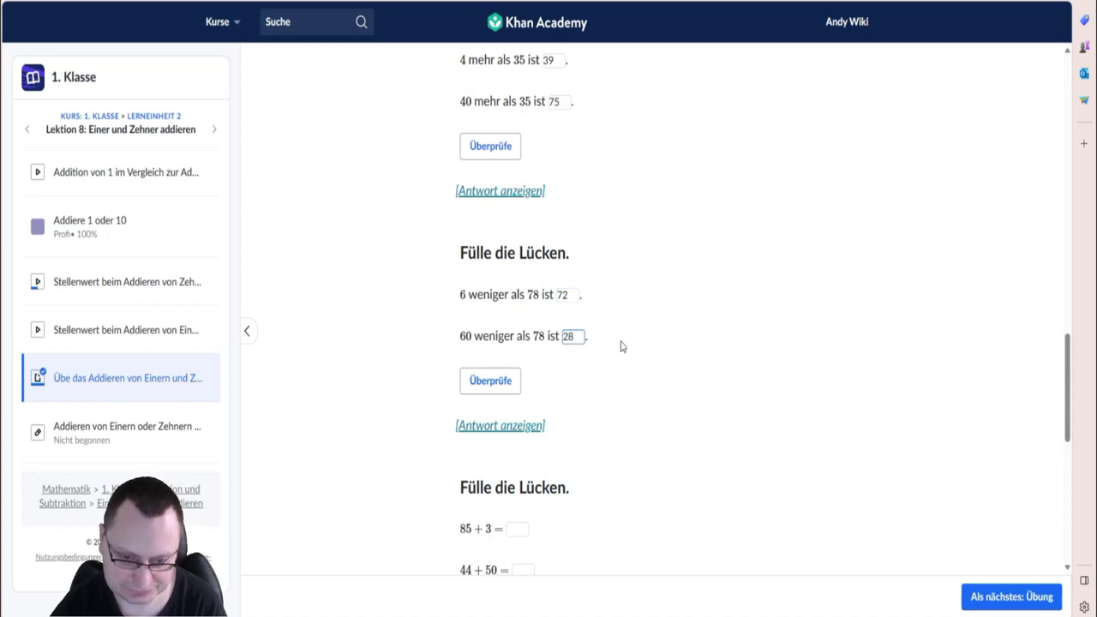
Fill the last block's gaps for 85 + 3, 44 + 50, 57 − 4 and 65 − 40 with 88, 94, 53 and 25.
{"action": "scroll", "coordinate": [620, 347], "scroll_direction": "down", "scroll_amount": 2}
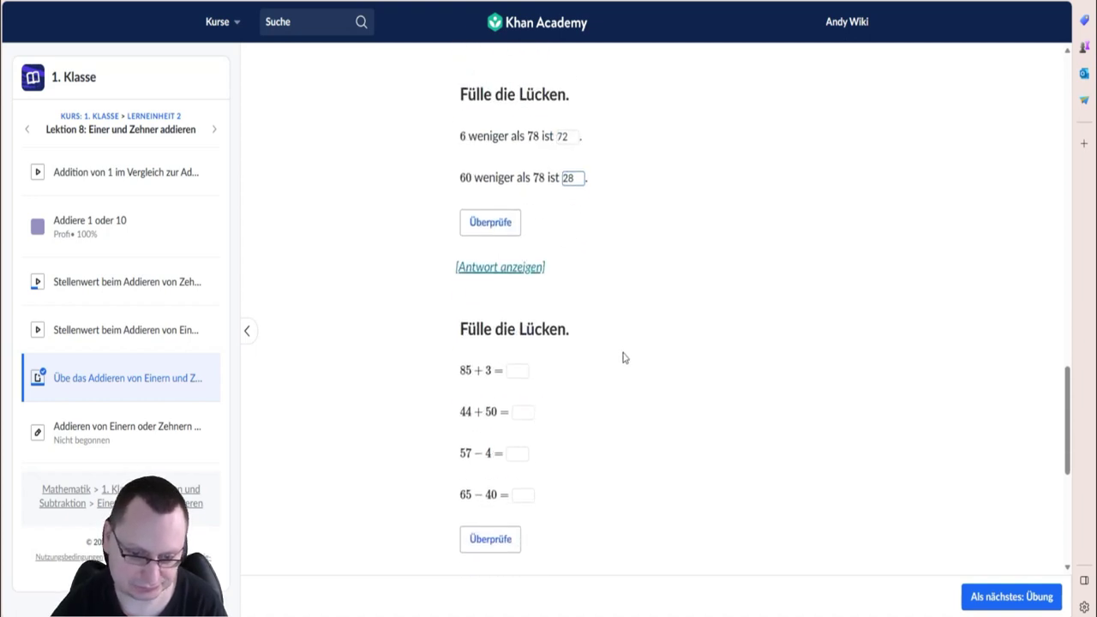
{"action": "scroll", "coordinate": [548, 362], "scroll_direction": "down", "scroll_amount": 1}
{"action": "left_click", "coordinate": [514, 288]}
{"action": "type", "text": "88"}
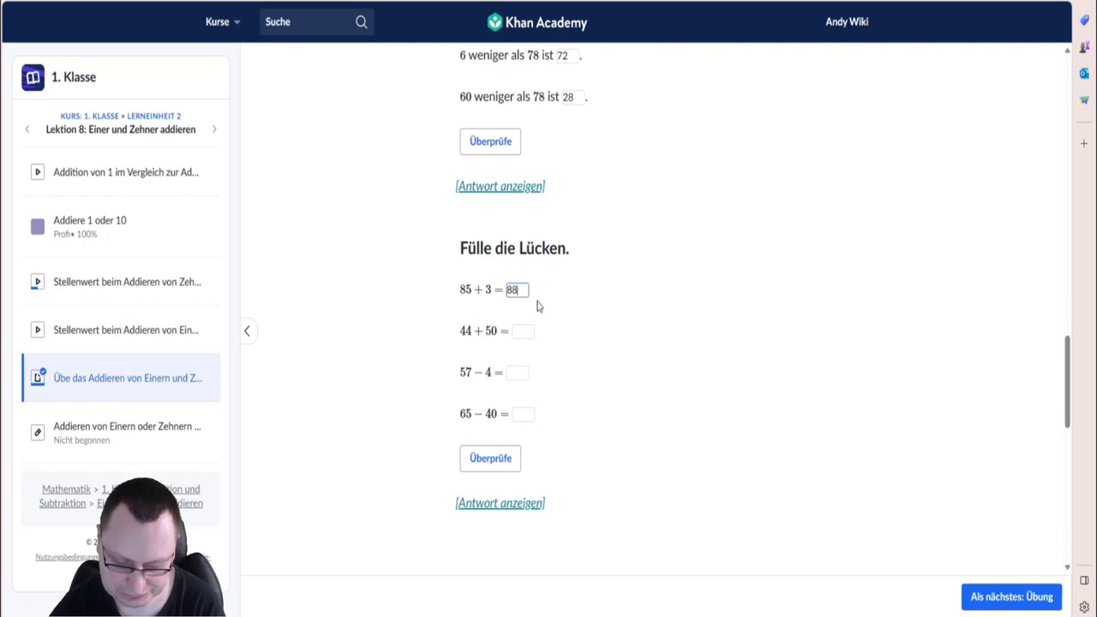
{"action": "left_click", "coordinate": [516, 330]}
{"action": "type", "text": "94"}
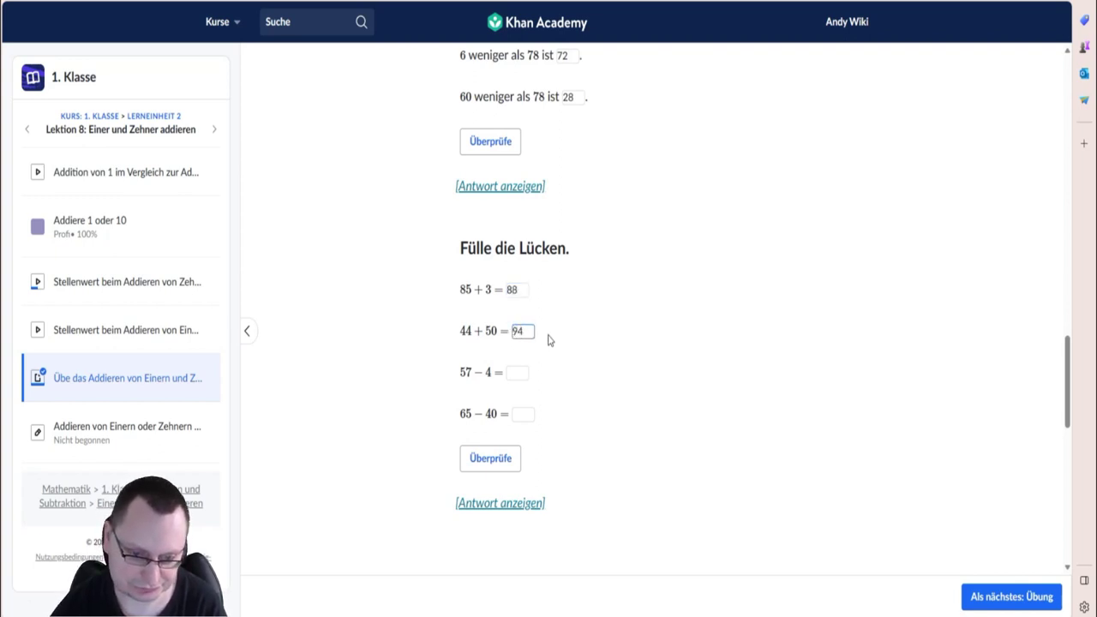
{"action": "left_click", "coordinate": [514, 372]}
{"action": "type", "text": "53"}
{"action": "scroll", "coordinate": [565, 377], "scroll_direction": "down", "scroll_amount": 1}
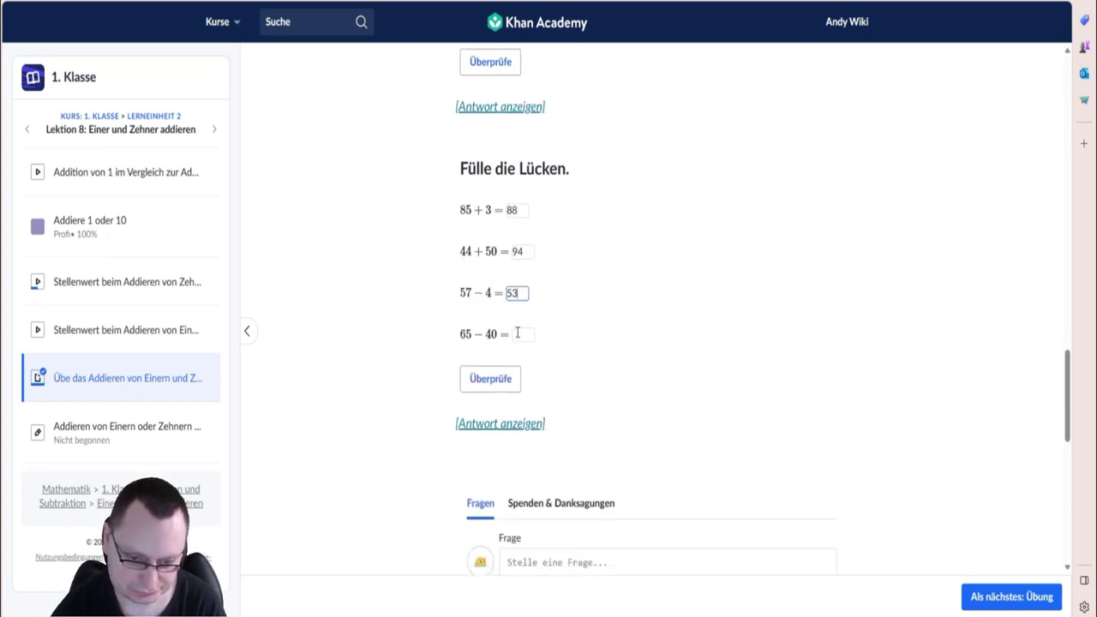
{"action": "left_click", "coordinate": [518, 334]}
{"action": "type", "text": "25"}
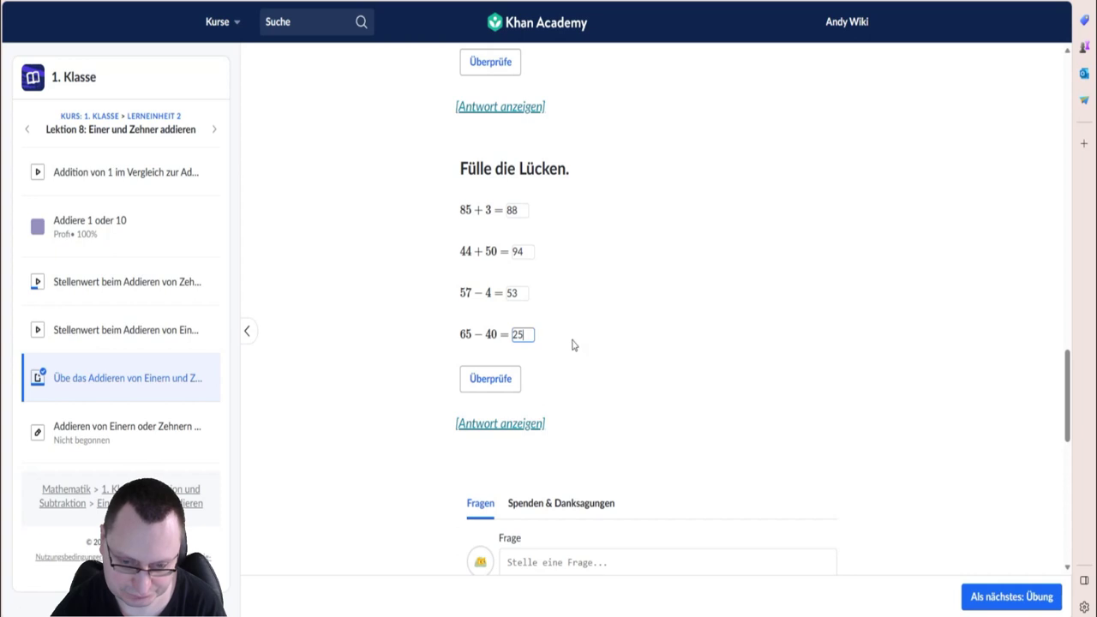
Continue to the exercise "Addieren von Einern oder Zehnern (ohne Übertrag)" and start it.
{"action": "scroll", "coordinate": [573, 345], "scroll_direction": "down", "scroll_amount": 3}
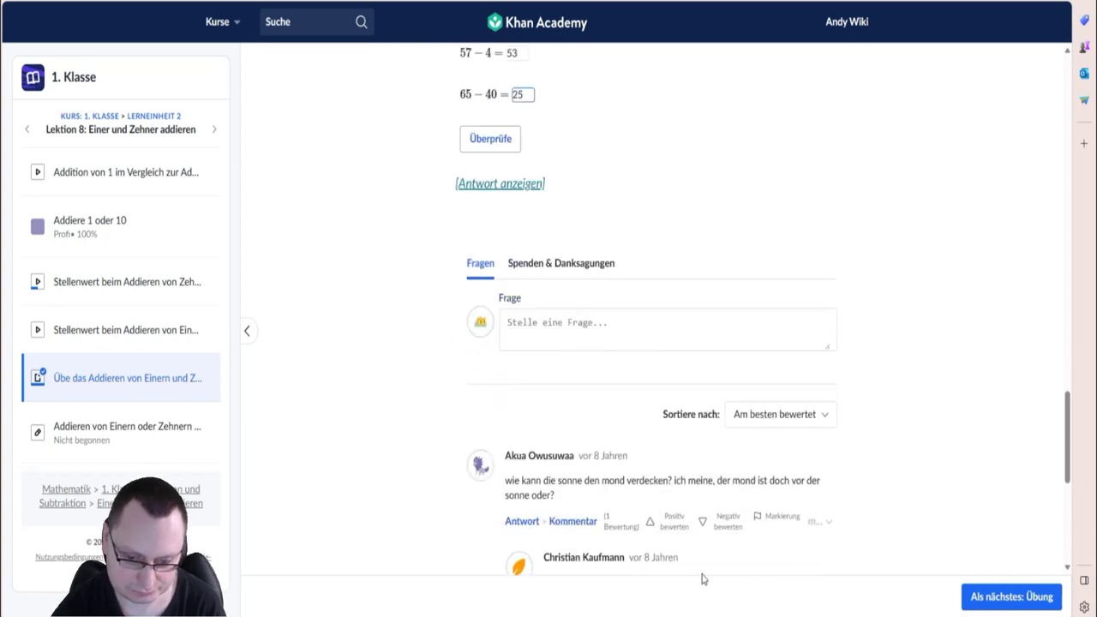
{"action": "left_click", "coordinate": [1011, 597]}
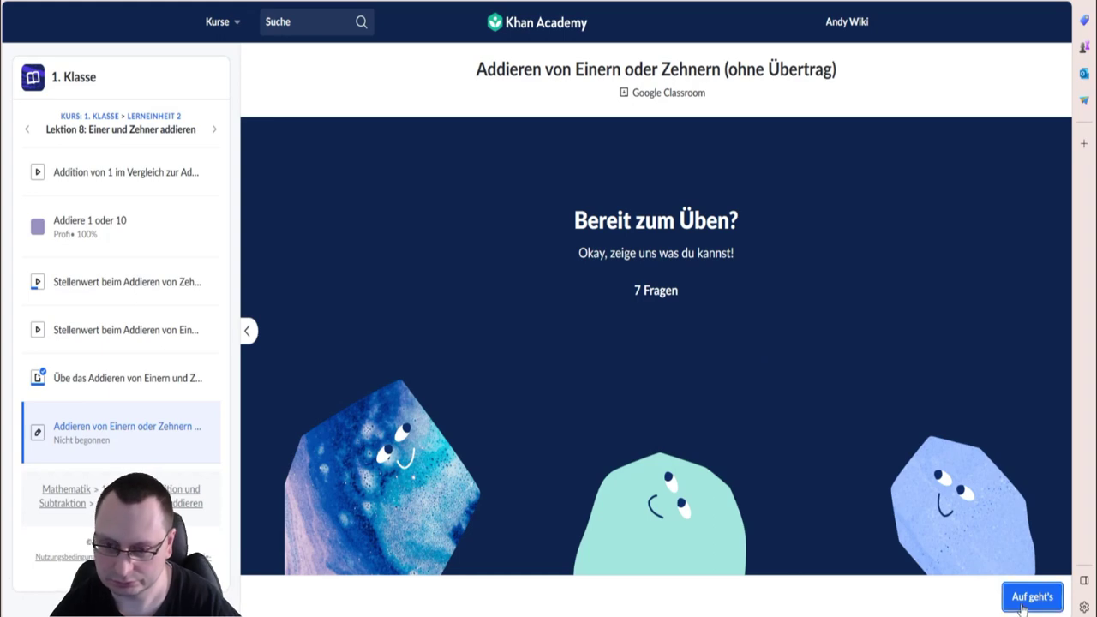
{"action": "left_click", "coordinate": [1031, 597]}
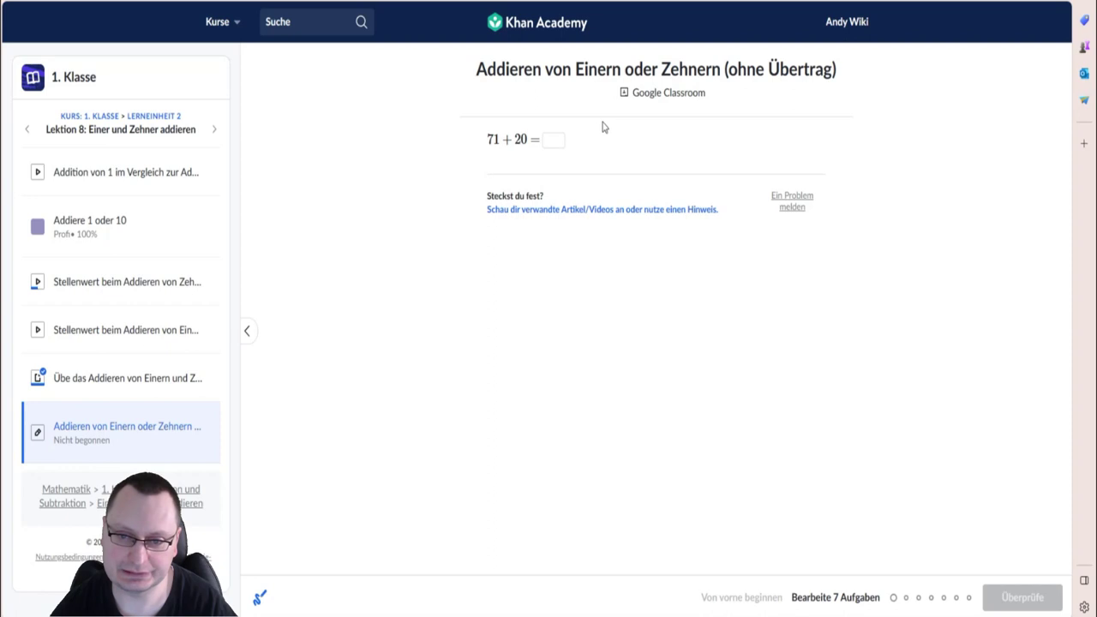
Answer both 71 + 20 and 60 + 31 with 91, checking each and moving on to the following question.
{"action": "left_click", "coordinate": [547, 139]}
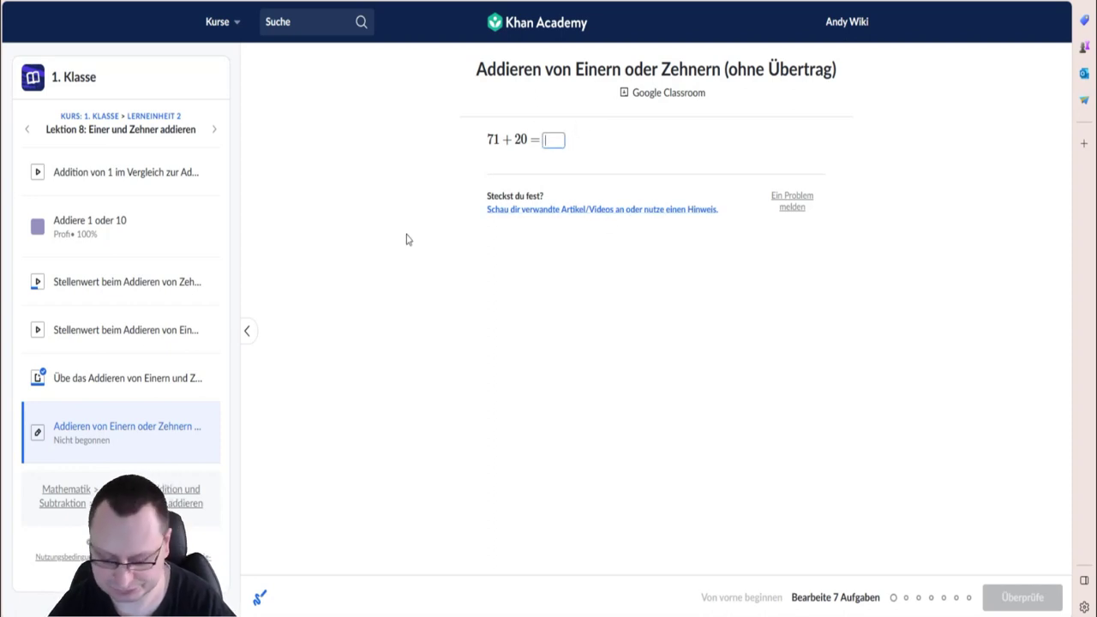
{"action": "type", "text": "91"}
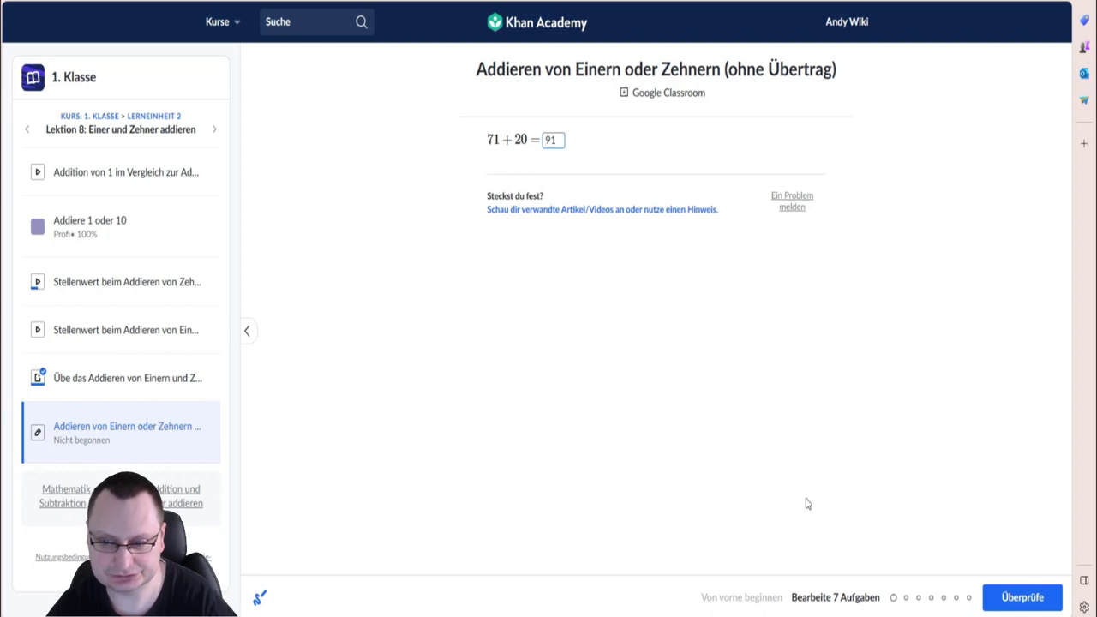
{"action": "left_click", "coordinate": [994, 600]}
{"action": "left_click", "coordinate": [996, 599]}
{"action": "left_click", "coordinate": [554, 137]}
{"action": "type", "text": "91"}
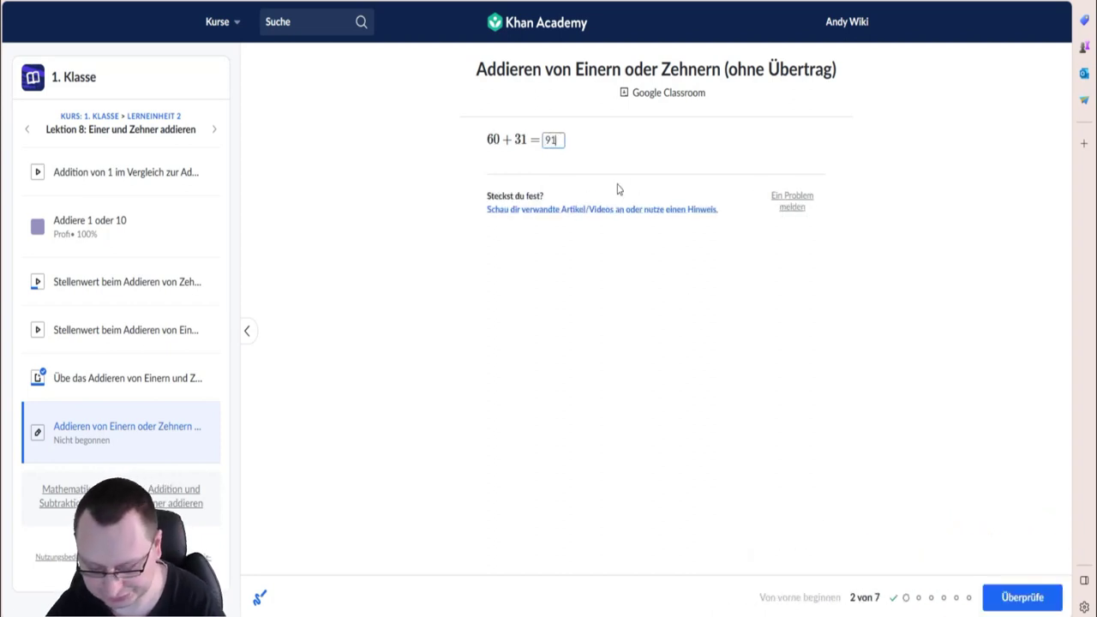
{"action": "left_click", "coordinate": [1021, 598]}
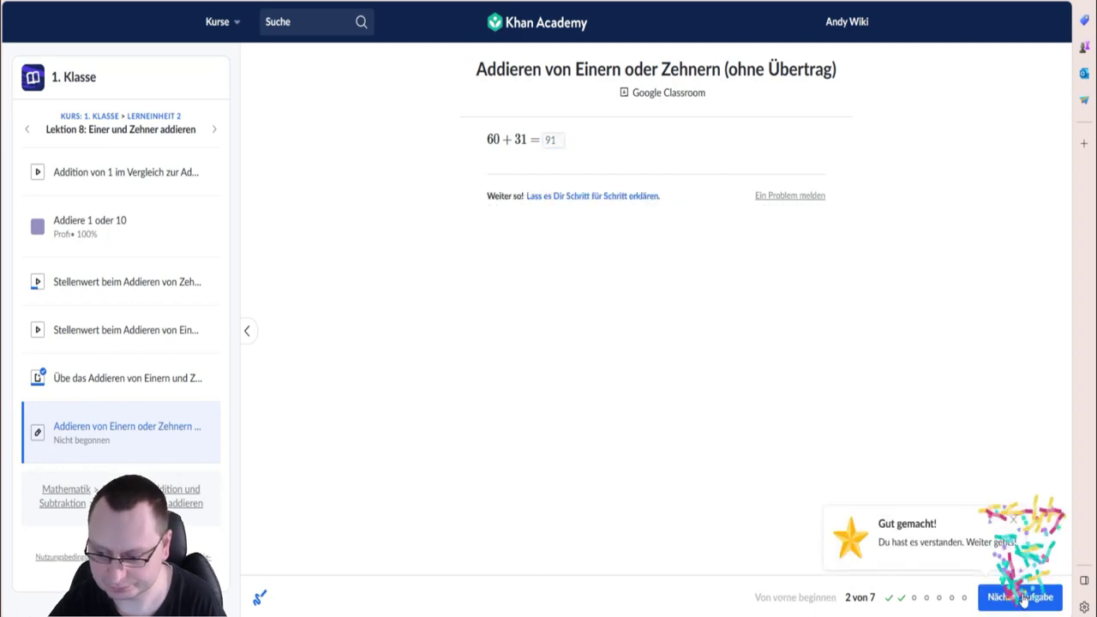
{"action": "left_click", "coordinate": [1020, 597]}
Answer 33 + 5 with 38 and 4 + 85 with 89, checking each and moving on to the following question.
{"action": "left_click", "coordinate": [553, 141]}
{"action": "type", "text": "38"}
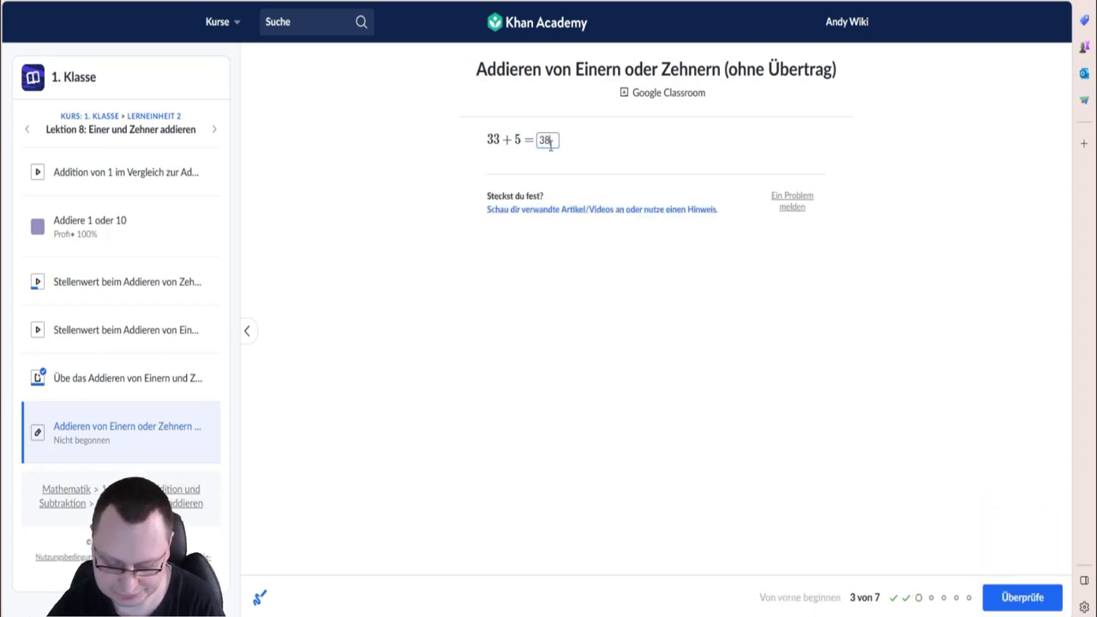
{"action": "left_click", "coordinate": [1020, 597]}
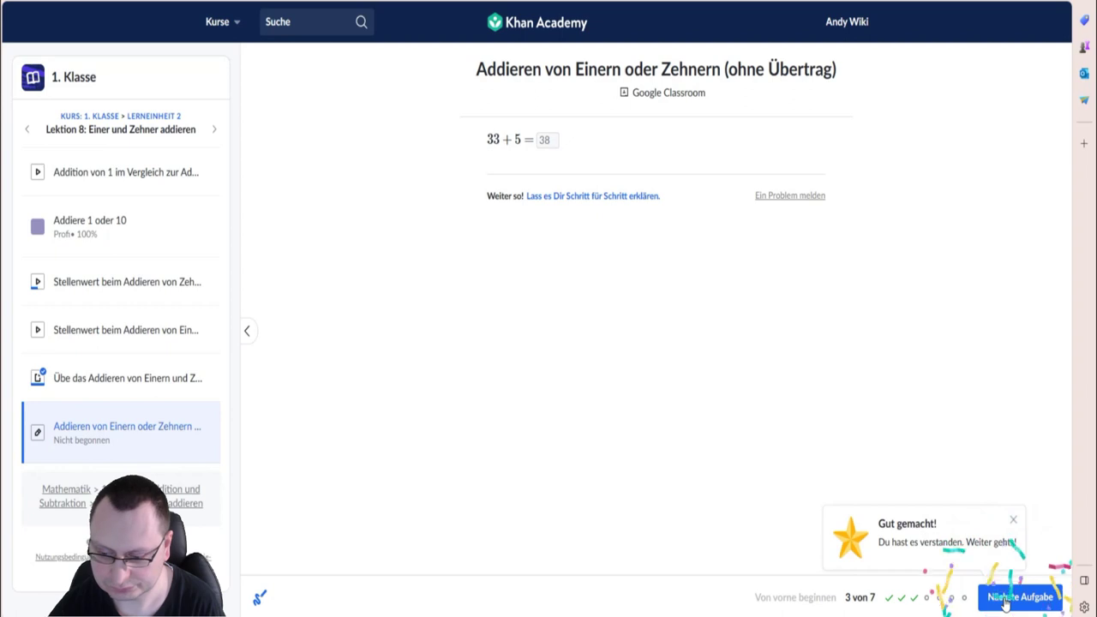
{"action": "left_click", "coordinate": [1015, 597]}
{"action": "left_click", "coordinate": [545, 139]}
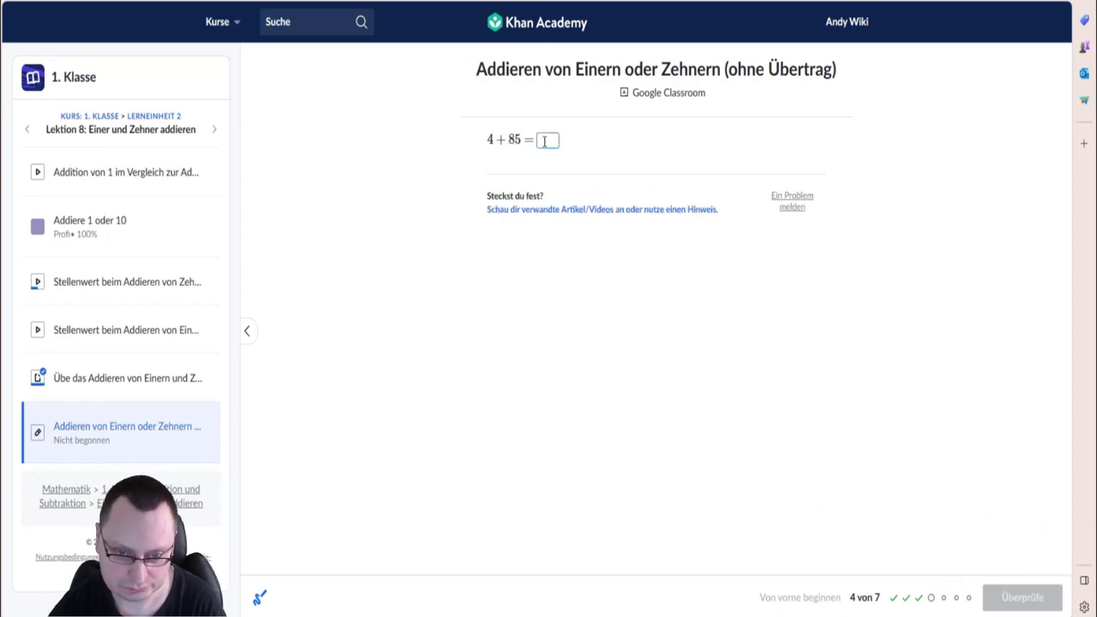
{"action": "type", "text": "89"}
{"action": "left_click", "coordinate": [998, 597]}
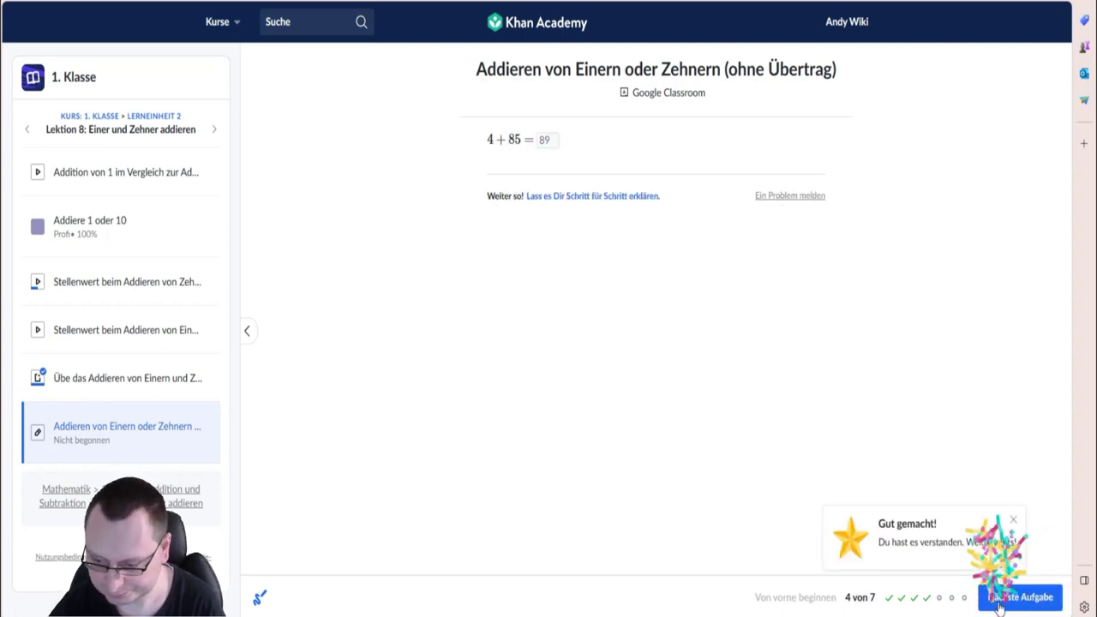
{"action": "left_click", "coordinate": [994, 597]}
Answer 33 + 20 with 53 and 30 + 26 with 56, checking each and moving on to the following question.
{"action": "left_click", "coordinate": [555, 139]}
{"action": "type", "text": "53"}
{"action": "left_click", "coordinate": [1003, 597]}
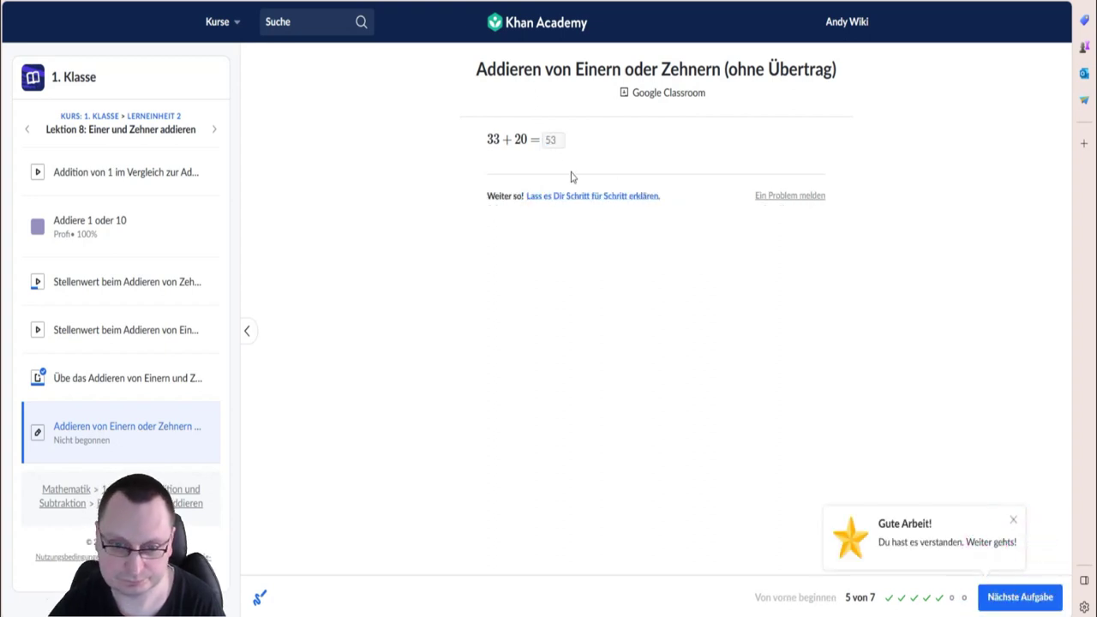
{"action": "left_click", "coordinate": [1011, 597]}
{"action": "left_click", "coordinate": [550, 139]}
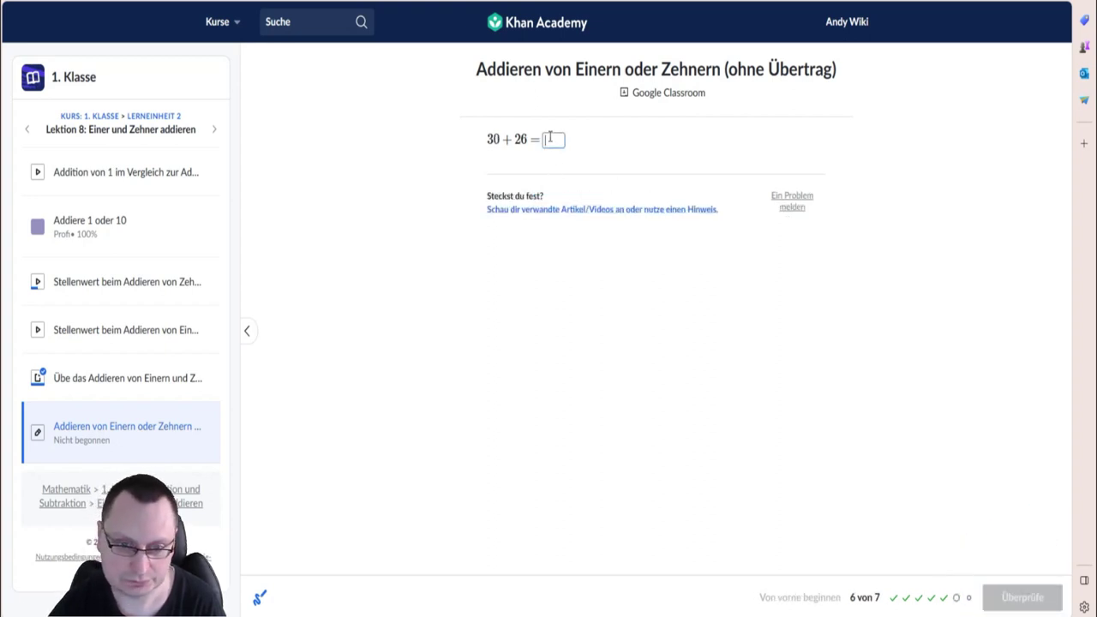
{"action": "type", "text": "56"}
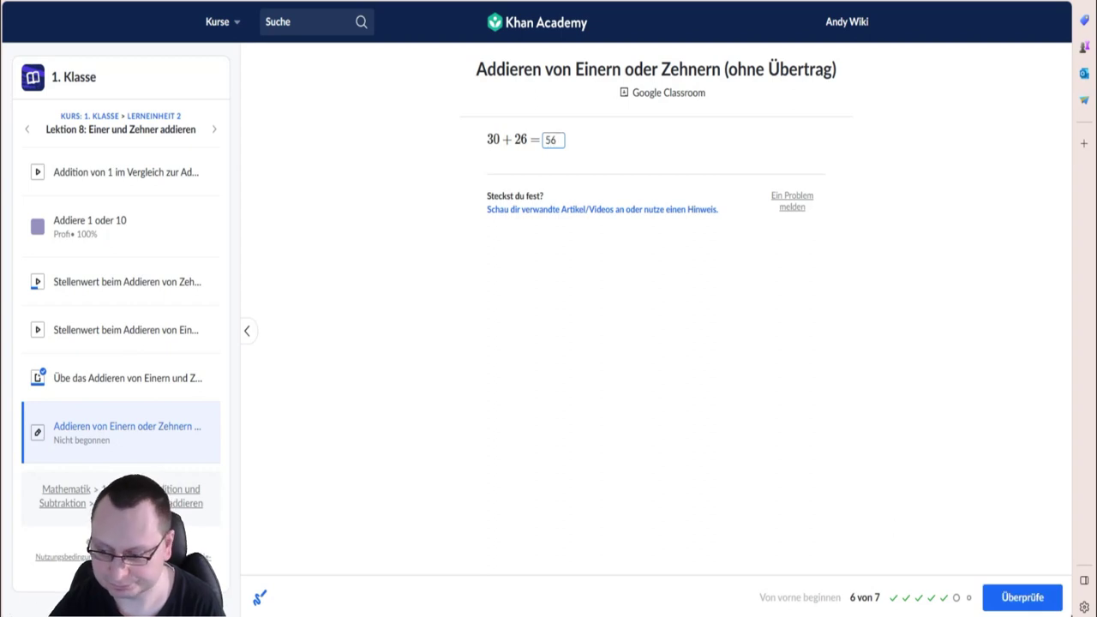
{"action": "left_click", "coordinate": [1033, 597]}
{"action": "left_click", "coordinate": [1039, 597]}
Answer the final question 51 + 8 with 59, check it and finish the exercise.
{"action": "left_click", "coordinate": [545, 141]}
{"action": "type", "text": "59"}
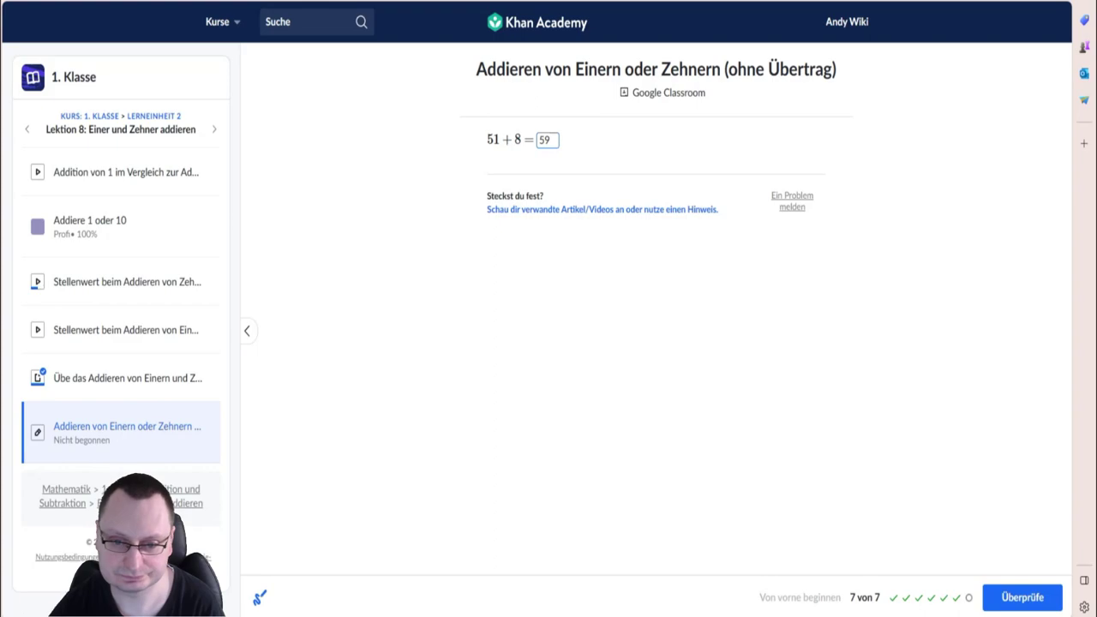
{"action": "left_click", "coordinate": [1023, 597]}
{"action": "left_click", "coordinate": [1019, 597]}
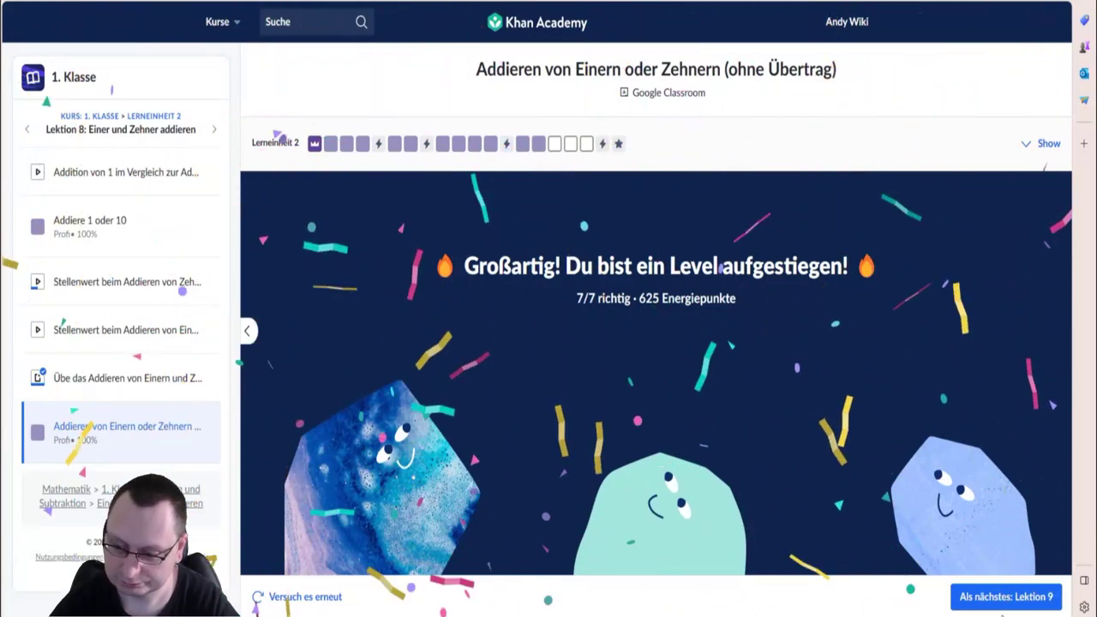
Go on to Lektion 9, skip its first two videos and start the exercise "Bis zu vier zweistellige Zahlen addieren".
{"action": "left_click", "coordinate": [1004, 599]}
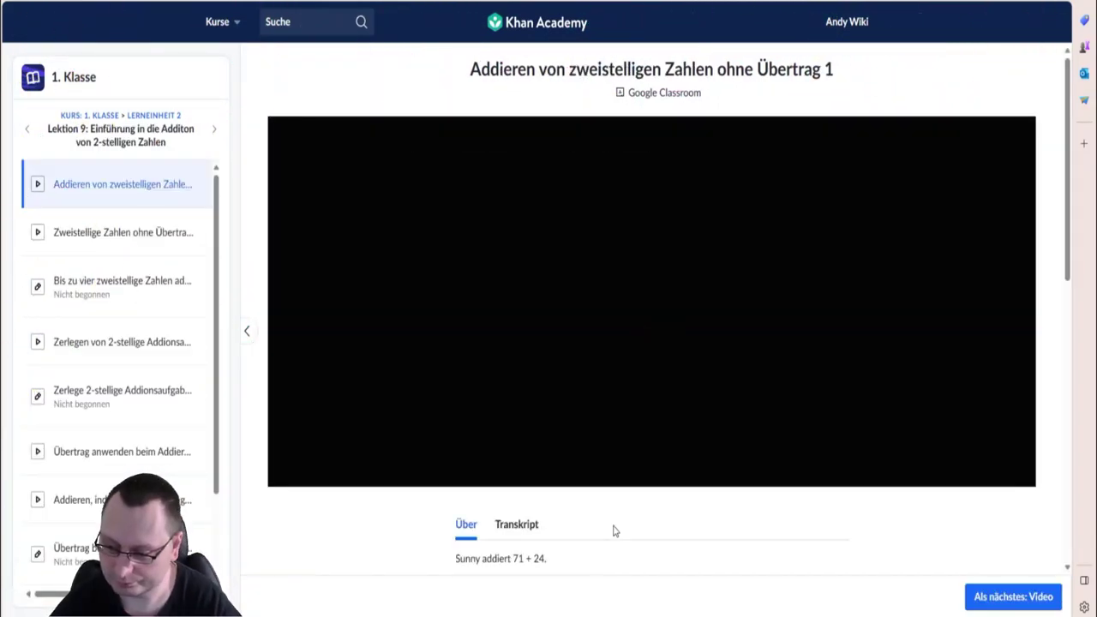
{"action": "left_click", "coordinate": [998, 597]}
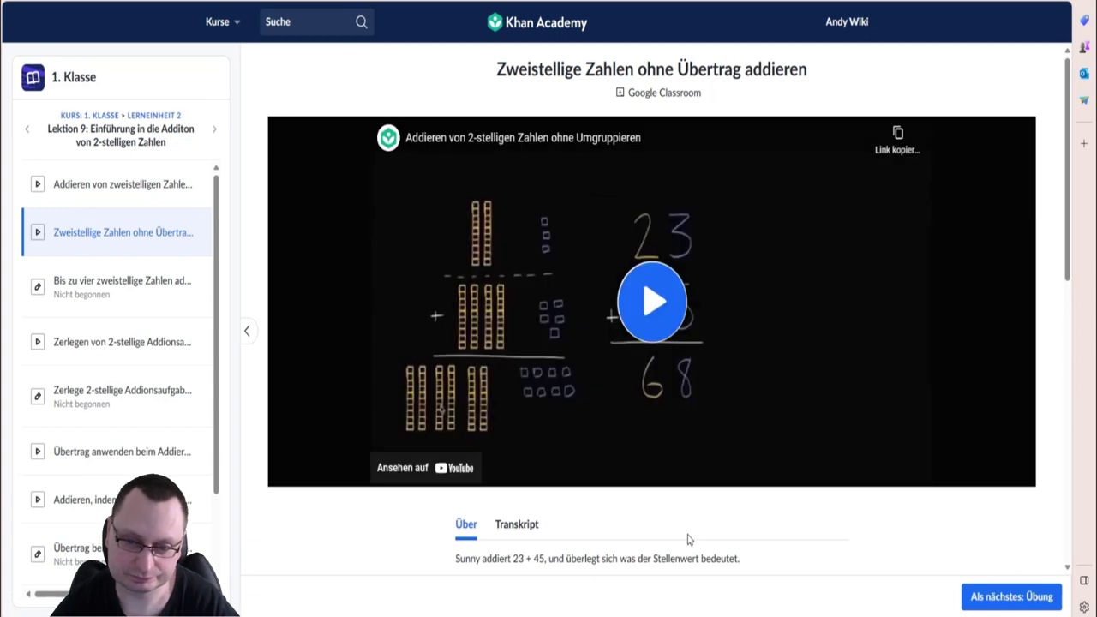
{"action": "left_click", "coordinate": [981, 596]}
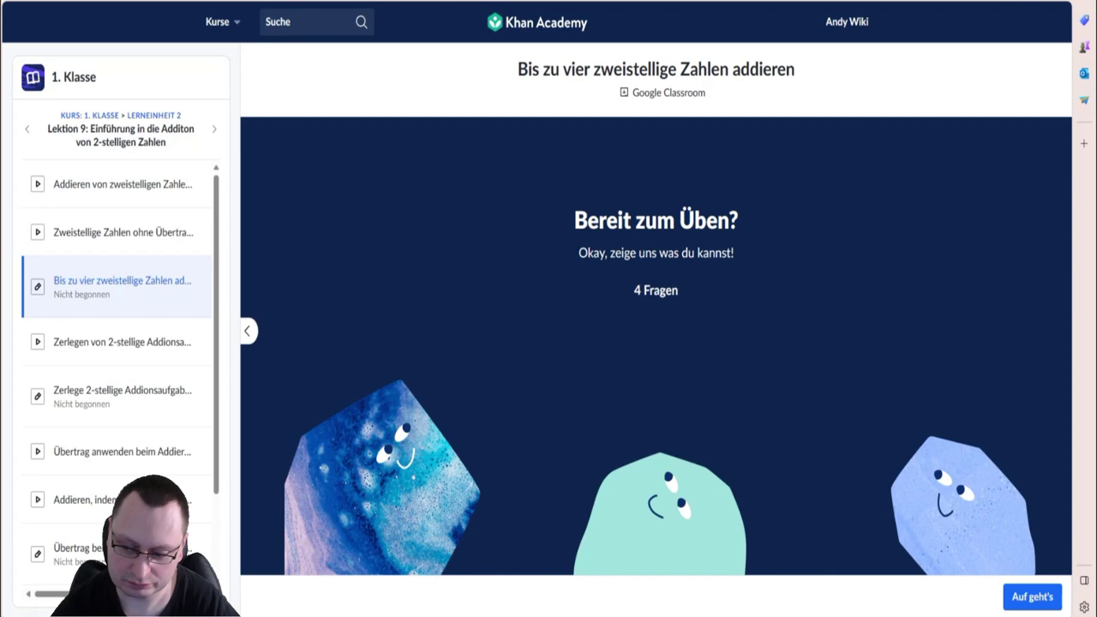
{"action": "left_click", "coordinate": [1037, 597]}
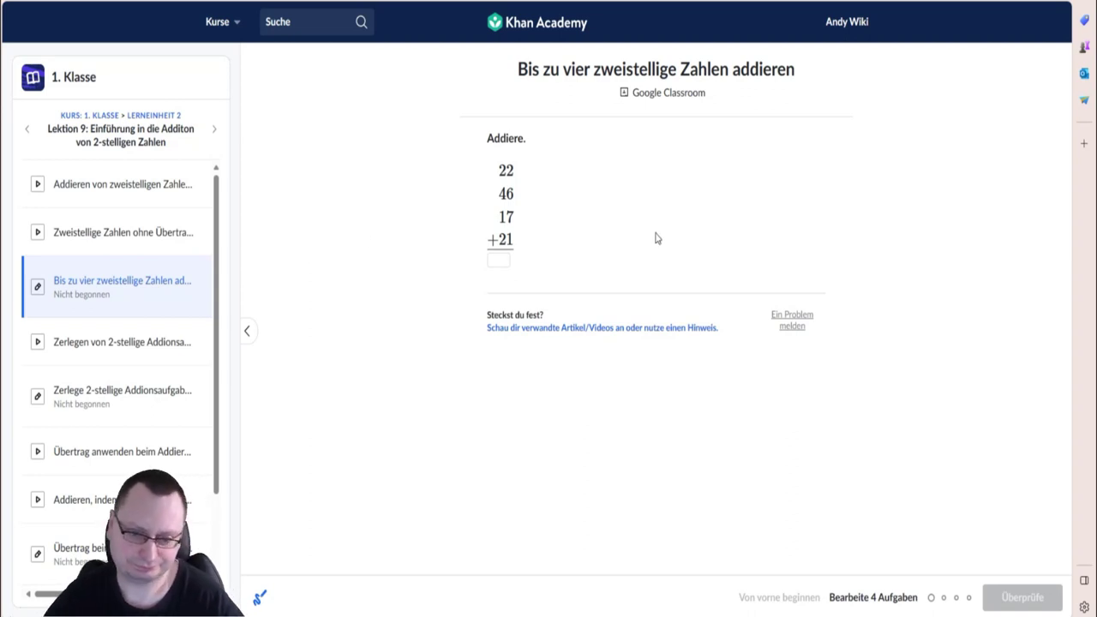
Answer the column sum 22 + 46 + 17 + 21 with 106, check it and go to the following question.
{"action": "left_click", "coordinate": [502, 261]}
{"action": "type", "text": "106"}
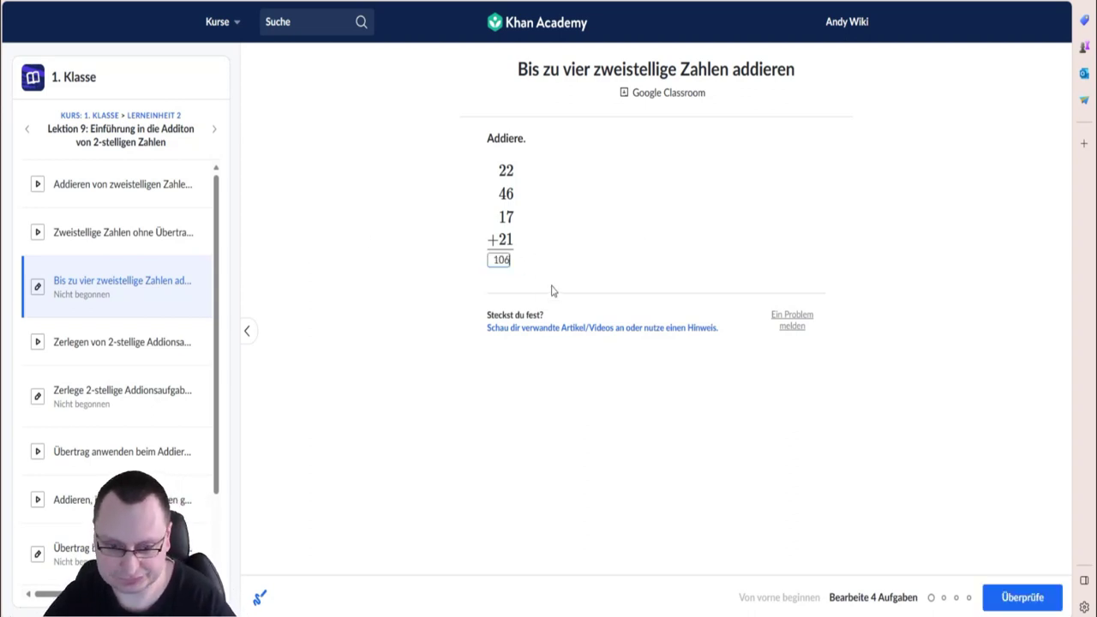
{"action": "left_click", "coordinate": [1016, 600]}
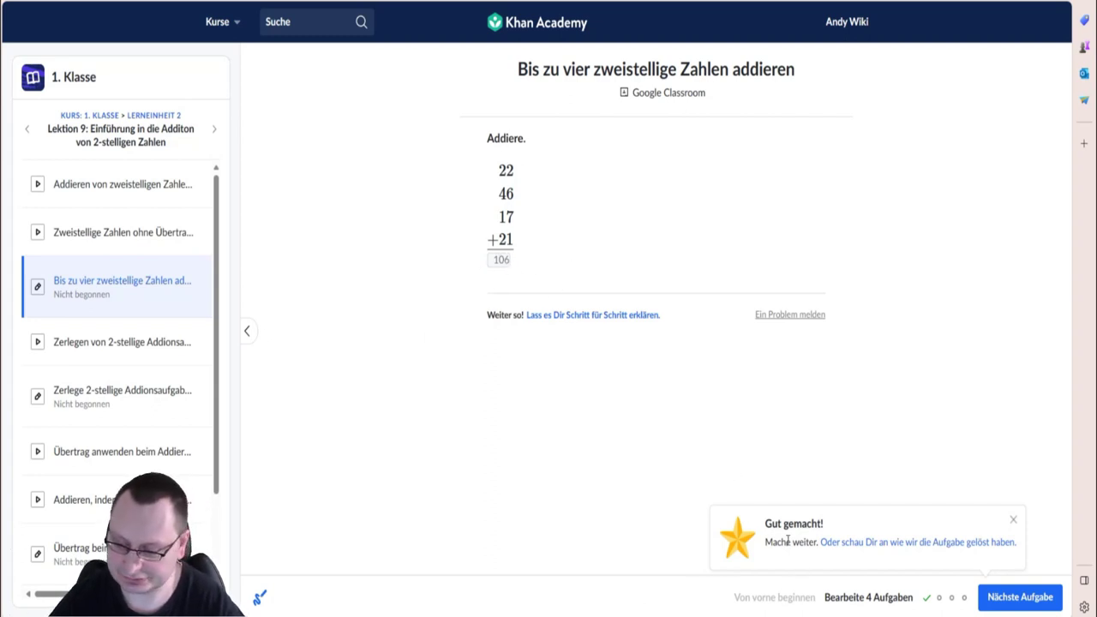
{"action": "left_click", "coordinate": [1031, 604]}
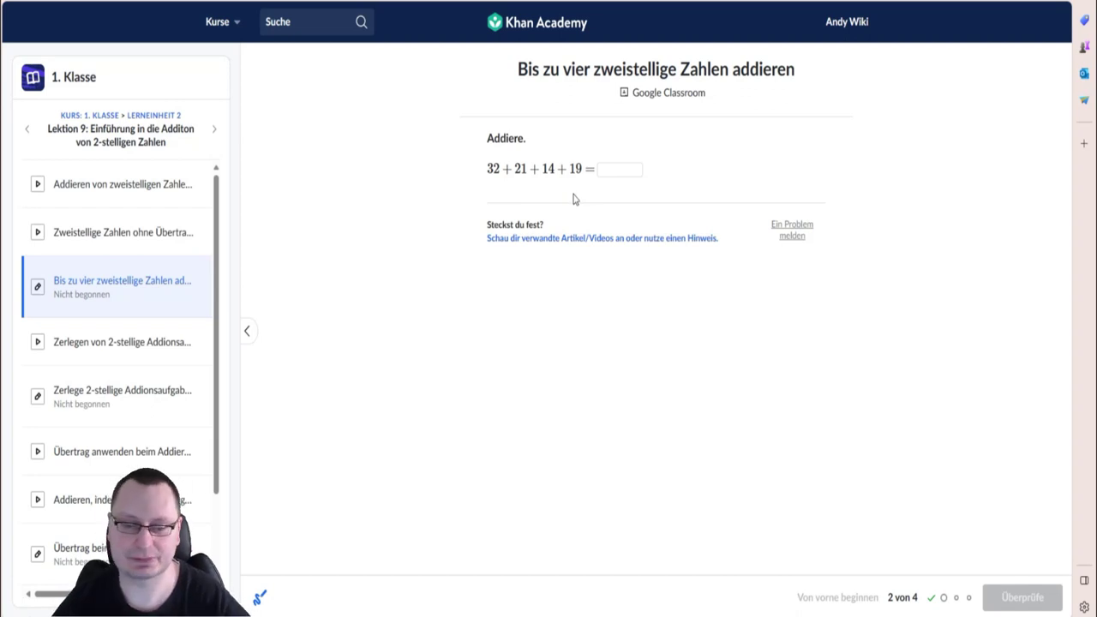
Answer 32 + 21 + 14 + 19 with 86.
{"action": "left_click", "coordinate": [625, 171]}
{"action": "type", "text": "8"}
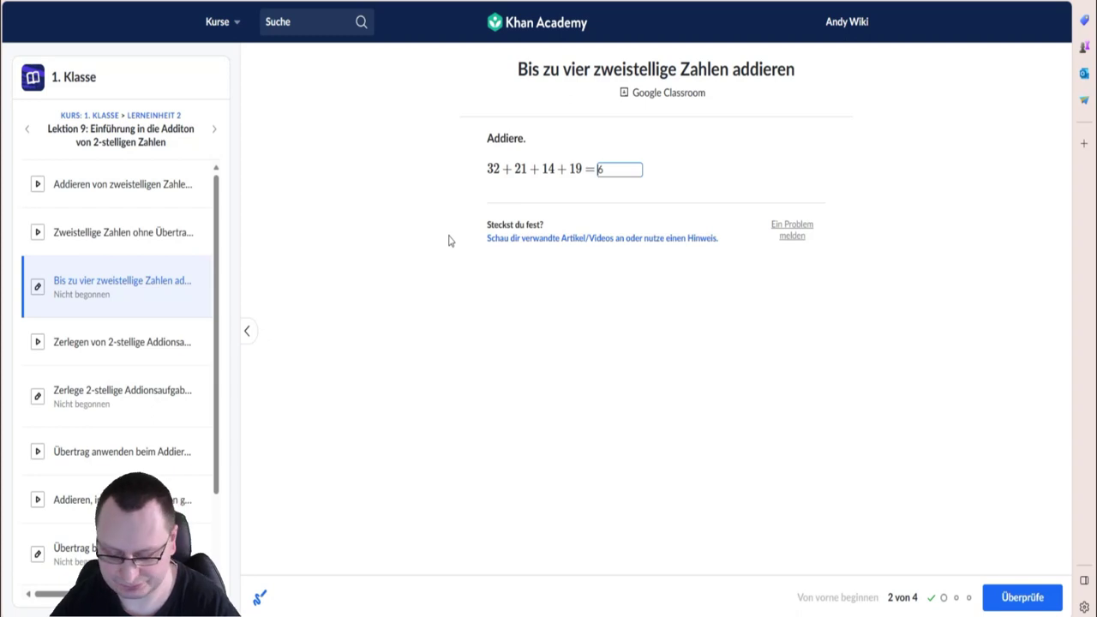
{"action": "type", "text": "8"}
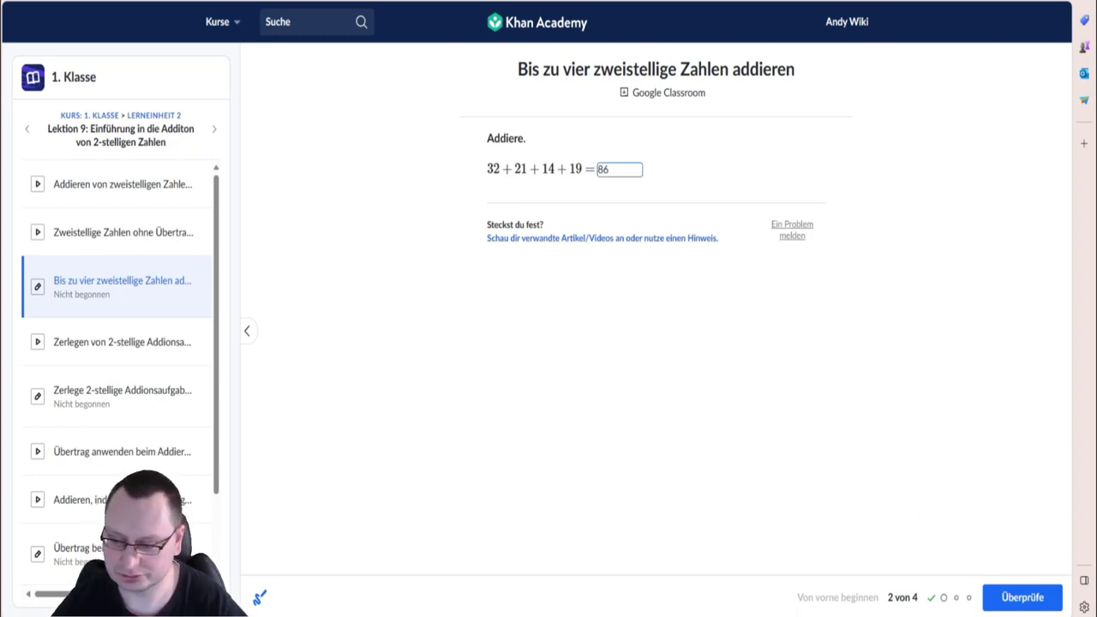
Submit the entered answer for 32 + 21 + 14 + 19, and solve 44 + 23 + 11 + 6 with the answer 84.
{"action": "left_click", "coordinate": [1007, 597]}
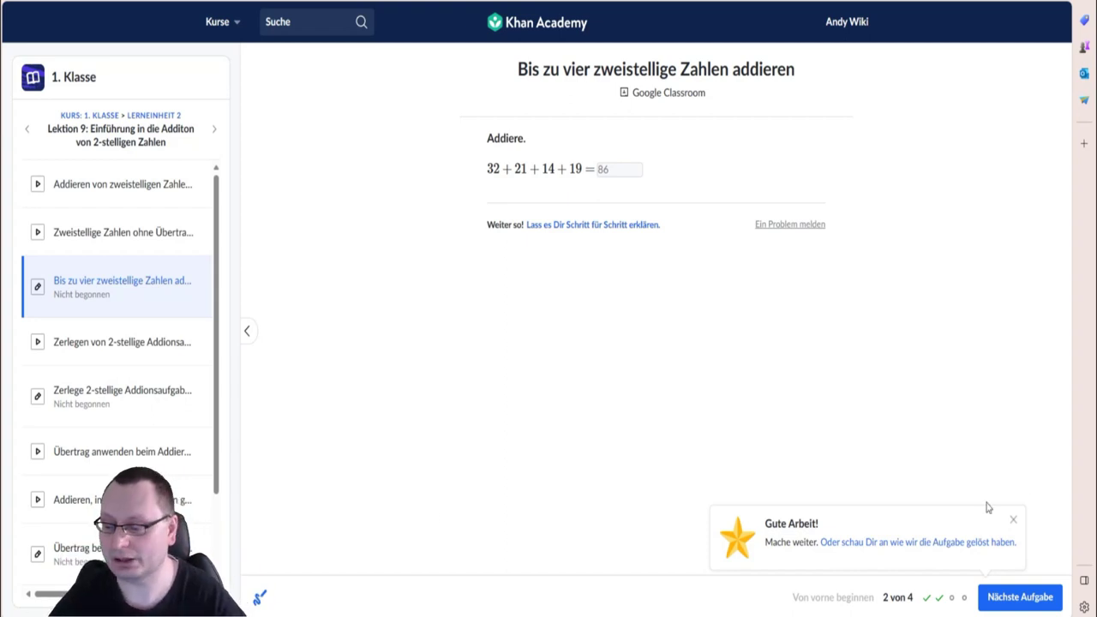
{"action": "left_click", "coordinate": [998, 596]}
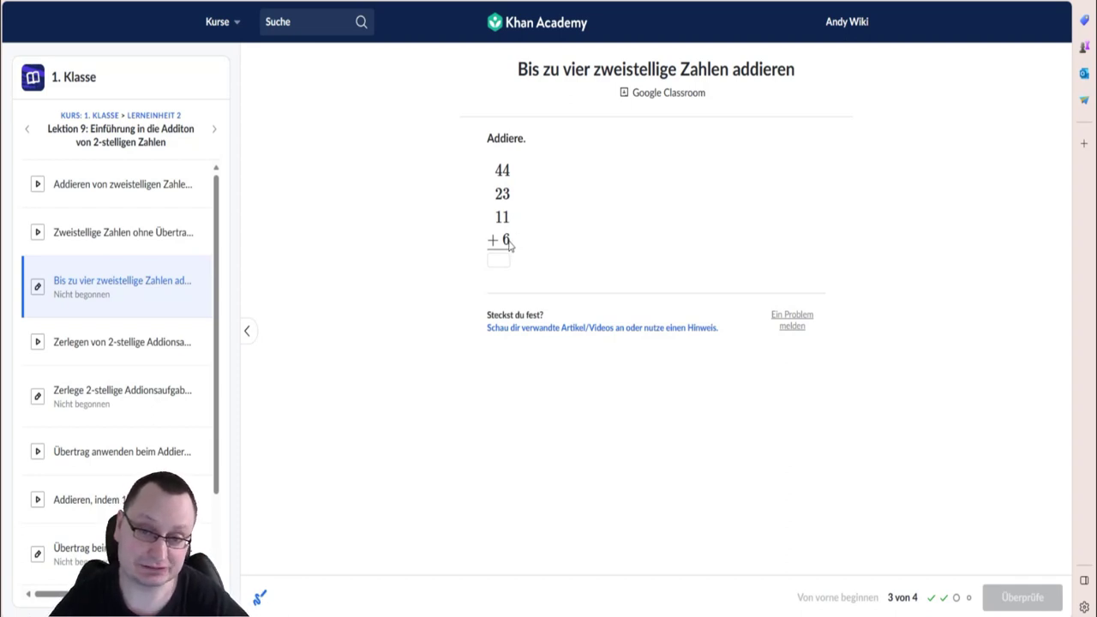
{"action": "left_click", "coordinate": [502, 264]}
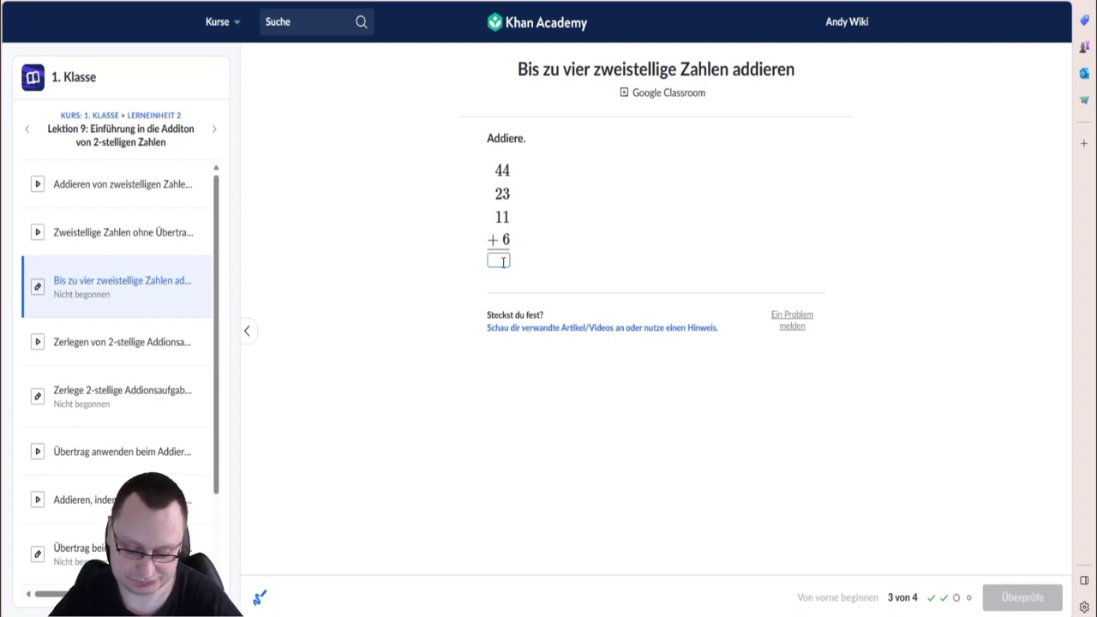
{"action": "type", "text": "84"}
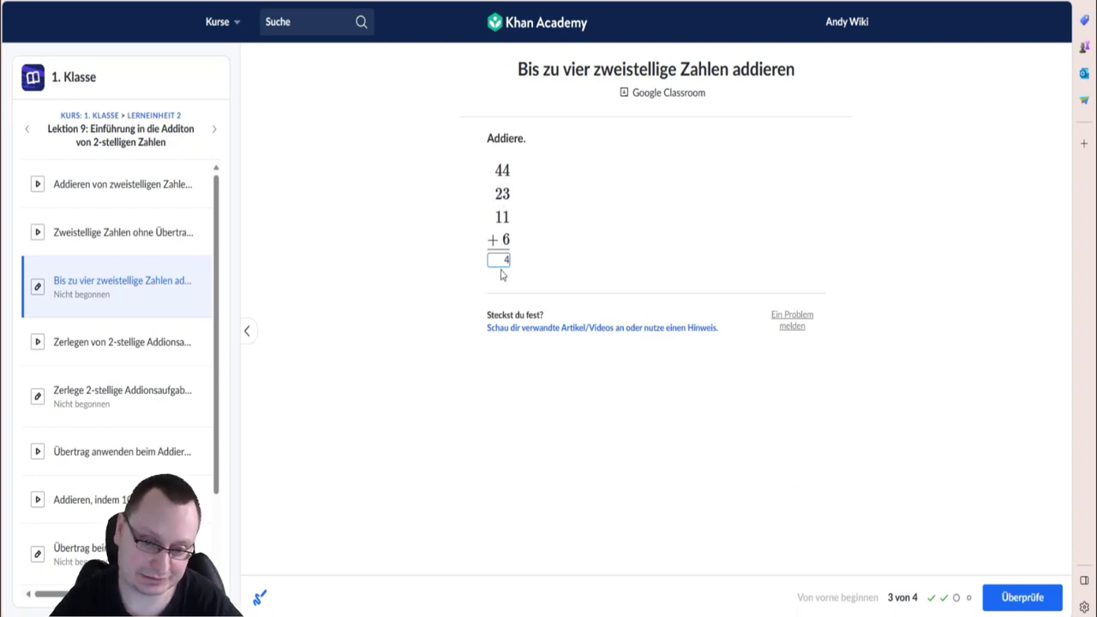
{"action": "type", "text": "8"}
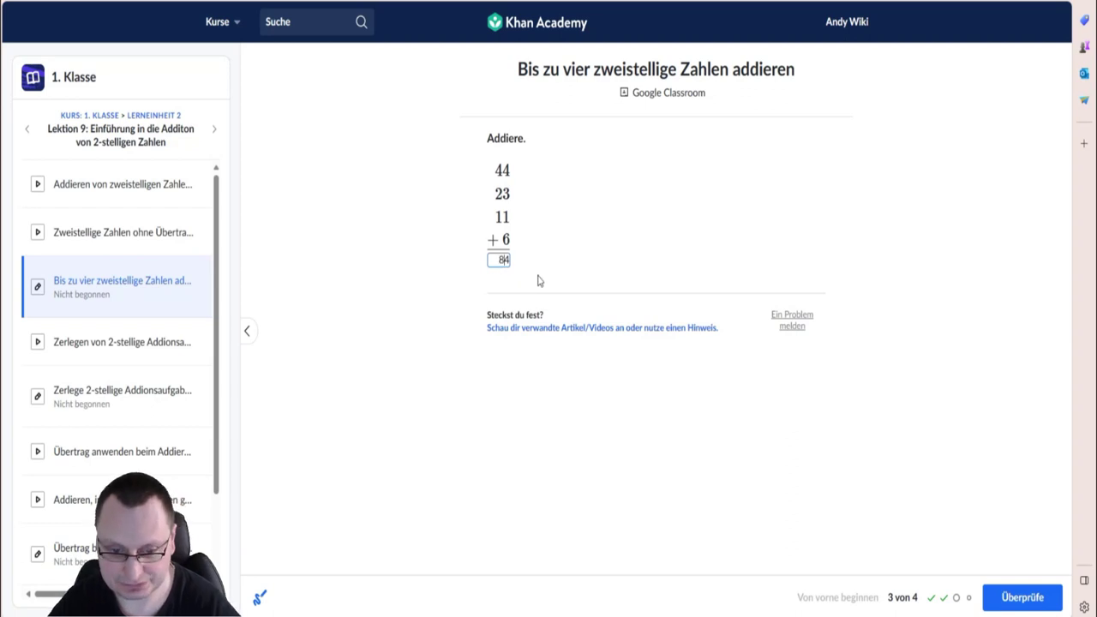
{"action": "left_click", "coordinate": [1039, 597]}
{"action": "left_click", "coordinate": [1039, 597]}
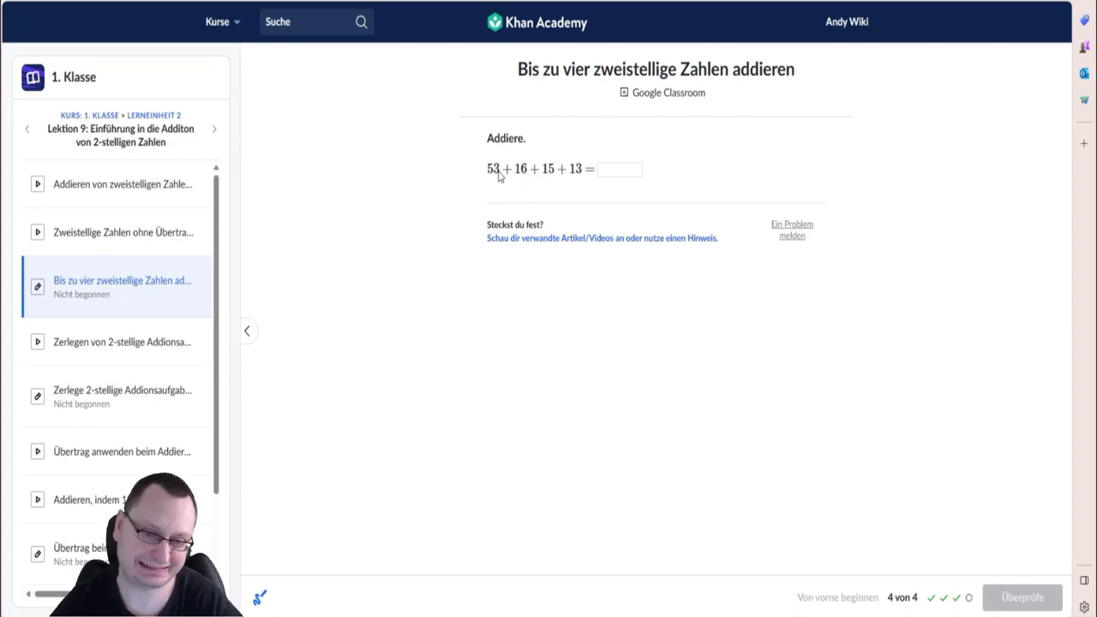
Answer 53 + 16 + 15 + 13 with 97, check it and show the exercise summary.
{"action": "left_click", "coordinate": [628, 172]}
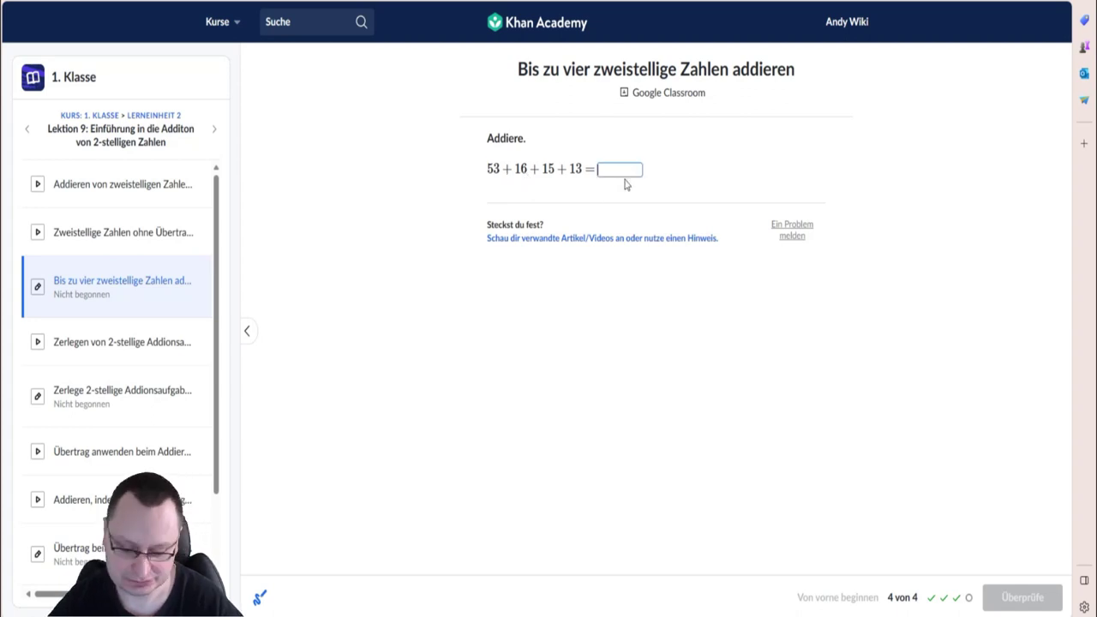
{"action": "type", "text": "7"}
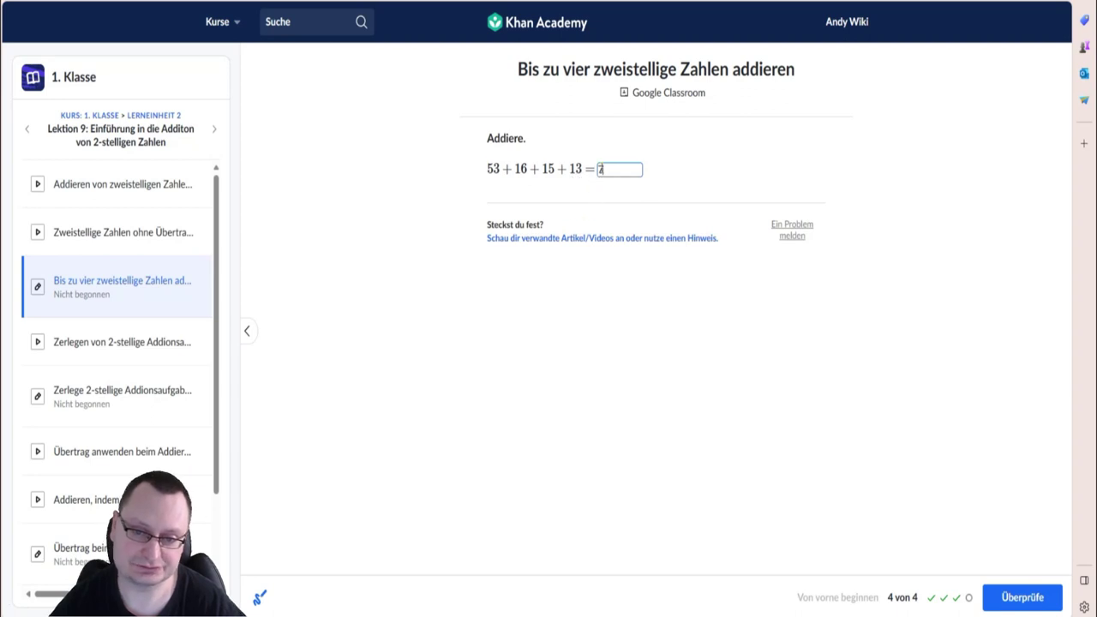
{"action": "type", "text": "9"}
{"action": "left_click", "coordinate": [1013, 598]}
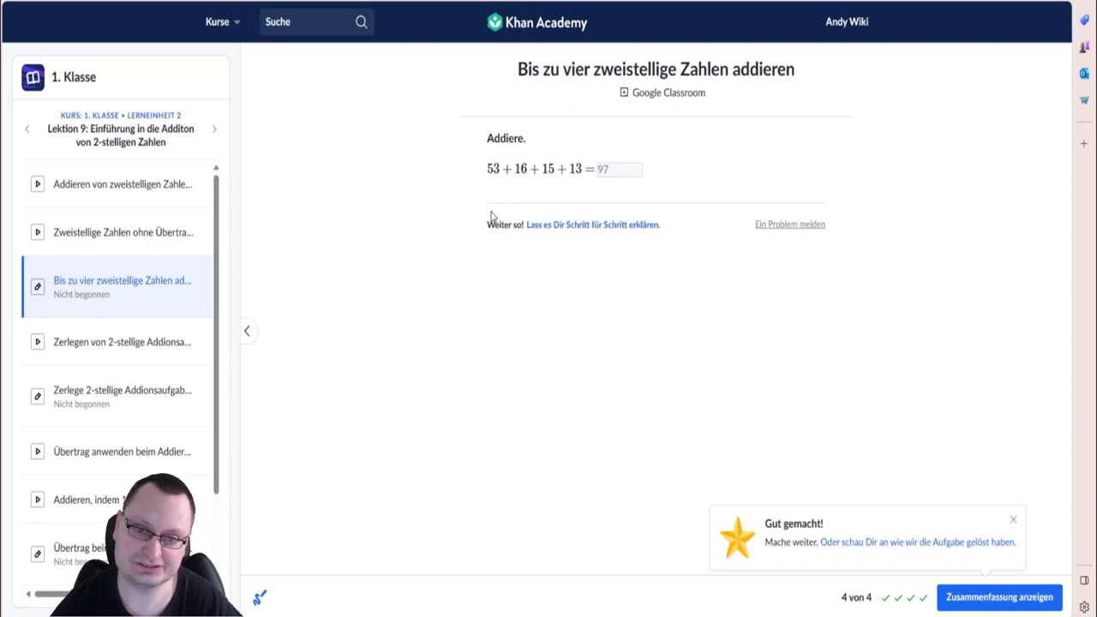
{"action": "left_click", "coordinate": [1039, 605]}
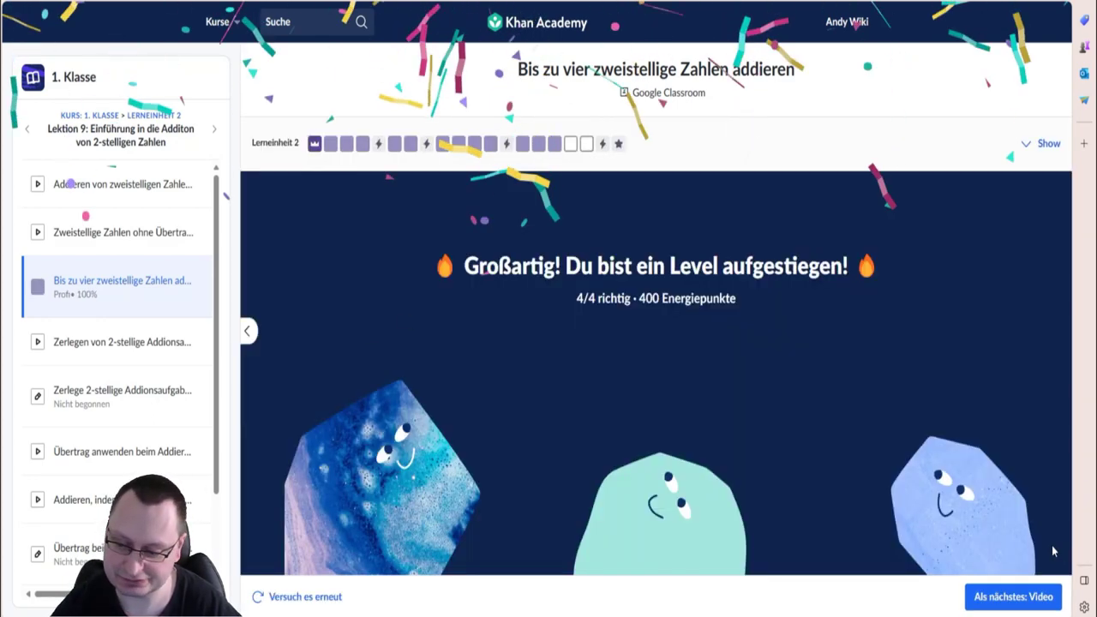
Skip past the video on decomposing two-digit additions and start the exercise "Zerlege 2-stellige Addionsaufgaben".
{"action": "left_click", "coordinate": [990, 597]}
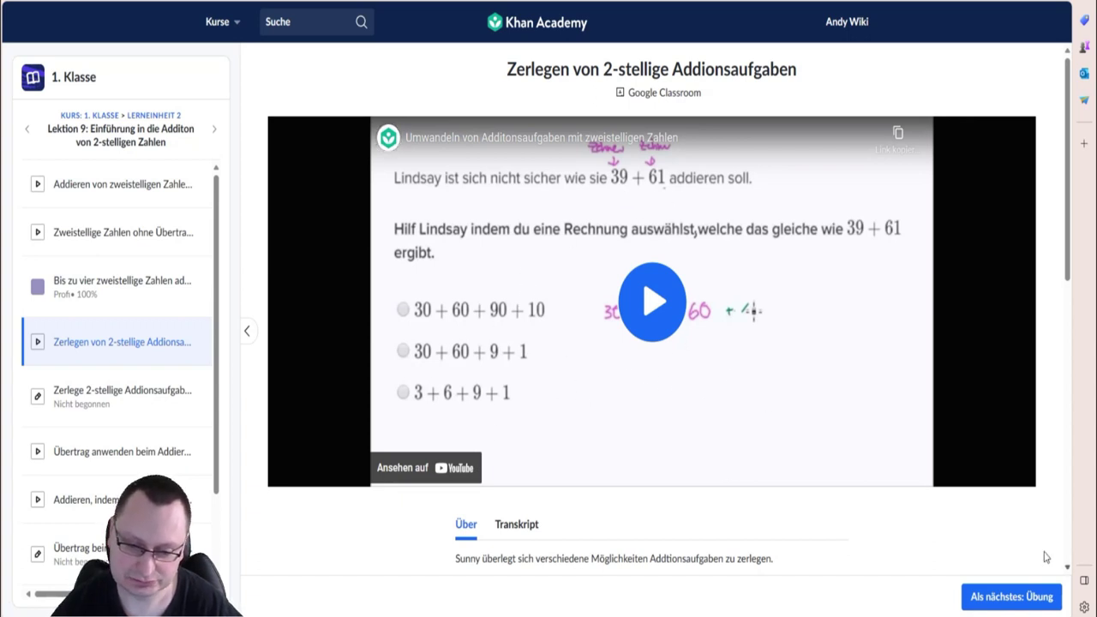
{"action": "left_click", "coordinate": [1020, 600]}
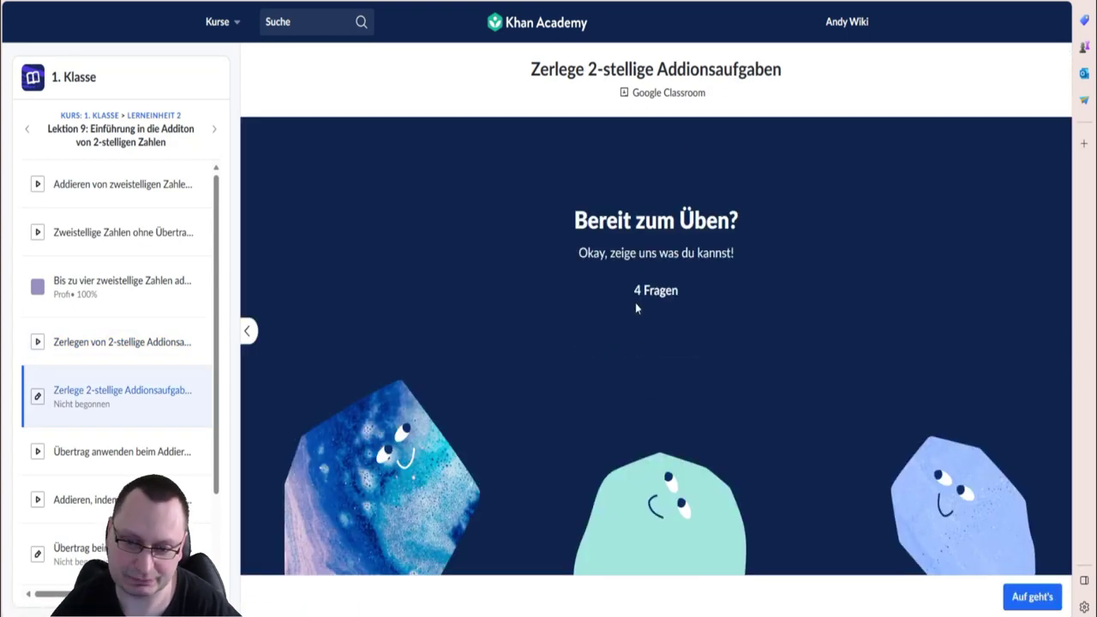
{"action": "left_click", "coordinate": [1006, 592]}
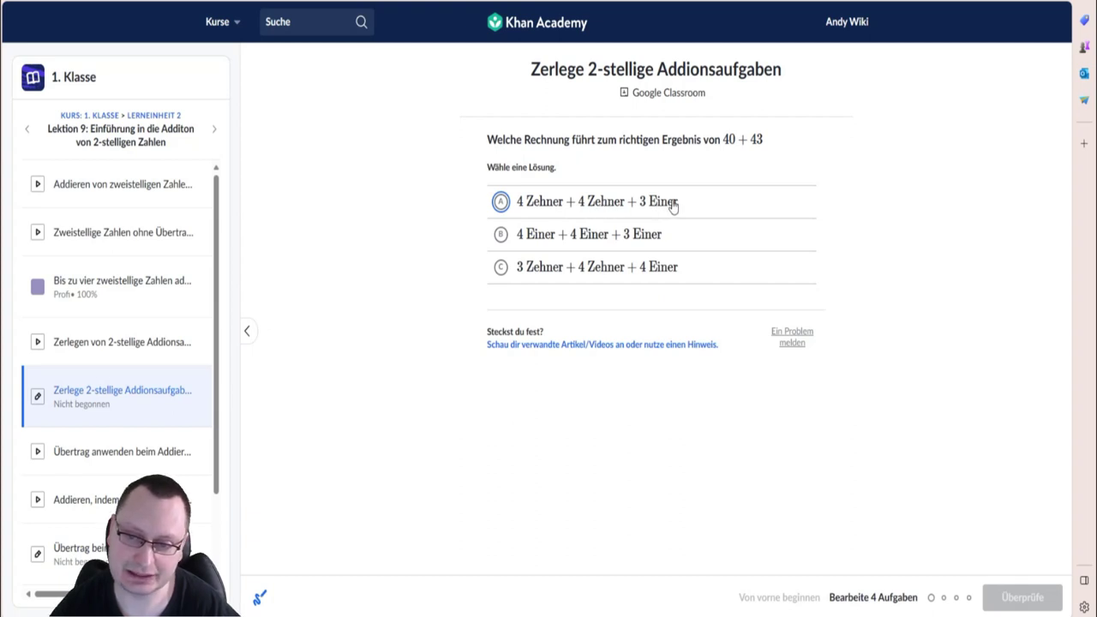
Answer the 40 + 43 question with "4 Zehner + 4 Zehner + 3 Einer", check it and go to the next question.
{"action": "triple_click", "coordinate": [531, 201]}
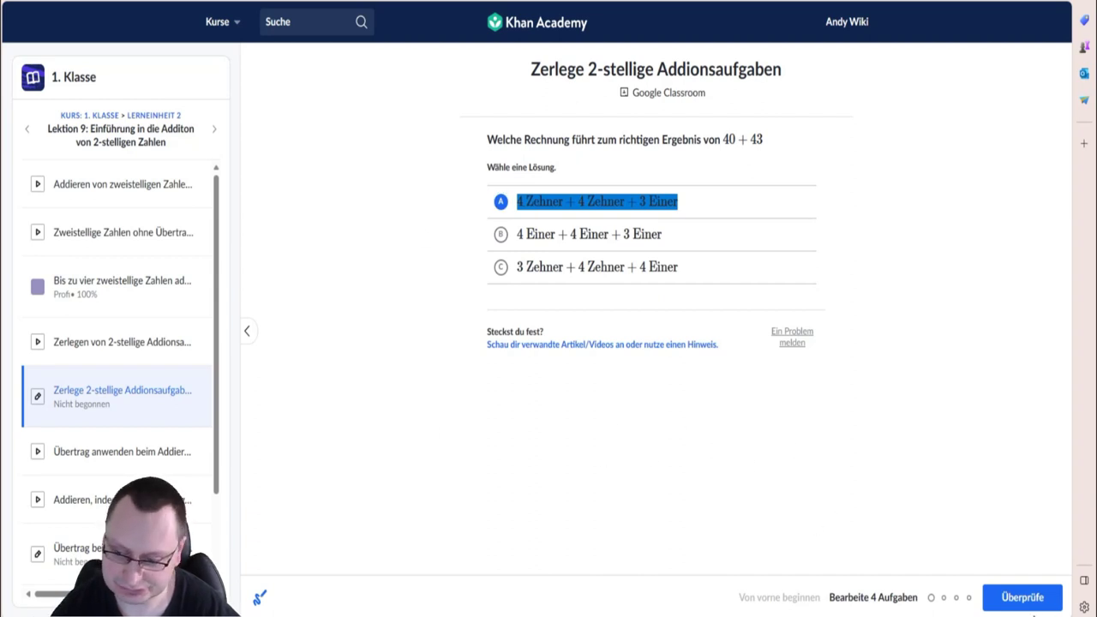
{"action": "left_click", "coordinate": [1033, 604]}
{"action": "left_click", "coordinate": [1024, 600]}
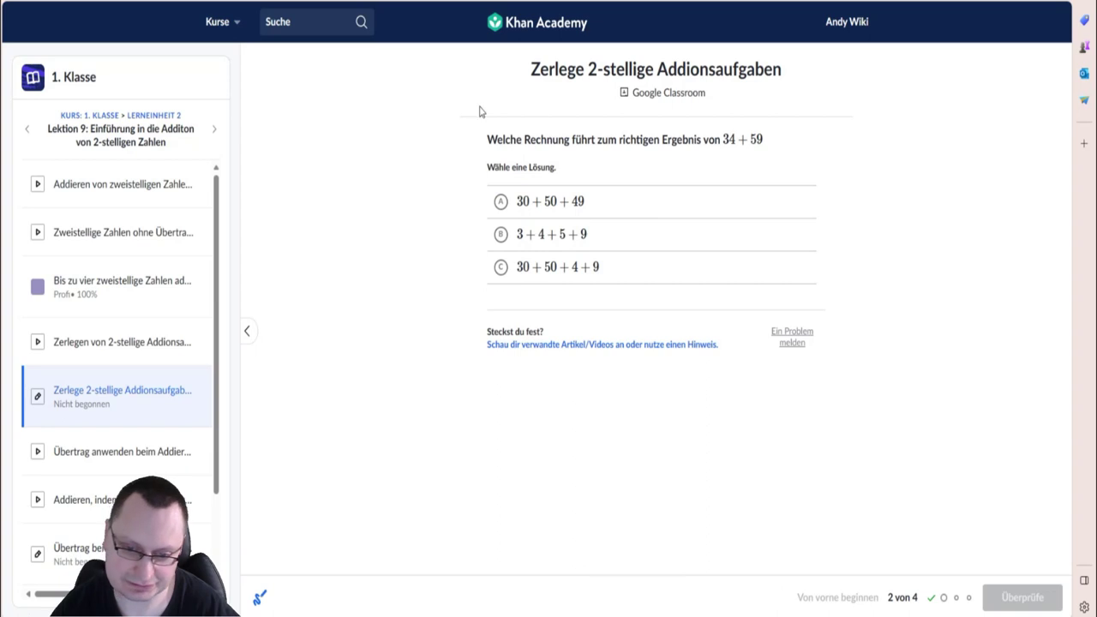
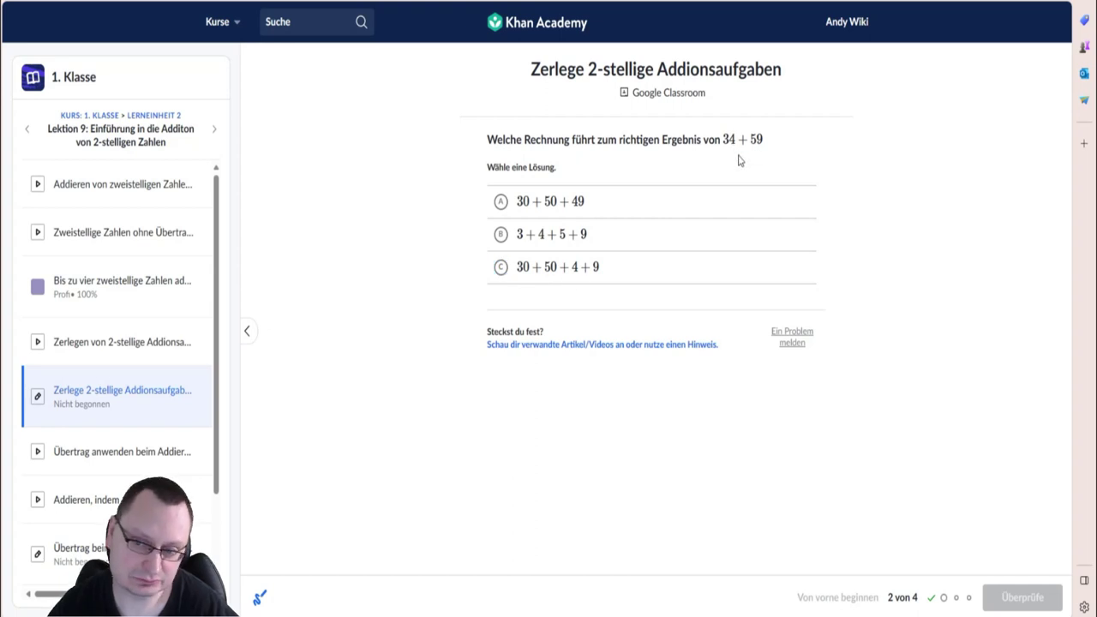
Answer the 34 + 59 question with "30 + 50 + 4 + 9", check it and go to the next question.
{"action": "triple_click", "coordinate": [519, 280]}
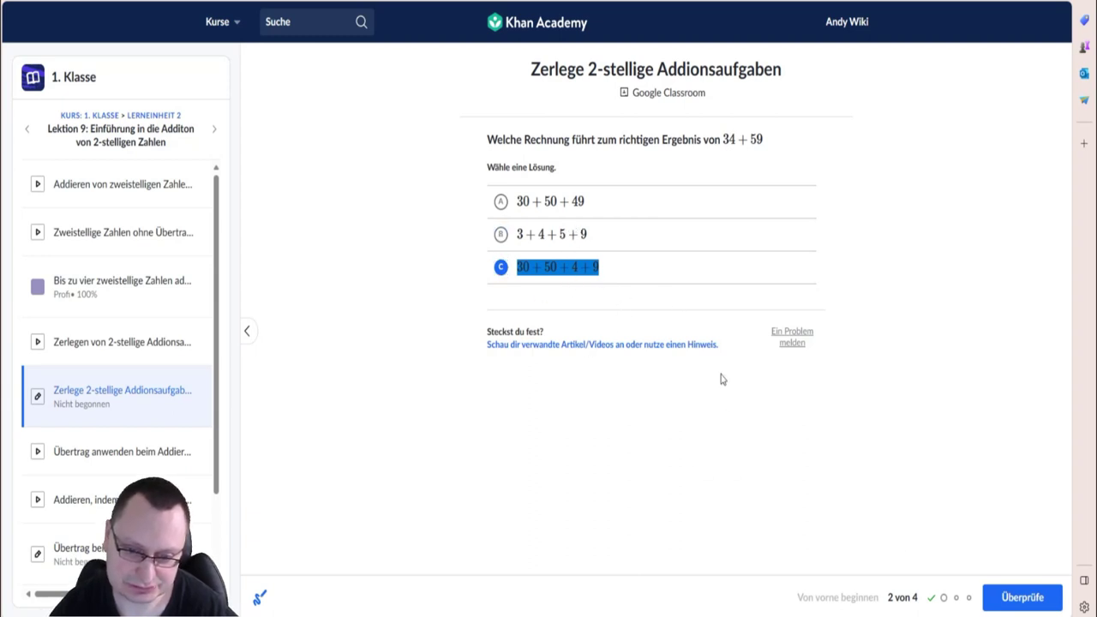
{"action": "left_click", "coordinate": [1006, 602]}
{"action": "left_click", "coordinate": [1007, 602]}
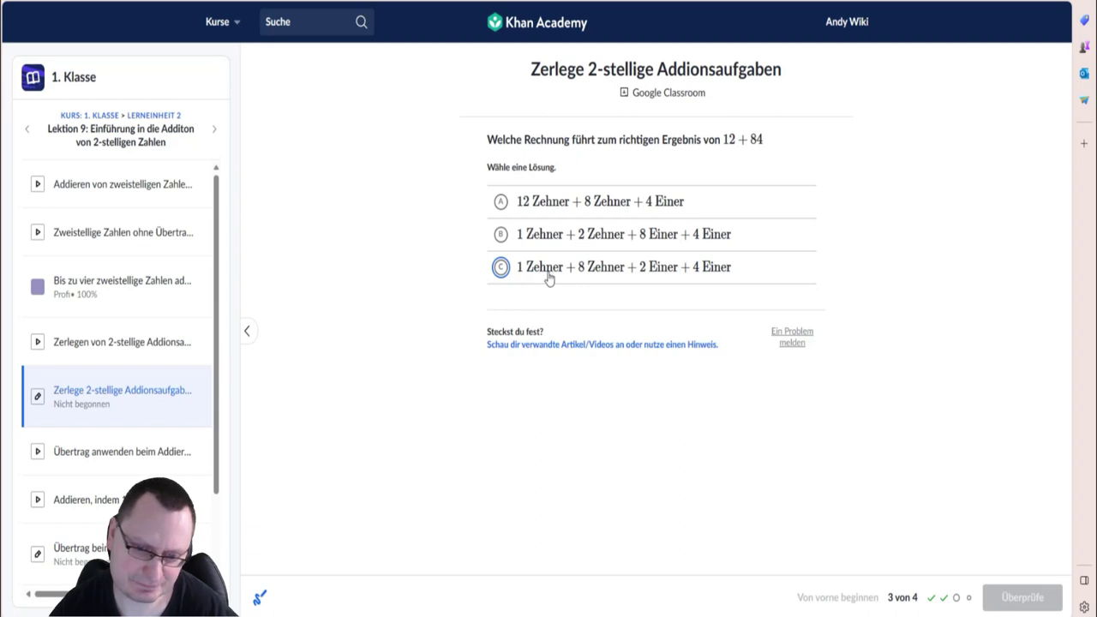
Answer the 12 + 84 question with "1 Zehner + 8 Zehner + 2 Einer + 4 Einer", check it and continue.
{"action": "double_click", "coordinate": [656, 270]}
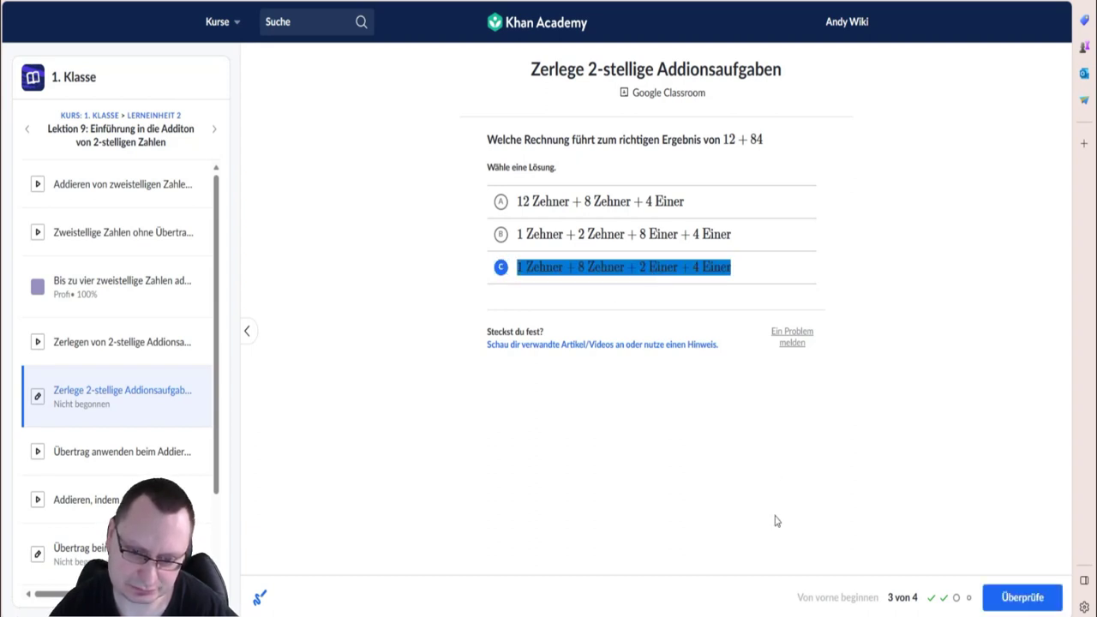
{"action": "left_click", "coordinate": [1024, 598]}
{"action": "left_click", "coordinate": [1024, 598]}
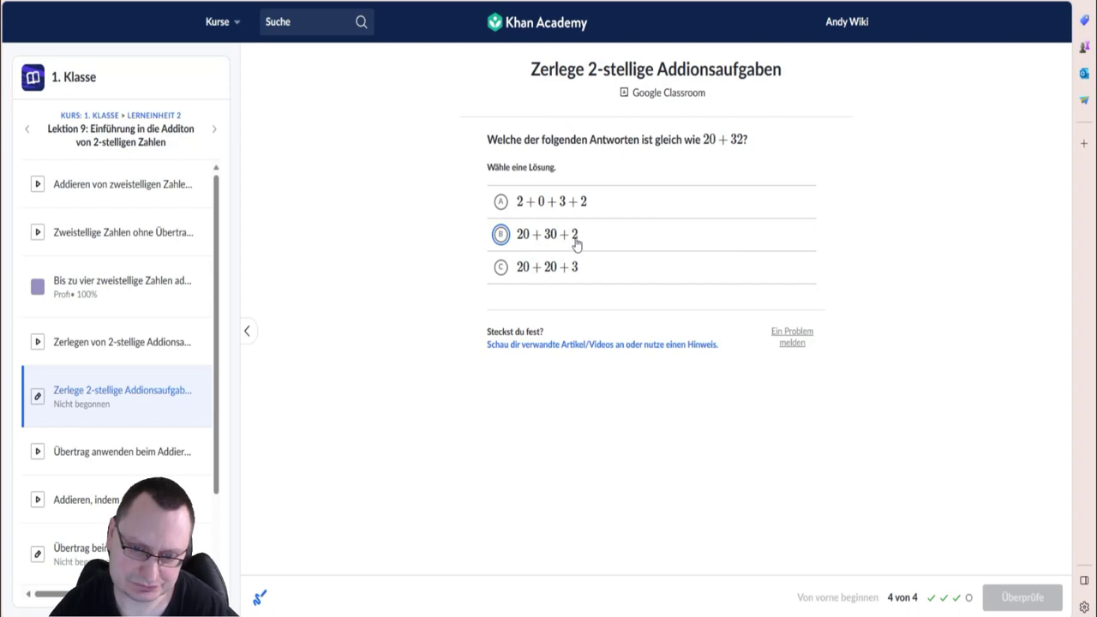
Answer the 20 + 32 question with "20 + 30 + 2", check it and show the exercise summary.
{"action": "left_click_drag", "start_coordinate": [568, 233], "coordinate": [600, 235]}
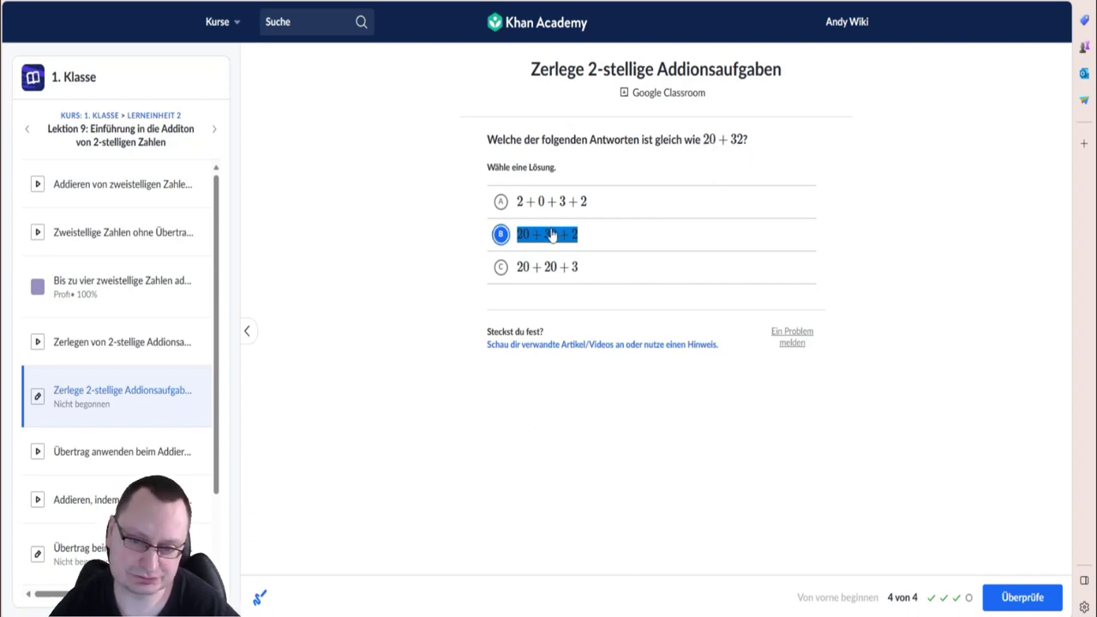
{"action": "left_click", "coordinate": [1007, 599]}
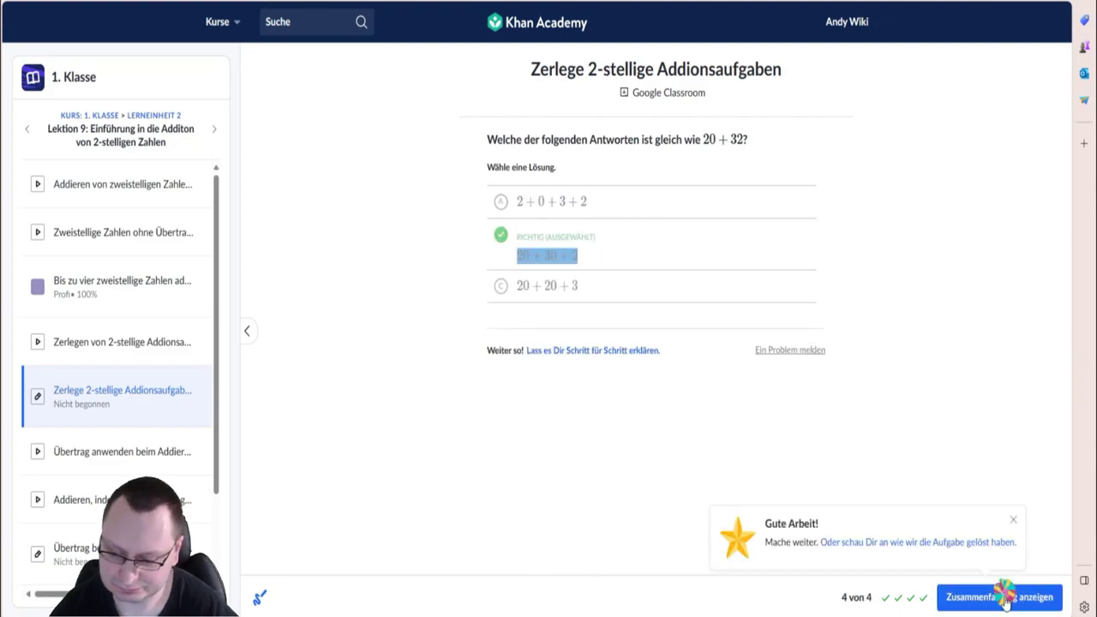
{"action": "left_click", "coordinate": [999, 598]}
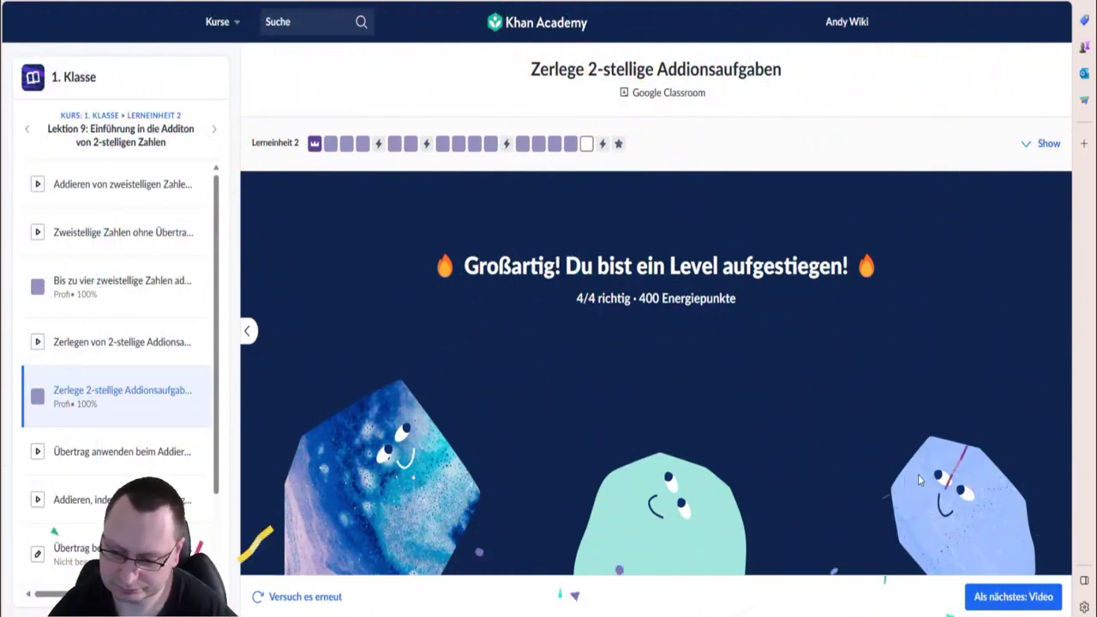
Skip the carrying video and advance to the lesson video "Addieren, indem 10er Gruppen gebildet werden".
{"action": "left_click", "coordinate": [966, 602]}
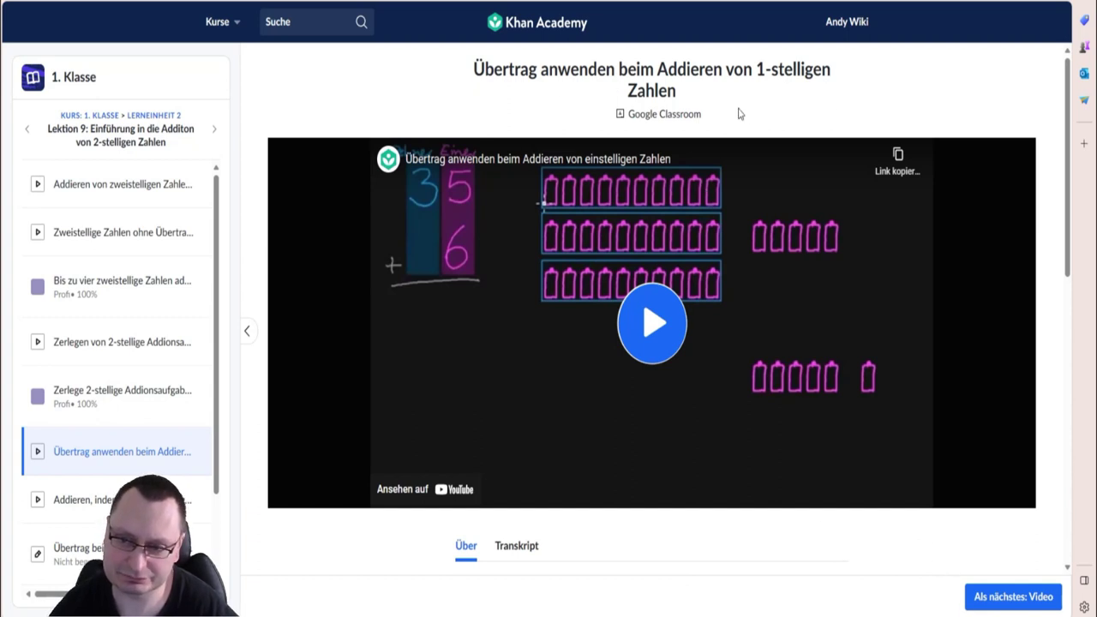
{"action": "left_click", "coordinate": [985, 599]}
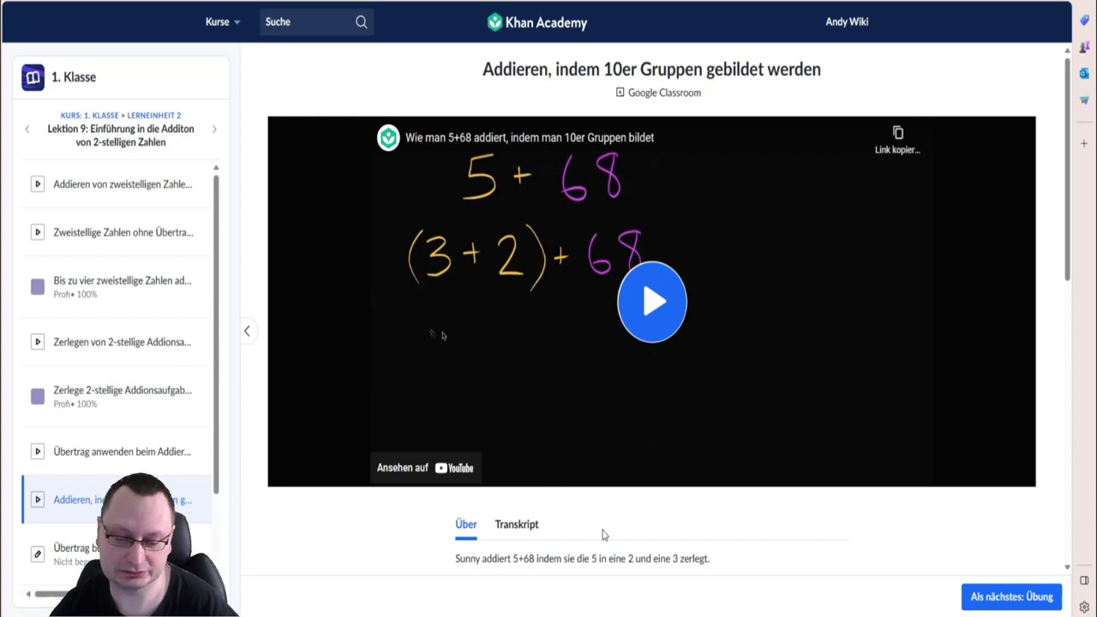
{"action": "scroll", "coordinate": [592, 538], "scroll_direction": "down", "scroll_amount": 1}
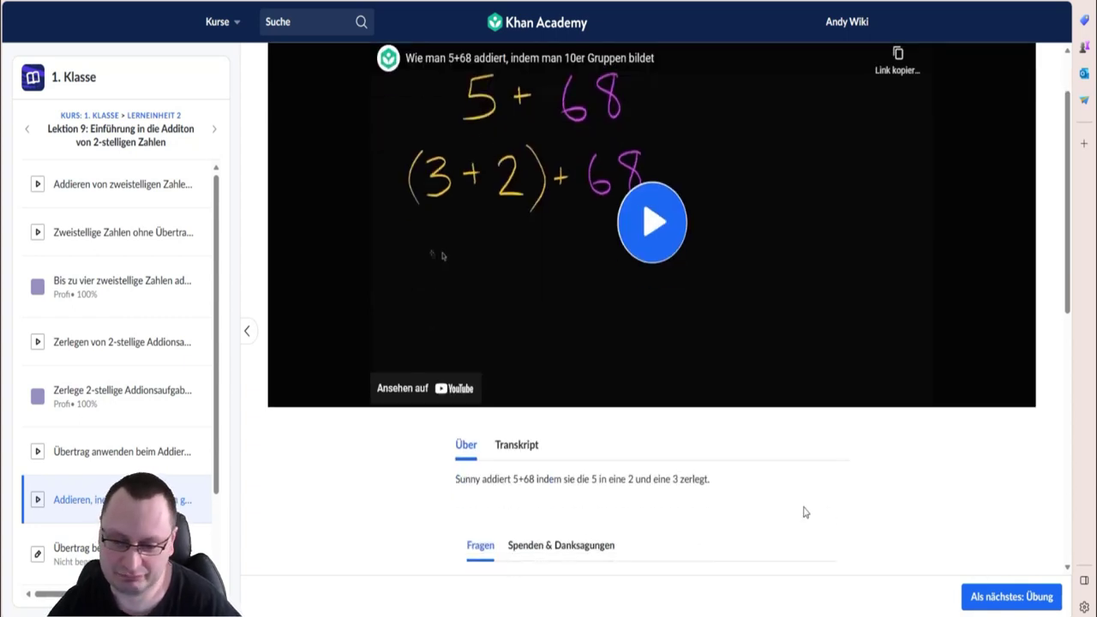
{"action": "scroll", "coordinate": [803, 511], "scroll_direction": "up", "scroll_amount": 1}
Skim the paused video on adding 5 + 68, jumping ahead through the worked solution to about 1:46.
{"action": "left_click", "coordinate": [663, 315]}
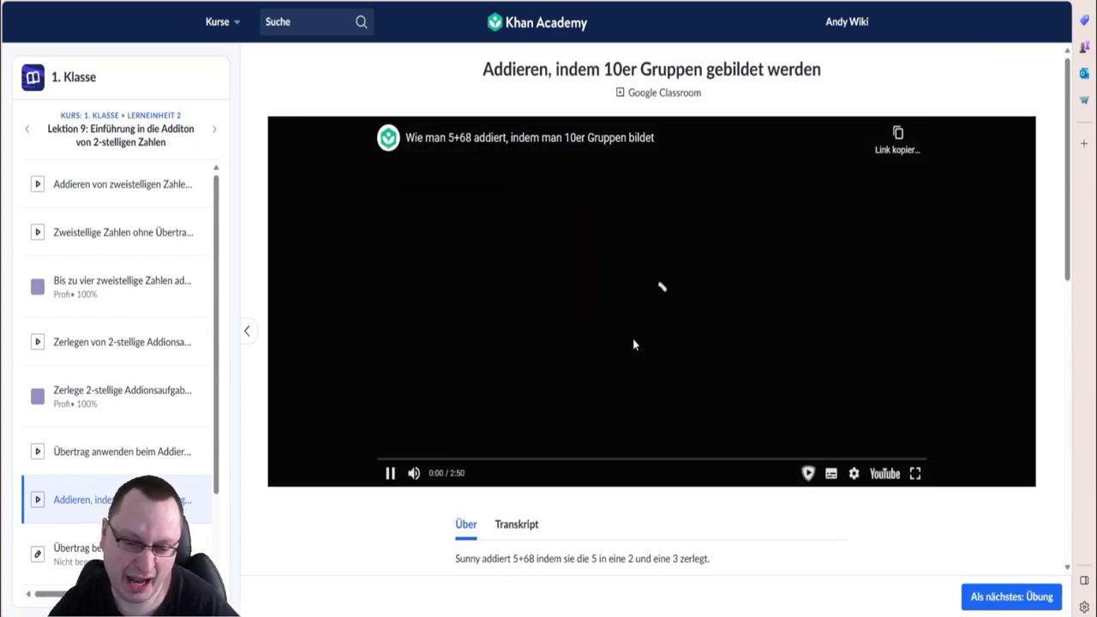
{"action": "left_click", "coordinate": [641, 341]}
{"action": "left_click", "coordinate": [573, 461]}
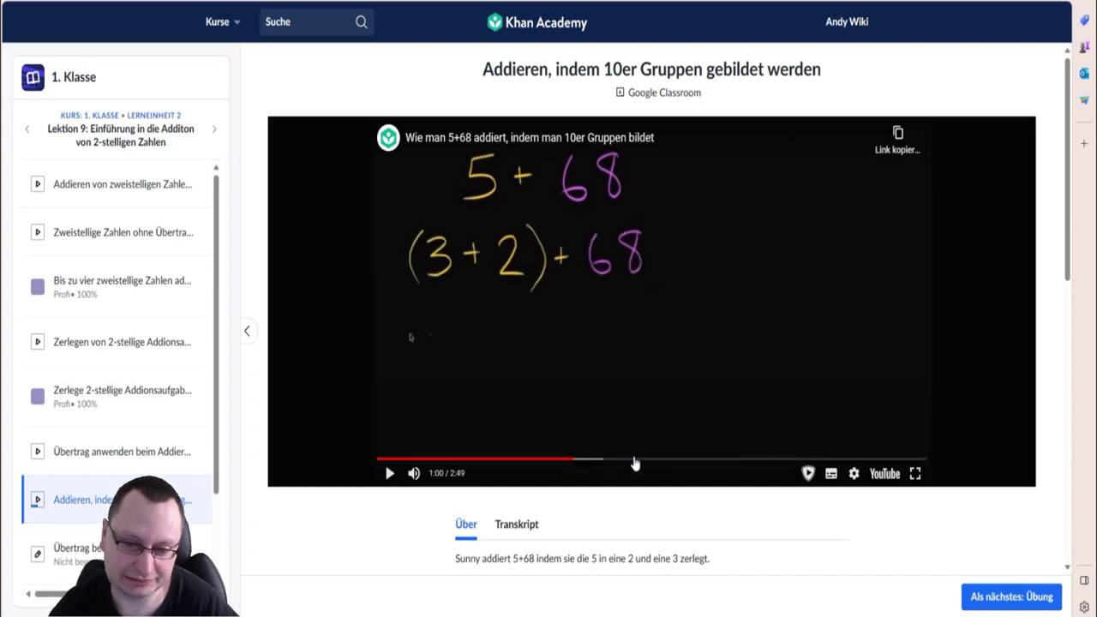
{"action": "left_click", "coordinate": [620, 464]}
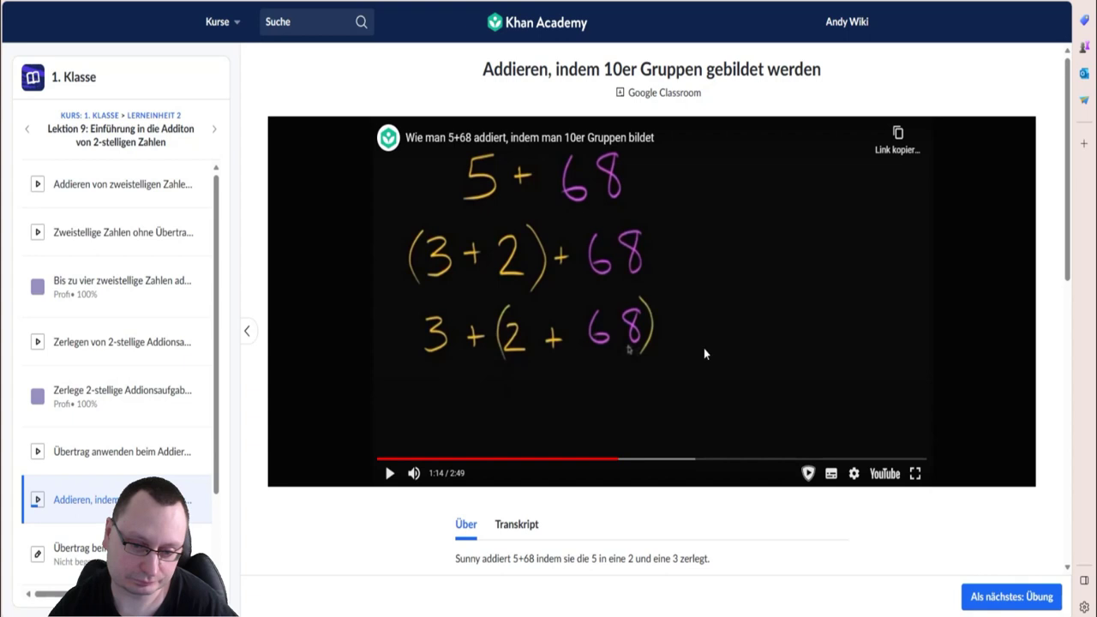
{"action": "left_click", "coordinate": [656, 461]}
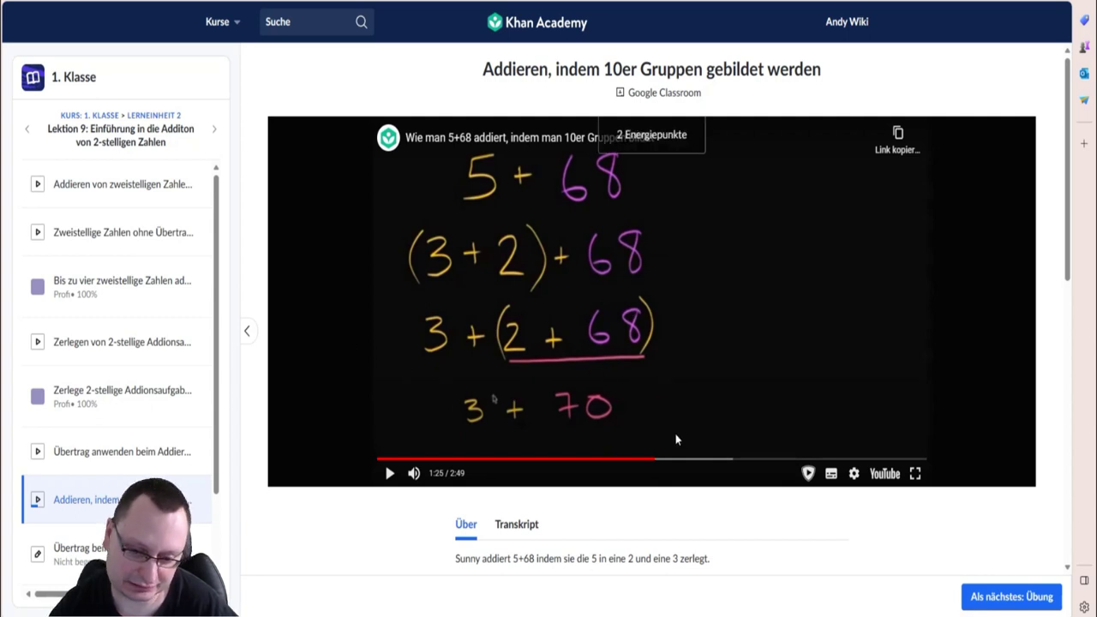
{"action": "left_click", "coordinate": [690, 461]}
{"action": "left_click", "coordinate": [729, 463]}
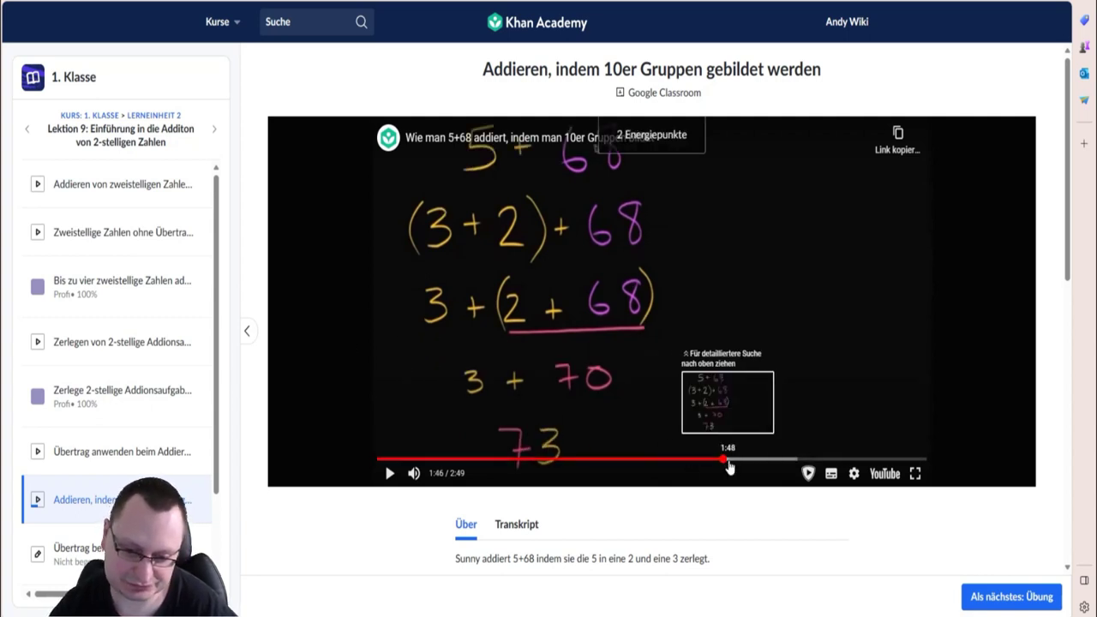
Start the exercise "Übertrag beim Addieren von 1-stelligen Zahlen", answer 89 + 7 with 96, check it and continue.
{"action": "left_click", "coordinate": [1011, 600]}
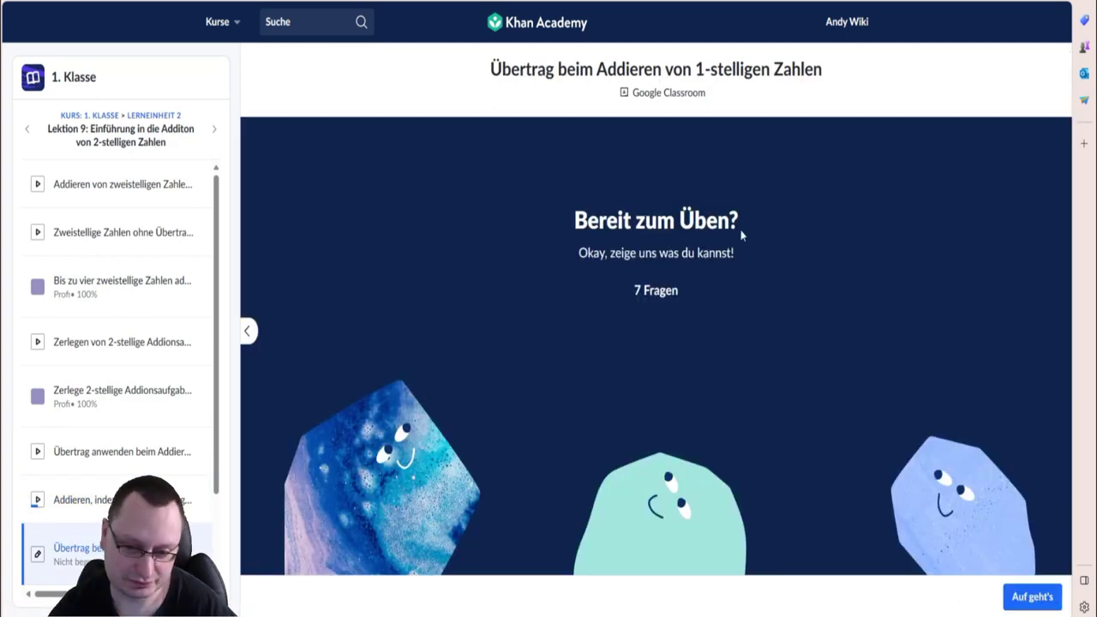
{"action": "left_click", "coordinate": [1034, 597]}
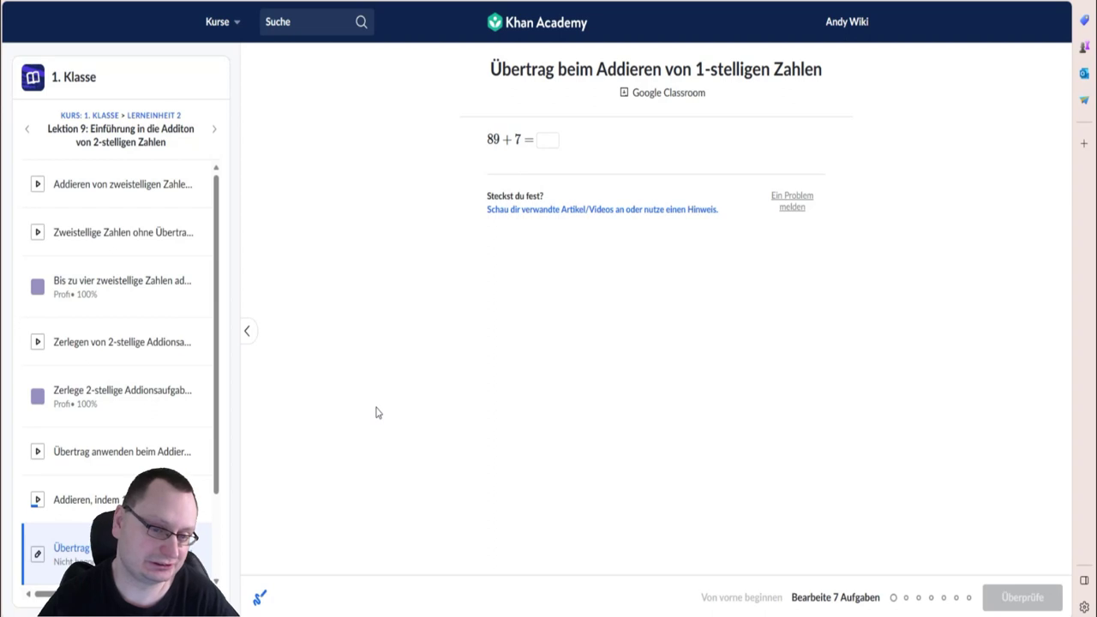
{"action": "left_click", "coordinate": [540, 141]}
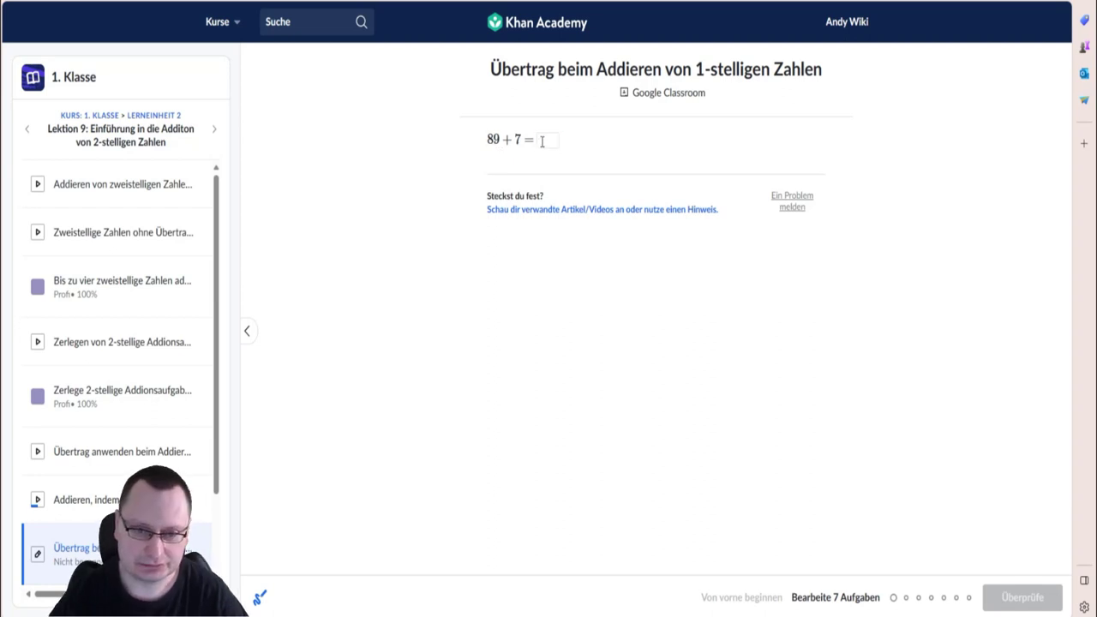
{"action": "type", "text": "96"}
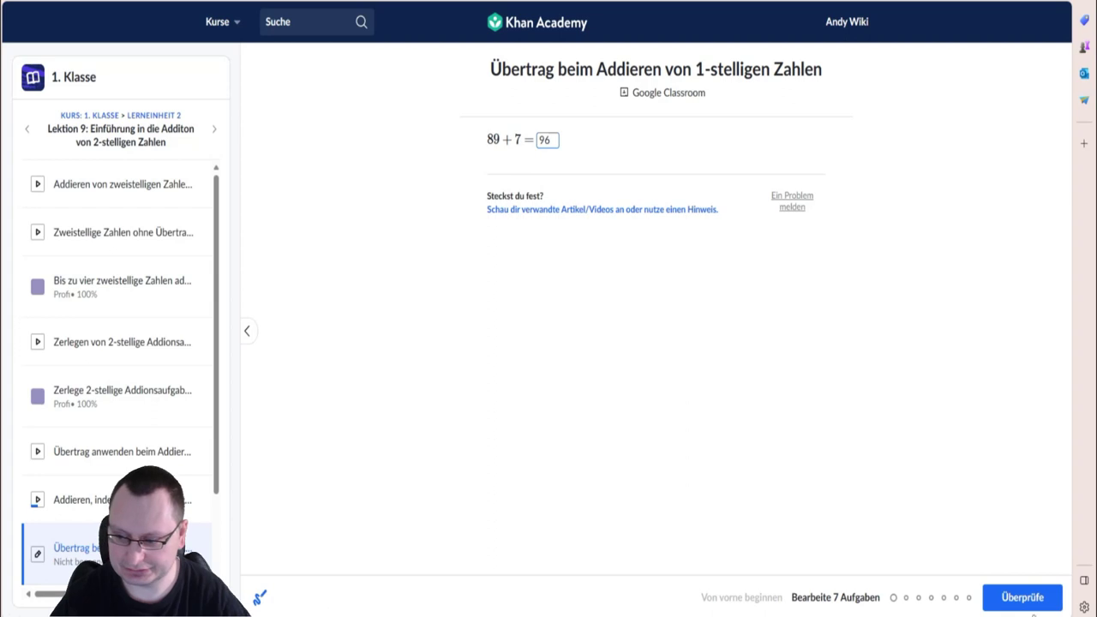
{"action": "left_click", "coordinate": [992, 602]}
{"action": "left_click", "coordinate": [1024, 598]}
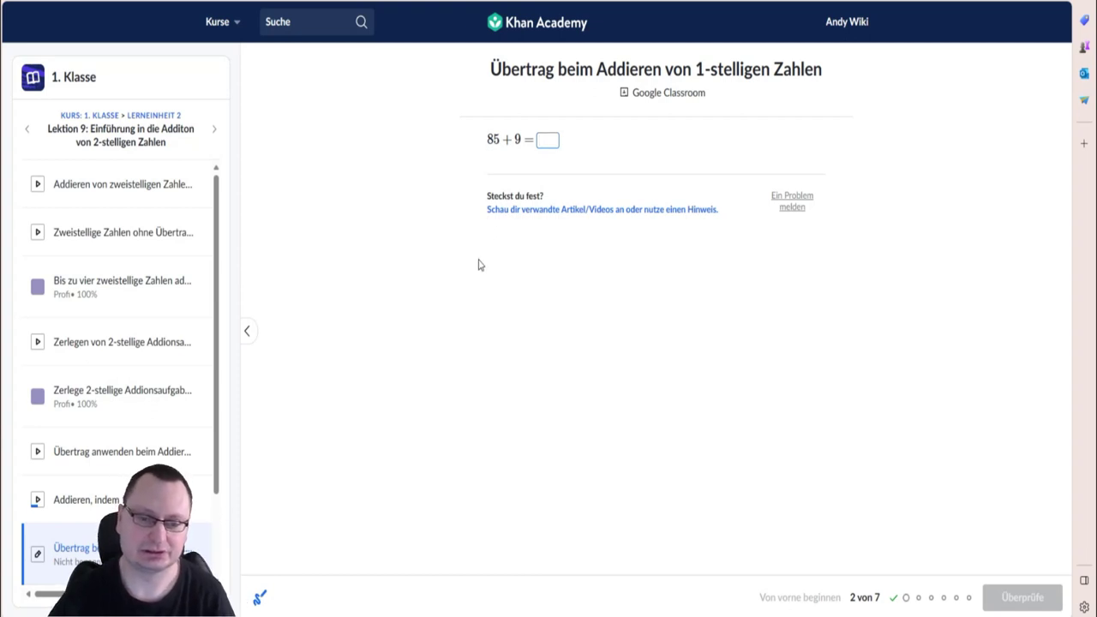
Answer 85 + 9 with 94 and 38 + 4 with 42, checking each answer and continuing to the next question.
{"action": "type", "text": "94"}
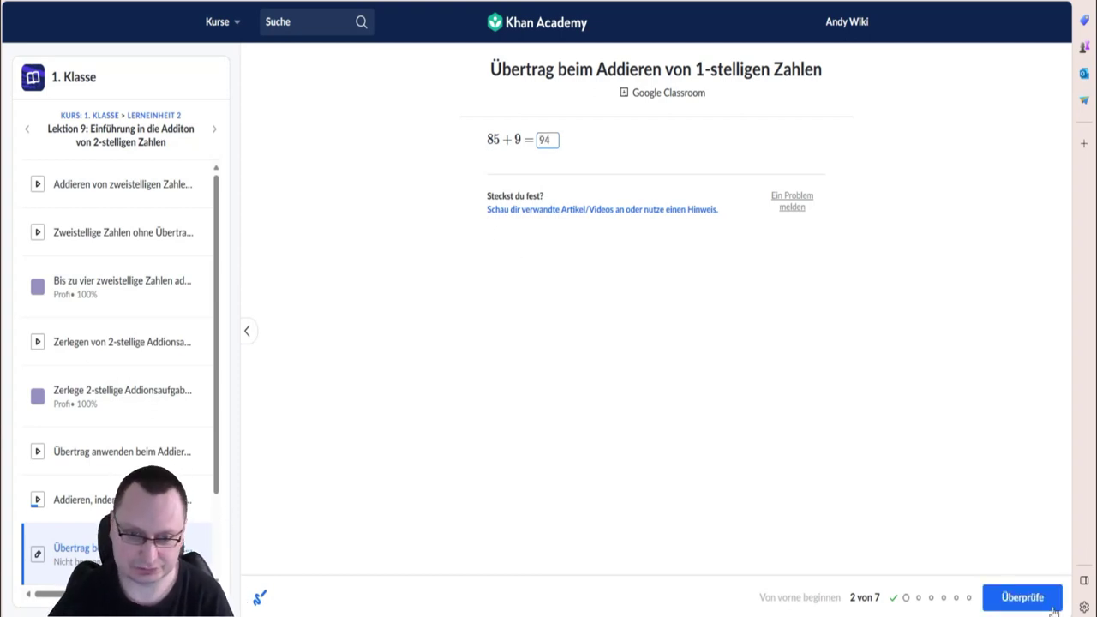
{"action": "left_click", "coordinate": [1018, 600]}
{"action": "left_click", "coordinate": [1018, 600]}
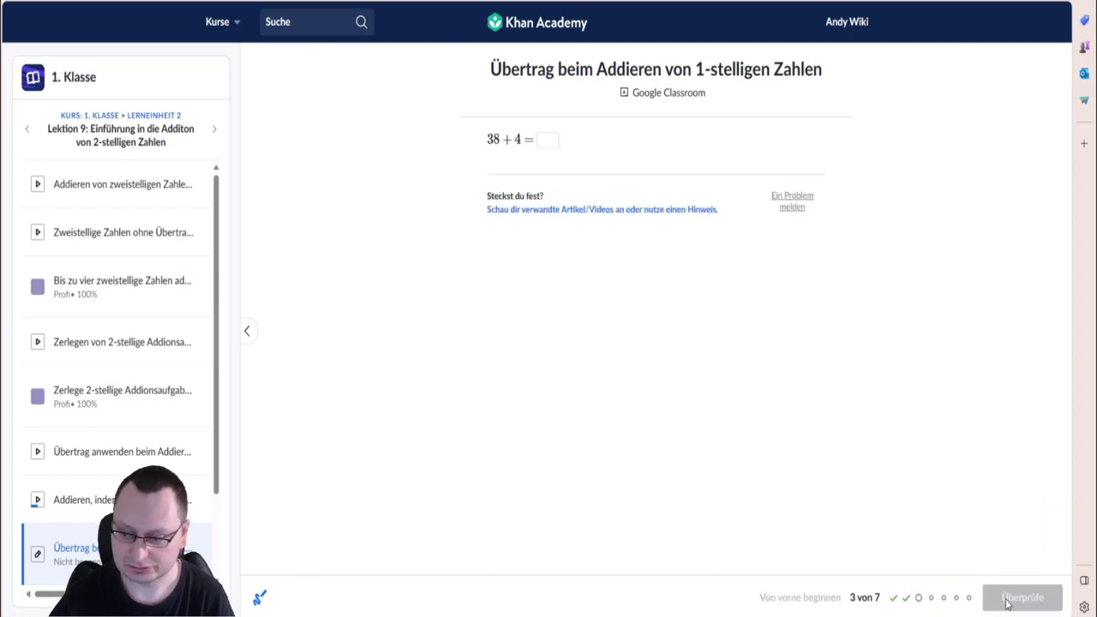
{"action": "left_click", "coordinate": [555, 142]}
{"action": "type", "text": "42"}
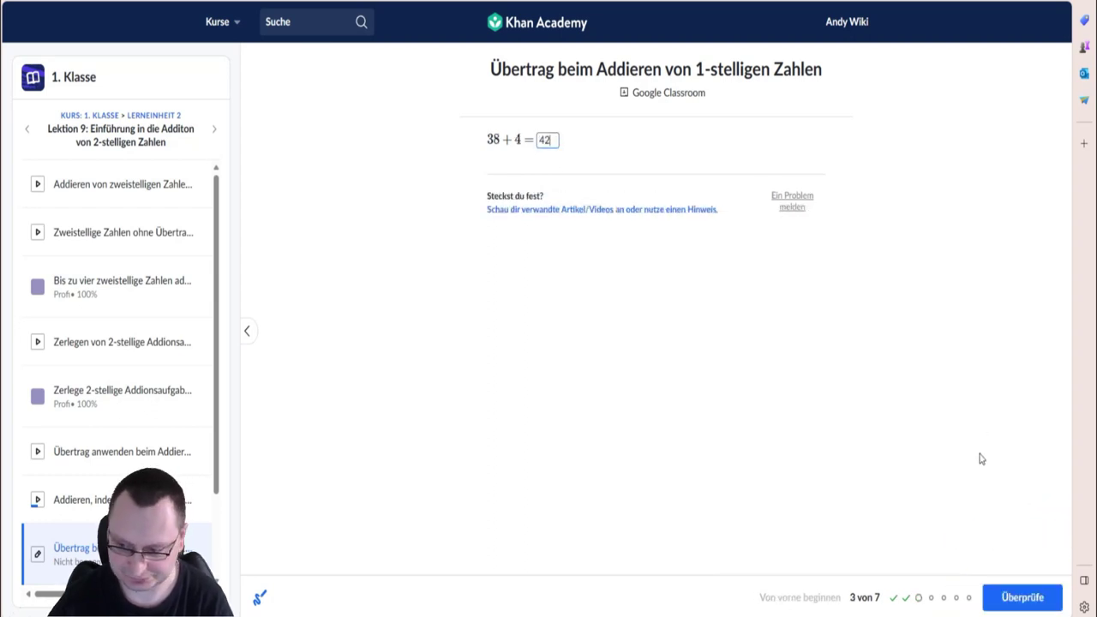
{"action": "left_click", "coordinate": [990, 590]}
{"action": "left_click", "coordinate": [994, 596]}
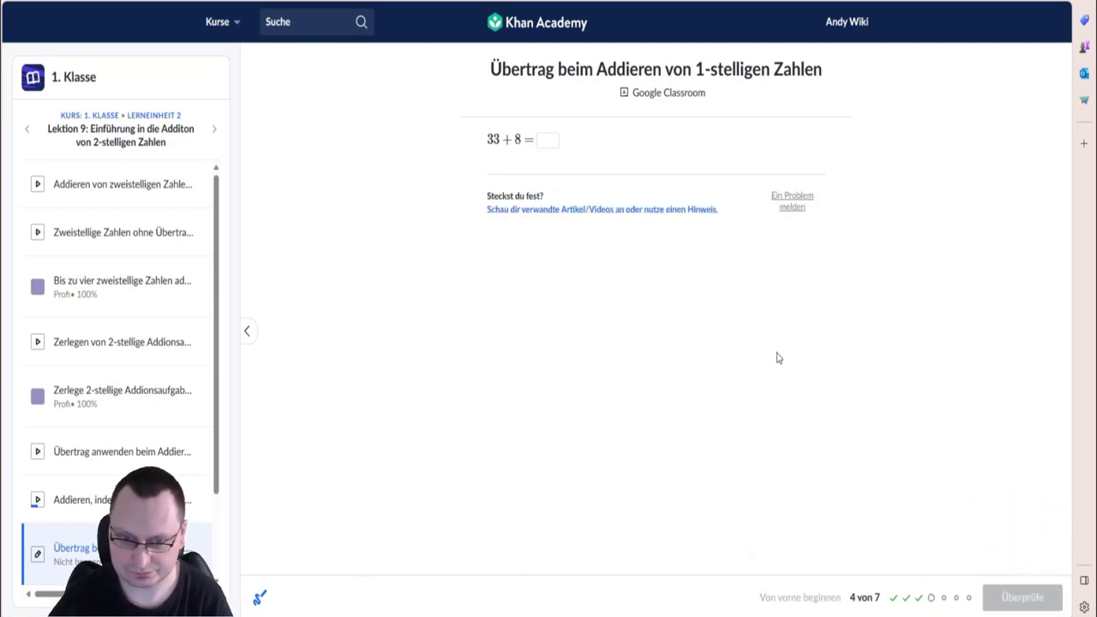
Answer 33 + 8 with 41 and 67 + 6 with 73, checking each answer and continuing.
{"action": "left_click", "coordinate": [540, 141]}
{"action": "type", "text": "41"}
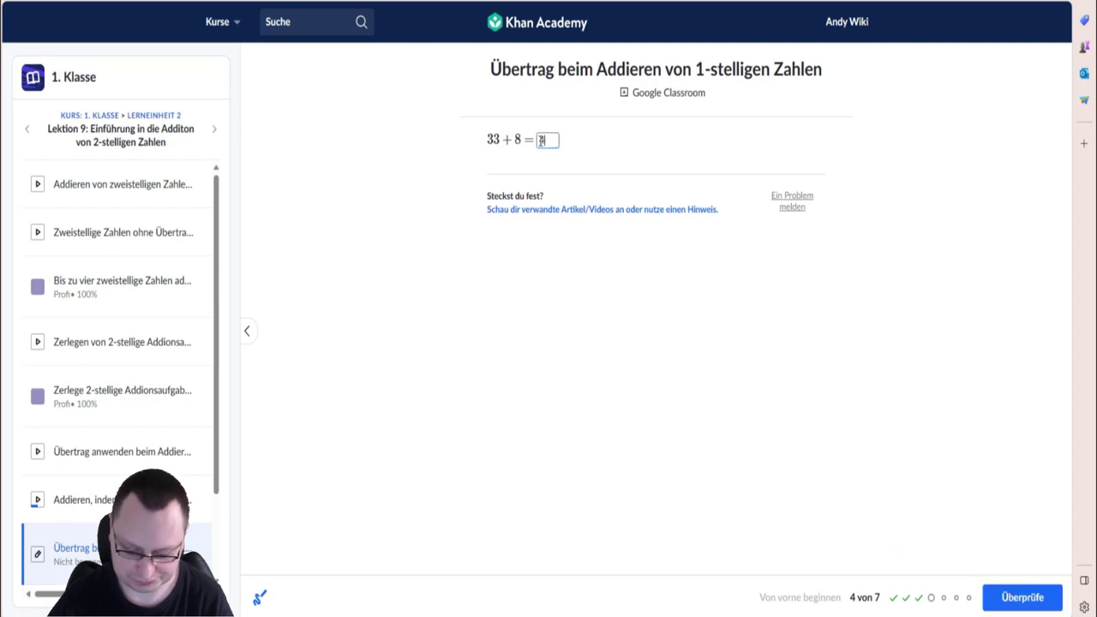
{"action": "left_click", "coordinate": [1003, 597]}
{"action": "left_click", "coordinate": [1003, 600]}
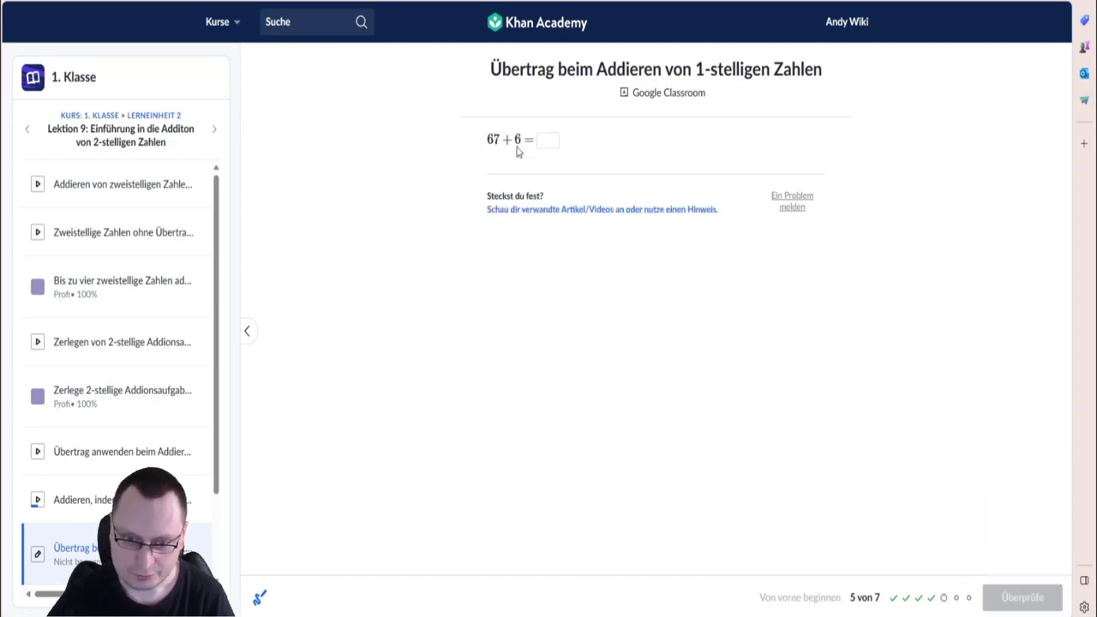
{"action": "left_click", "coordinate": [545, 144]}
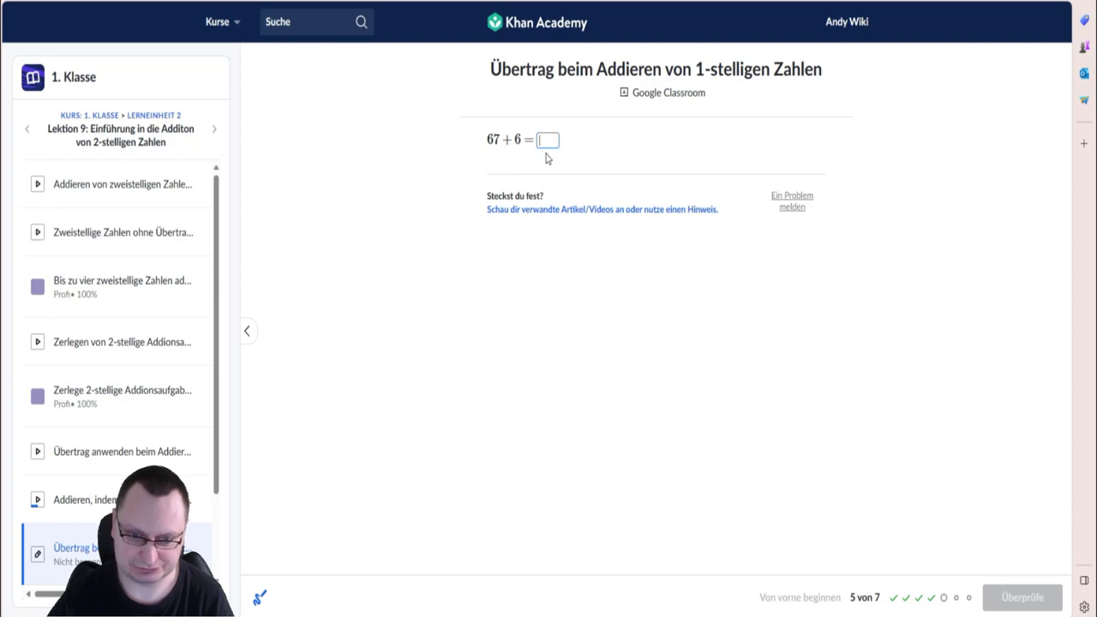
{"action": "type", "text": "73"}
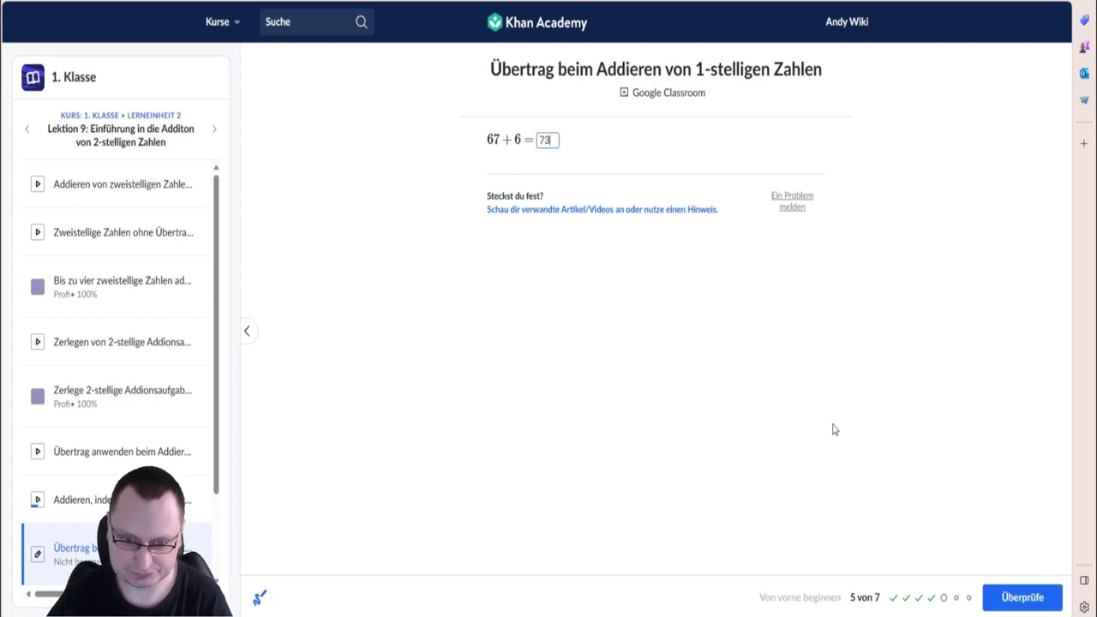
{"action": "key", "text": "Return"}
{"action": "key", "text": "Return"}
Answer 49 + 5 with 54 and 23 + 9 with 32, check both and show the exercise summary.
{"action": "left_click", "coordinate": [543, 139]}
{"action": "type", "text": "54"}
{"action": "left_click", "coordinate": [1016, 598]}
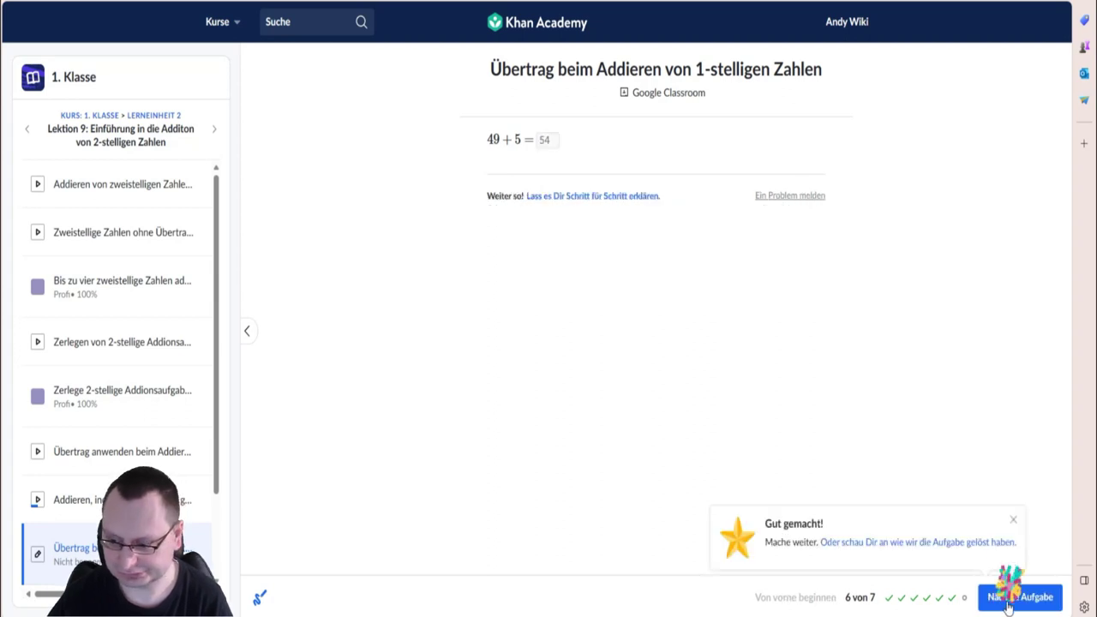
{"action": "left_click", "coordinate": [1008, 603]}
{"action": "left_click", "coordinate": [547, 139]}
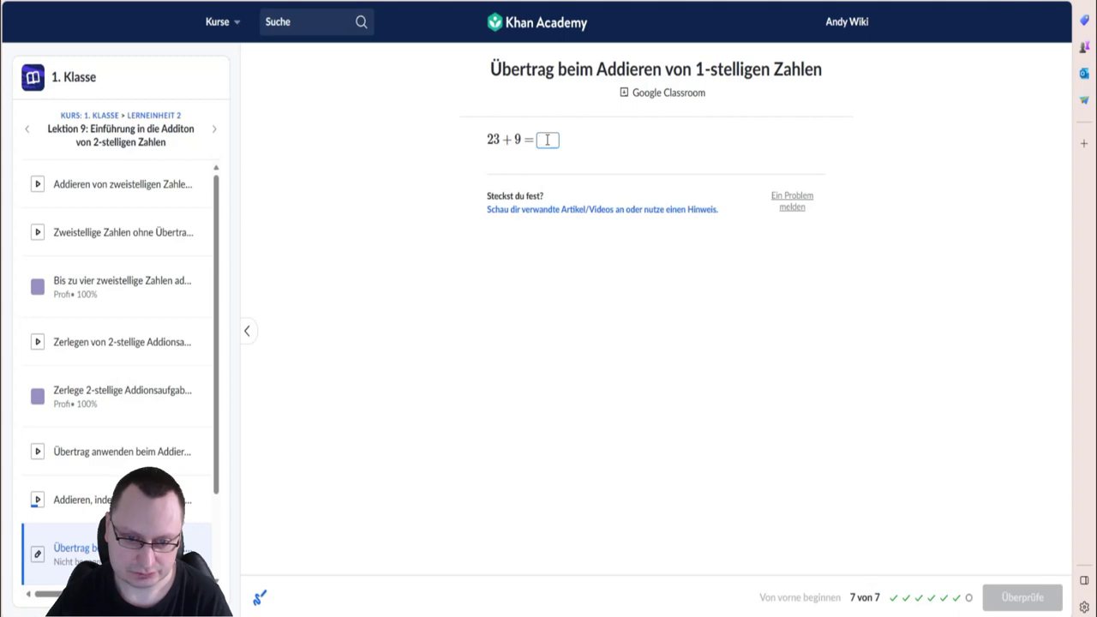
{"action": "type", "text": "32"}
{"action": "left_click", "coordinate": [1021, 597]}
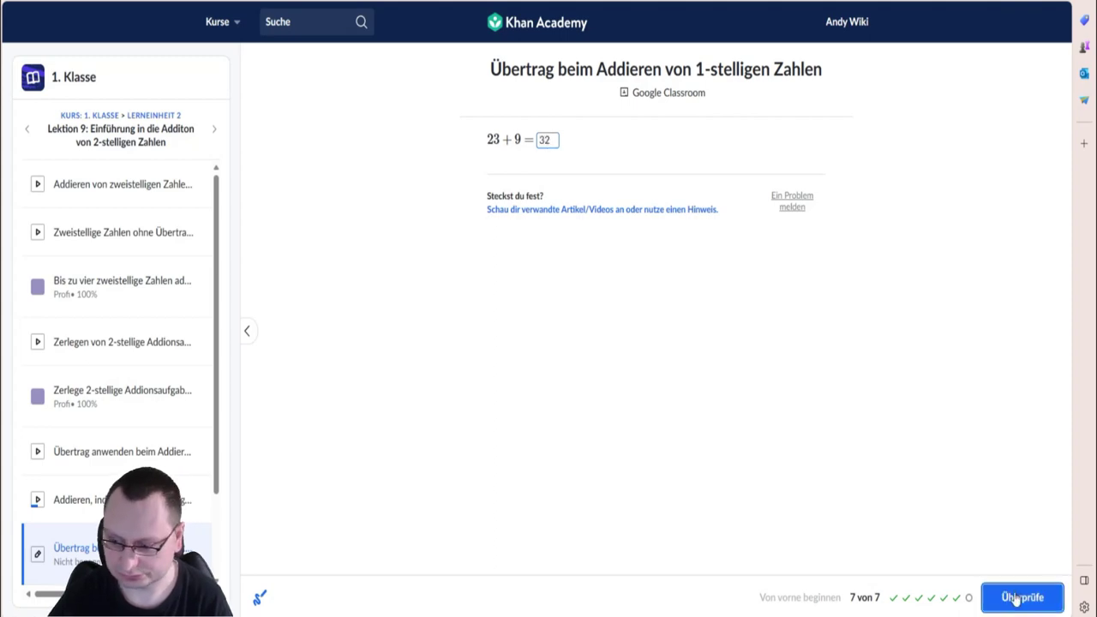
{"action": "left_click", "coordinate": [1011, 597]}
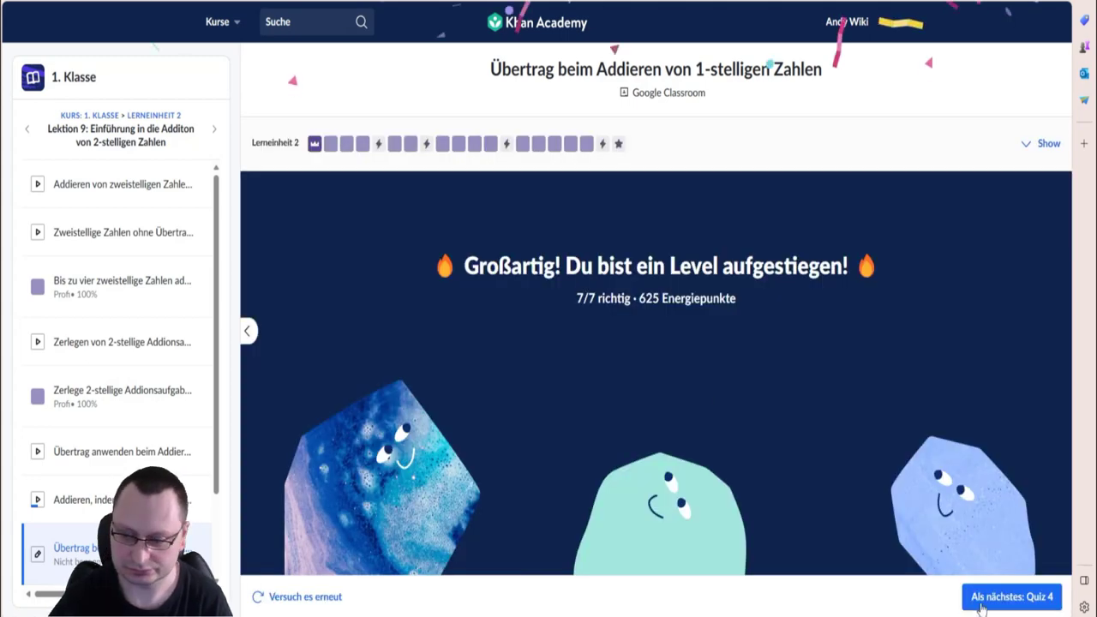
Open and start Test 4, answer the column sum 28 + 21 + 31 + 46 with 126, check it and continue.
{"action": "key", "text": "Return"}
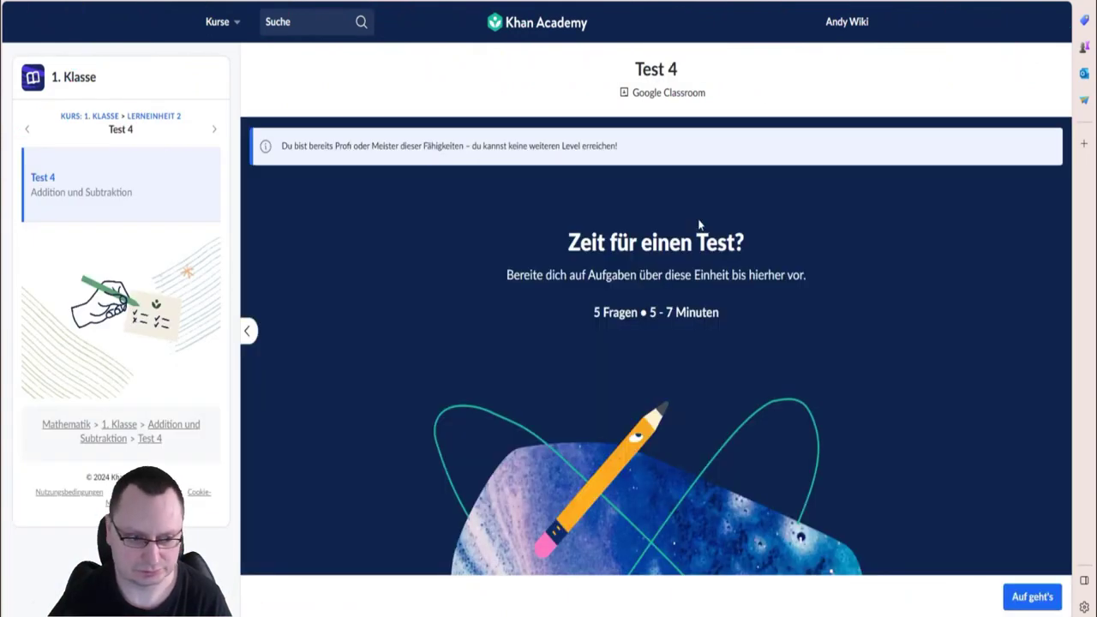
{"action": "left_click", "coordinate": [1017, 598]}
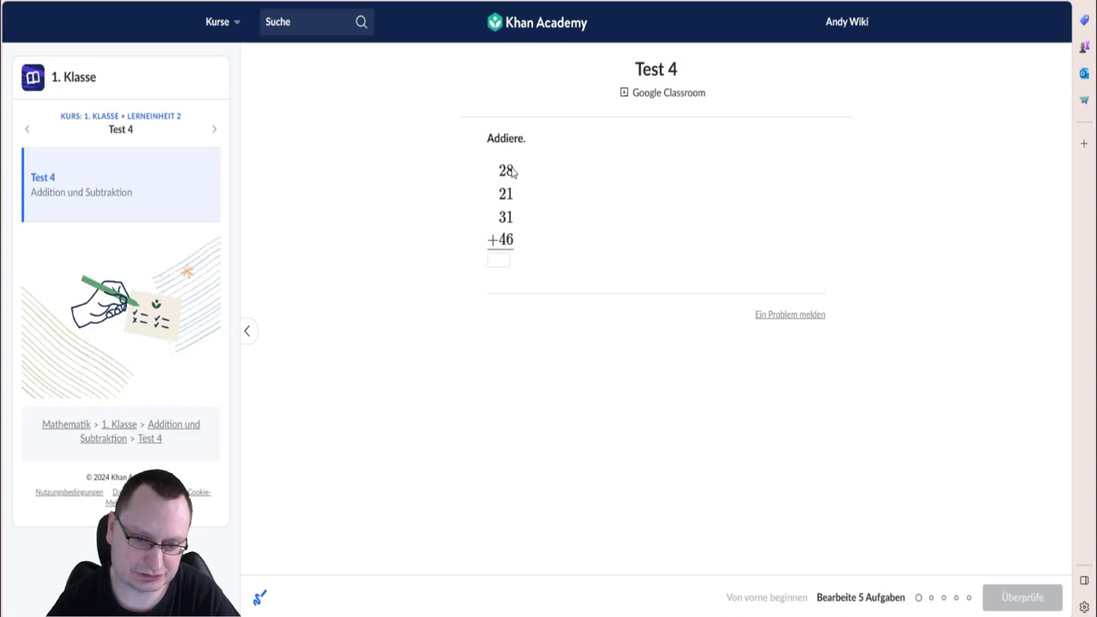
{"action": "left_click", "coordinate": [500, 262]}
{"action": "type", "text": "6"}
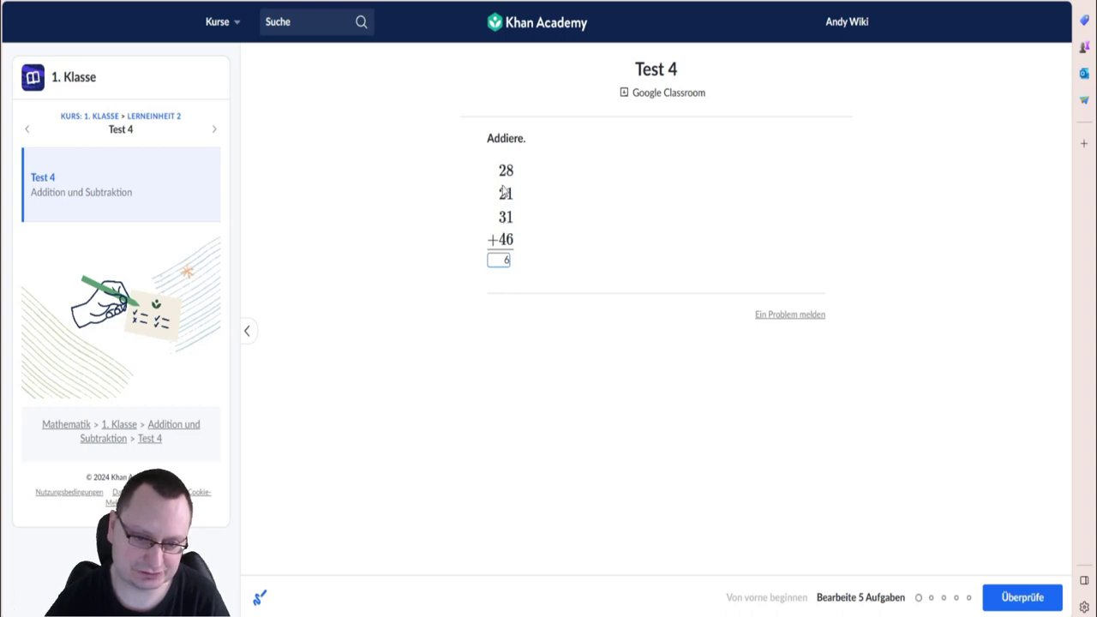
{"action": "type", "text": "2"}
{"action": "left_click", "coordinate": [1023, 598]}
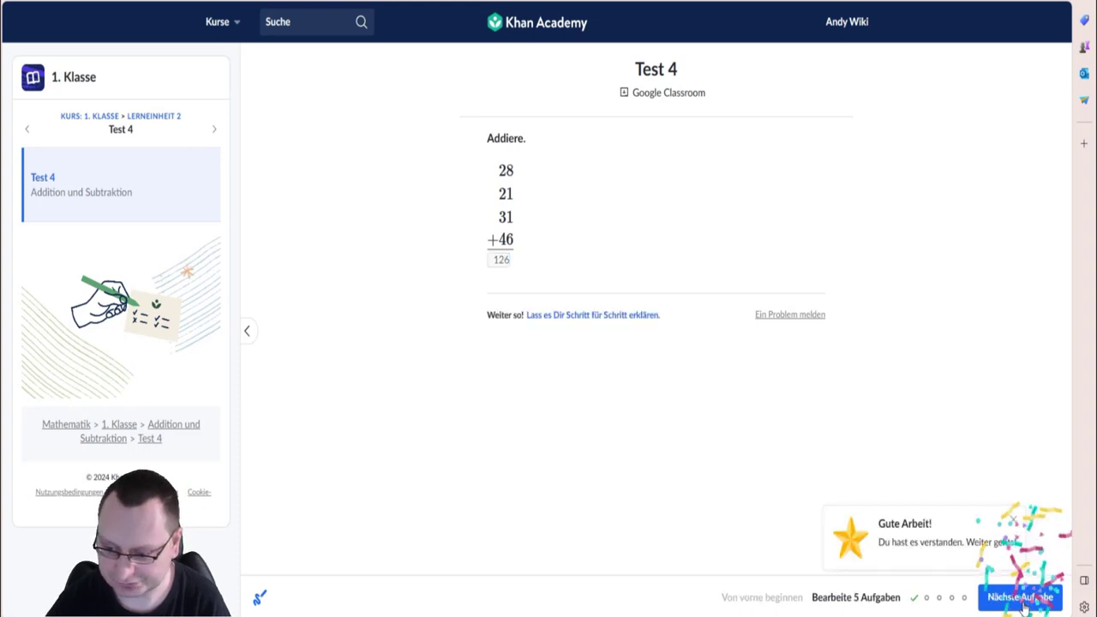
{"action": "left_click", "coordinate": [1024, 599]}
Answer the test question 19 + 4 with 23, check it and continue.
{"action": "left_click", "coordinate": [543, 140]}
{"action": "type", "text": "23"}
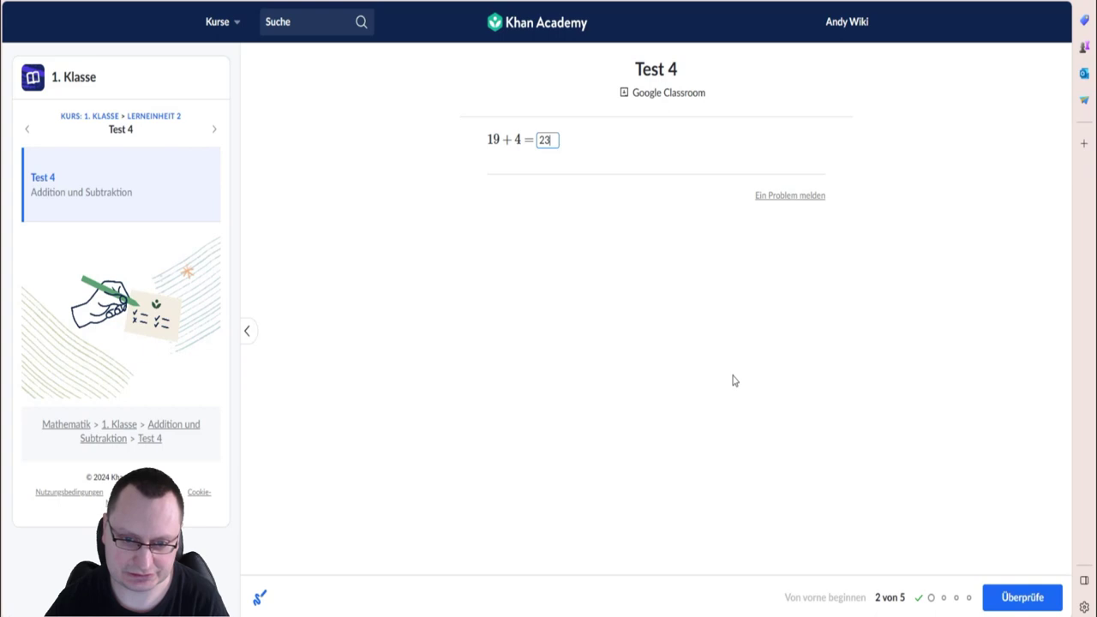
{"action": "left_click", "coordinate": [1018, 597]}
{"action": "left_click", "coordinate": [1009, 603]}
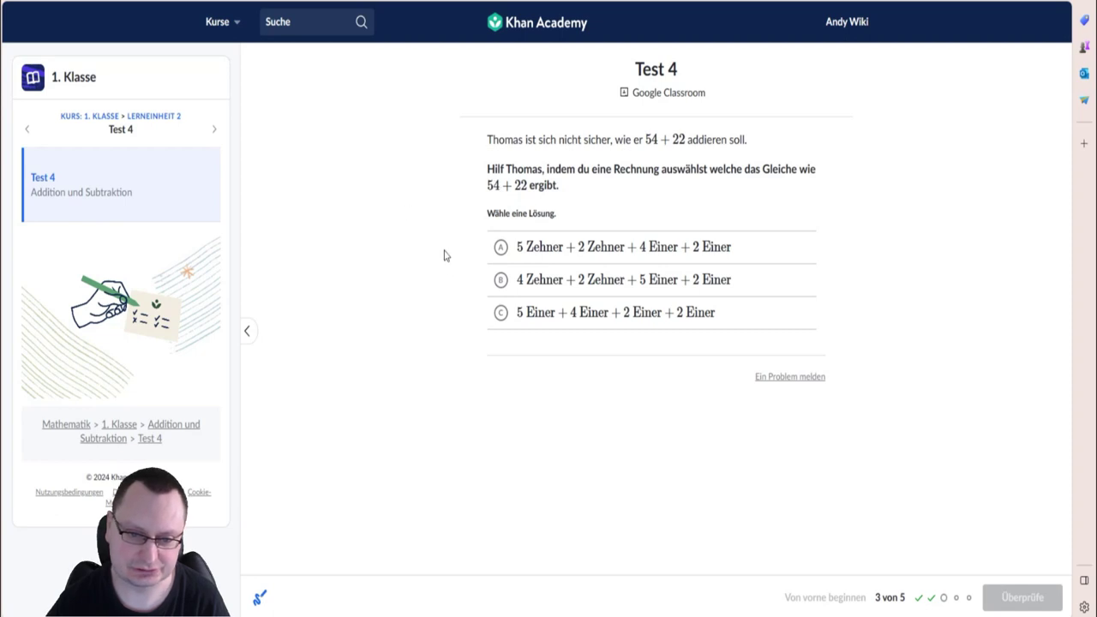
Answer the 54 + 22 question with "5 Zehner + 2 Zehner + 4 Einer + 2 Einer", check it and continue.
{"action": "triple_click", "coordinate": [615, 254]}
{"action": "left_click", "coordinate": [998, 607]}
{"action": "left_click", "coordinate": [999, 607]}
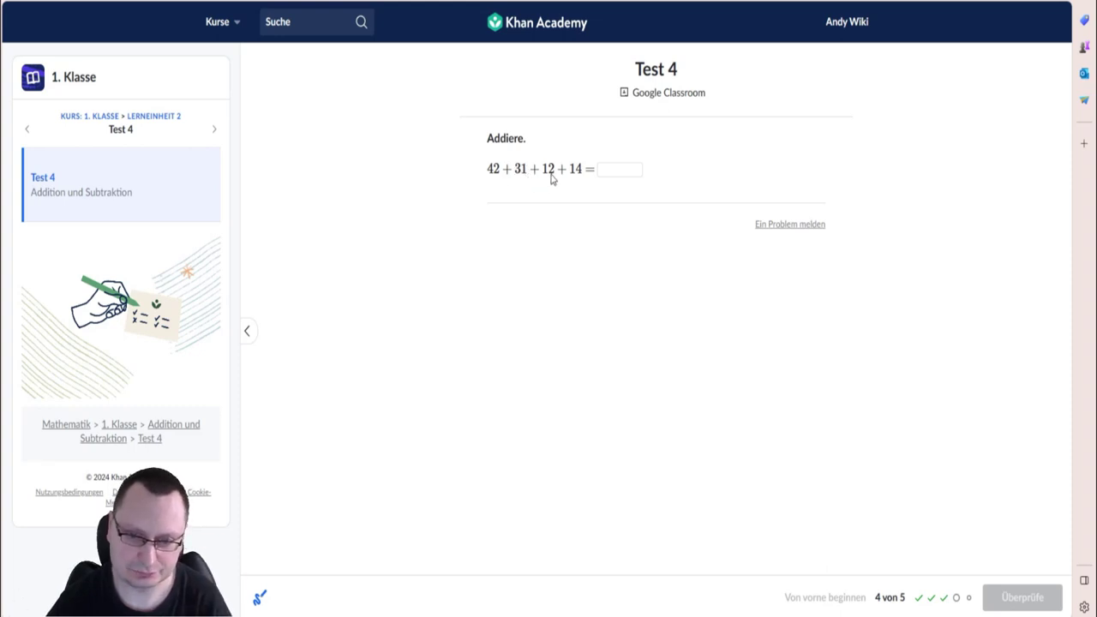
Answer 42 + 31 + 12 + 14 with 99, check it and continue to the last test question.
{"action": "left_click", "coordinate": [628, 169]}
{"action": "type", "text": "99"}
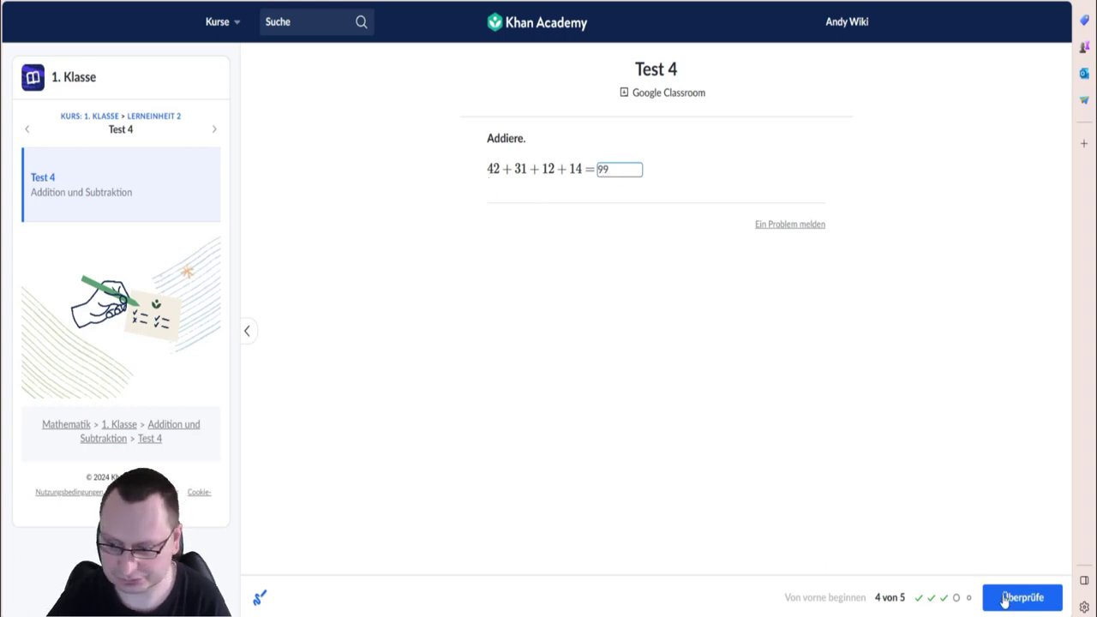
{"action": "left_click", "coordinate": [1005, 598]}
{"action": "left_click", "coordinate": [1007, 597]}
Answer the last question of Test 4 with 91, check it, finish the test and advance to the Abschlusstest.
{"action": "left_click", "coordinate": [548, 145]}
{"action": "type", "text": "91"}
{"action": "left_click", "coordinate": [1015, 596]}
{"action": "left_click", "coordinate": [1018, 591]}
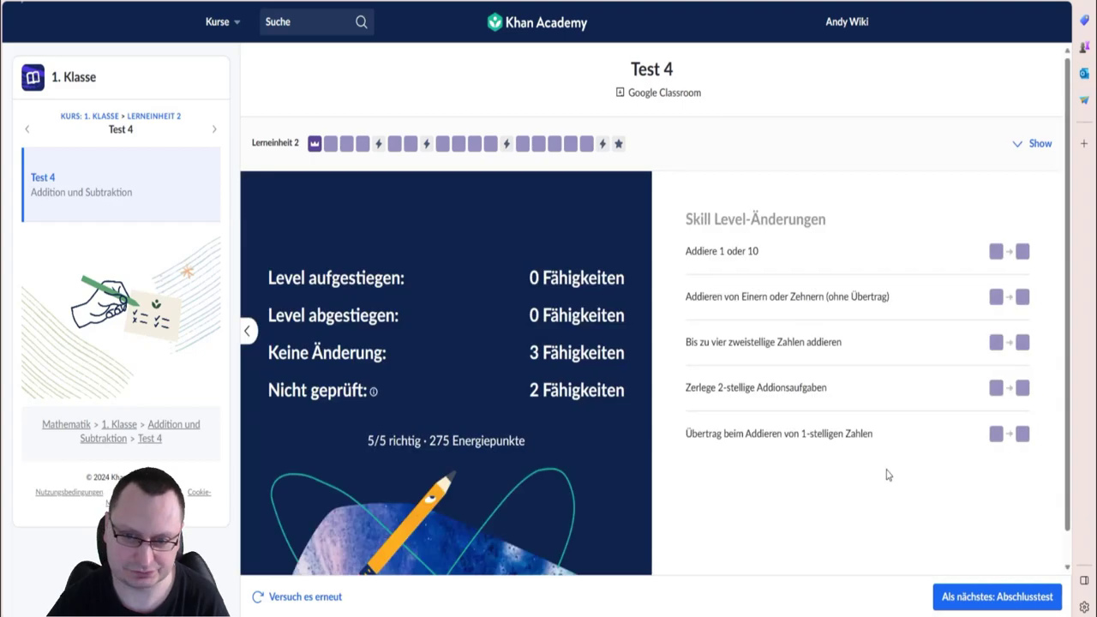
{"action": "left_click", "coordinate": [989, 603]}
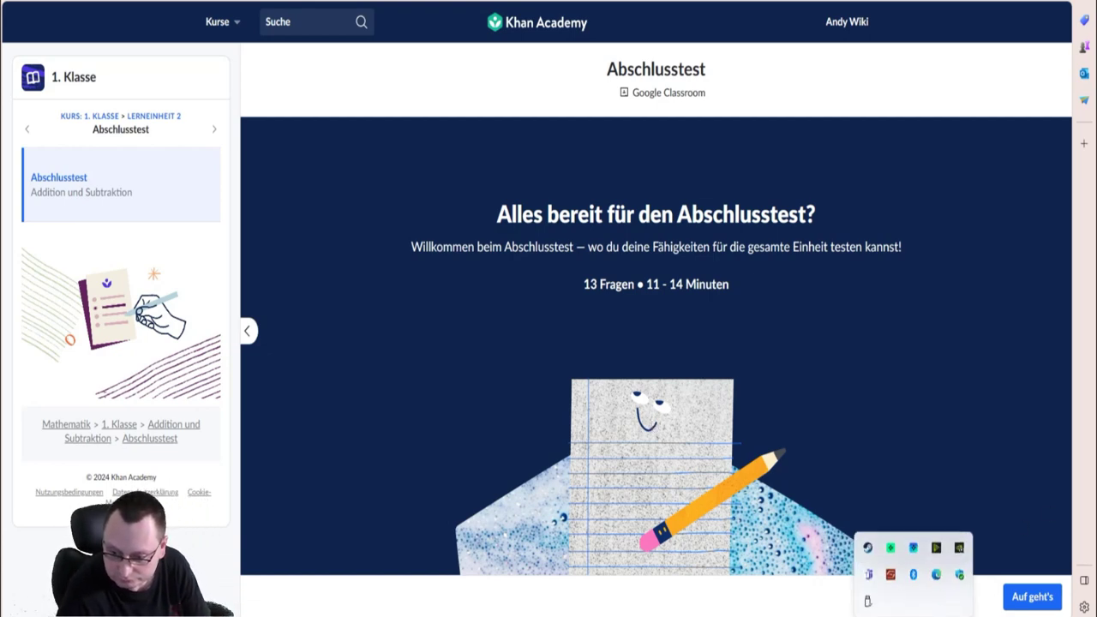
{"action": "right_click", "coordinate": [891, 545]}
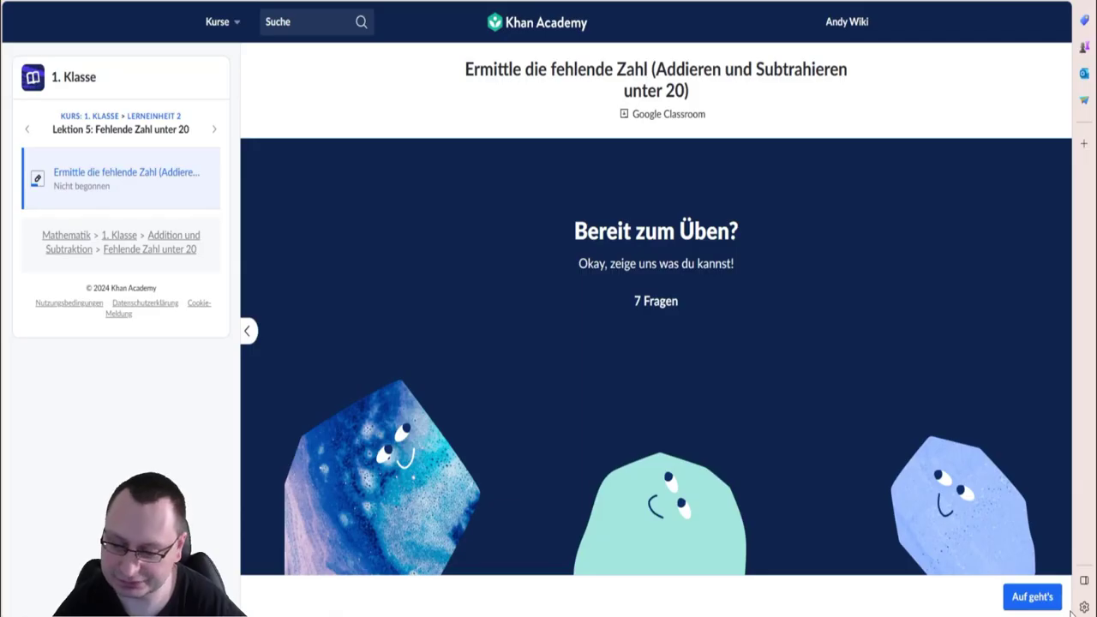
Start the Lektion 5 exercise "Ermittle die fehlende Zahl", complete 9 = 16 − ? with 7, check it and continue.
{"action": "left_click", "coordinate": [1033, 597]}
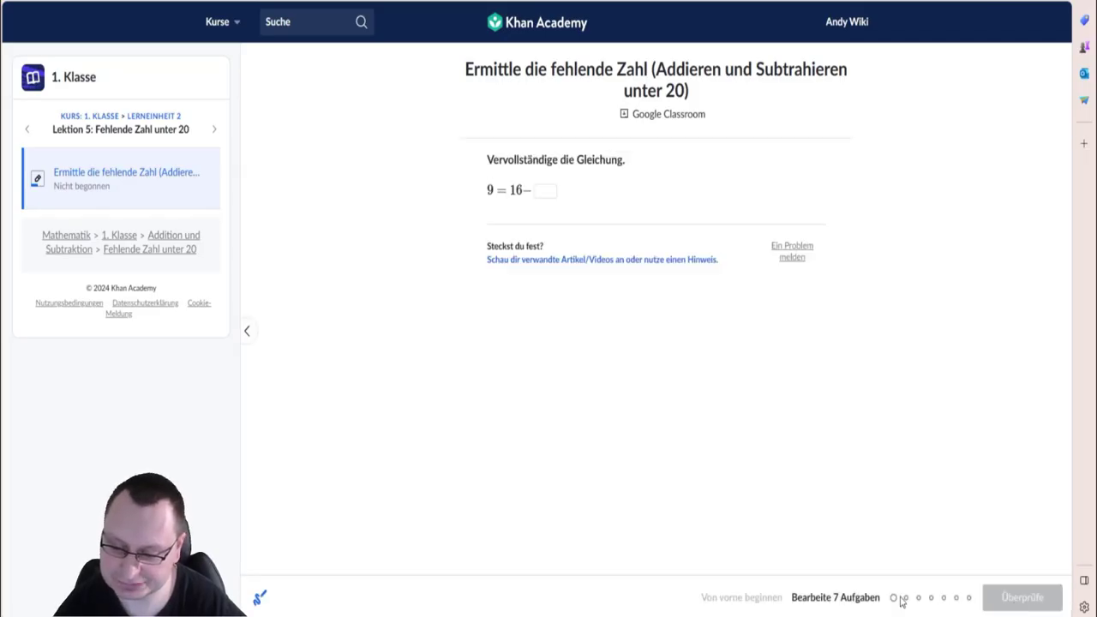
{"action": "left_click", "coordinate": [544, 189]}
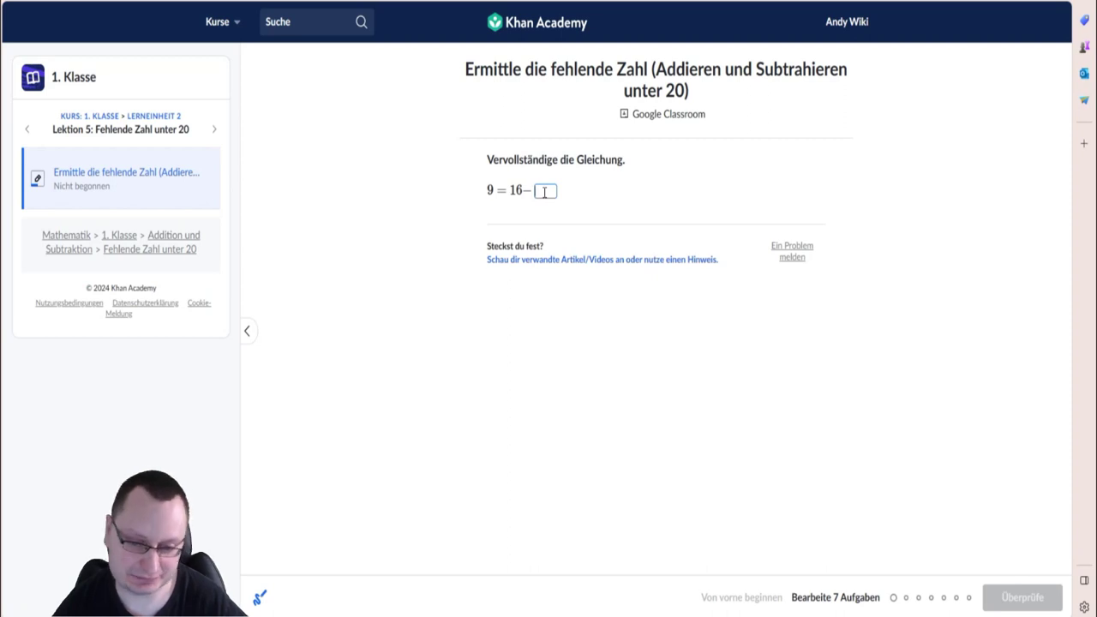
{"action": "type", "text": "7"}
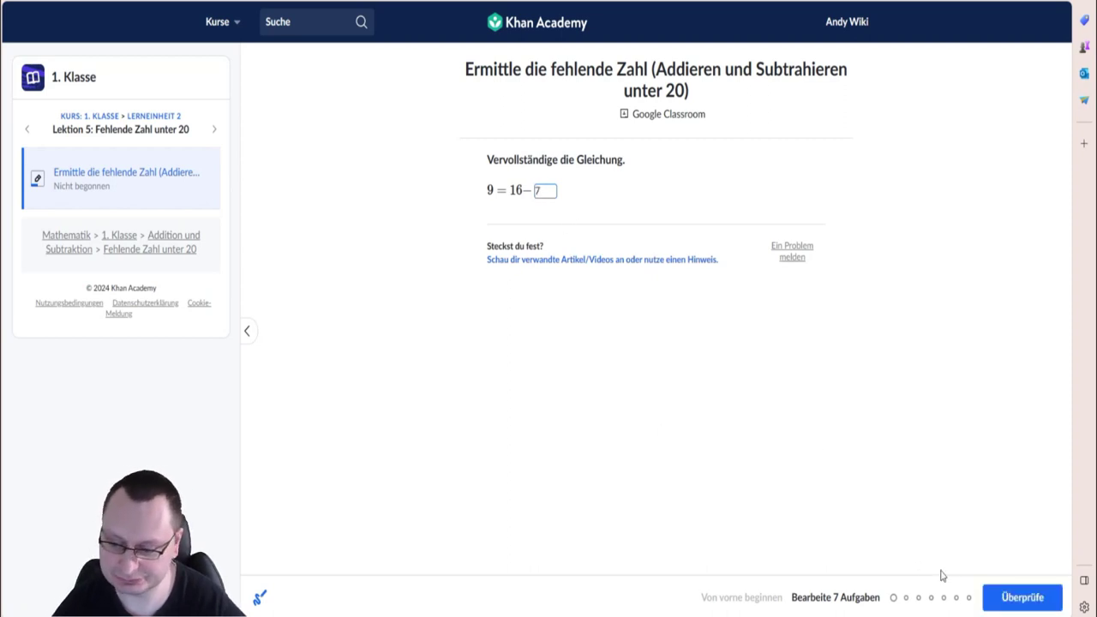
{"action": "left_click", "coordinate": [1011, 597]}
{"action": "left_click", "coordinate": [1009, 600]}
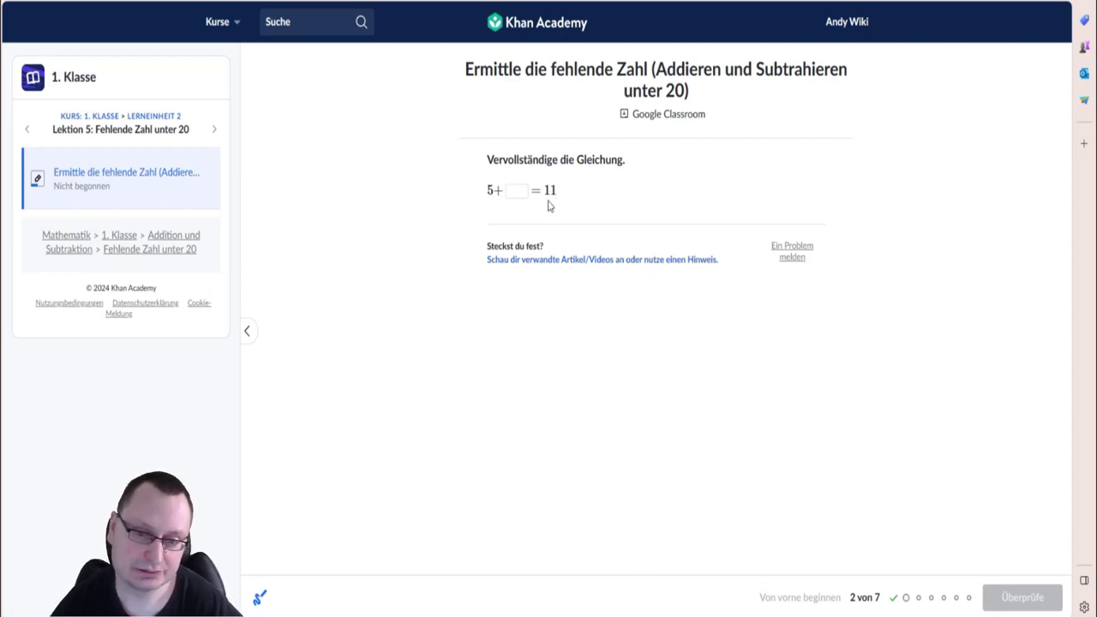
Complete the equation 5 + ? = 11 with 6, check it and continue to the third question.
{"action": "left_click", "coordinate": [515, 191]}
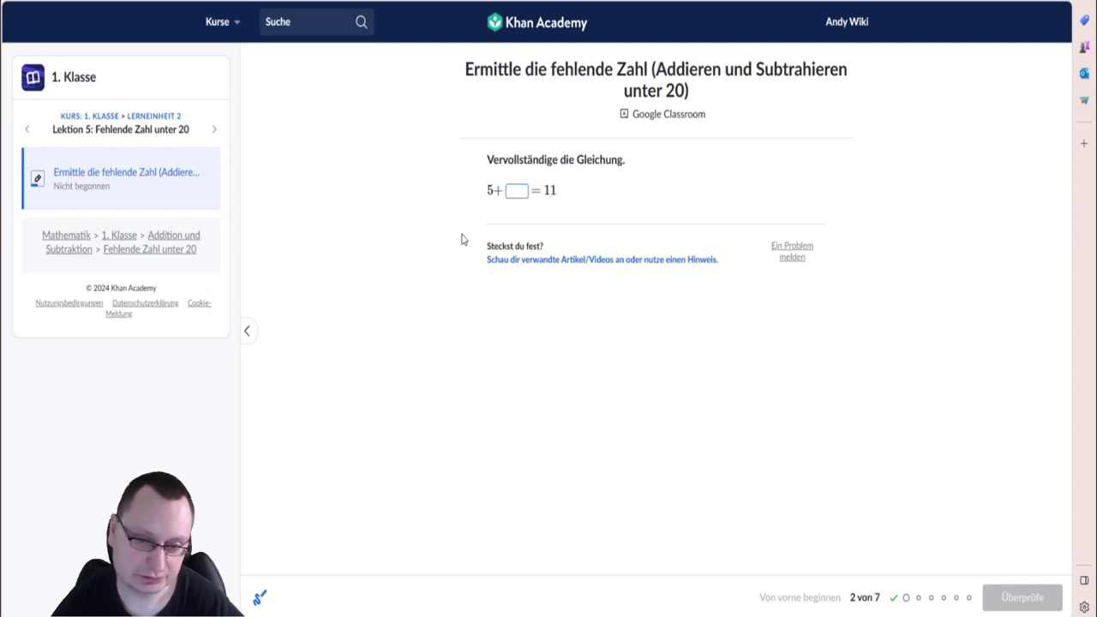
{"action": "type", "text": "6"}
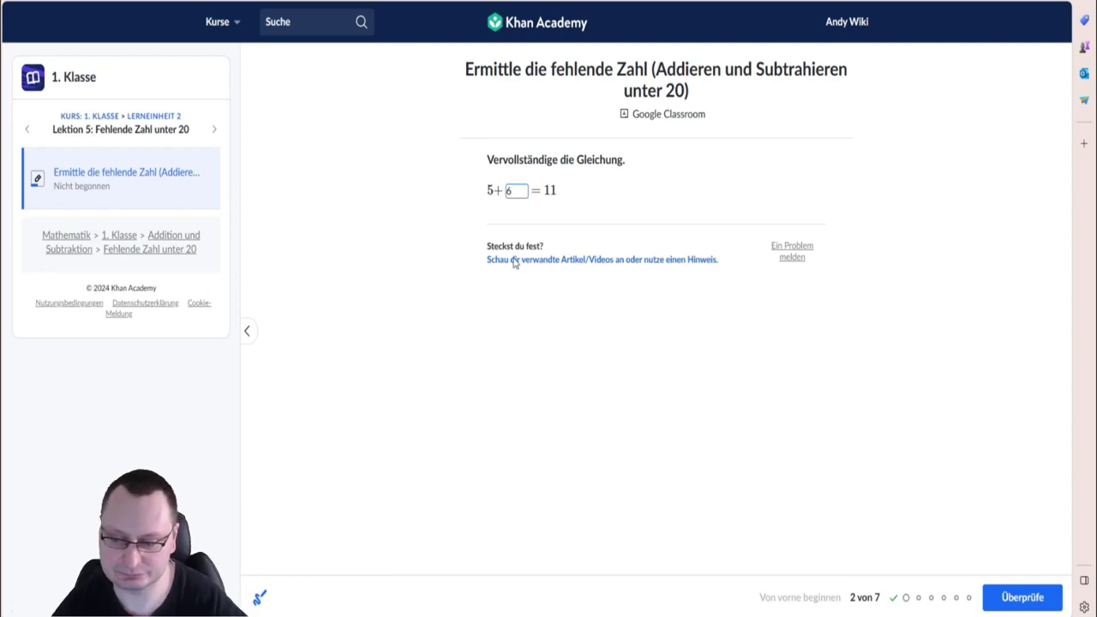
{"action": "left_click", "coordinate": [1020, 598]}
{"action": "left_click", "coordinate": [1018, 602]}
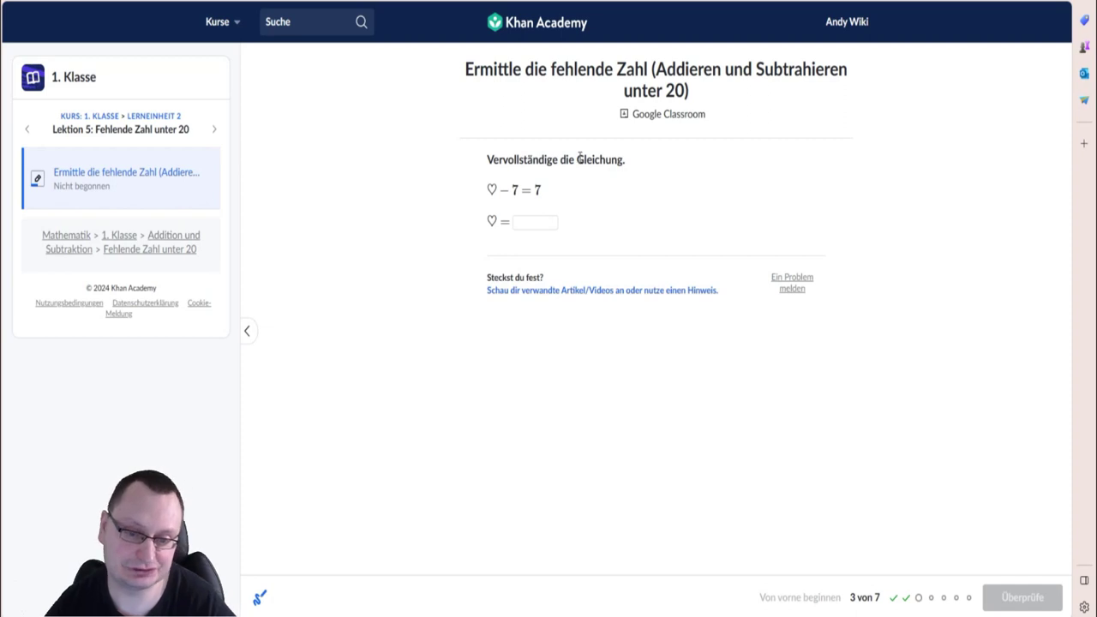
Complete the equation ♡ − 7 = 7 with 14, check it and continue to the fourth question.
{"action": "left_click", "coordinate": [538, 223]}
{"action": "type", "text": "14"}
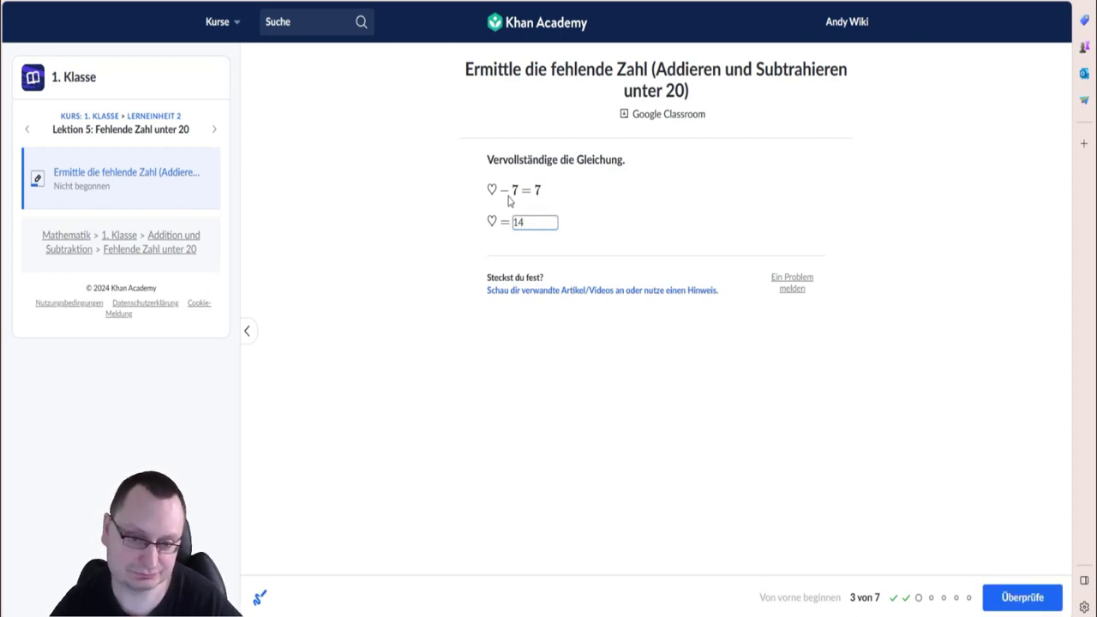
{"action": "left_click", "coordinate": [1013, 595]}
{"action": "left_click", "coordinate": [1012, 595]}
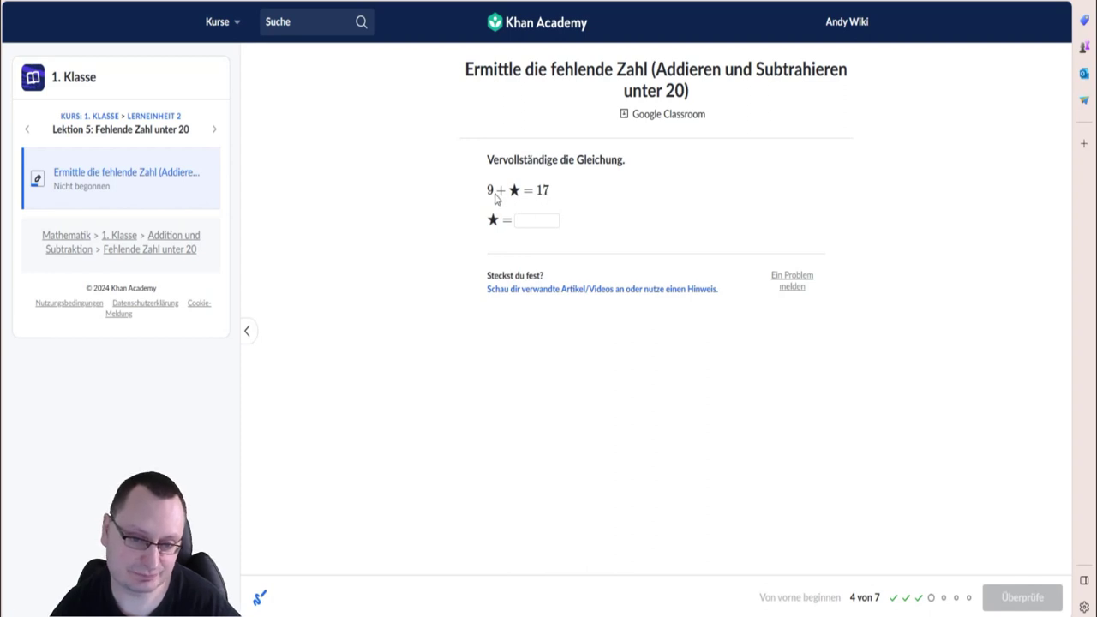
Complete the equation 9 + ★ = 17 with 8, check it and continue to the fifth question.
{"action": "left_click", "coordinate": [537, 223]}
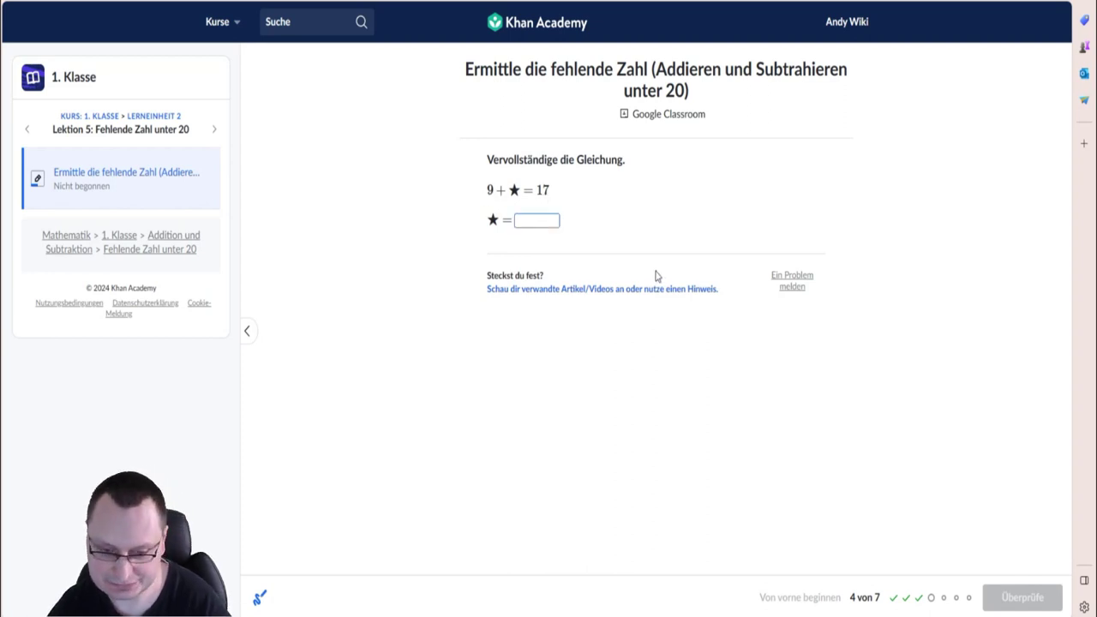
{"action": "type", "text": "8"}
{"action": "left_click", "coordinate": [1018, 603]}
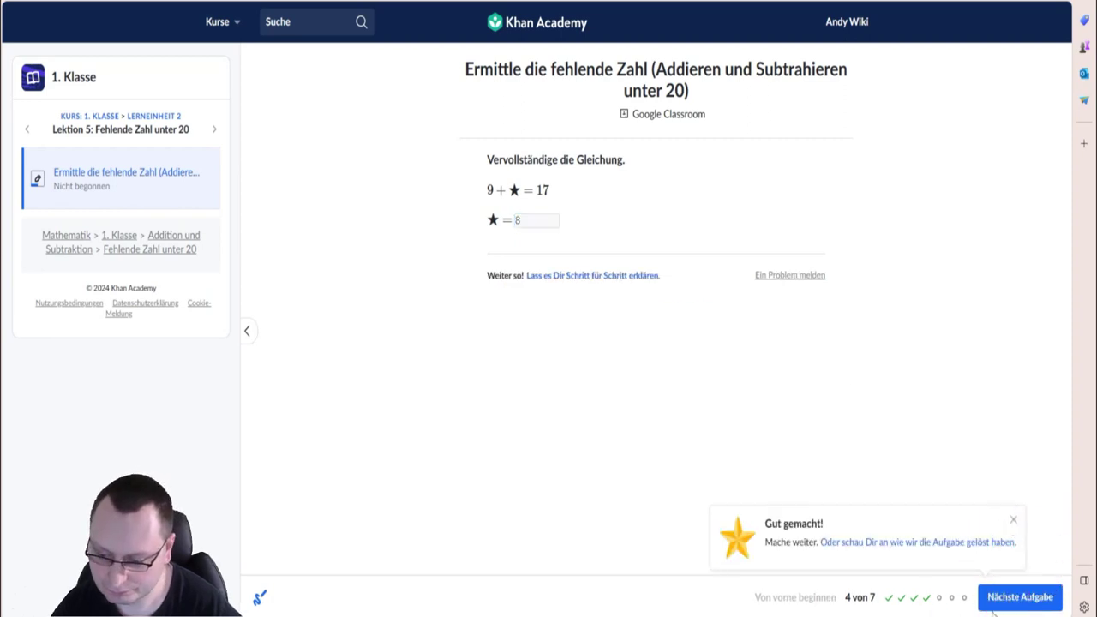
{"action": "left_click", "coordinate": [991, 608]}
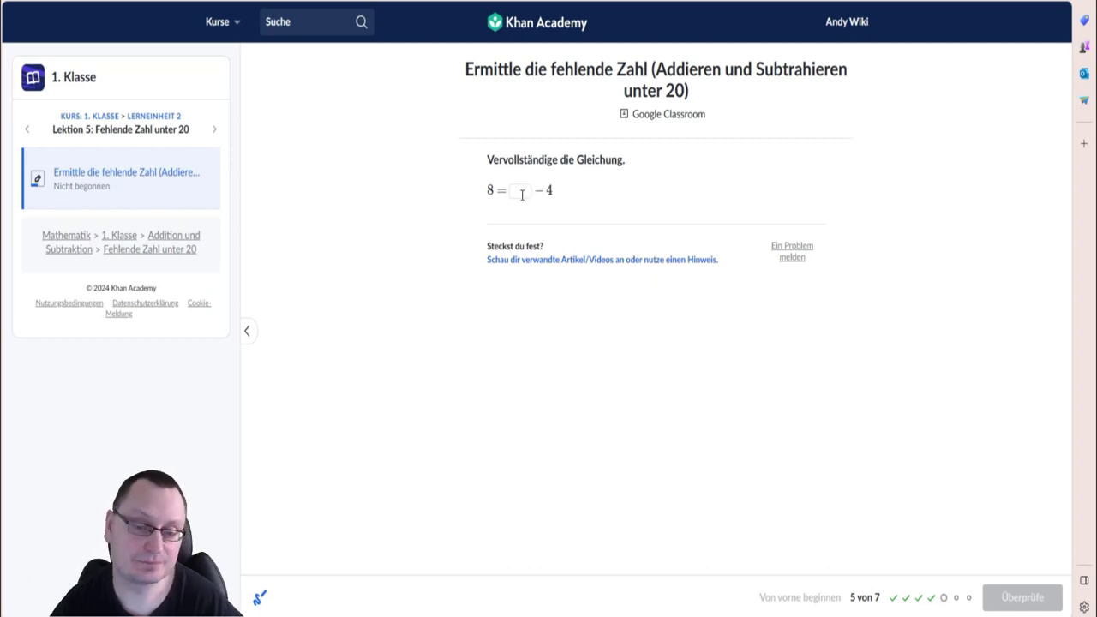
Complete the equation 8 = ? − 4 with 12, check it and continue to the sixth question.
{"action": "left_click", "coordinate": [520, 192]}
{"action": "type", "text": "12"}
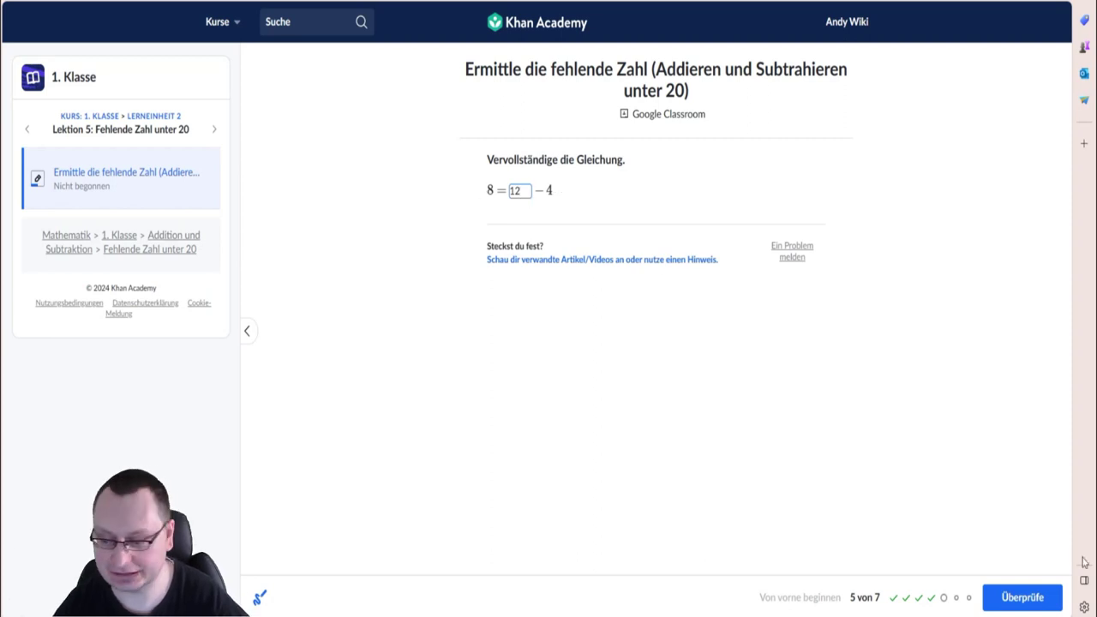
{"action": "left_click", "coordinate": [1022, 597]}
{"action": "left_click", "coordinate": [1022, 597]}
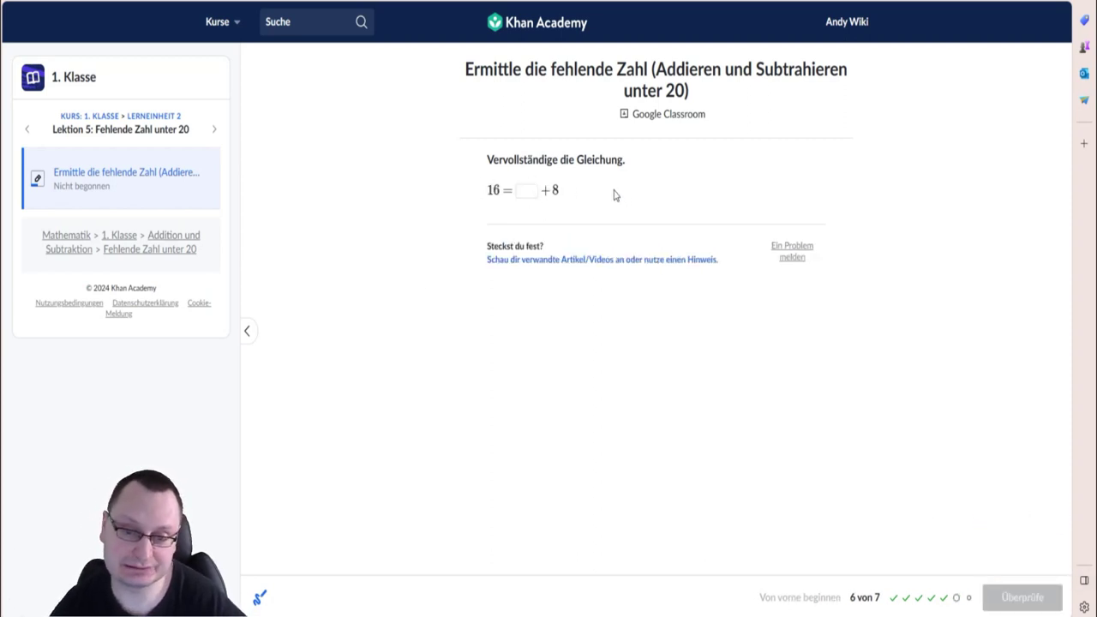
Complete the equation 16 = ? + 8 with 8, check it and continue to the last exercise question.
{"action": "left_click", "coordinate": [525, 190]}
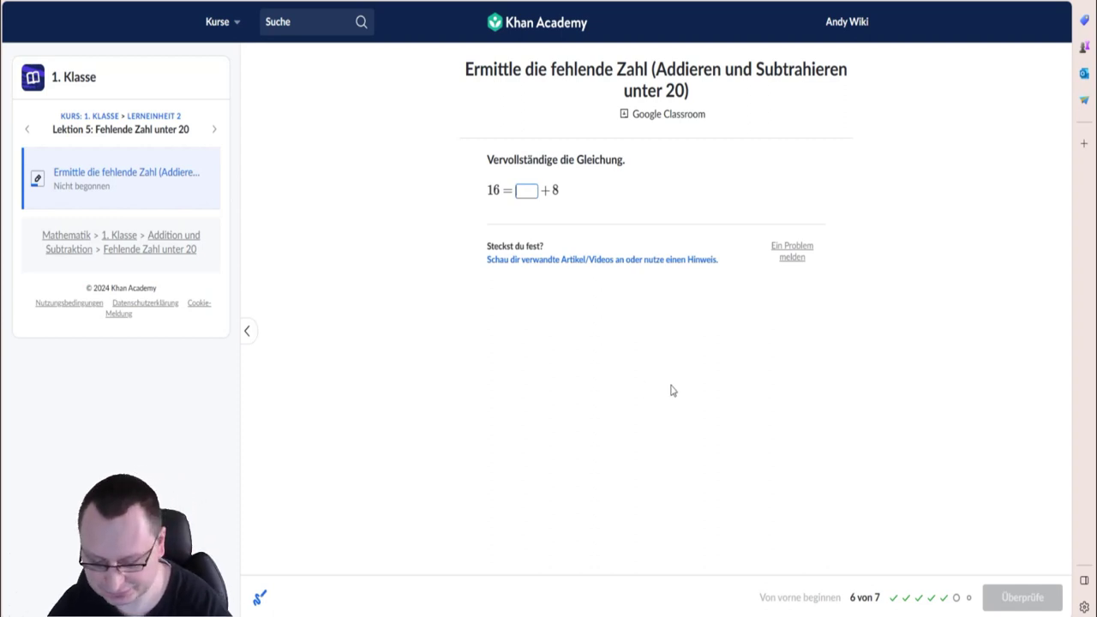
{"action": "type", "text": "8"}
{"action": "key", "text": "Return"}
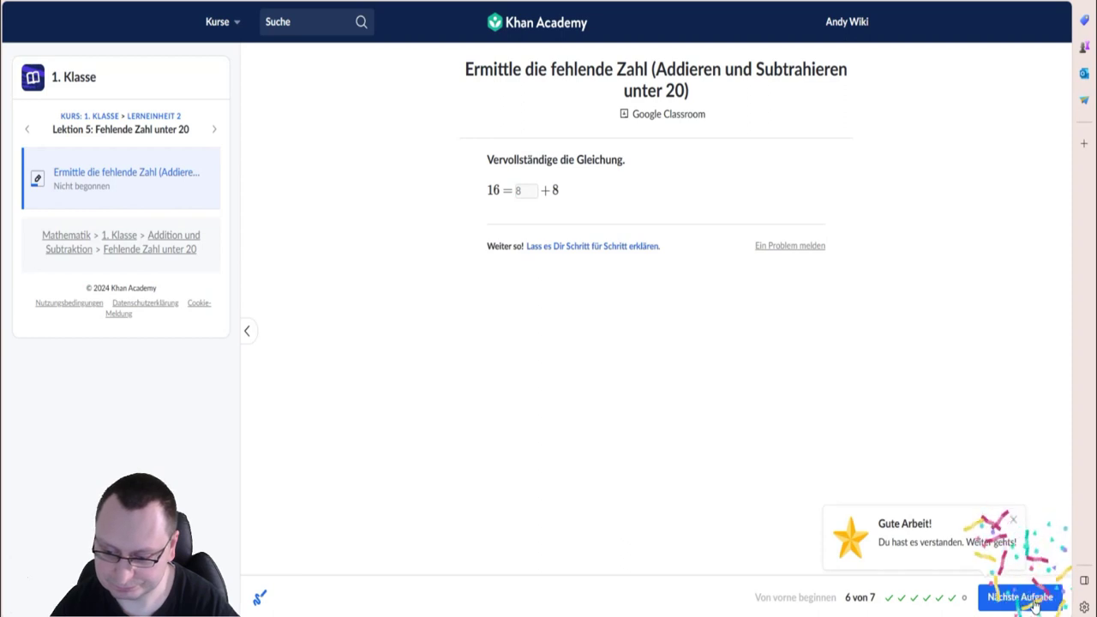
{"action": "key", "text": "Return"}
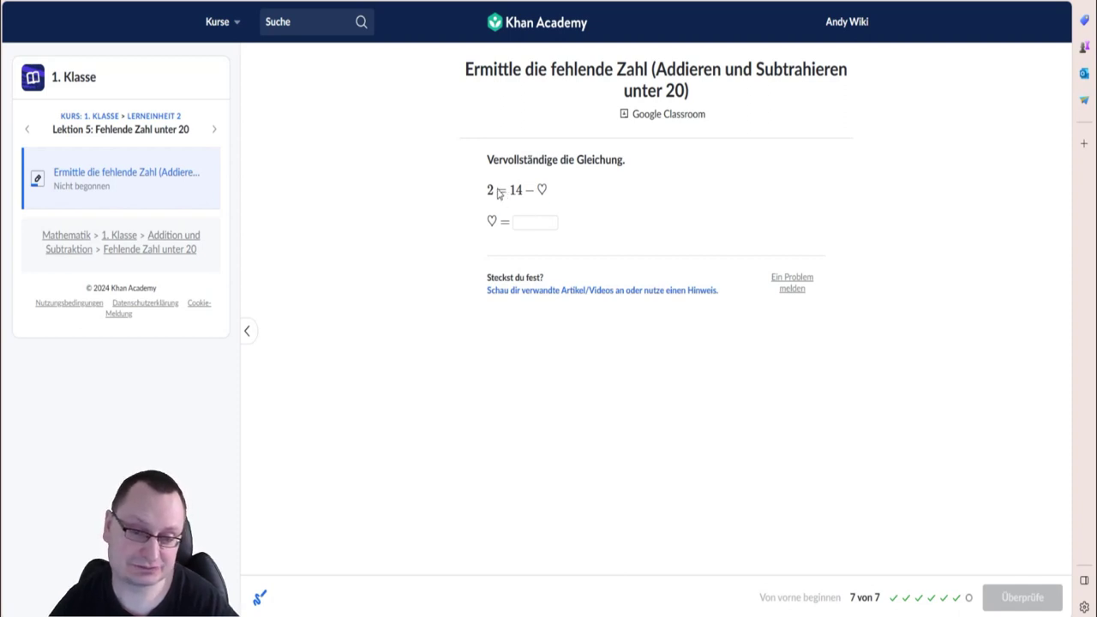
Complete 2 = 14 − ♡ with 12, check it, finish the exercise and advance to Test 2.
{"action": "left_click", "coordinate": [533, 222]}
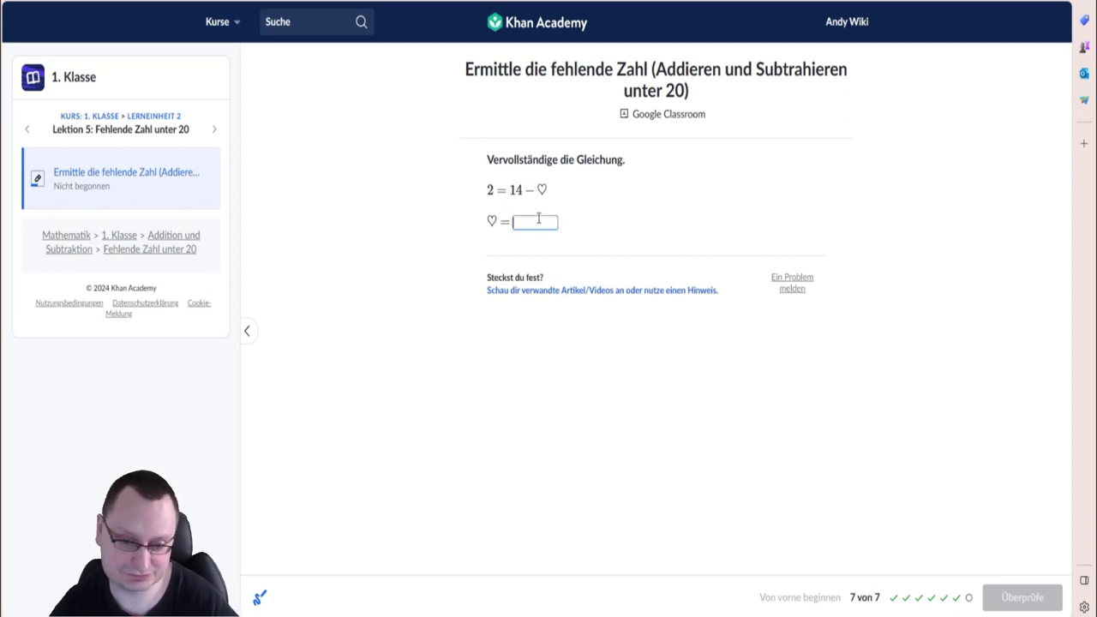
{"action": "type", "text": "12"}
{"action": "left_click", "coordinate": [1011, 595]}
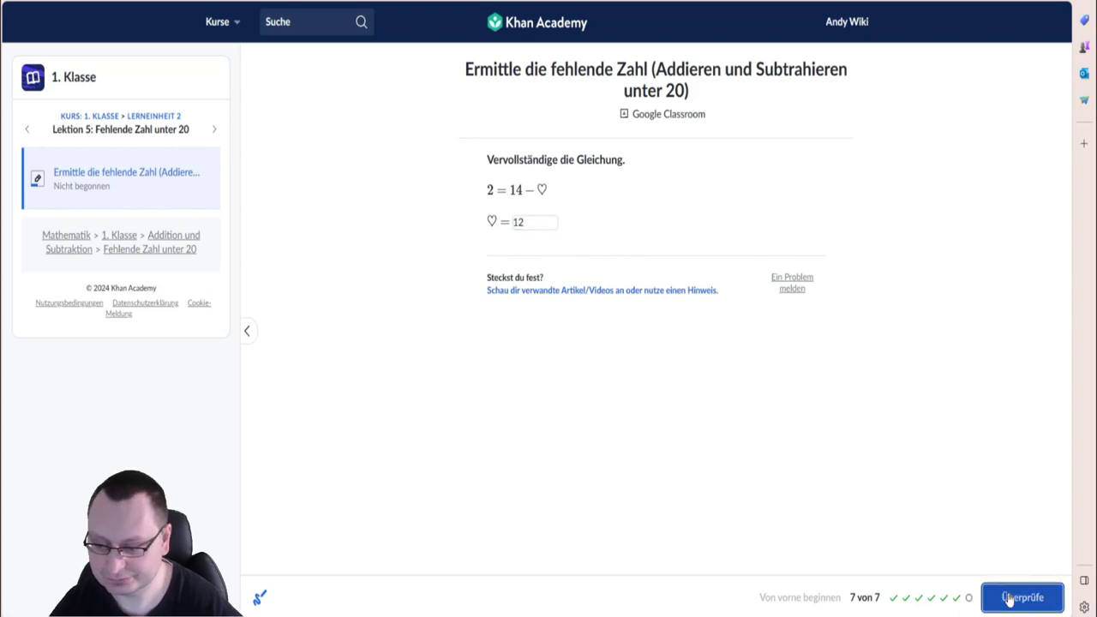
{"action": "left_click", "coordinate": [1007, 600]}
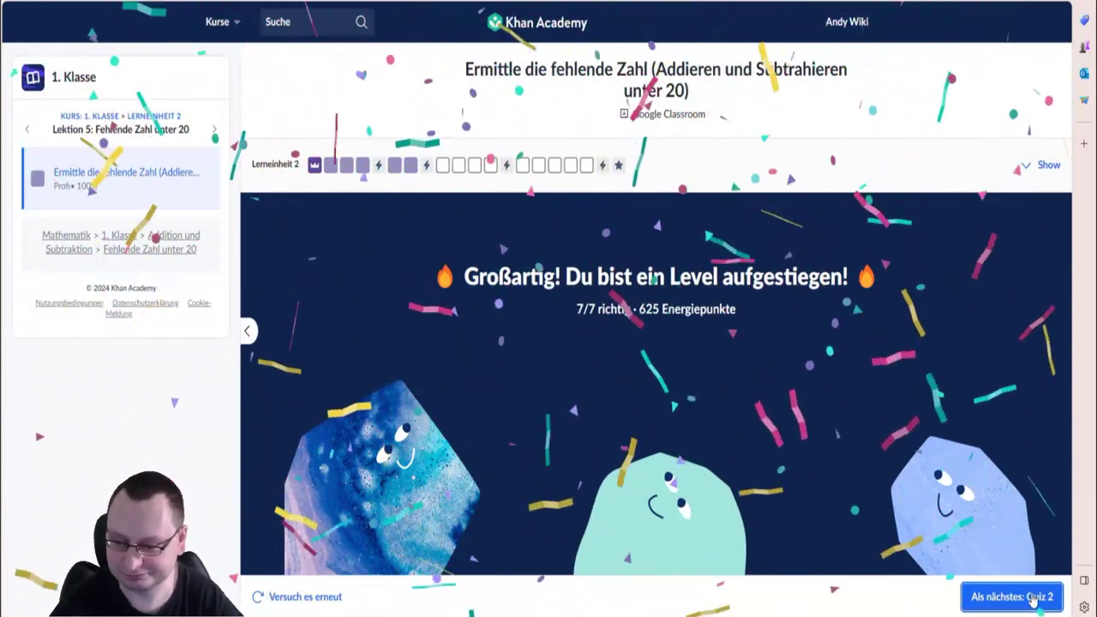
{"action": "key", "text": "F5"}
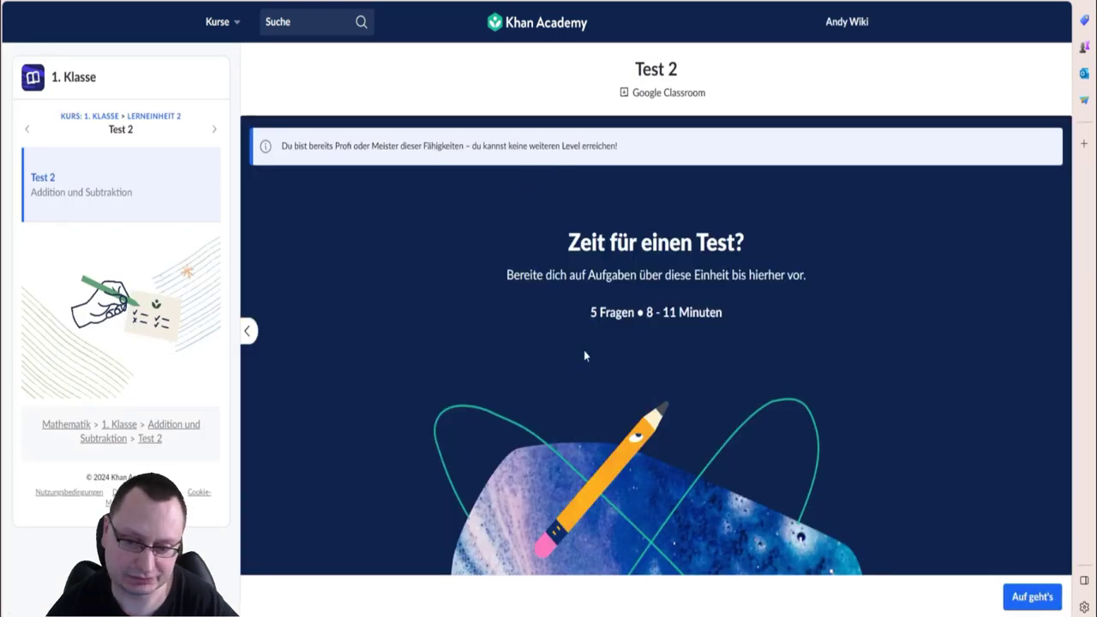
Start Test 2, choose 0 = 3 − 3 as the correct equation, check it and continue.
{"action": "left_click", "coordinate": [1047, 603]}
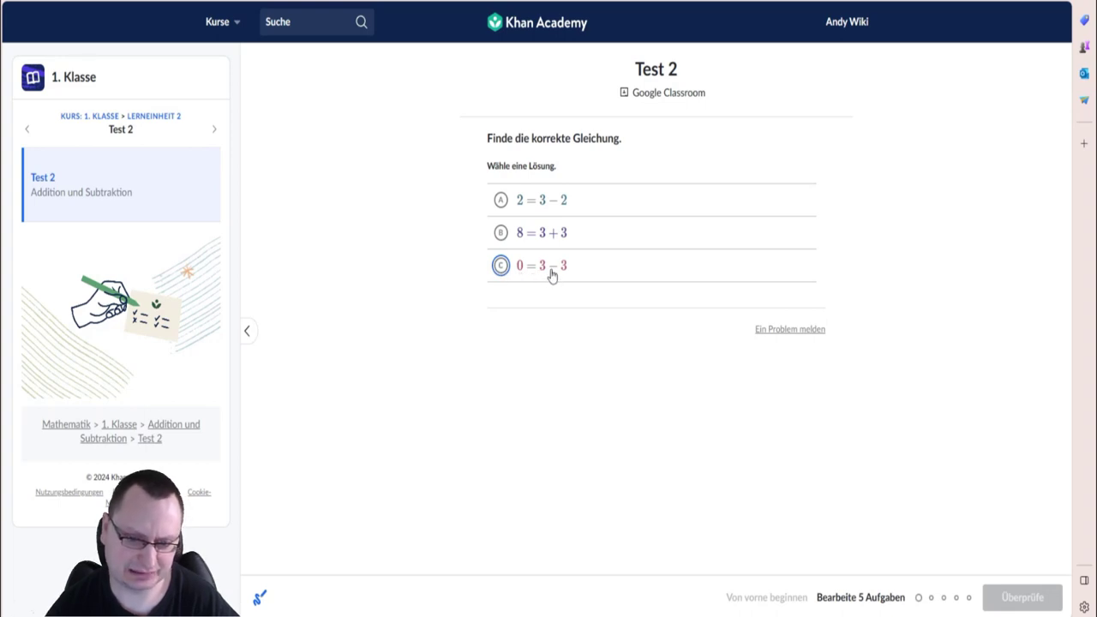
{"action": "left_click", "coordinate": [500, 266]}
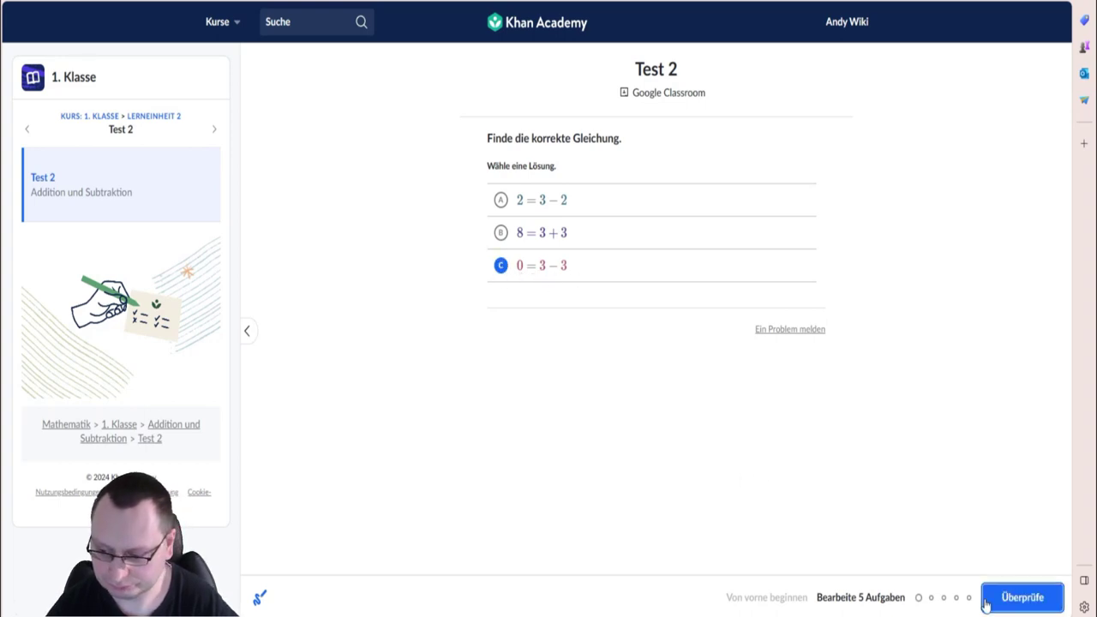
{"action": "left_click", "coordinate": [1011, 597]}
{"action": "left_click", "coordinate": [1015, 597]}
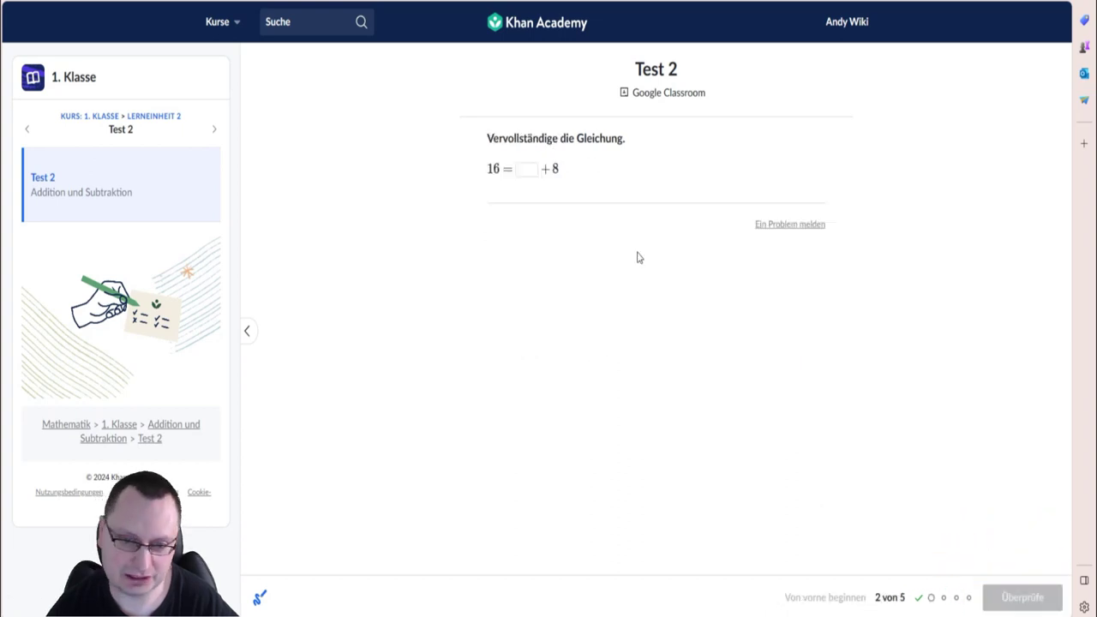
Complete the test equation 16 = ? + 8 with 8, check it and continue to the third question.
{"action": "left_click", "coordinate": [531, 169]}
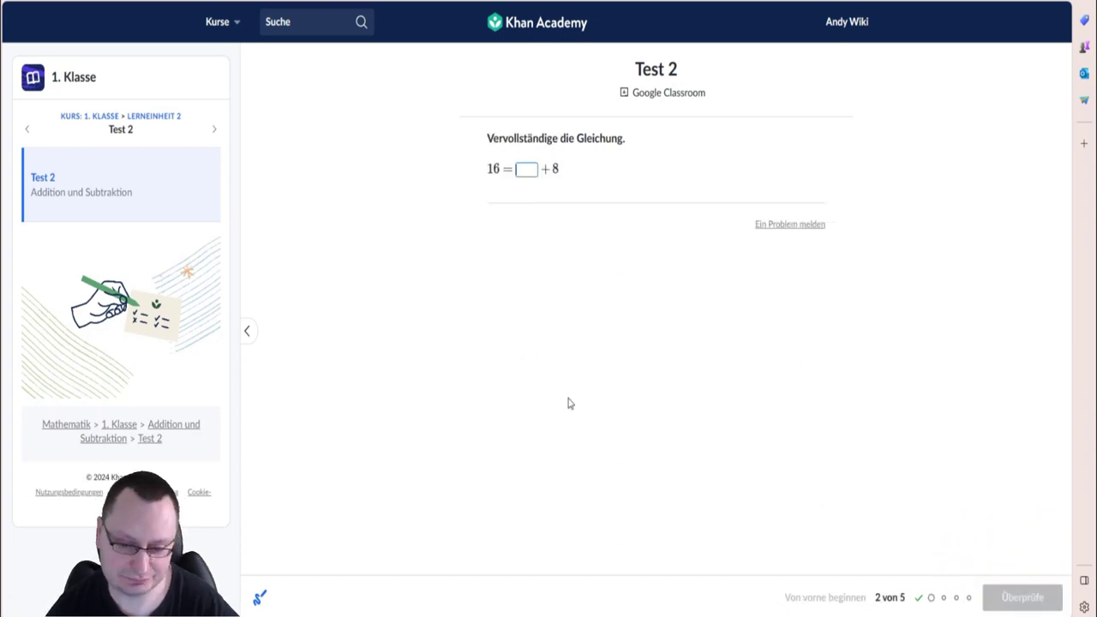
{"action": "type", "text": "8"}
{"action": "left_click", "coordinate": [1003, 595]}
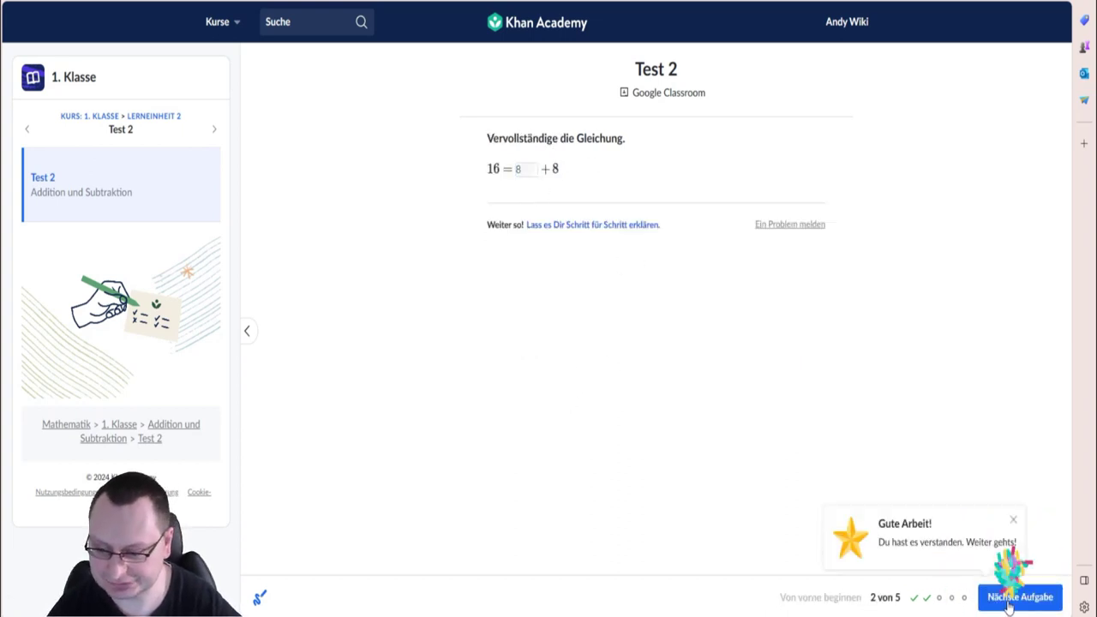
{"action": "left_click", "coordinate": [1011, 595]}
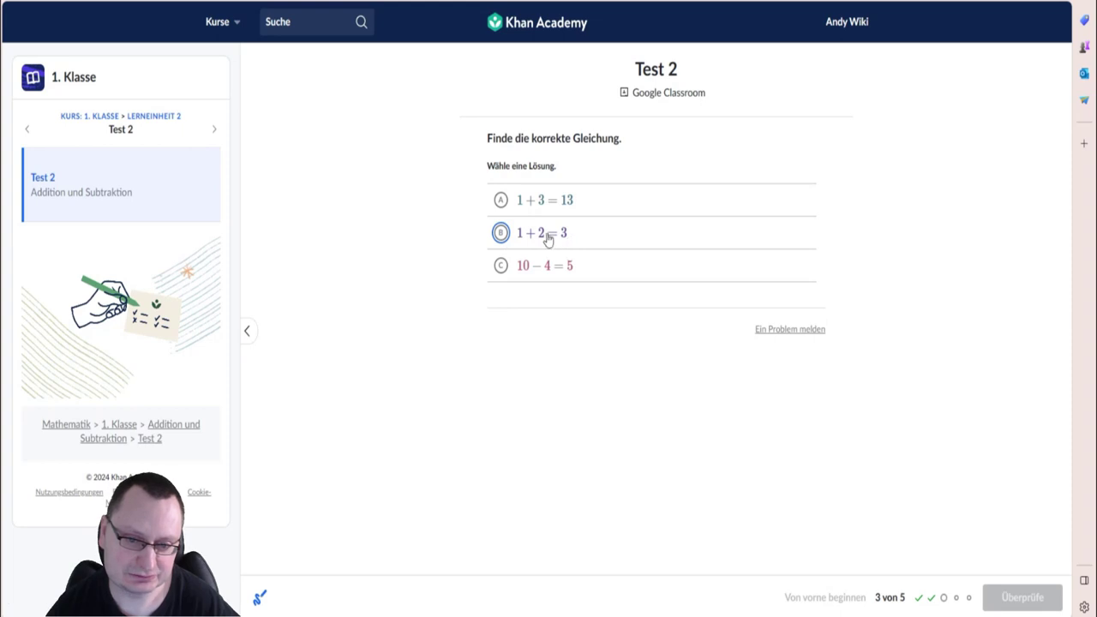
Choose 1 + 2 = 3 as the correct equation, check it and continue to the fourth test question.
{"action": "left_click", "coordinate": [502, 232]}
{"action": "left_click", "coordinate": [999, 598]}
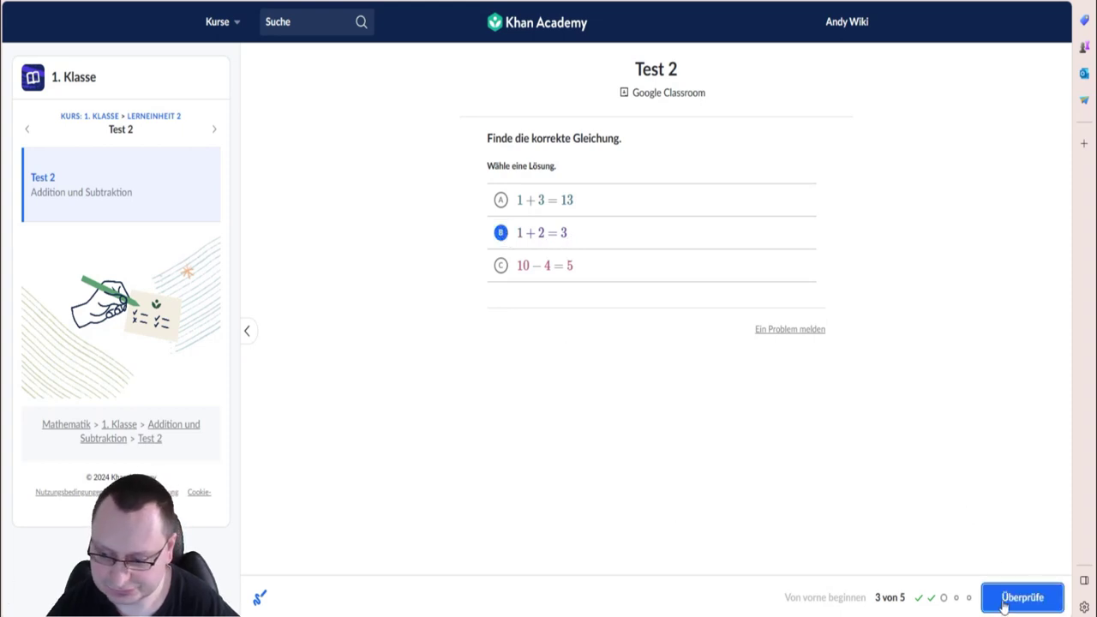
{"action": "left_click", "coordinate": [1002, 597]}
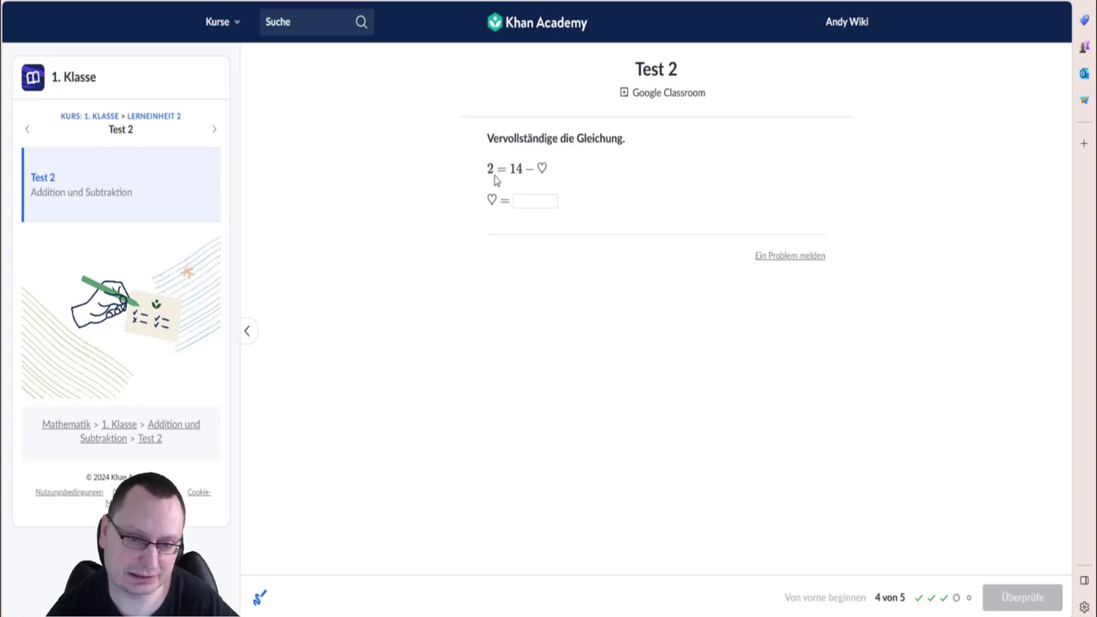
Complete the test equation 2 = 14 − ♡ with 12, check it and continue to the last question.
{"action": "left_click", "coordinate": [536, 201]}
{"action": "type", "text": "12"}
{"action": "left_click", "coordinate": [1004, 600]}
{"action": "left_click", "coordinate": [1006, 598]}
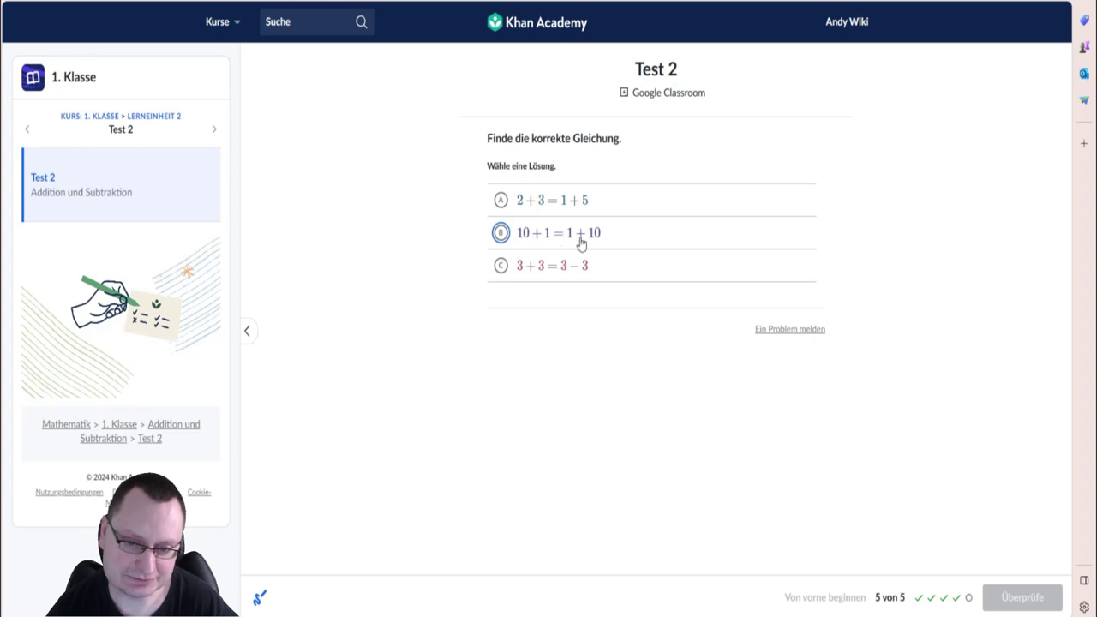
Choose 10 + 1 = 1 + 10 as the correct equation, check it, finish Test 2 and advance to Lektion 6.
{"action": "left_click", "coordinate": [504, 232]}
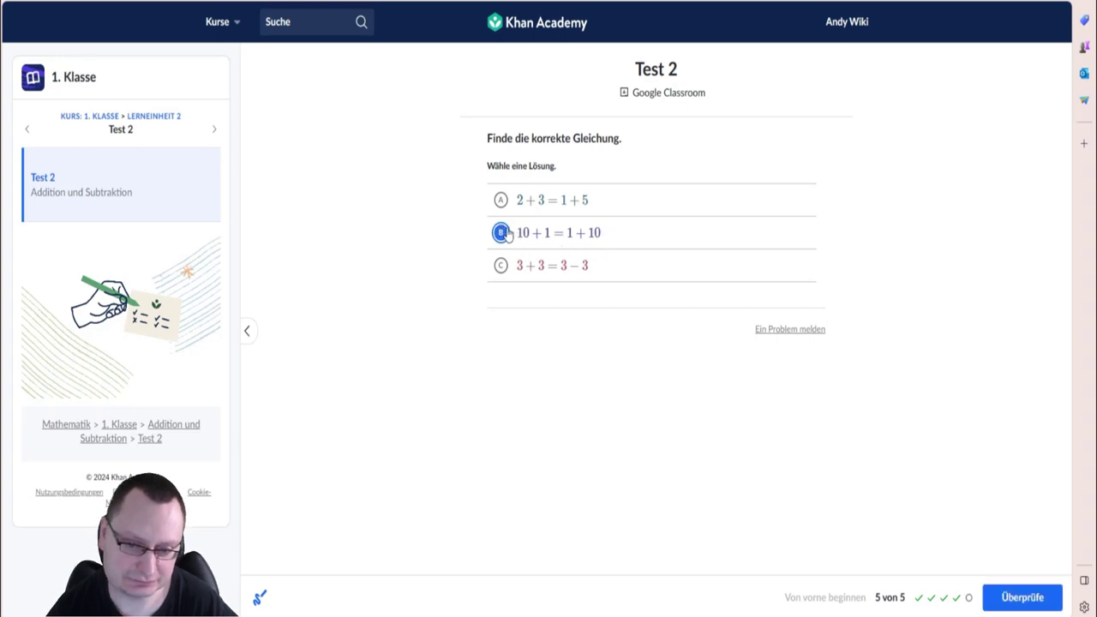
{"action": "left_click", "coordinate": [1022, 597]}
{"action": "left_click", "coordinate": [1000, 597]}
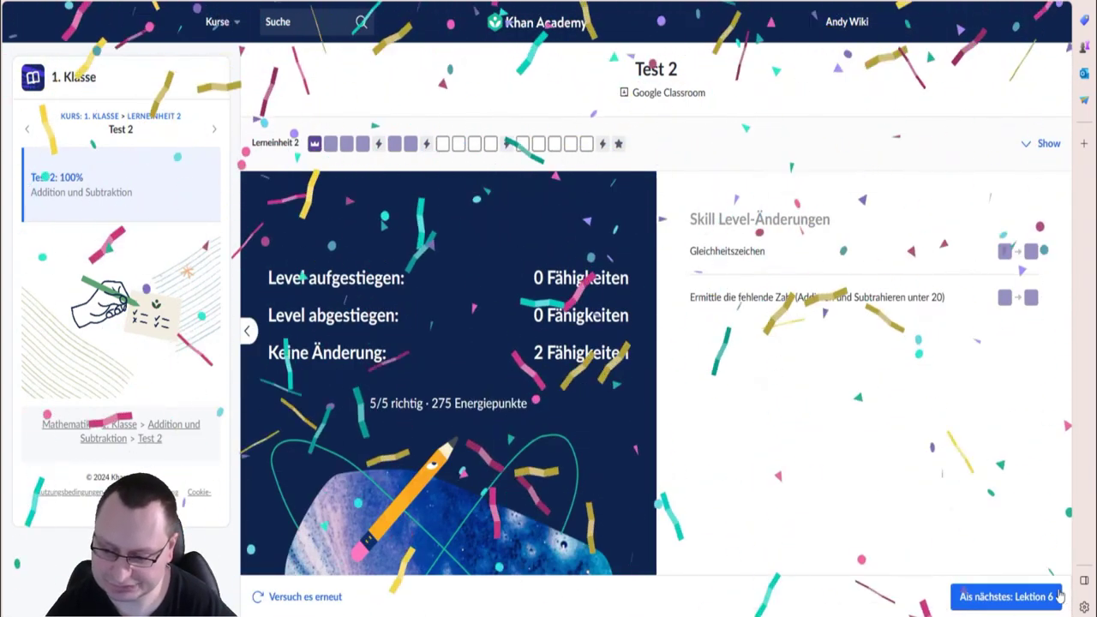
{"action": "left_click", "coordinate": [1028, 597]}
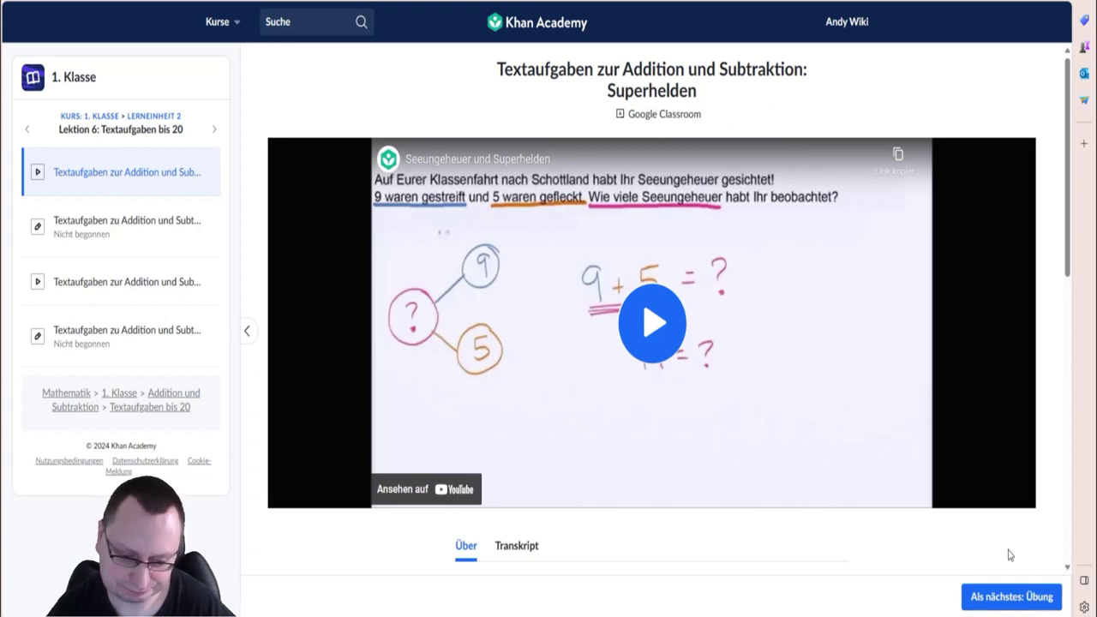
Skip the video, start the exercise "Textaufgaben zu Addition und Subtraktion 1", answer the ants problem with 11, check it and continue.
{"action": "left_click", "coordinate": [1029, 604]}
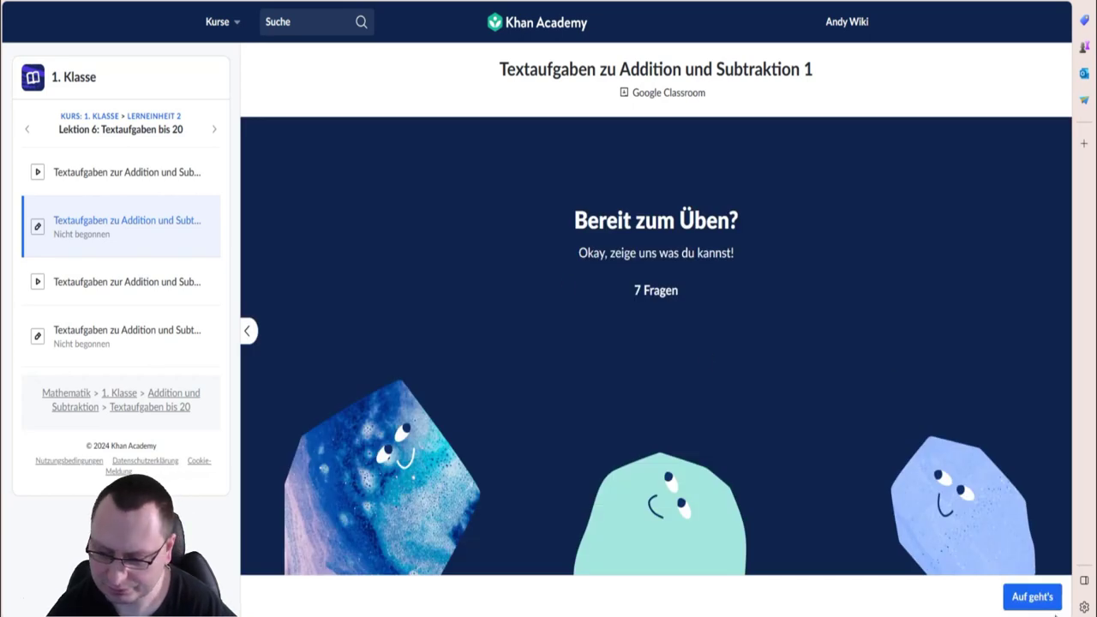
{"action": "left_click", "coordinate": [1052, 609]}
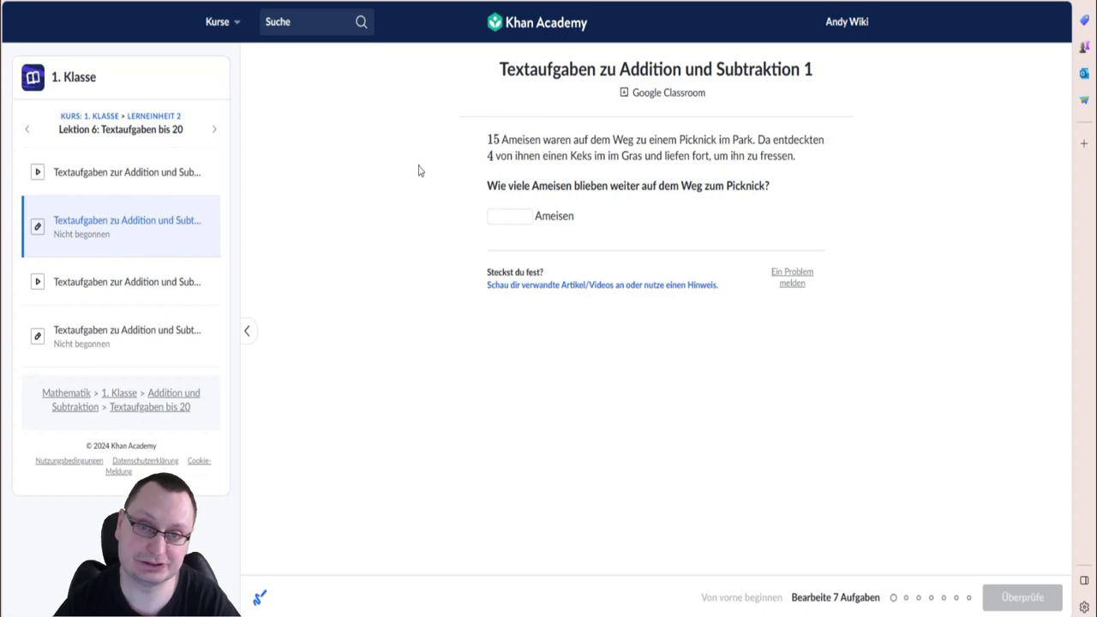
{"action": "left_click", "coordinate": [511, 219]}
{"action": "type", "text": "11"}
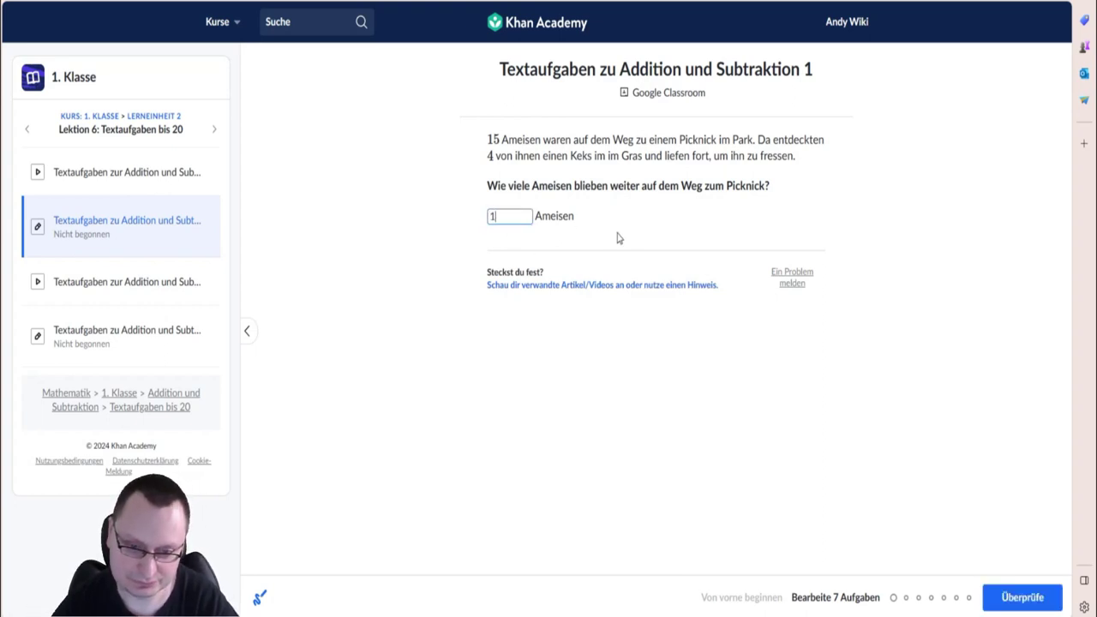
{"action": "left_click", "coordinate": [1022, 597]}
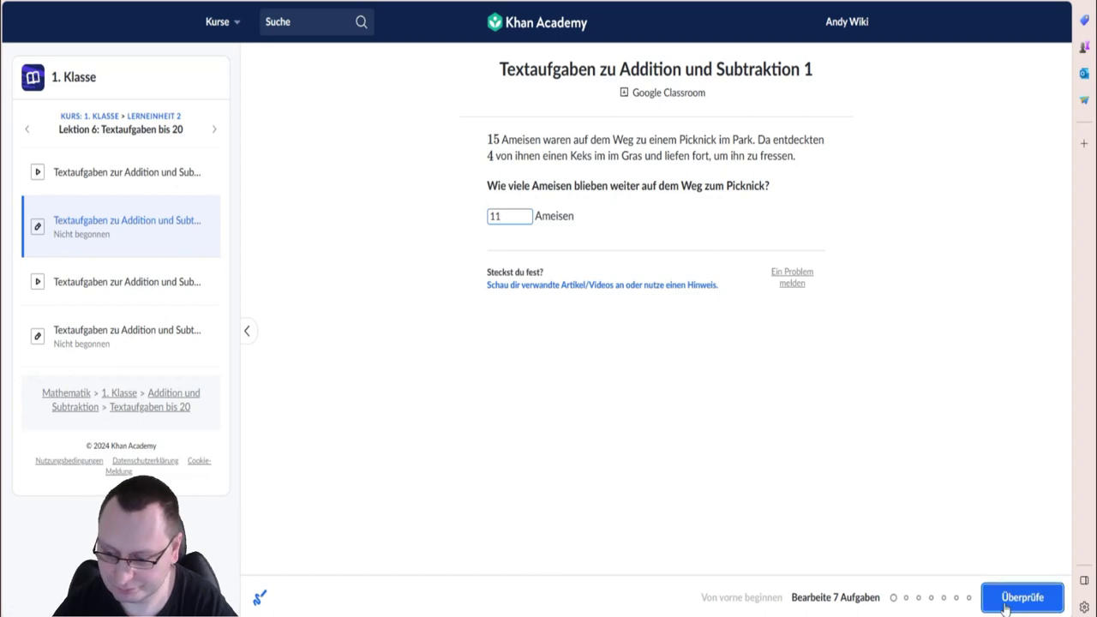
{"action": "left_click", "coordinate": [1023, 597]}
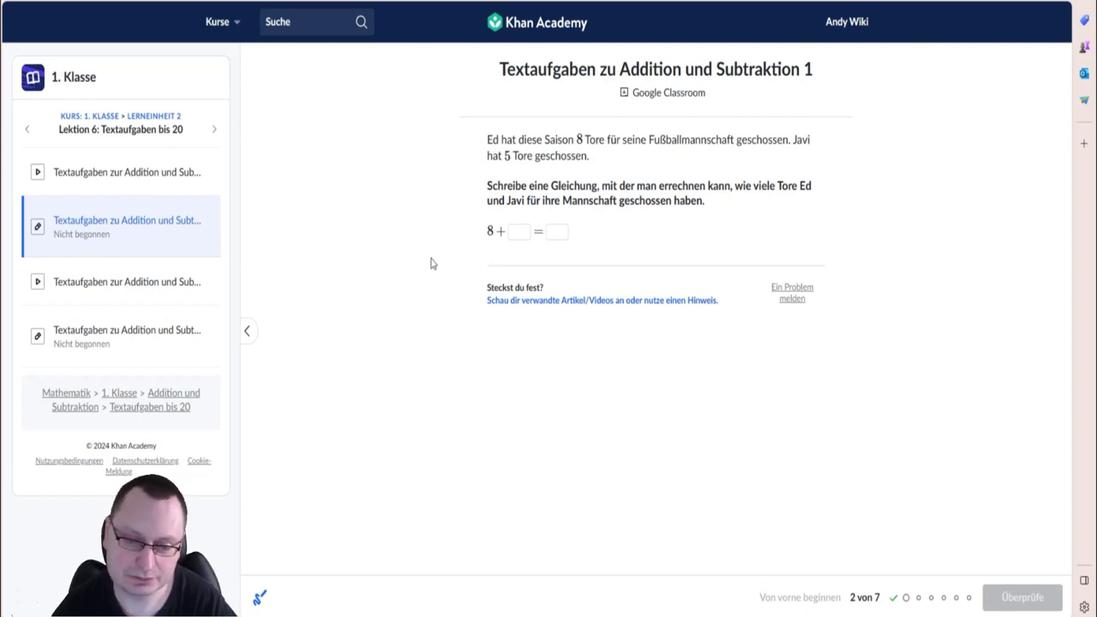
Complete the goals equation as 8 + 5 = 13, check it and continue to the third question.
{"action": "left_click", "coordinate": [512, 231]}
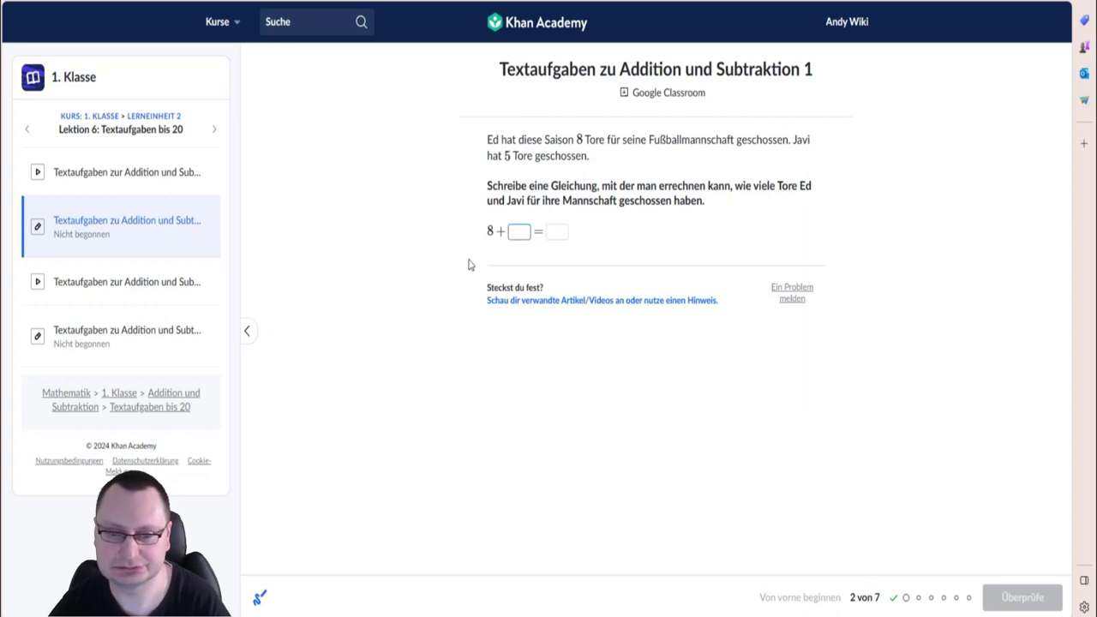
{"action": "type", "text": "5"}
{"action": "left_click", "coordinate": [556, 233]}
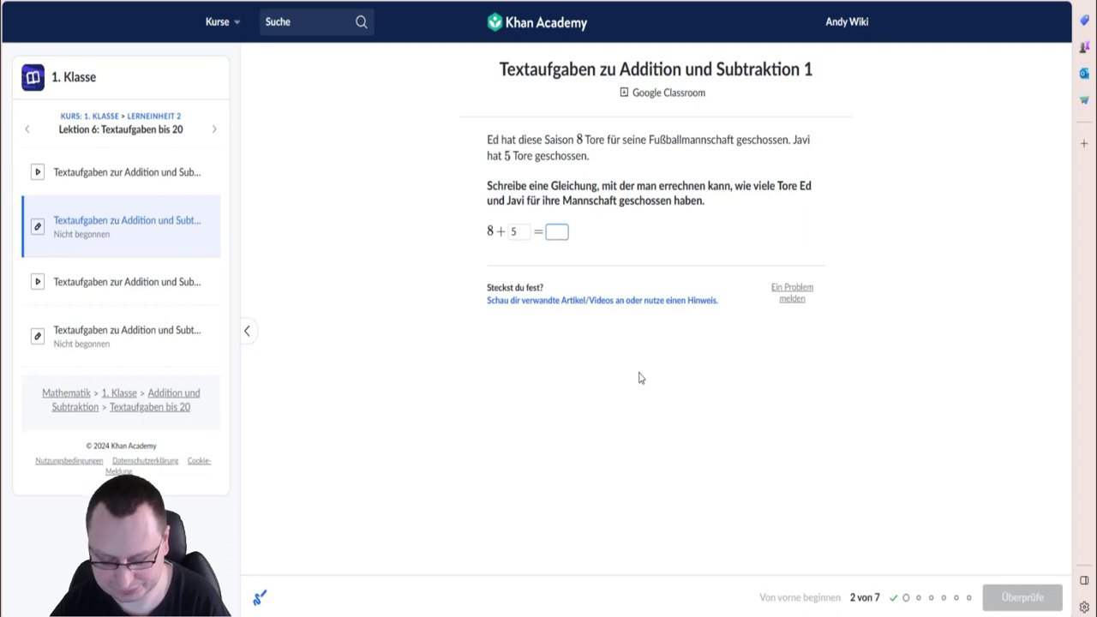
{"action": "type", "text": "13"}
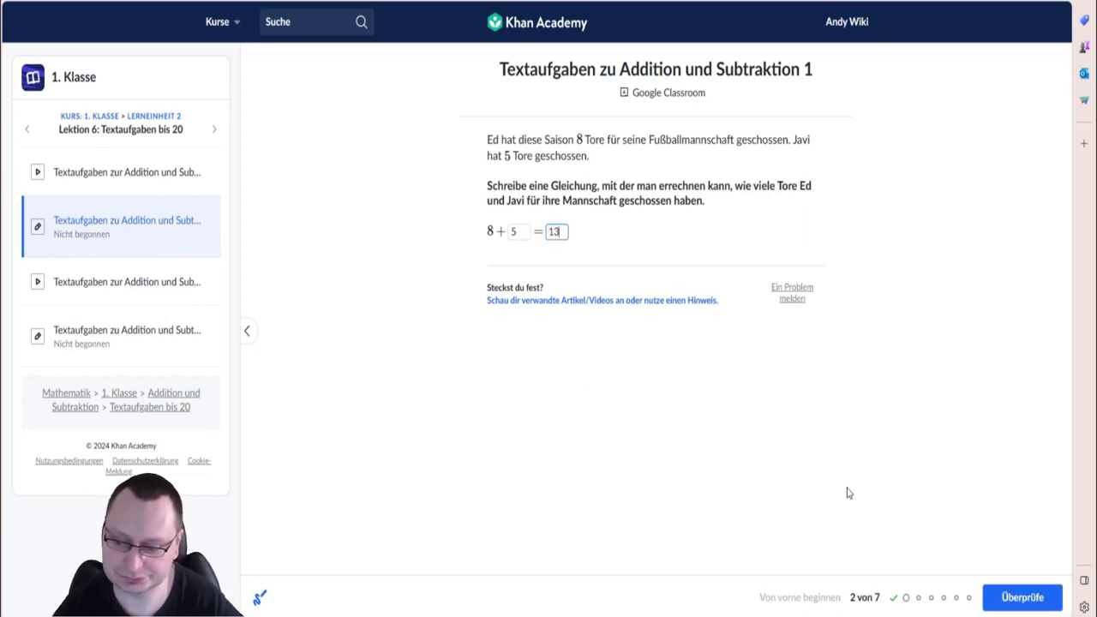
{"action": "left_click", "coordinate": [1020, 596]}
{"action": "left_click", "coordinate": [1019, 596]}
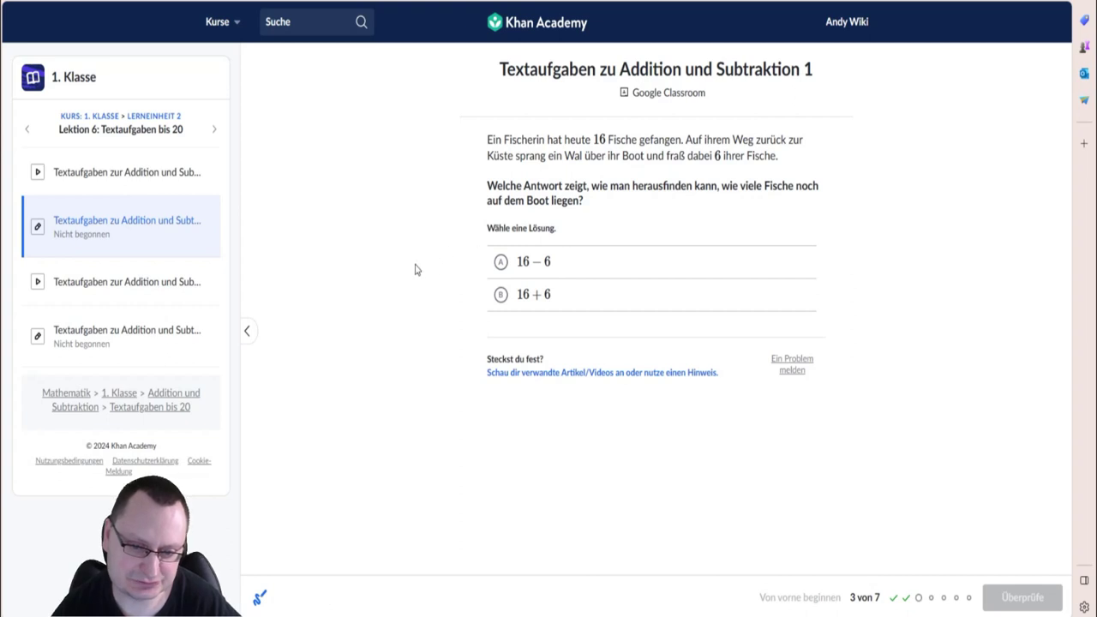
Choose 16 − 6 as the answer to the fisherwoman problem, check it and continue to the fourth question.
{"action": "double_click", "coordinate": [521, 262]}
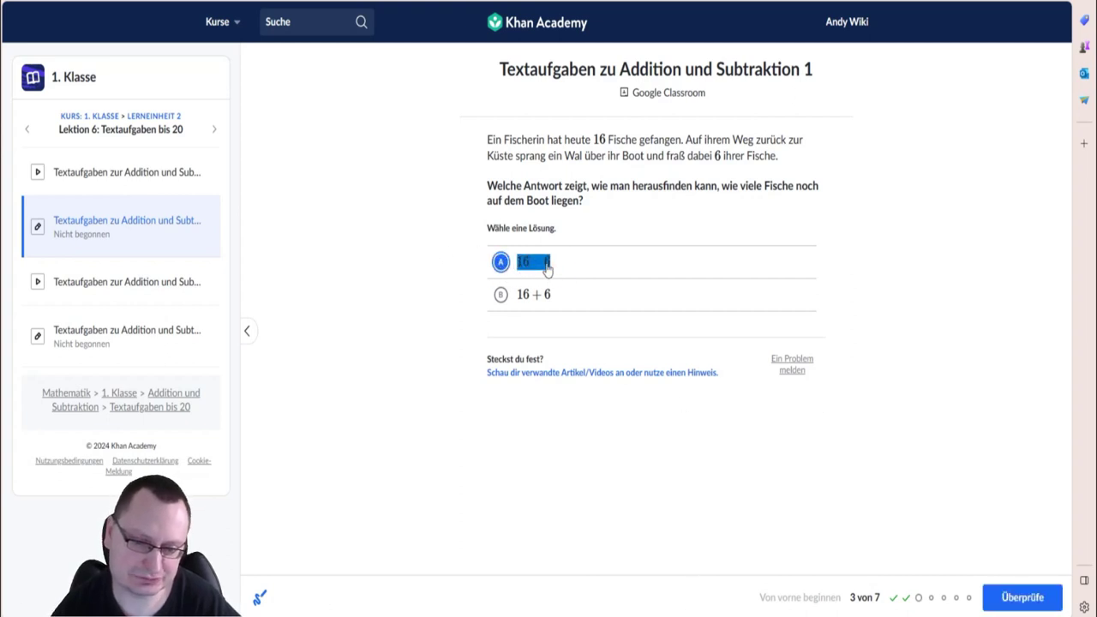
{"action": "left_click", "coordinate": [991, 600]}
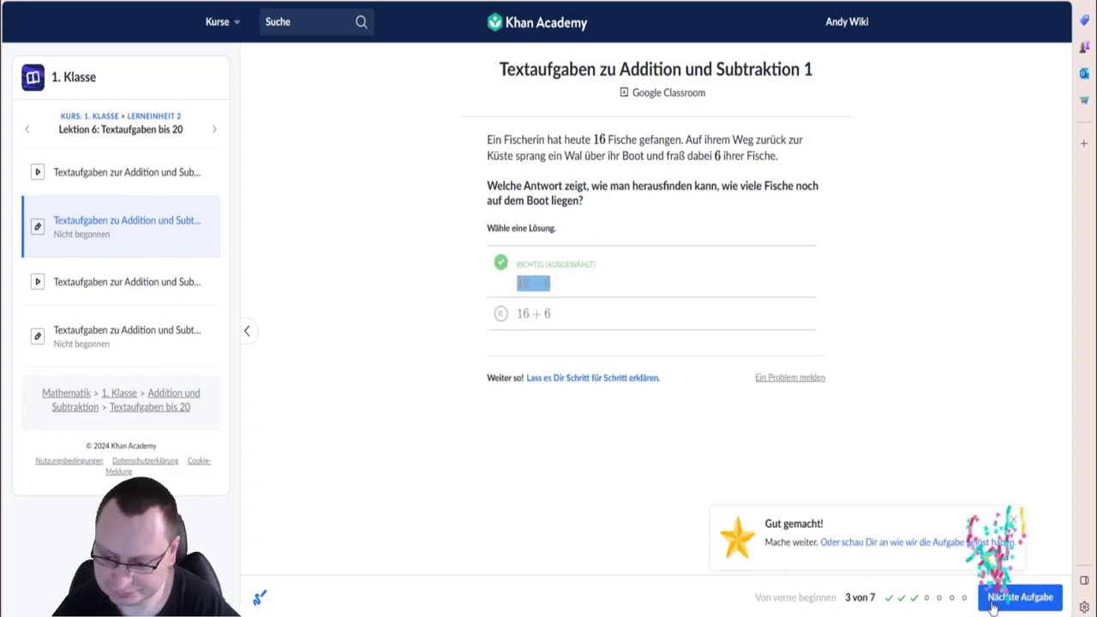
{"action": "left_click", "coordinate": [991, 600]}
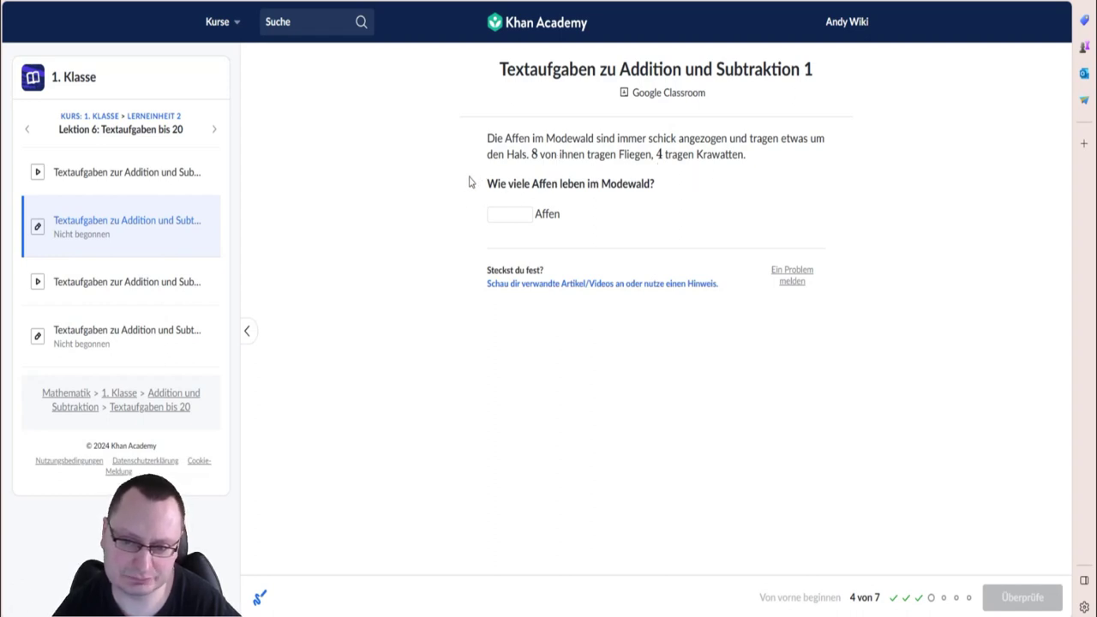
Answer the Modewald monkeys problem with 12, check it and continue to the fifth question.
{"action": "left_click", "coordinate": [502, 216]}
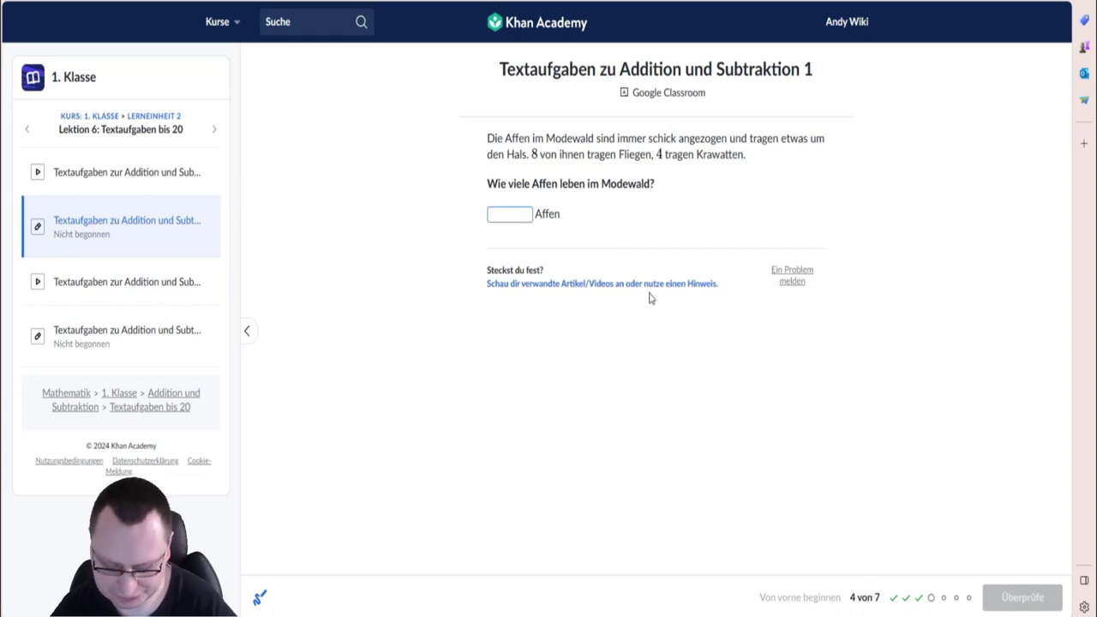
{"action": "type", "text": "12"}
{"action": "left_click", "coordinate": [1059, 607]}
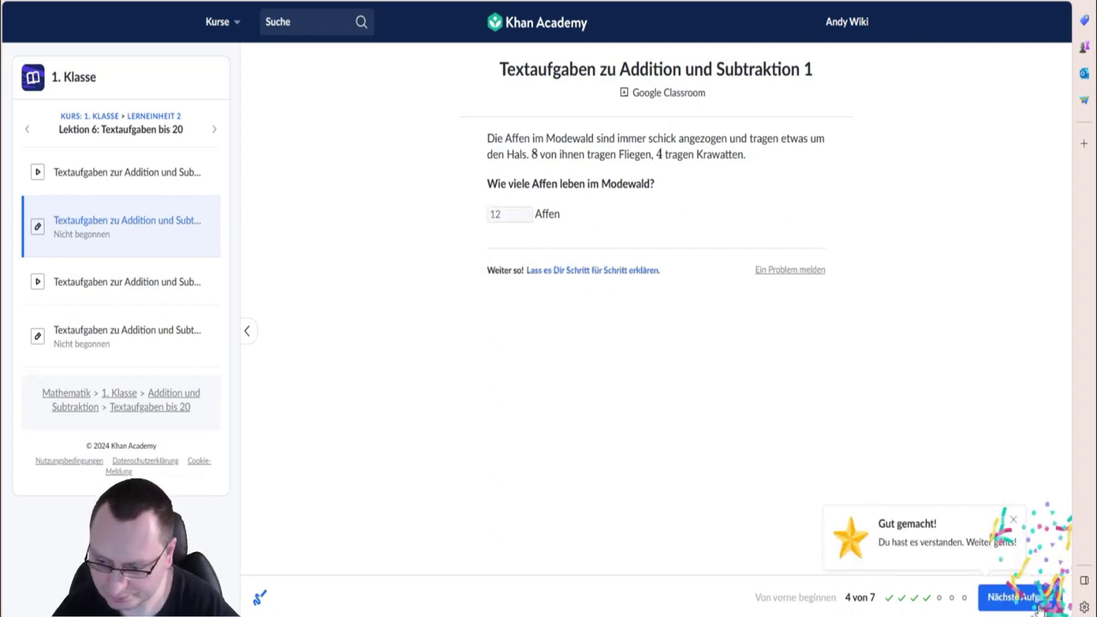
{"action": "left_click", "coordinate": [1059, 607]}
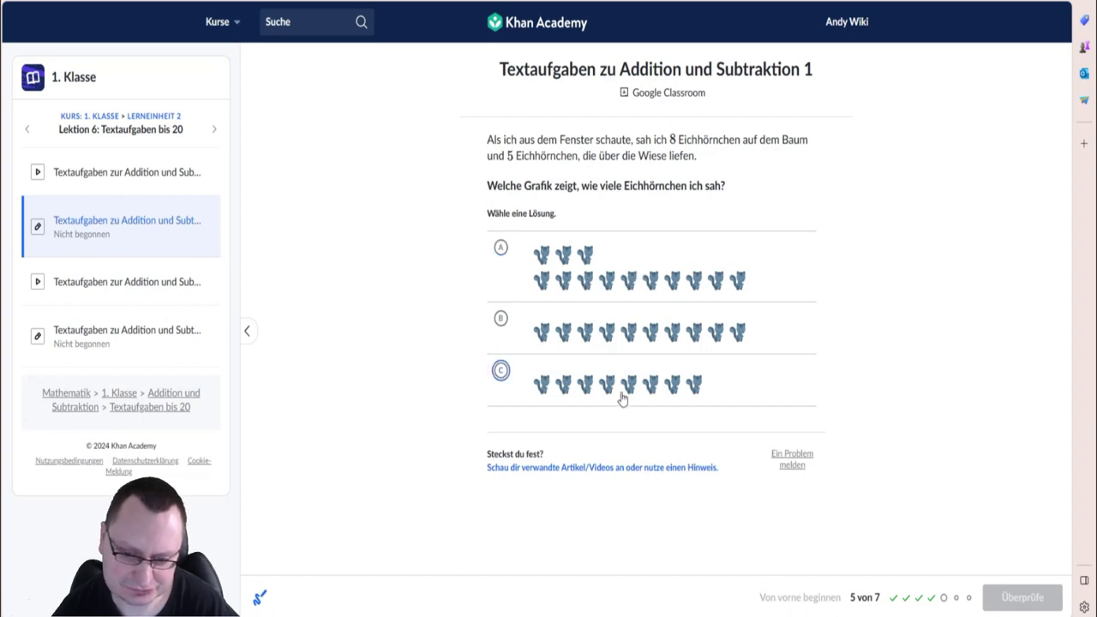
Choose picture A, with rows of 3 and 10 squirrels, check it and continue to the sixth question.
{"action": "left_click", "coordinate": [502, 250]}
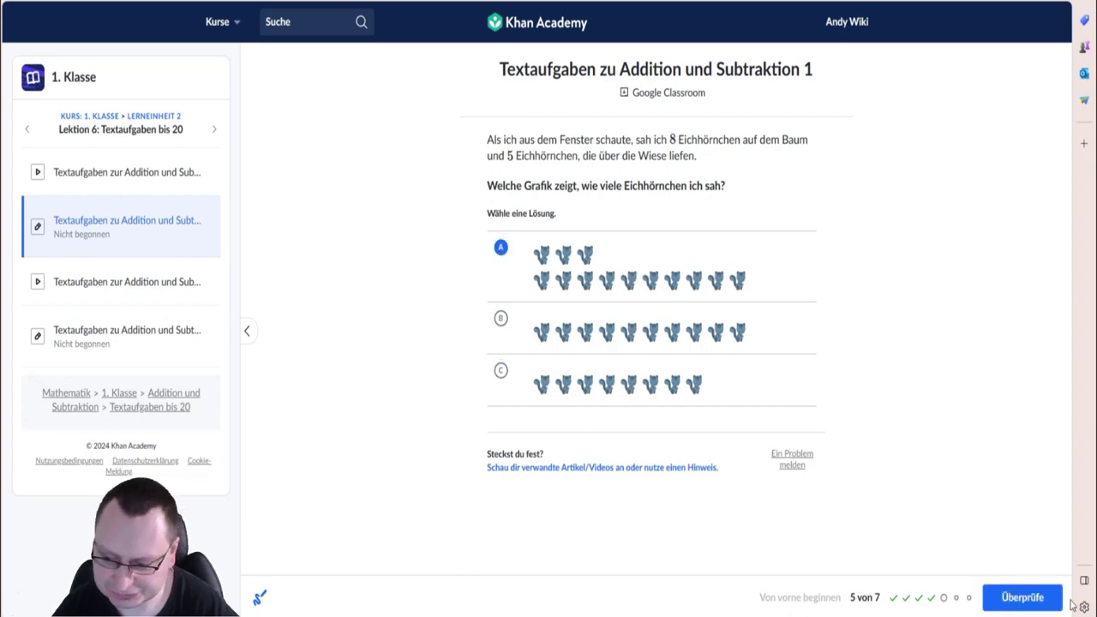
{"action": "left_click", "coordinate": [1023, 598]}
{"action": "left_click", "coordinate": [1022, 597]}
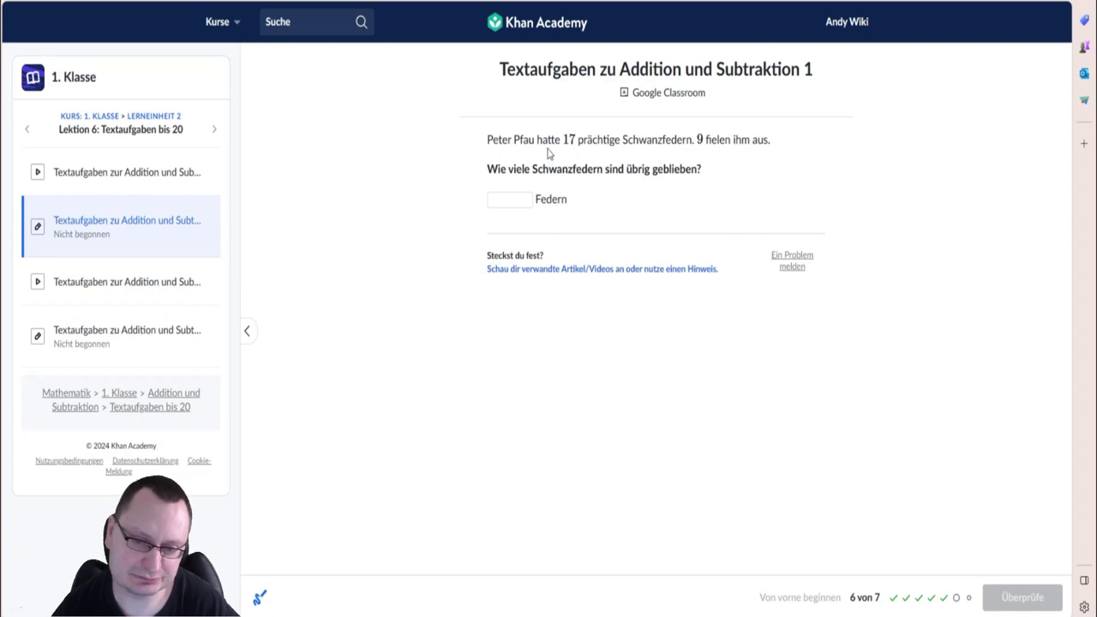
Answer the peacock tail feathers problem with 8, check it and continue to the last question.
{"action": "left_click", "coordinate": [515, 200]}
{"action": "type", "text": "8"}
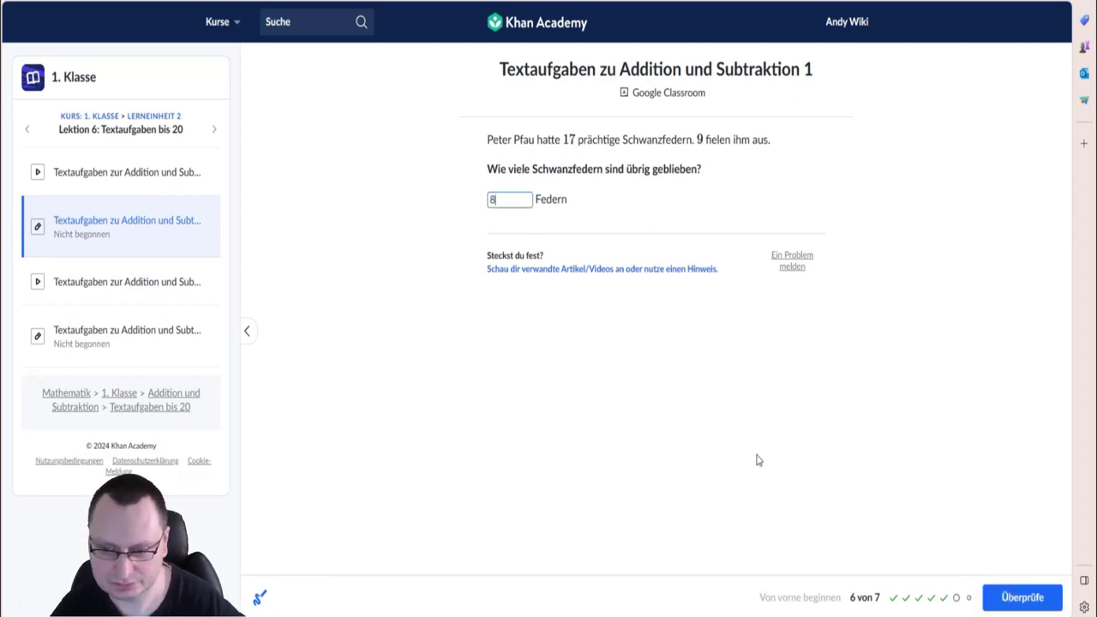
{"action": "left_click", "coordinate": [1022, 597]}
{"action": "left_click", "coordinate": [1022, 598]}
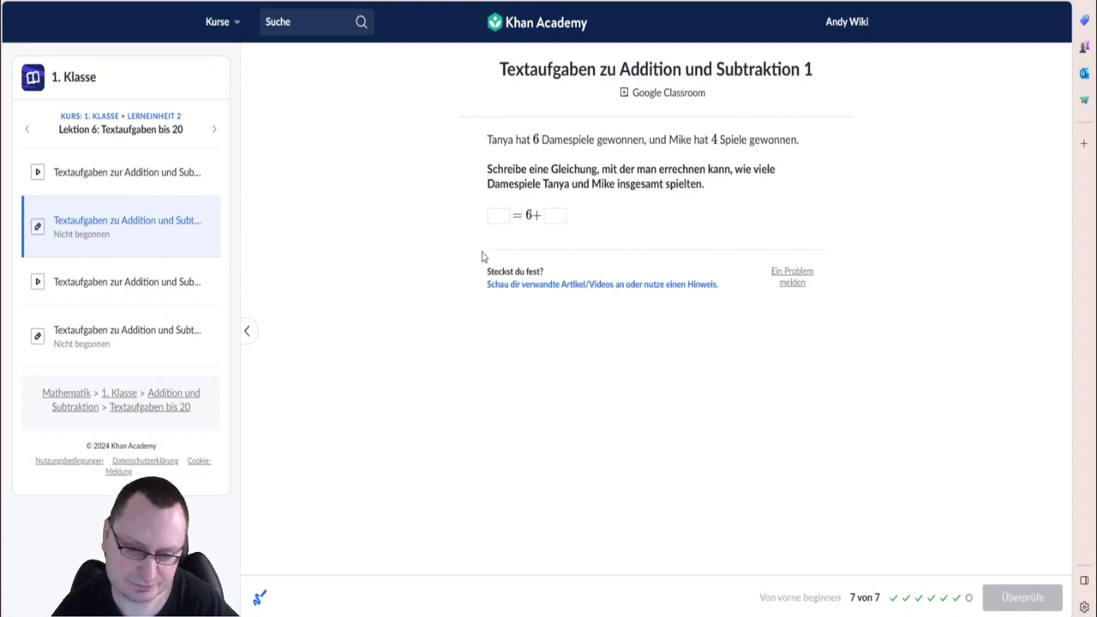
Complete the draughts games equation as 10 = 6 + 4, check it and finish the exercise.
{"action": "left_click", "coordinate": [548, 215]}
{"action": "type", "text": "4"}
{"action": "left_click", "coordinate": [504, 213]}
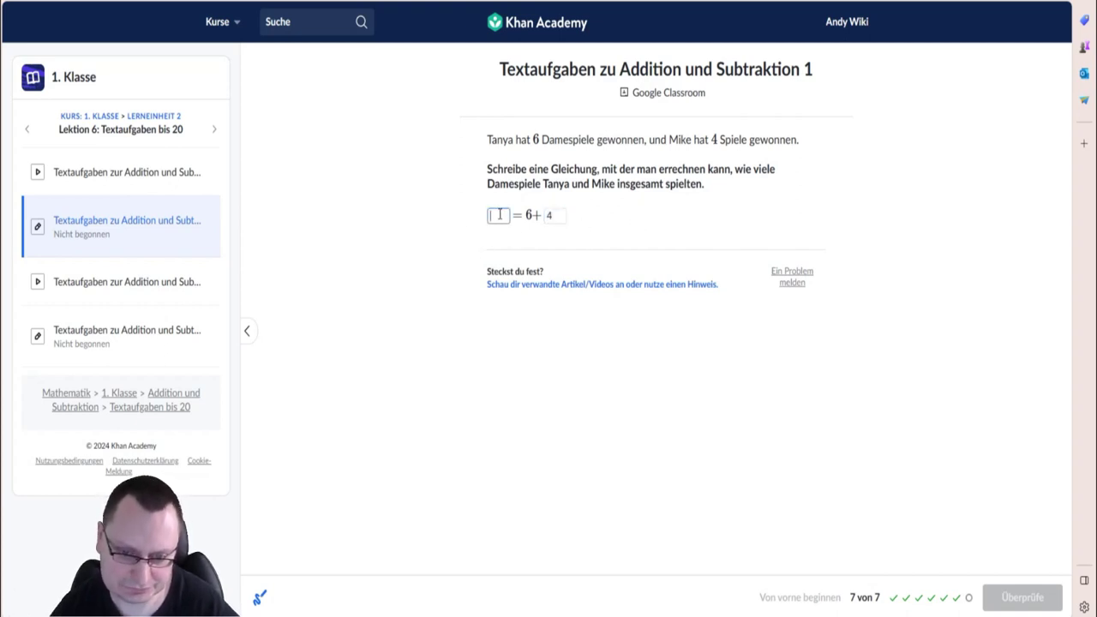
{"action": "type", "text": "10"}
{"action": "left_click", "coordinate": [1023, 598]}
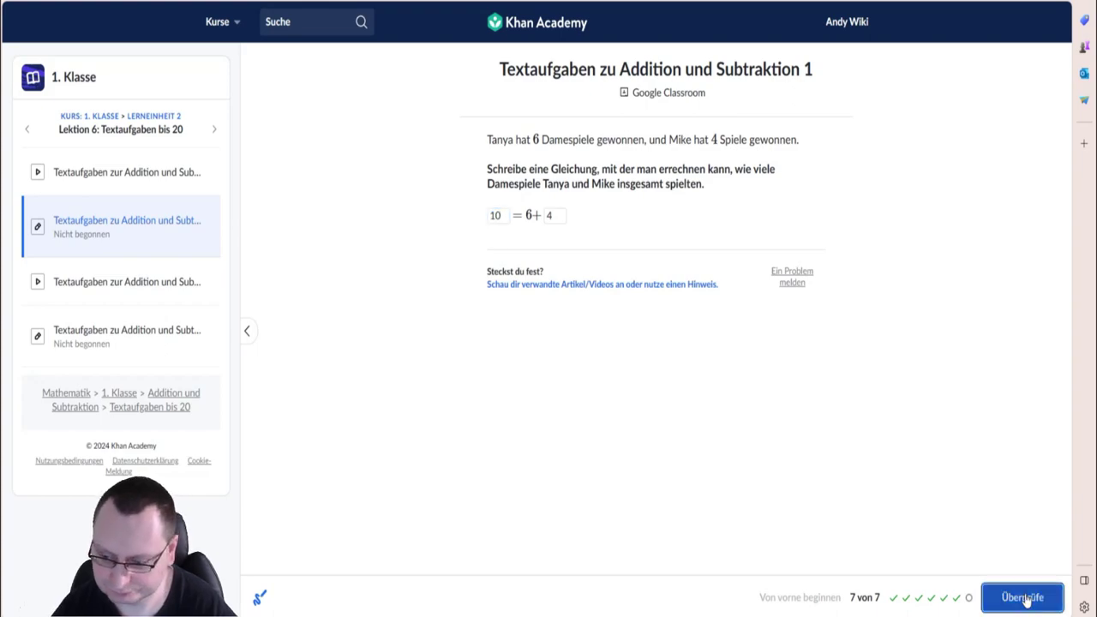
{"action": "left_click", "coordinate": [1013, 597]}
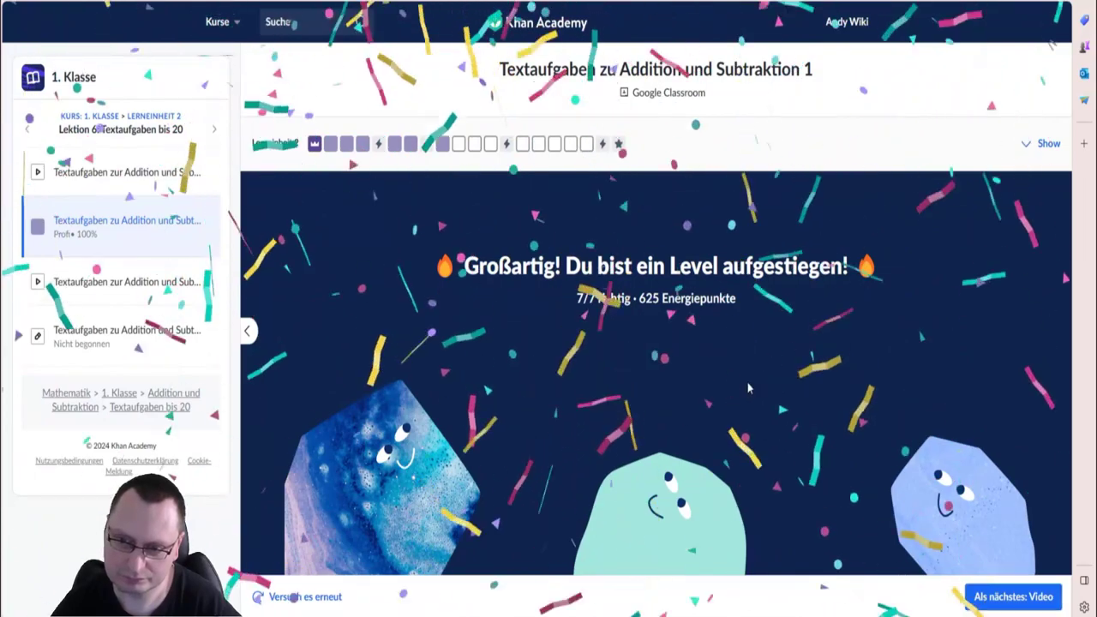
Skip the Gorillas video, start the exercise "Textaufgaben zu Addition und Subtraktion 2" and complete its first question.
{"action": "left_click", "coordinate": [1012, 597]}
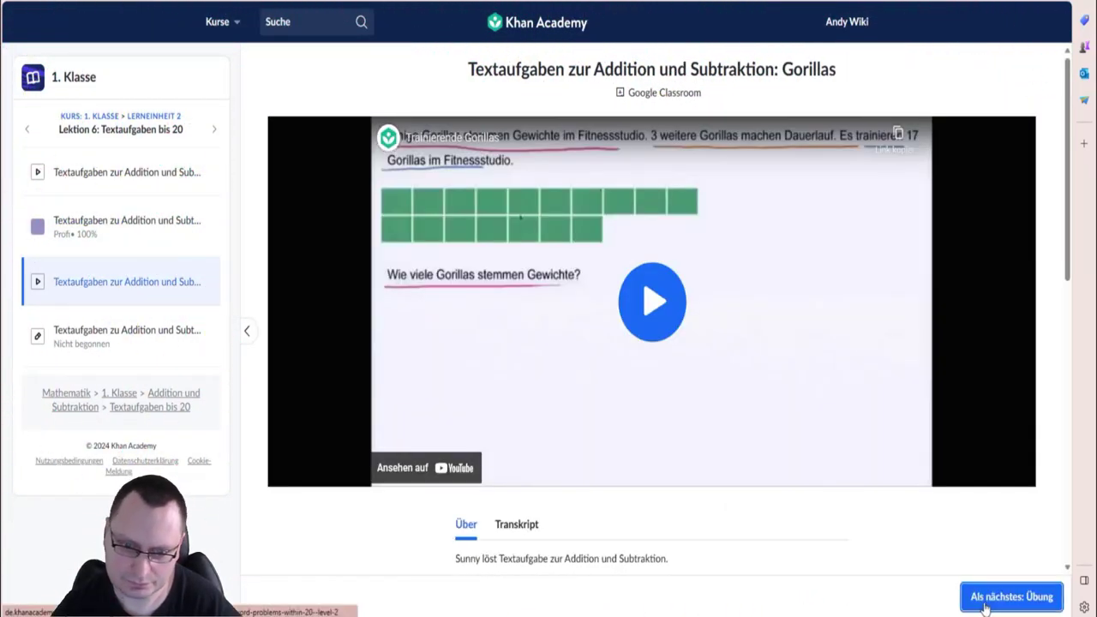
{"action": "left_click", "coordinate": [986, 601]}
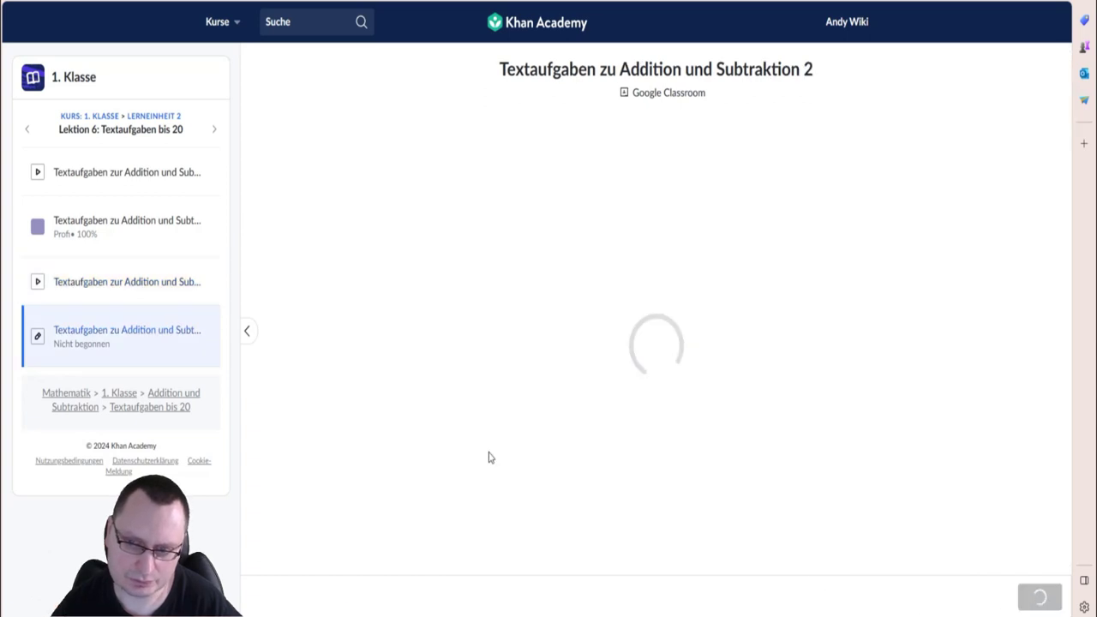
{"action": "key", "text": "Return"}
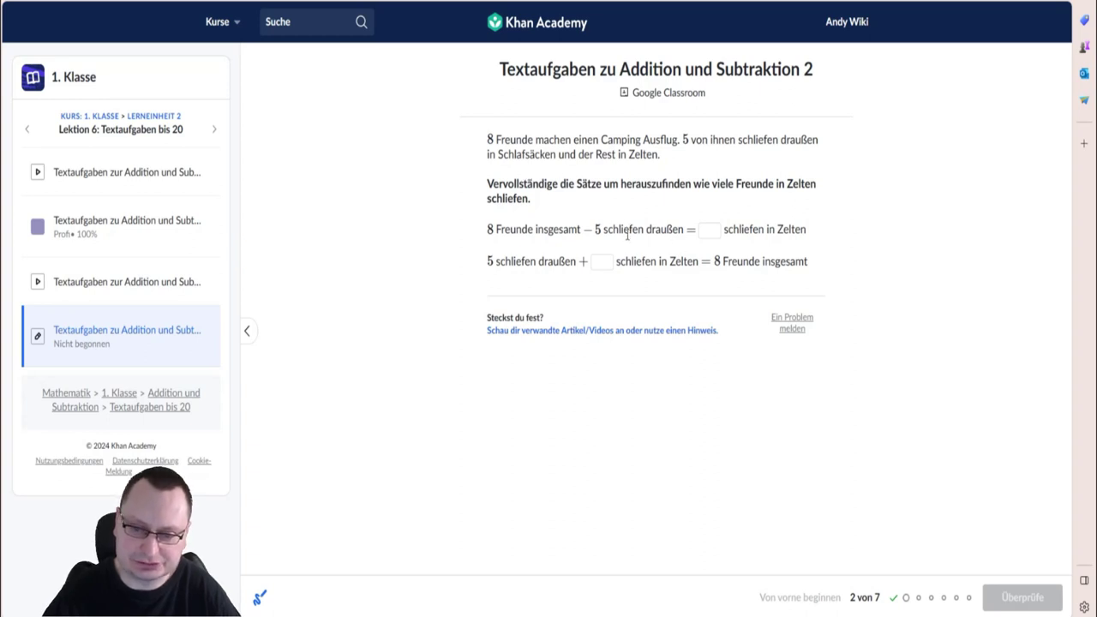
Fill in 3 friends sleeping in tents in both camping sentences, check them and continue to the third question.
{"action": "left_click", "coordinate": [707, 229]}
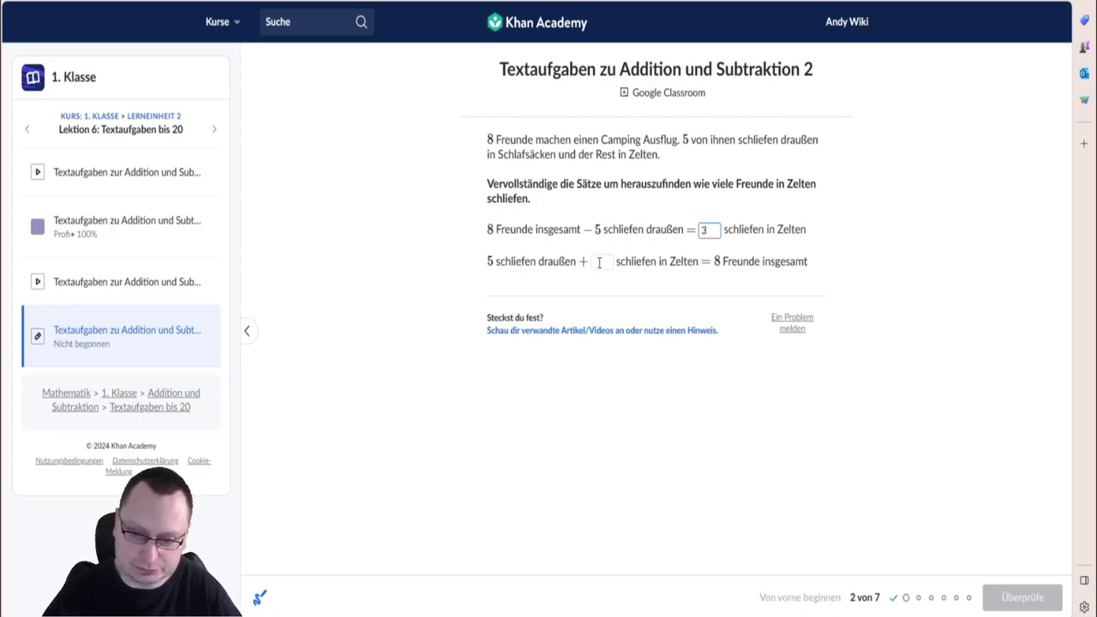
{"action": "left_click", "coordinate": [599, 262]}
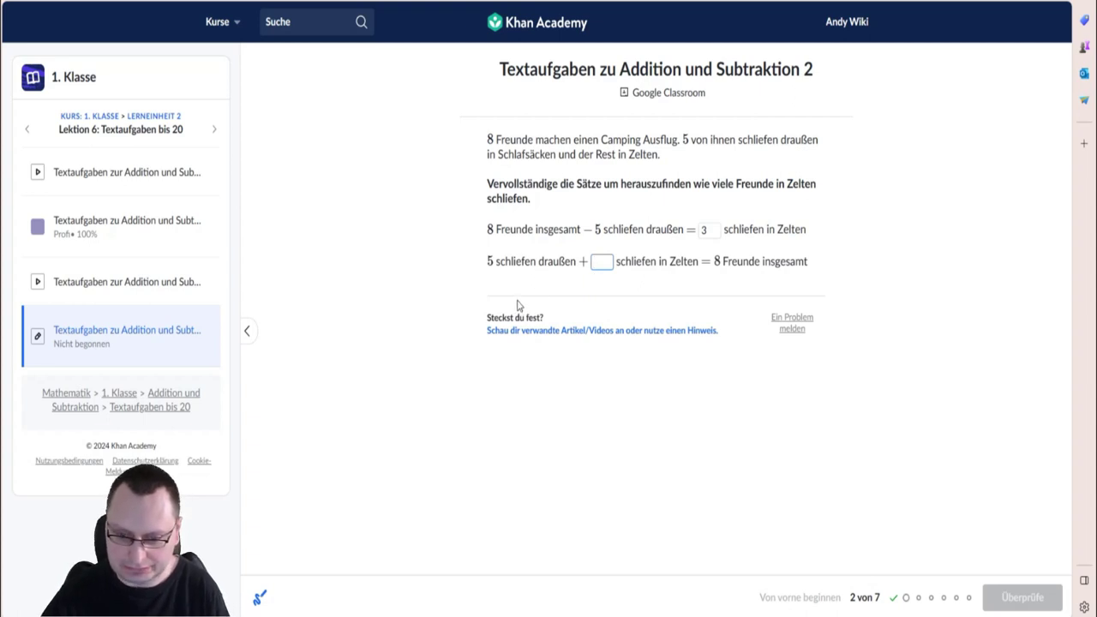
{"action": "type", "text": "3"}
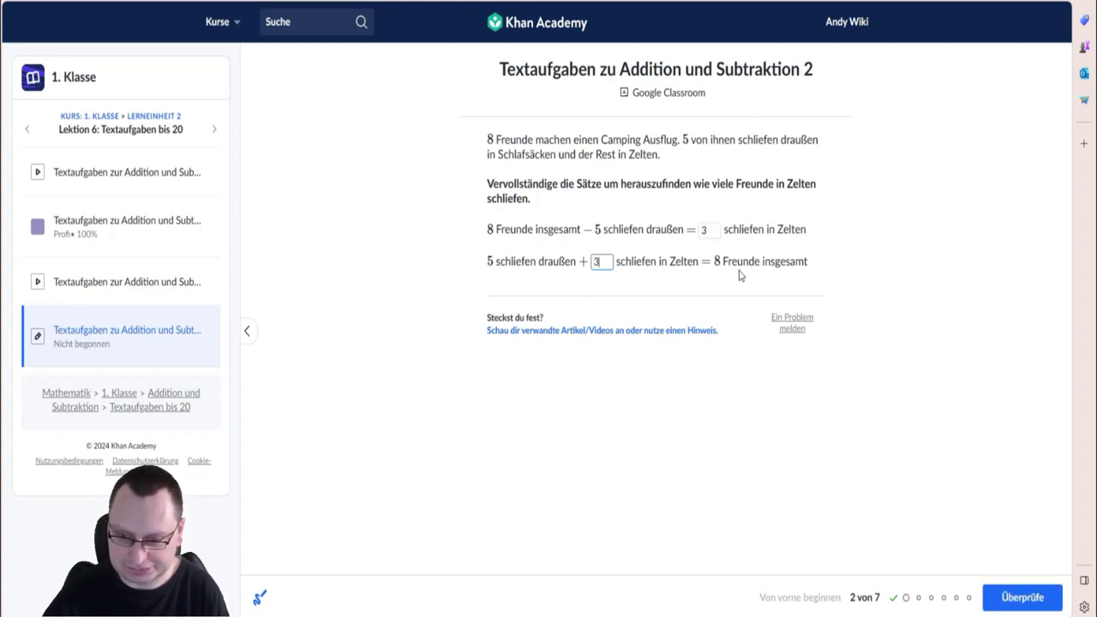
{"action": "left_click", "coordinate": [1007, 603]}
{"action": "left_click", "coordinate": [1010, 600]}
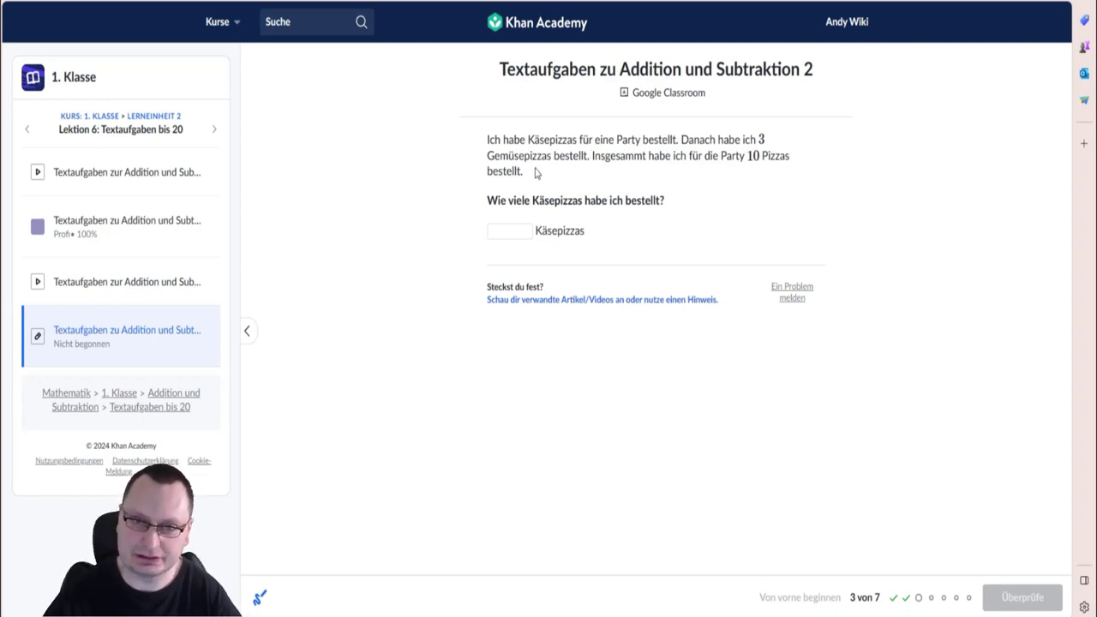
Answer the cheese pizzas problem with 7, check it and continue to the fourth question.
{"action": "left_click", "coordinate": [506, 230]}
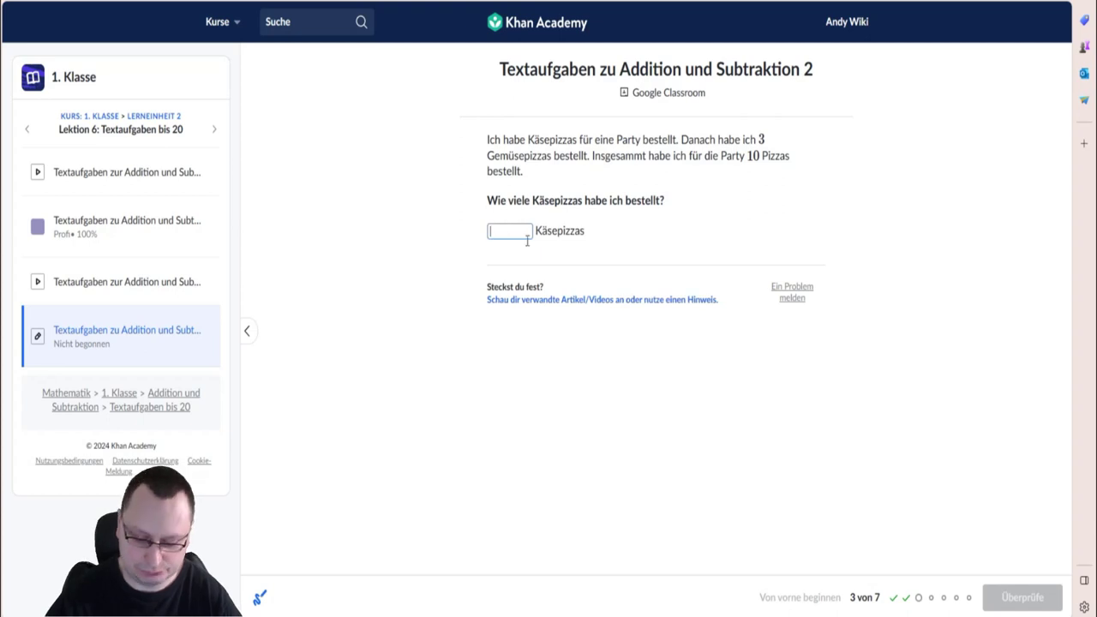
{"action": "type", "text": "7"}
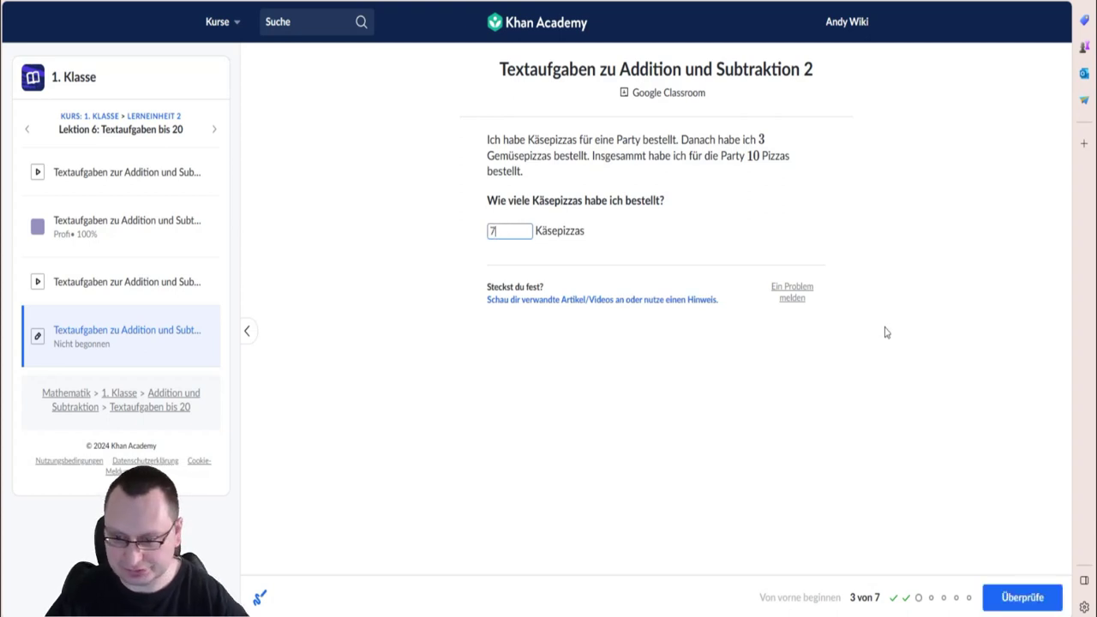
{"action": "left_click", "coordinate": [1051, 603]}
{"action": "left_click", "coordinate": [1029, 596]}
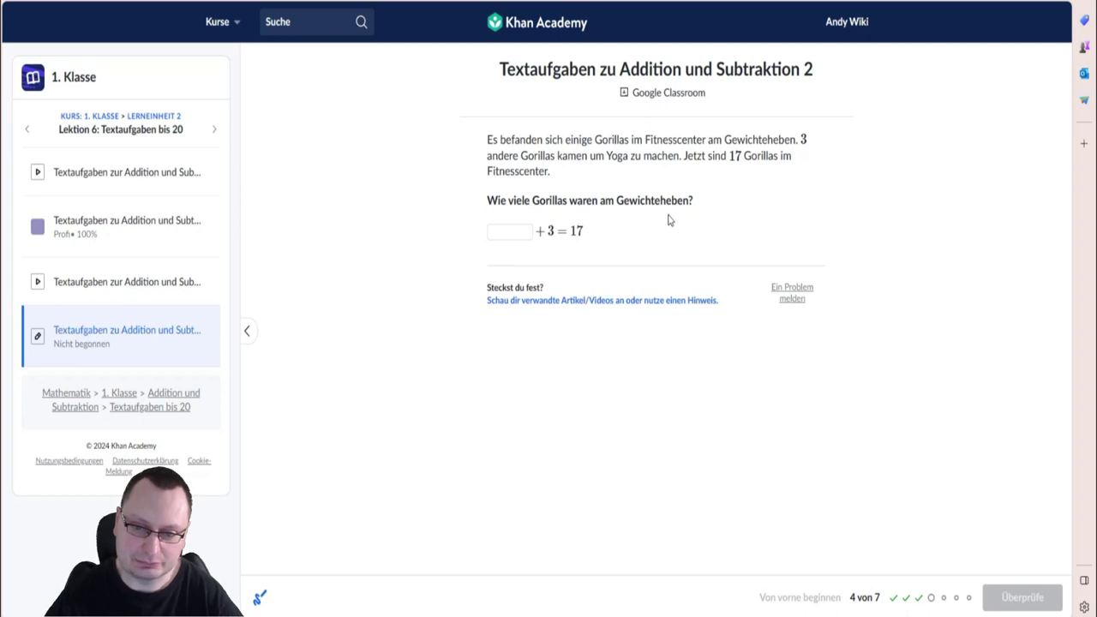
Complete the gorillas equation as 14 + 3 = 17, check it and continue to the fifth question.
{"action": "left_click", "coordinate": [498, 234]}
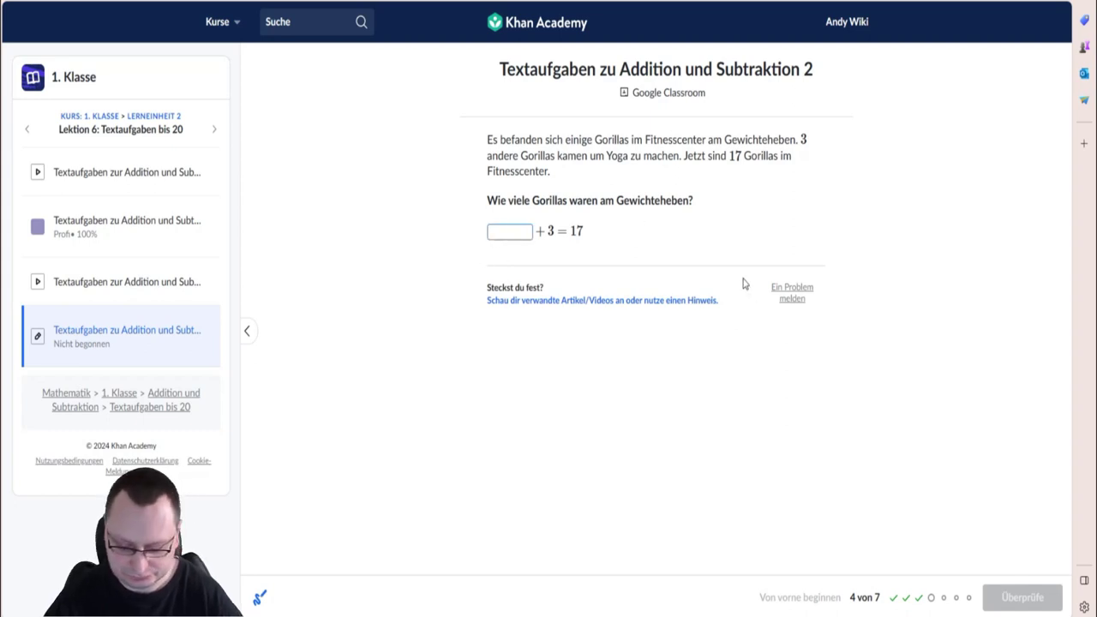
{"action": "type", "text": "14"}
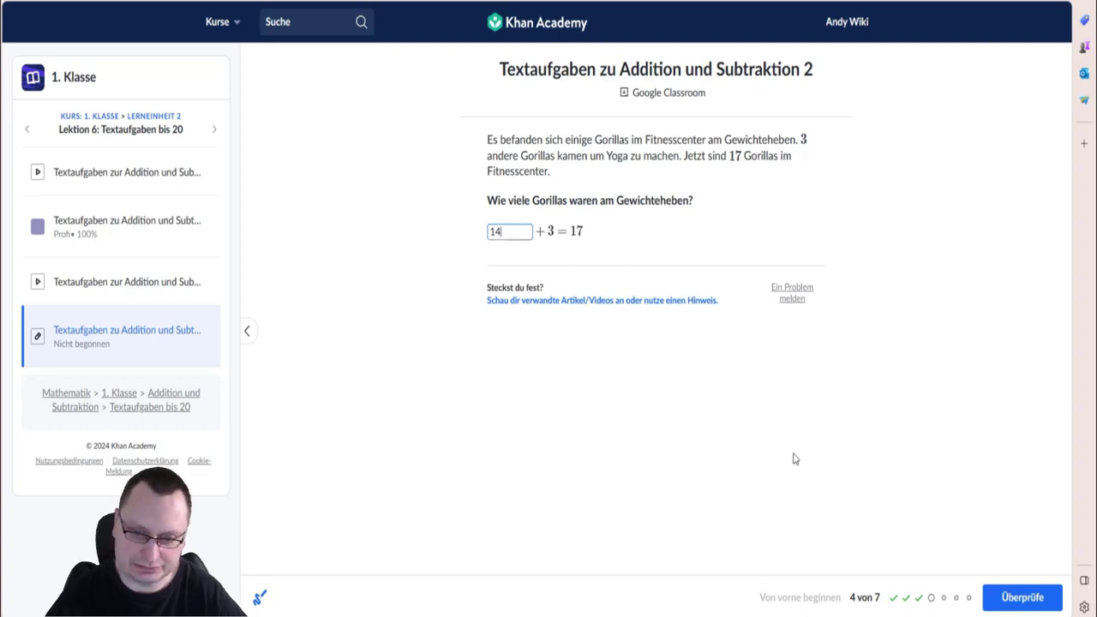
{"action": "left_click", "coordinate": [1011, 600]}
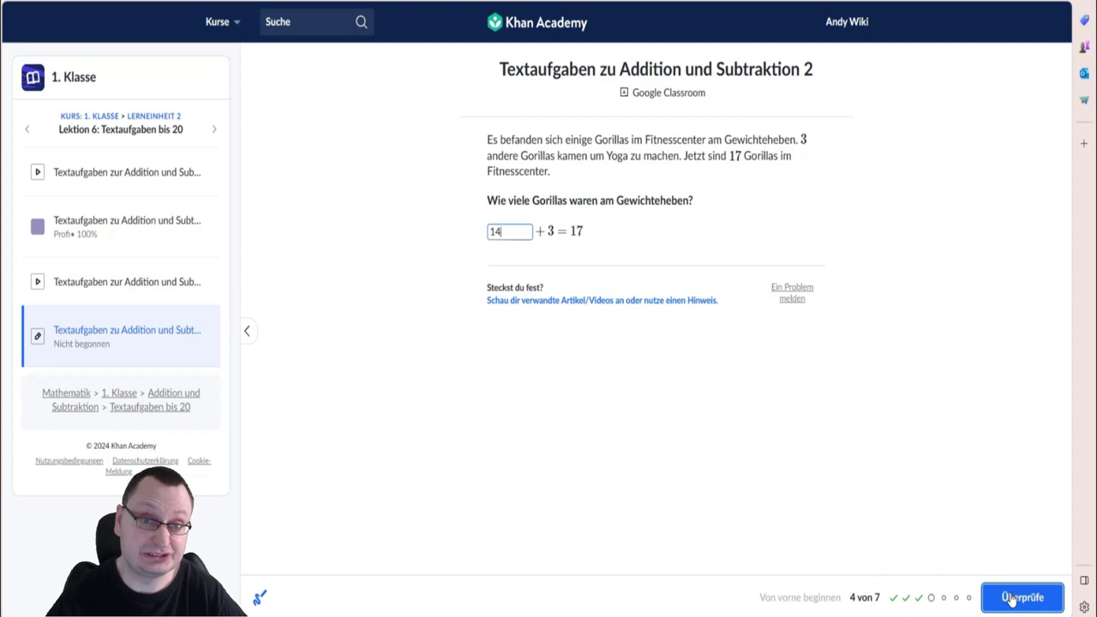
{"action": "left_click", "coordinate": [1016, 598]}
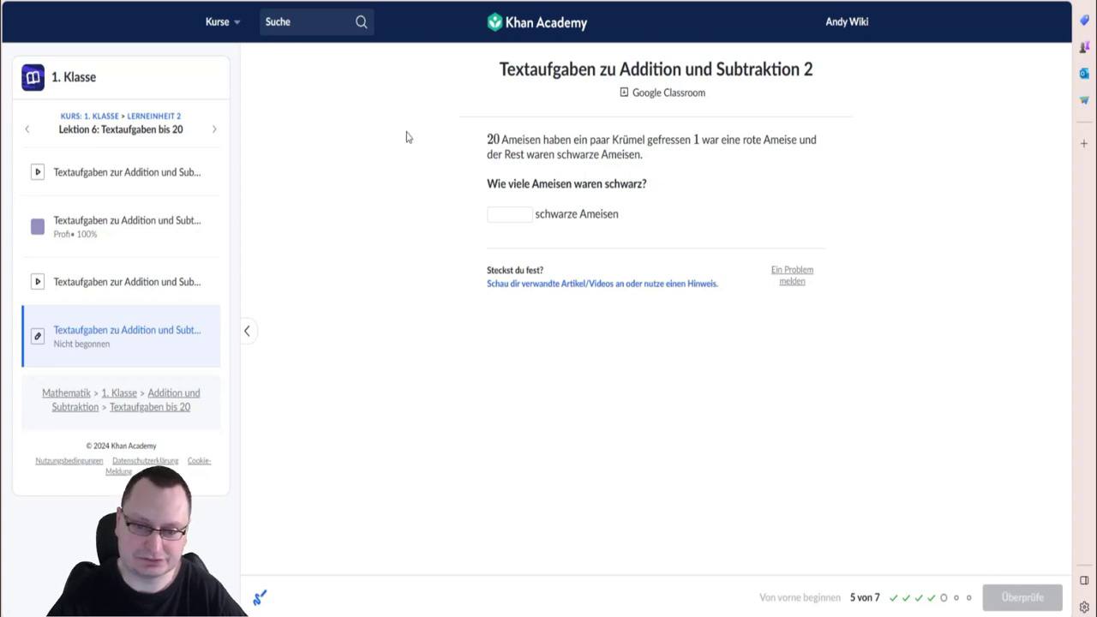
Answer the black ants problem with 19, check it and continue to the sixth question.
{"action": "left_click", "coordinate": [502, 216]}
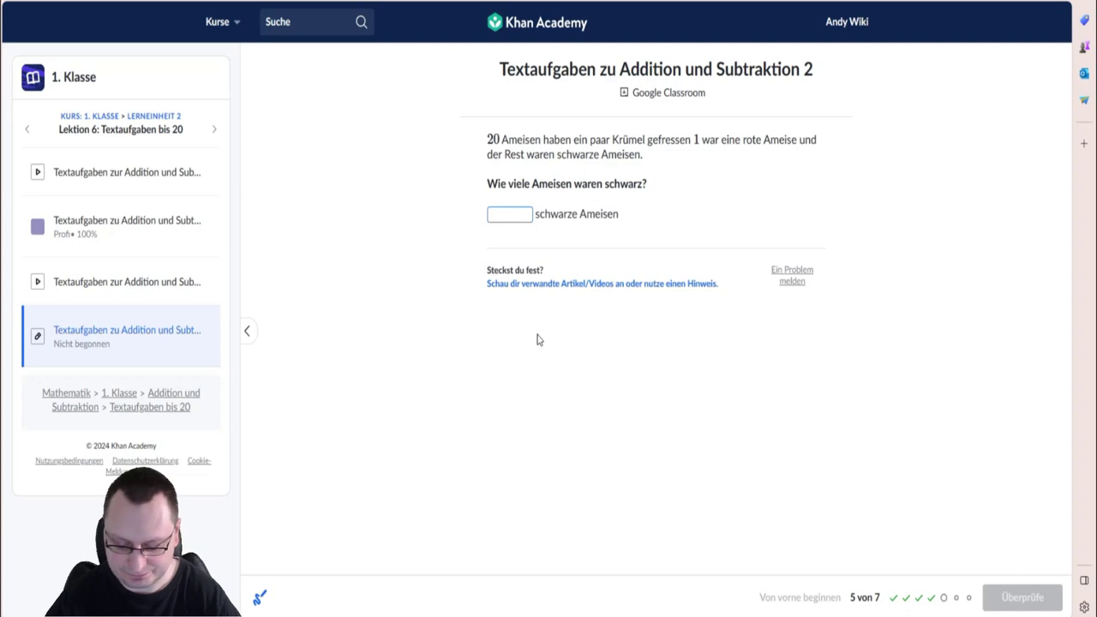
{"action": "type", "text": "19"}
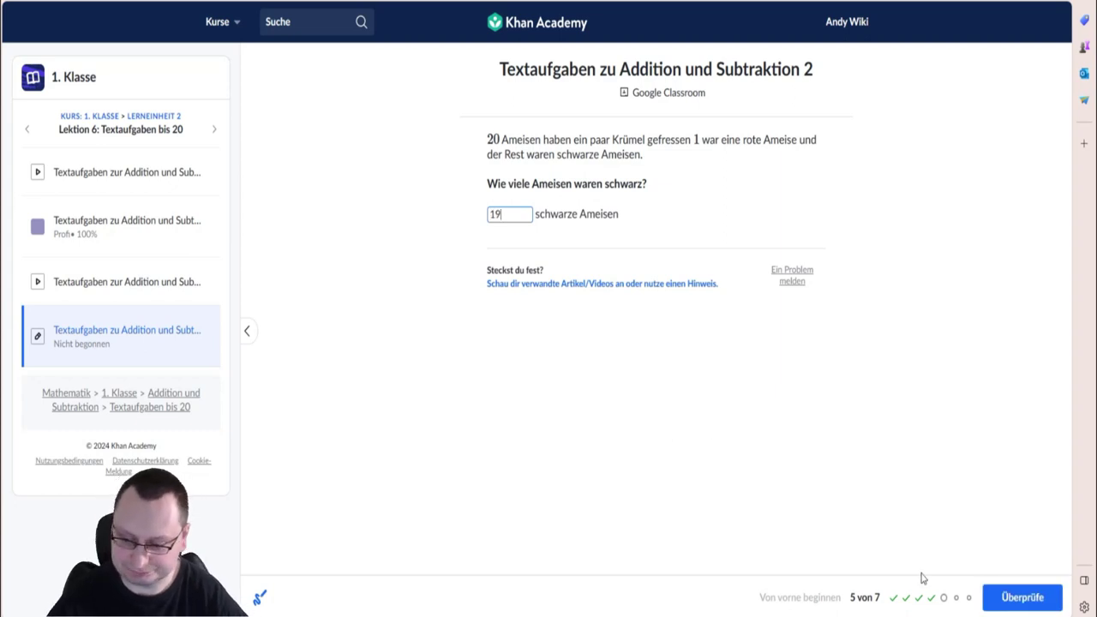
{"action": "left_click", "coordinate": [996, 600]}
{"action": "left_click", "coordinate": [995, 599]}
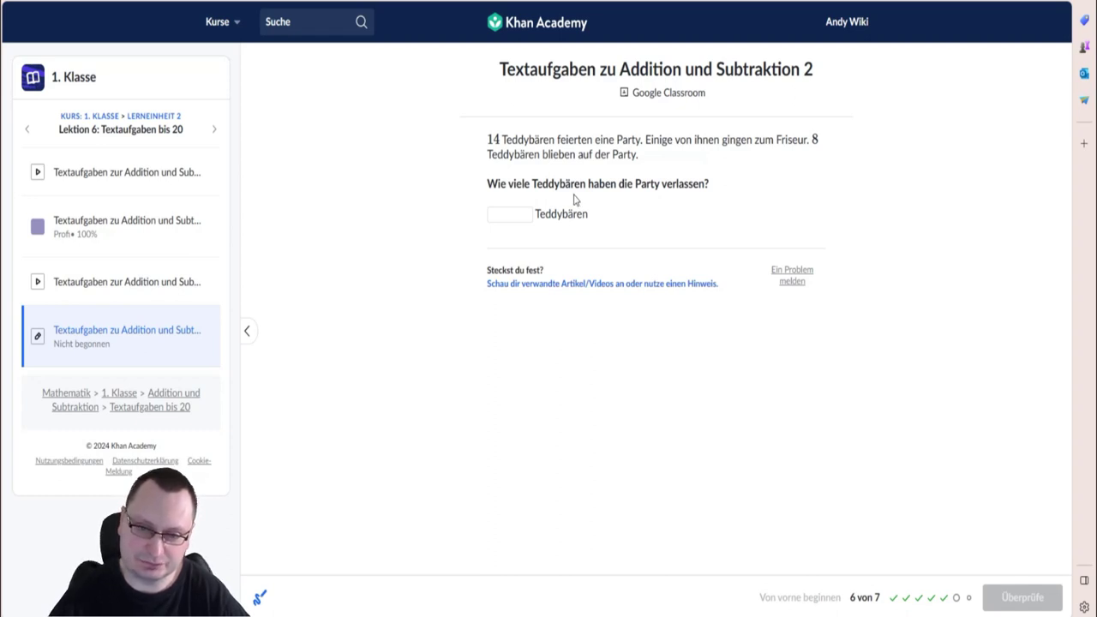
Answer the teddy bears problem with 6, check it and continue to the last question.
{"action": "left_click", "coordinate": [510, 217]}
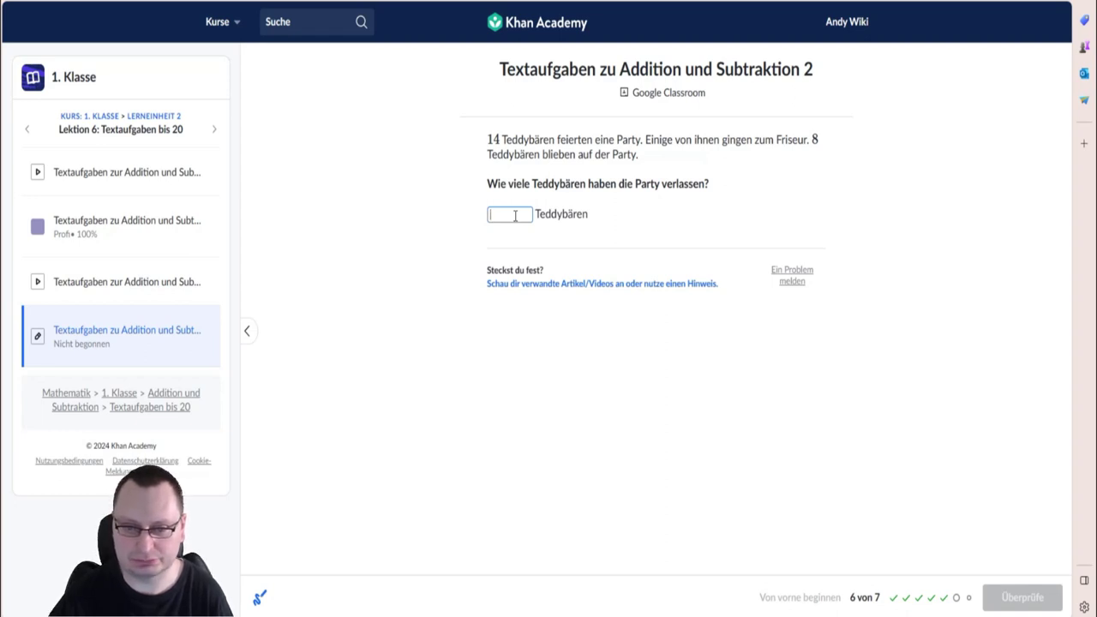
{"action": "type", "text": "6"}
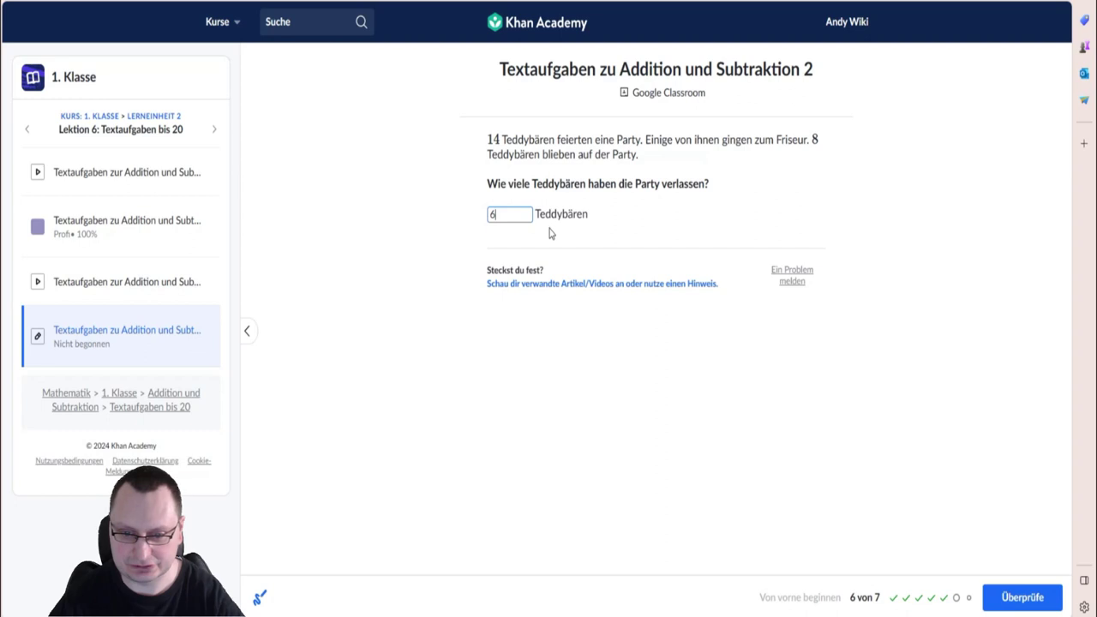
{"action": "left_click", "coordinate": [1011, 598]}
{"action": "left_click", "coordinate": [1011, 598]}
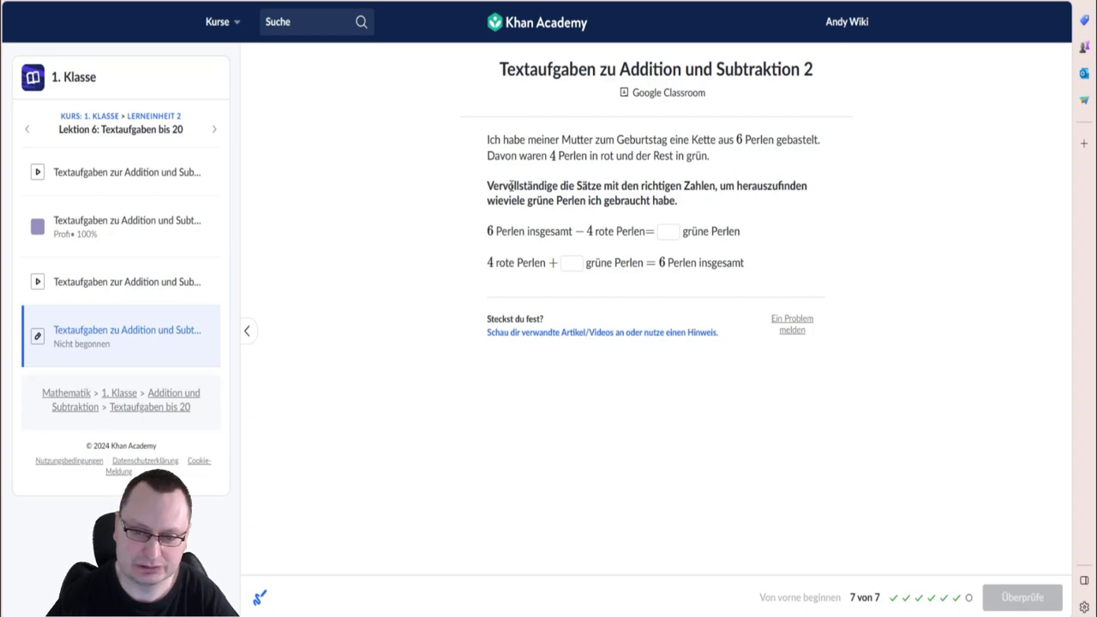
Complete both green beads equations with 2 and check the last question.
{"action": "left_click", "coordinate": [666, 235]}
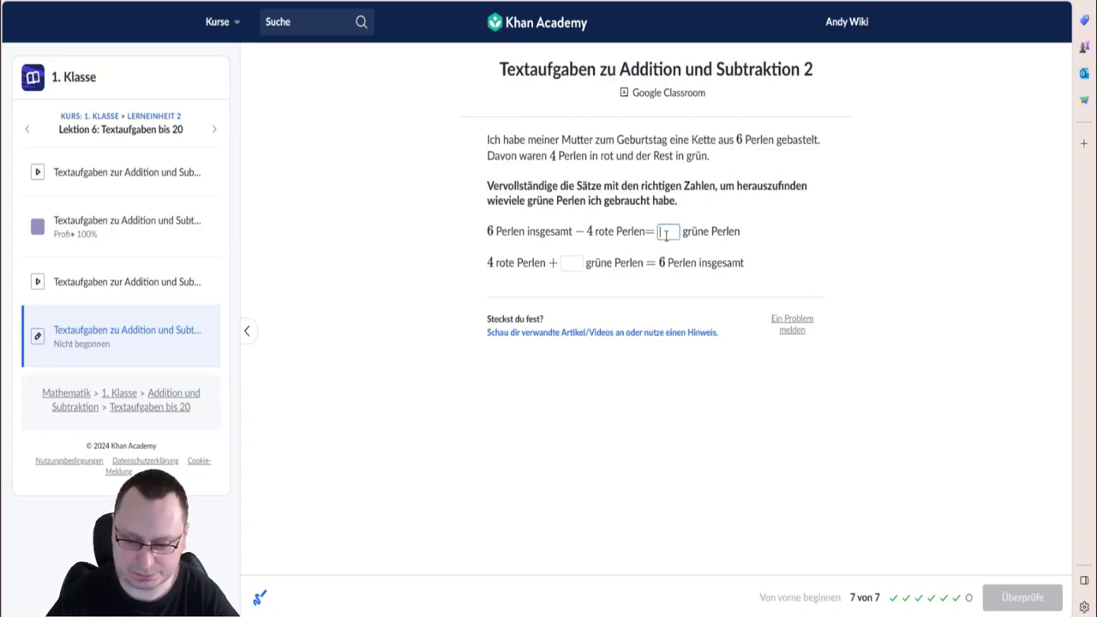
{"action": "left_click", "coordinate": [563, 264]}
{"action": "type", "text": "2"}
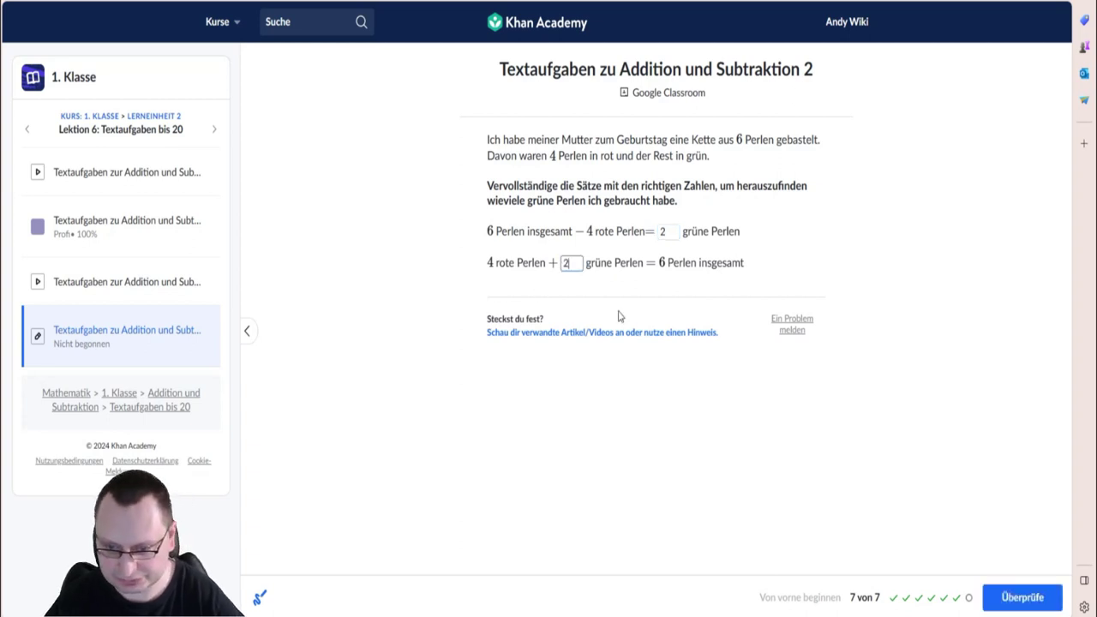
{"action": "left_click", "coordinate": [1039, 597]}
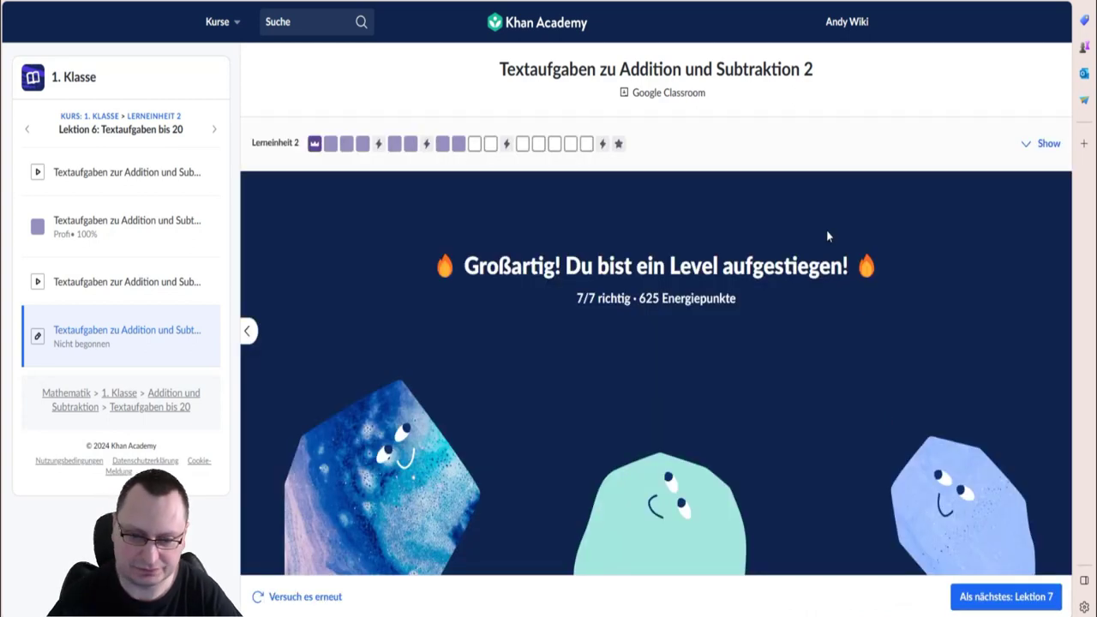
Continue to Lektion 7, skip the Murmeln comparison video and start the exercise Textaufgaben zu Addition und Subtraktion bis 20.
{"action": "left_click", "coordinate": [989, 597]}
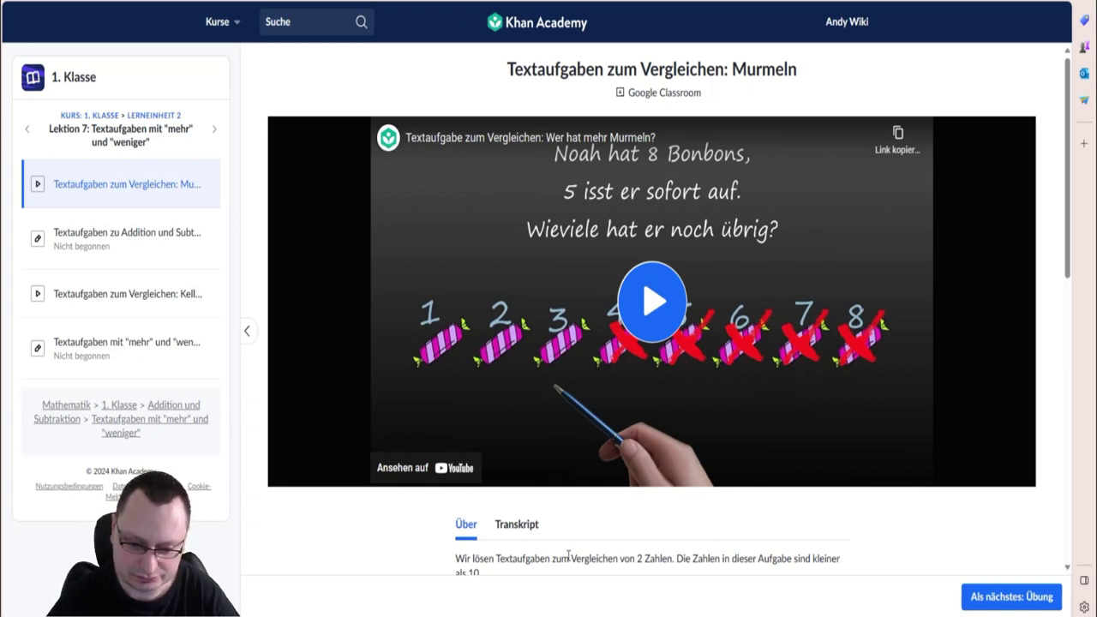
{"action": "scroll", "coordinate": [566, 536], "scroll_direction": "down", "scroll_amount": 1}
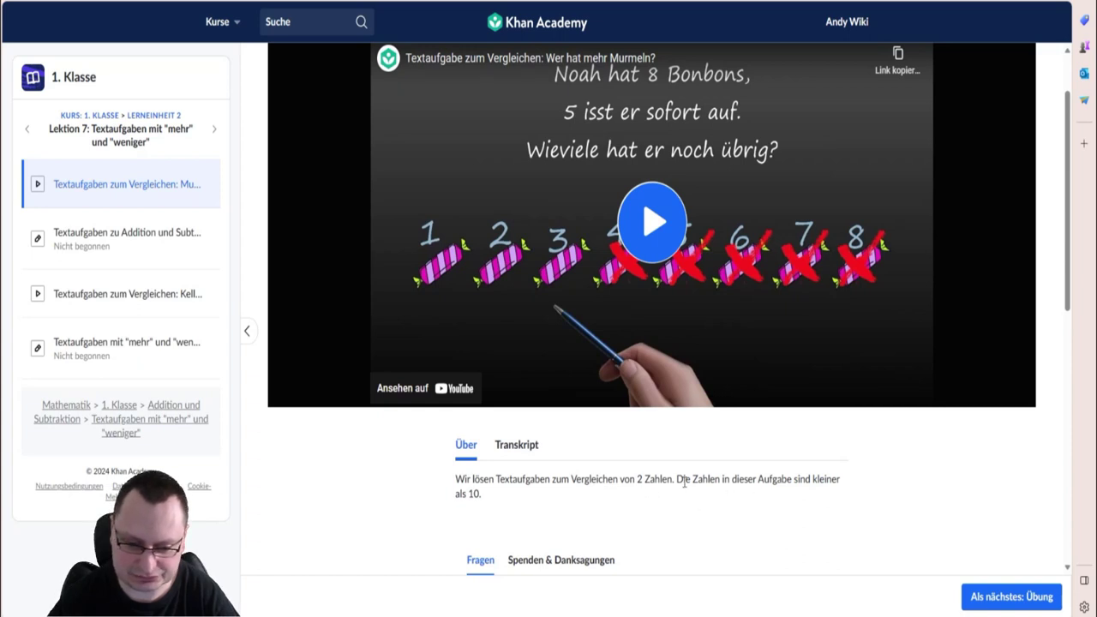
{"action": "scroll", "coordinate": [918, 542], "scroll_direction": "up", "scroll_amount": 1}
{"action": "left_click", "coordinate": [986, 597]}
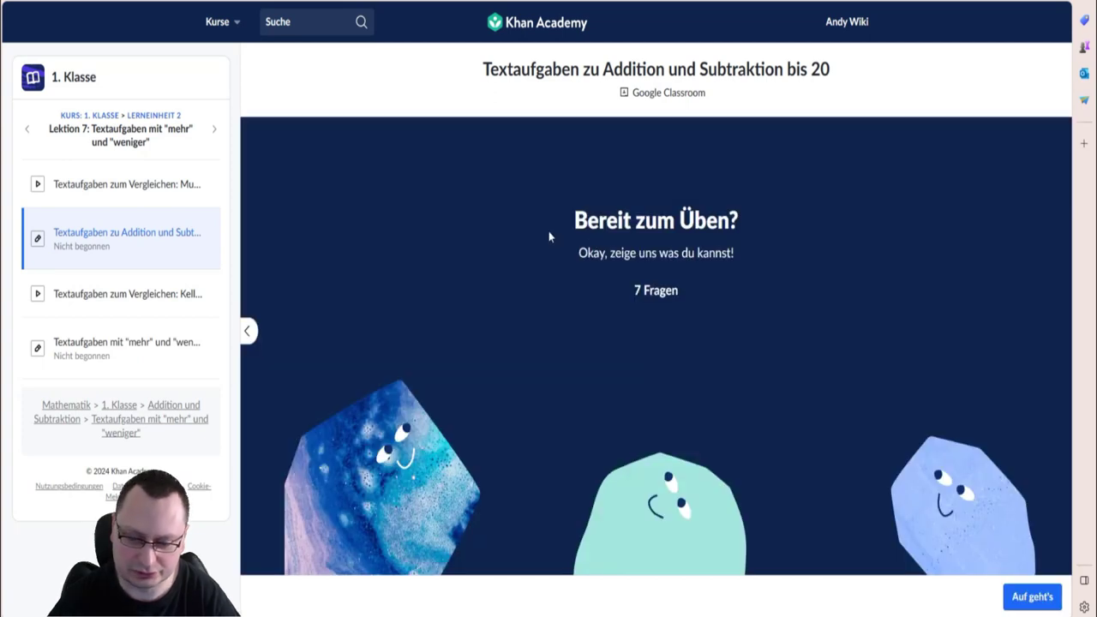
{"action": "left_click", "coordinate": [1032, 597]}
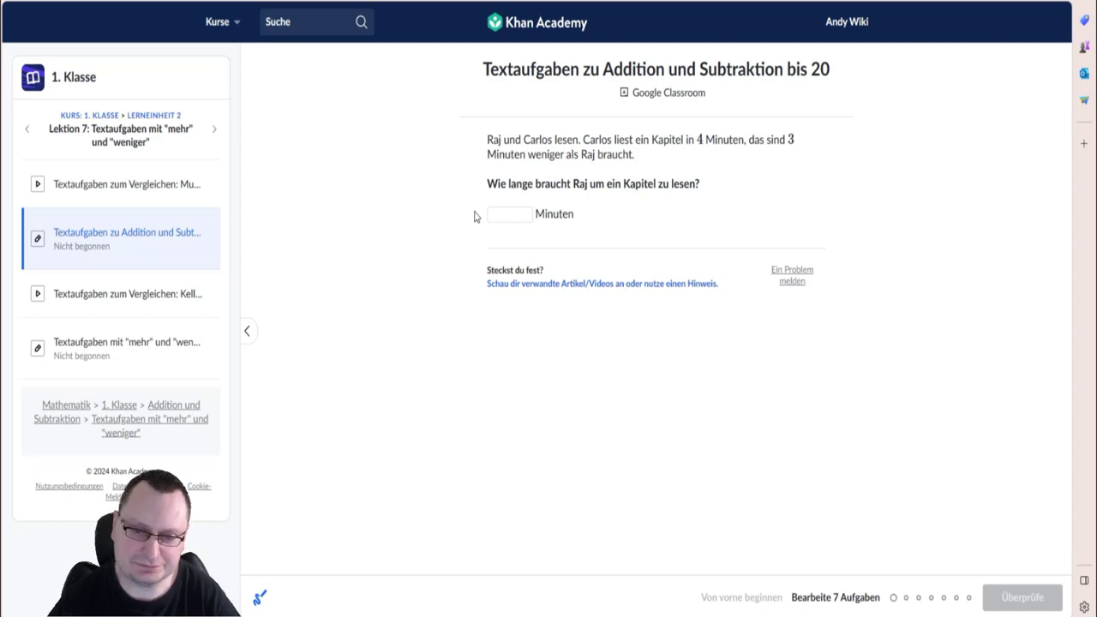
Answer the chapter reading time problem with 7 minutes, check it and continue to the second question.
{"action": "left_click", "coordinate": [509, 213]}
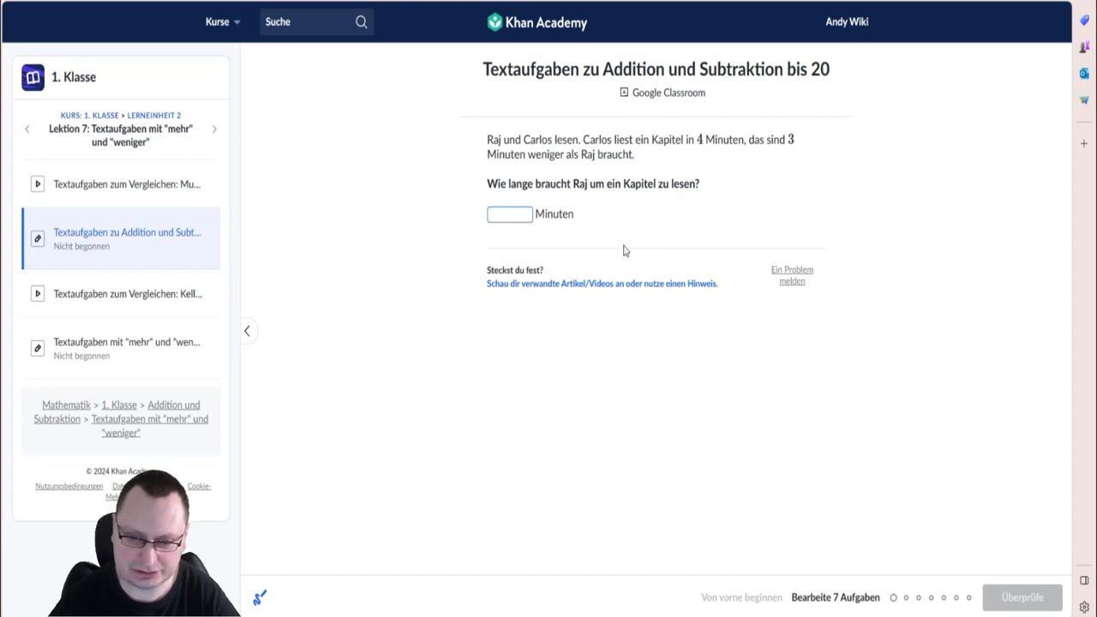
{"action": "type", "text": "7"}
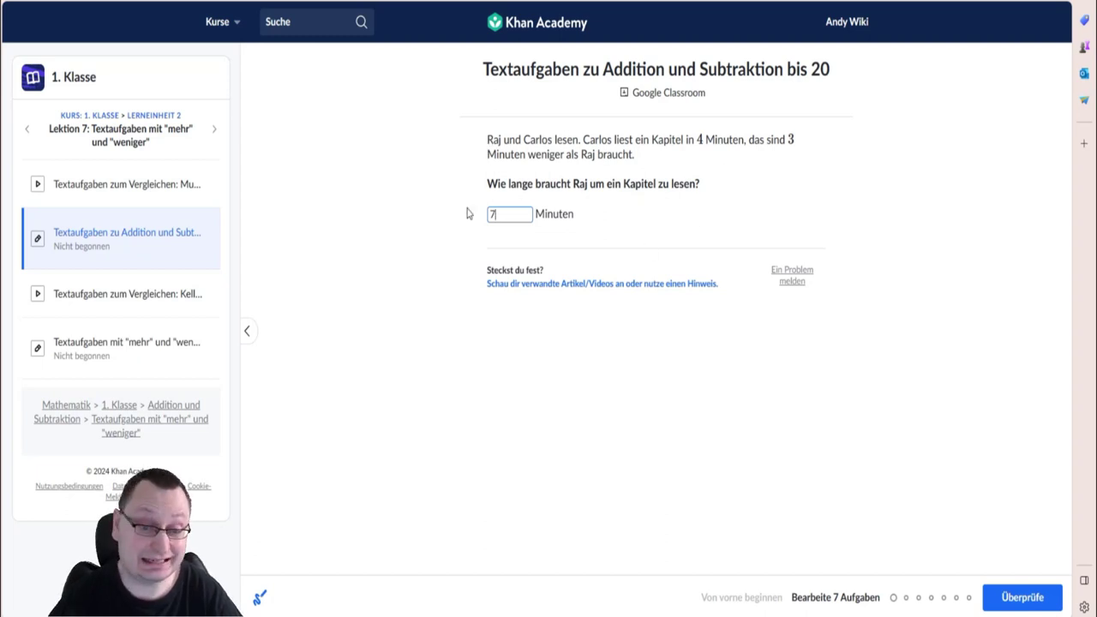
{"action": "left_click", "coordinate": [1022, 599]}
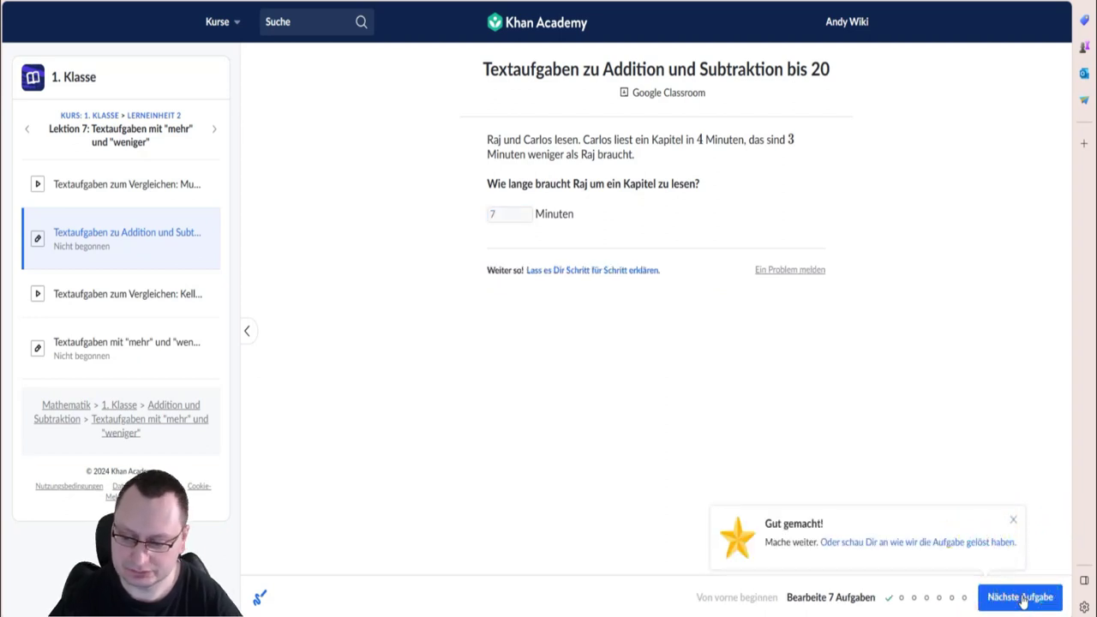
{"action": "left_click", "coordinate": [1019, 597]}
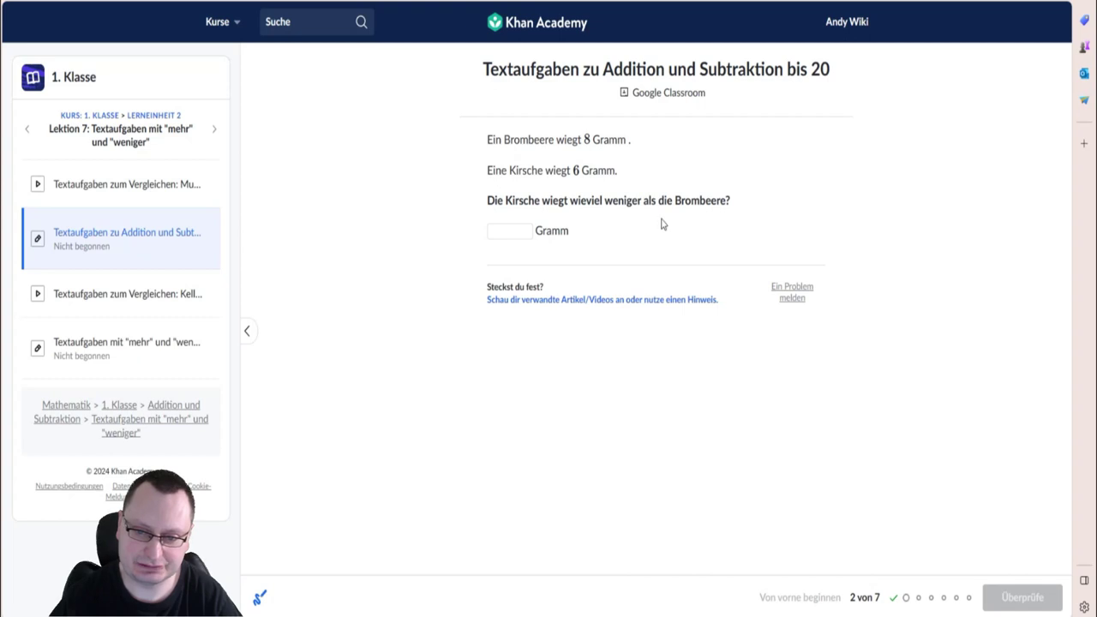
Answer the cherry and blackberry weight problem with 2 grams, check it and continue to the third question.
{"action": "left_click", "coordinate": [512, 230]}
{"action": "type", "text": "2"}
{"action": "left_click", "coordinate": [1033, 597]}
{"action": "left_click", "coordinate": [994, 597]}
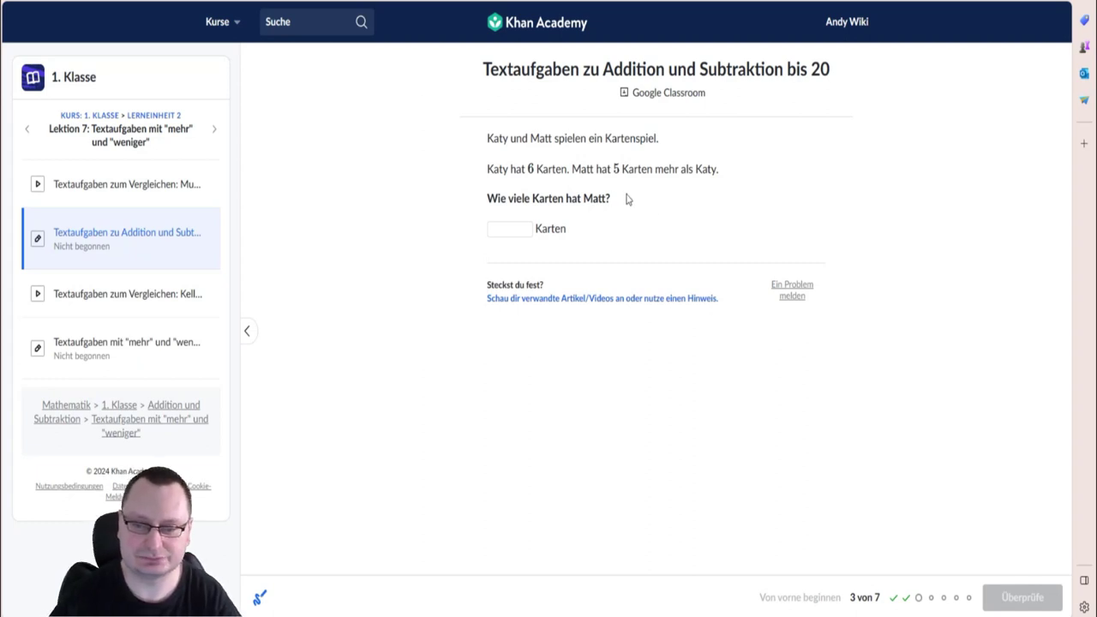
Answer the card game problem with 11 cards, check it and continue to the fourth question.
{"action": "left_click", "coordinate": [510, 230]}
{"action": "type", "text": "11"}
{"action": "key", "text": "Return"}
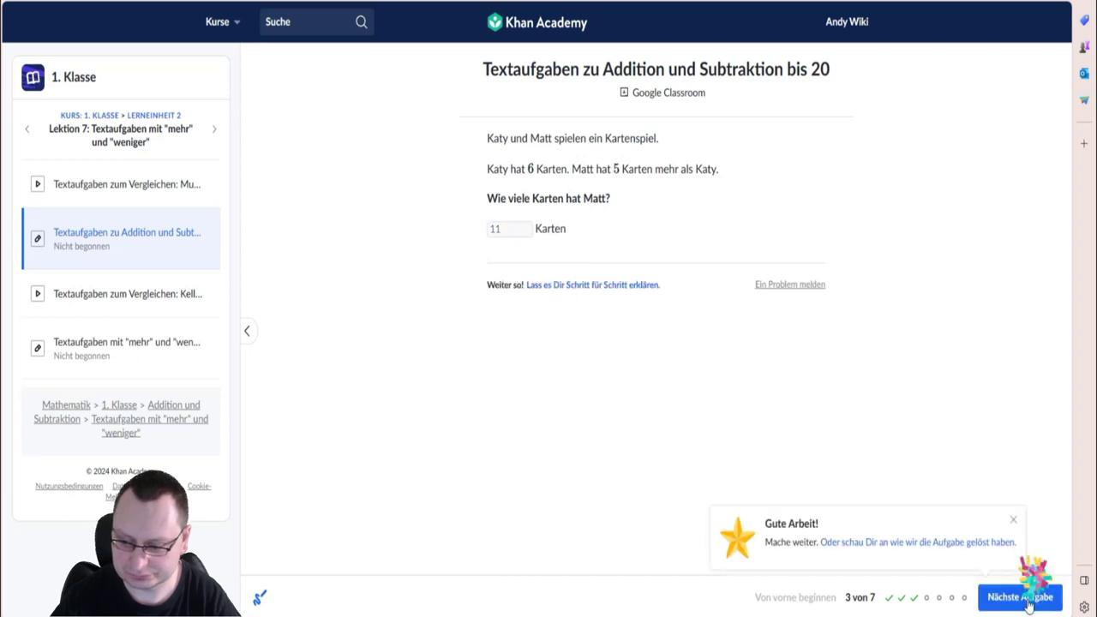
{"action": "key", "text": "Return"}
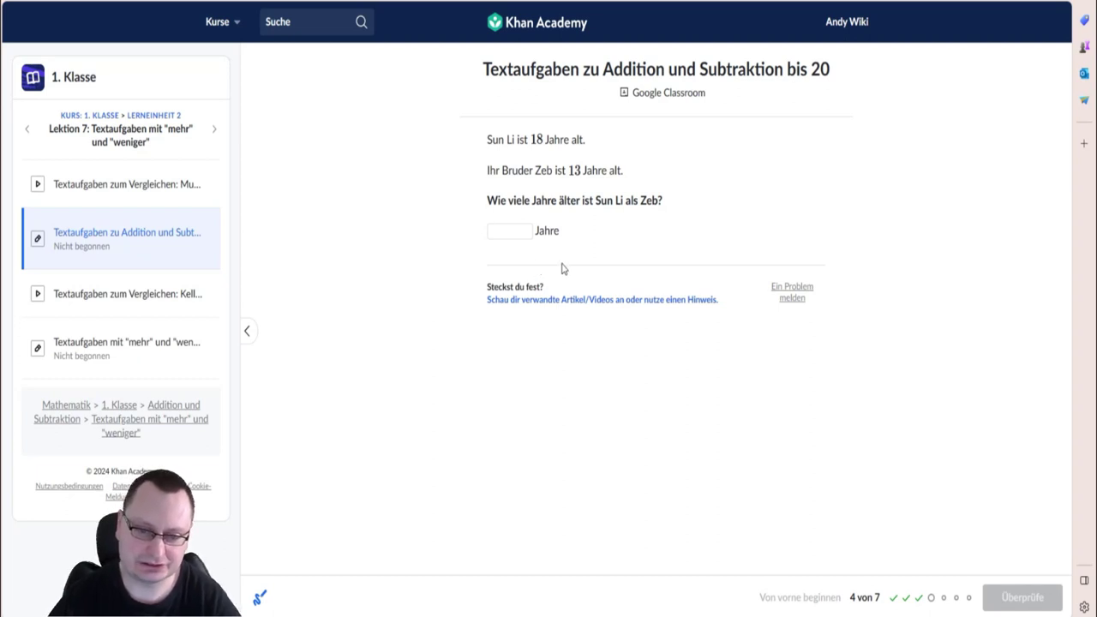
Answer the siblings' age difference problem with 5 years, check it and continue to the fifth question.
{"action": "left_click", "coordinate": [514, 232]}
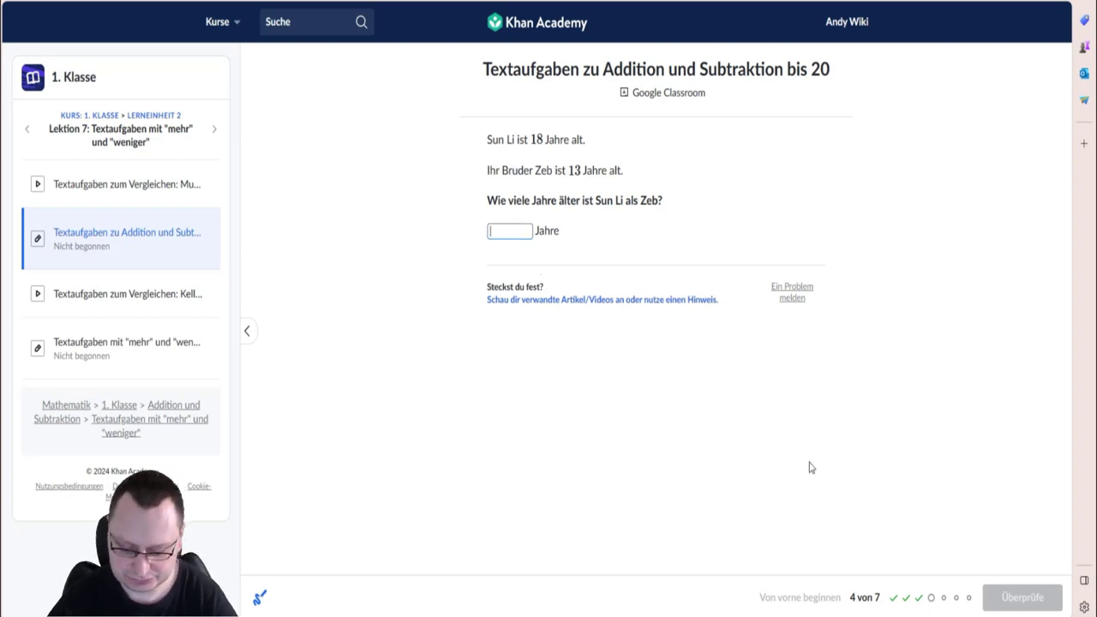
{"action": "type", "text": "5"}
{"action": "left_click", "coordinate": [1028, 597]}
{"action": "left_click", "coordinate": [1024, 598]}
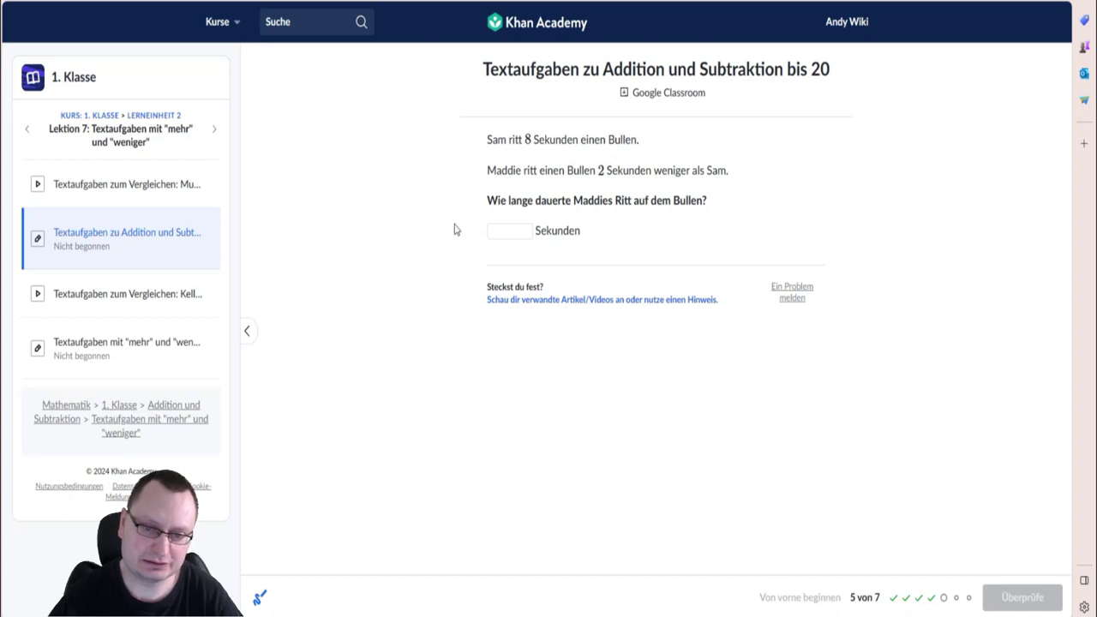
Answer the bull riding problem with 6 seconds, check it and continue to the sixth question.
{"action": "left_click", "coordinate": [509, 231]}
{"action": "type", "text": "6"}
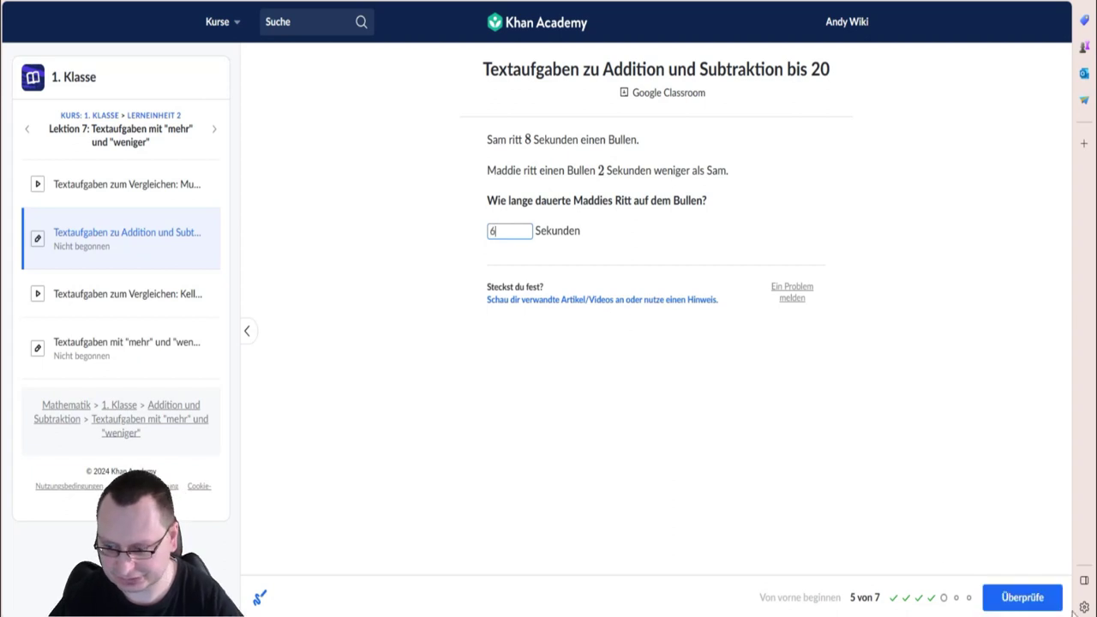
{"action": "left_click", "coordinate": [1023, 593]}
{"action": "left_click", "coordinate": [1002, 602]}
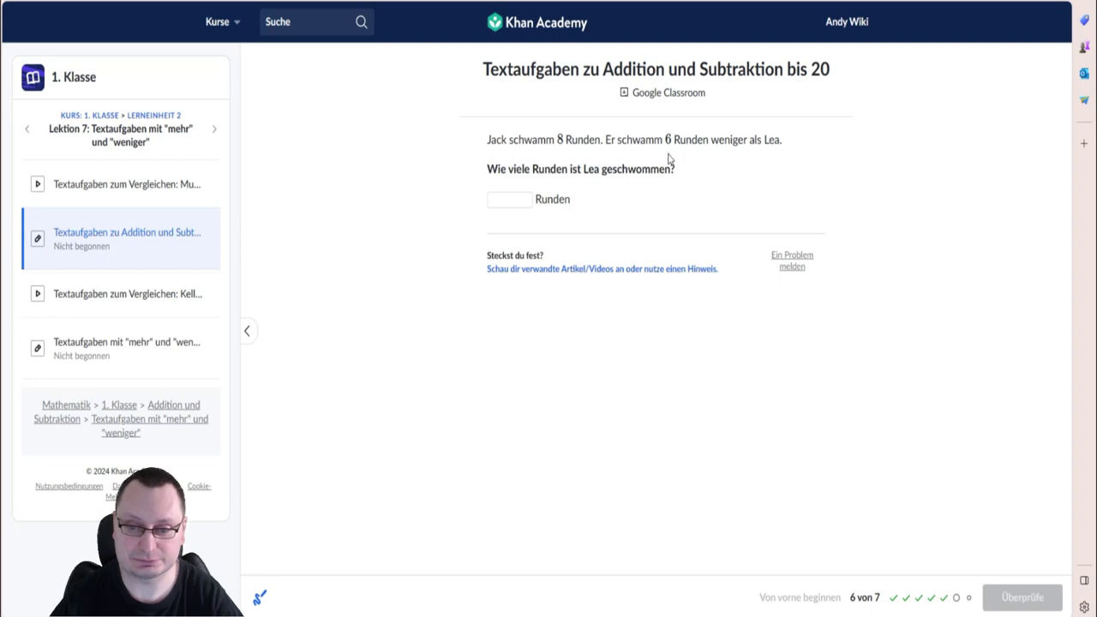
Answer the swimming laps problem with 14, check it and continue to the last question.
{"action": "left_click", "coordinate": [502, 199]}
{"action": "type", "text": "14"}
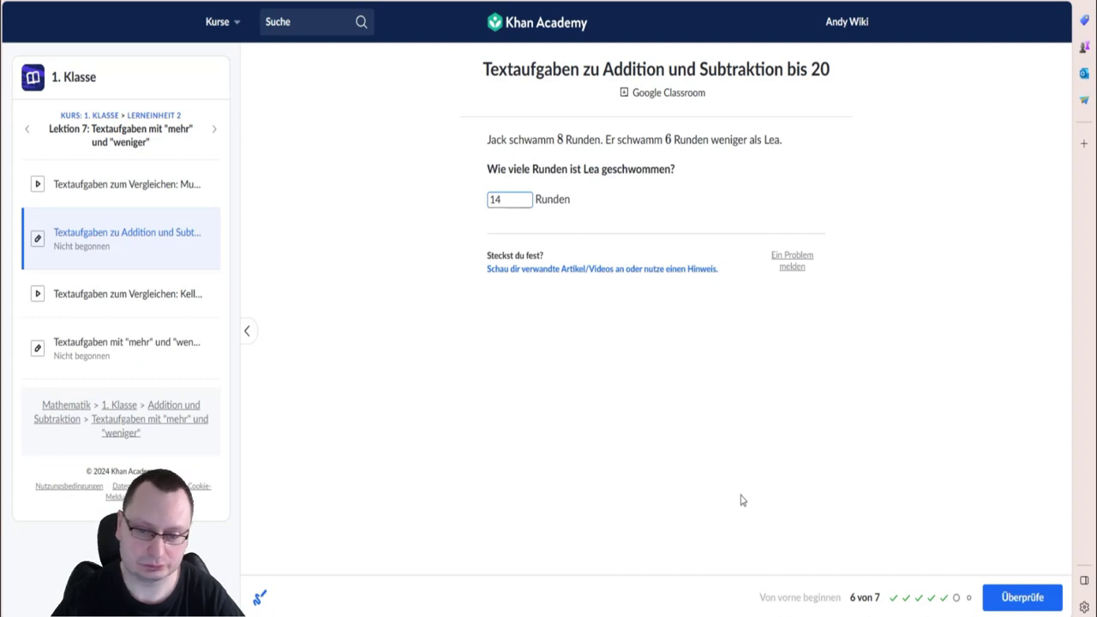
{"action": "key", "text": "Return"}
{"action": "key", "text": "Return"}
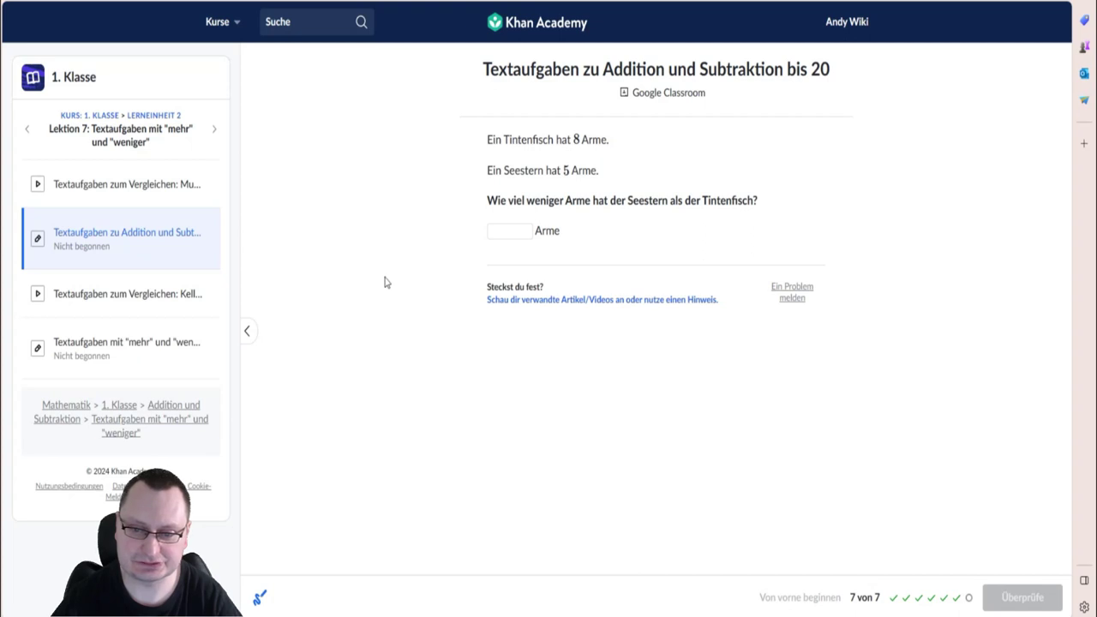
Answer the octopus and starfish arms problem with 3, check it and finish the exercise.
{"action": "left_click", "coordinate": [509, 229]}
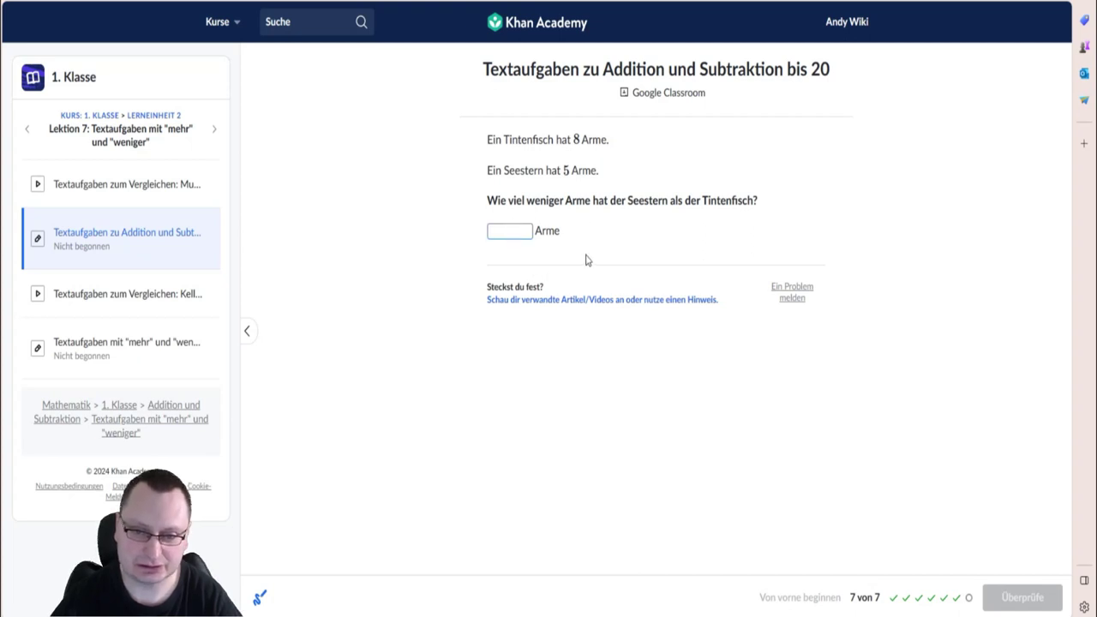
{"action": "type", "text": "3"}
{"action": "left_click", "coordinate": [1015, 597]}
{"action": "left_click", "coordinate": [1015, 599]}
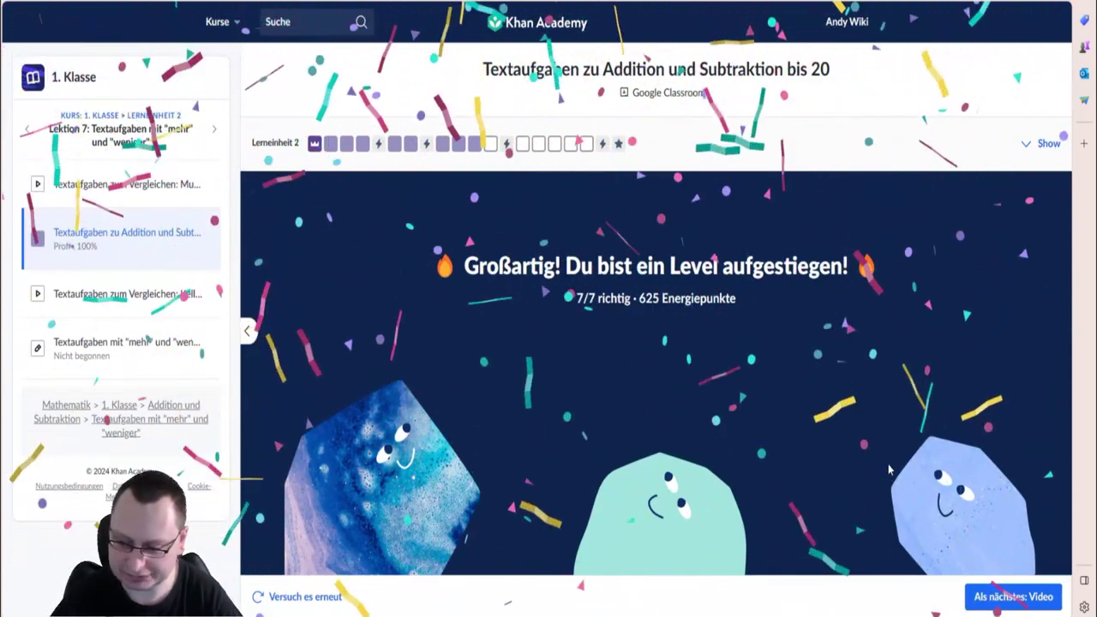
Start the exercise Textaufgaben mit "mehr" und "weniger" 2 and submit 6 for its monster trucks problem, continuing to the second question.
{"action": "left_click", "coordinate": [971, 597]}
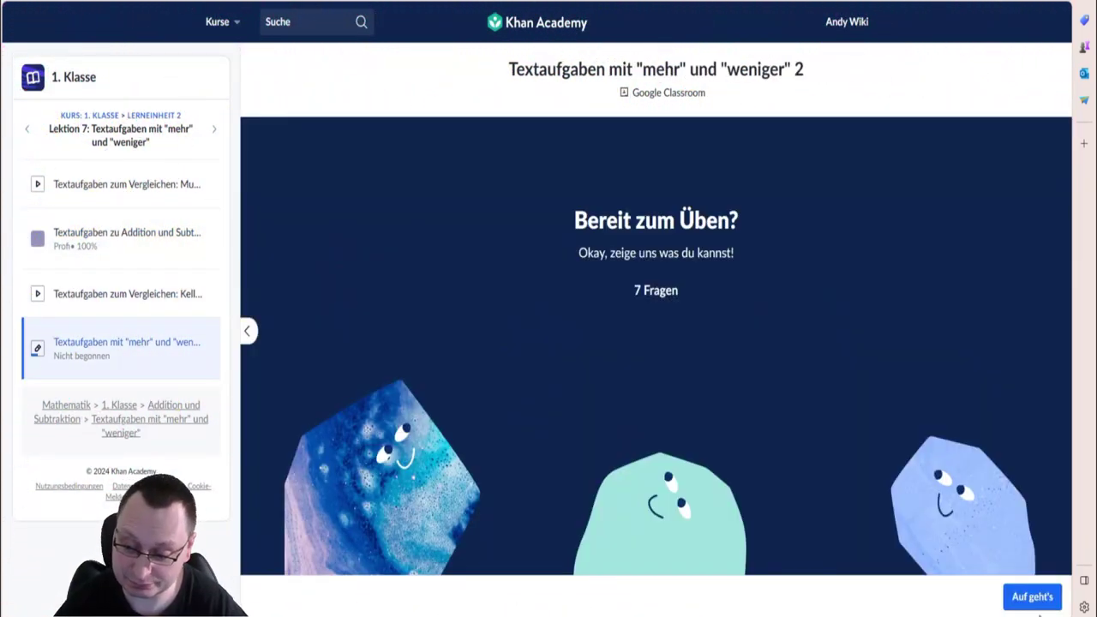
{"action": "left_click", "coordinate": [1027, 597]}
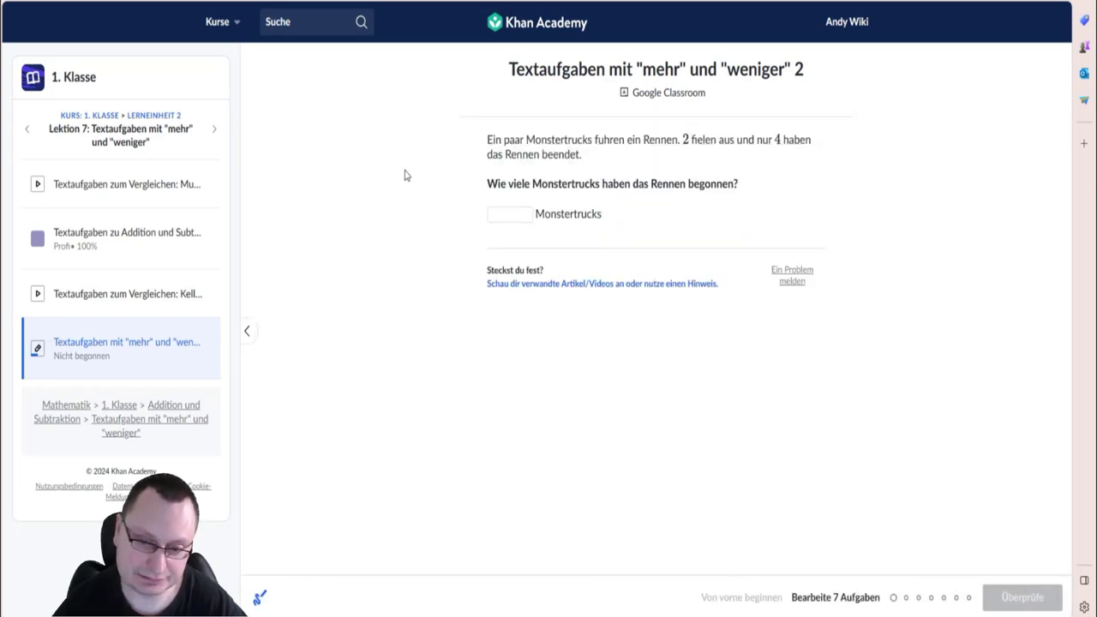
{"action": "left_click", "coordinate": [509, 214]}
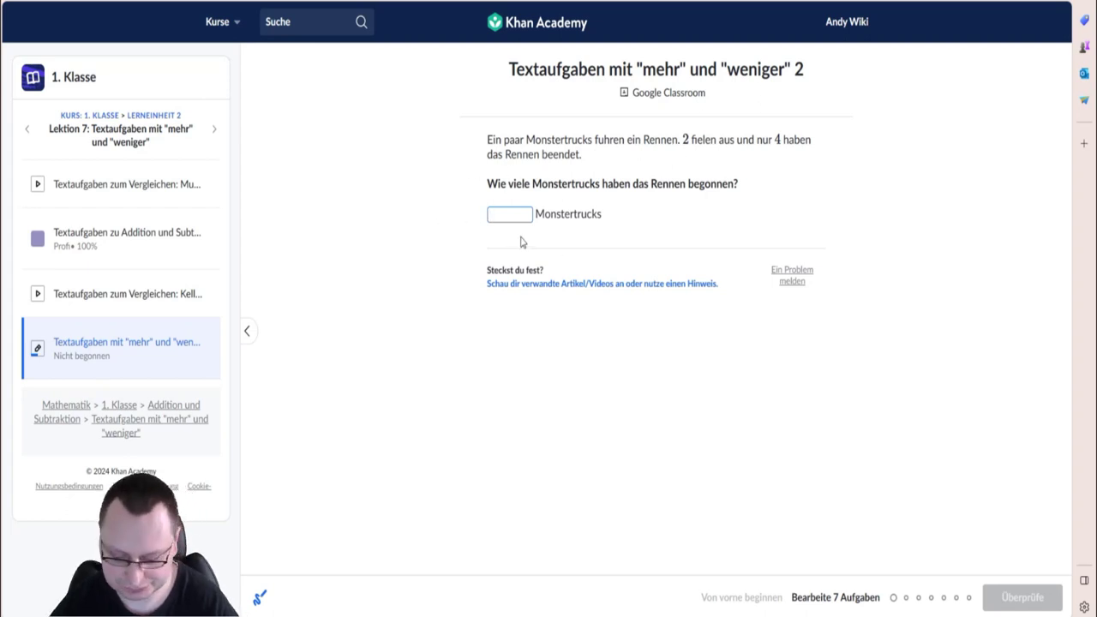
{"action": "type", "text": "6"}
{"action": "left_click", "coordinate": [995, 602]}
{"action": "left_click", "coordinate": [995, 604]}
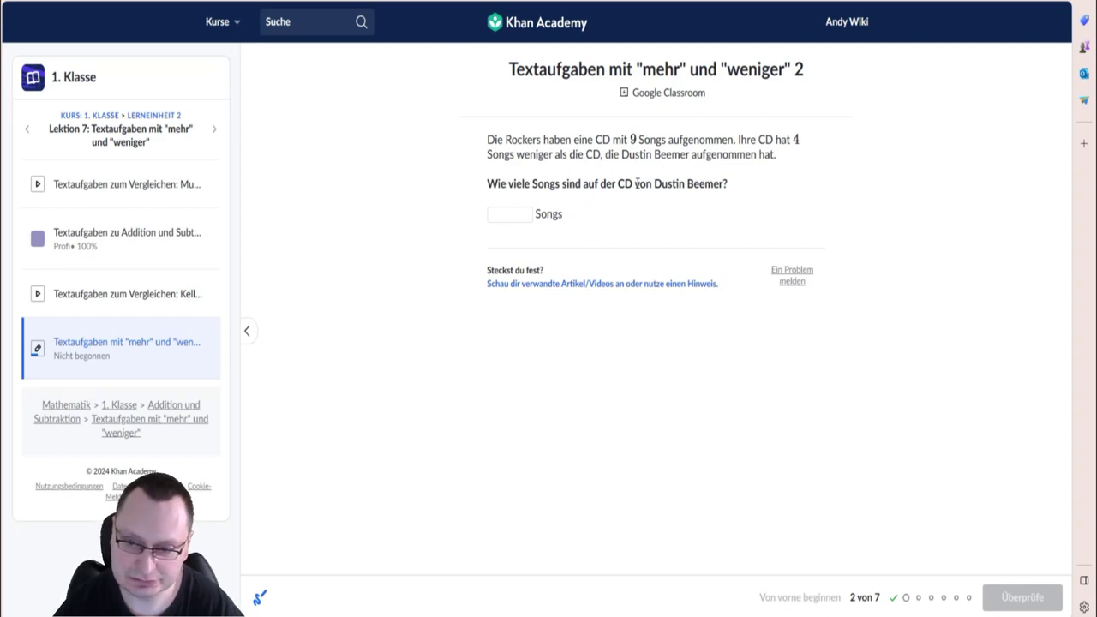
Answer the CD songs problem with 13, check it and continue to the third question.
{"action": "left_click", "coordinate": [519, 213]}
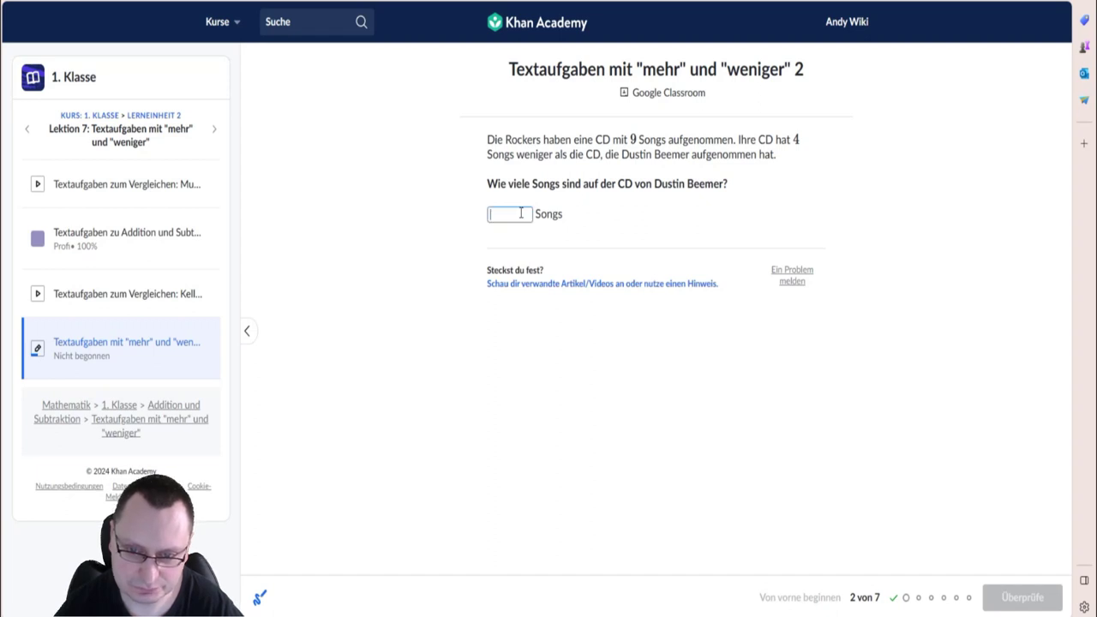
{"action": "type", "text": "13"}
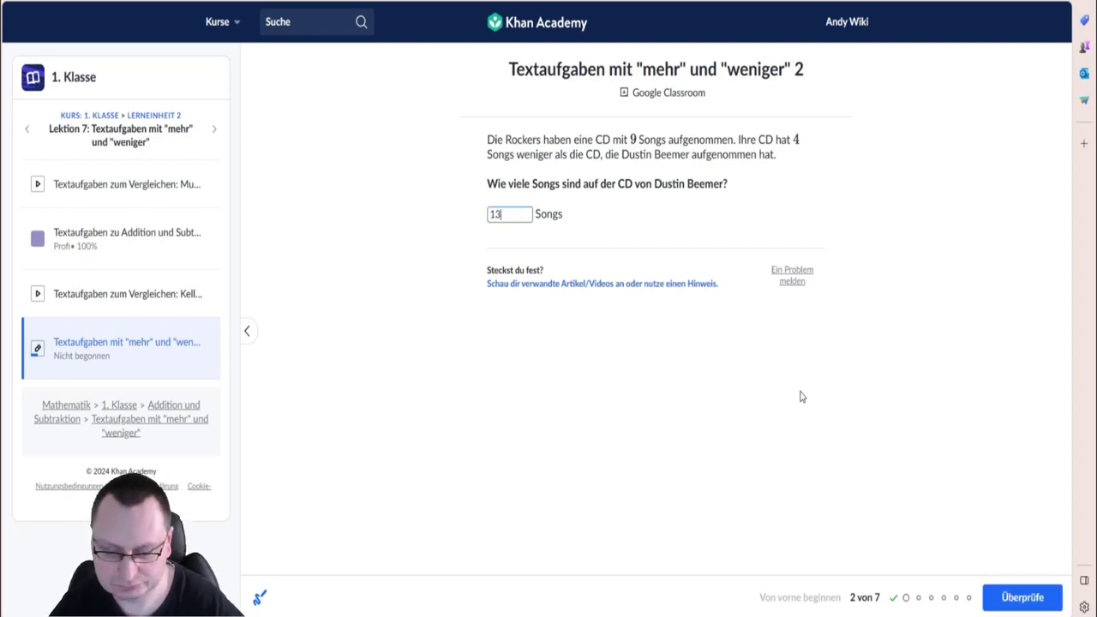
{"action": "left_click", "coordinate": [1018, 597]}
{"action": "left_click", "coordinate": [1015, 598]}
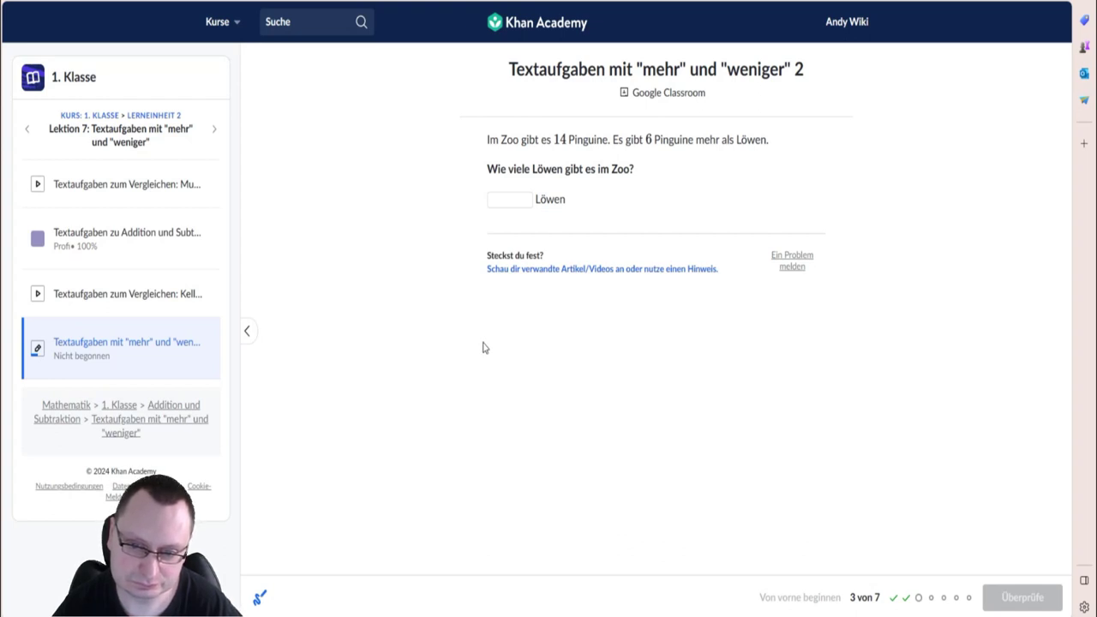
Answer the penguins and lions problem with 8, check it and continue to the fourth question.
{"action": "left_click", "coordinate": [506, 204]}
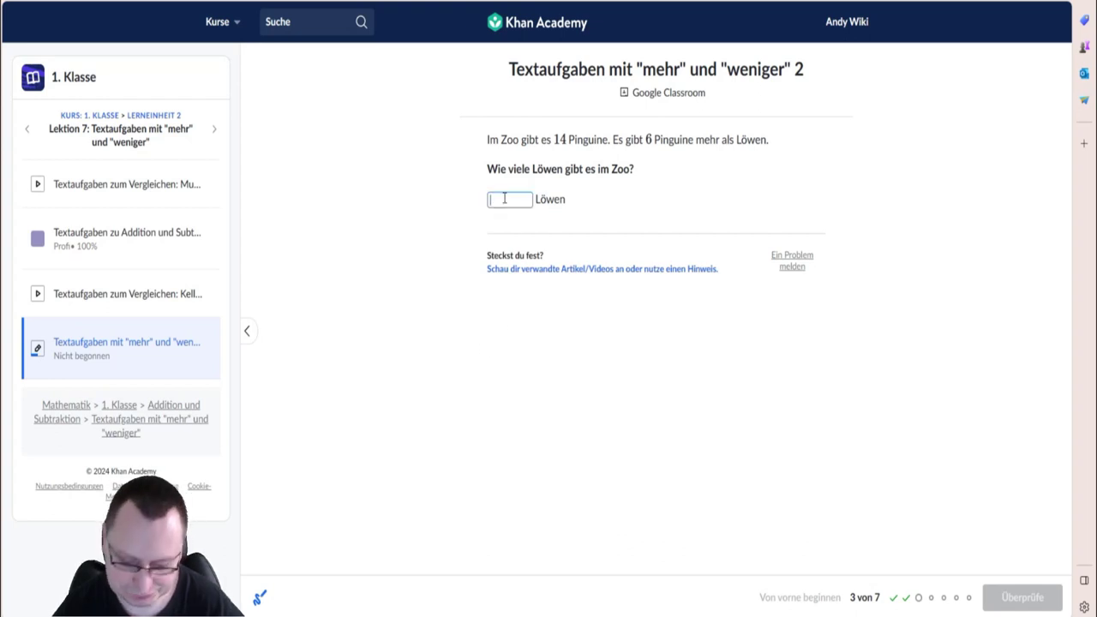
{"action": "type", "text": "8"}
{"action": "left_click", "coordinate": [1033, 600]}
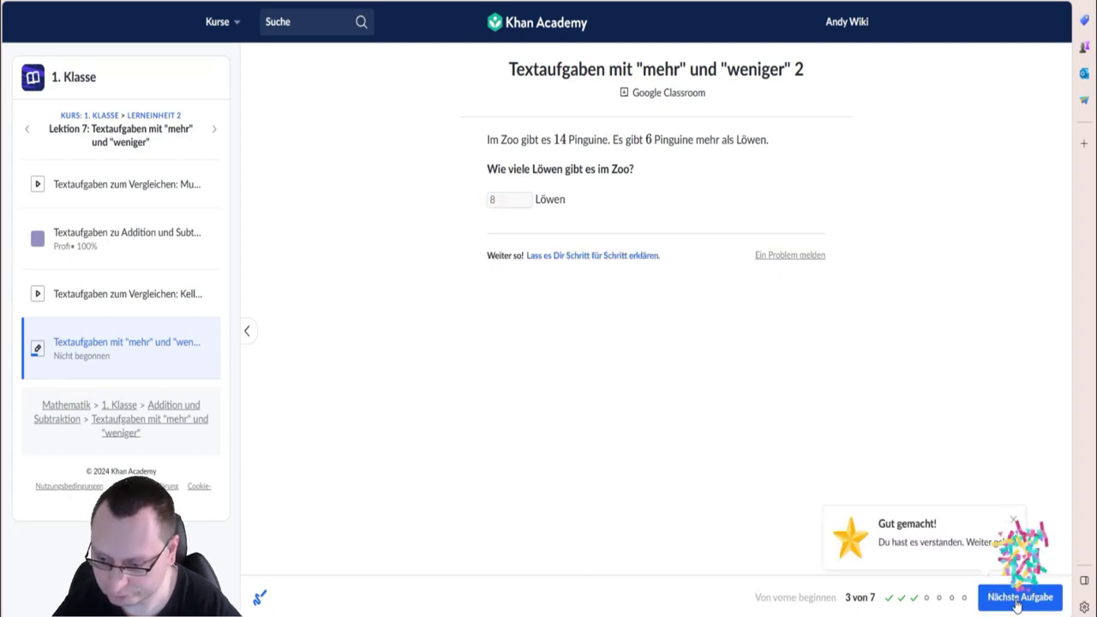
{"action": "left_click", "coordinate": [1028, 598]}
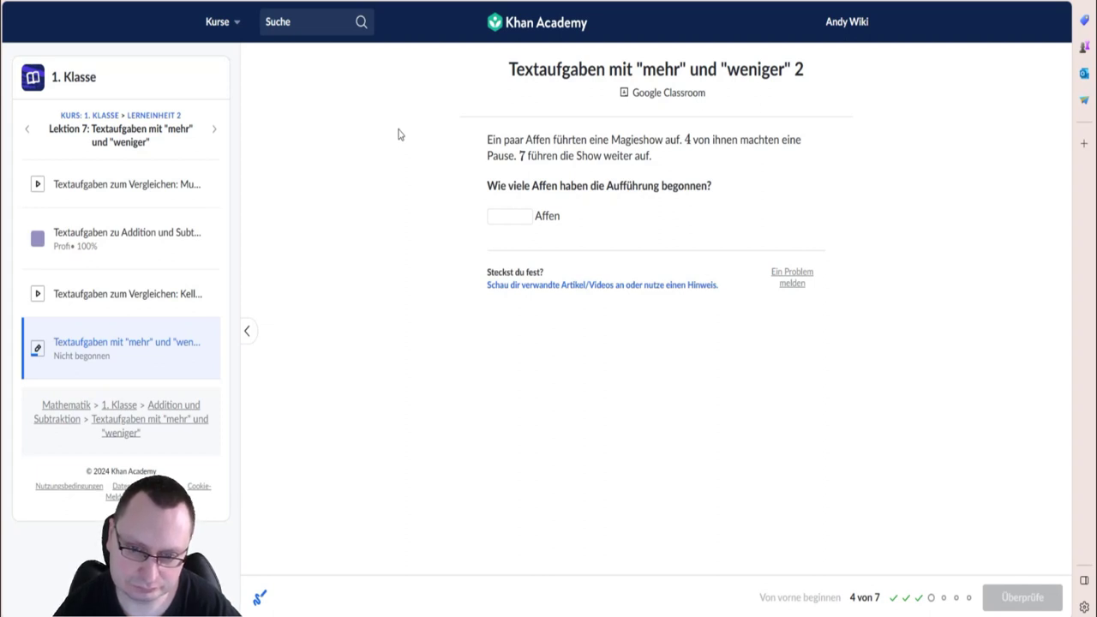
Answer the monkeys' magic show problem with 11, check it and continue to the fifth question.
{"action": "left_click", "coordinate": [507, 215]}
{"action": "type", "text": "11"}
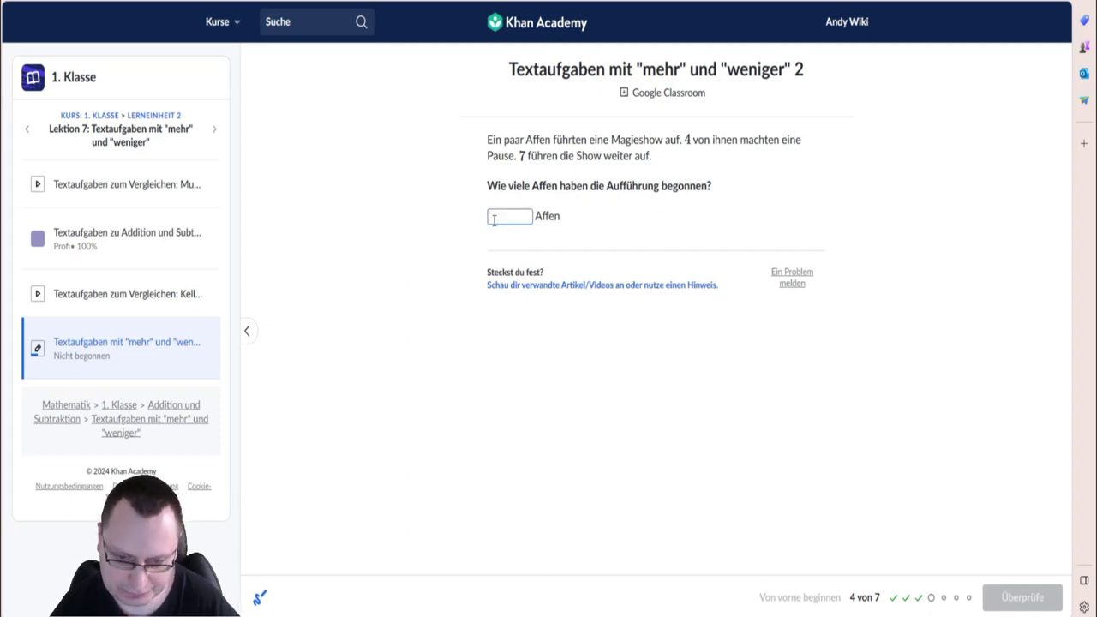
{"action": "left_click", "coordinate": [1021, 597]}
{"action": "left_click", "coordinate": [1019, 600]}
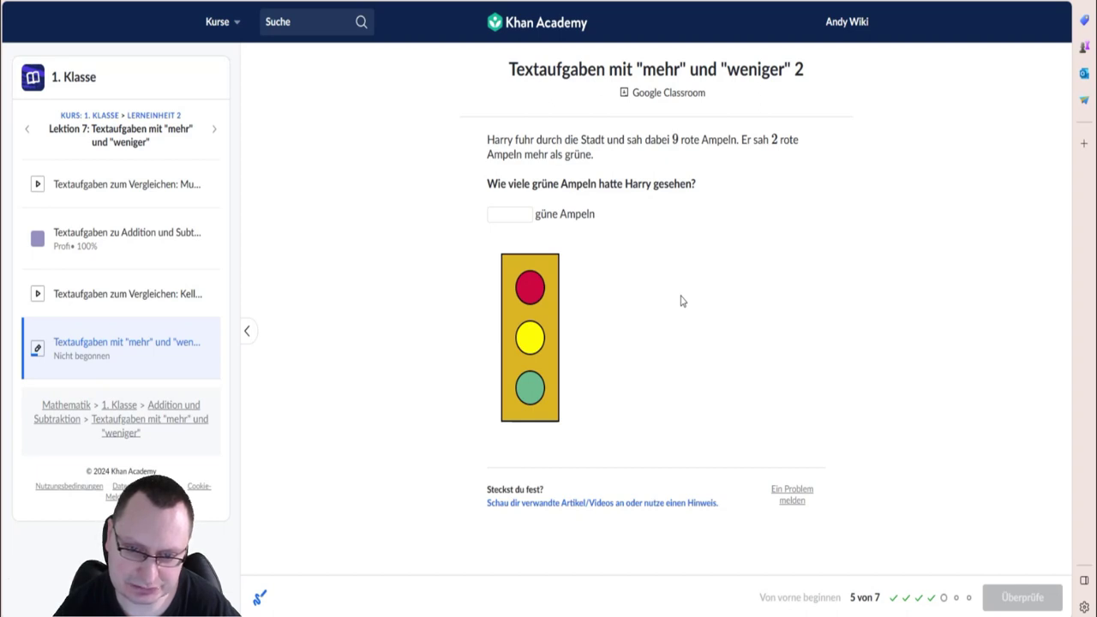
Answer the green traffic lights problem with 7, check it and continue to the sixth question.
{"action": "left_click", "coordinate": [498, 213]}
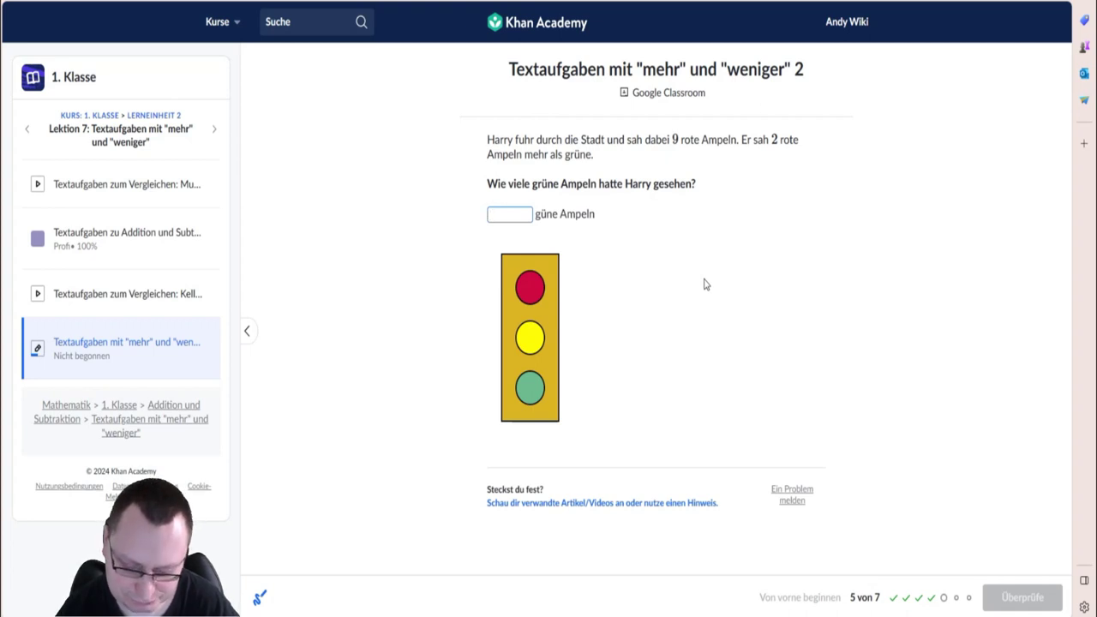
{"action": "type", "text": "7"}
{"action": "left_click", "coordinate": [1009, 602]}
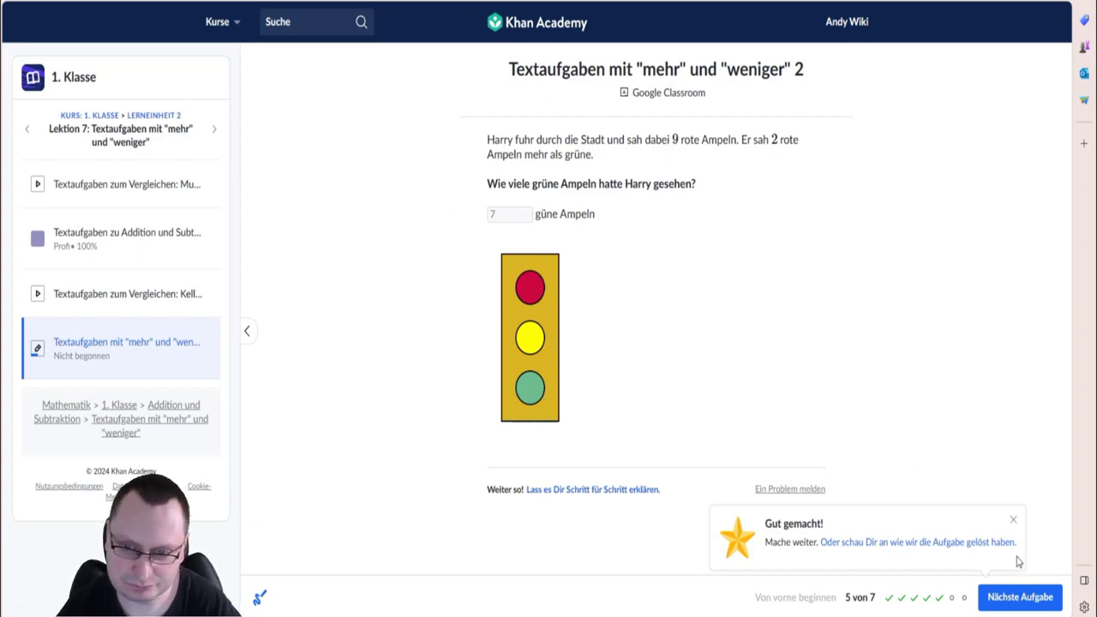
{"action": "left_click", "coordinate": [1041, 597]}
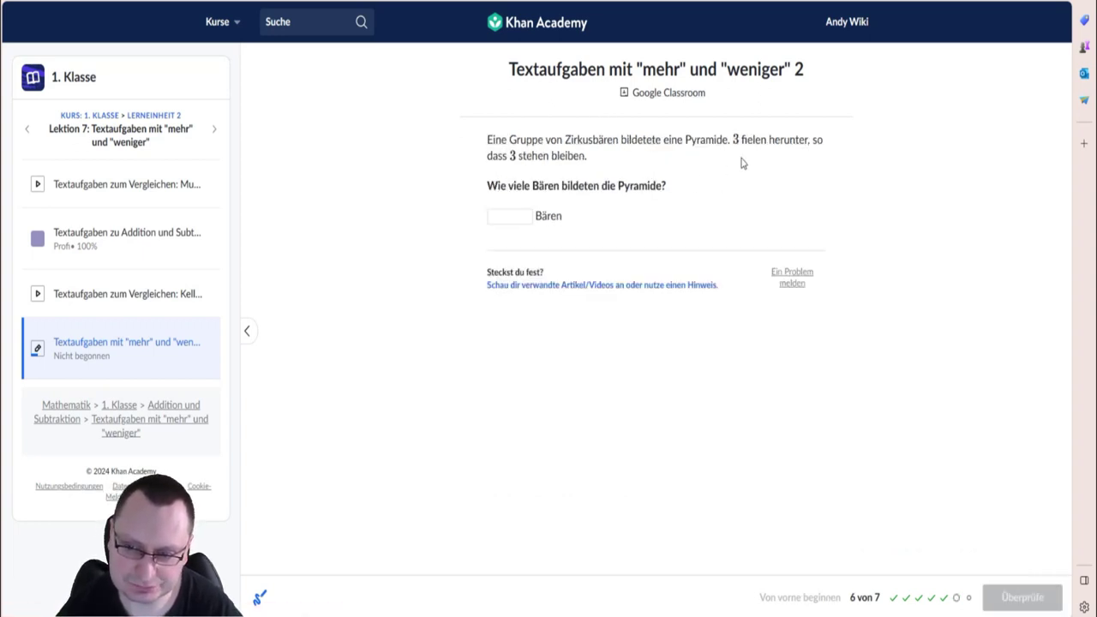
Answer the circus bears pyramid problem with 6, check it and continue to the seventh question.
{"action": "left_click", "coordinate": [510, 216]}
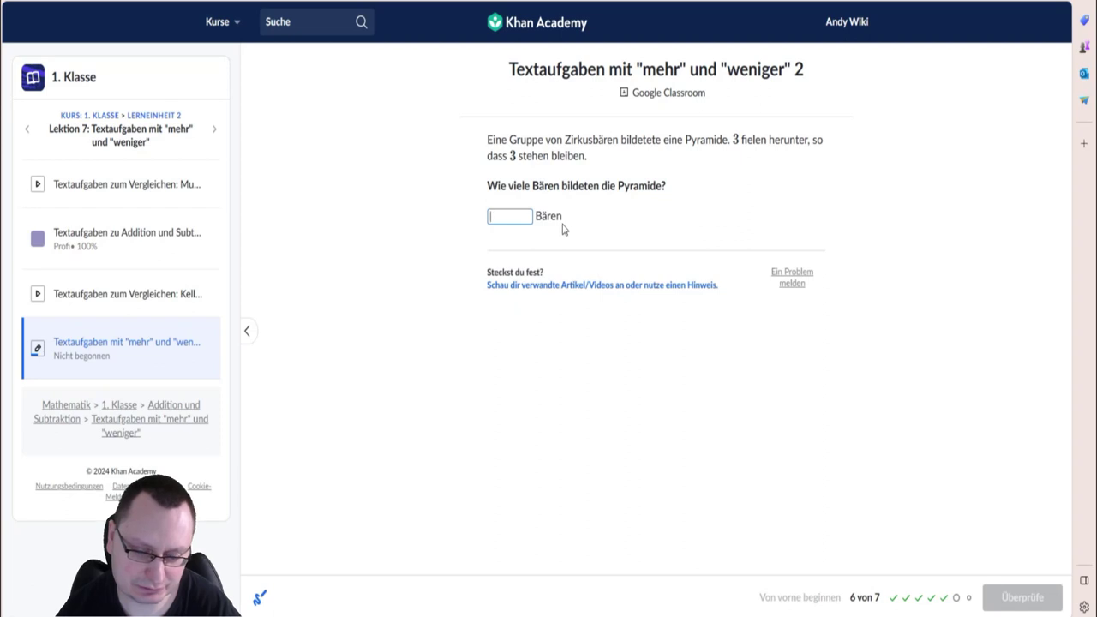
{"action": "type", "text": "6"}
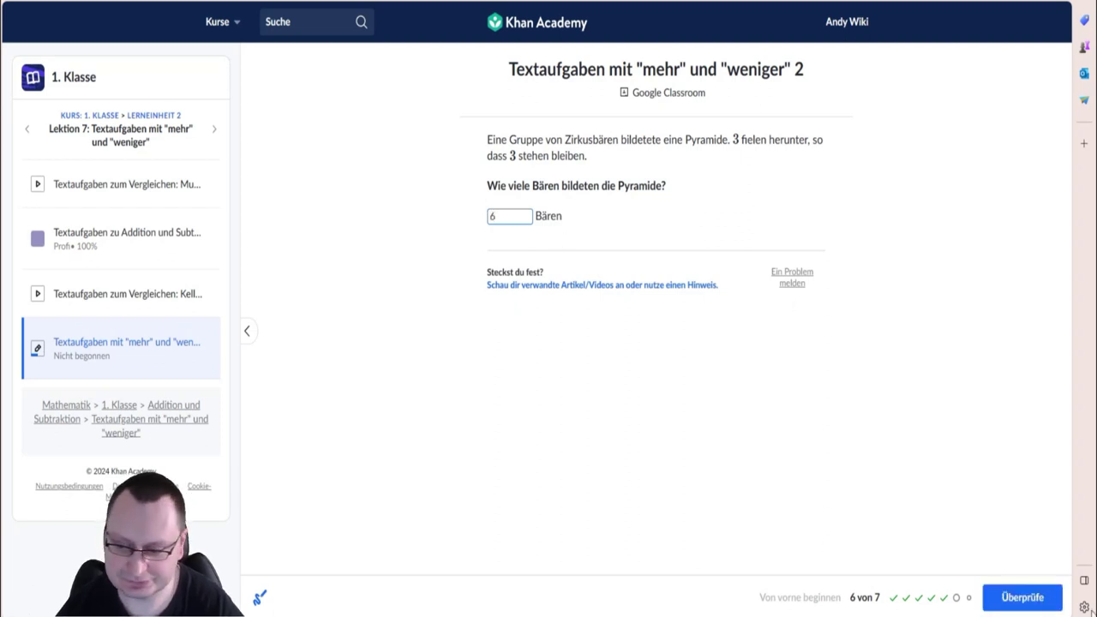
{"action": "left_click", "coordinate": [1037, 596]}
{"action": "left_click", "coordinate": [1024, 591]}
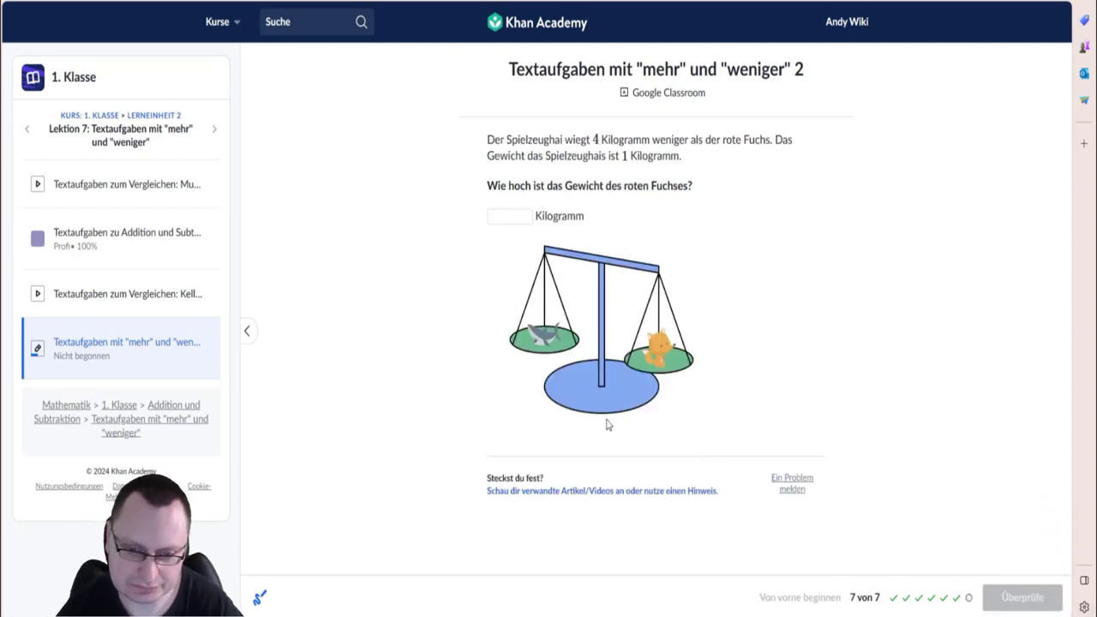
Answer the red fox's weight problem with 5 Kilogramm, check it and show the exercise summary.
{"action": "left_click", "coordinate": [515, 218]}
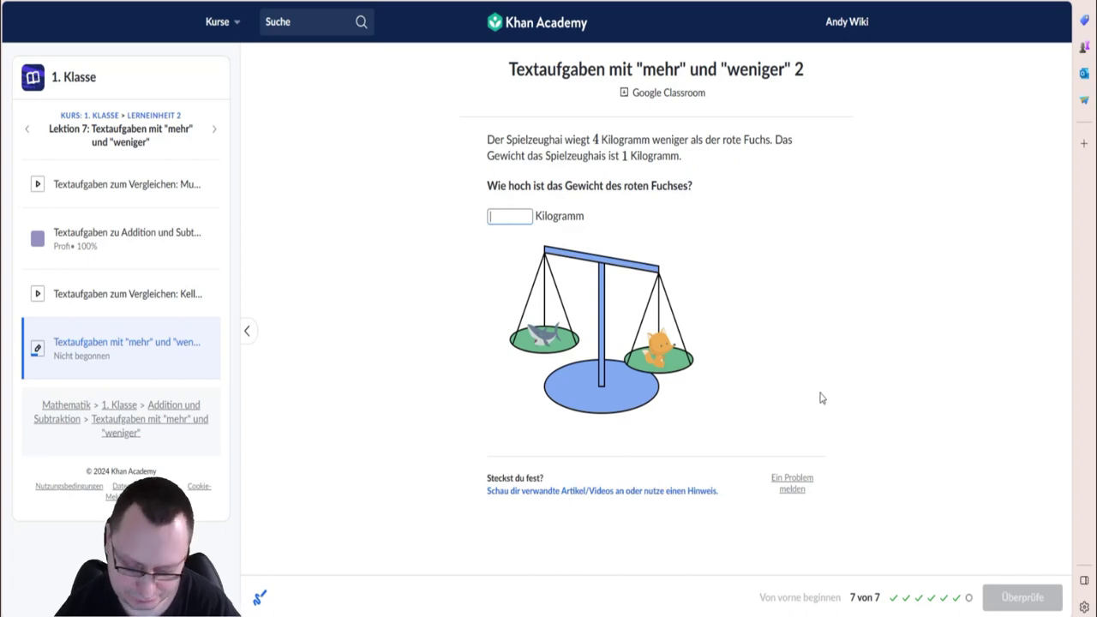
{"action": "type", "text": "5"}
{"action": "left_click", "coordinate": [1010, 598]}
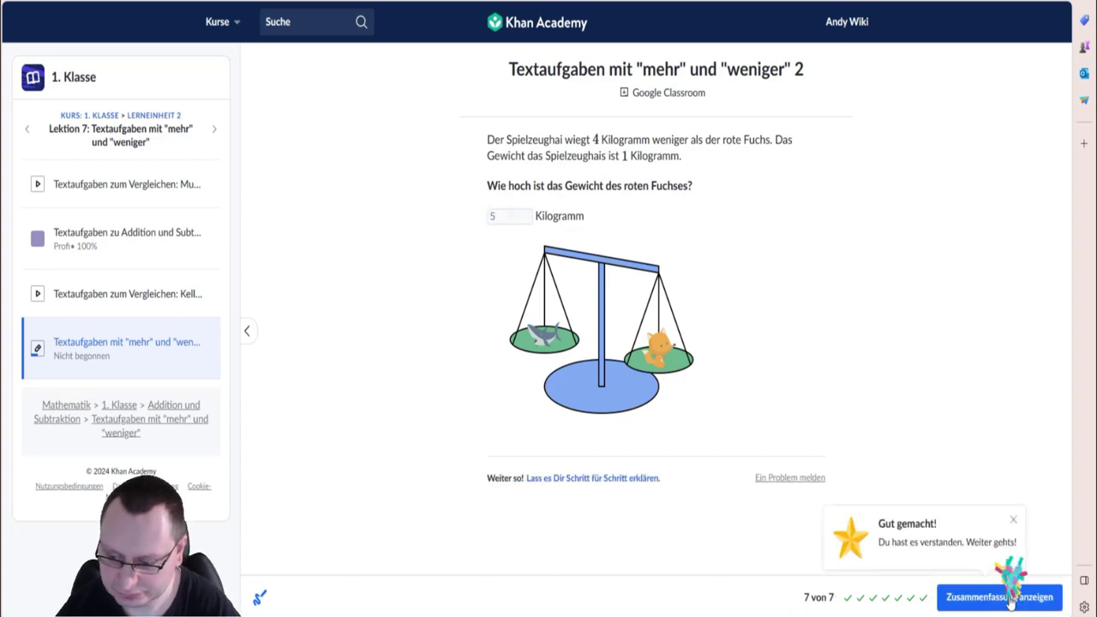
{"action": "left_click", "coordinate": [1002, 597]}
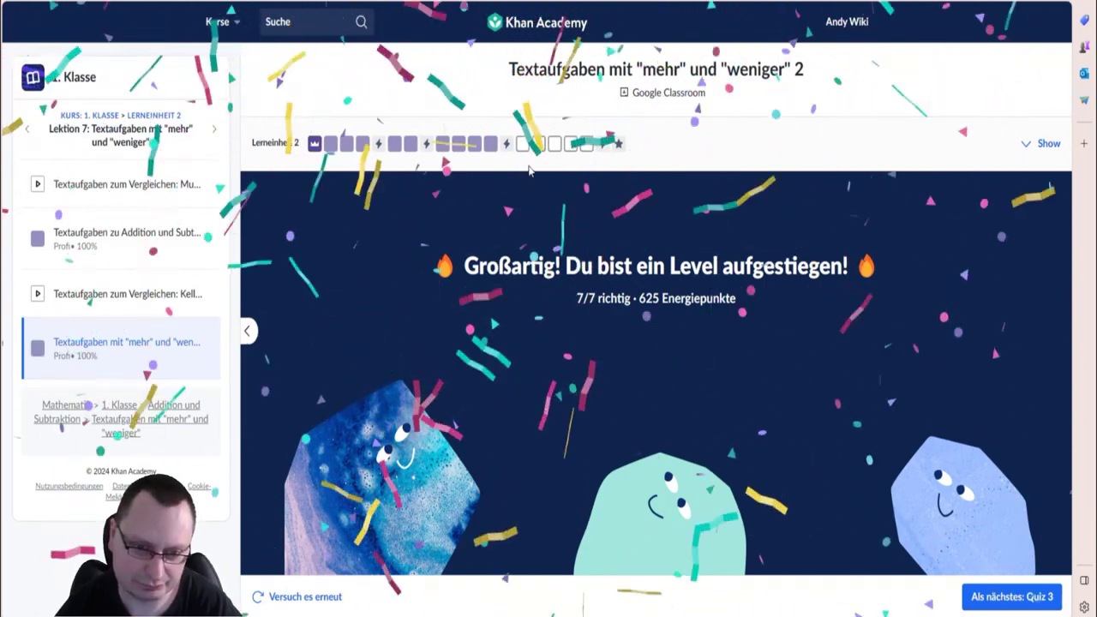
Go on to Test 3 on Addition und Subtraktion and start it.
{"action": "mouse_move", "coordinate": [495, 147]}
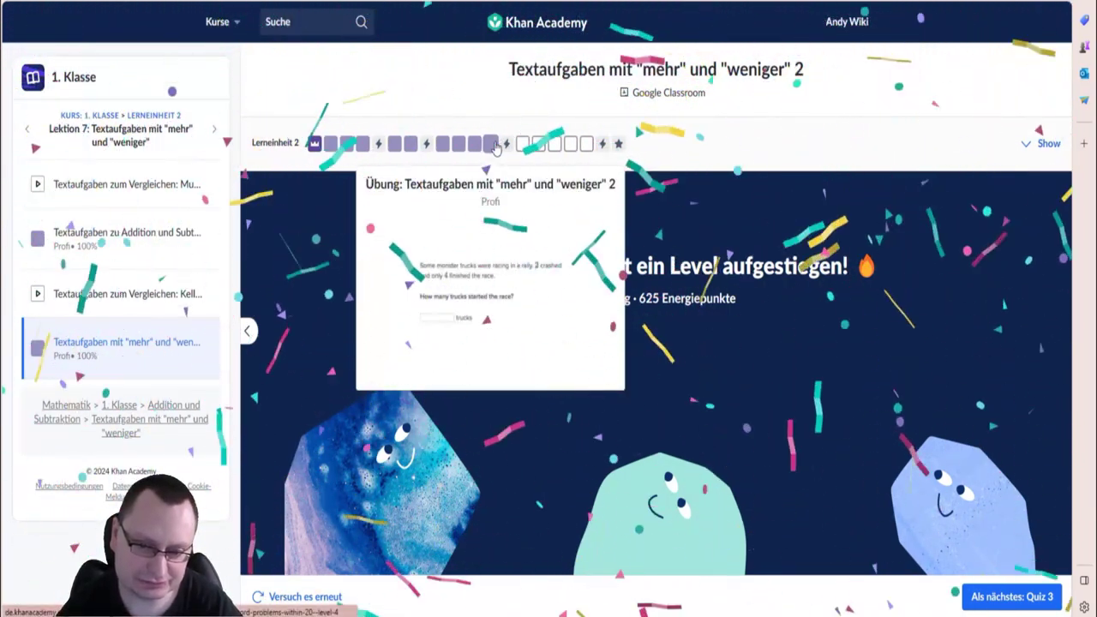
{"action": "left_click", "coordinate": [1001, 596]}
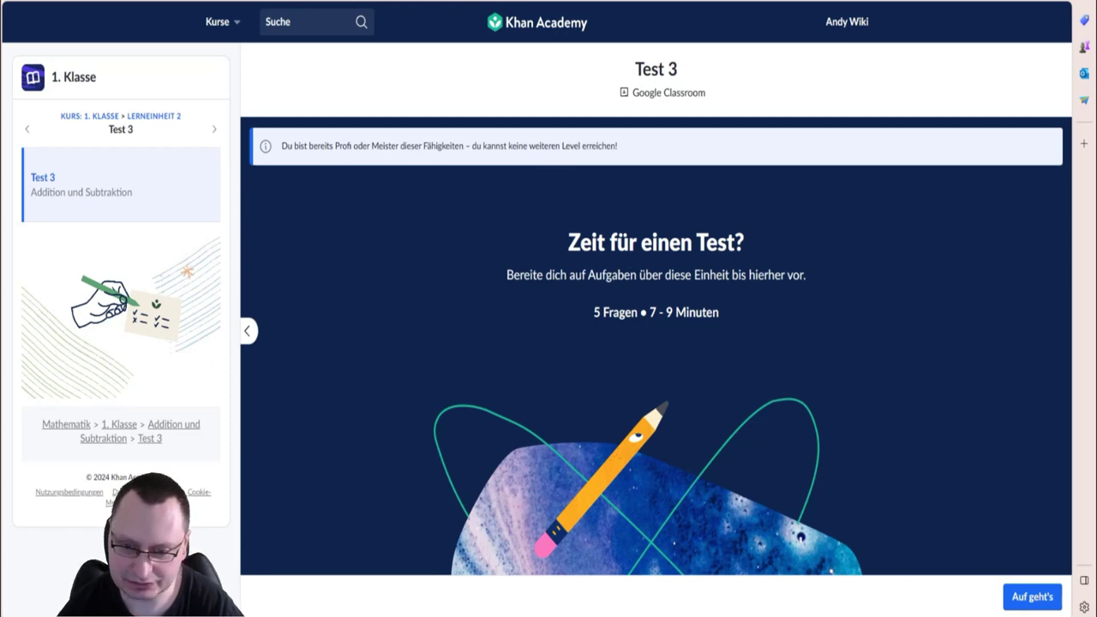
{"action": "left_click", "coordinate": [1017, 598]}
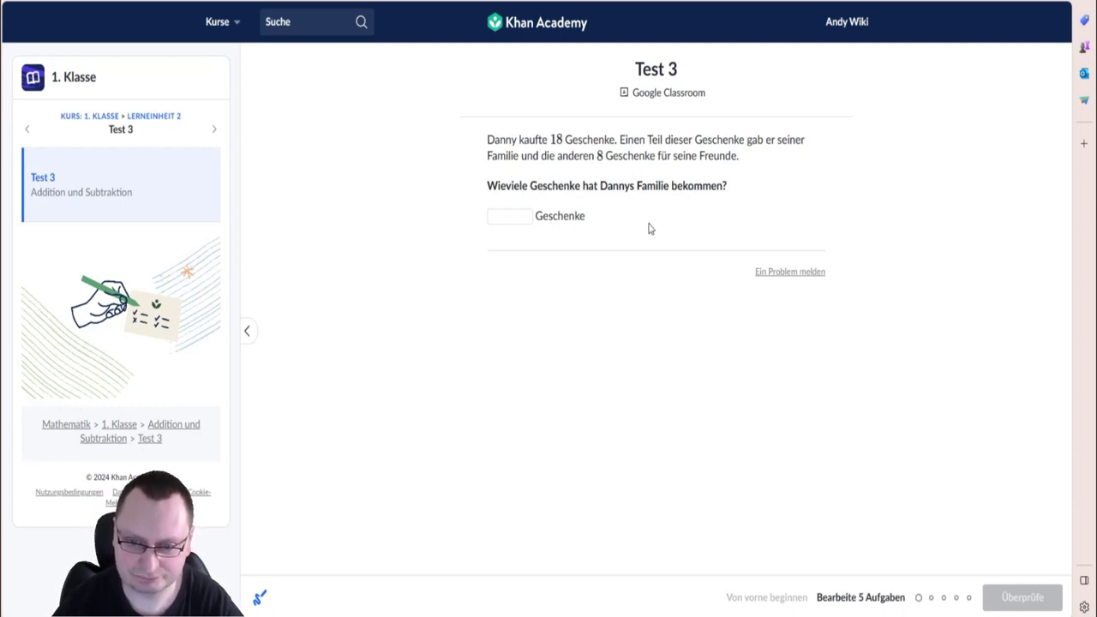
Answer the family gifts problem with 10, check it and continue to the second test question.
{"action": "left_click", "coordinate": [509, 214]}
{"action": "type", "text": "10"}
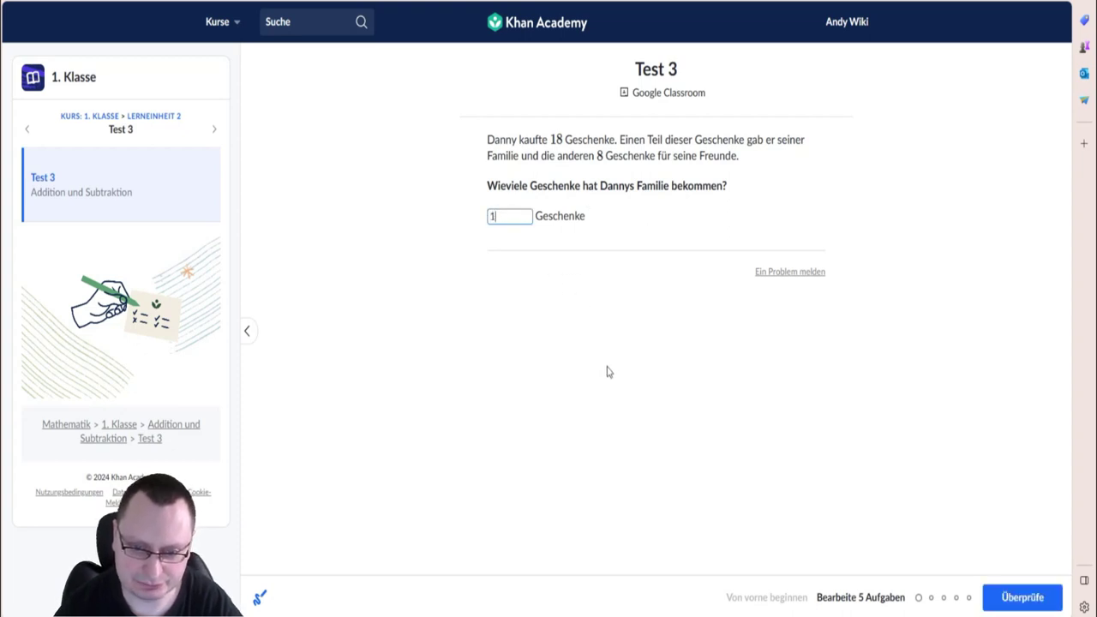
{"action": "key", "text": "Return"}
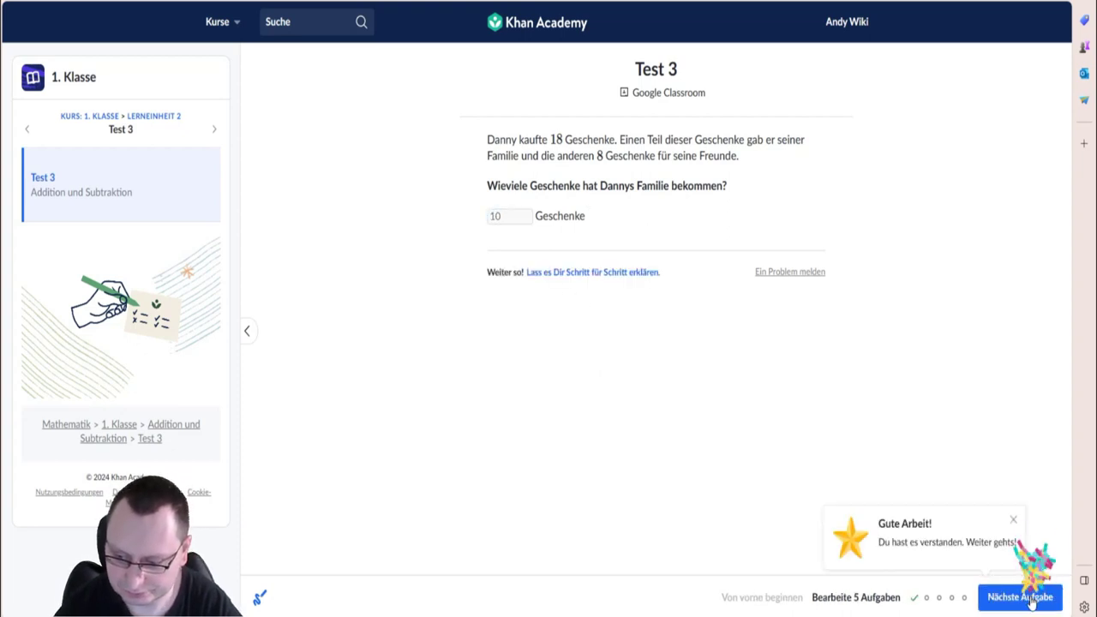
{"action": "key", "text": "Return"}
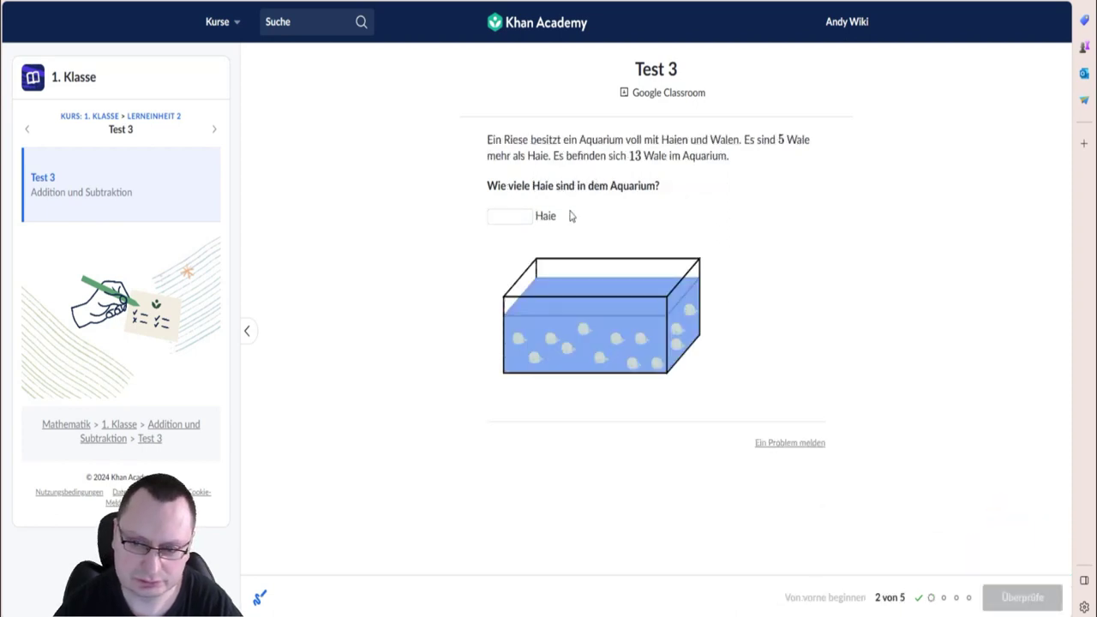
Answer the aquarium sharks problem with 8, check it and continue to the third test question.
{"action": "left_click", "coordinate": [504, 218]}
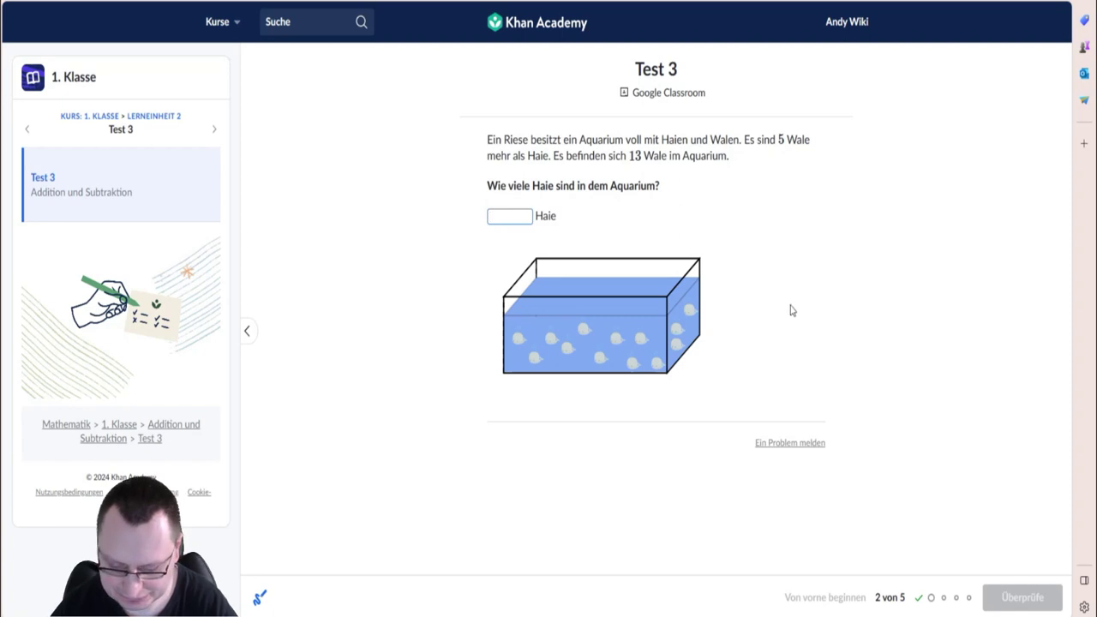
{"action": "type", "text": "8"}
{"action": "left_click", "coordinate": [1022, 597]}
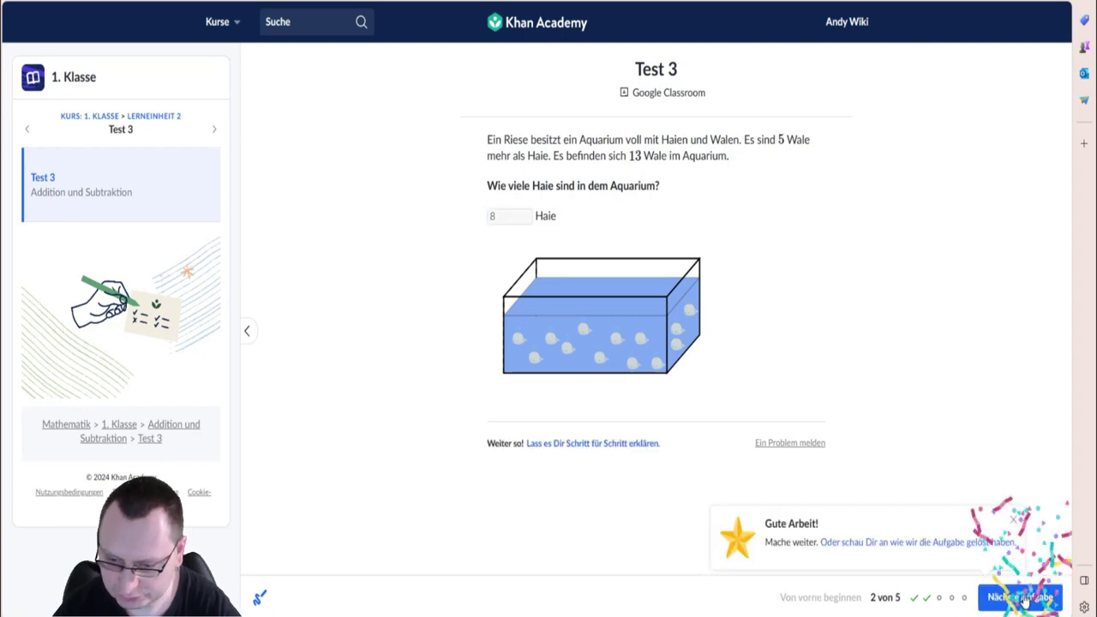
{"action": "left_click", "coordinate": [1022, 597]}
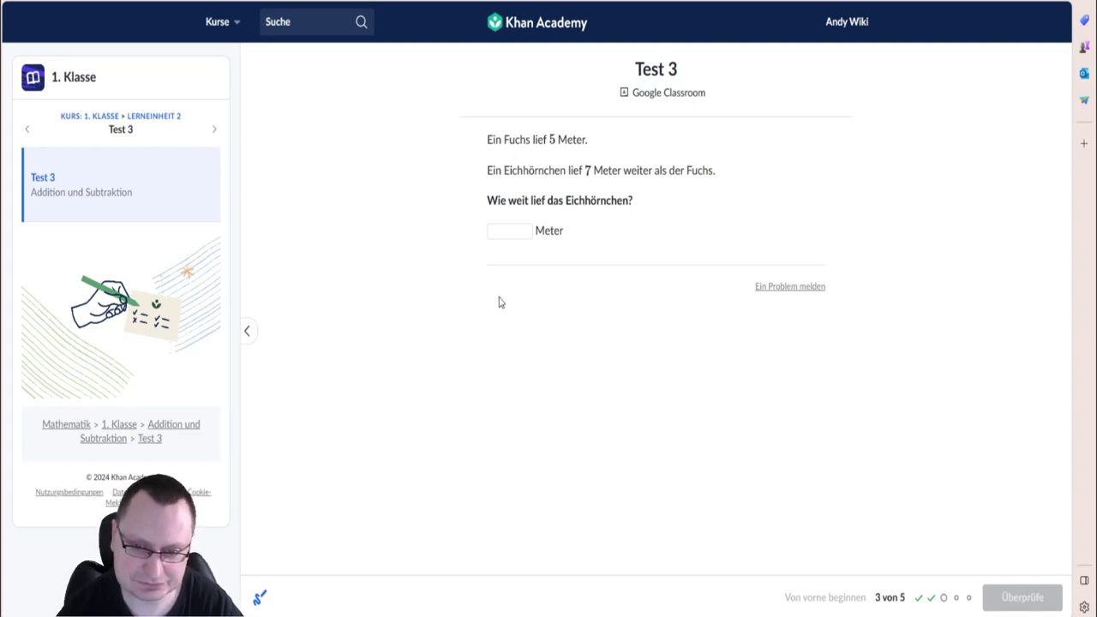
Answer the squirrel's running distance problem with 12 Meter, check it and continue to the fourth test question.
{"action": "left_click", "coordinate": [519, 226]}
{"action": "type", "text": "12"}
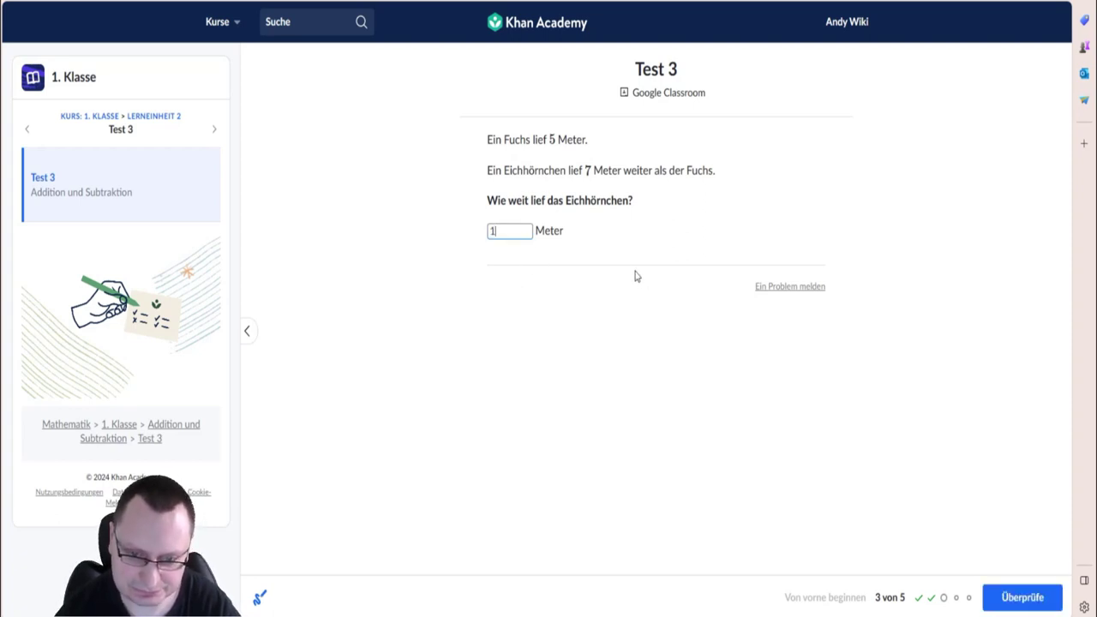
{"action": "left_click", "coordinate": [1020, 597]}
{"action": "left_click", "coordinate": [1003, 597]}
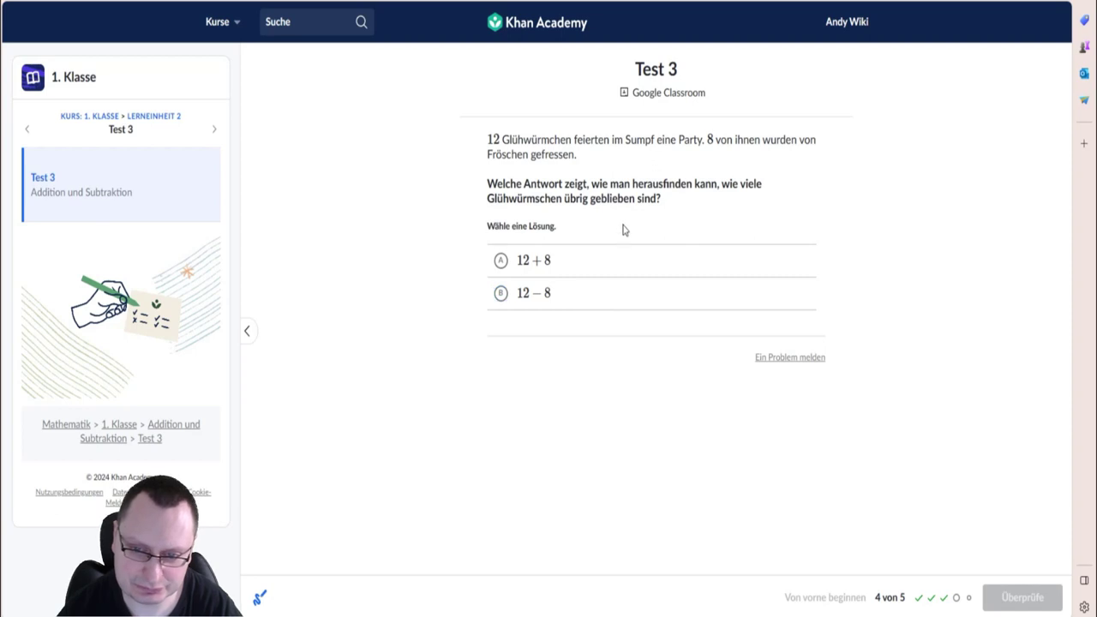
Choose 12 − 8 for the fireflies problem, check it and continue to the fifth test question.
{"action": "left_click", "coordinate": [499, 293]}
{"action": "left_click", "coordinate": [998, 598]}
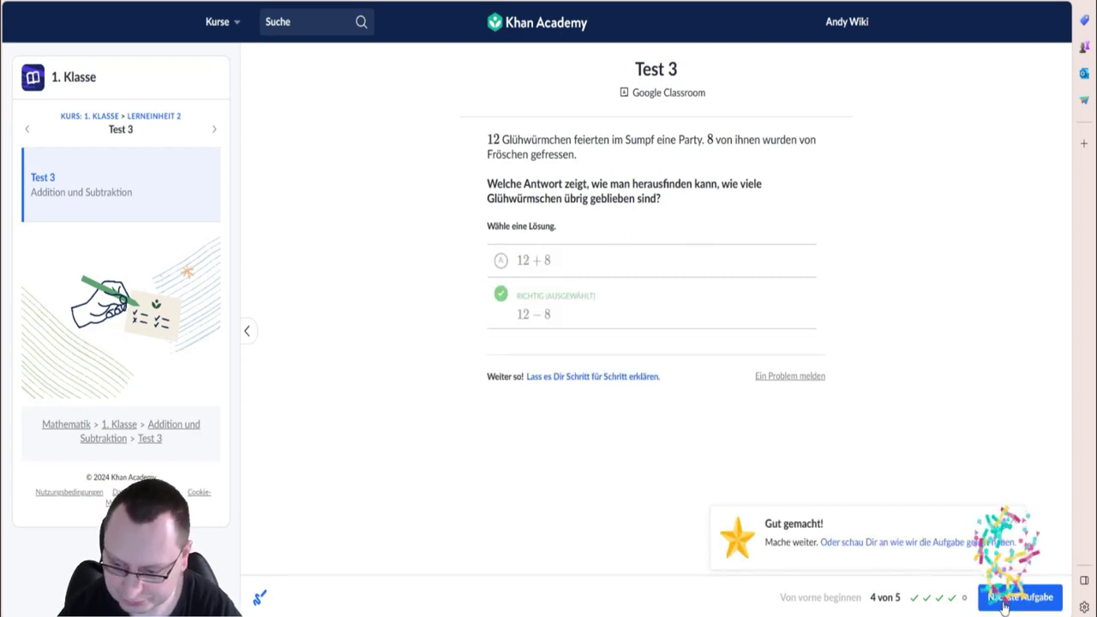
{"action": "left_click", "coordinate": [993, 606]}
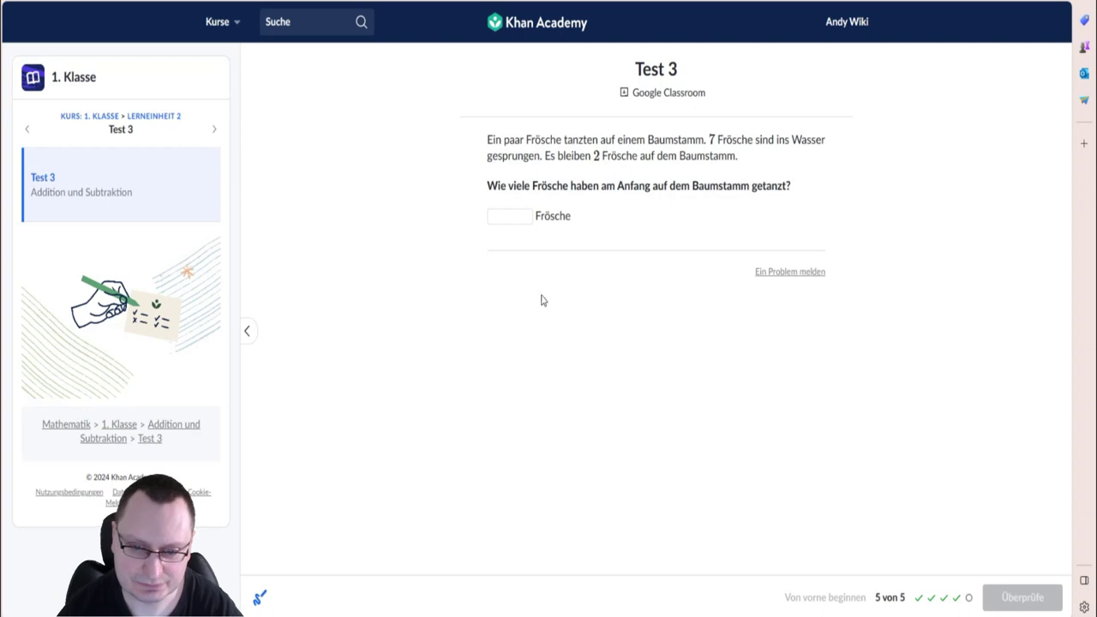
Answer the dancing frogs problem with 9, check it and finish Test 3 with its summary.
{"action": "left_click", "coordinate": [506, 218]}
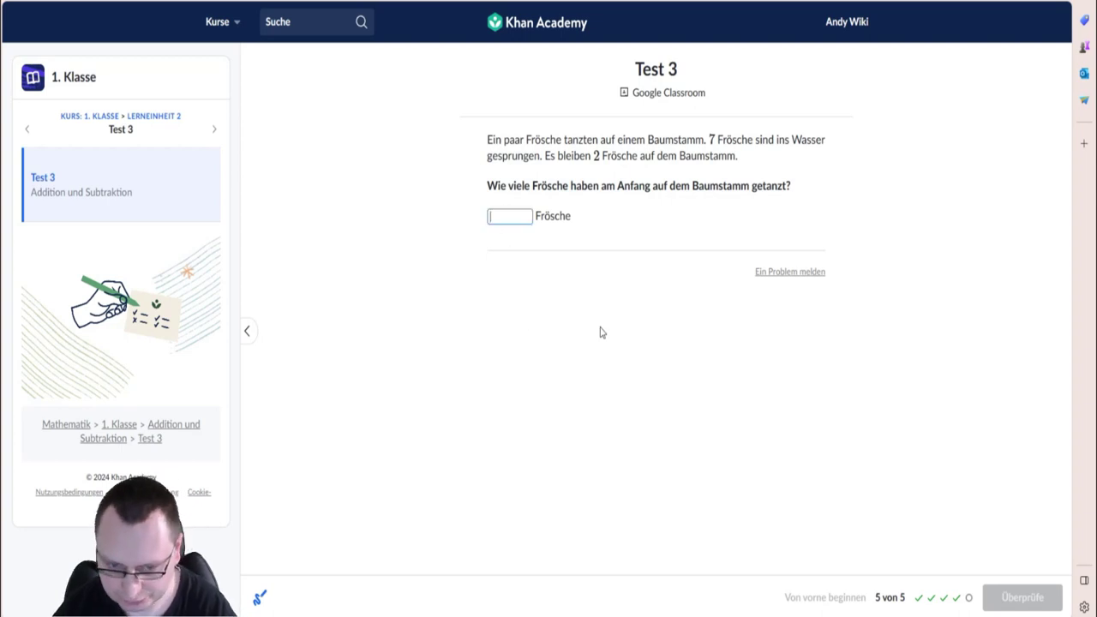
{"action": "type", "text": "9"}
{"action": "left_click", "coordinate": [1010, 603]}
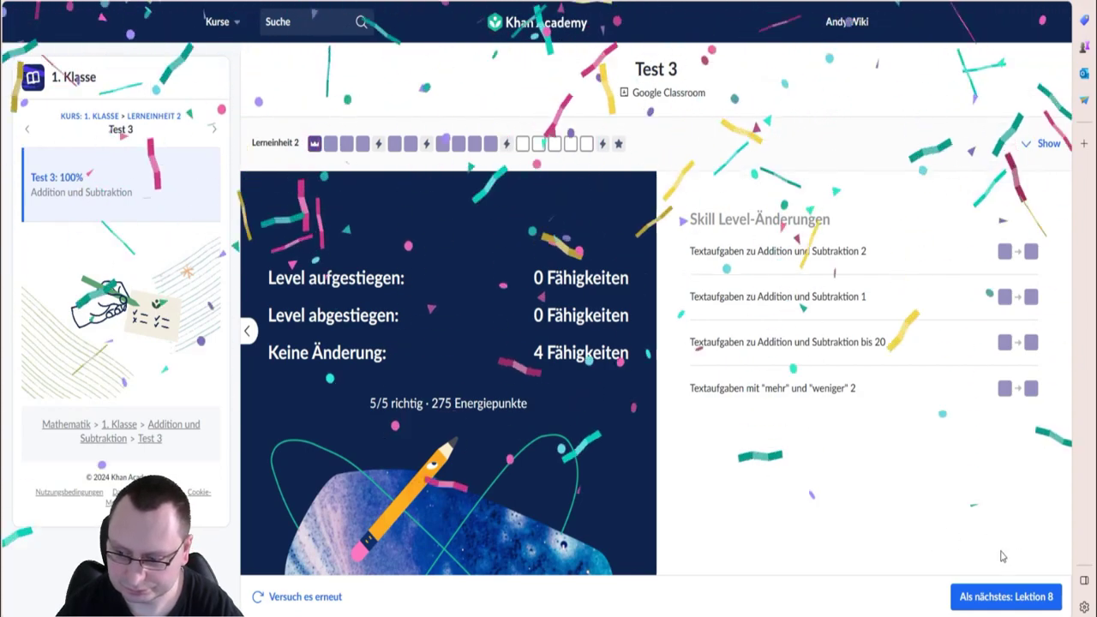
Go on to Lektion 8, skip its introductory video and start the exercise Addiere 1 oder 10.
{"action": "left_click", "coordinate": [998, 597]}
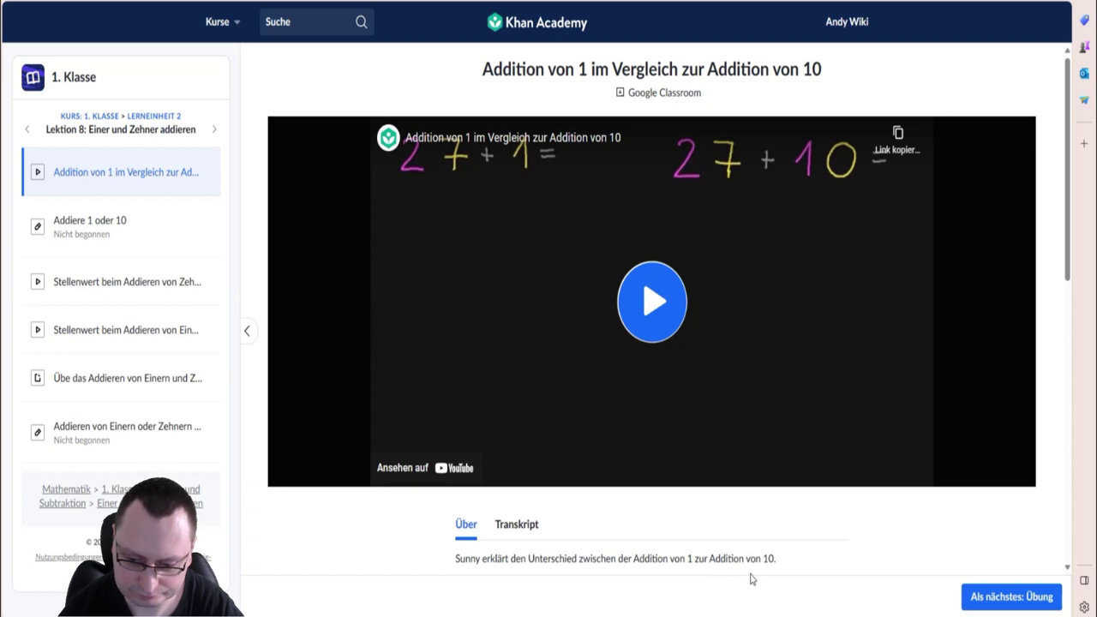
{"action": "right_click", "coordinate": [985, 605]}
{"action": "key", "text": "Escape"}
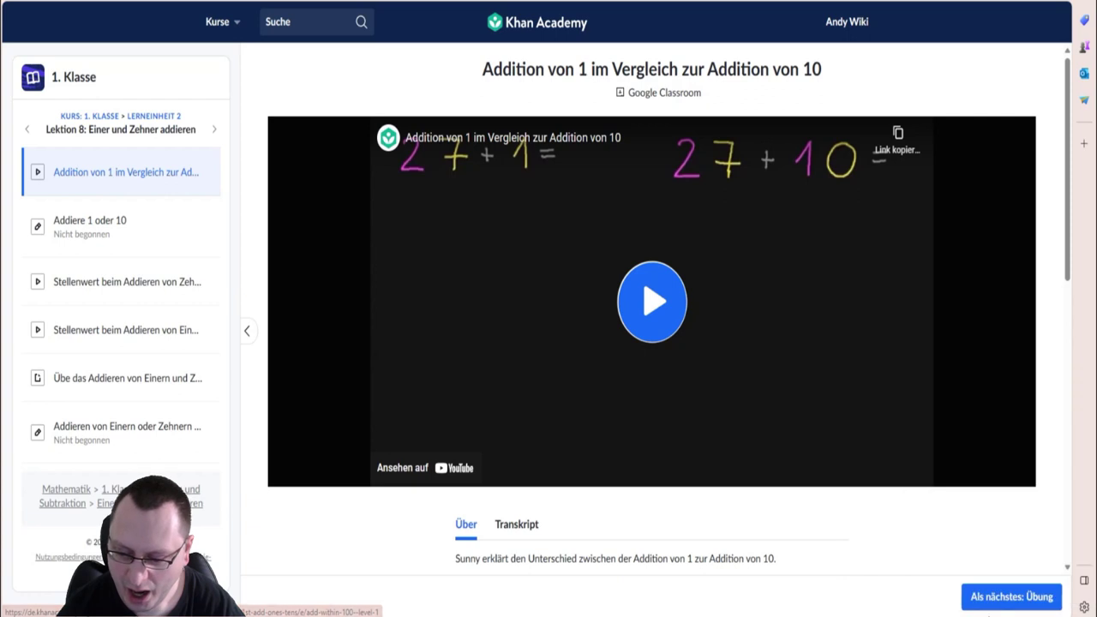
{"action": "left_click", "coordinate": [1002, 597]}
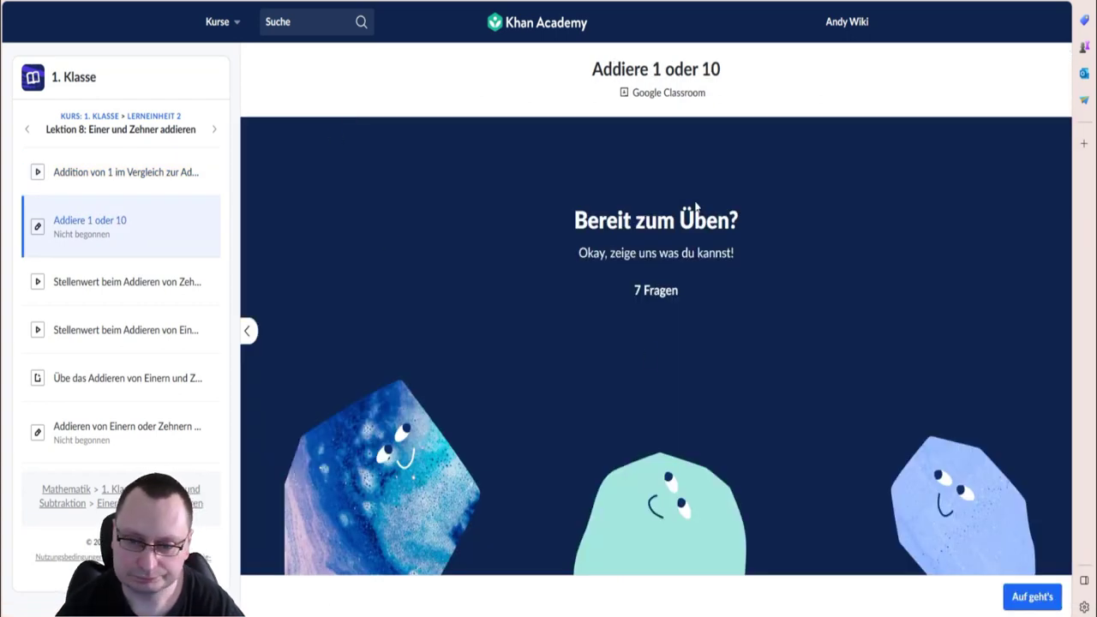
{"action": "left_click", "coordinate": [1032, 596]}
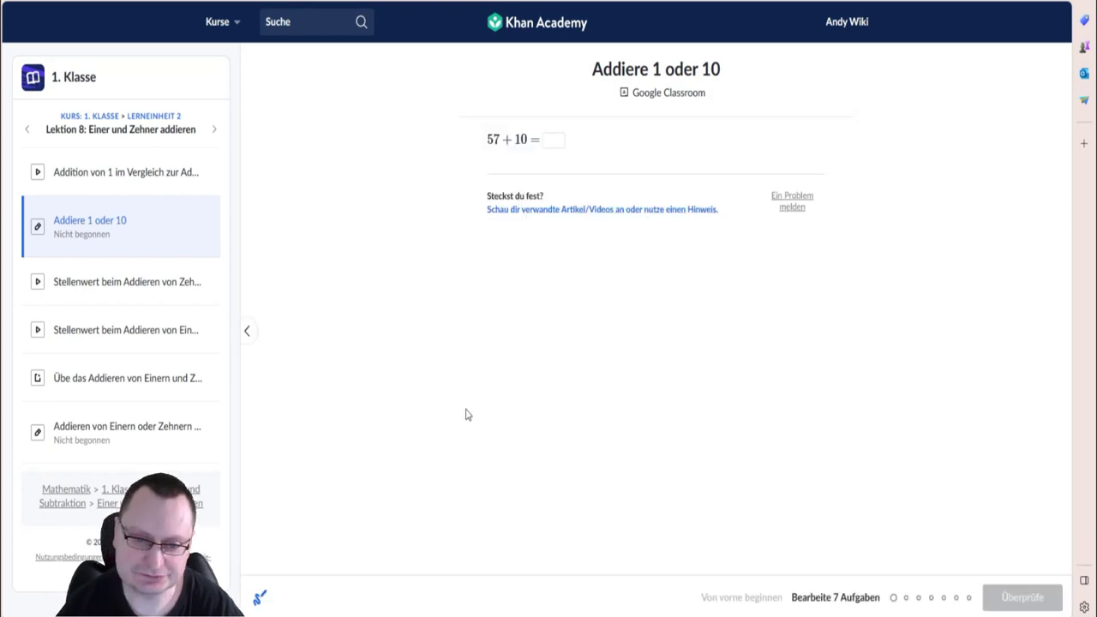
Answer 57 + 10 with 67, check it and continue to the second question.
{"action": "left_click", "coordinate": [549, 142]}
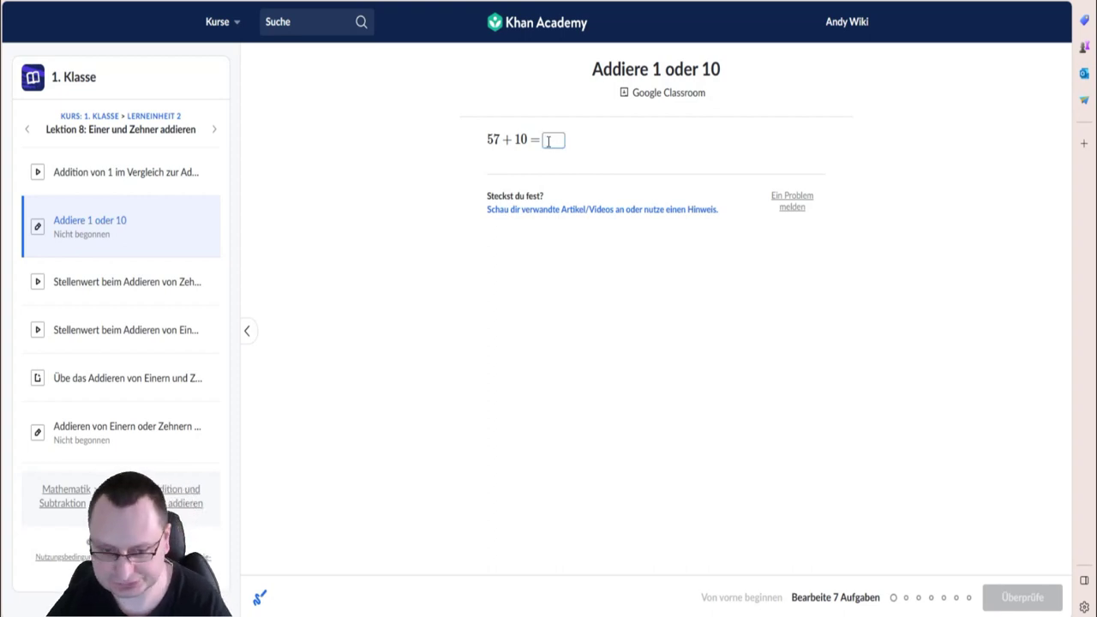
{"action": "type", "text": "6"}
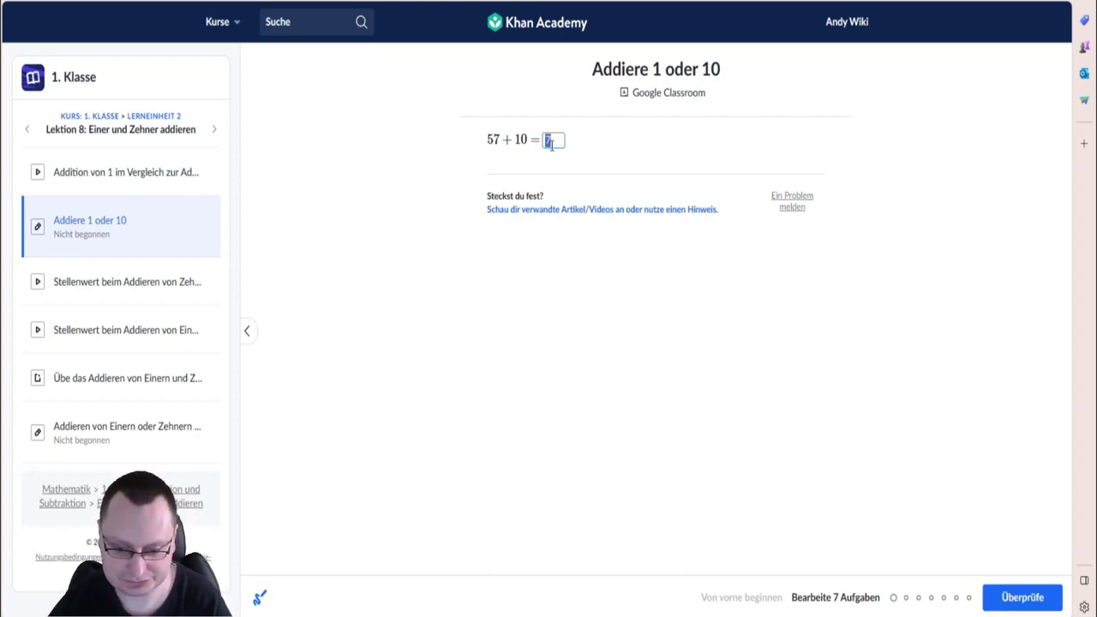
{"action": "type", "text": "7"}
{"action": "left_click", "coordinate": [997, 597]}
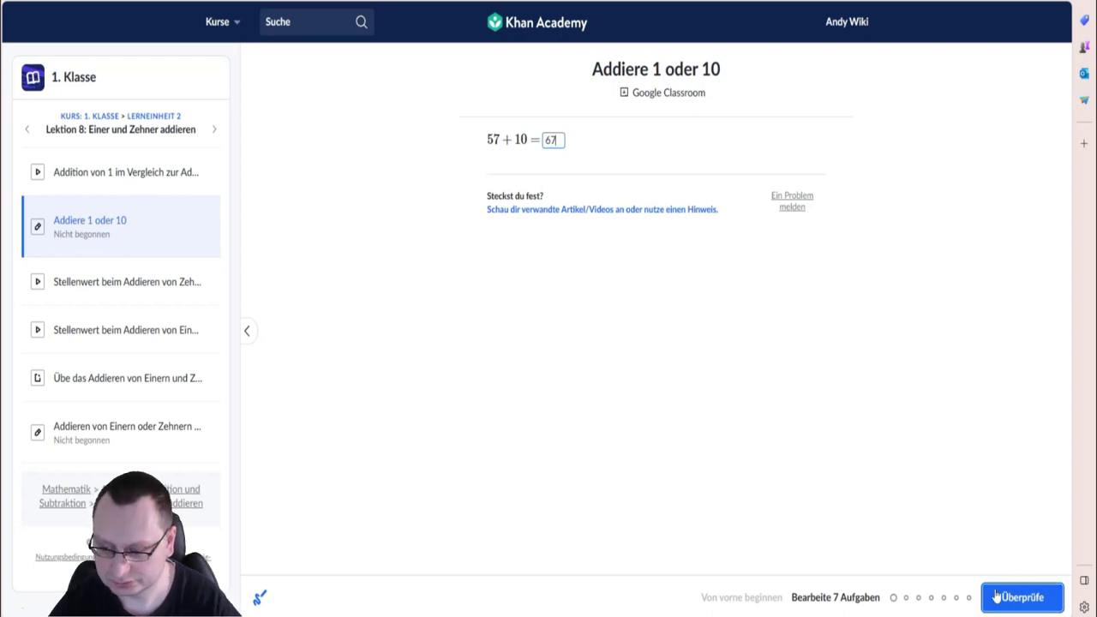
{"action": "left_click", "coordinate": [997, 597]}
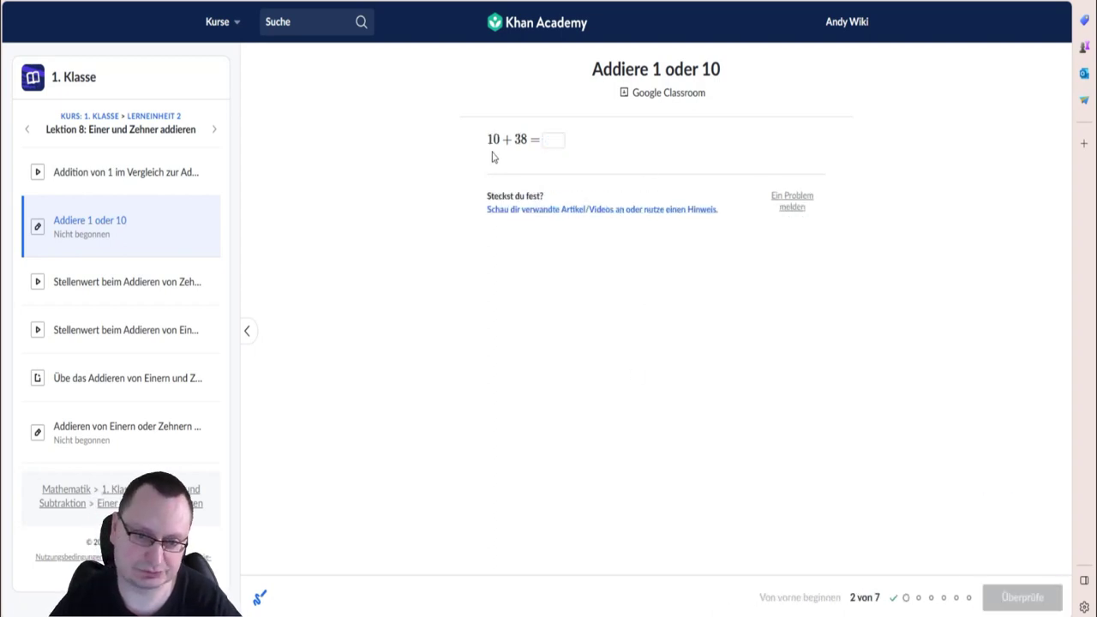
Answer 10 + 38 with 48, check it and continue to the third question.
{"action": "left_click", "coordinate": [548, 142]}
{"action": "type", "text": "48"}
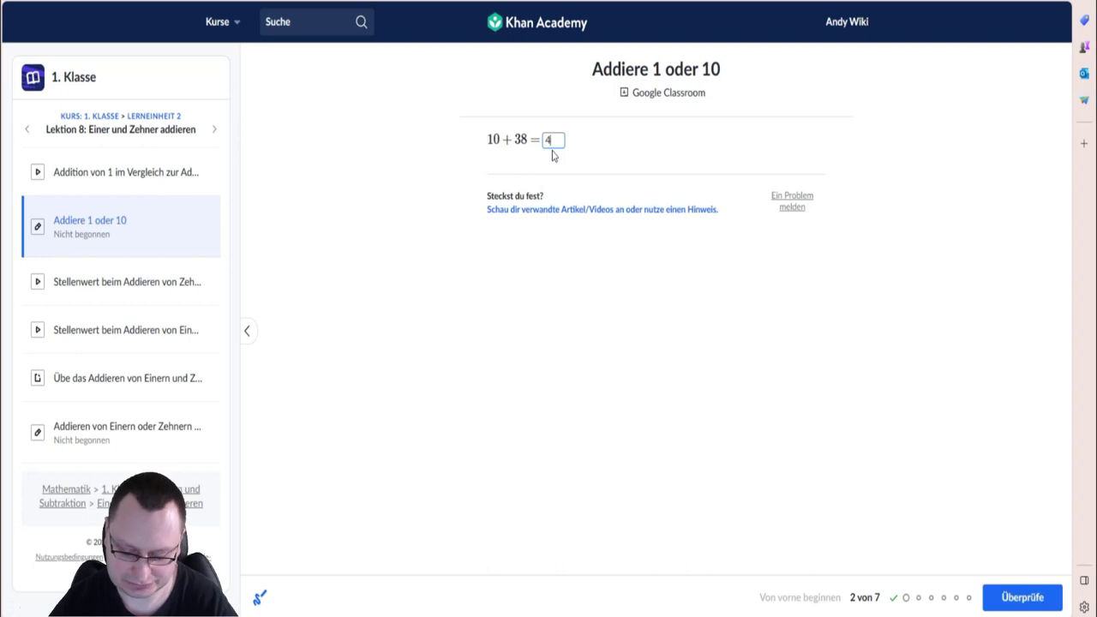
{"action": "left_click", "coordinate": [1020, 606]}
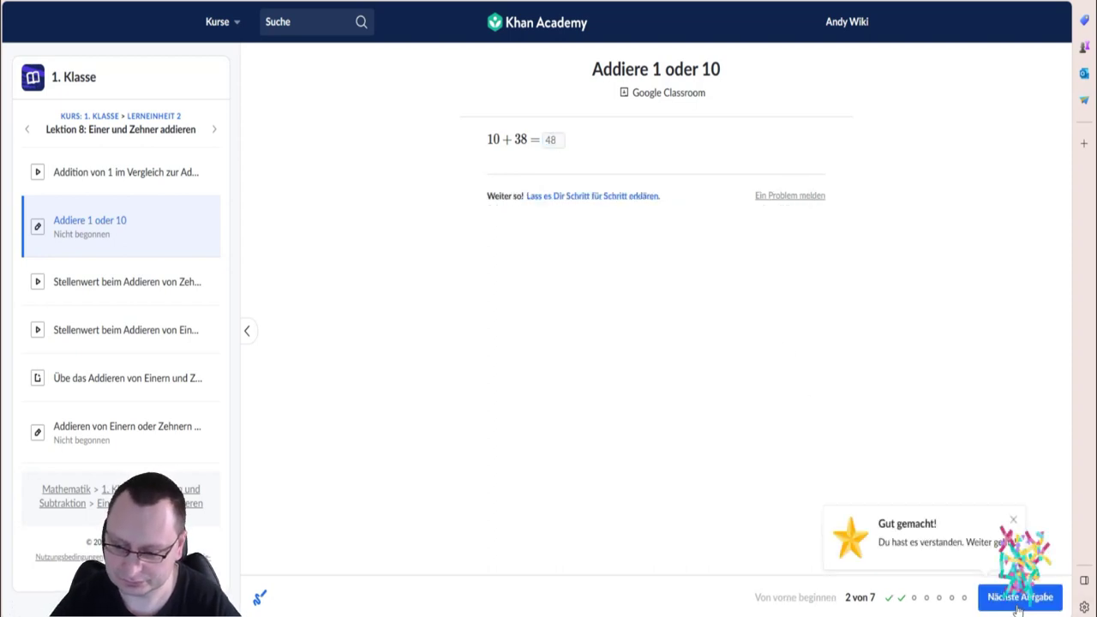
{"action": "left_click", "coordinate": [1018, 599]}
Answer 97 + 1 with 98, check it and continue to the fourth question.
{"action": "type", "text": "98"}
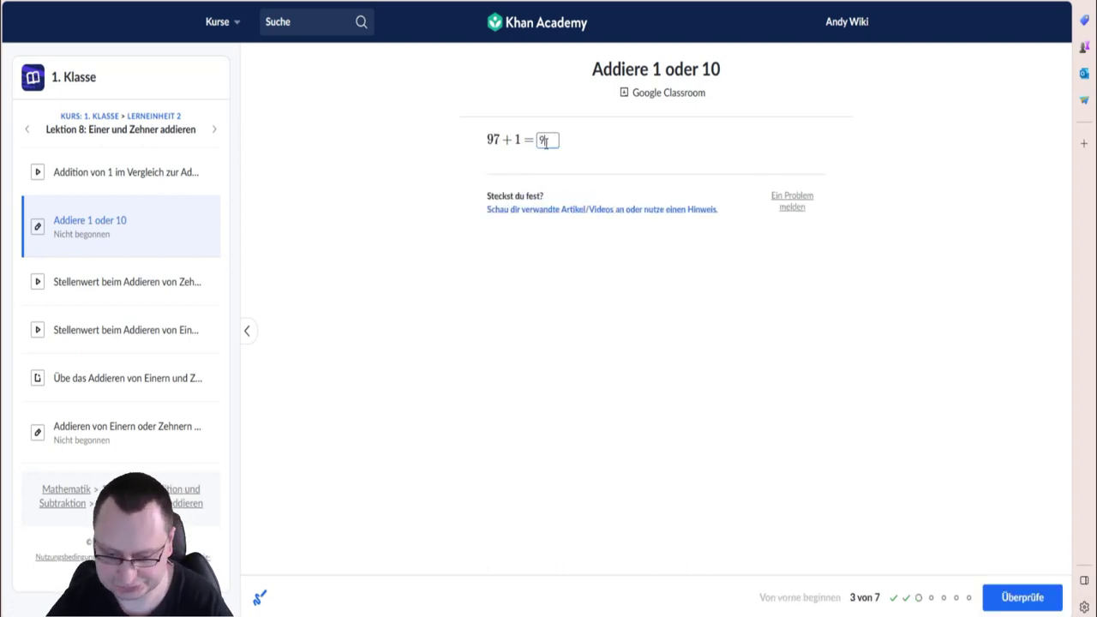
{"action": "left_click", "coordinate": [1019, 597]}
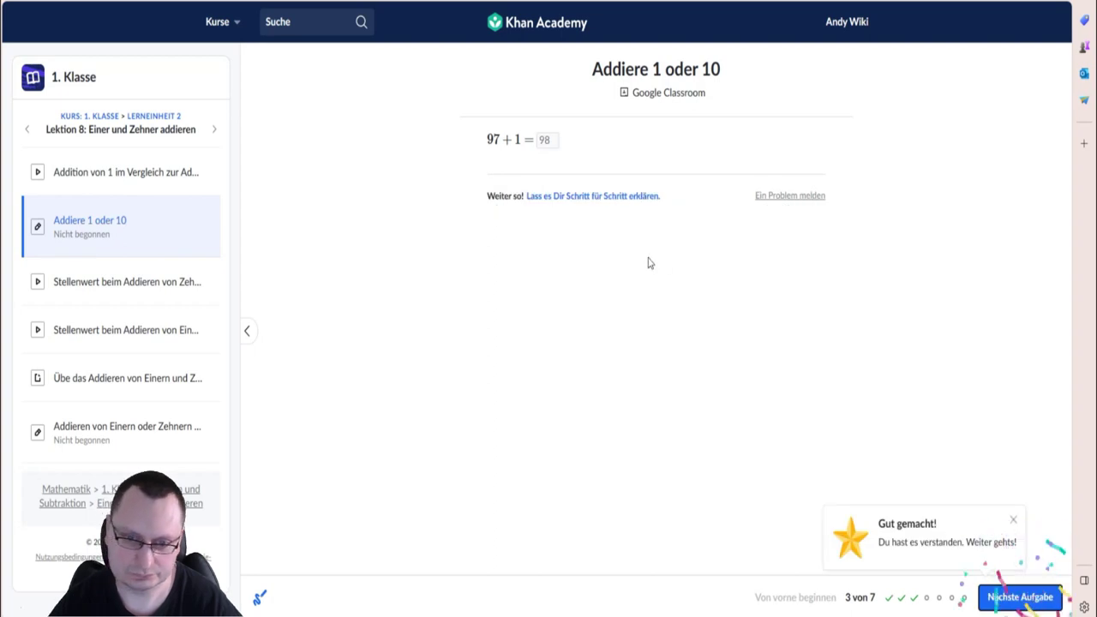
{"action": "left_click", "coordinate": [1019, 597]}
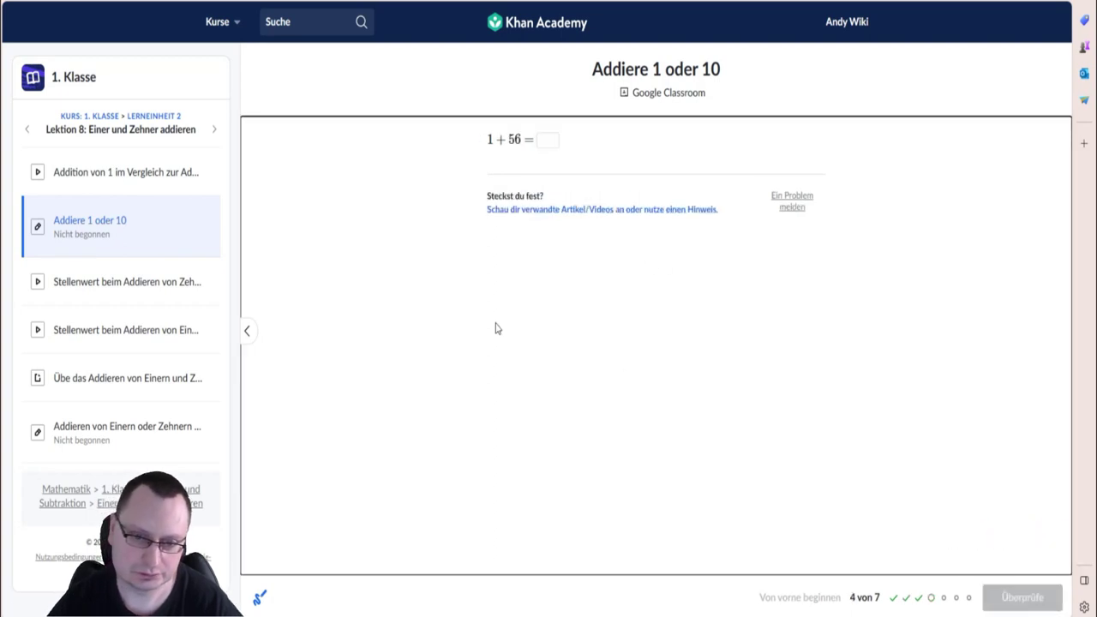
Answer 1 + 56 with 57, check it and continue to the fifth question.
{"action": "left_click", "coordinate": [548, 139]}
{"action": "type", "text": "57"}
{"action": "key", "text": "Return"}
{"action": "key", "text": "Return"}
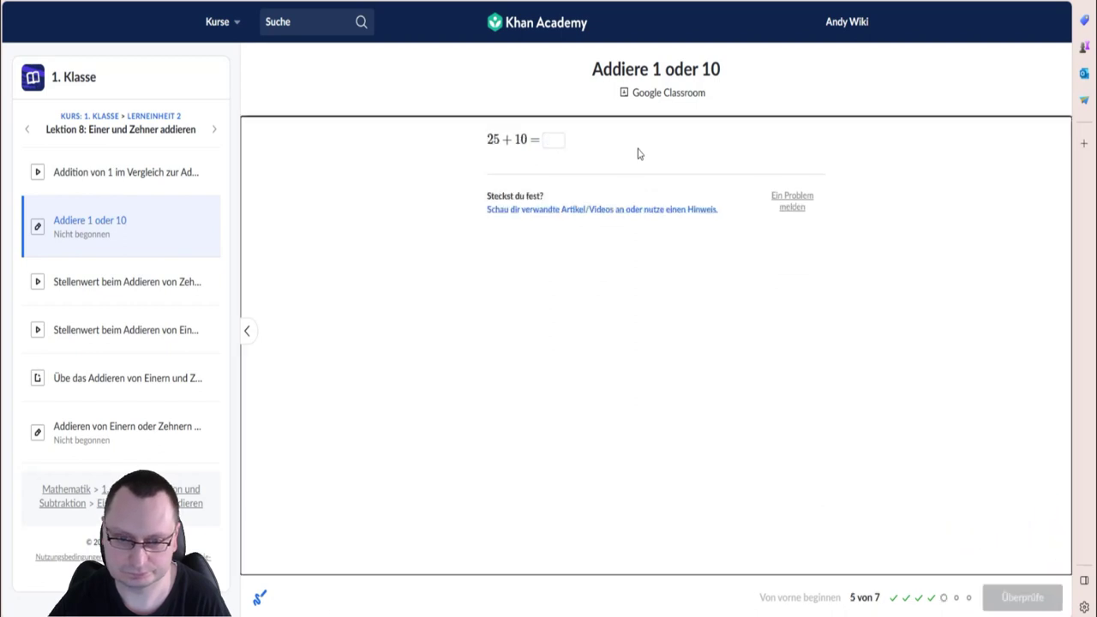
Answer 25 + 10 with 35, check it and continue to the sixth question.
{"action": "left_click", "coordinate": [557, 140]}
{"action": "type", "text": "3"}
{"action": "type", "text": "5"}
{"action": "key", "text": "Return"}
{"action": "key", "text": "Return"}
Answer 10 + 41, check it and continue to the seventh question.
{"action": "type", "text": "5"}
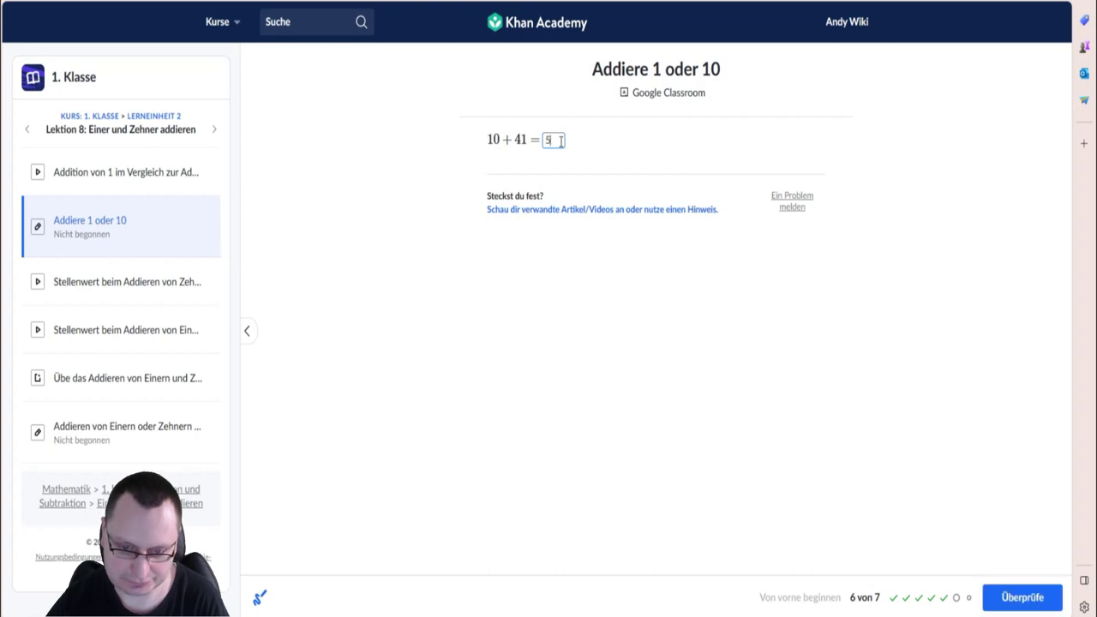
{"action": "key", "text": "Return"}
{"action": "key", "text": "Return"}
Answer the seventh question with 45 and finish the exercise, continuing to the video on place value when adding tens.
{"action": "left_click", "coordinate": [550, 141]}
{"action": "type", "text": "45"}
{"action": "key", "text": "Return"}
{"action": "key", "text": "Return"}
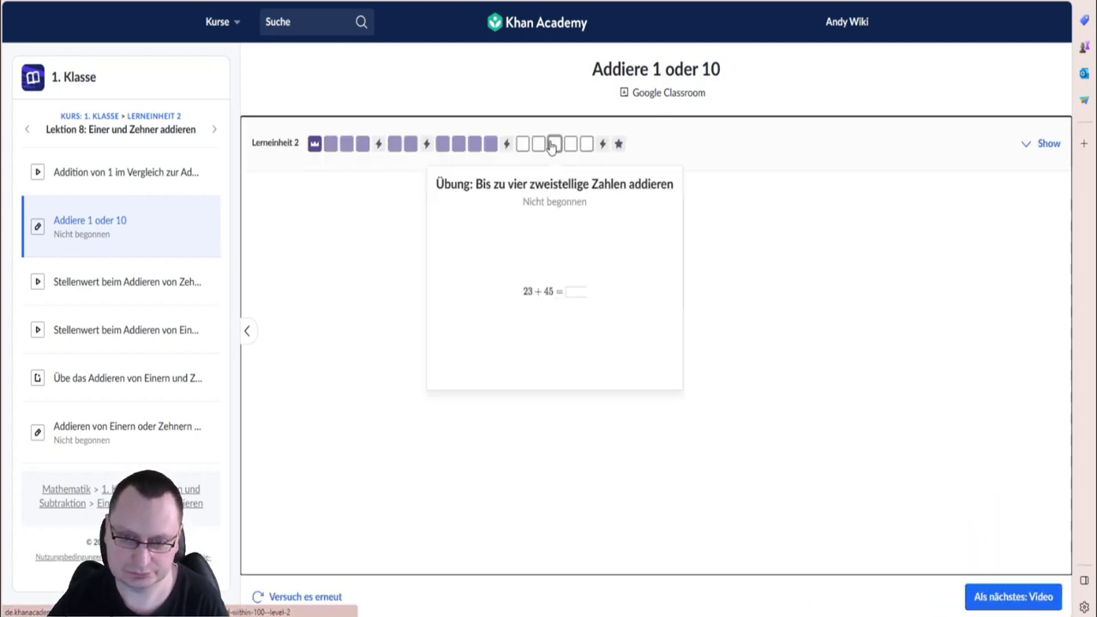
{"action": "key", "text": "Return"}
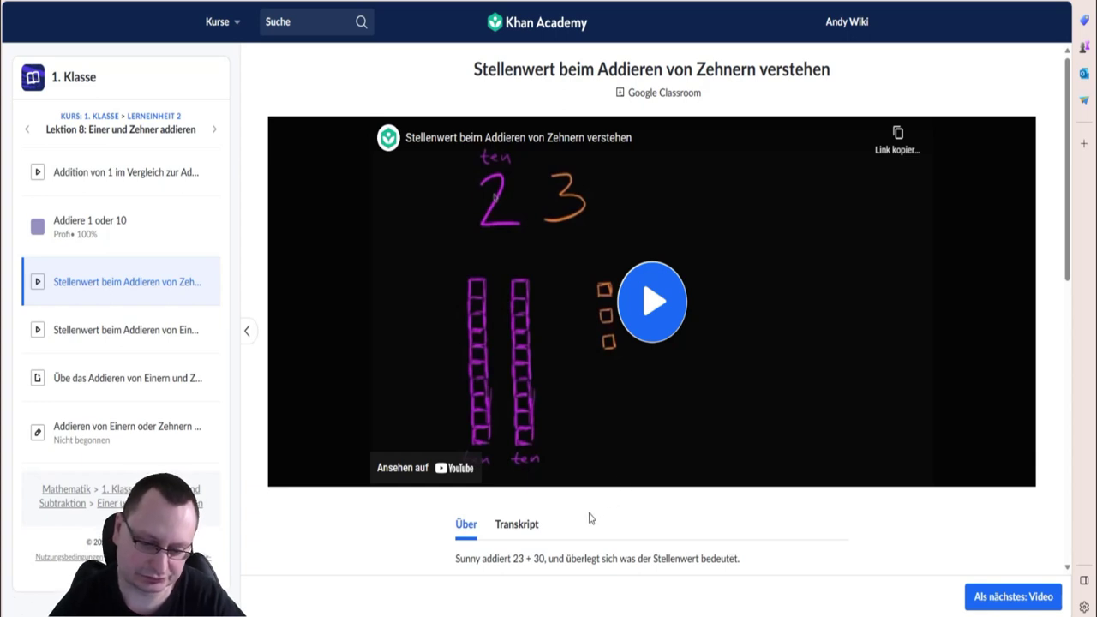
Read through the transcript and the description of the video Stellenwert beim Addieren von Zehnern verstehen.
{"action": "left_click", "coordinate": [519, 524]}
{"action": "scroll", "coordinate": [599, 514], "scroll_direction": "down", "scroll_amount": 2}
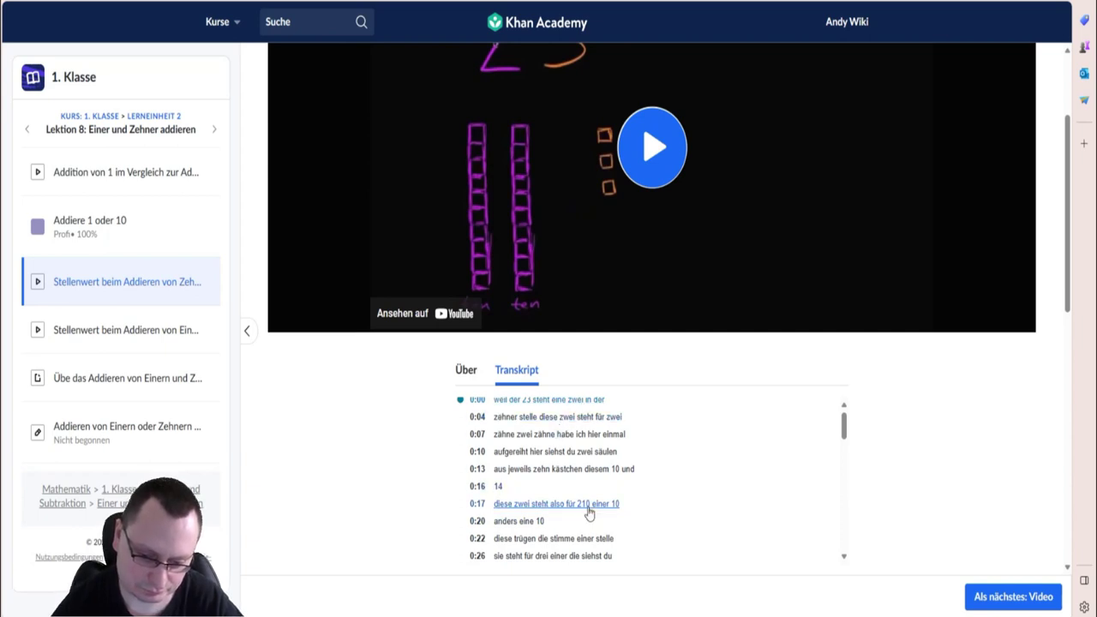
{"action": "scroll", "coordinate": [549, 426], "scroll_direction": "down", "scroll_amount": 2}
{"action": "scroll", "coordinate": [549, 426], "scroll_direction": "down", "scroll_amount": 1}
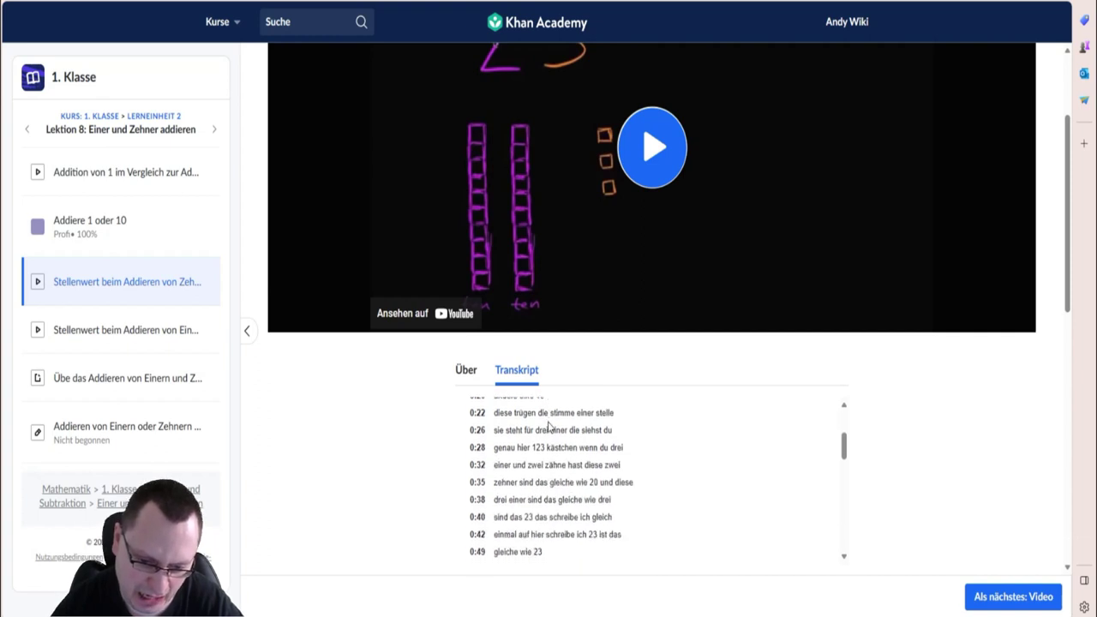
{"action": "scroll", "coordinate": [549, 426], "scroll_direction": "down", "scroll_amount": 1}
{"action": "scroll", "coordinate": [546, 444], "scroll_direction": "down", "scroll_amount": 3}
{"action": "scroll", "coordinate": [546, 444], "scroll_direction": "down", "scroll_amount": 3}
{"action": "left_click", "coordinate": [466, 371]}
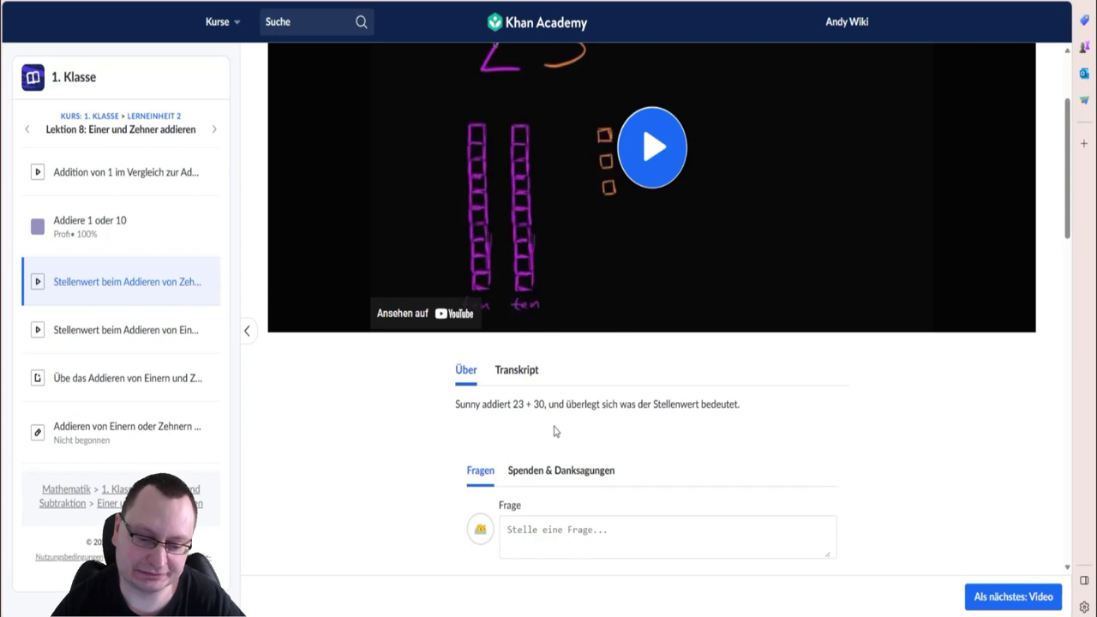
{"action": "scroll", "coordinate": [551, 428], "scroll_direction": "up", "scroll_amount": 2}
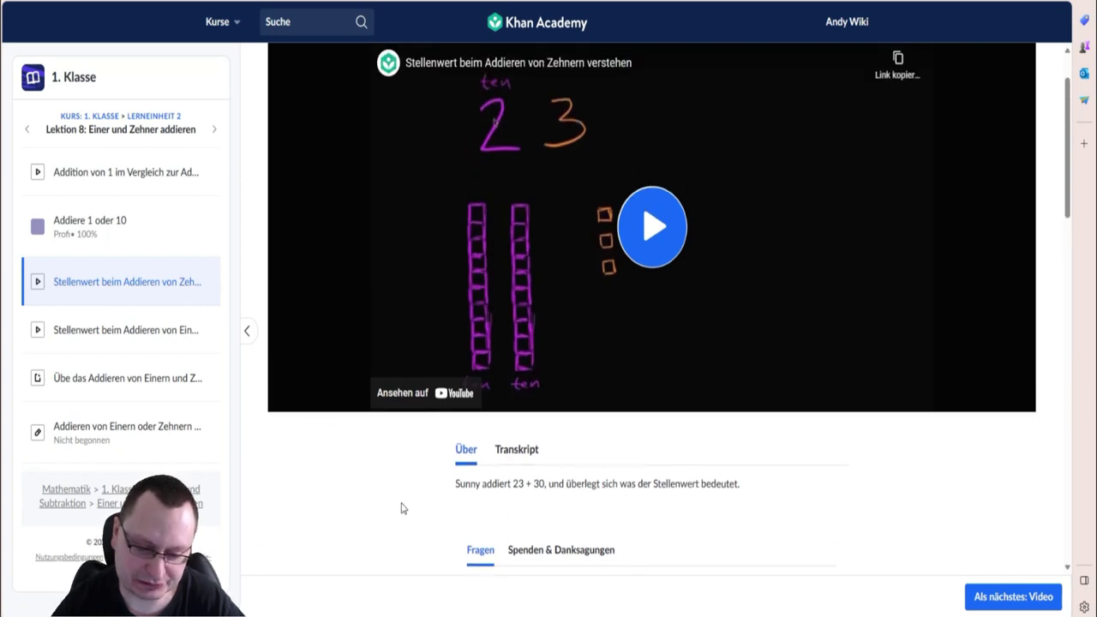
{"action": "scroll", "coordinate": [429, 497], "scroll_direction": "down", "scroll_amount": 4}
{"action": "scroll", "coordinate": [466, 482], "scroll_direction": "up", "scroll_amount": 6}
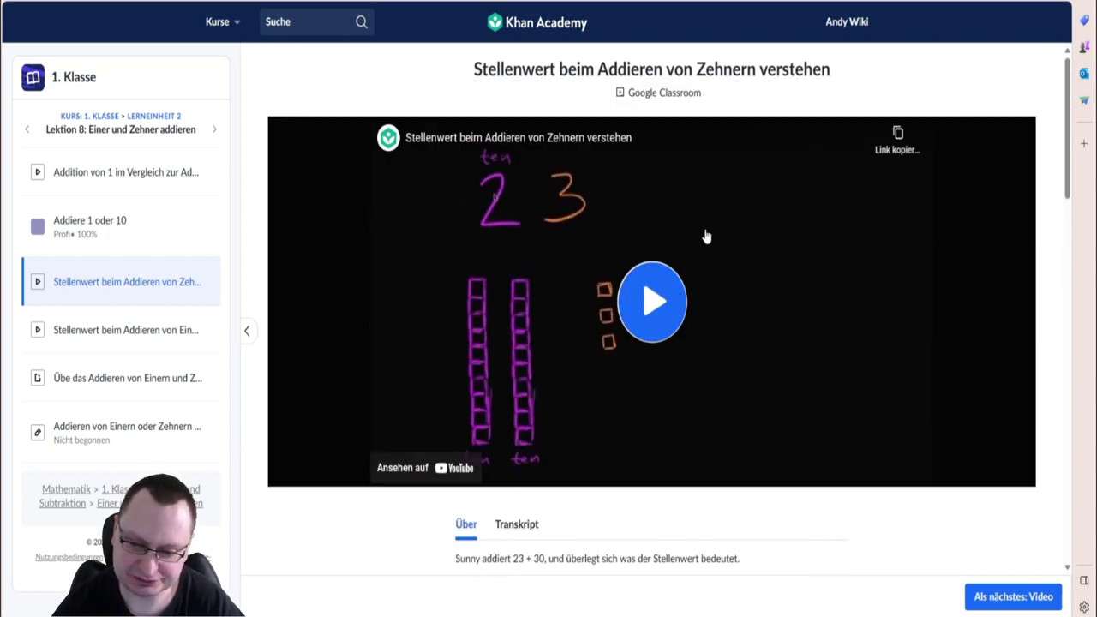
Play part of the tens video, skipping ahead, and advance past the ones video to the article Übe das Addieren von Einern und Zehnern.
{"action": "left_click", "coordinate": [635, 313]}
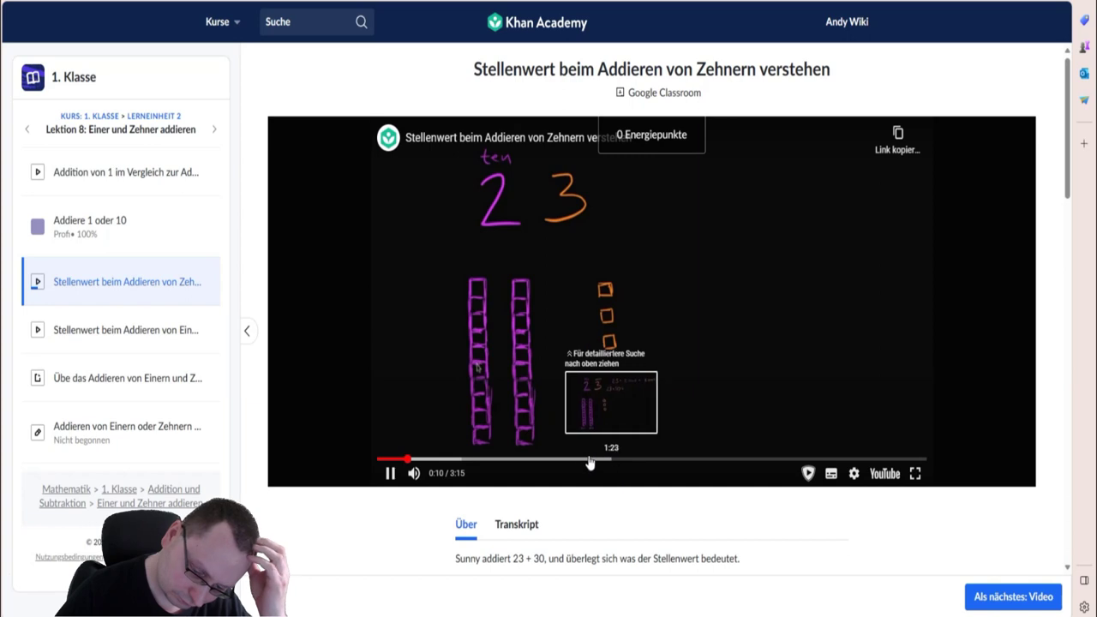
{"action": "left_click", "coordinate": [483, 458]}
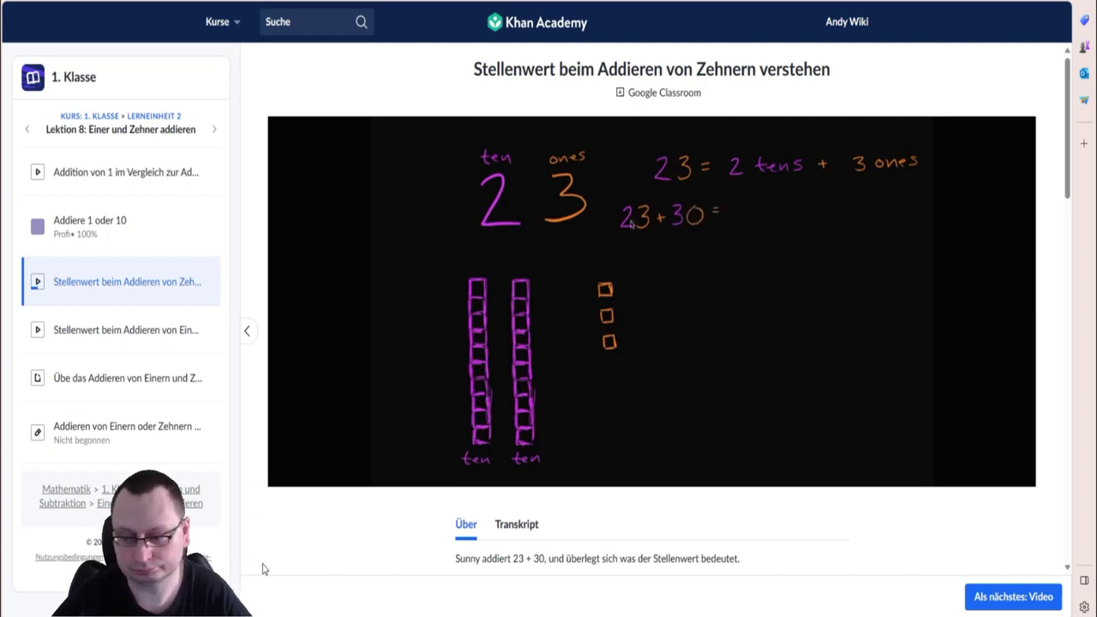
{"action": "left_click", "coordinate": [978, 604]}
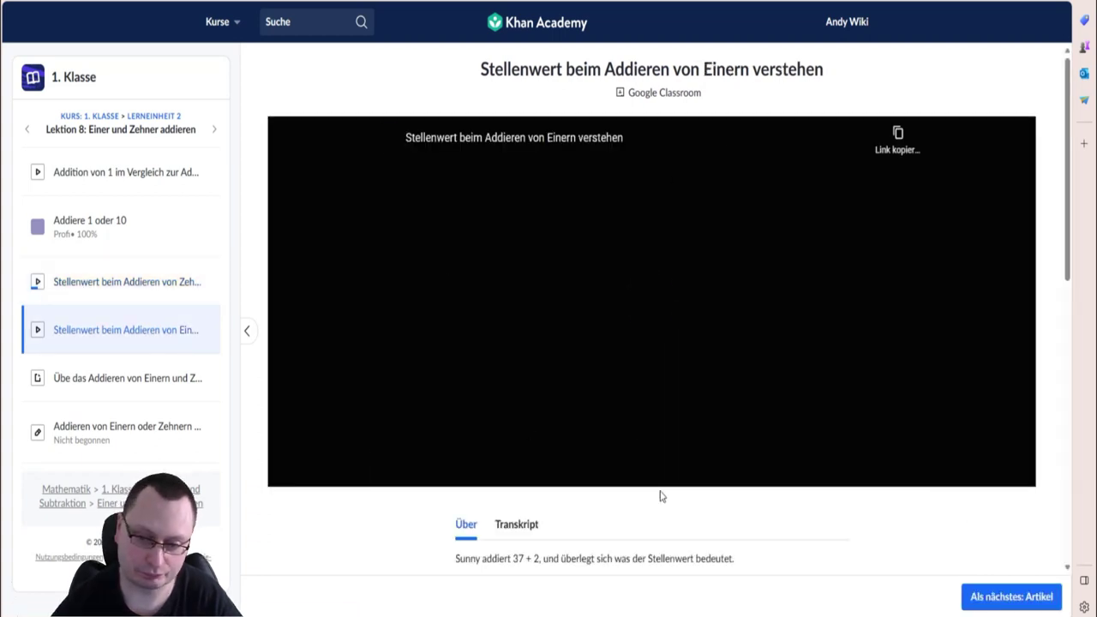
{"action": "left_click", "coordinate": [994, 599]}
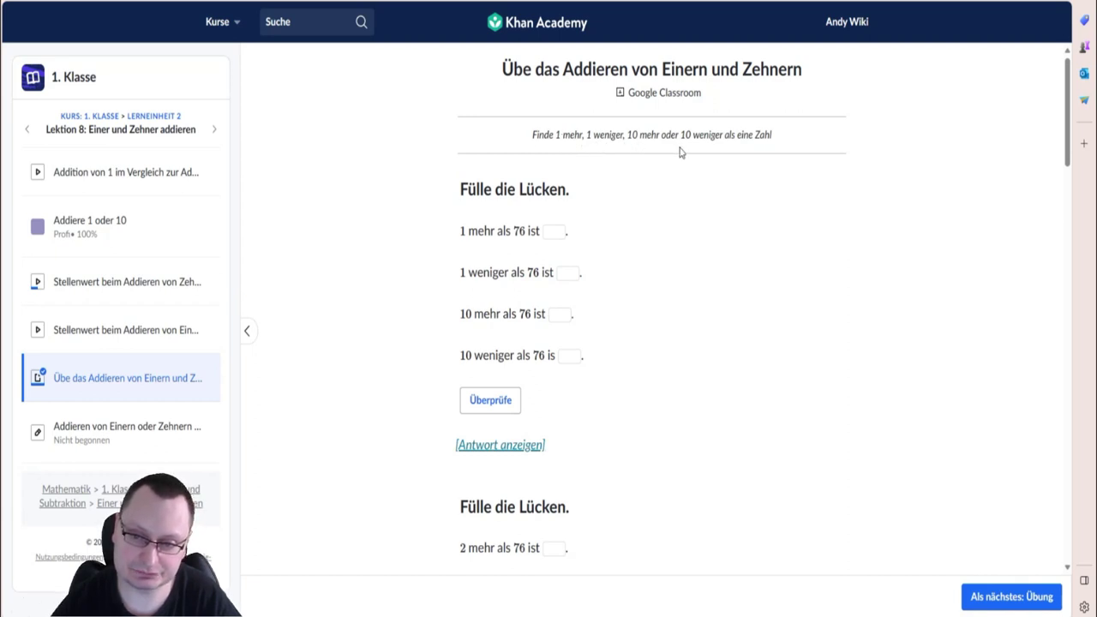
Fill the first set of gaps for 1 and 10 more or less than 76 with 77, 75, 86 and 66, and check it.
{"action": "left_click", "coordinate": [553, 231]}
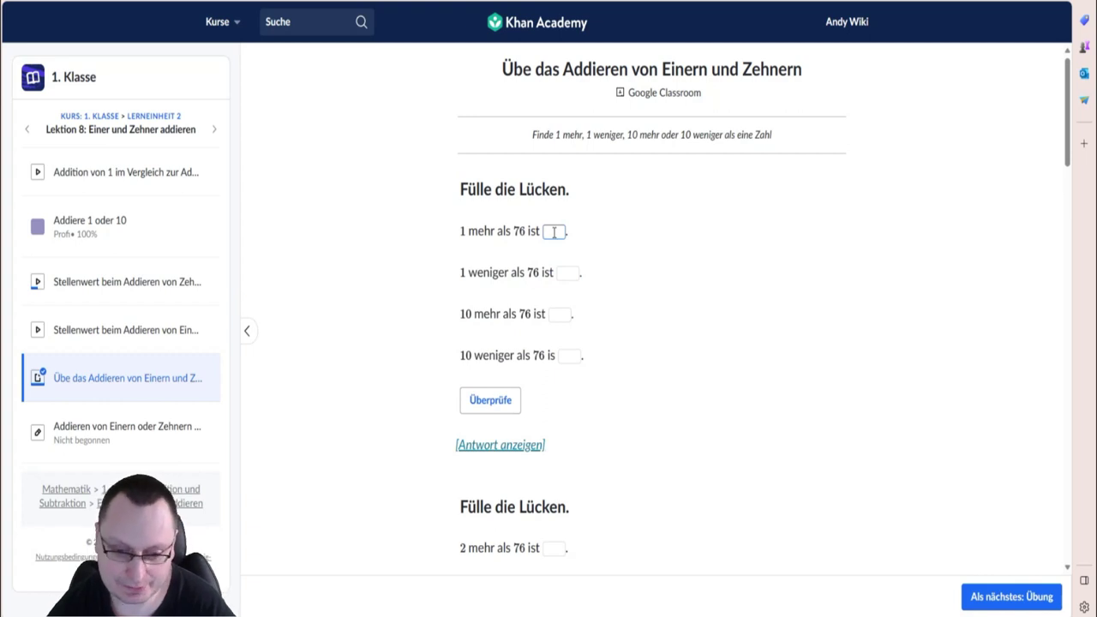
{"action": "type", "text": "77"}
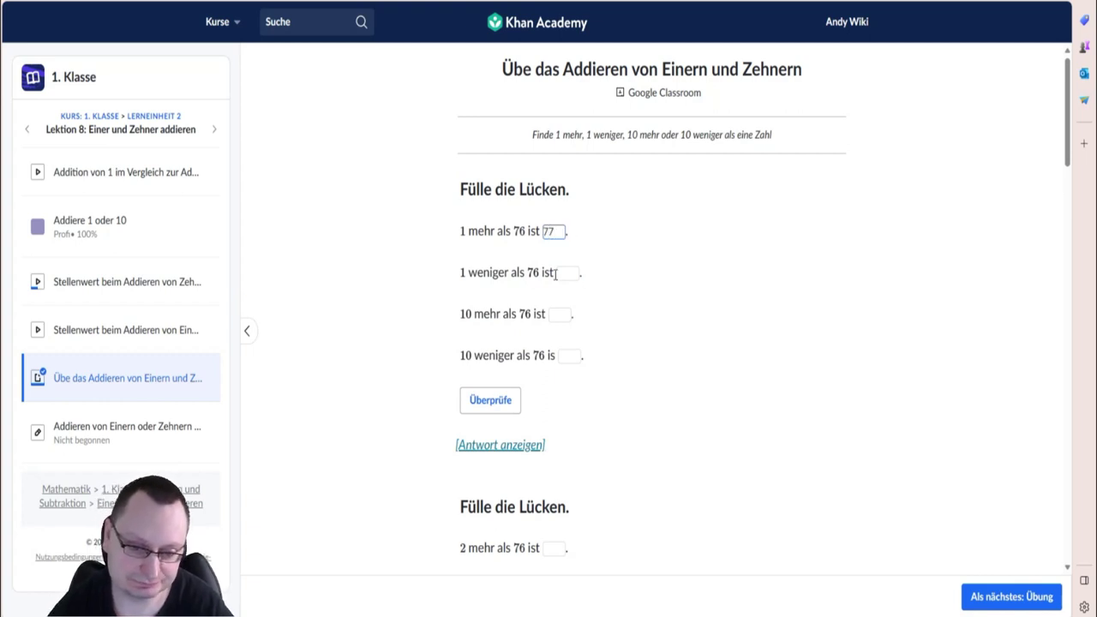
{"action": "left_click", "coordinate": [562, 272]}
{"action": "type", "text": "75"}
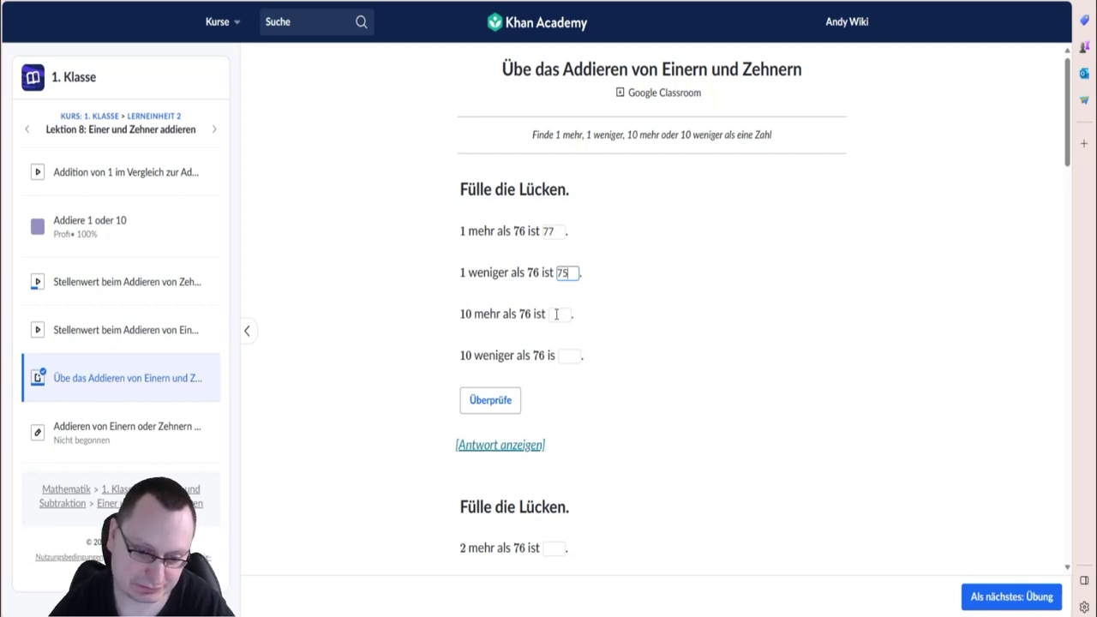
{"action": "left_click", "coordinate": [558, 311]}
{"action": "type", "text": "86"}
{"action": "left_click", "coordinate": [565, 356]}
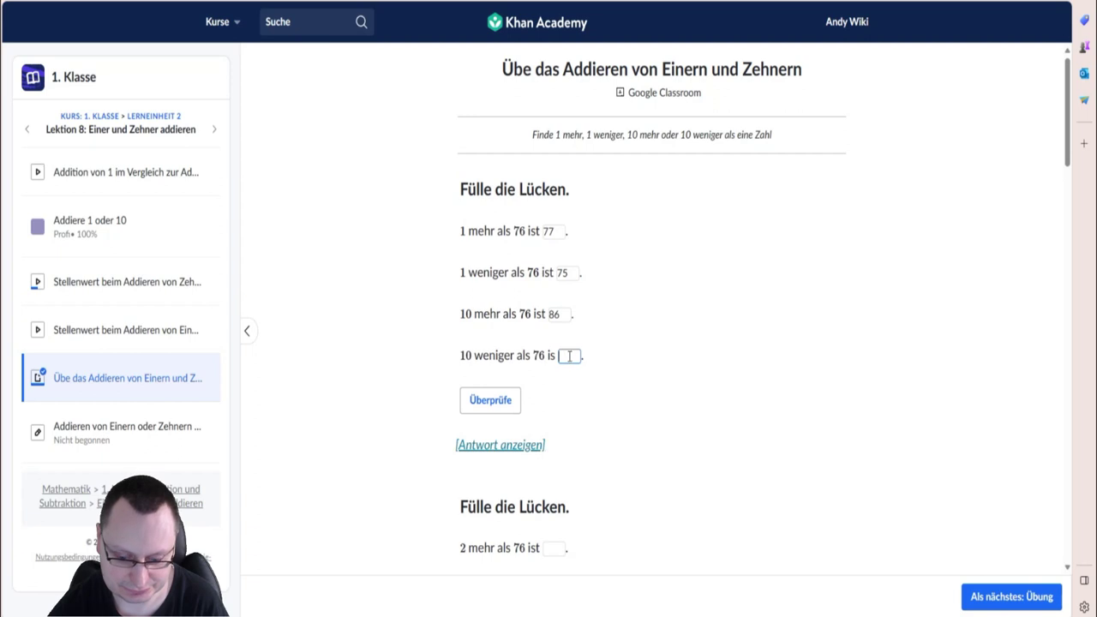
{"action": "type", "text": "66"}
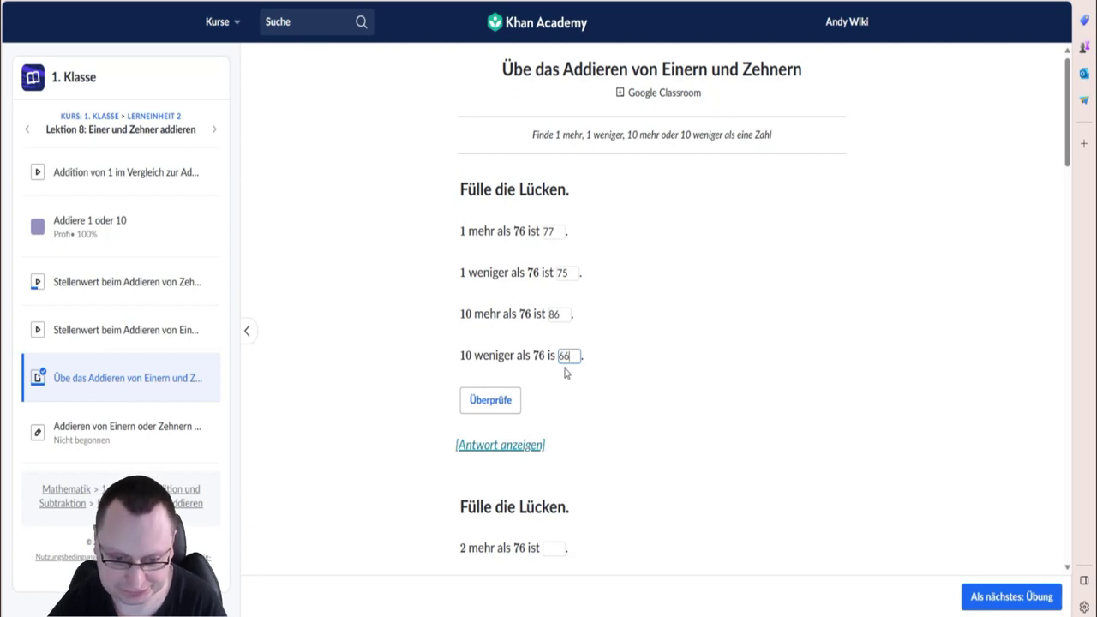
{"action": "left_click", "coordinate": [494, 405]}
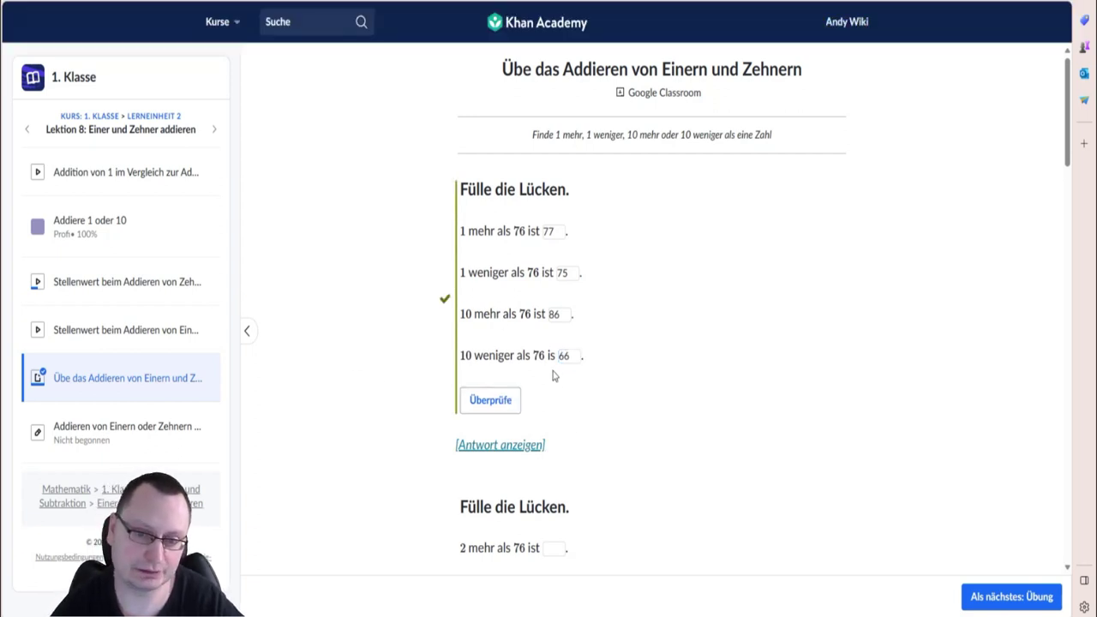
Fill the second set of gaps for 2 and 20 more or less than 76 with 78, 74, 96 and 56, and check it.
{"action": "scroll", "coordinate": [583, 386], "scroll_direction": "down", "scroll_amount": 5}
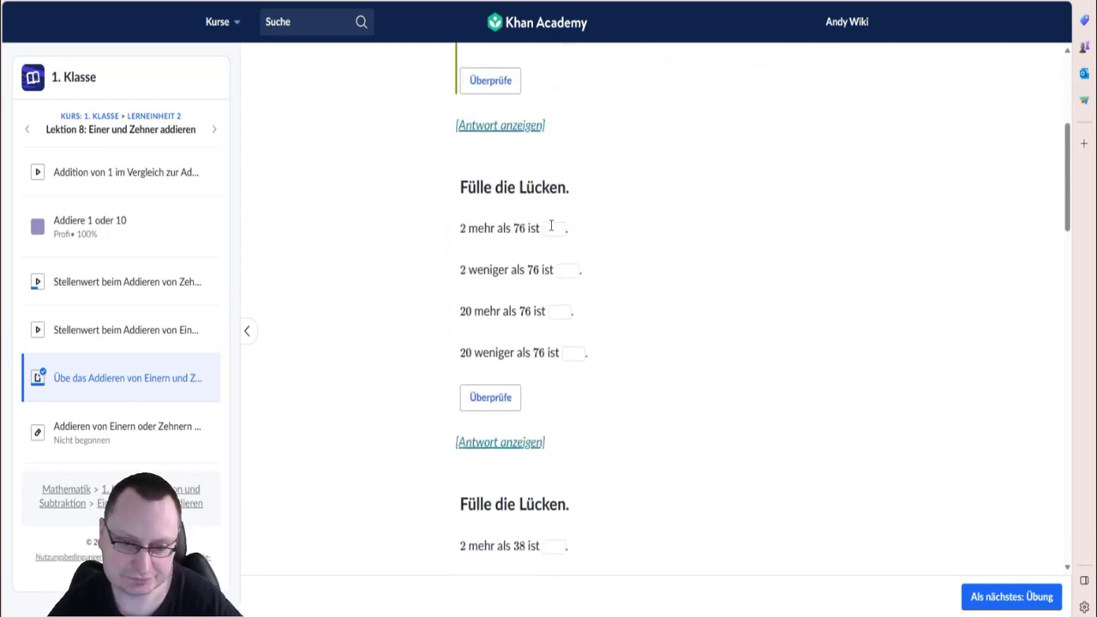
{"action": "left_click", "coordinate": [550, 227]}
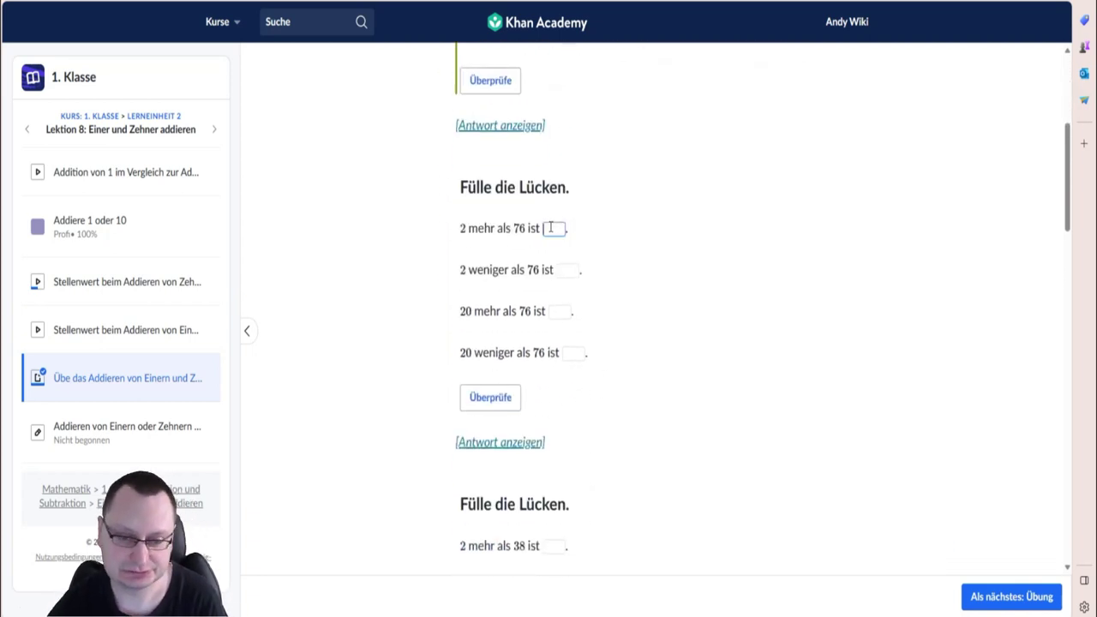
{"action": "type", "text": "78"}
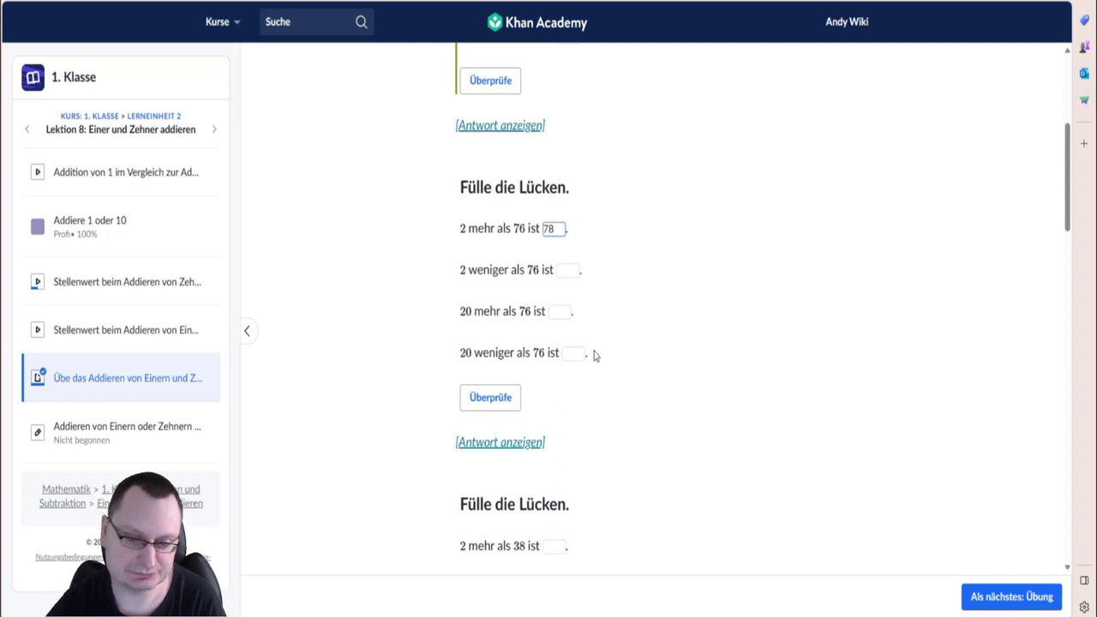
{"action": "left_click", "coordinate": [570, 270]}
{"action": "type", "text": "74"}
{"action": "left_click", "coordinate": [562, 311]}
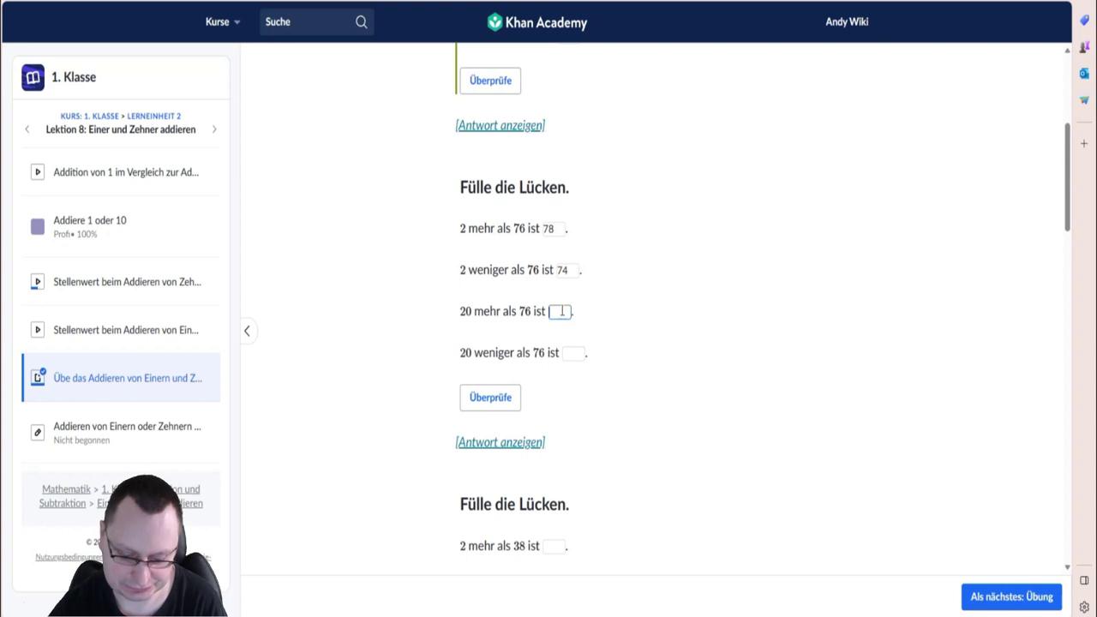
{"action": "type", "text": "96"}
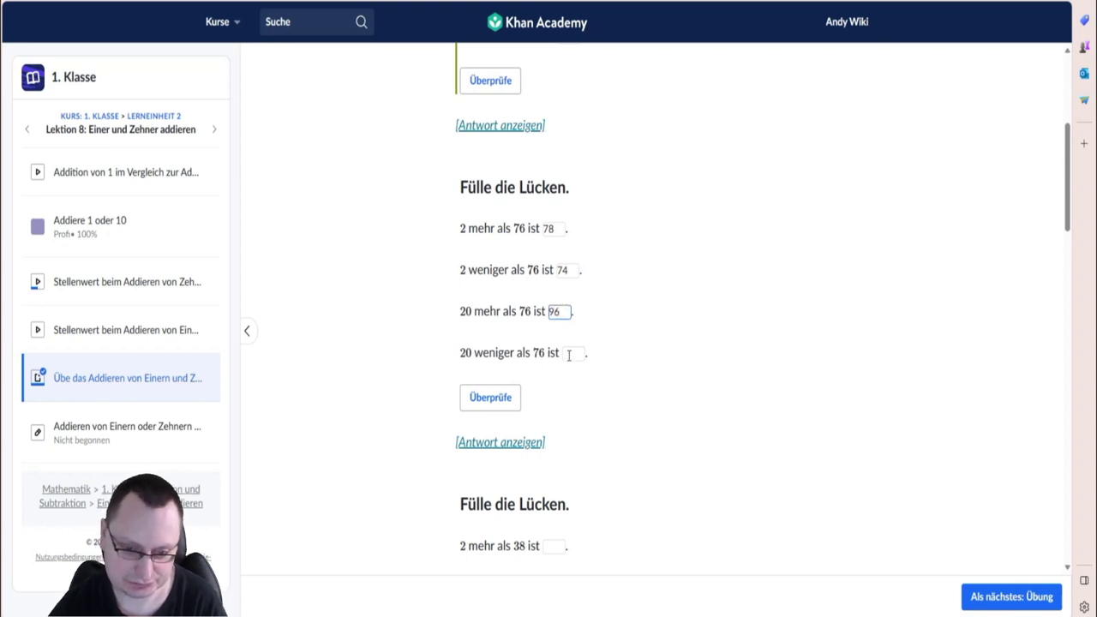
{"action": "left_click", "coordinate": [569, 354]}
{"action": "type", "text": "56"}
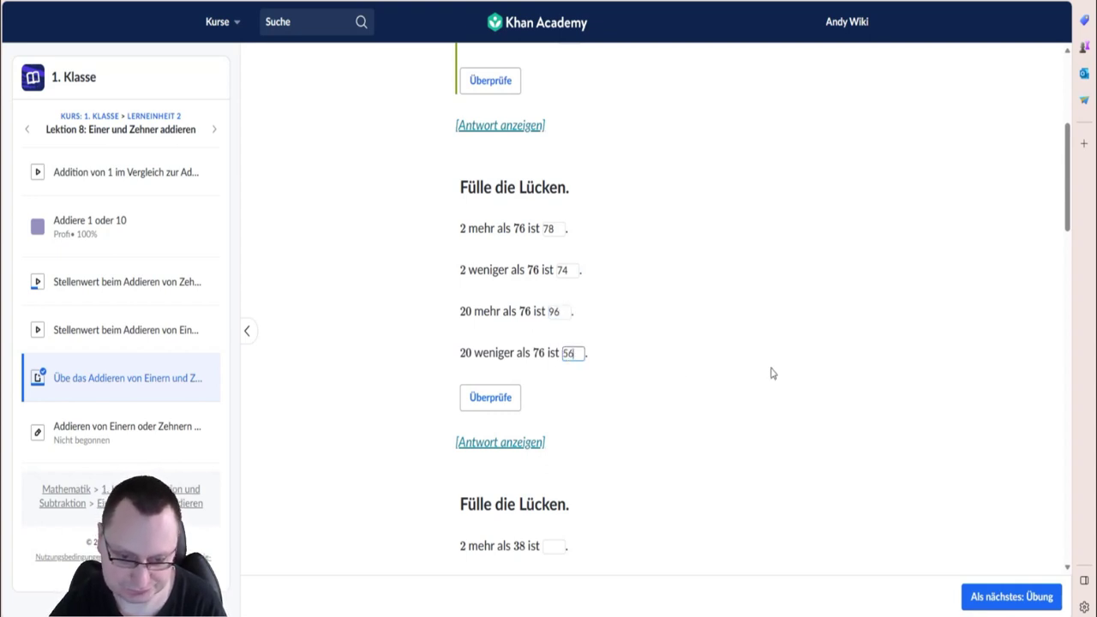
{"action": "left_click", "coordinate": [514, 397]}
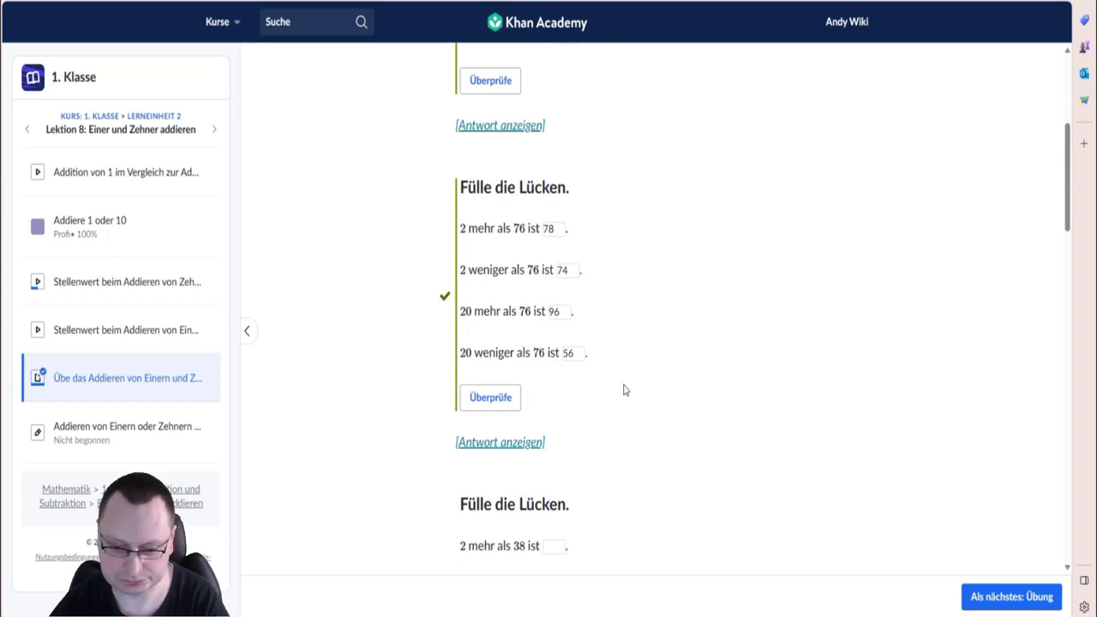
Fill the third set of gaps with 40 for 2 more than 38, 53 for 10 less than 63 and 100 for 20 more than 80, and check it.
{"action": "scroll", "coordinate": [619, 389], "scroll_direction": "down", "scroll_amount": 3}
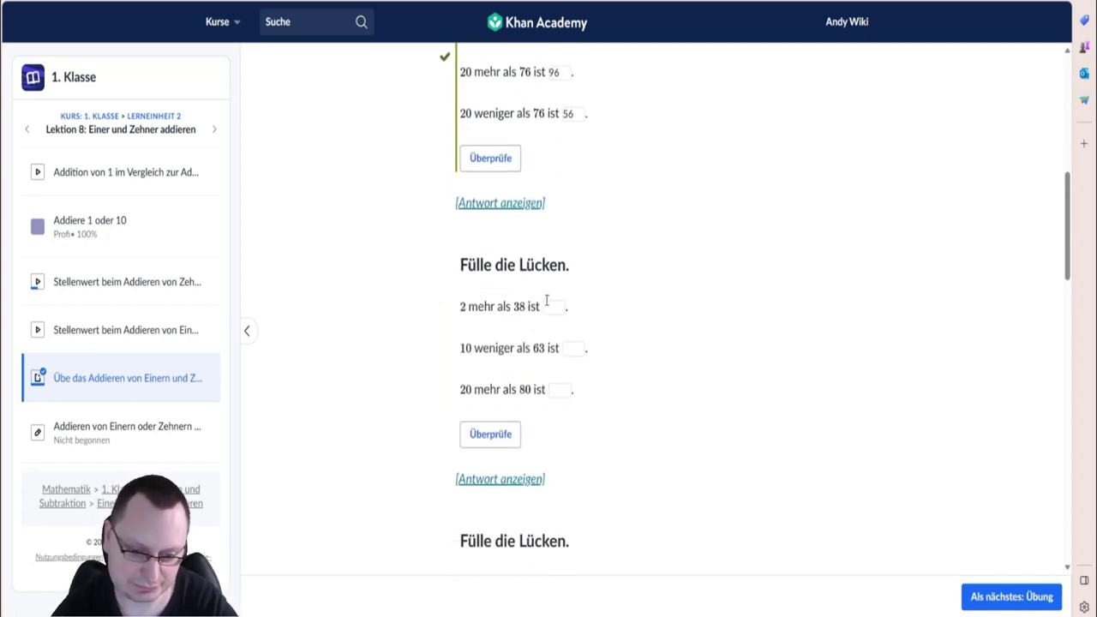
{"action": "left_click", "coordinate": [549, 305]}
{"action": "type", "text": "40"}
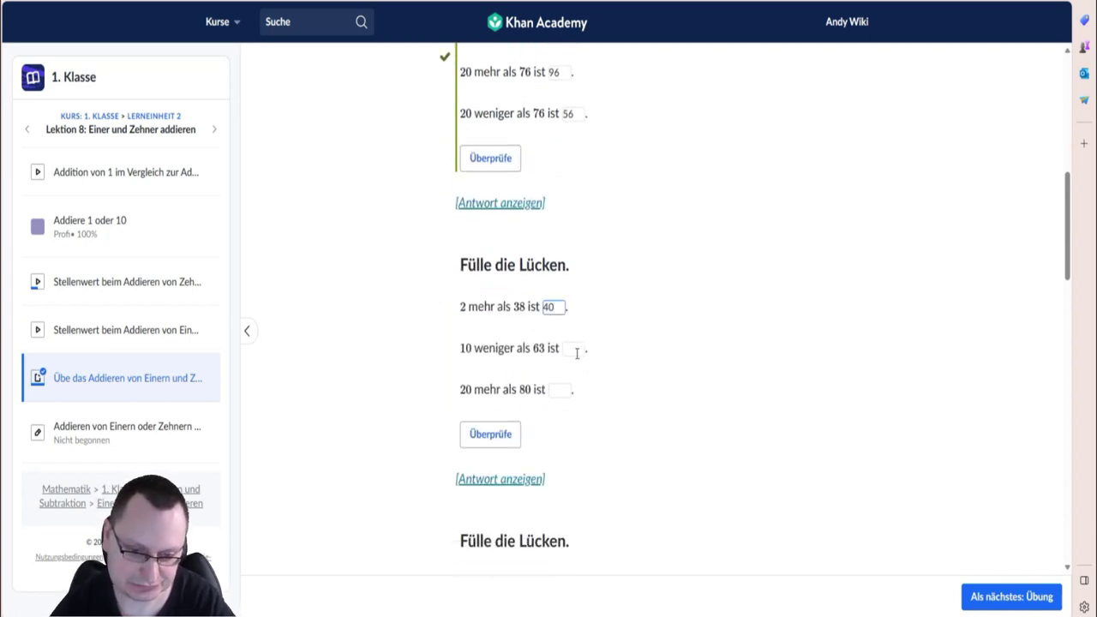
{"action": "left_click", "coordinate": [577, 348]}
{"action": "type", "text": "53"}
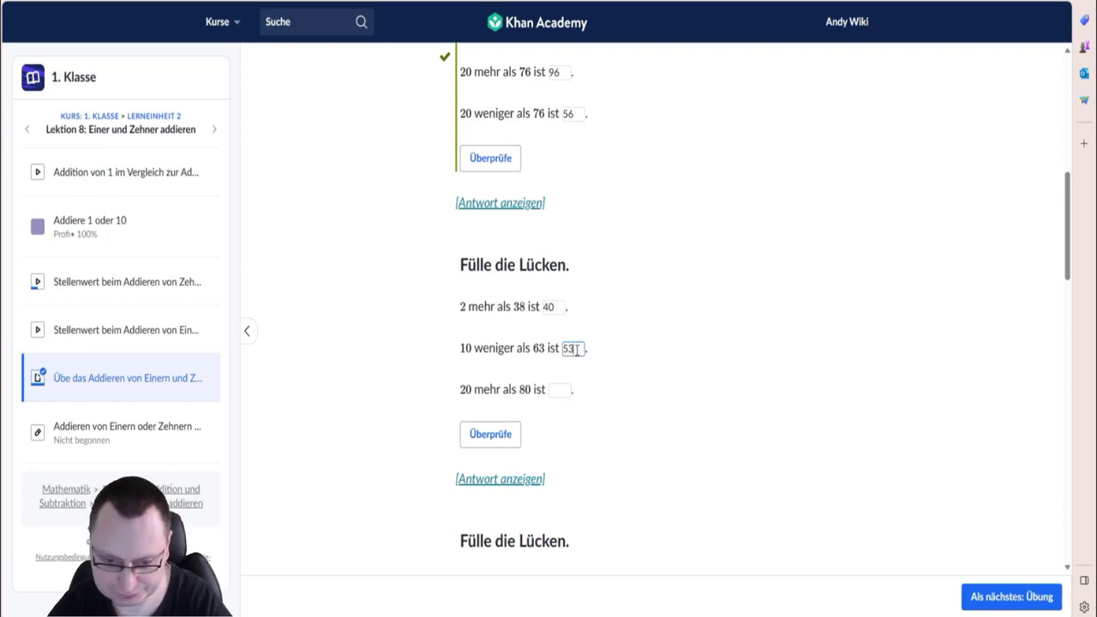
{"action": "left_click", "coordinate": [559, 389]}
{"action": "type", "text": "100"}
{"action": "left_click", "coordinate": [490, 434]}
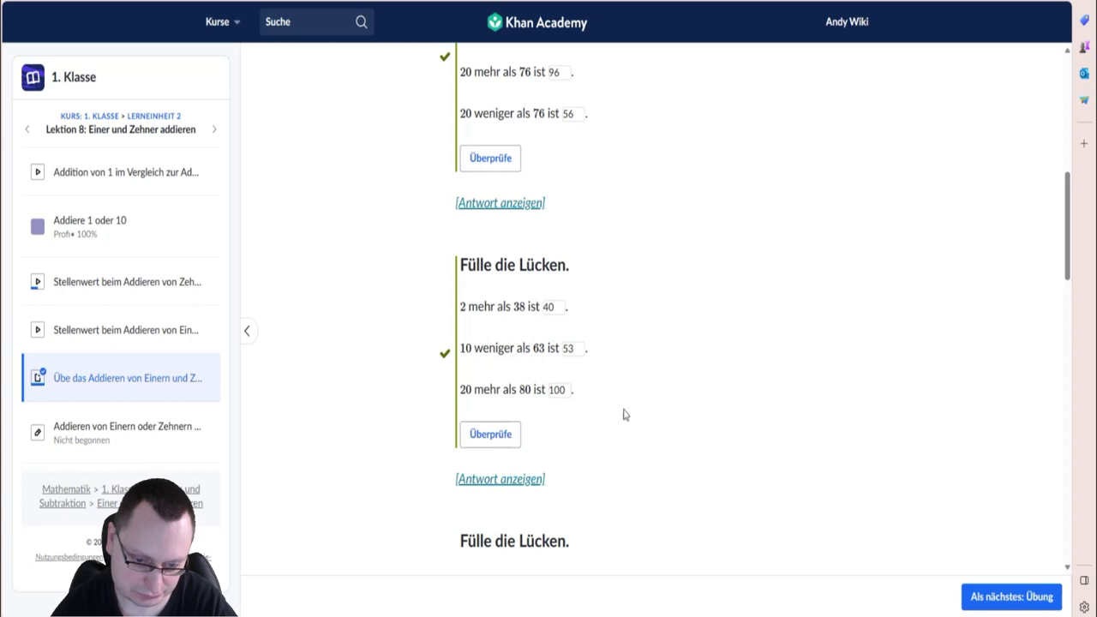
Fill the fourth set of gaps with 73 for 2 less than 75, 96 for 10 more than 86 and 74 for 20 less than 94.
{"action": "scroll", "coordinate": [622, 411], "scroll_direction": "down", "scroll_amount": 2}
{"action": "scroll", "coordinate": [625, 396], "scroll_direction": "down", "scroll_amount": 2}
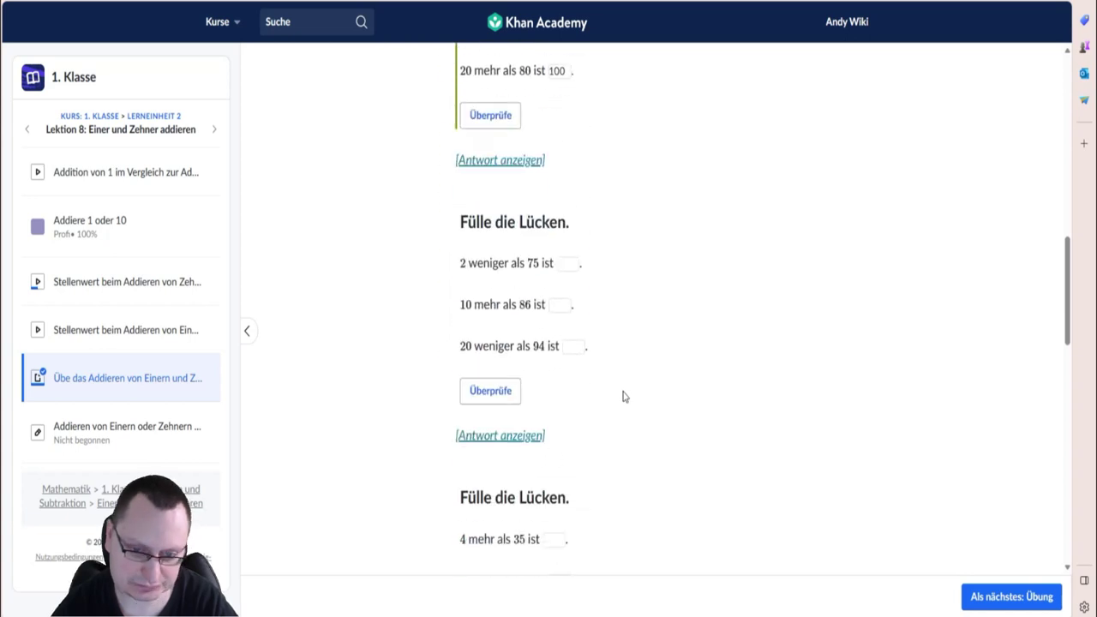
{"action": "left_click", "coordinate": [560, 263]}
{"action": "type", "text": "73"}
{"action": "left_click", "coordinate": [555, 305]}
{"action": "type", "text": "96"}
{"action": "left_click", "coordinate": [574, 347]}
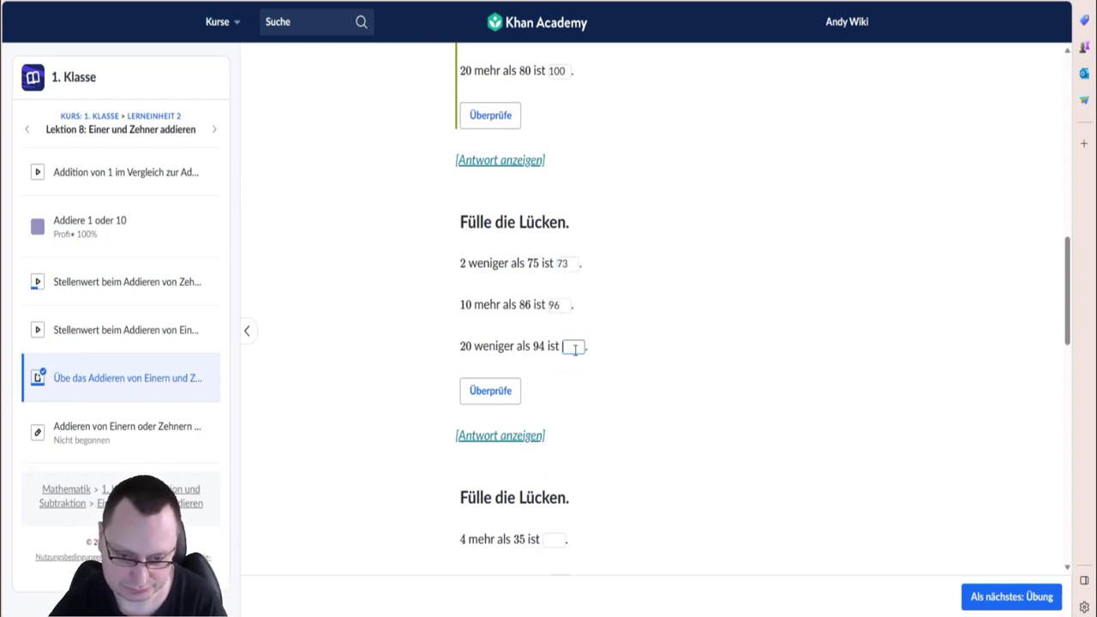
{"action": "type", "text": "74"}
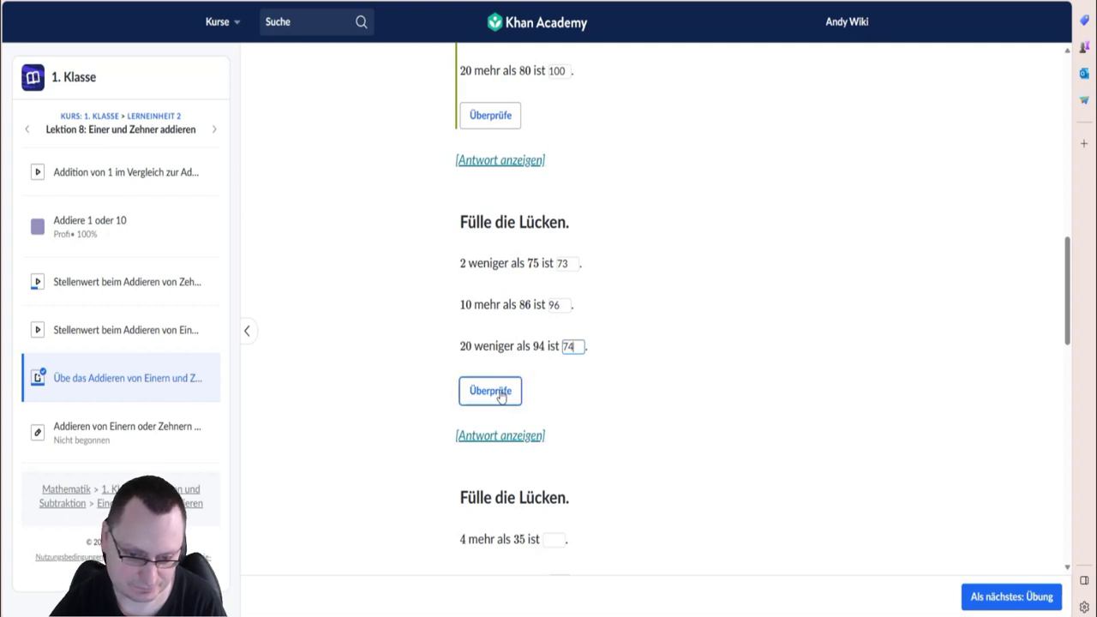
Fill the fifth set of gaps with 39 for 4 more than 35 and 75 for 40 more than 35.
{"action": "scroll", "coordinate": [409, 391], "scroll_direction": "down", "scroll_amount": 2}
{"action": "scroll", "coordinate": [408, 391], "scroll_direction": "down", "scroll_amount": 1}
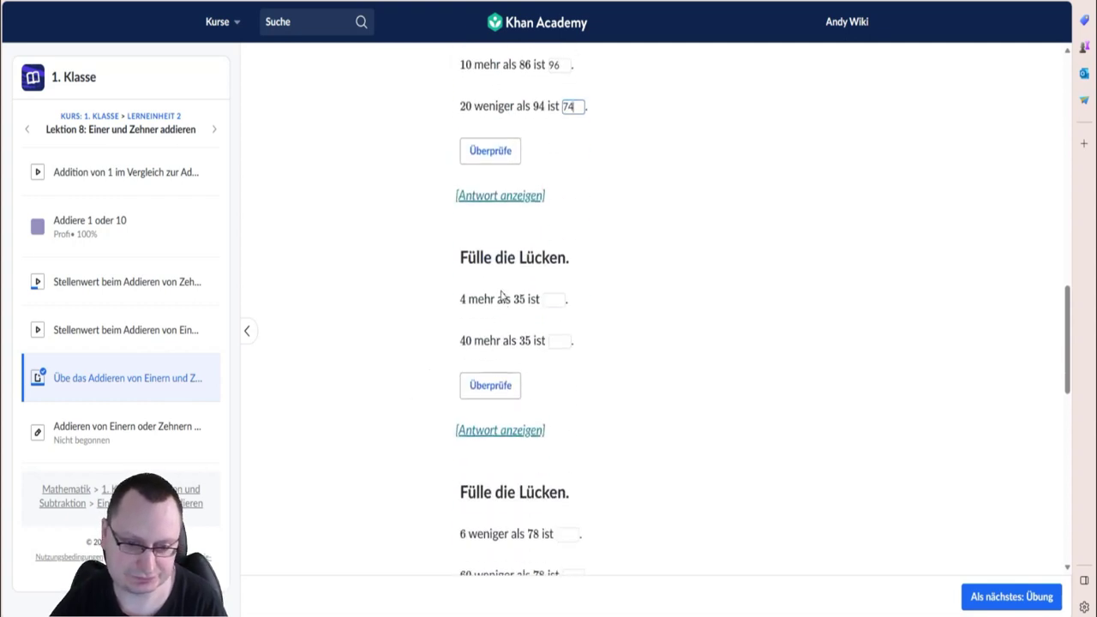
{"action": "left_click", "coordinate": [552, 299]}
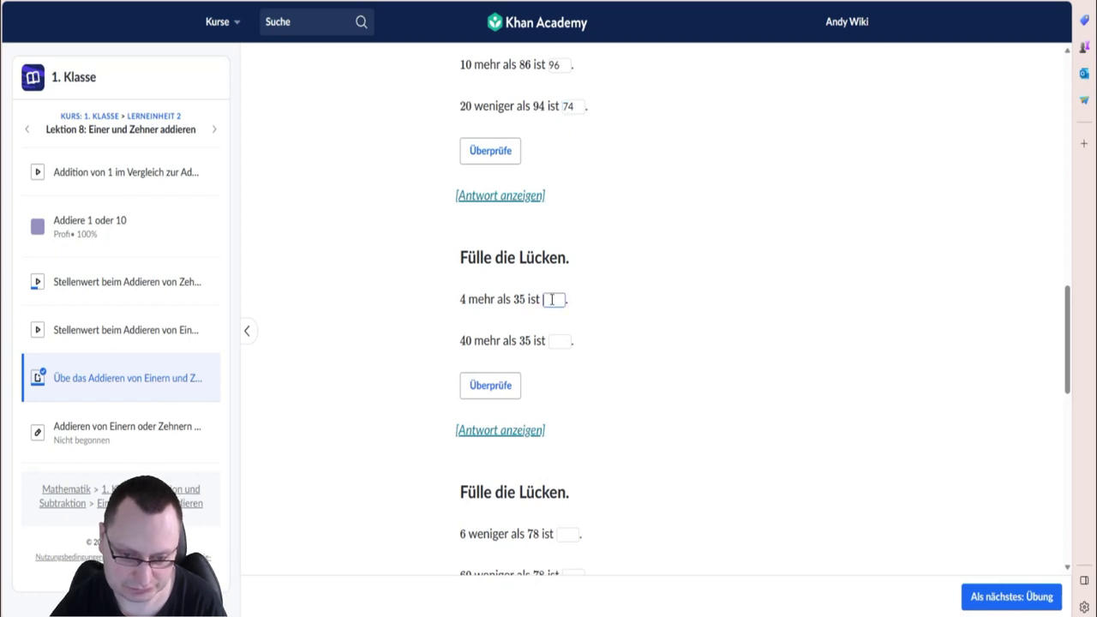
{"action": "type", "text": "39"}
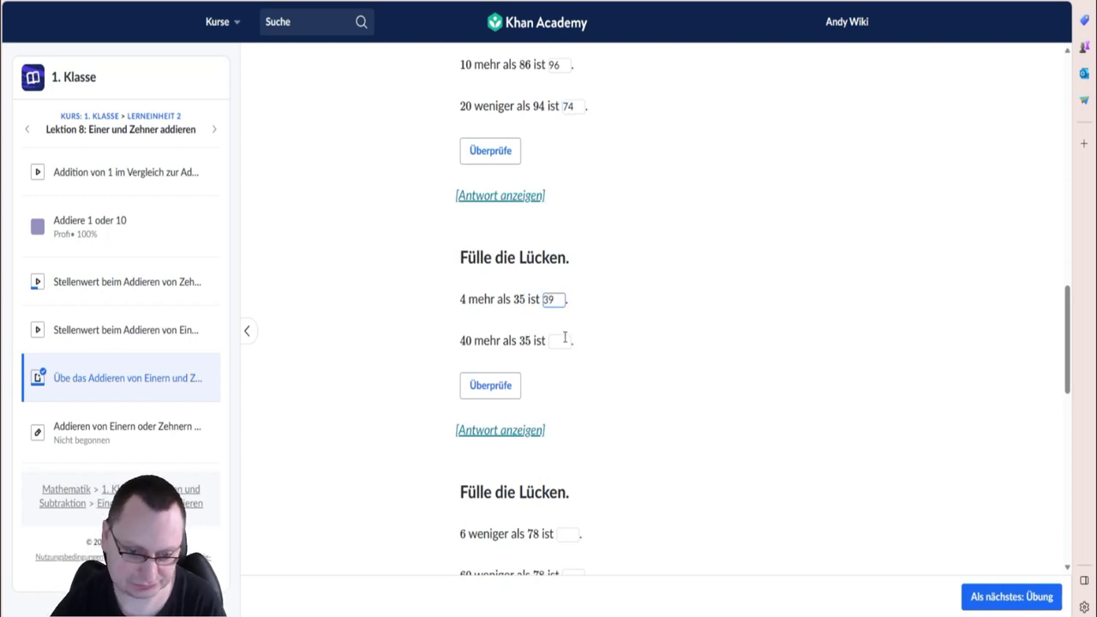
{"action": "left_click", "coordinate": [562, 341]}
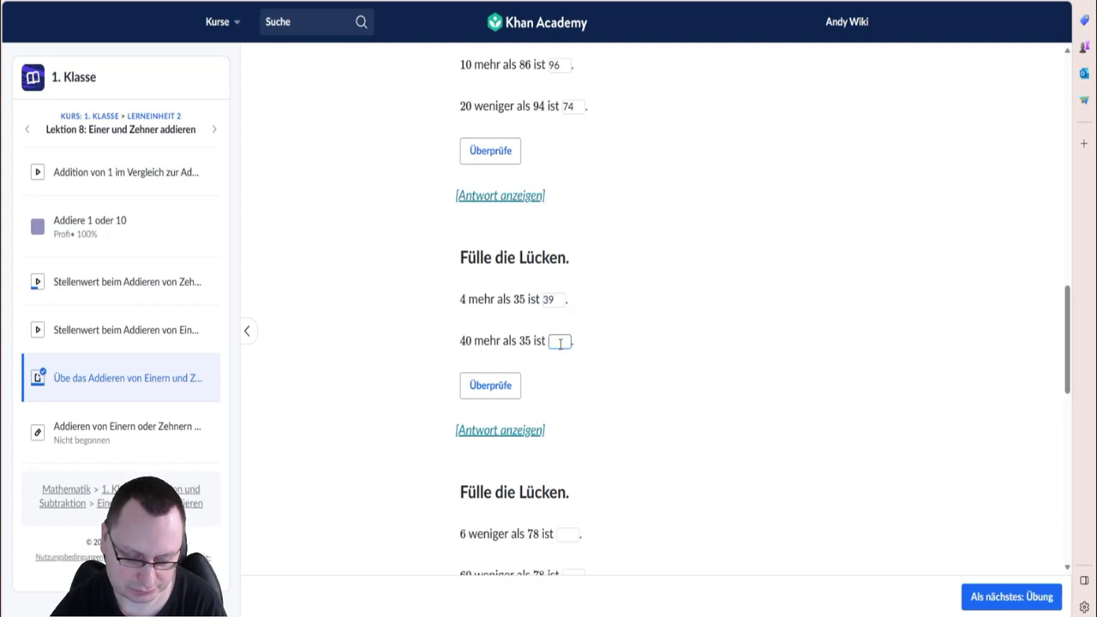
{"action": "type", "text": "75"}
Fill the sixth set of gaps with 72 for 6 less than 78 and 28 for 60 less than 78.
{"action": "scroll", "coordinate": [668, 381], "scroll_direction": "down", "scroll_amount": 2}
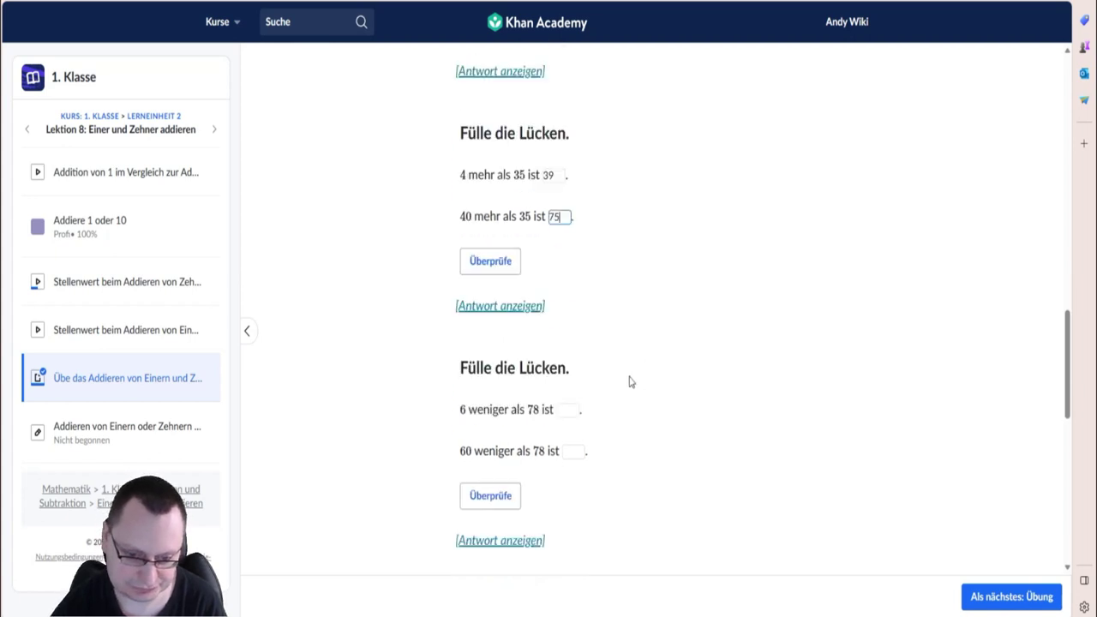
{"action": "left_click", "coordinate": [558, 373]}
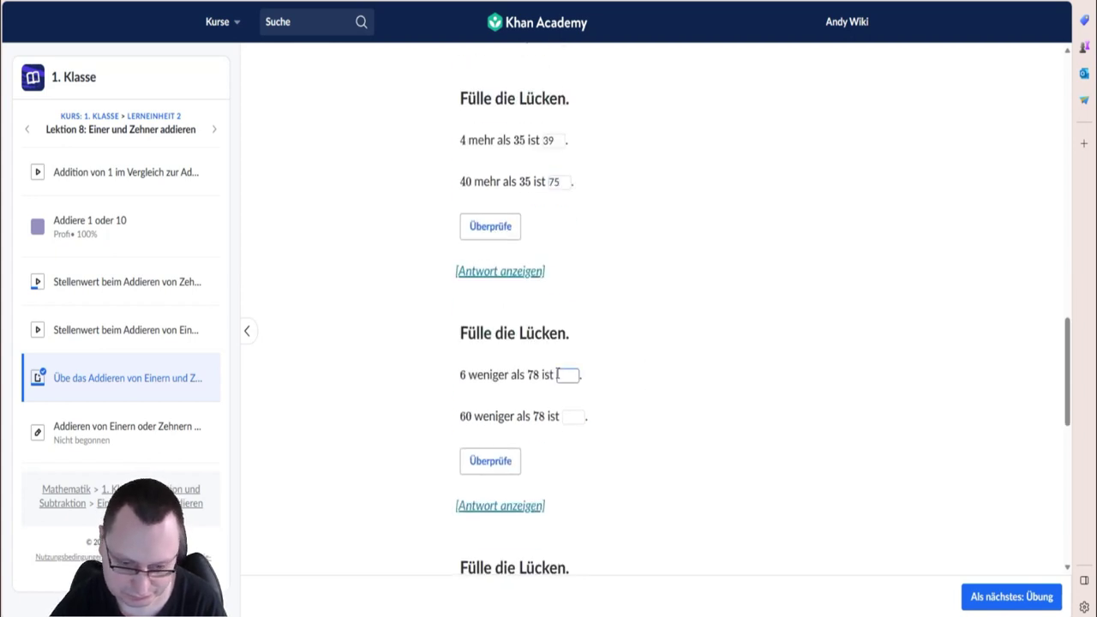
{"action": "type", "text": "72"}
{"action": "scroll", "coordinate": [615, 379], "scroll_direction": "down", "scroll_amount": 1}
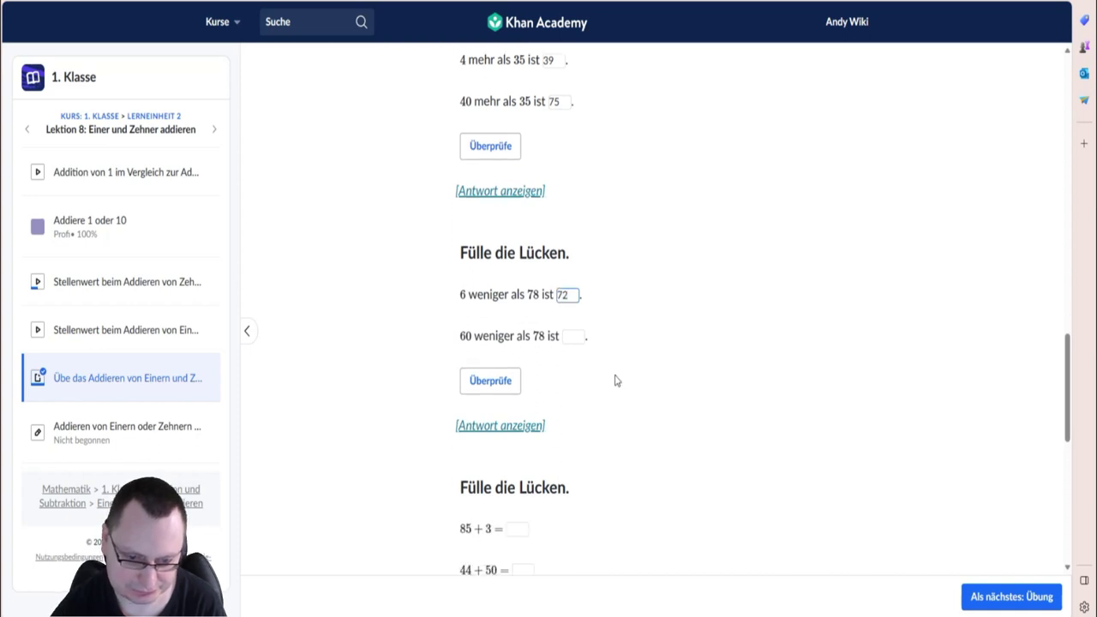
{"action": "left_click", "coordinate": [574, 336]}
{"action": "type", "text": "28"}
Fill the last set of gaps with 88 for 85 + 3, 94 for 44 + 50, 53 for 57 − 4 and 25 for 65 − 40.
{"action": "scroll", "coordinate": [623, 350], "scroll_direction": "down", "scroll_amount": 2}
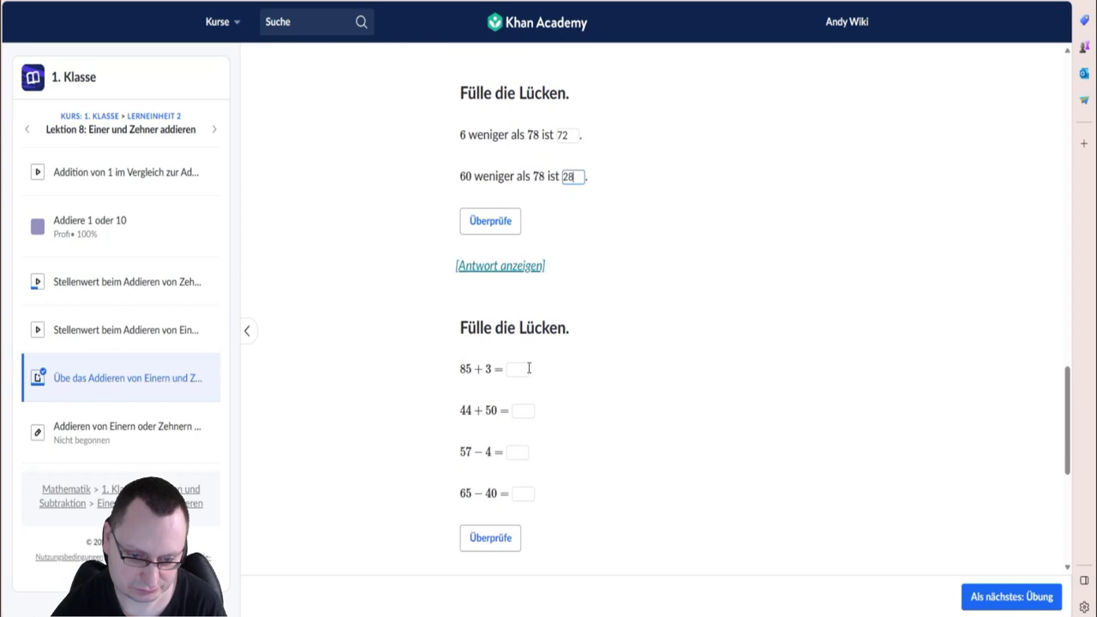
{"action": "scroll", "coordinate": [541, 365], "scroll_direction": "down", "scroll_amount": 1}
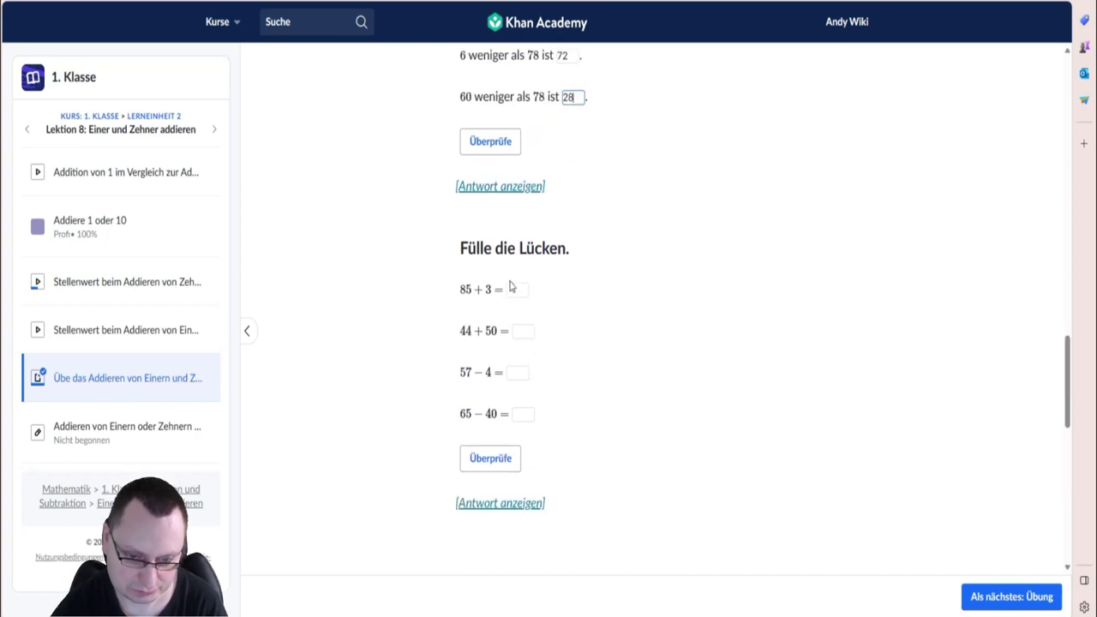
{"action": "left_click", "coordinate": [513, 288]}
{"action": "type", "text": "88"}
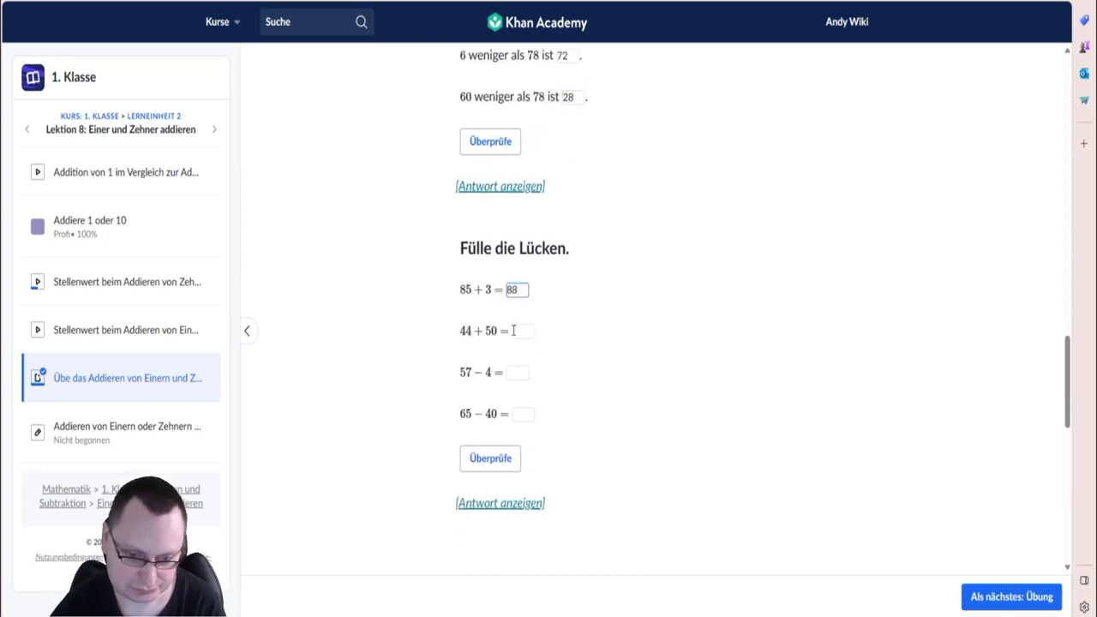
{"action": "left_click", "coordinate": [517, 330]}
{"action": "type", "text": "94"}
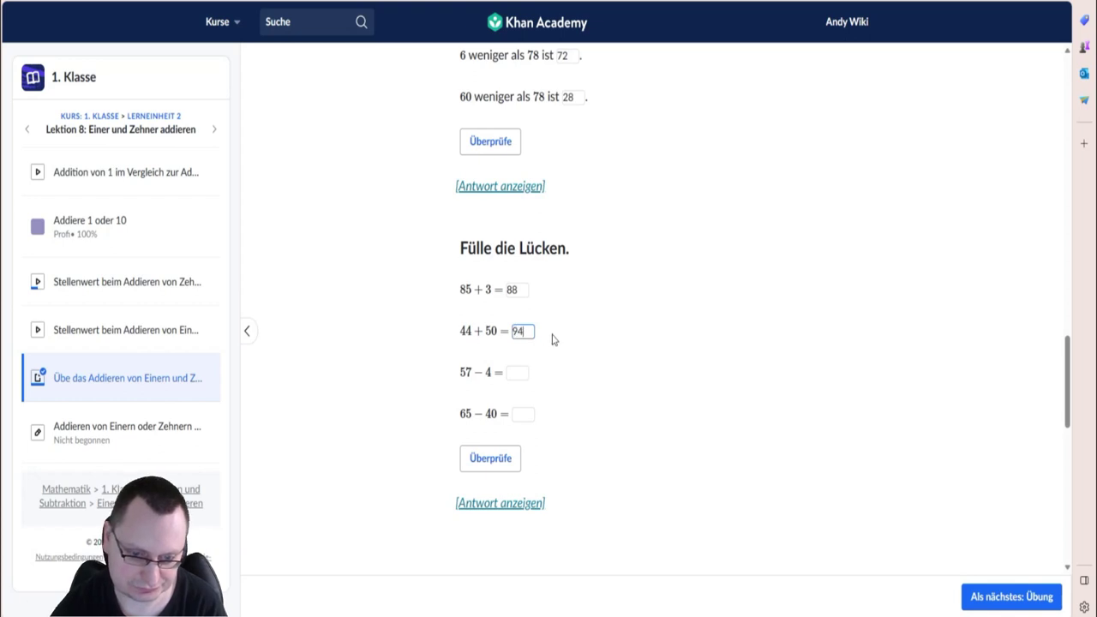
{"action": "left_click", "coordinate": [514, 372]}
{"action": "type", "text": "53"}
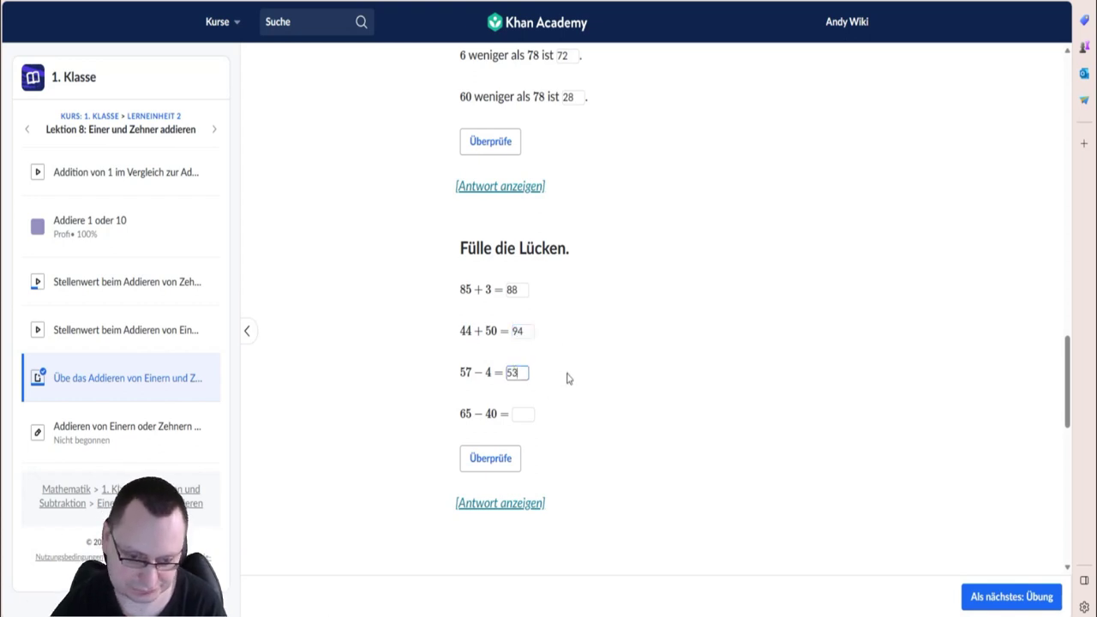
{"action": "scroll", "coordinate": [539, 360], "scroll_direction": "down", "scroll_amount": 1}
{"action": "left_click", "coordinate": [518, 333]}
{"action": "type", "text": "25"}
Leave the practice article and start the seven-question exercise Addieren von Einern oder Zehnern (ohne Übertrag).
{"action": "scroll", "coordinate": [575, 347], "scroll_direction": "down", "scroll_amount": 3}
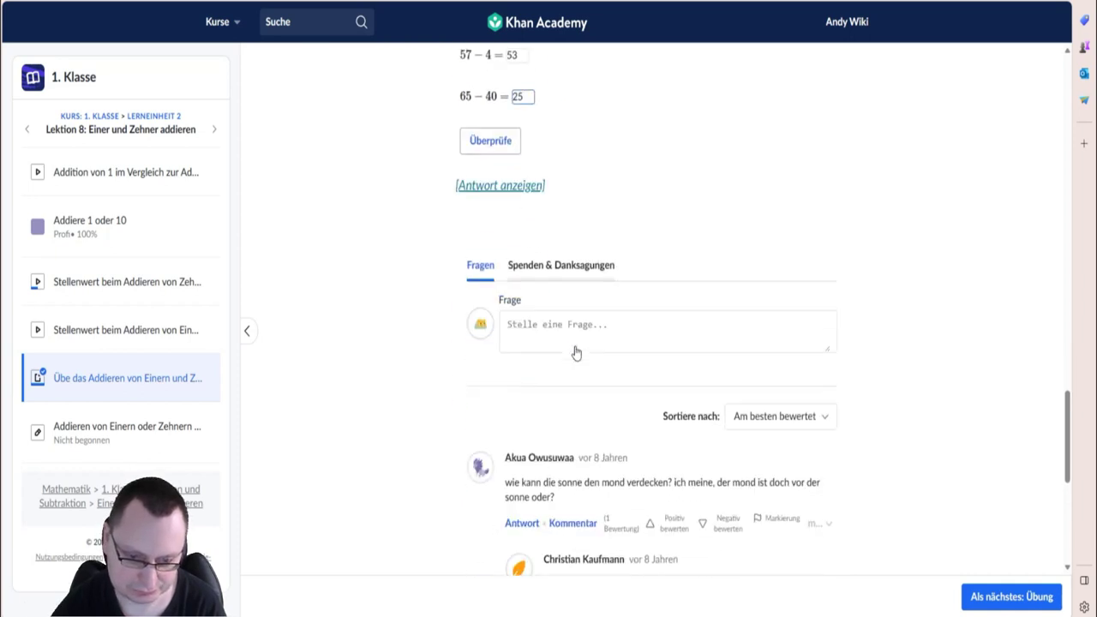
{"action": "left_click", "coordinate": [1044, 606]}
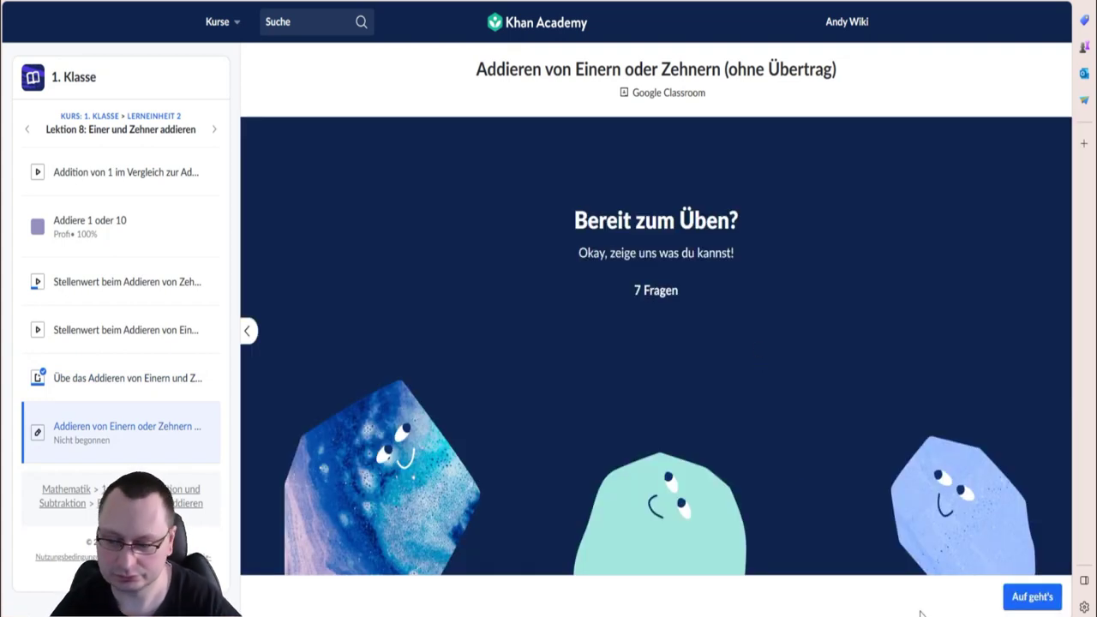
{"action": "left_click", "coordinate": [1031, 597]}
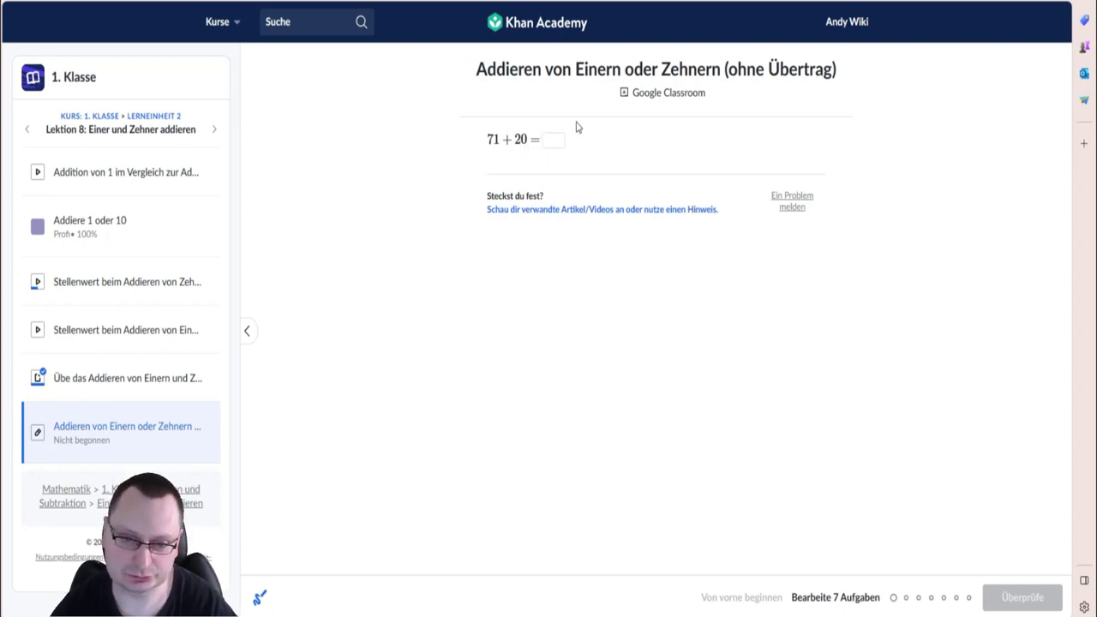
Answer 71 + 20 with 91 and 60 + 31 with 91, checking each answer and moving on to the third question.
{"action": "left_click", "coordinate": [549, 140]}
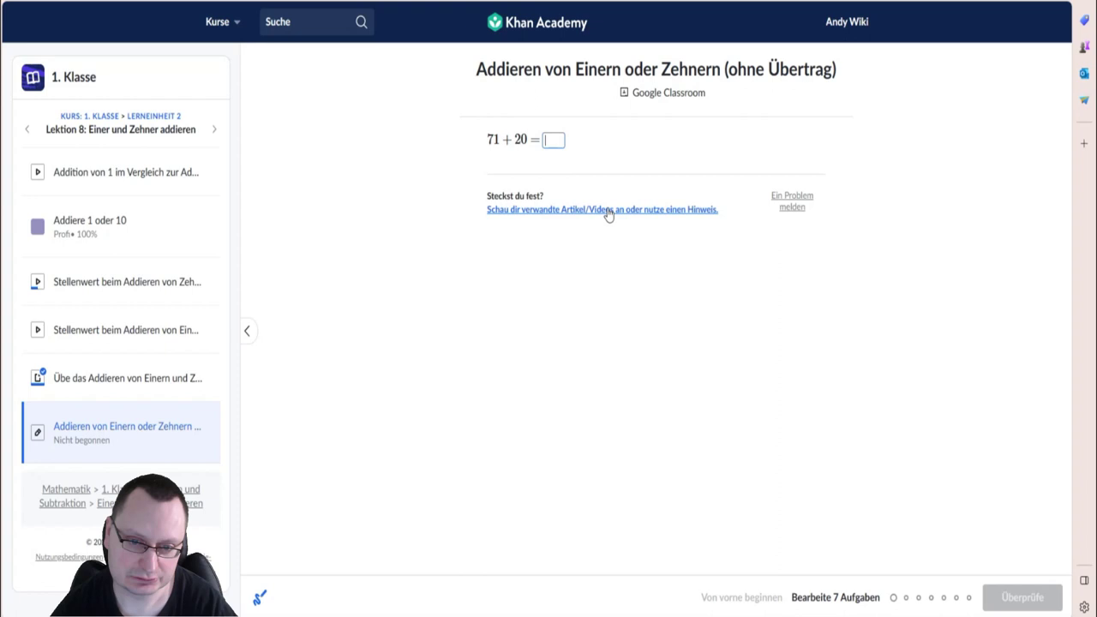
{"action": "type", "text": "91"}
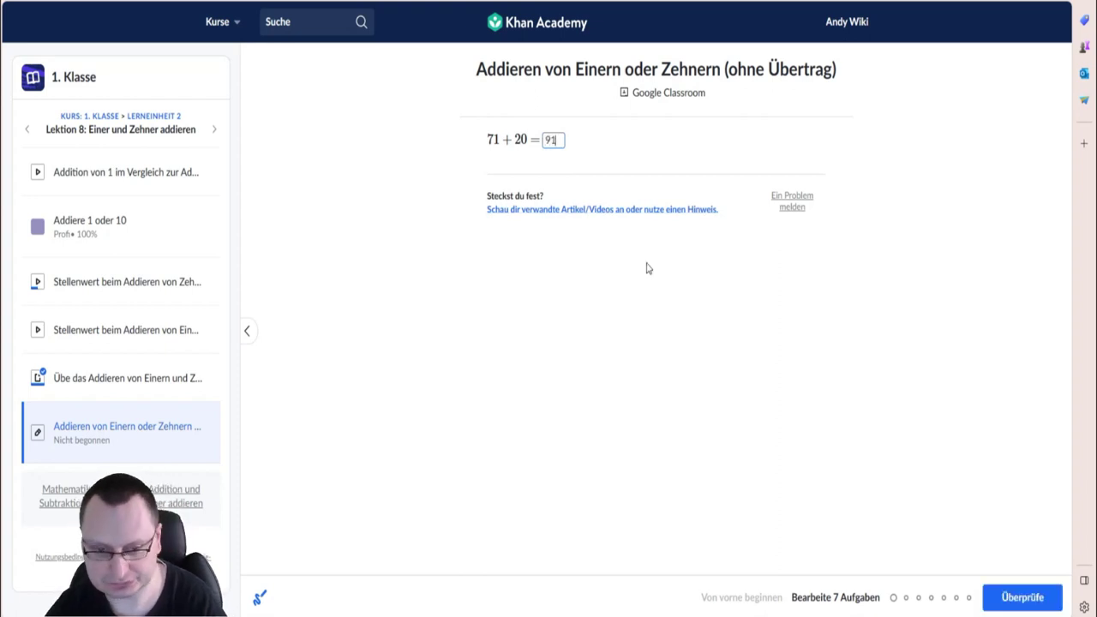
{"action": "left_click", "coordinate": [1001, 598]}
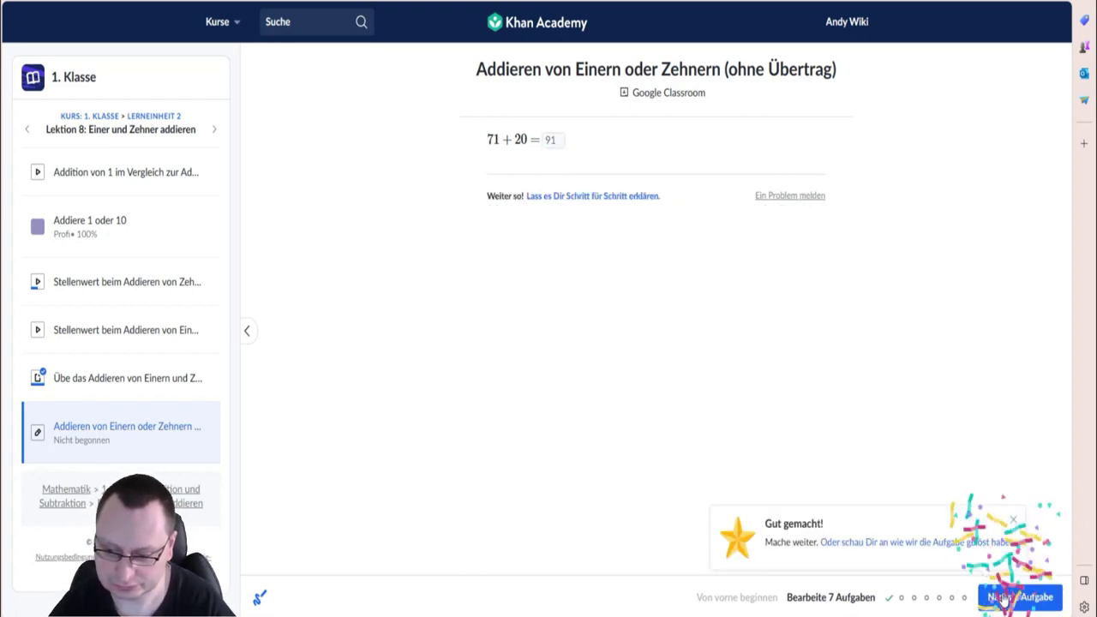
{"action": "left_click", "coordinate": [1002, 598]}
{"action": "left_click", "coordinate": [554, 137]}
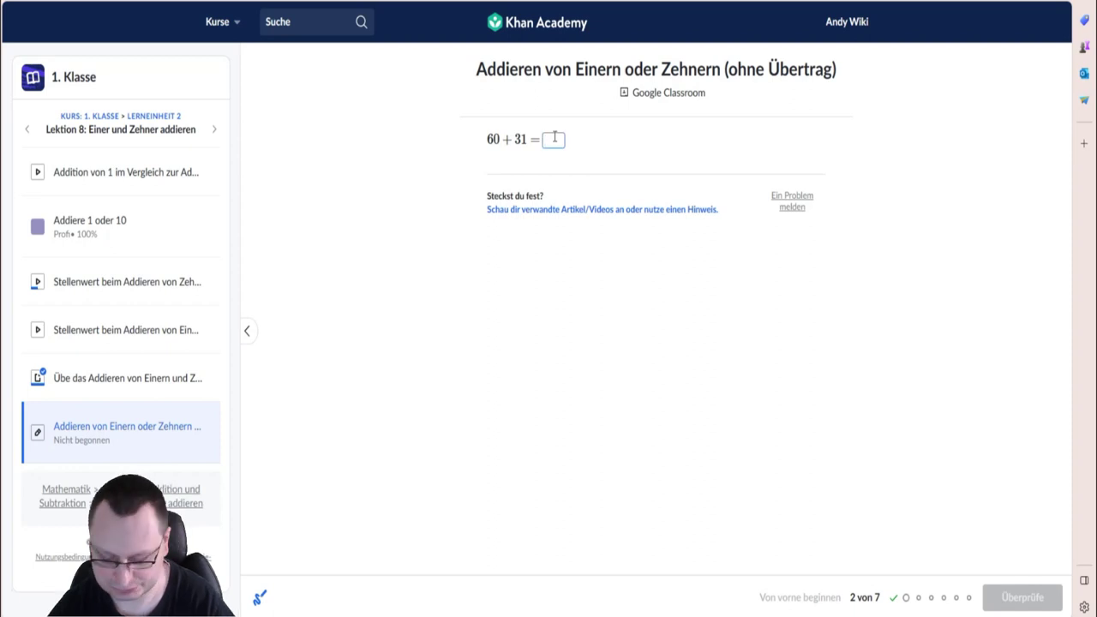
{"action": "type", "text": "91"}
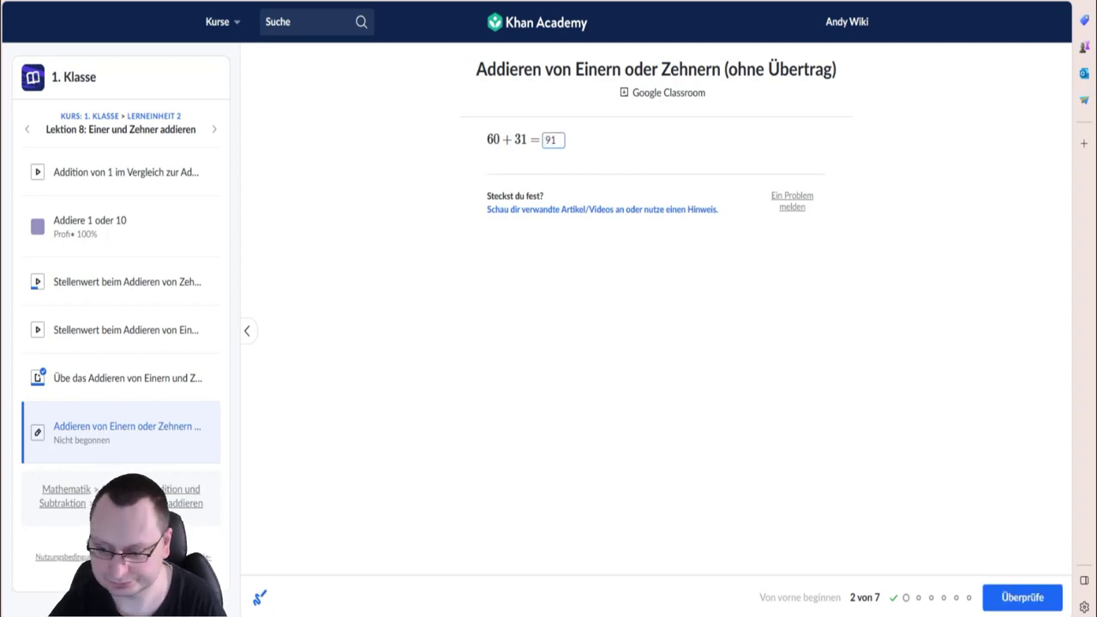
{"action": "left_click", "coordinate": [1026, 600]}
{"action": "left_click", "coordinate": [1024, 597]}
Answer 33 + 5 with 38 and 4 + 85 with 89, checking each answer and moving on to the fifth question.
{"action": "left_click", "coordinate": [550, 142]}
{"action": "type", "text": "38"}
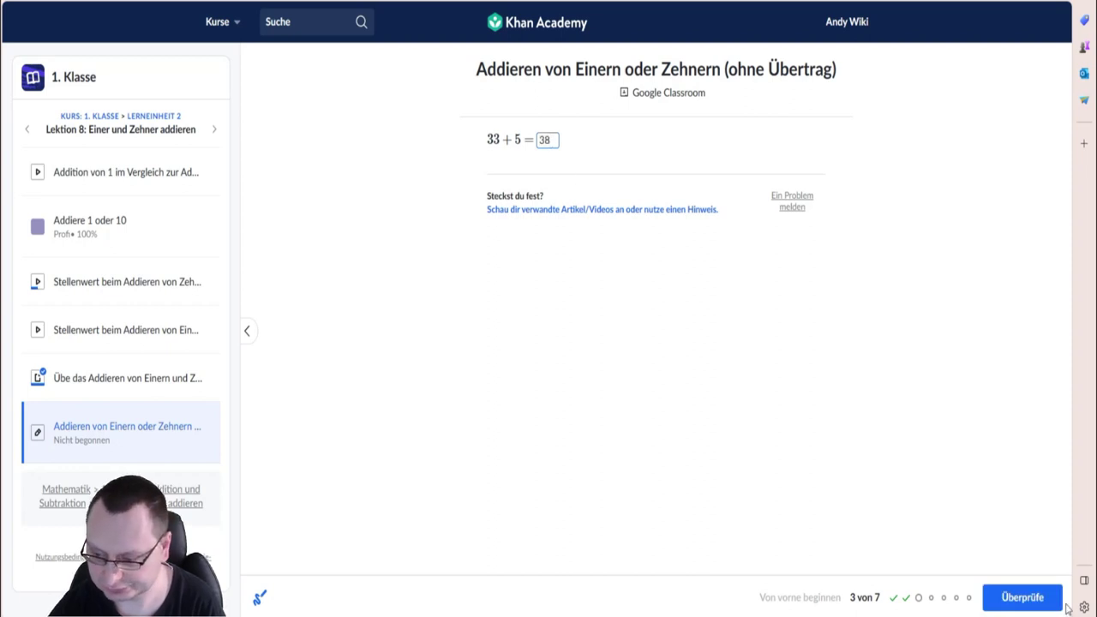
{"action": "left_click", "coordinate": [1005, 599]}
{"action": "left_click", "coordinate": [1005, 599]}
{"action": "left_click", "coordinate": [544, 140]}
{"action": "type", "text": "89"}
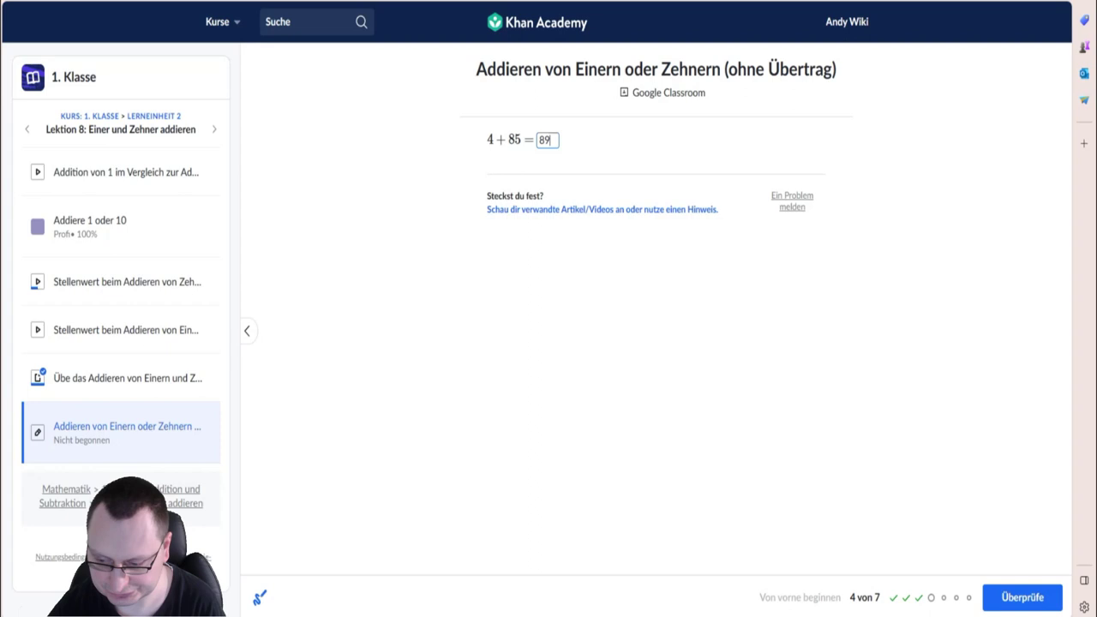
{"action": "left_click", "coordinate": [999, 604]}
{"action": "left_click", "coordinate": [998, 600]}
Answer 33 + 20 with 53 and 30 + 26 with 56, checking each answer and moving on to the seventh question.
{"action": "left_click", "coordinate": [557, 140]}
{"action": "type", "text": "53"}
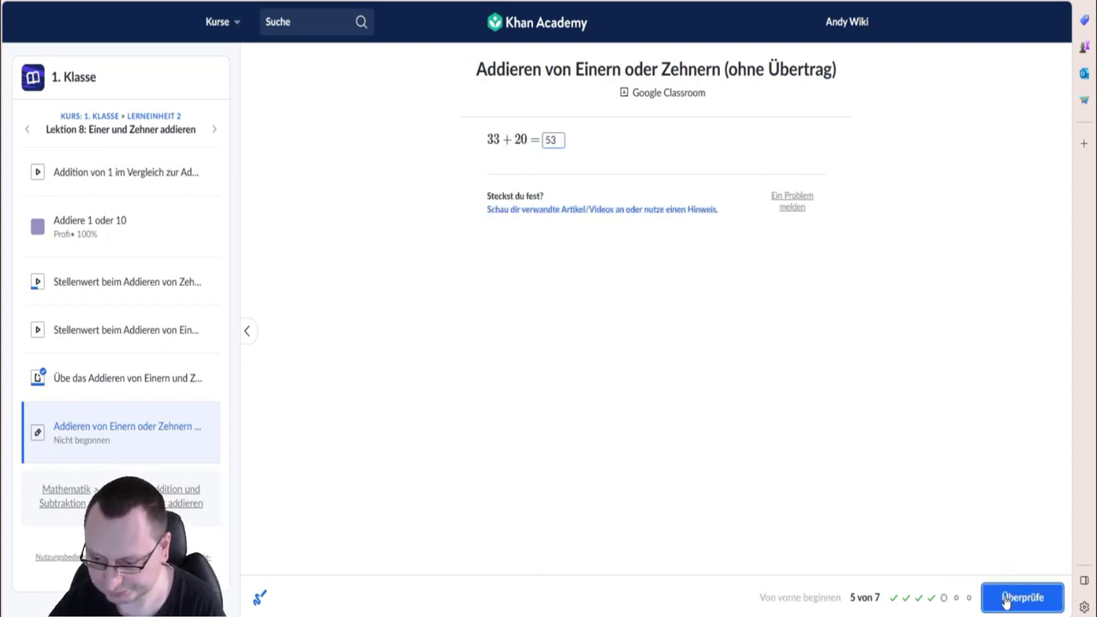
{"action": "left_click", "coordinate": [1002, 597]}
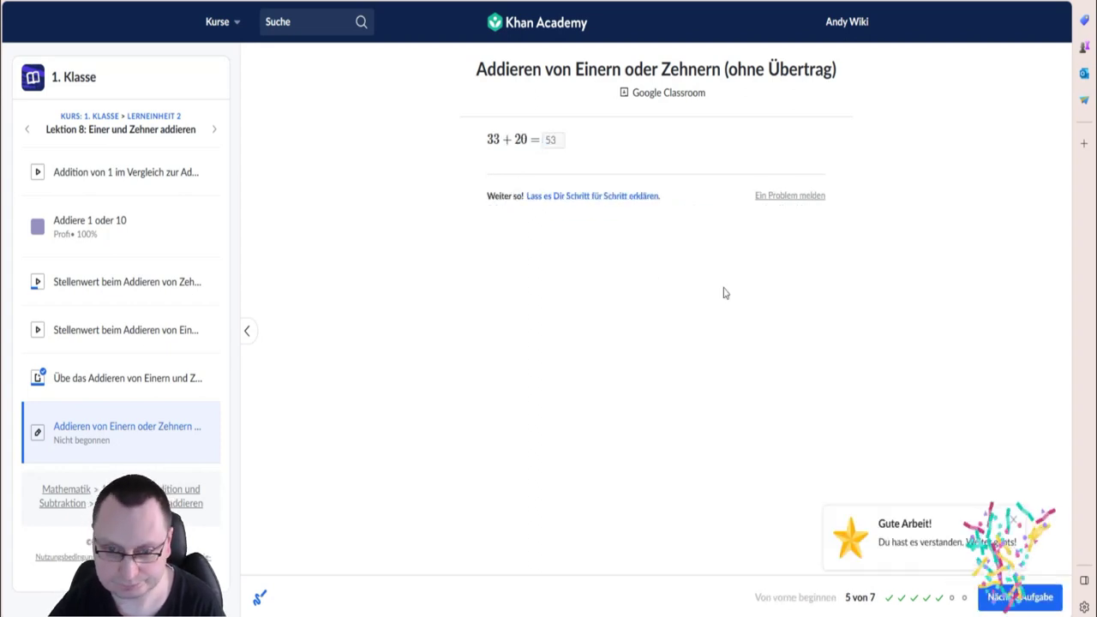
{"action": "left_click", "coordinate": [1011, 597]}
{"action": "left_click", "coordinate": [550, 138]}
{"action": "type", "text": "56"}
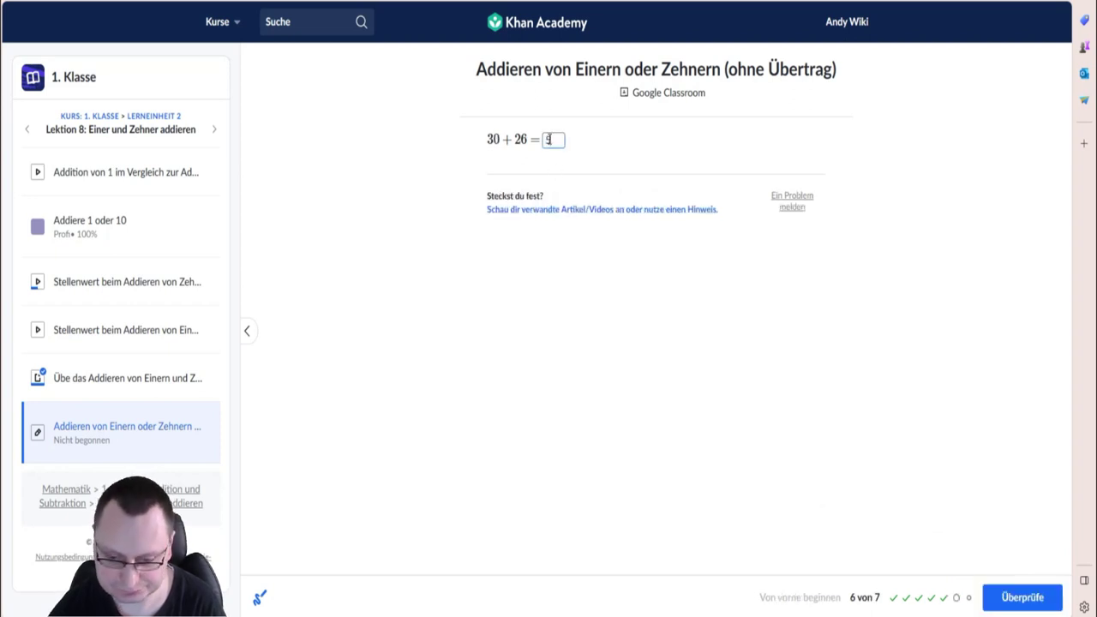
{"action": "left_click", "coordinate": [1058, 600]}
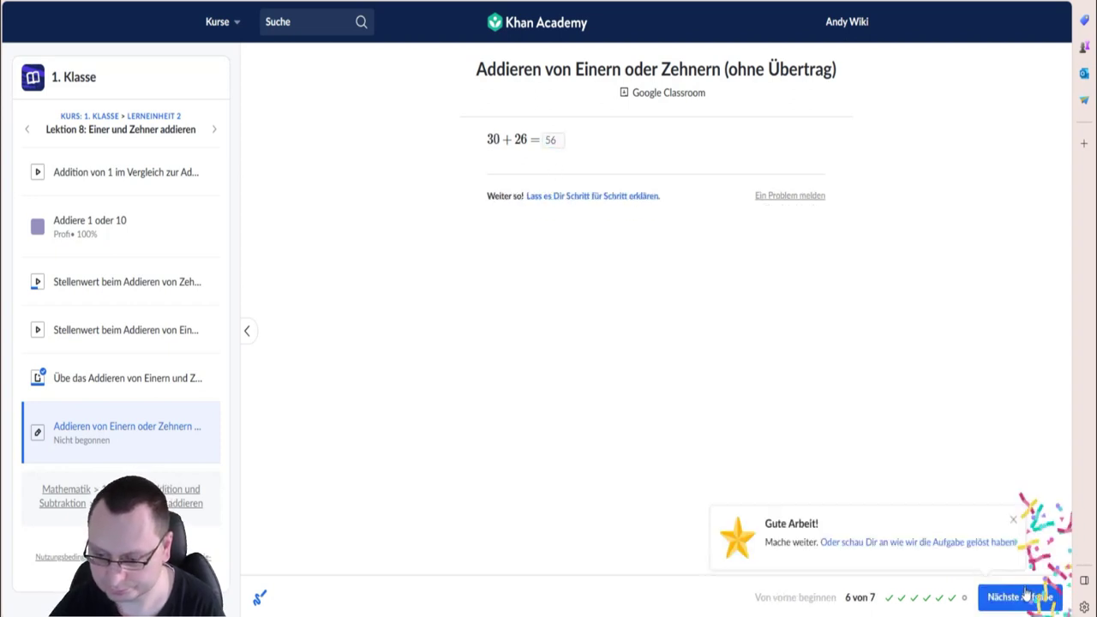
{"action": "left_click", "coordinate": [1054, 599]}
Answer the final question 51 + 8 with 59, check it and show the exercise summary.
{"action": "left_click", "coordinate": [546, 140]}
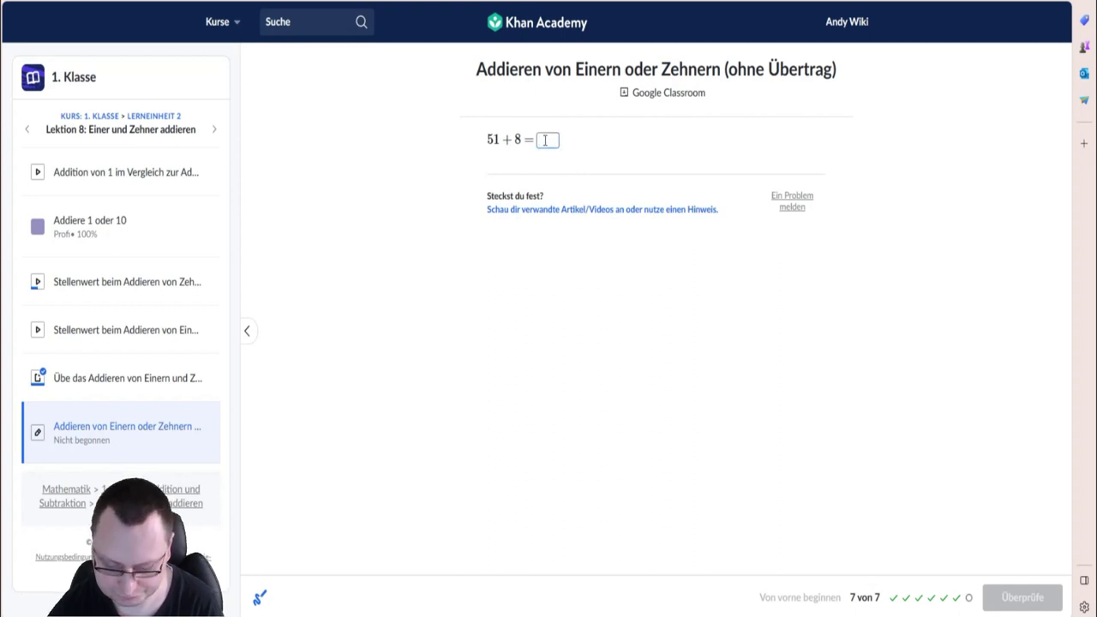
{"action": "type", "text": "59"}
{"action": "left_click", "coordinate": [1053, 600]}
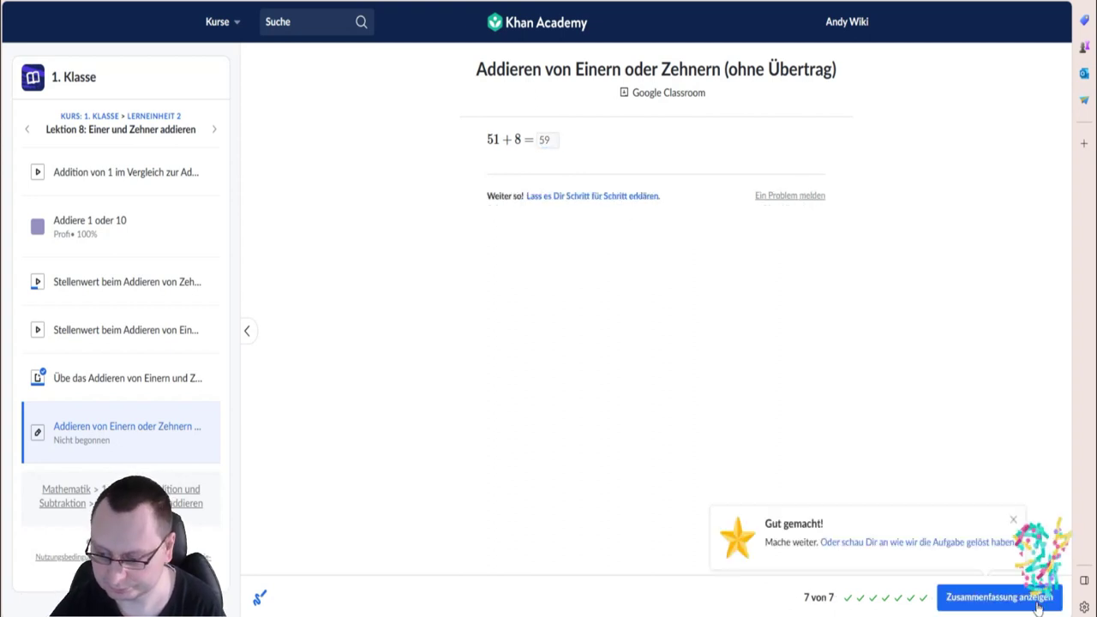
{"action": "left_click", "coordinate": [1038, 598]}
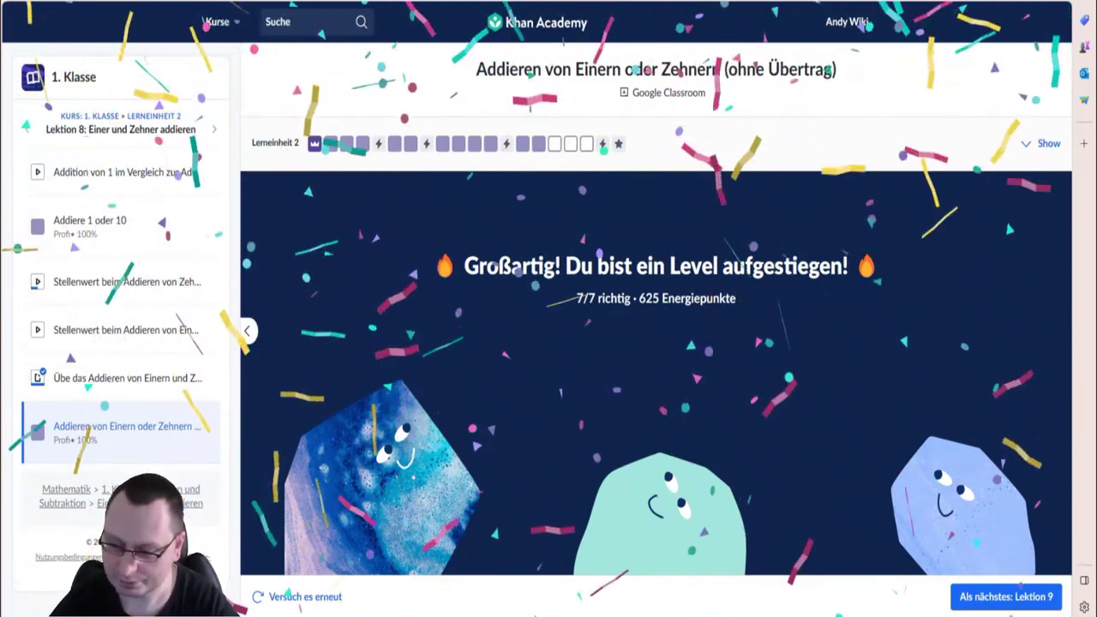
Advance to Lektion 9 and past its first two videos to the exercise Bis zu vier zweistellige Zahlen addieren.
{"action": "left_click", "coordinate": [1002, 603]}
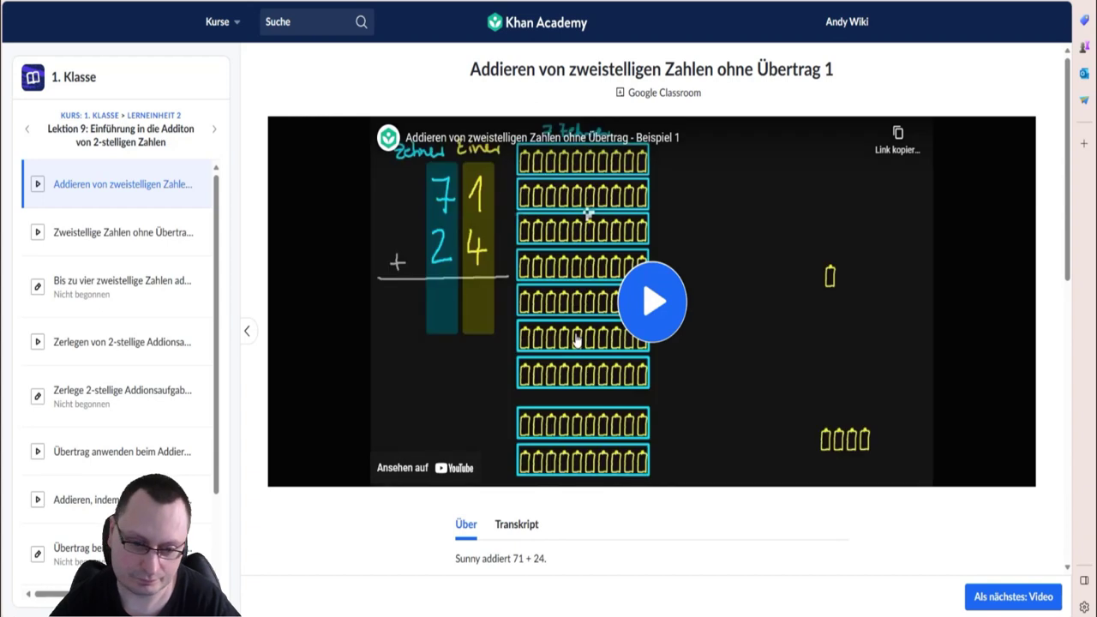
{"action": "left_click", "coordinate": [968, 600]}
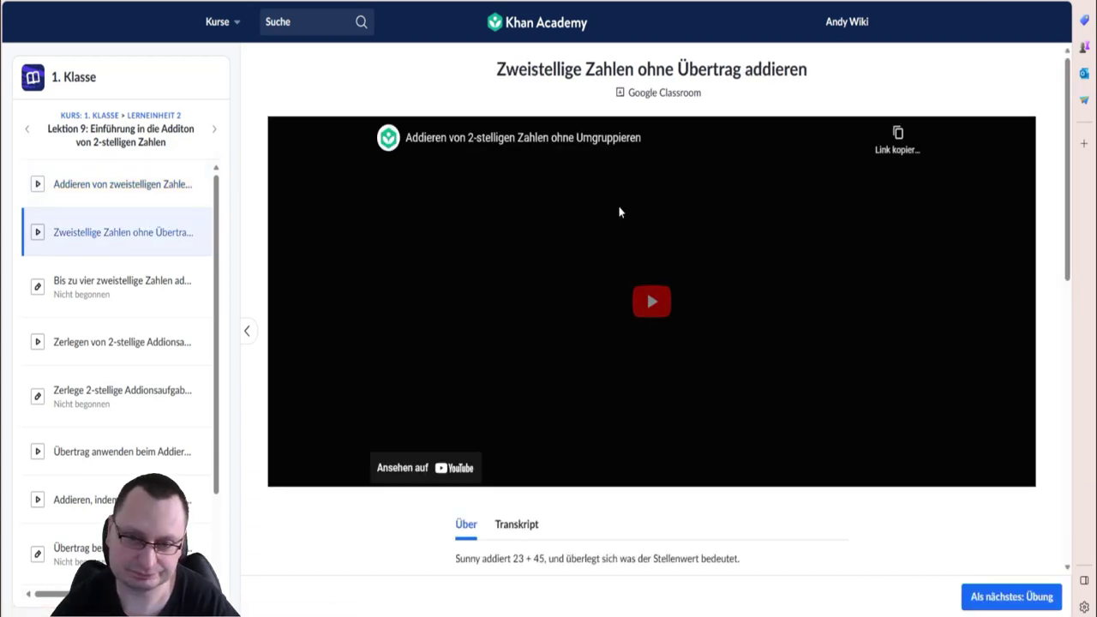
{"action": "left_click", "coordinate": [986, 600]}
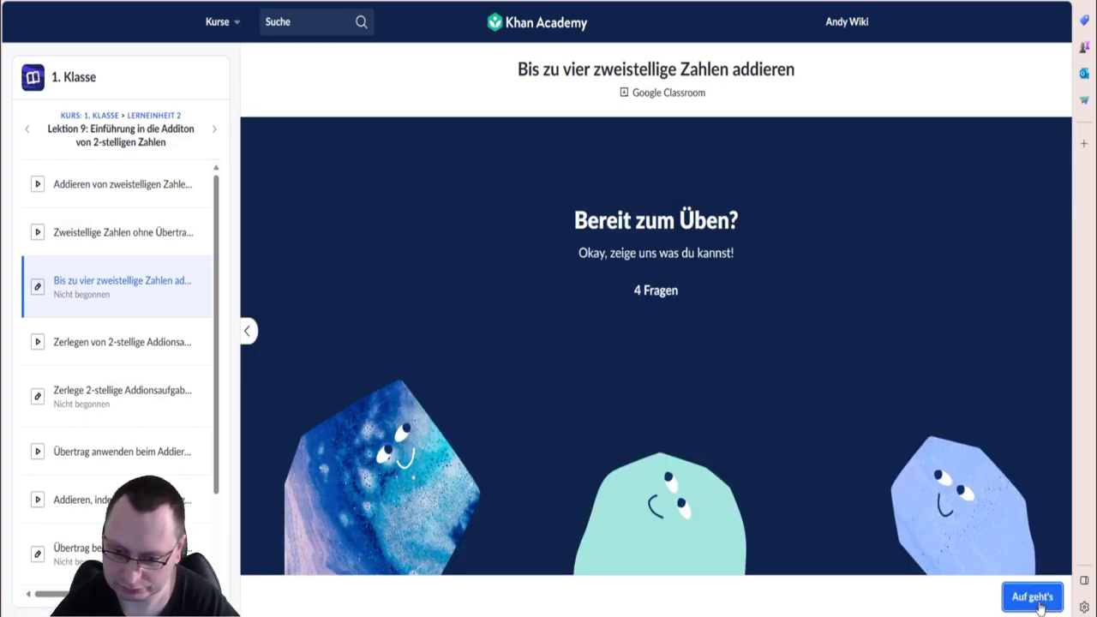
Start the exercise, answer 22 + 46 + 17 + 21 with 106, check it and move on to the second question.
{"action": "left_click", "coordinate": [1032, 597]}
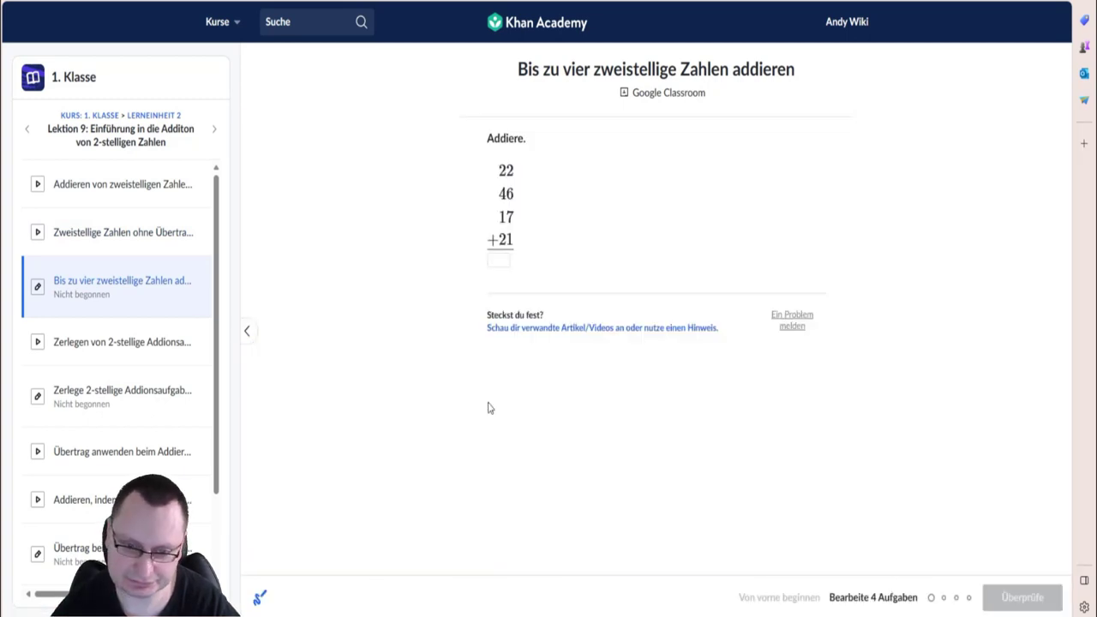
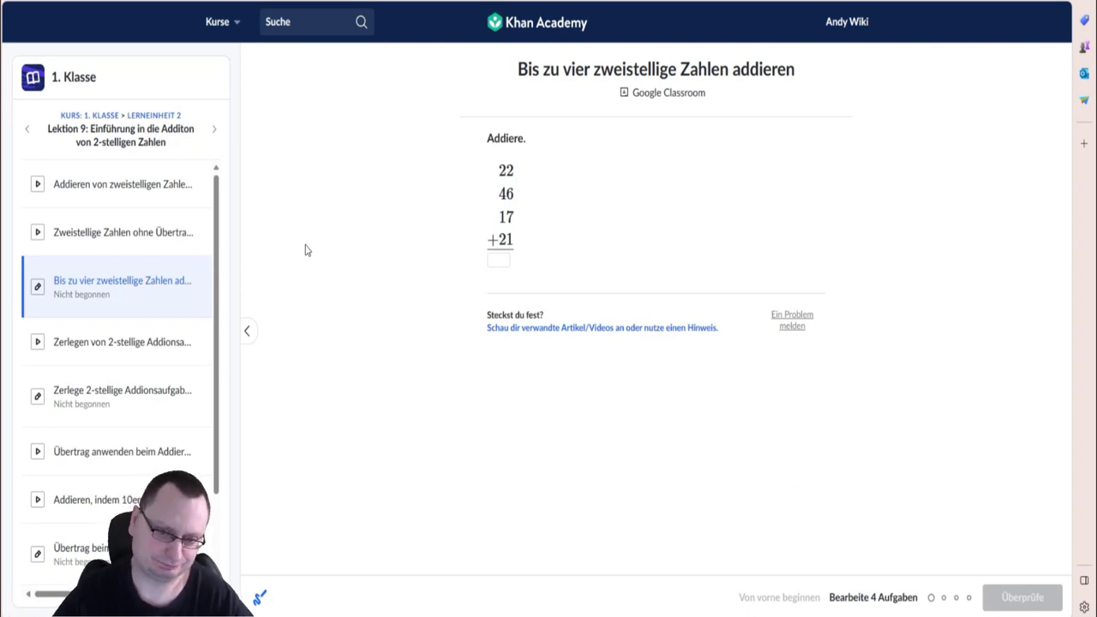
{"action": "left_click", "coordinate": [503, 260]}
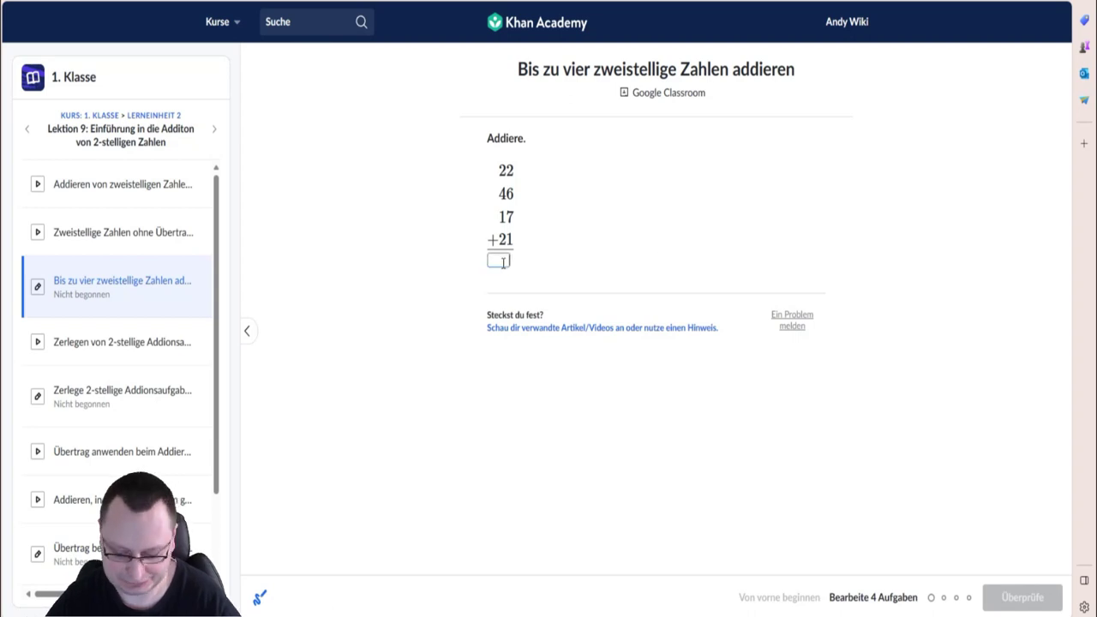
{"action": "type", "text": "106"}
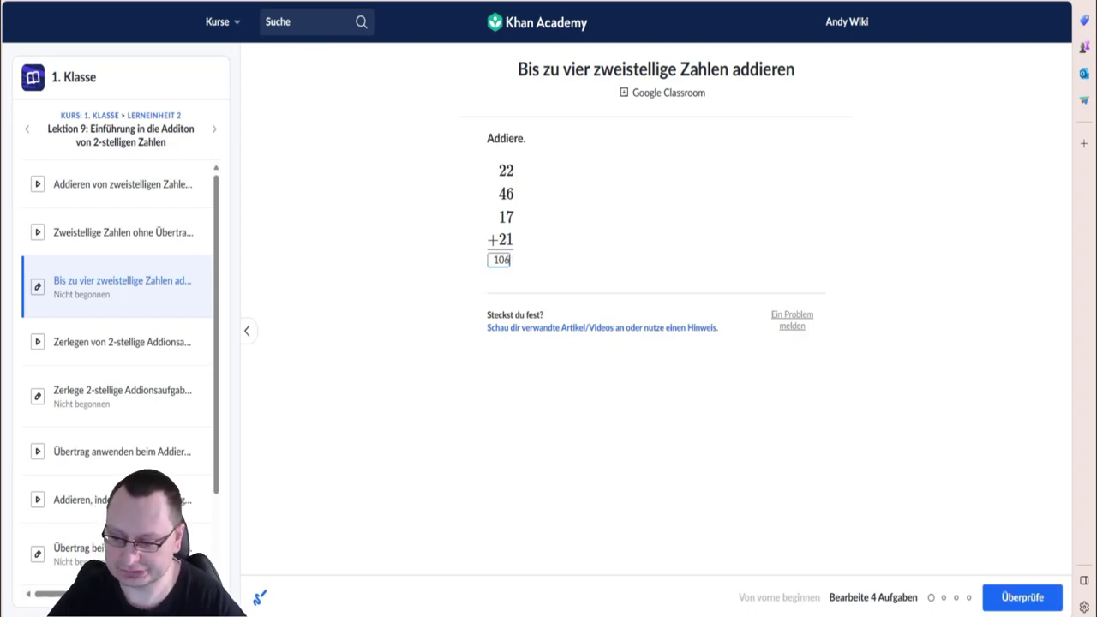
{"action": "left_click", "coordinate": [1022, 597]}
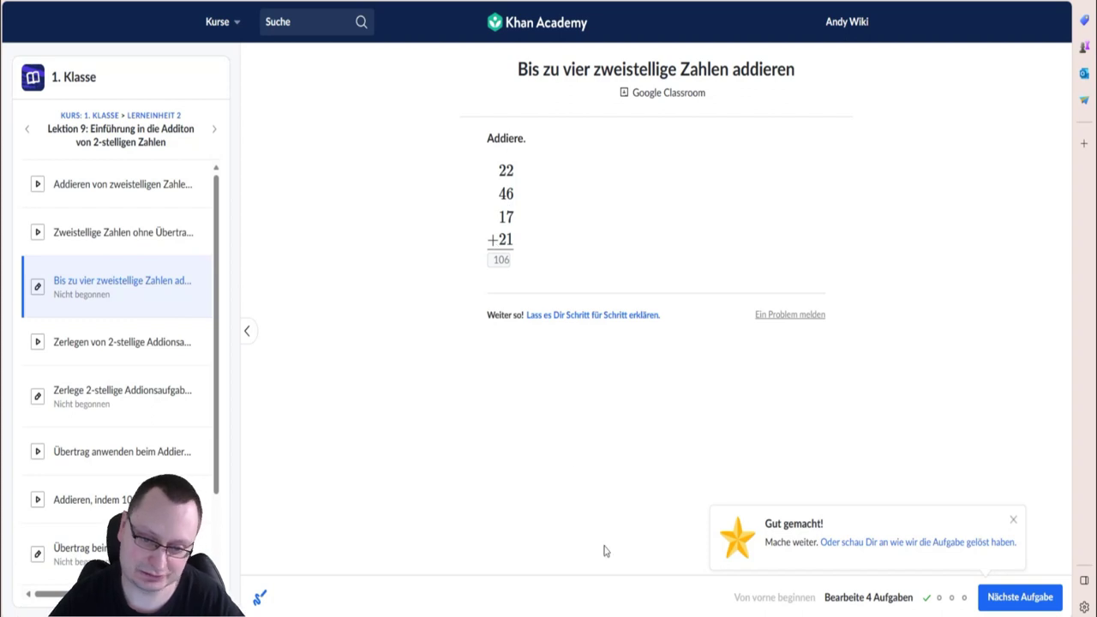
{"action": "left_click", "coordinate": [1039, 605]}
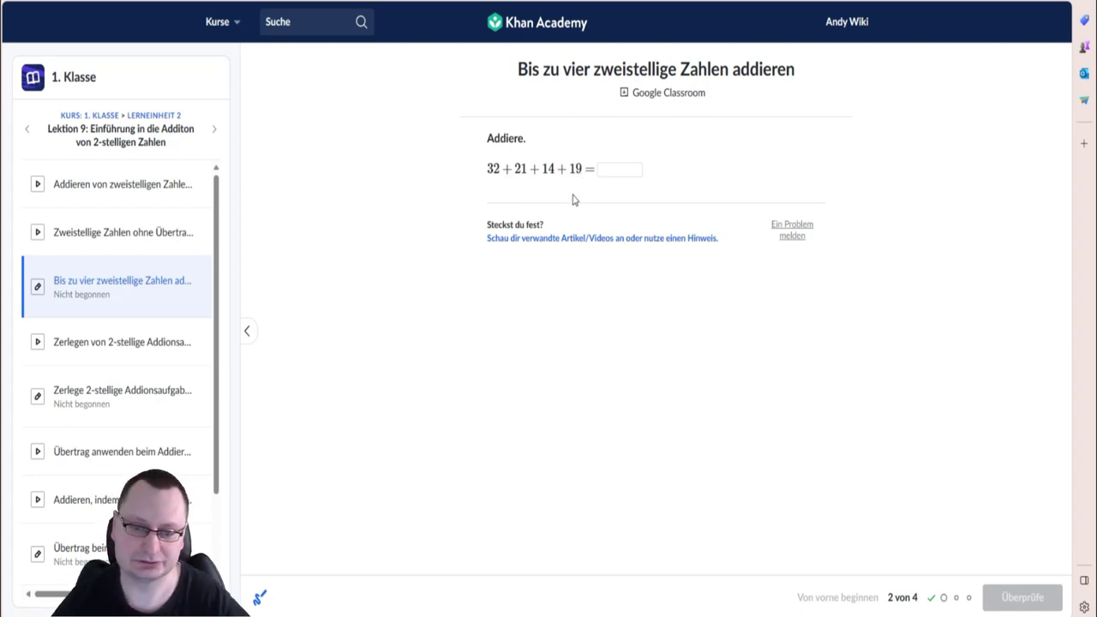
Answer 32 + 21 + 14 + 19 with 86, check it and move on to the third question.
{"action": "left_click", "coordinate": [628, 169]}
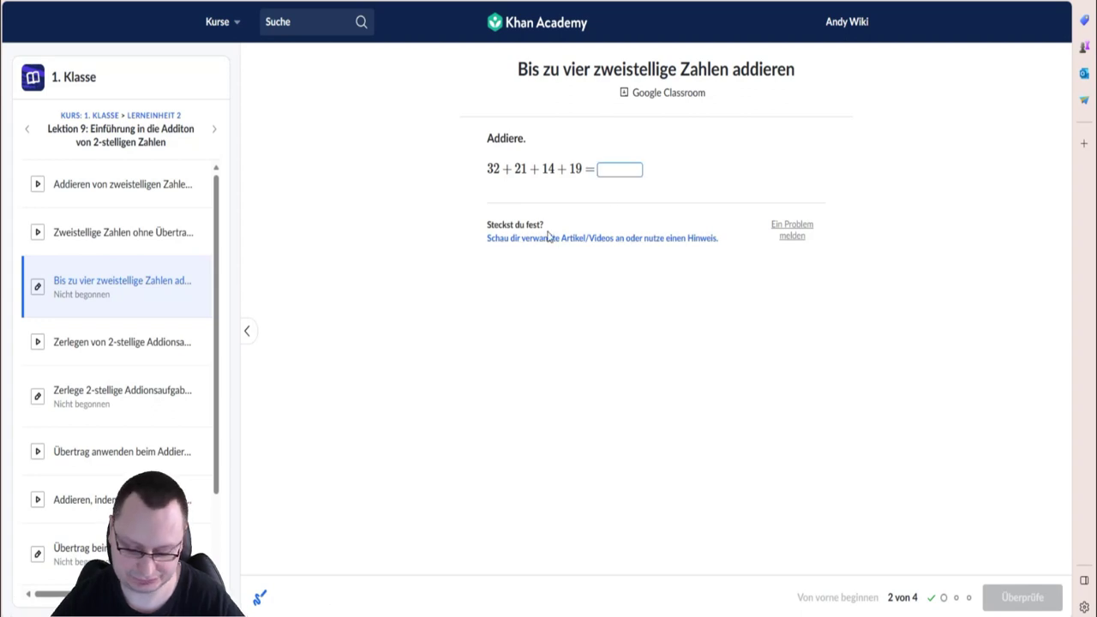
{"action": "type", "text": "6"}
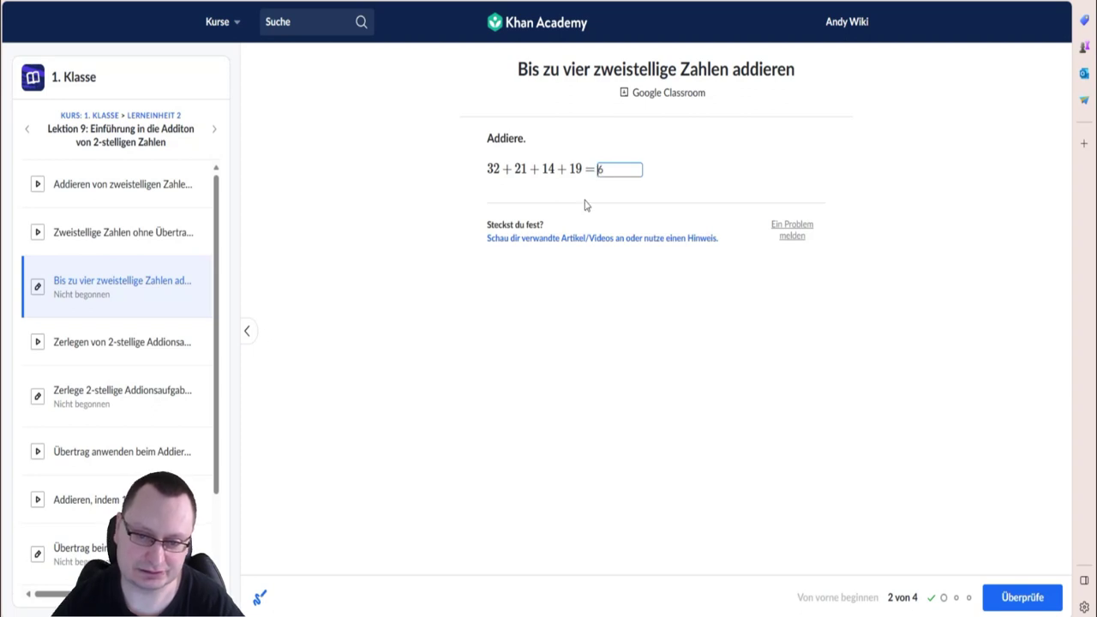
{"action": "type", "text": "8"}
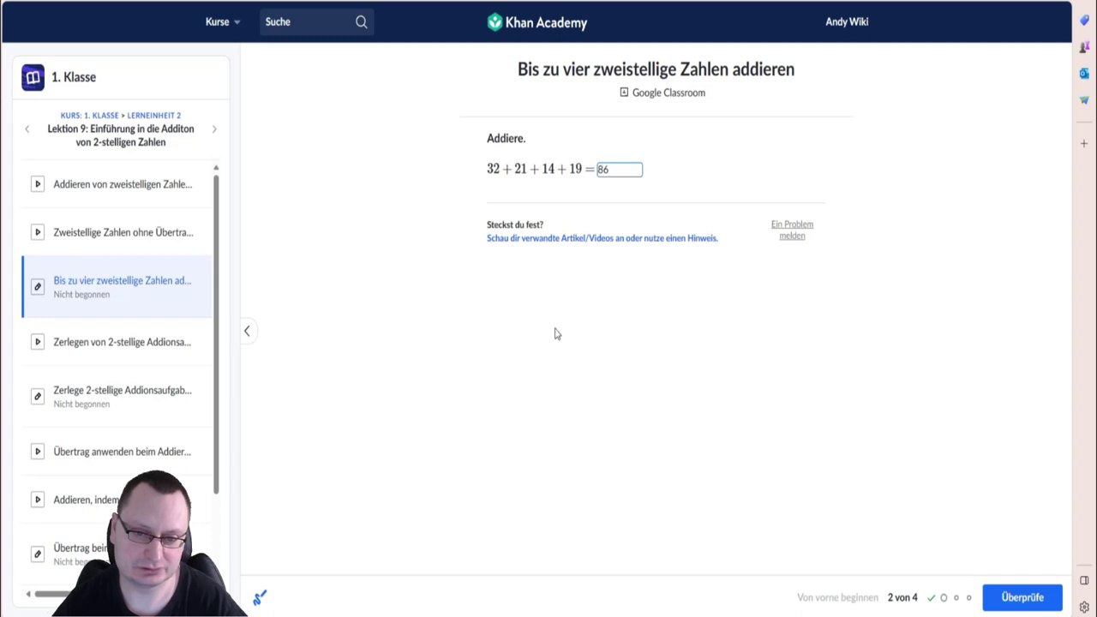
{"action": "key", "text": "Return"}
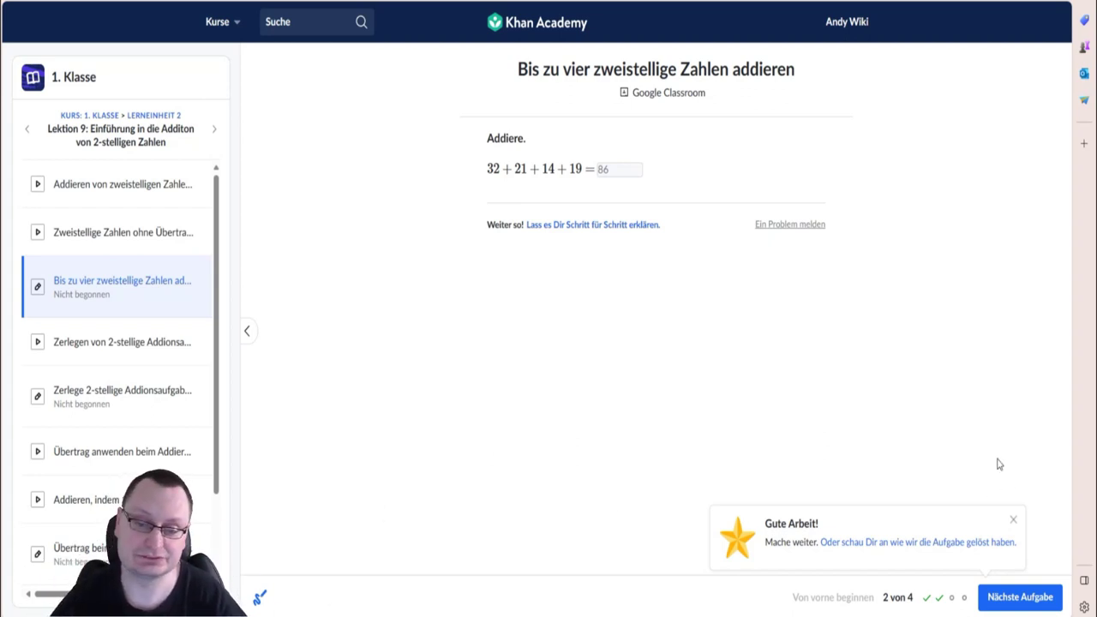
{"action": "left_click", "coordinate": [999, 596]}
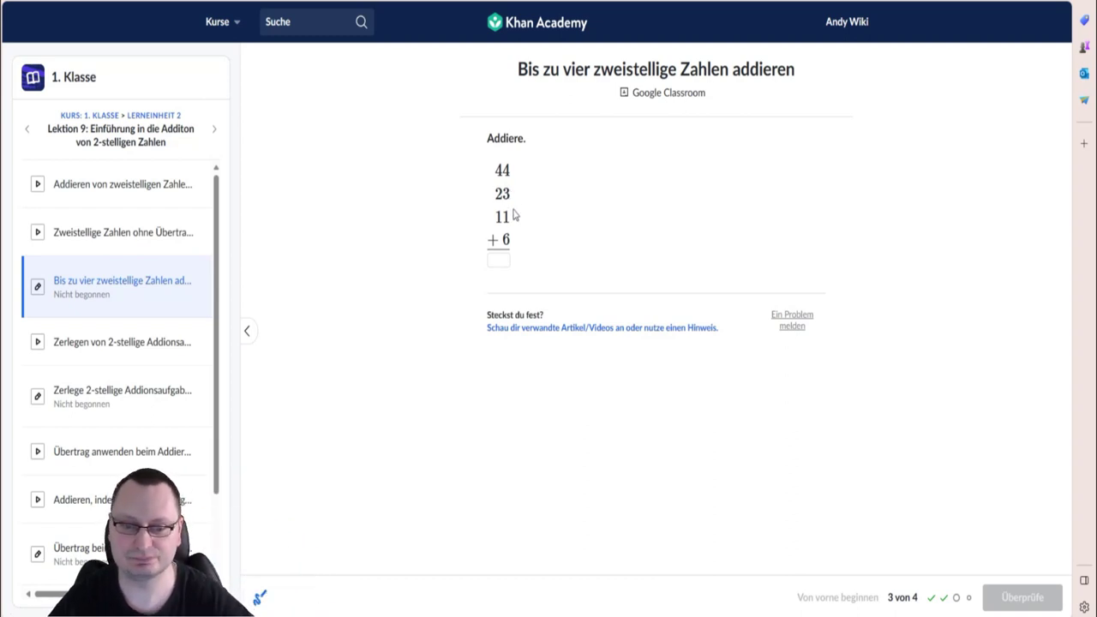
Answer 44 + 23 + 11 + 6 with 84, check it and move on to the fourth question.
{"action": "left_click", "coordinate": [504, 258]}
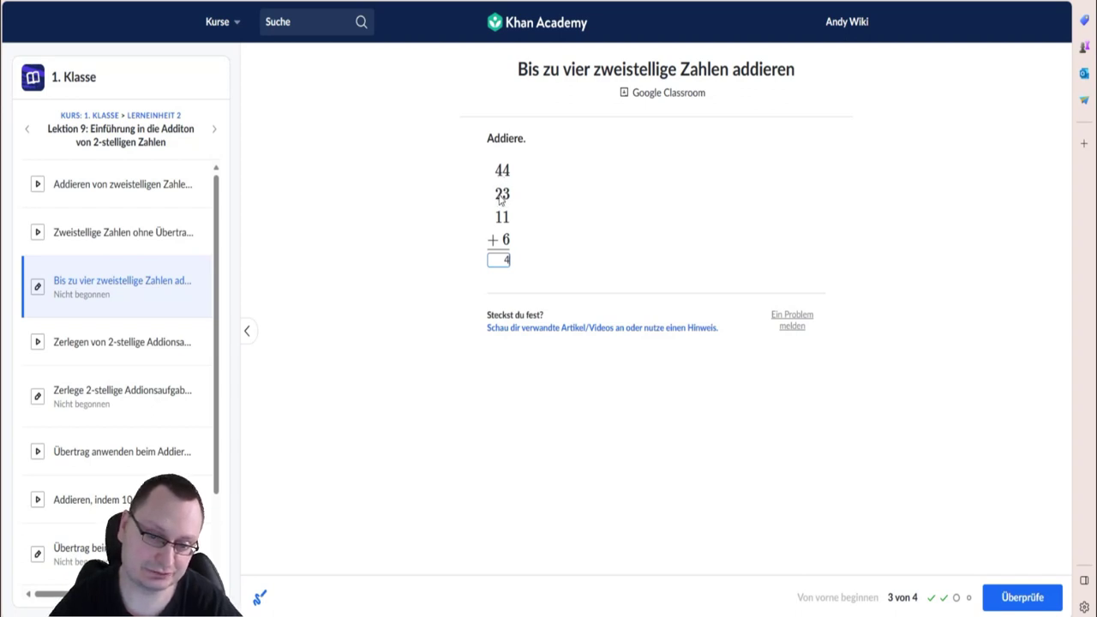
{"action": "left_click", "coordinate": [502, 259]}
{"action": "type", "text": "8"}
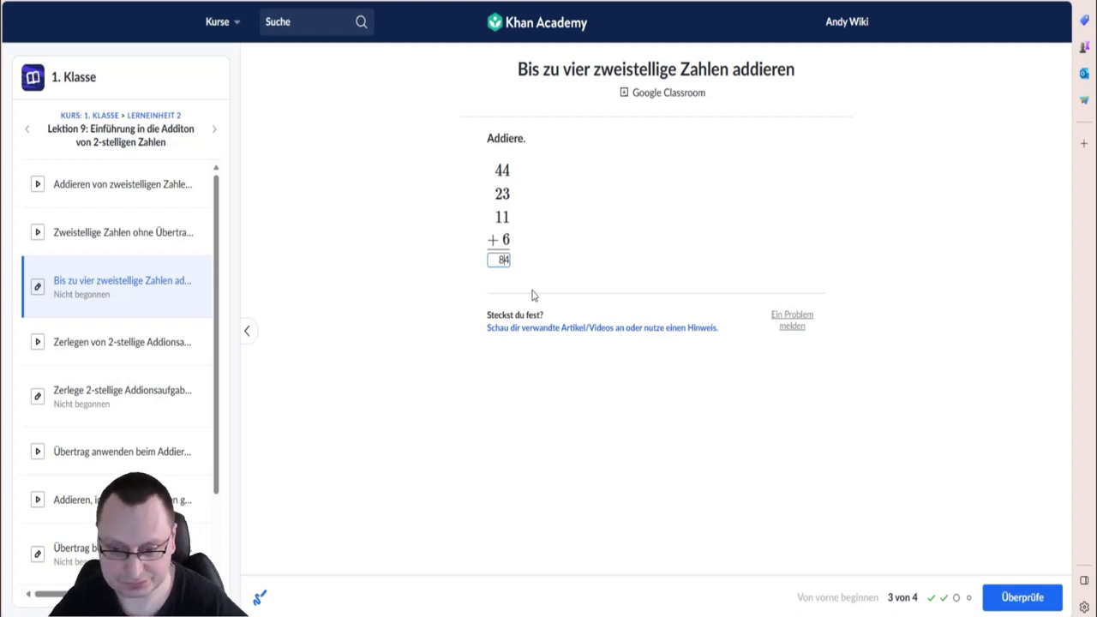
{"action": "left_click", "coordinate": [1045, 596]}
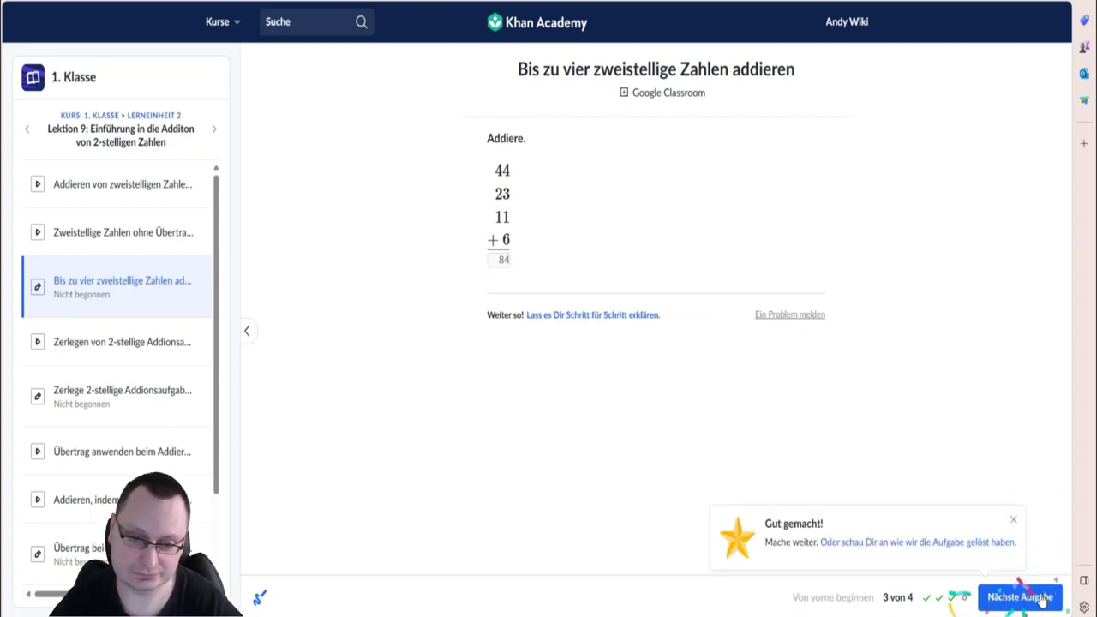
{"action": "left_click", "coordinate": [1044, 598]}
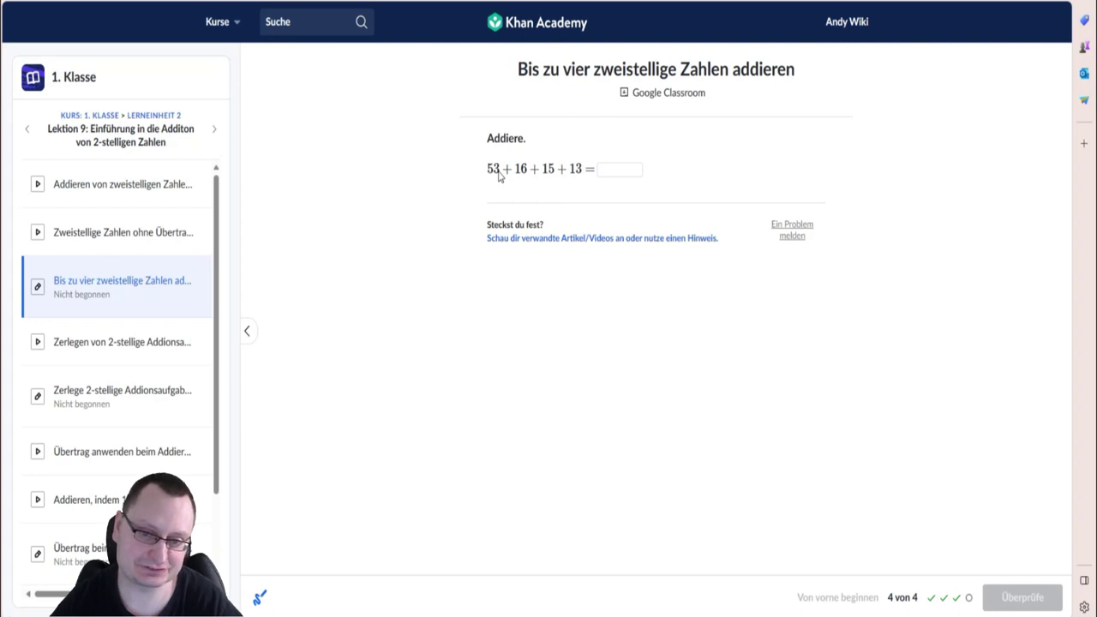
Answer the final question 53 + 16 + 15 + 13 with 97, check it and show the exercise summary.
{"action": "left_click", "coordinate": [627, 172]}
{"action": "type", "text": "7"}
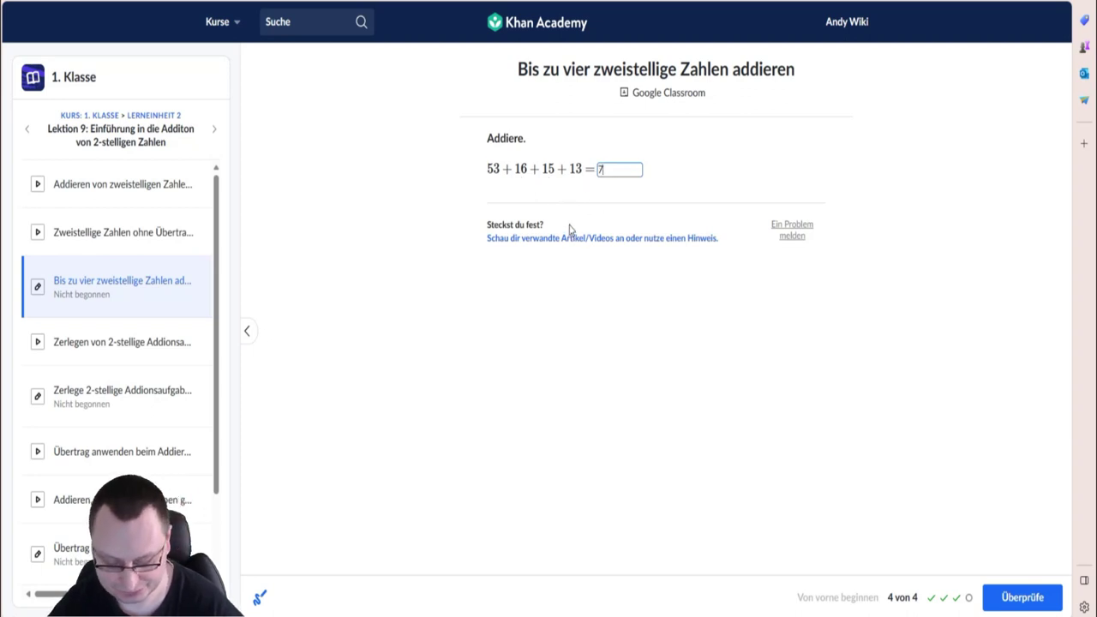
{"action": "type", "text": "9"}
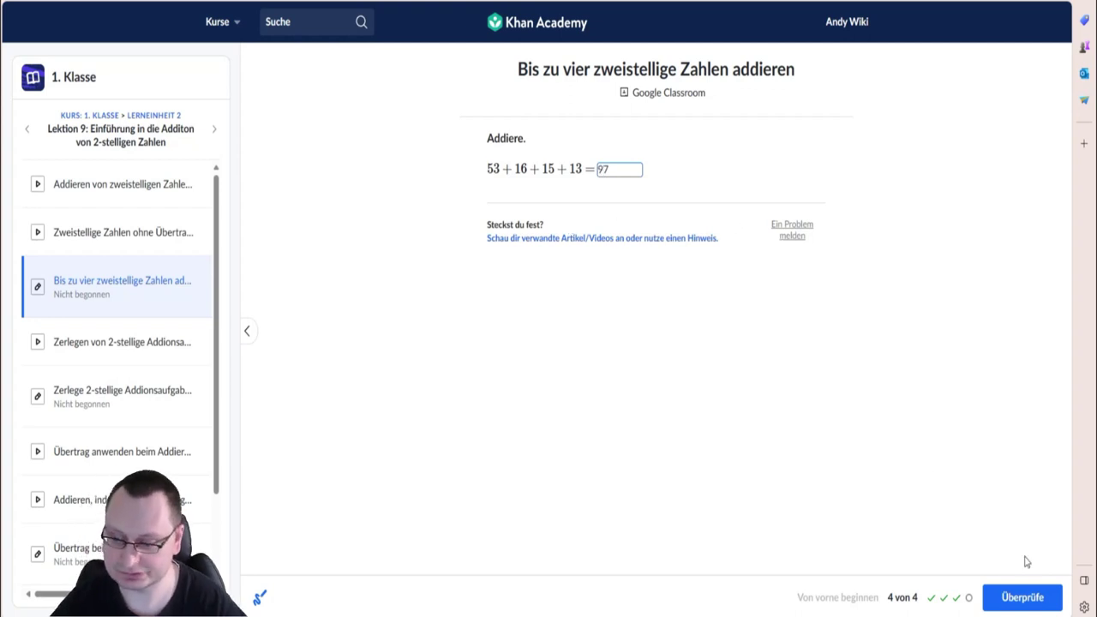
{"action": "left_click", "coordinate": [1016, 597]}
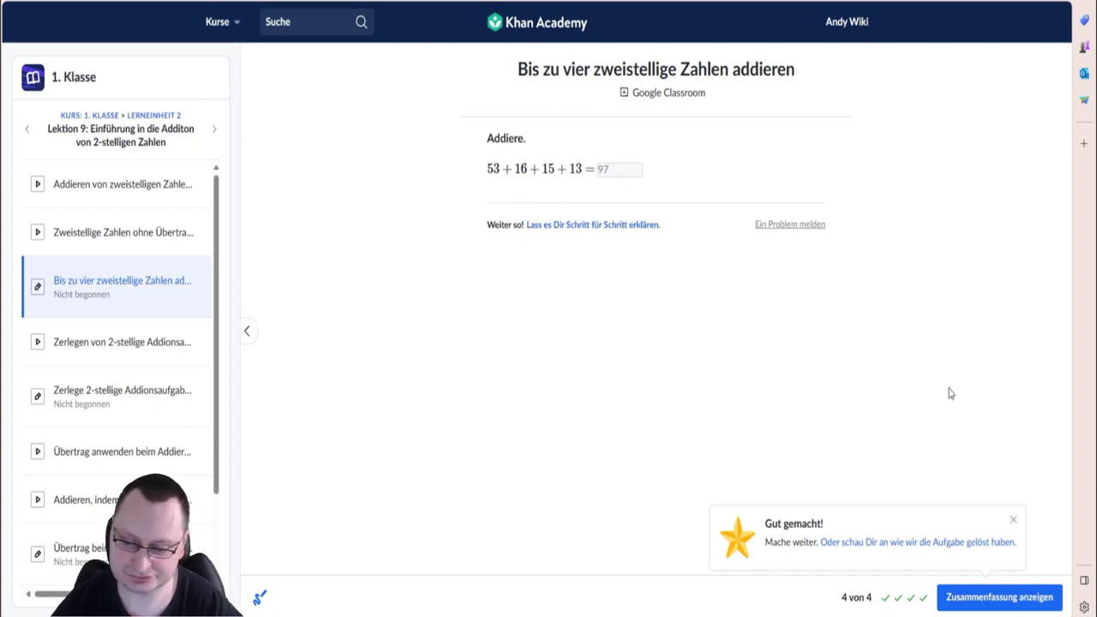
{"action": "left_click", "coordinate": [998, 604]}
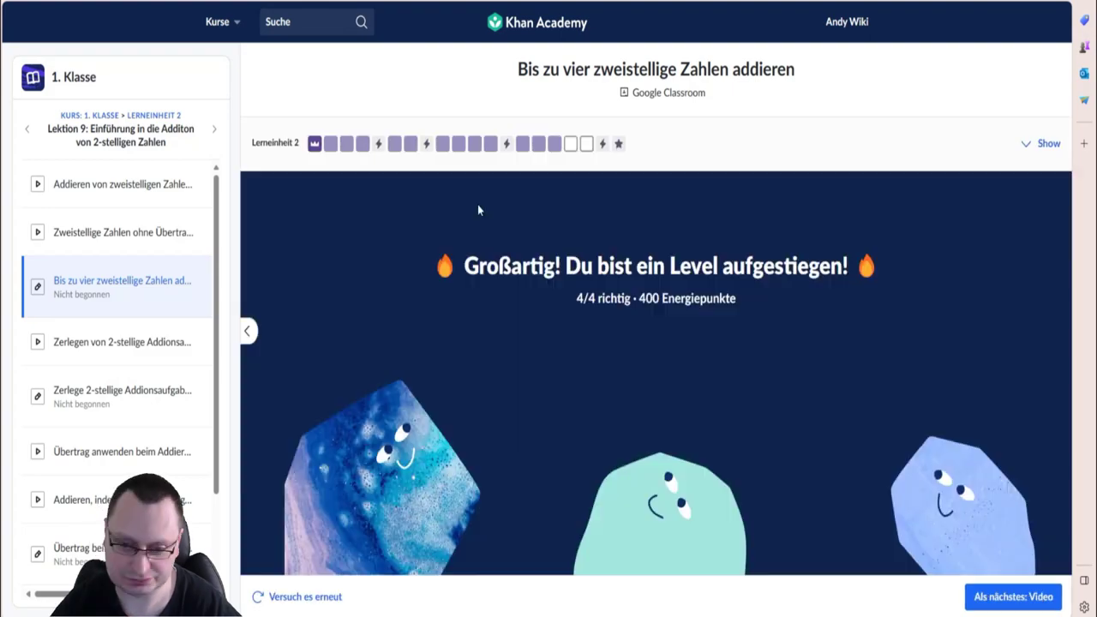
Advance past the video Zerlegen von 2-stellige Addionsaufgaben and start the exercise Zerlege 2-stellige Addionsaufgaben.
{"action": "left_click", "coordinate": [1010, 598]}
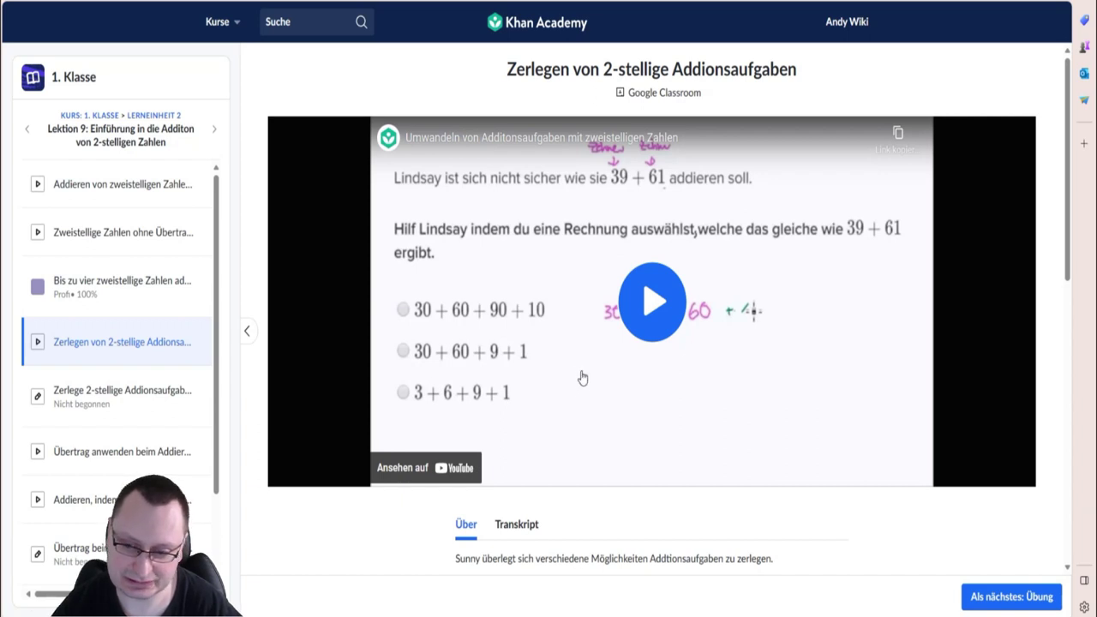
{"action": "left_click", "coordinate": [1011, 597]}
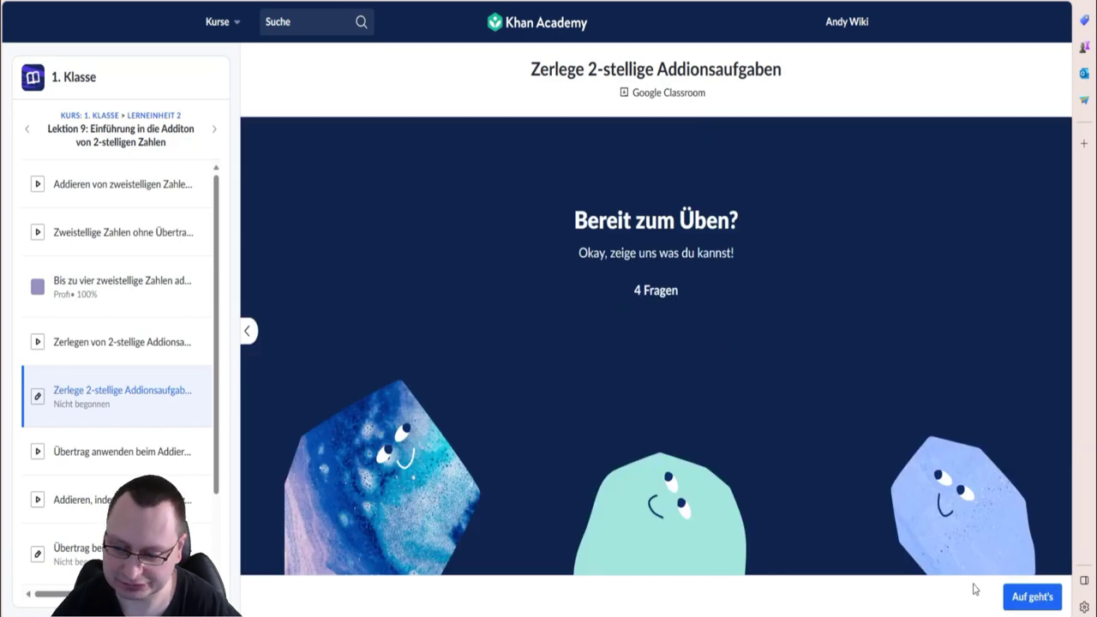
{"action": "left_click", "coordinate": [1020, 595]}
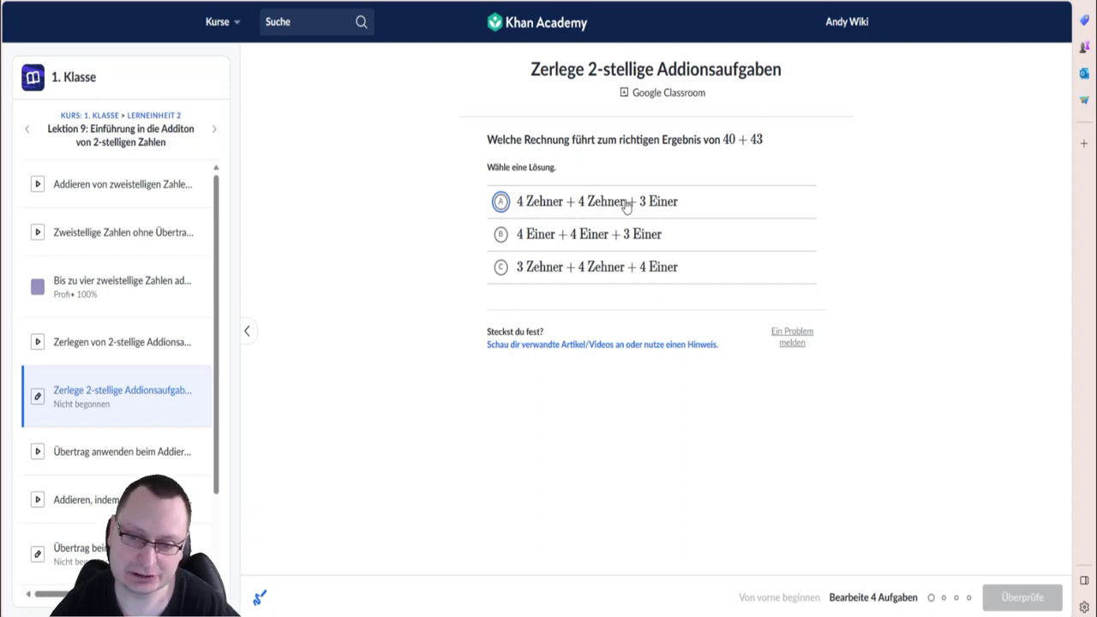
Answer 40 + 43 with 4 Zehner + 4 Zehner + 3 Einer and 34 + 59 with 30 + 50 + 4 + 9, checking each and moving on.
{"action": "triple_click", "coordinate": [531, 200]}
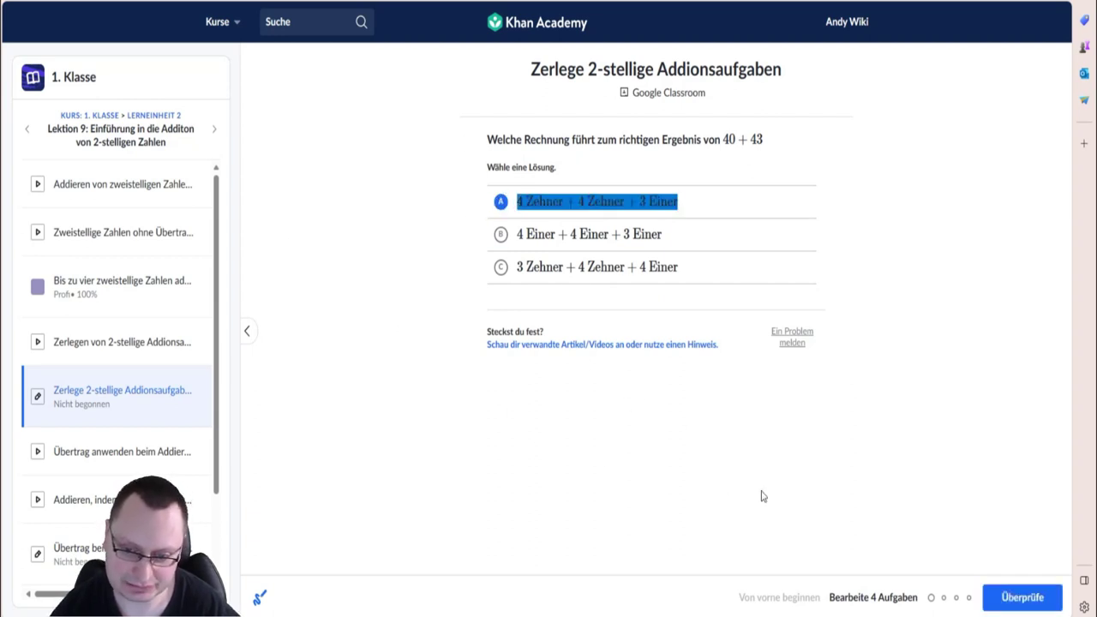
{"action": "left_click", "coordinate": [1028, 599]}
{"action": "left_click", "coordinate": [1023, 597]}
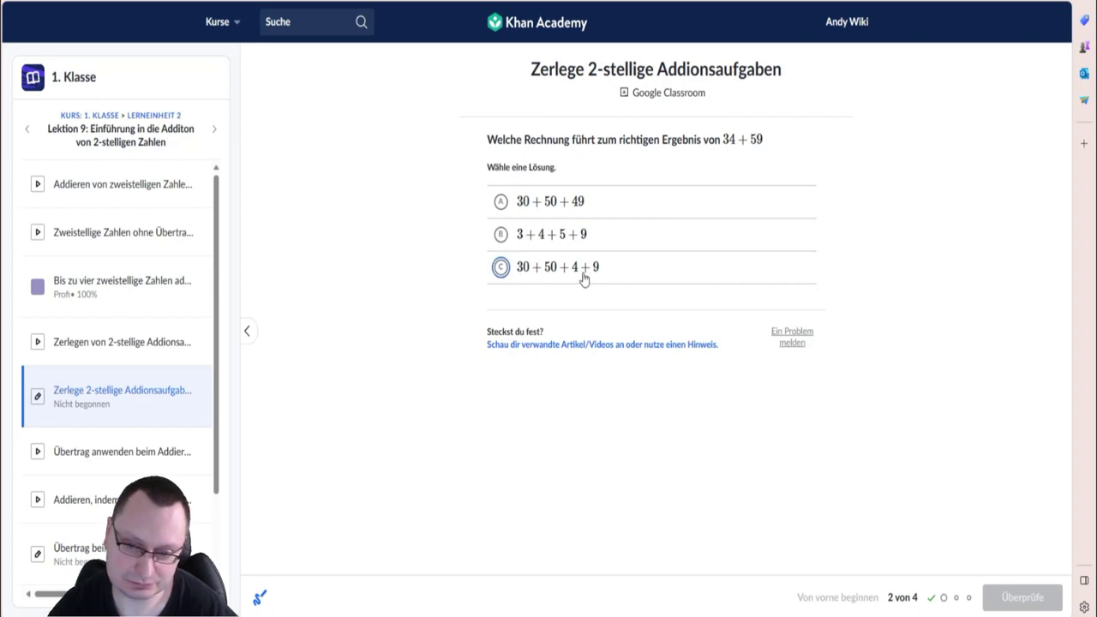
{"action": "left_click_drag", "start_coordinate": [591, 276], "coordinate": [520, 275]}
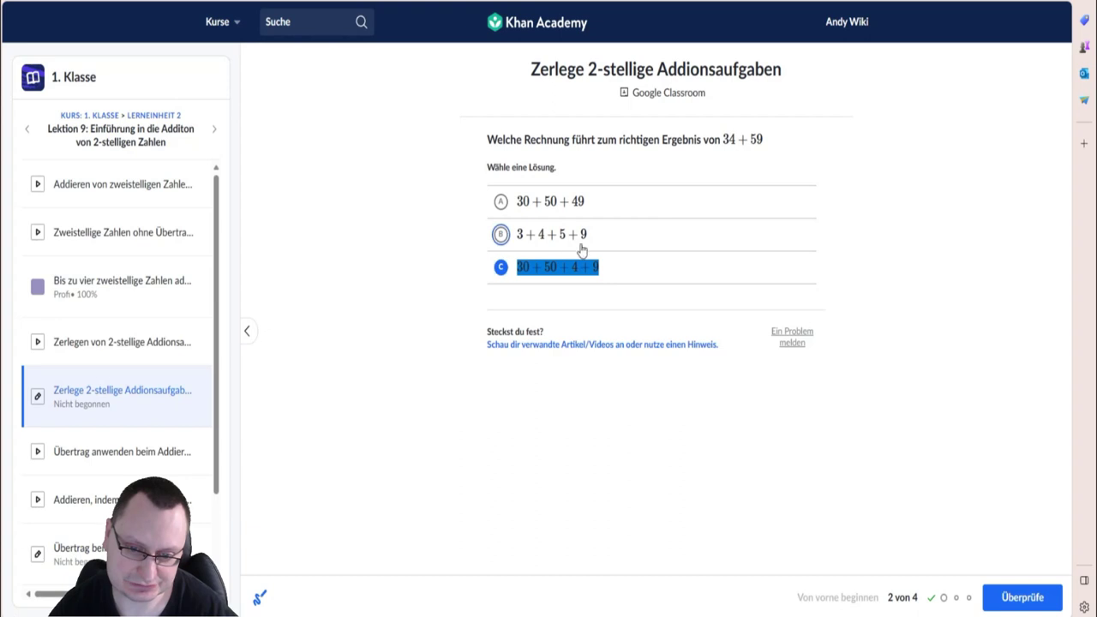
{"action": "left_click", "coordinate": [1024, 599]}
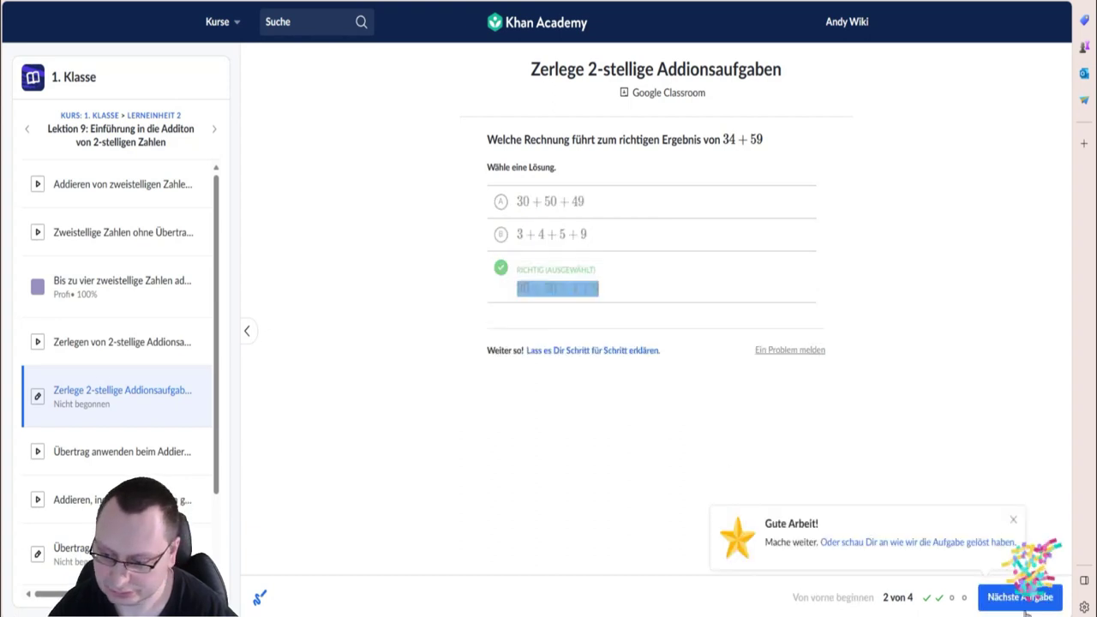
{"action": "left_click", "coordinate": [1024, 600]}
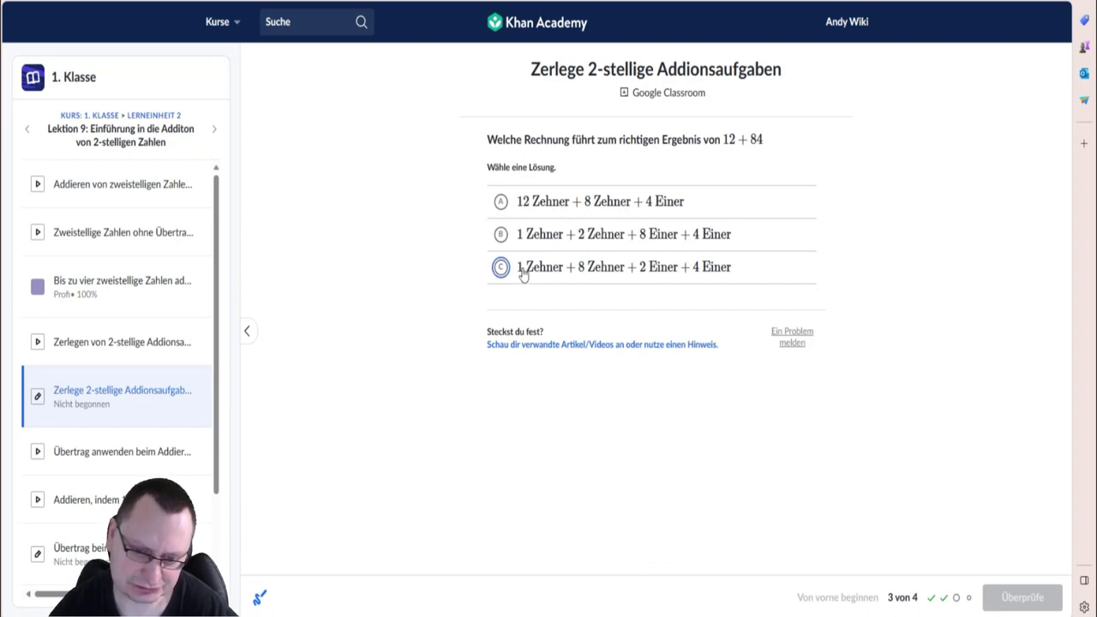
Answer 12 + 84 with 1 Zehner + 8 Zehner + 2 Einer + 4 Einer and 20 + 32 with 20 + 30 + 2, check both and show the summary.
{"action": "double_click", "coordinate": [656, 273]}
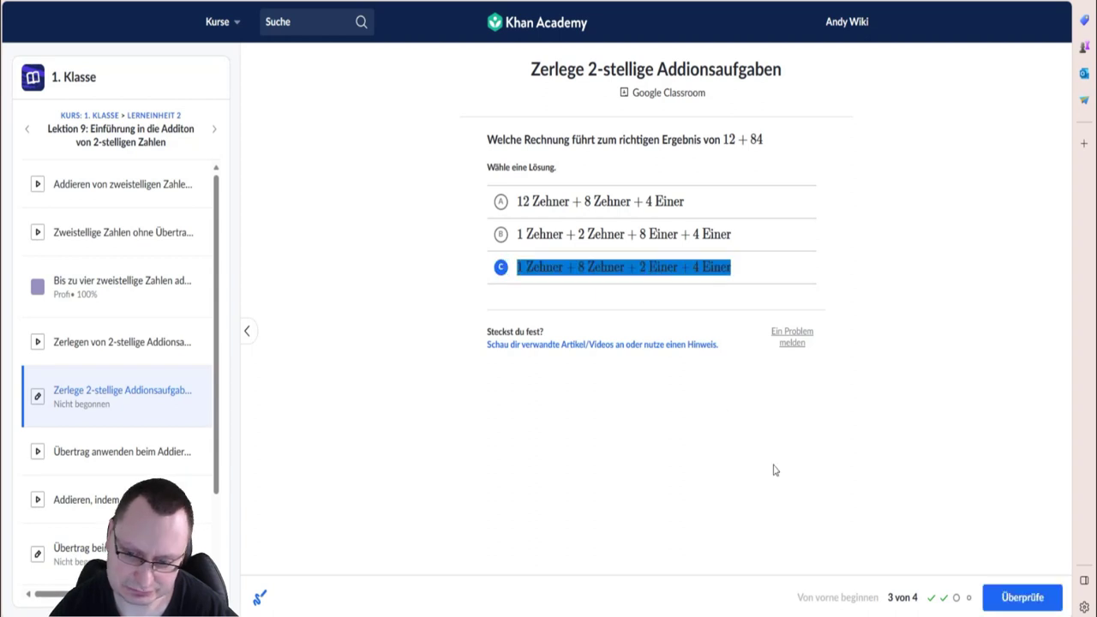
{"action": "left_click", "coordinate": [1022, 598]}
{"action": "left_click", "coordinate": [1022, 597]}
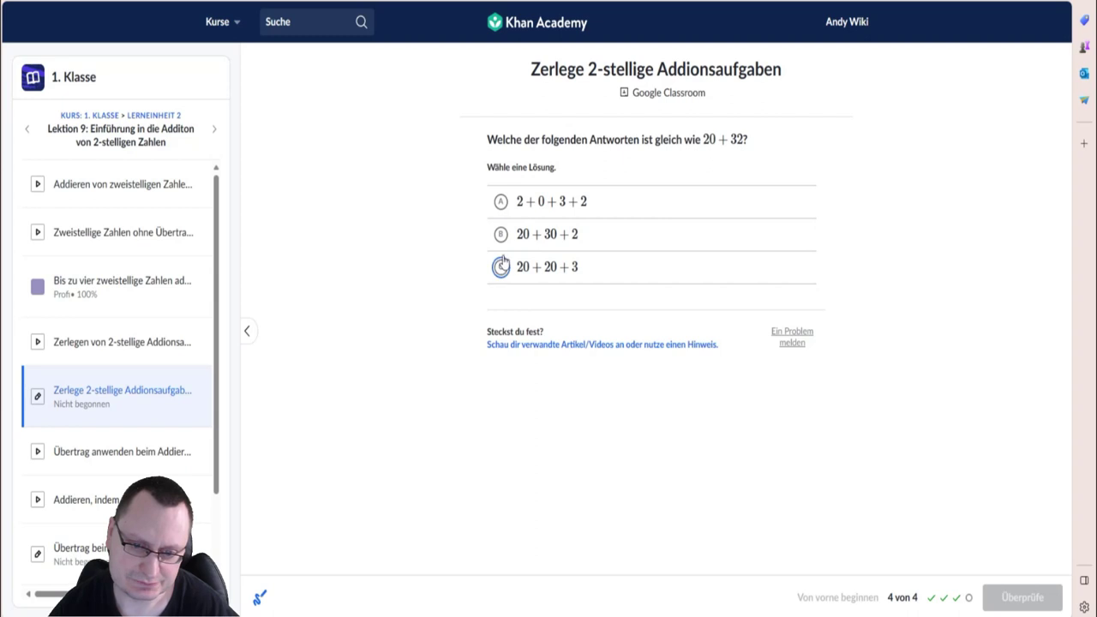
{"action": "triple_click", "coordinate": [576, 240]}
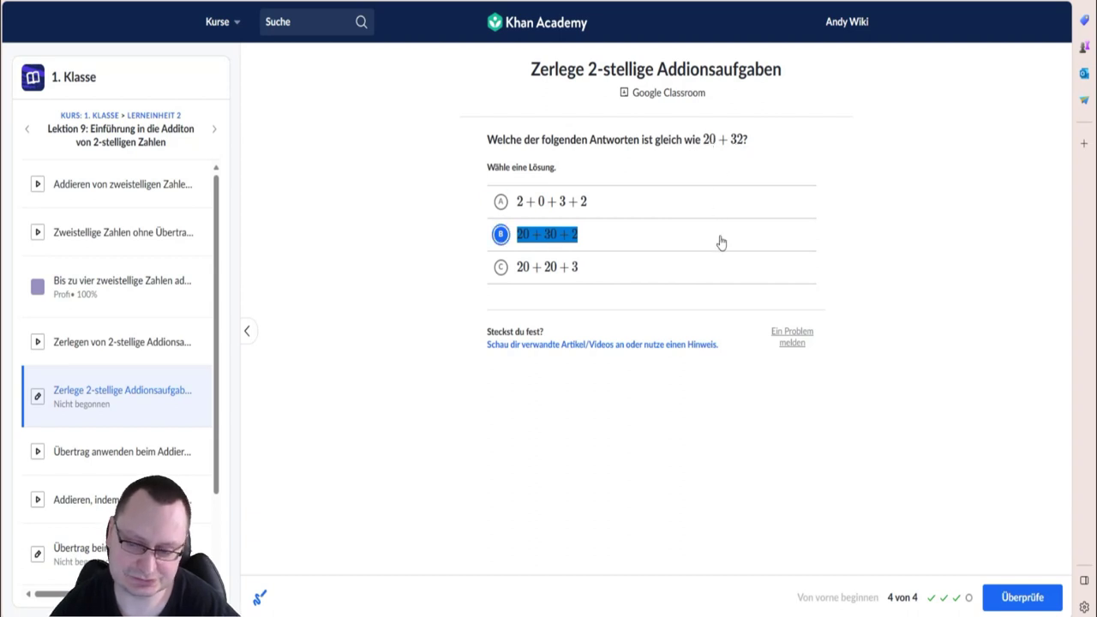
{"action": "left_click", "coordinate": [1005, 602]}
{"action": "left_click", "coordinate": [1005, 599]}
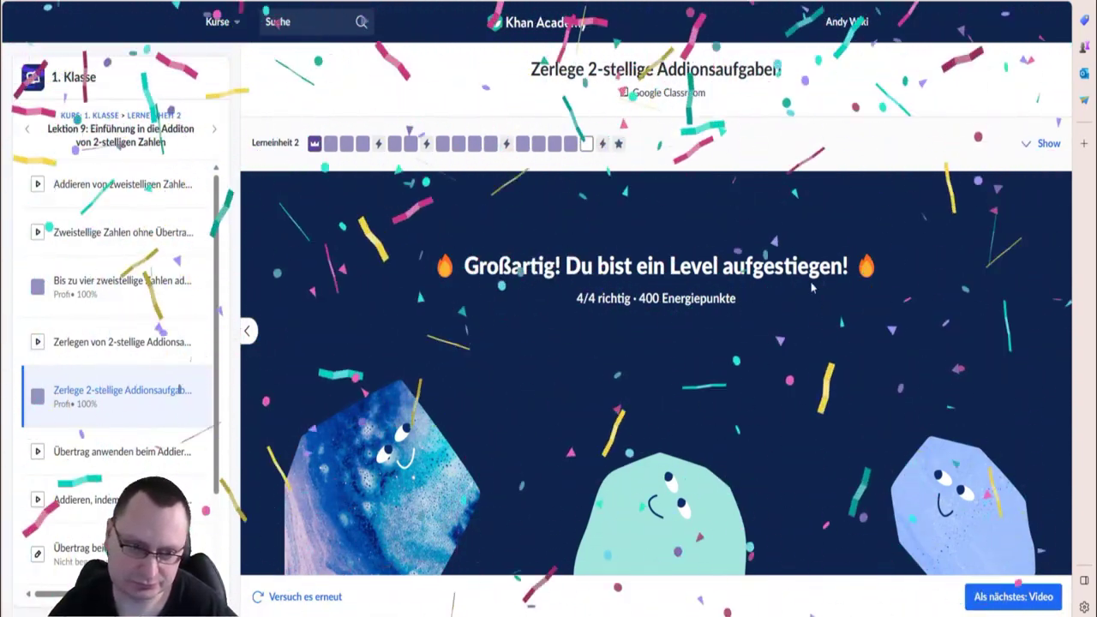
Advance past the video on Übertrag with 1-stelligen Zahlen to the video Addieren, indem 10er Gruppen gebildet werden.
{"action": "left_click", "coordinate": [974, 596]}
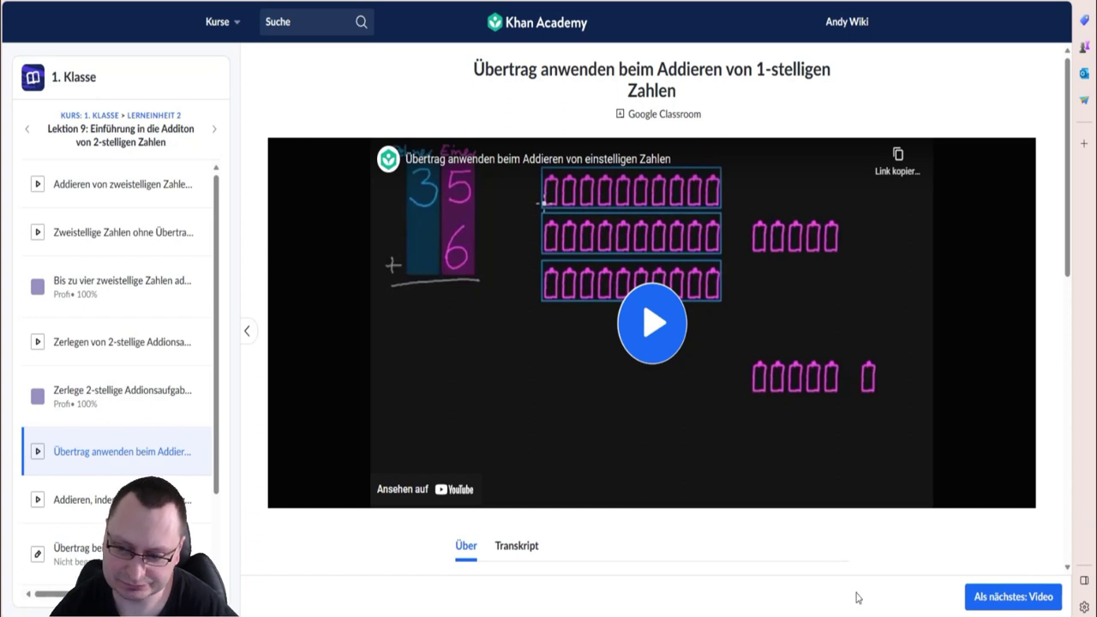
{"action": "left_click", "coordinate": [986, 597]}
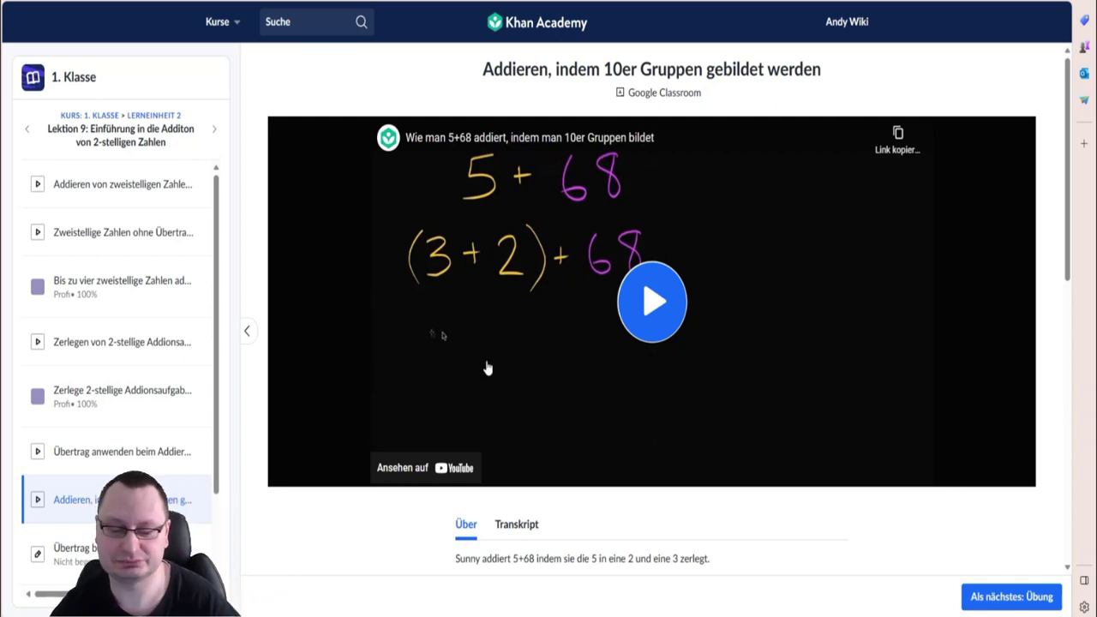
{"action": "scroll", "coordinate": [592, 540], "scroll_direction": "down", "scroll_amount": 1}
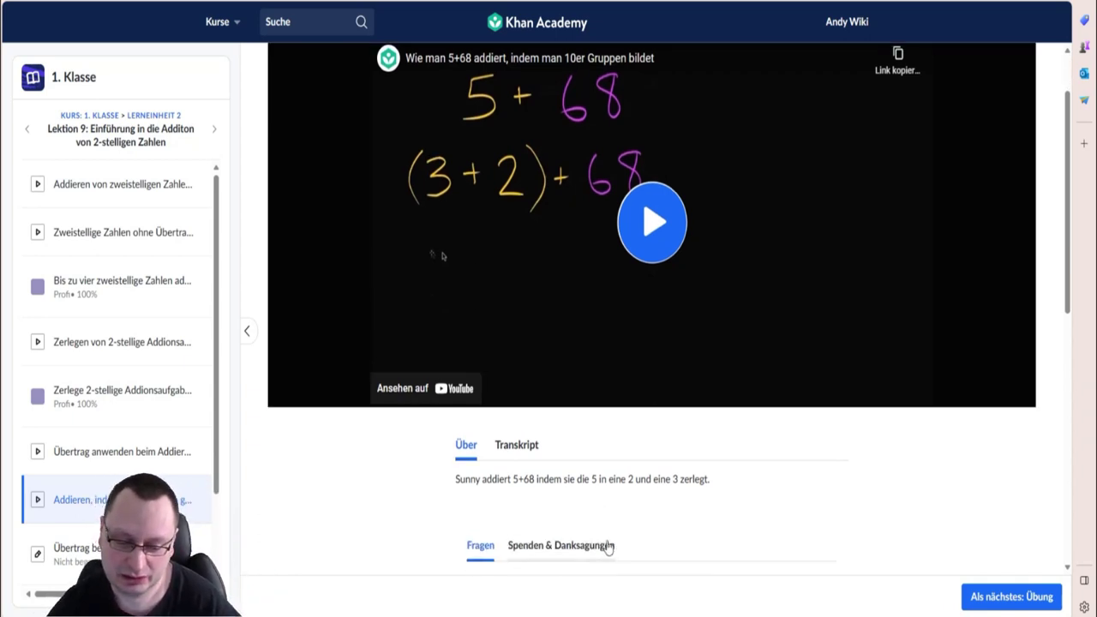
{"action": "scroll", "coordinate": [839, 509], "scroll_direction": "up", "scroll_amount": 1}
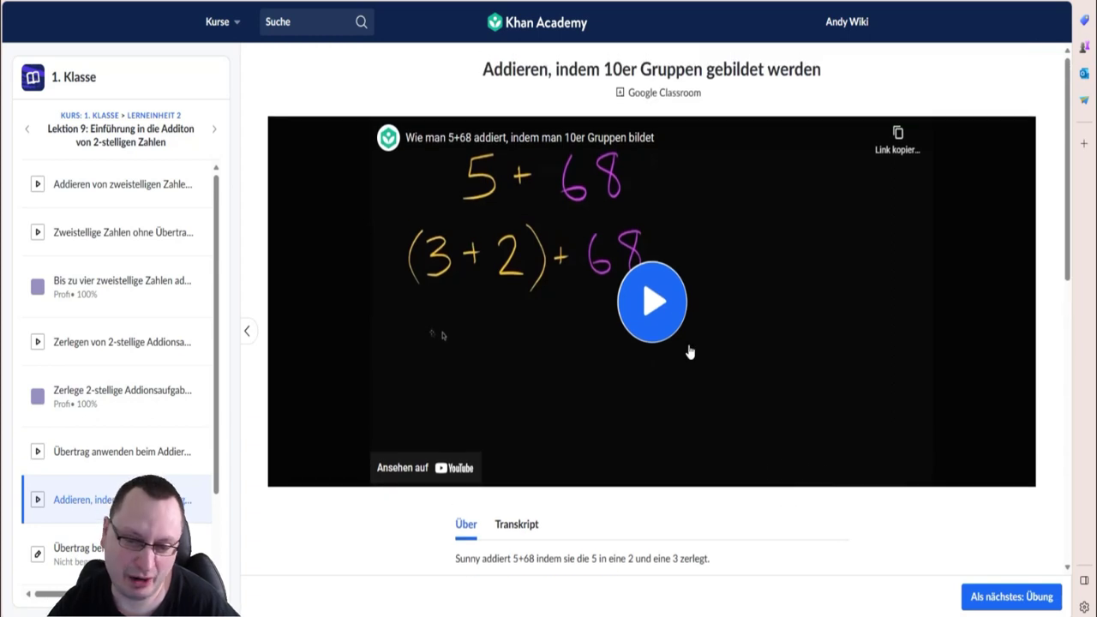
Play the video Addieren, indem 10er Gruppen gebildet werden and skip ahead through the 5 + 68 worked example to 1:46.
{"action": "left_click", "coordinate": [653, 321]}
{"action": "left_click", "coordinate": [630, 351]}
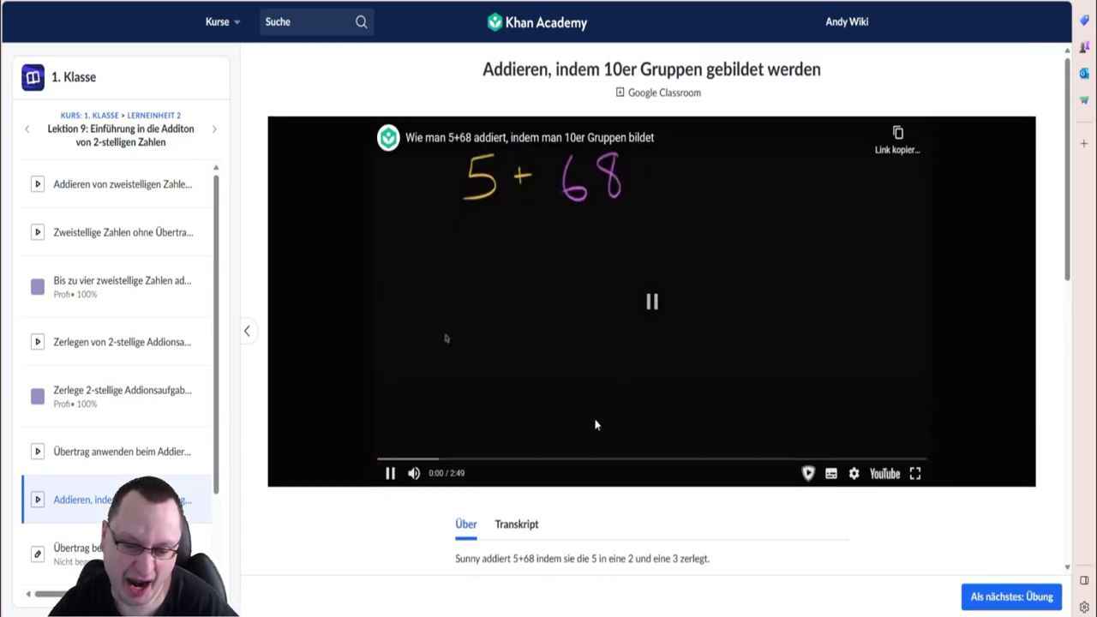
{"action": "left_click", "coordinate": [575, 463]}
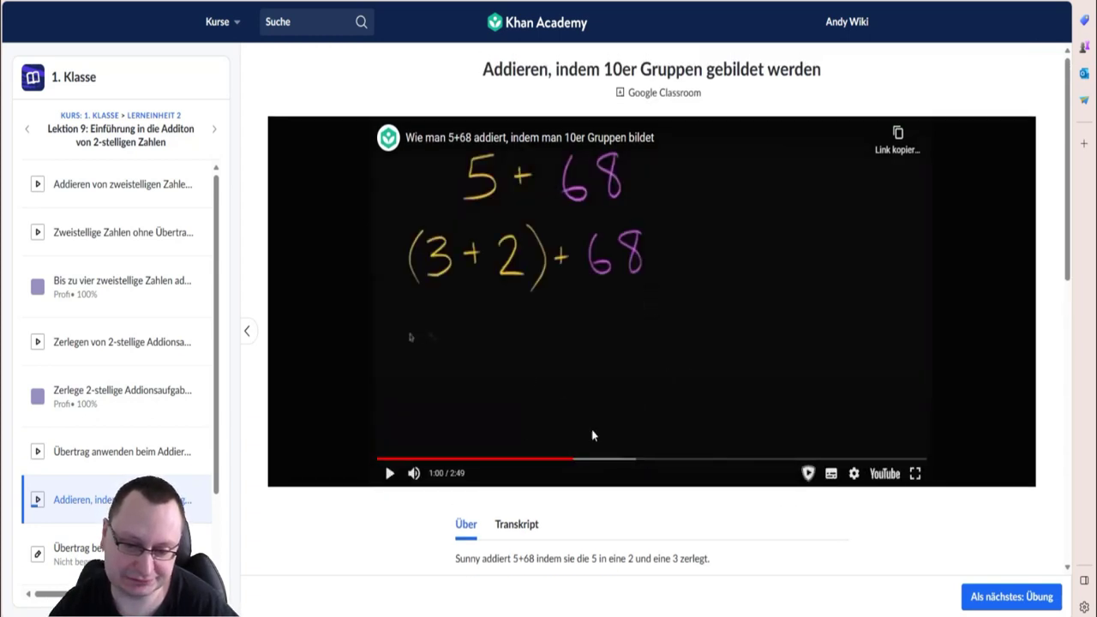
{"action": "left_click", "coordinate": [619, 463]}
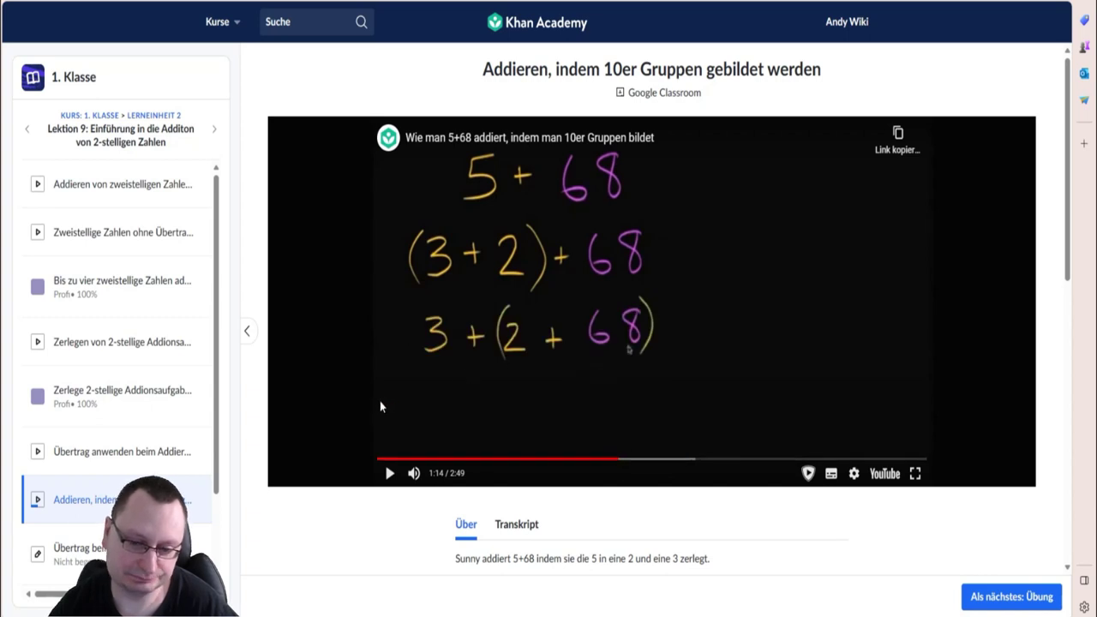
{"action": "left_click", "coordinate": [657, 462]}
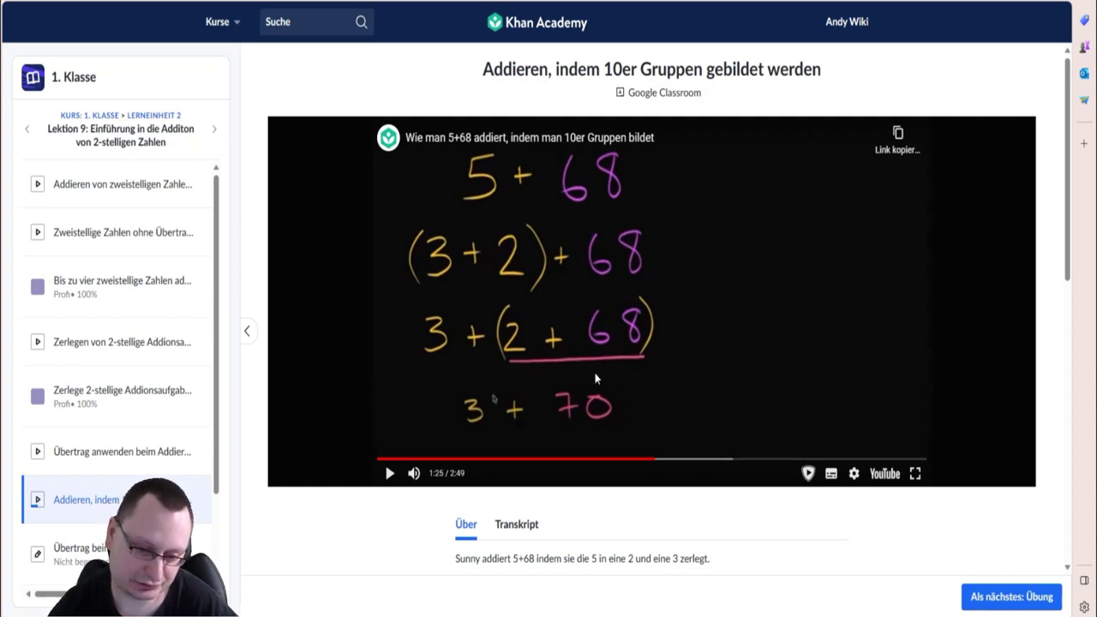
{"action": "left_click", "coordinate": [691, 460]}
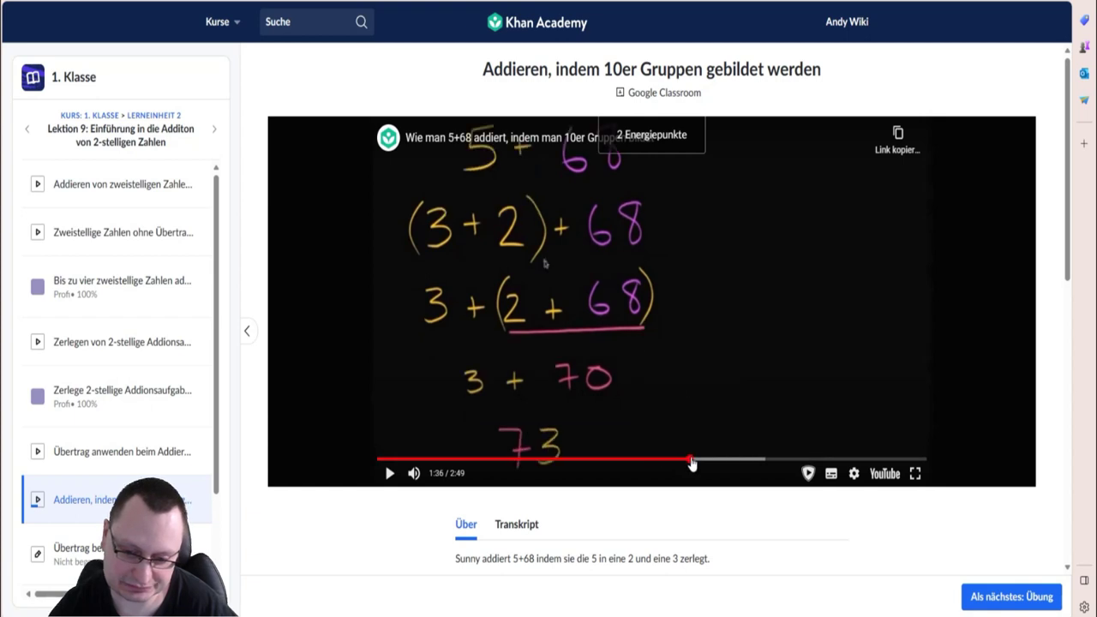
{"action": "left_click", "coordinate": [723, 460]}
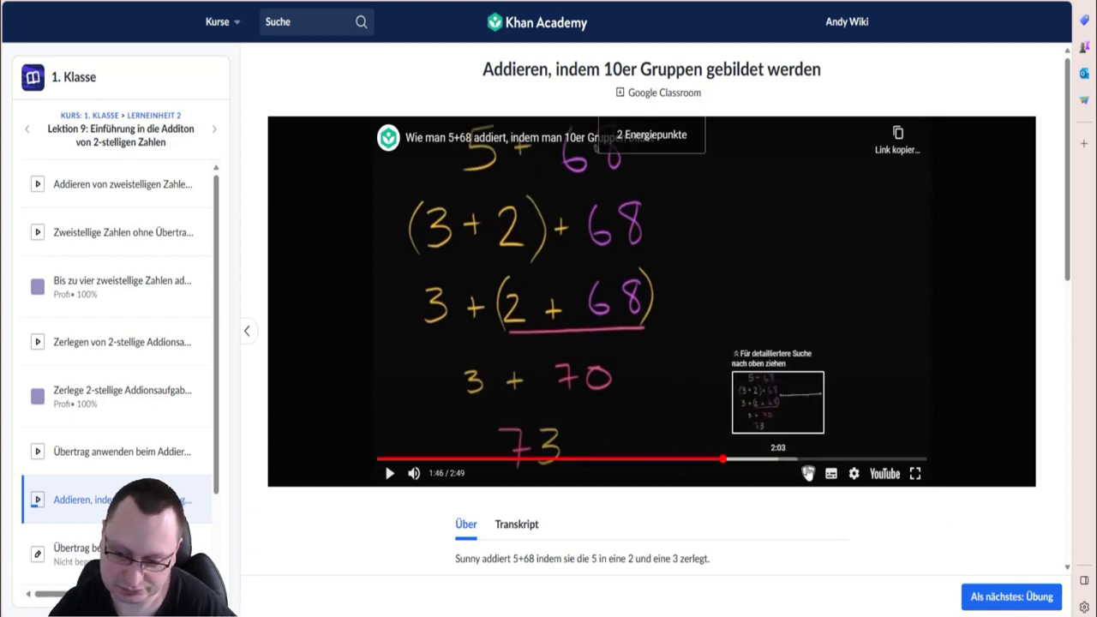
Start the exercise Übertrag beim Addieren von 1-stelligen Zahlen, answer 89 + 7 with 96, check it and move on.
{"action": "left_click", "coordinate": [1011, 600]}
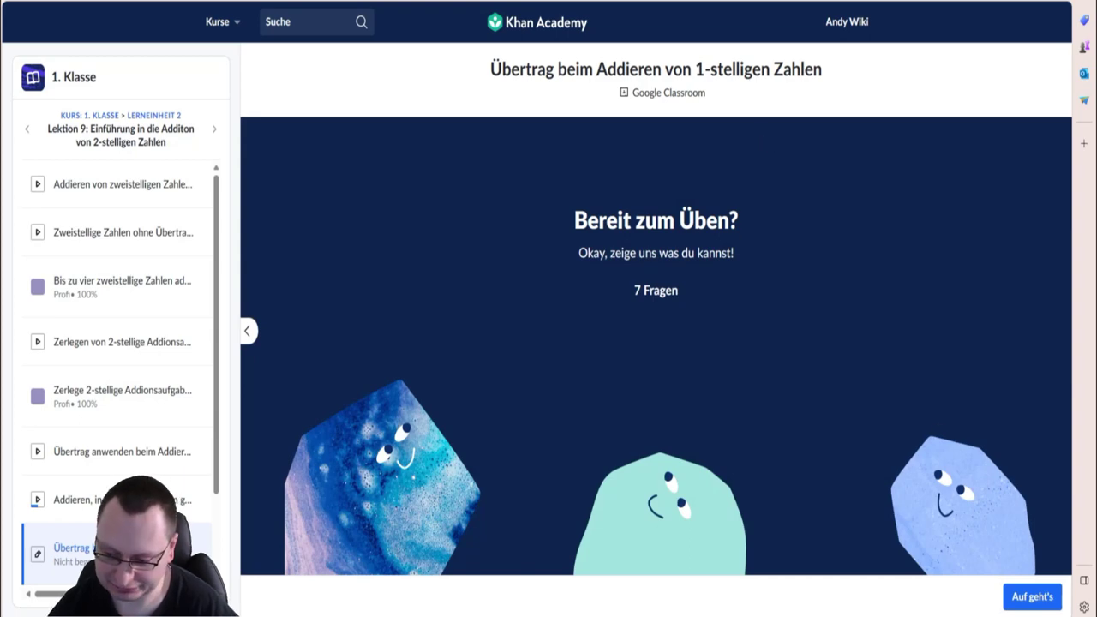
{"action": "left_click", "coordinate": [1031, 596]}
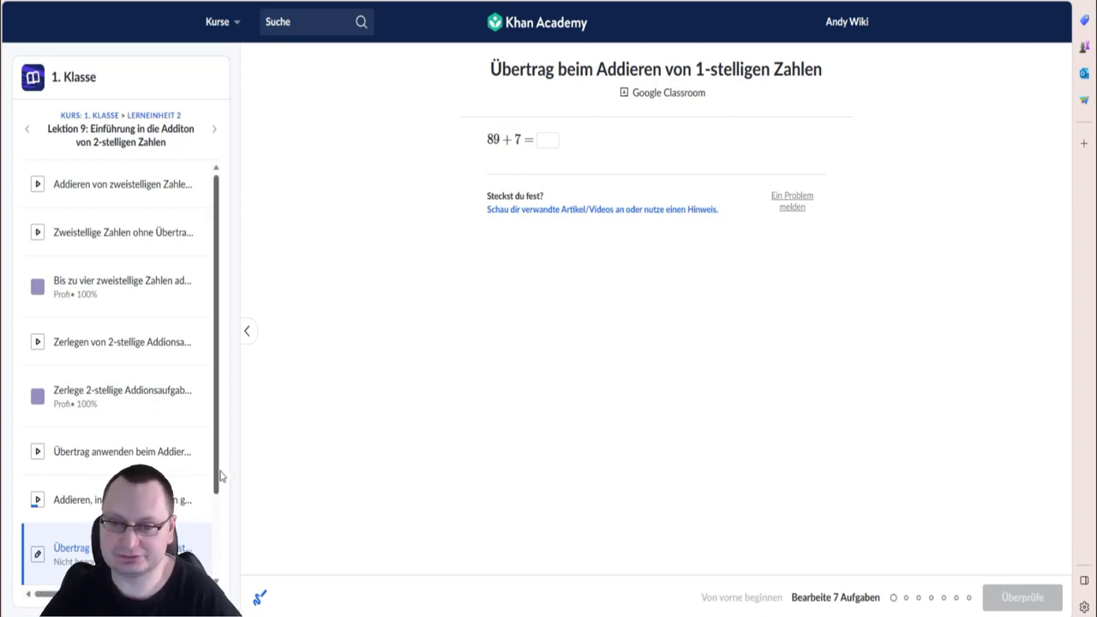
{"action": "left_click", "coordinate": [536, 139]}
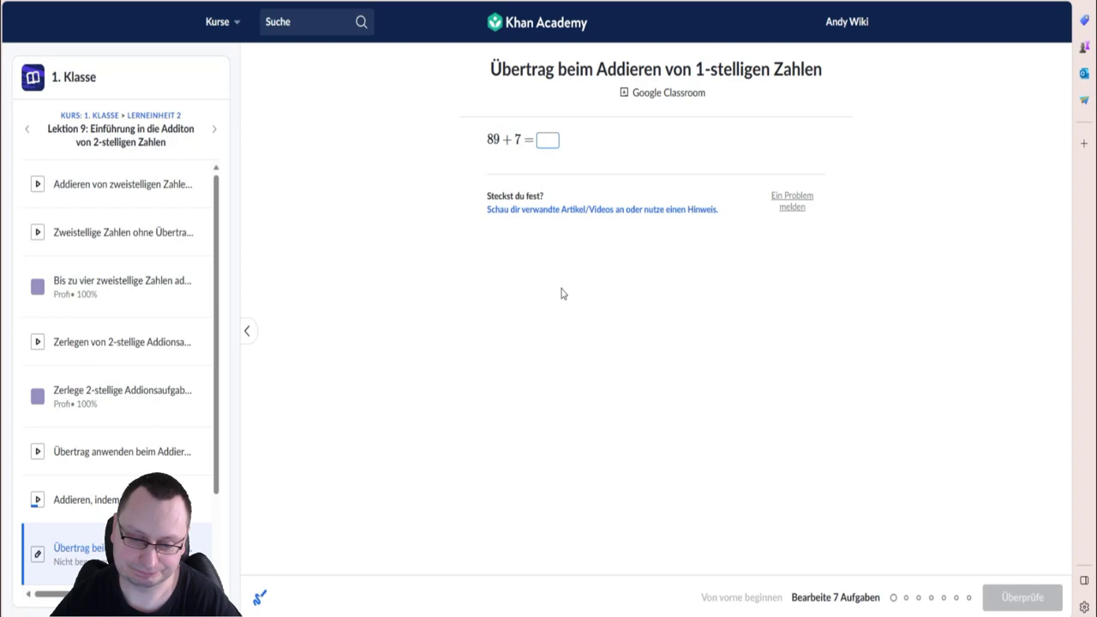
{"action": "left_click", "coordinate": [548, 171]}
{"action": "left_click", "coordinate": [541, 142]}
{"action": "type", "text": "96"}
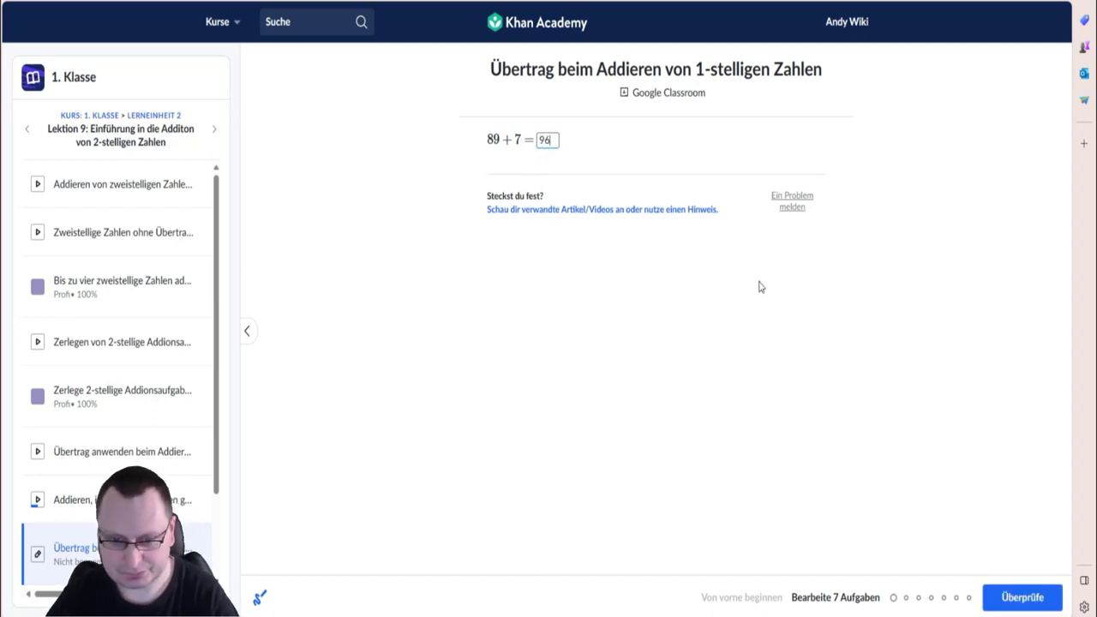
{"action": "left_click", "coordinate": [1028, 601]}
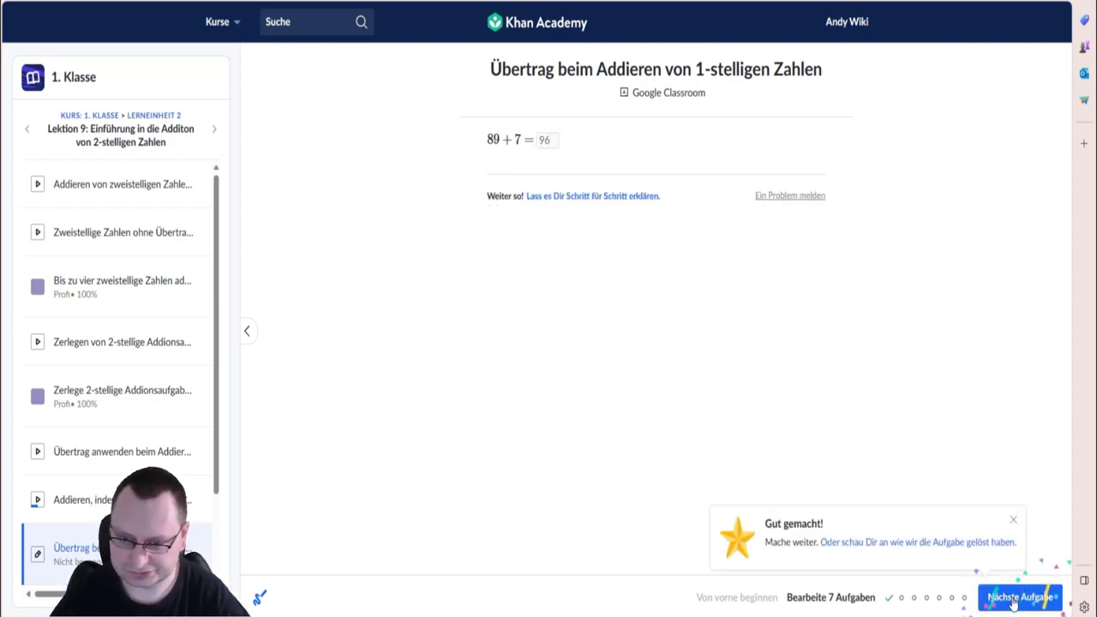
{"action": "left_click", "coordinate": [1024, 600]}
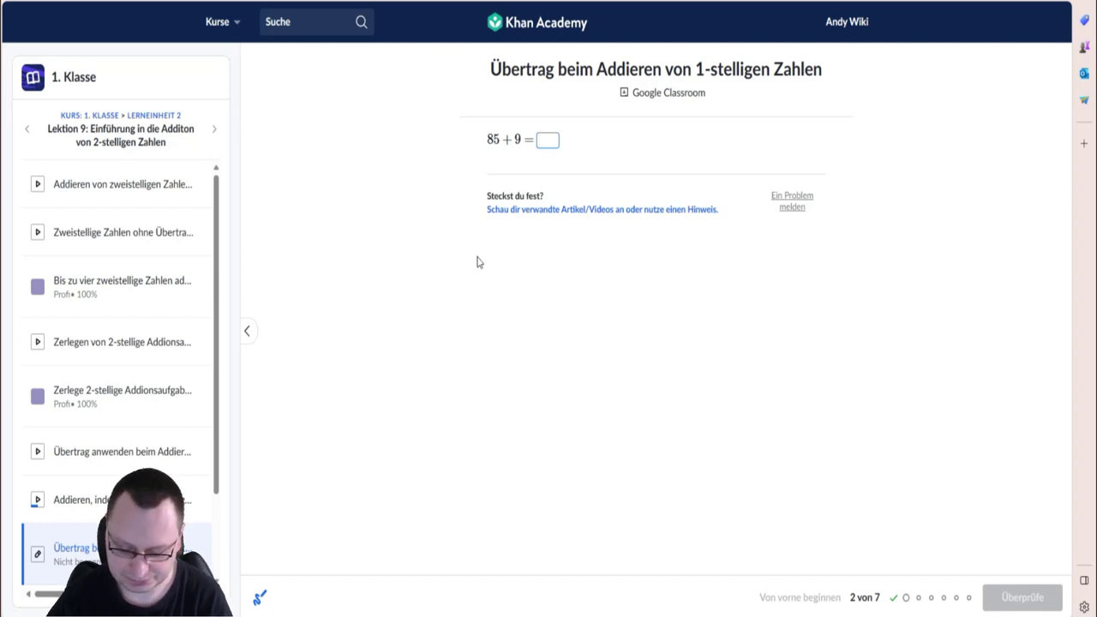
Answer 85 + 9 with 94 and 38 + 4 with 42, checking each and moving on.
{"action": "type", "text": "94"}
{"action": "left_click", "coordinate": [1017, 597]}
{"action": "left_click", "coordinate": [1018, 597]}
{"action": "type", "text": "42"}
{"action": "left_click", "coordinate": [998, 598]}
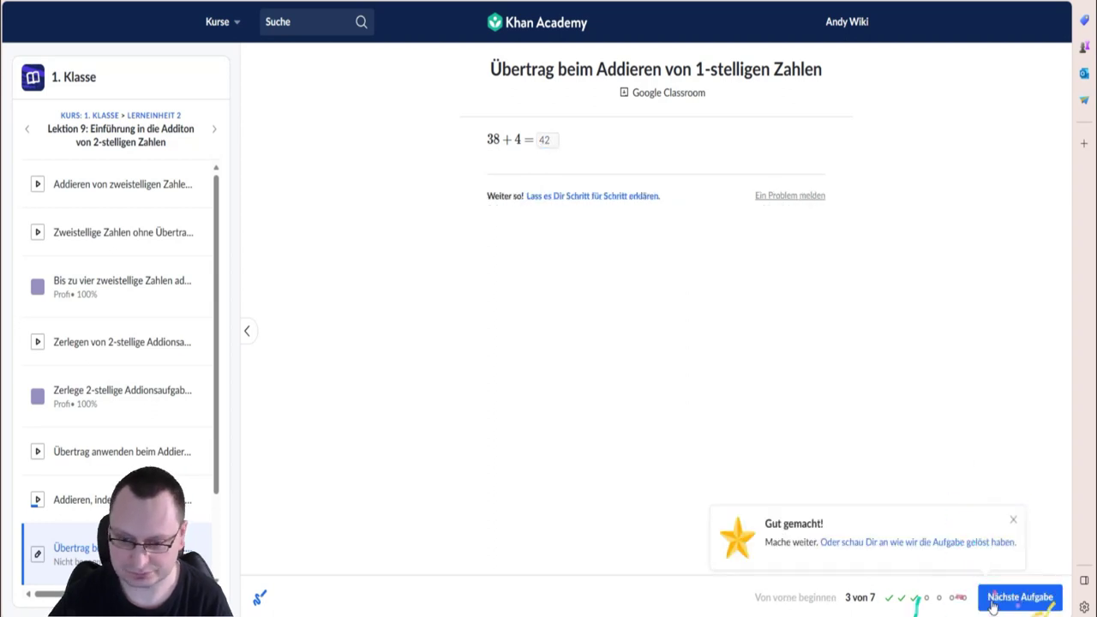
{"action": "left_click", "coordinate": [992, 603]}
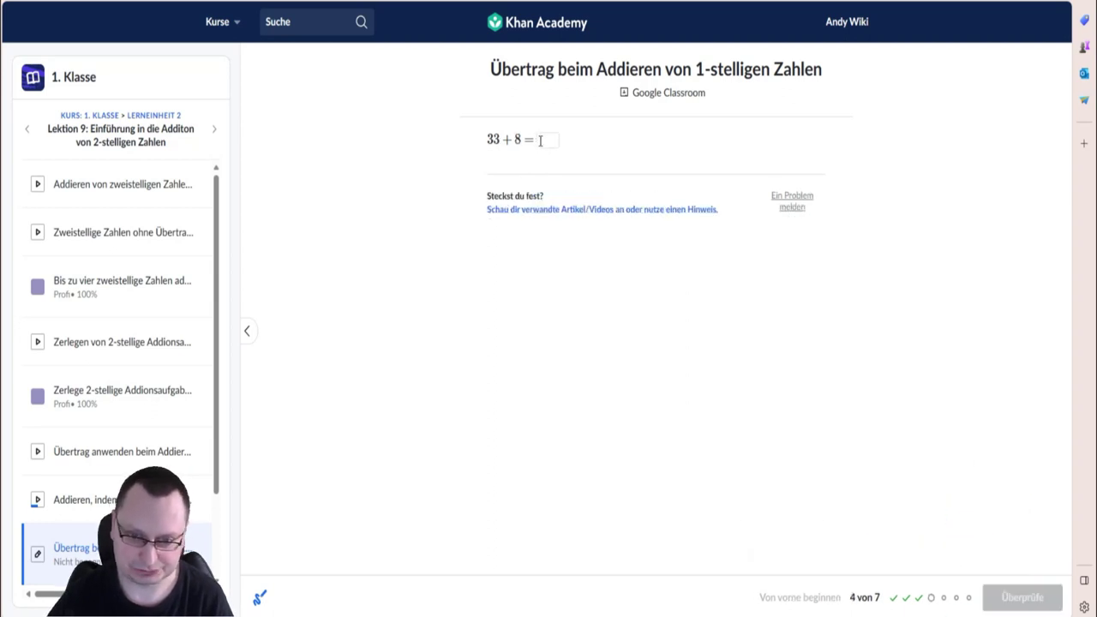
Answer 33 + 8 with 41 and 67 + 6 with 73, checking each and moving on.
{"action": "type", "text": "41"}
{"action": "left_click", "coordinate": [1003, 598]}
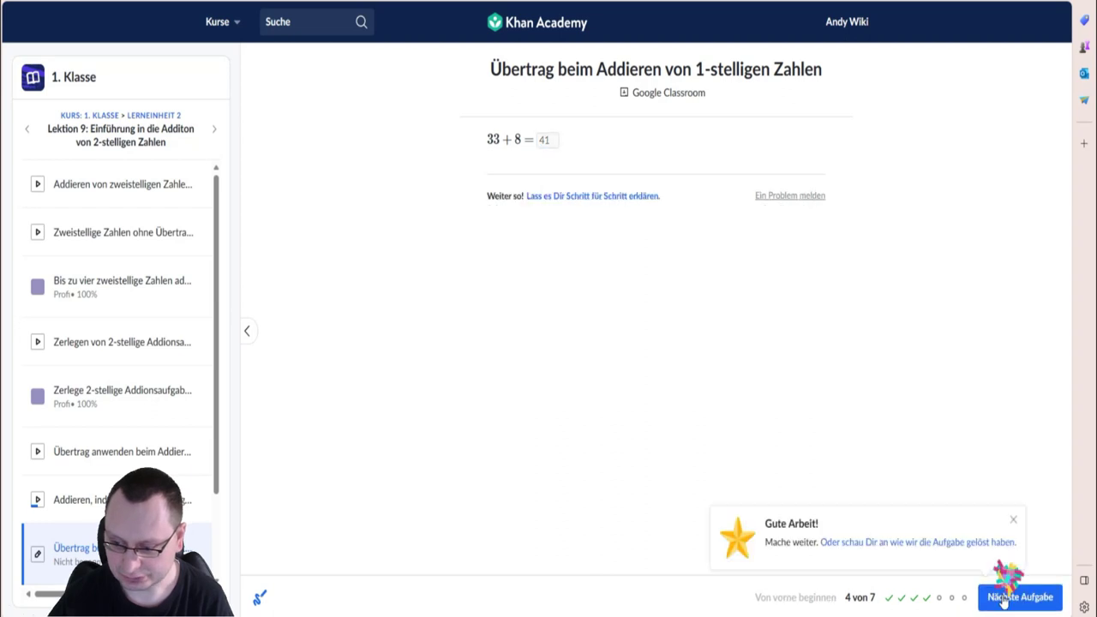
{"action": "left_click", "coordinate": [984, 600]}
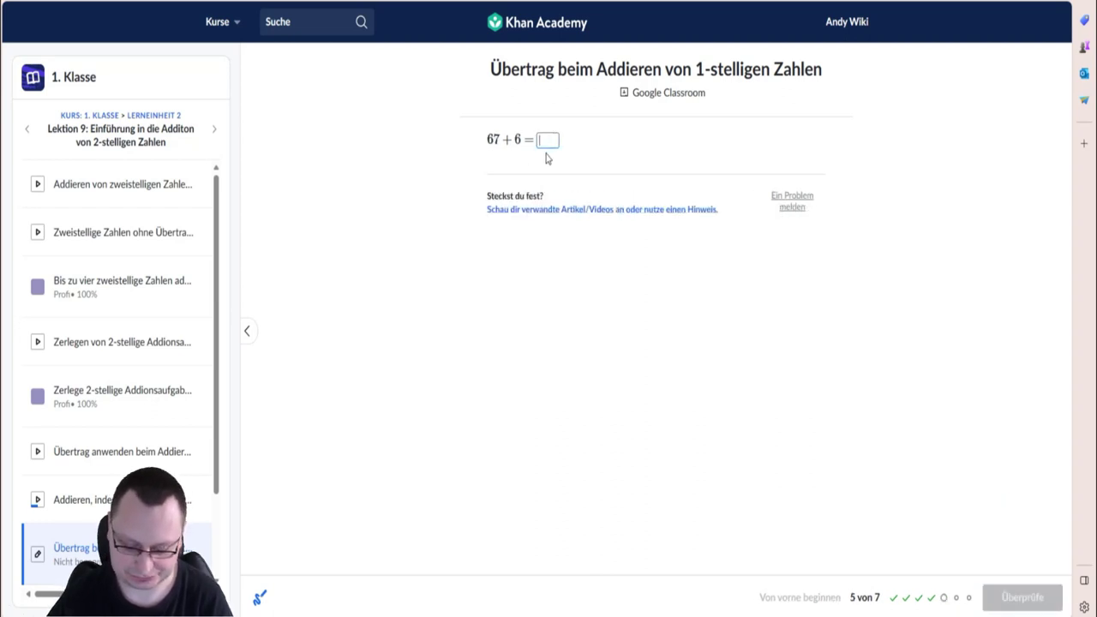
{"action": "type", "text": "73"}
{"action": "left_click", "coordinate": [1004, 598]}
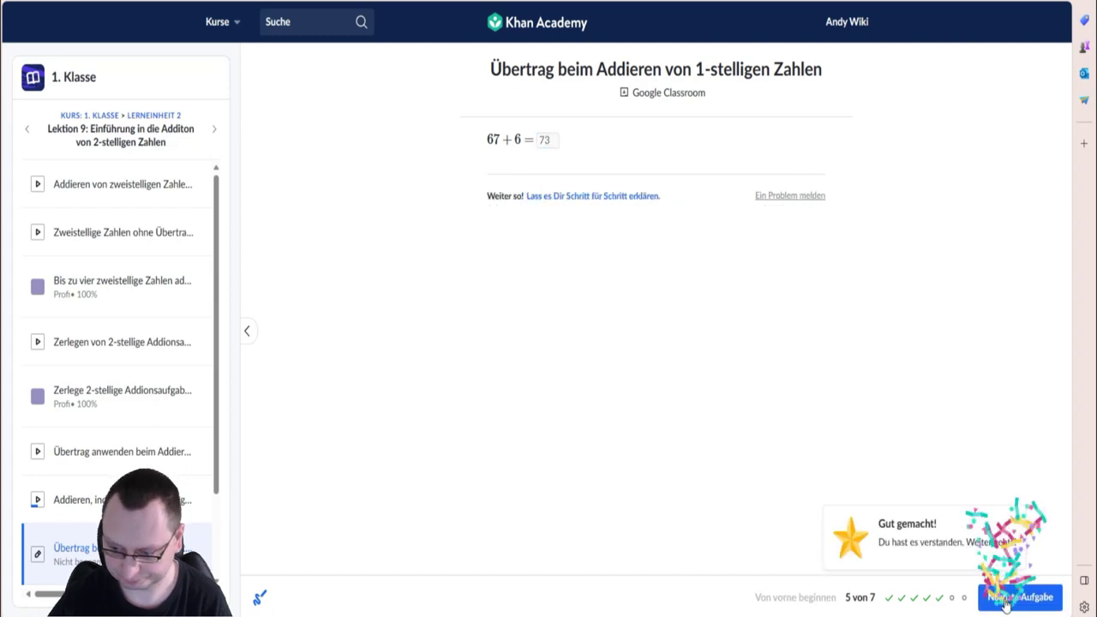
{"action": "left_click", "coordinate": [1005, 600]}
Answer 49 + 5 with 54 and 23 + 9 with 32, check both and show the exercise summary.
{"action": "left_click", "coordinate": [543, 138]}
{"action": "type", "text": "54"}
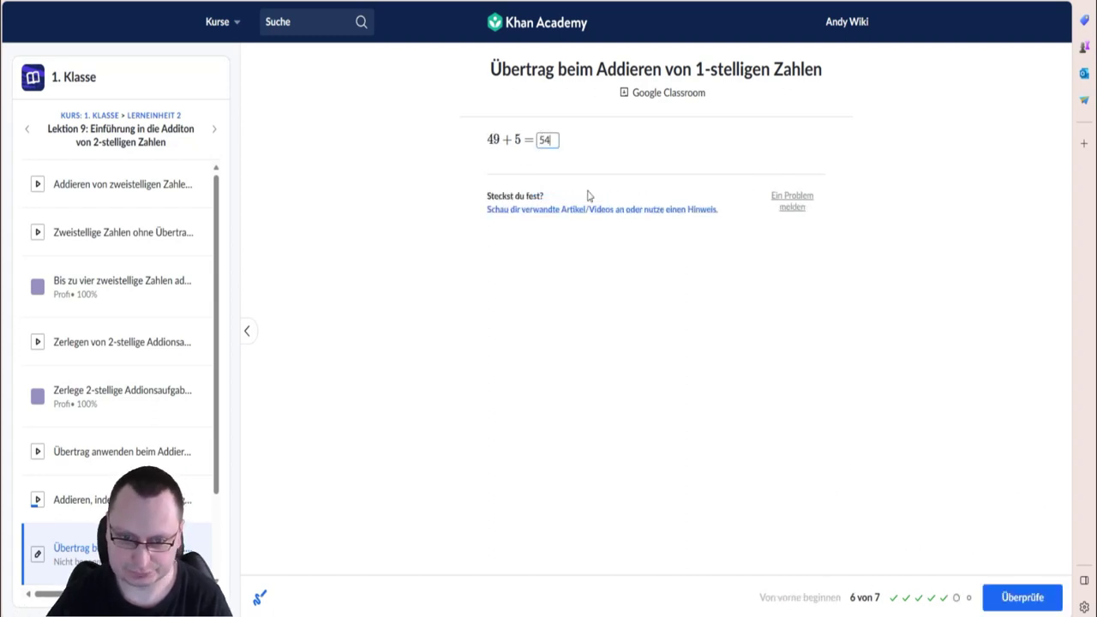
{"action": "key", "text": "Return"}
{"action": "key", "text": "Return"}
{"action": "left_click", "coordinate": [547, 140]}
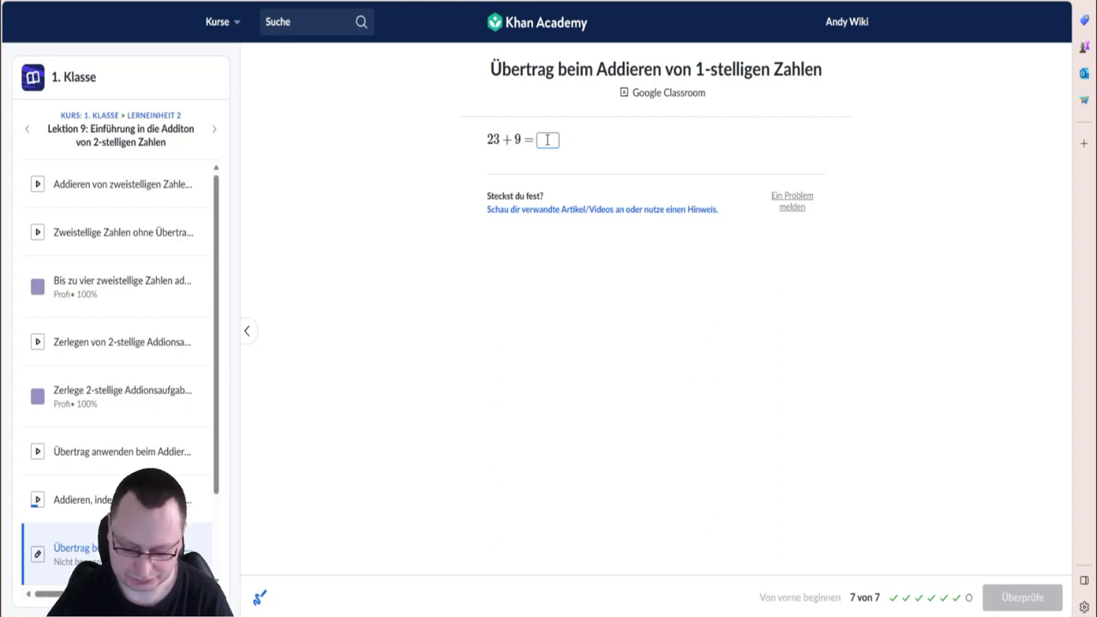
{"action": "type", "text": "32"}
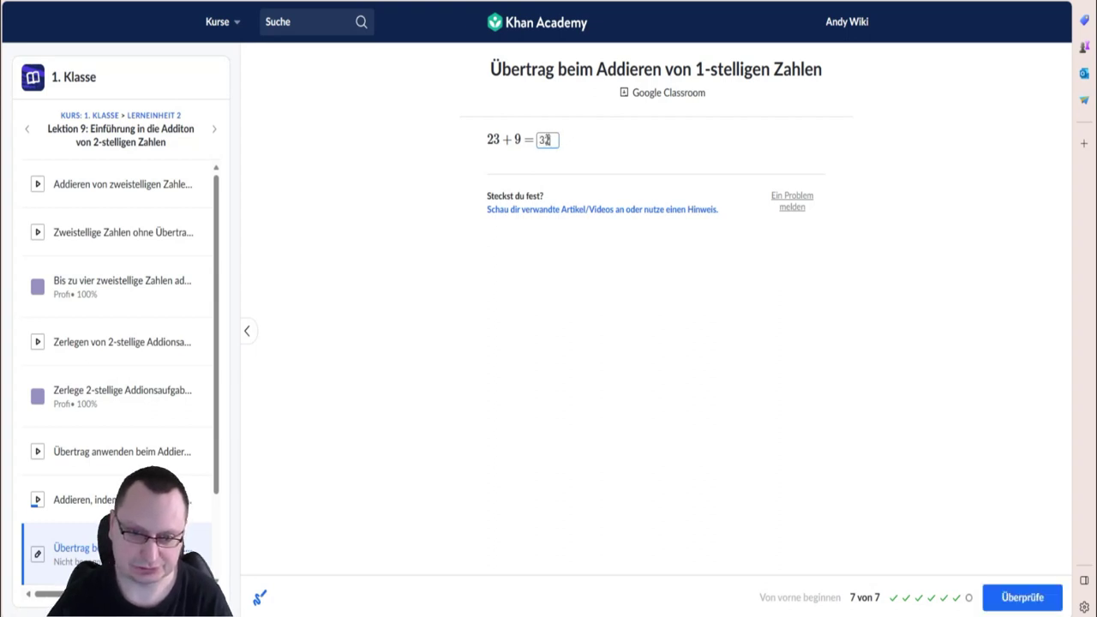
{"action": "left_click", "coordinate": [1012, 598]}
{"action": "left_click", "coordinate": [1009, 599]}
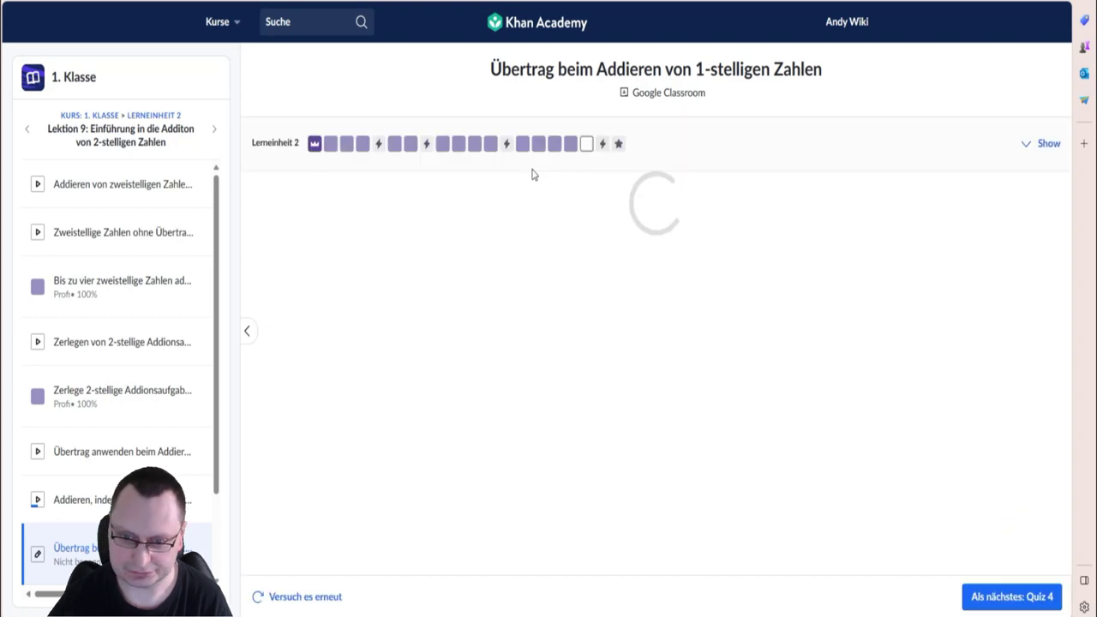
Start Test 4 and answer the column addition 28 + 21 + 31 + 46 with 126, checking it and moving on.
{"action": "left_click", "coordinate": [1005, 599]}
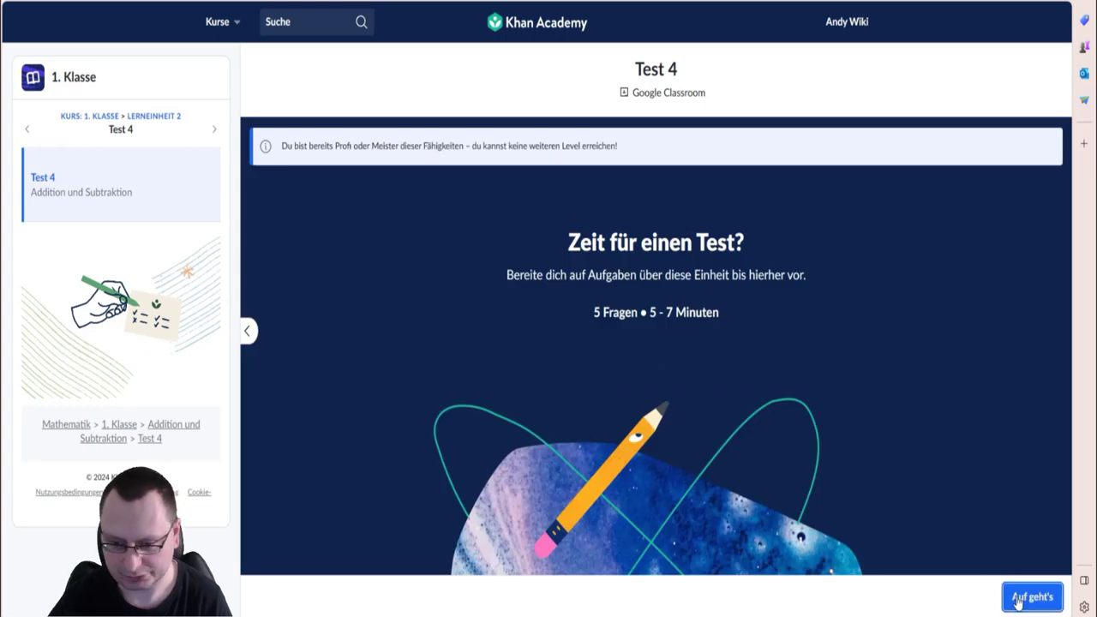
{"action": "left_click", "coordinate": [1017, 598]}
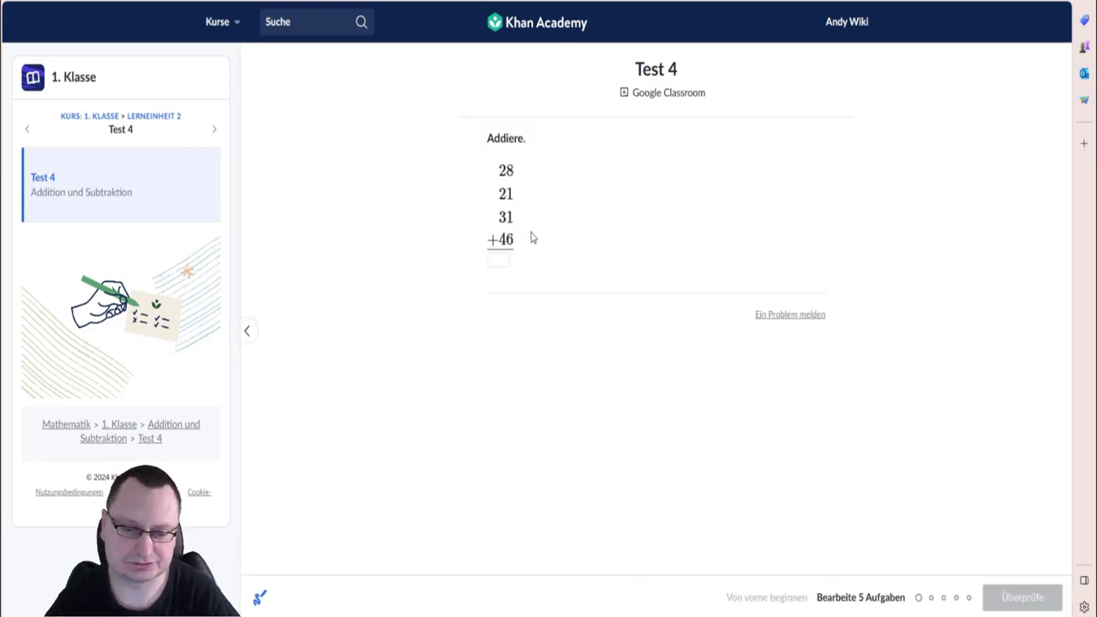
{"action": "left_click", "coordinate": [499, 262]}
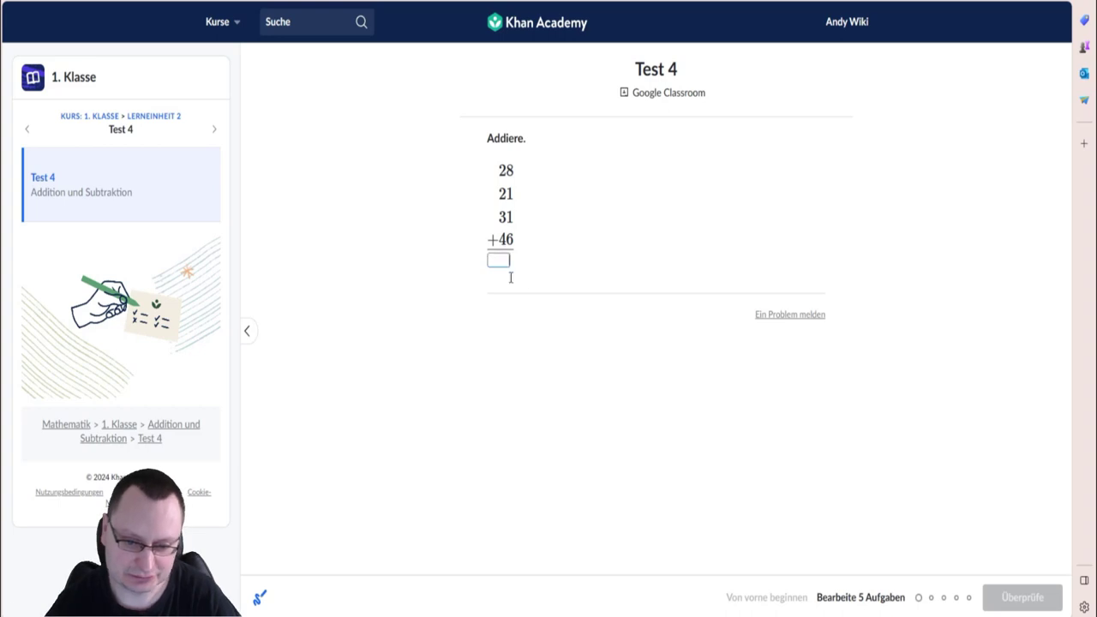
{"action": "type", "text": "6"}
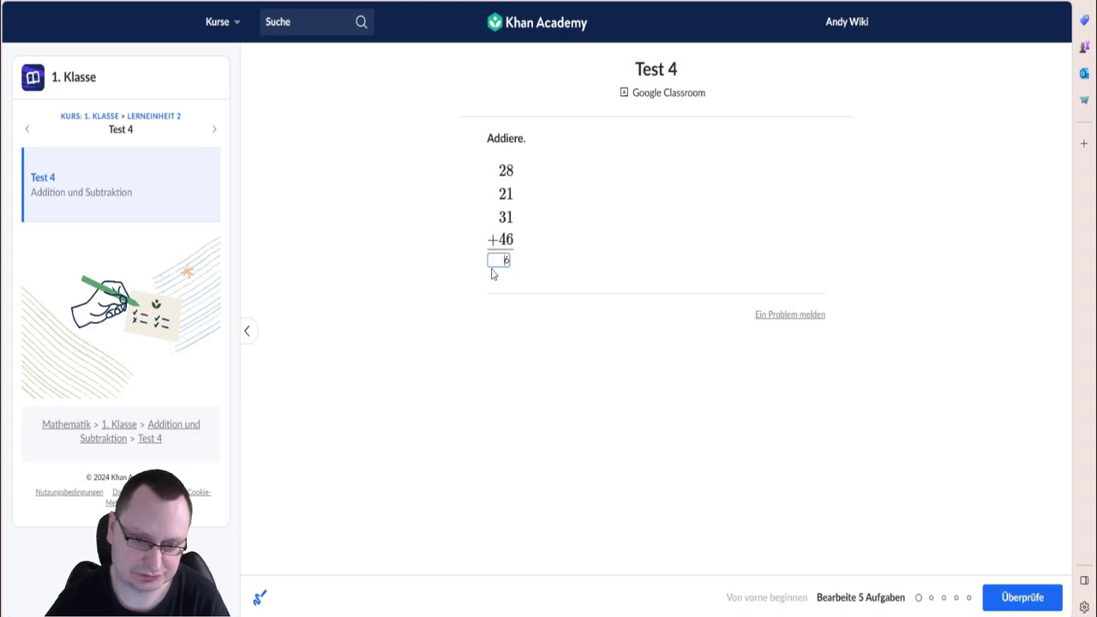
{"action": "type", "text": "12"}
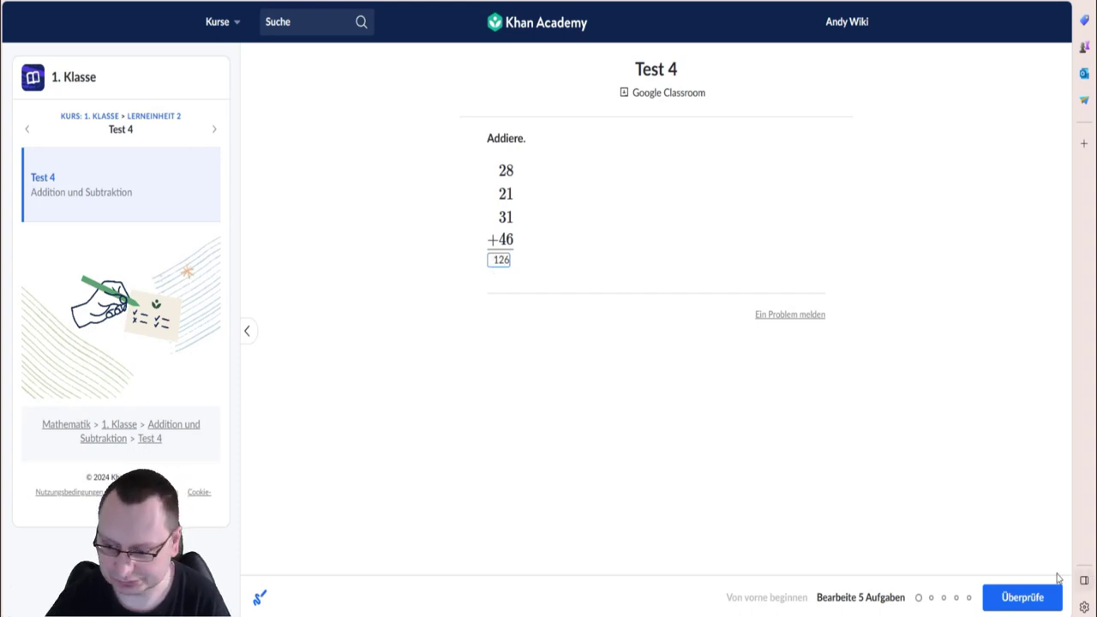
{"action": "left_click", "coordinate": [1021, 603]}
{"action": "left_click", "coordinate": [1022, 600]}
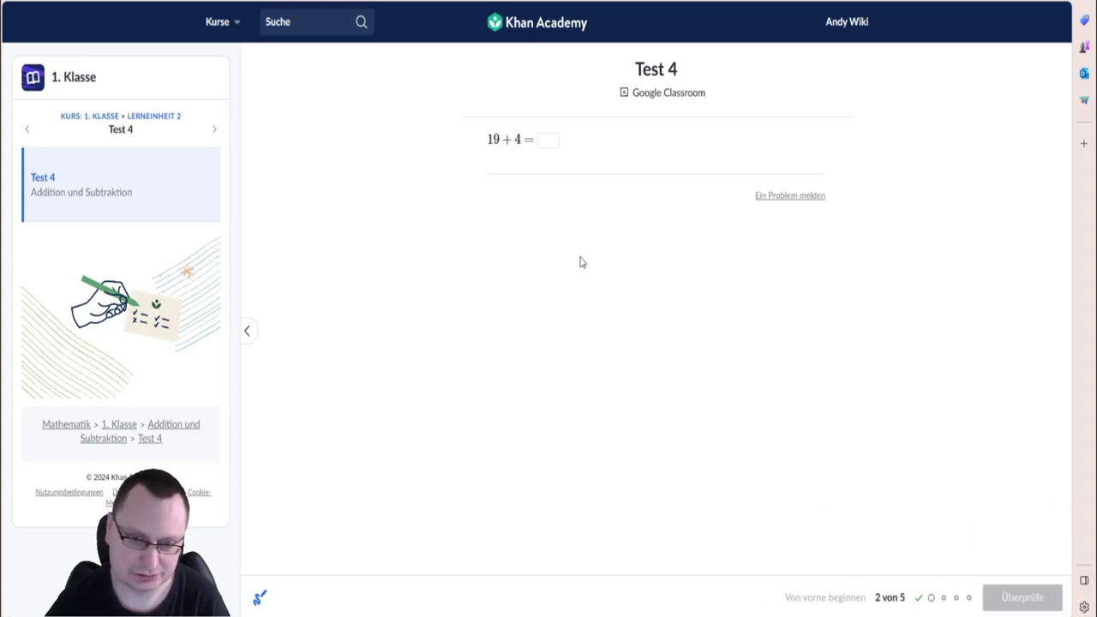
Answer 19 + 4 with 23 and 54 + 22 with 5 Zehner + 2 Zehner + 4 Einer + 2 Einer, checking each and moving on.
{"action": "left_click", "coordinate": [542, 141]}
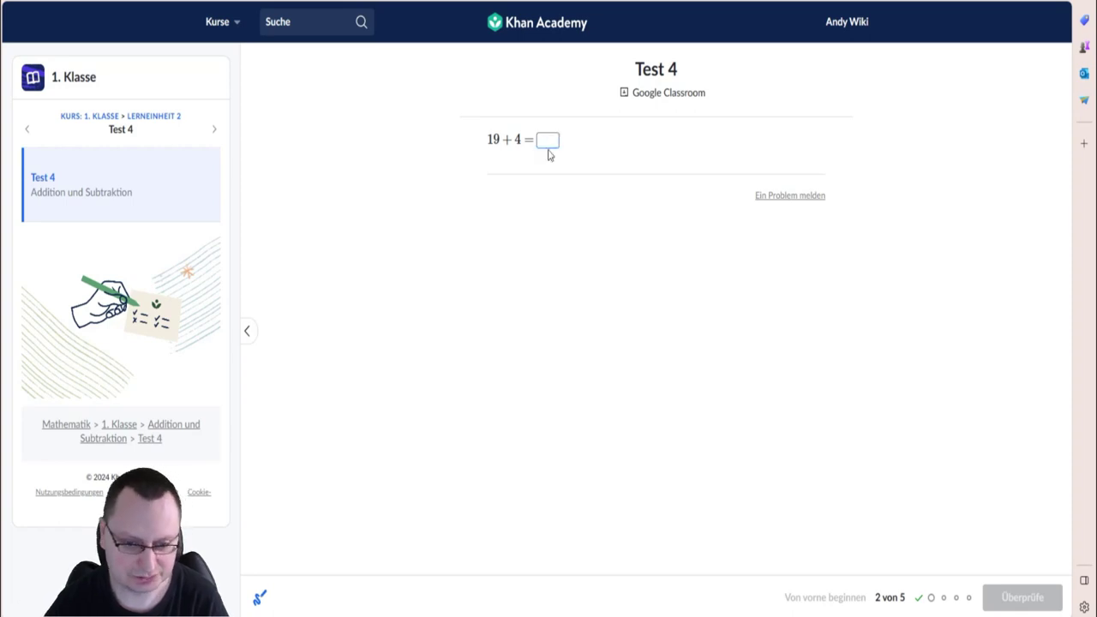
{"action": "type", "text": "23"}
{"action": "left_click", "coordinate": [1011, 597]}
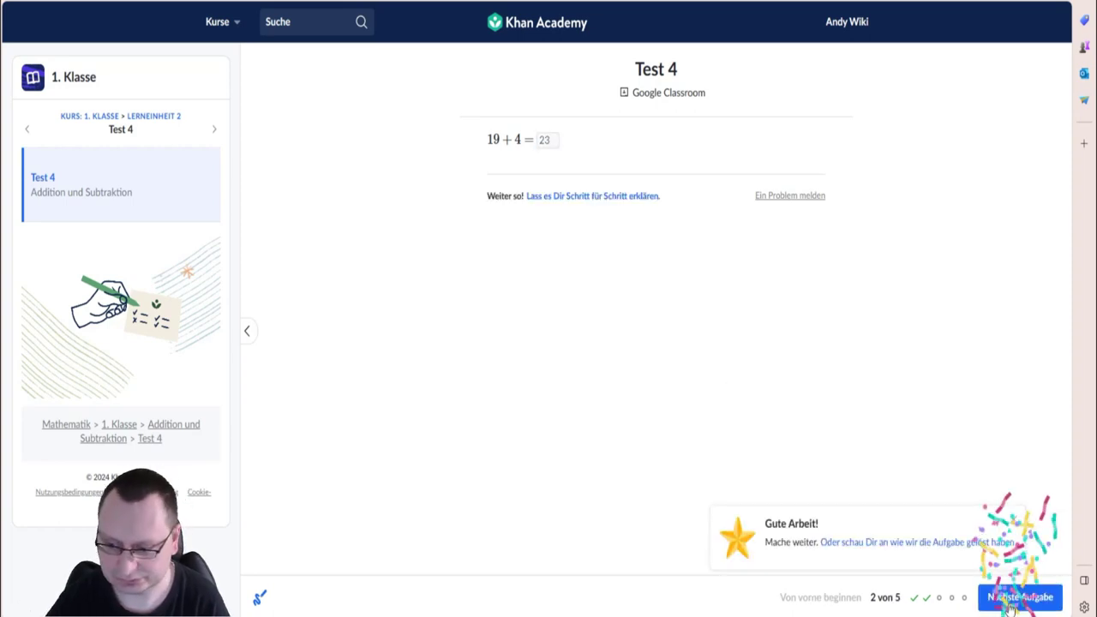
{"action": "left_click", "coordinate": [1020, 597]}
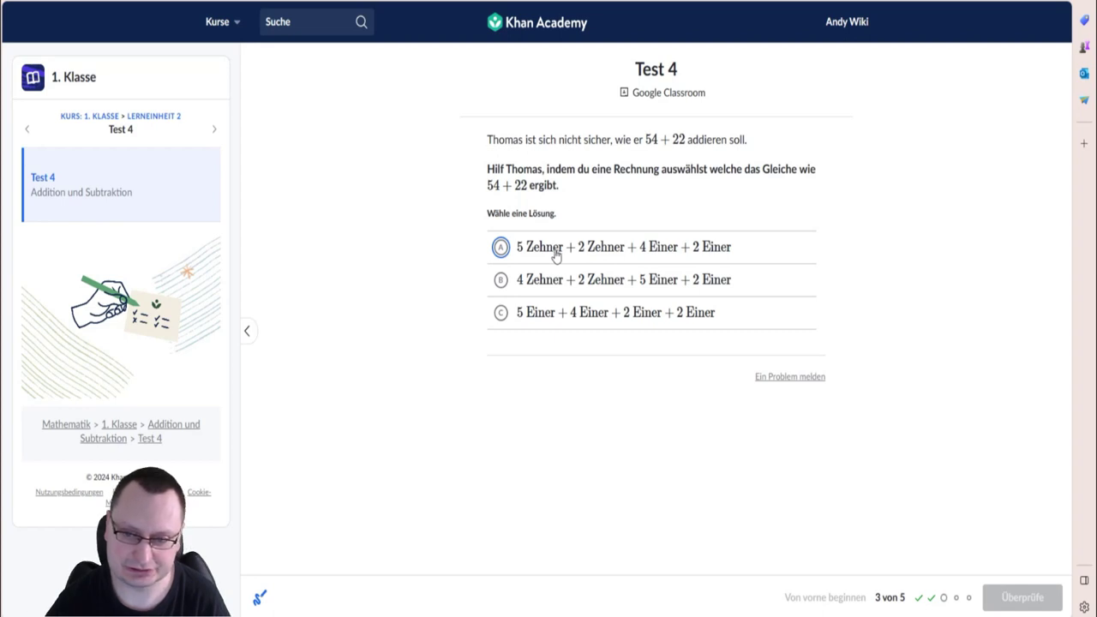
{"action": "triple_click", "coordinate": [617, 255]}
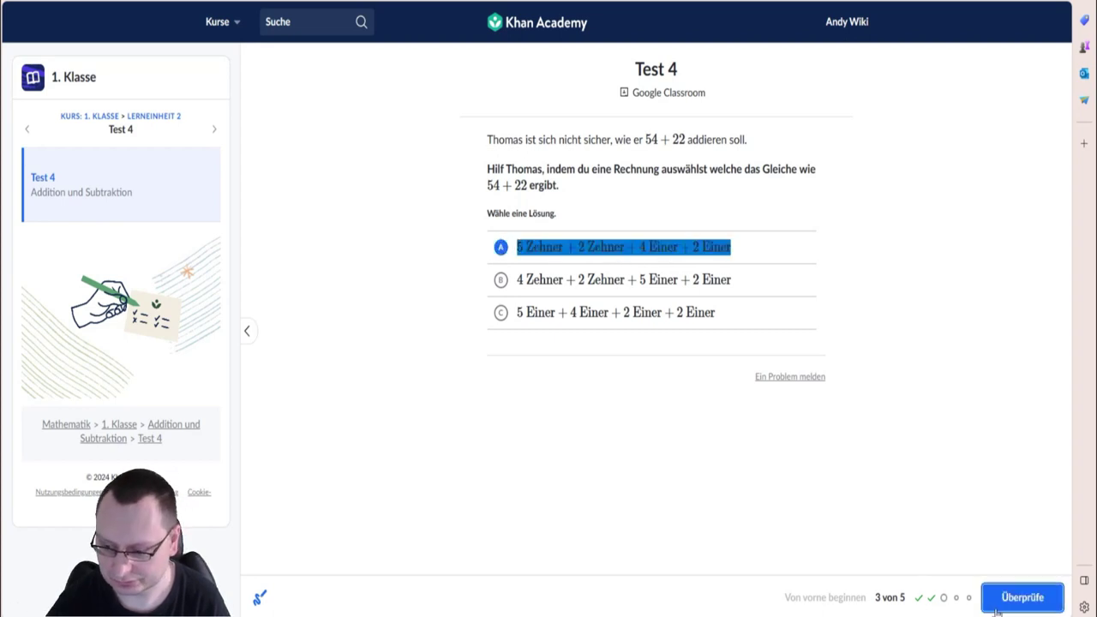
{"action": "left_click", "coordinate": [1020, 597]}
{"action": "left_click", "coordinate": [1020, 597]}
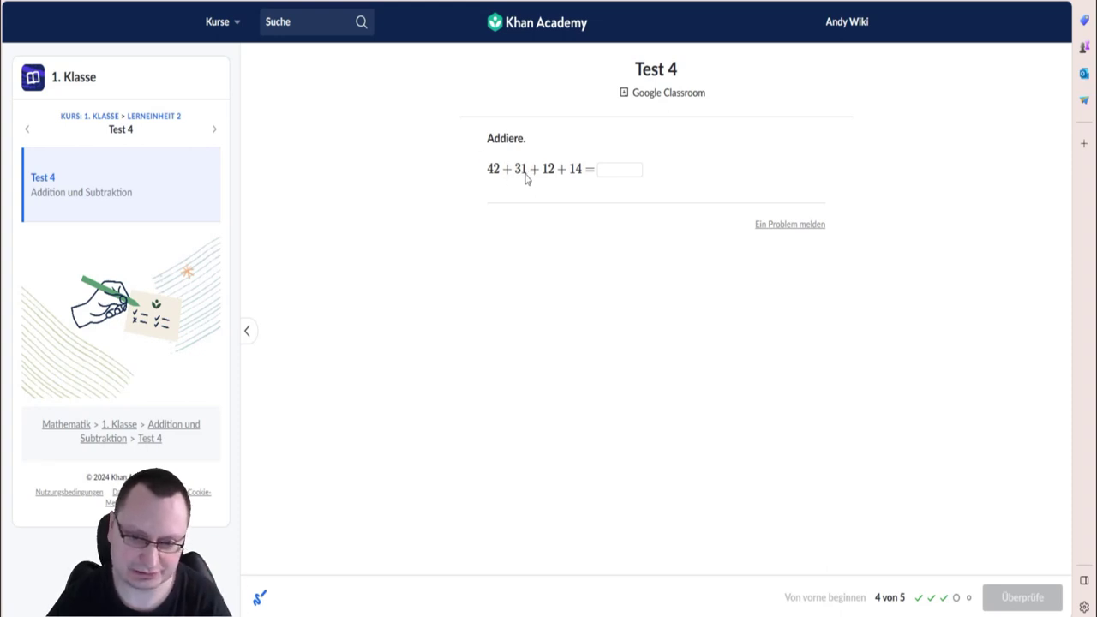
Answer 42 + 31 + 12 + 14 with 99 and 87 + 4 with 91, check both and show the Test 4 summary.
{"action": "left_click", "coordinate": [627, 171]}
{"action": "type", "text": "9"}
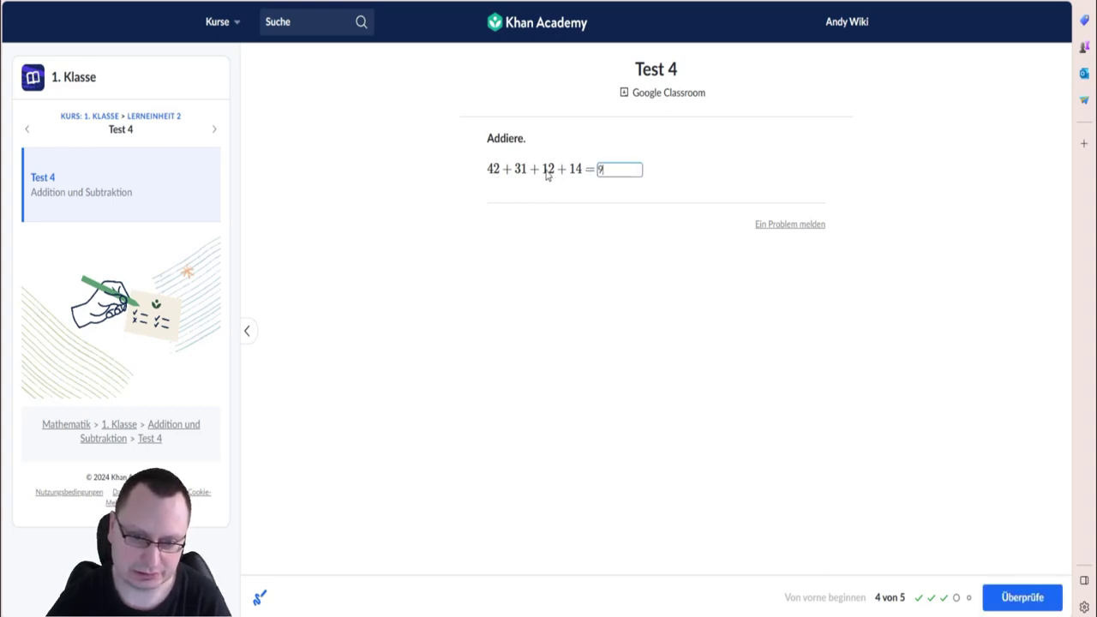
{"action": "type", "text": "9"}
{"action": "left_click", "coordinate": [1014, 597]}
{"action": "left_click", "coordinate": [1013, 597]}
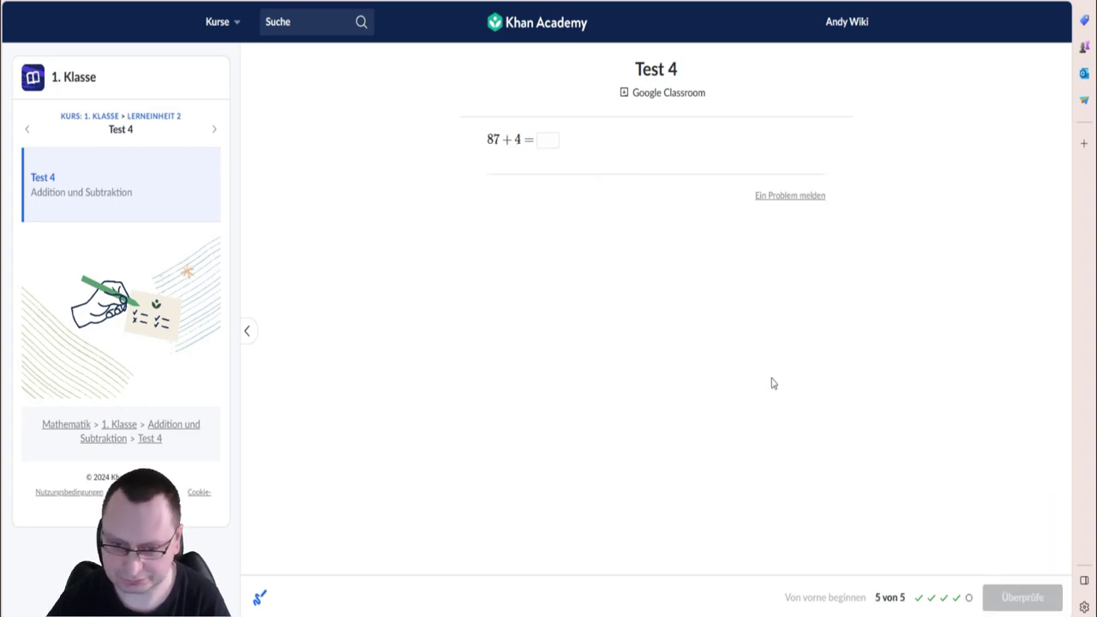
{"action": "left_click", "coordinate": [548, 140]}
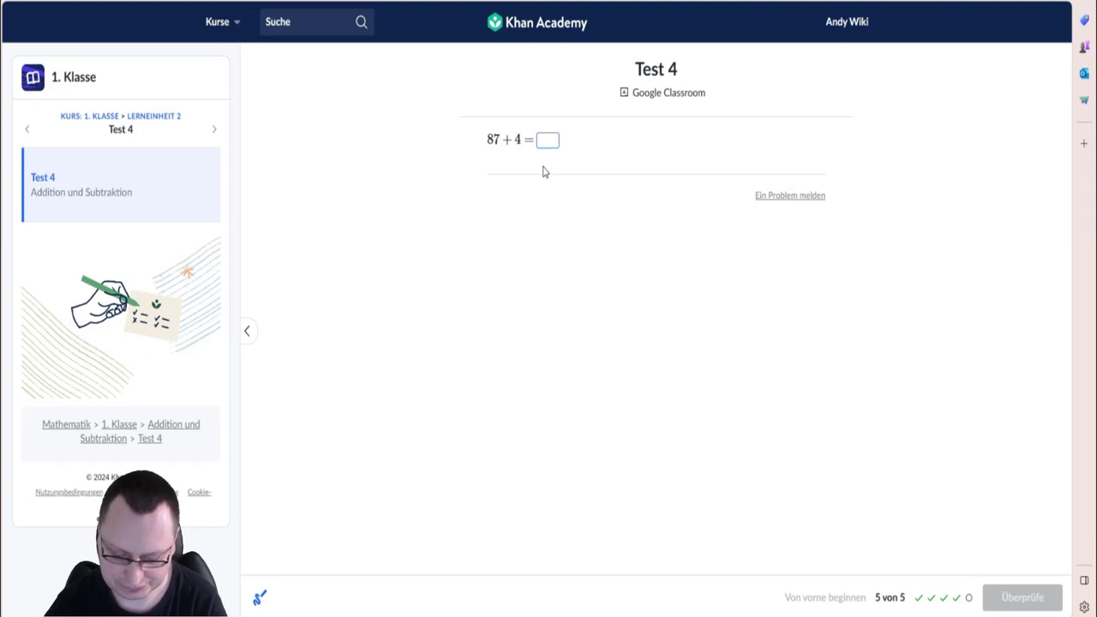
{"action": "type", "text": "91"}
{"action": "left_click", "coordinate": [1047, 595]}
{"action": "left_click", "coordinate": [1047, 595]}
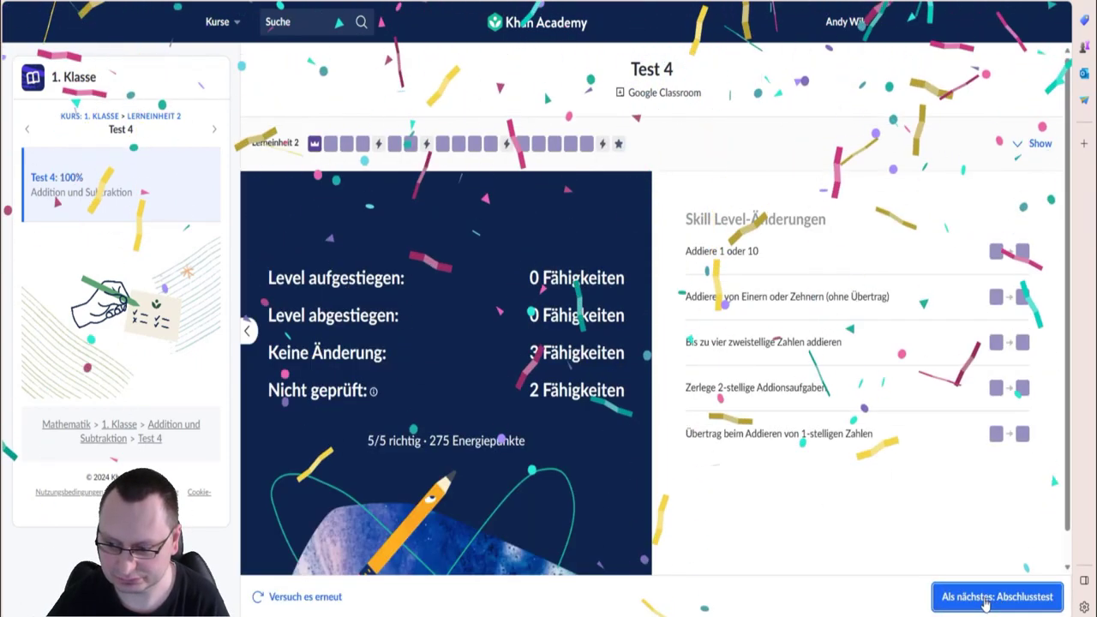
Advance from Test 4 to the Abschlusstest for Addition und Subtraktion and start it.
{"action": "left_click", "coordinate": [985, 599]}
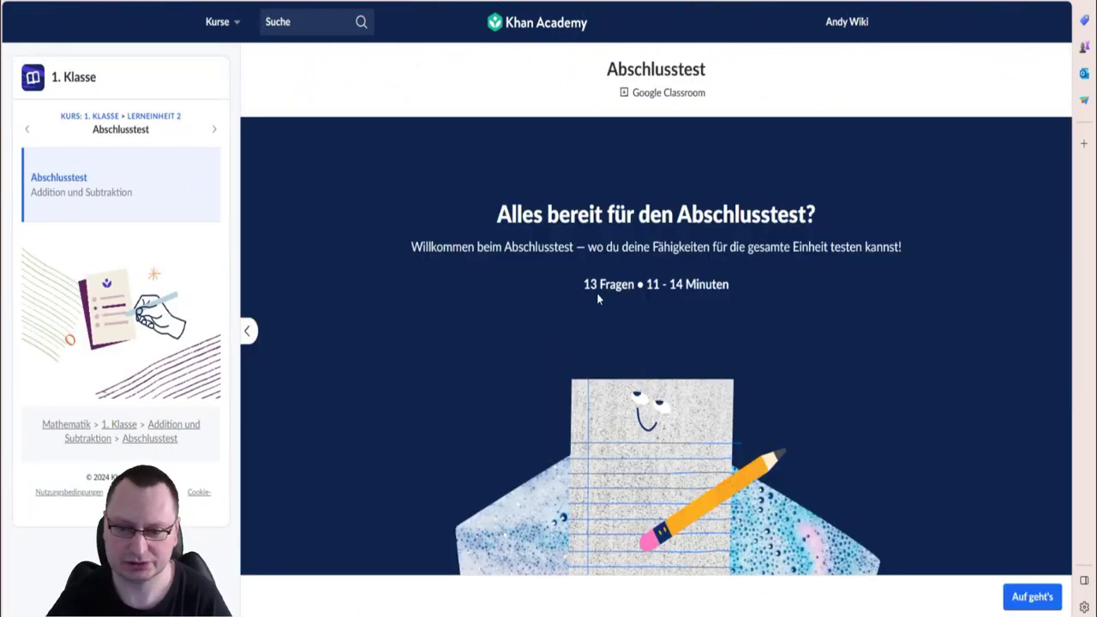
{"action": "left_click", "coordinate": [1018, 601]}
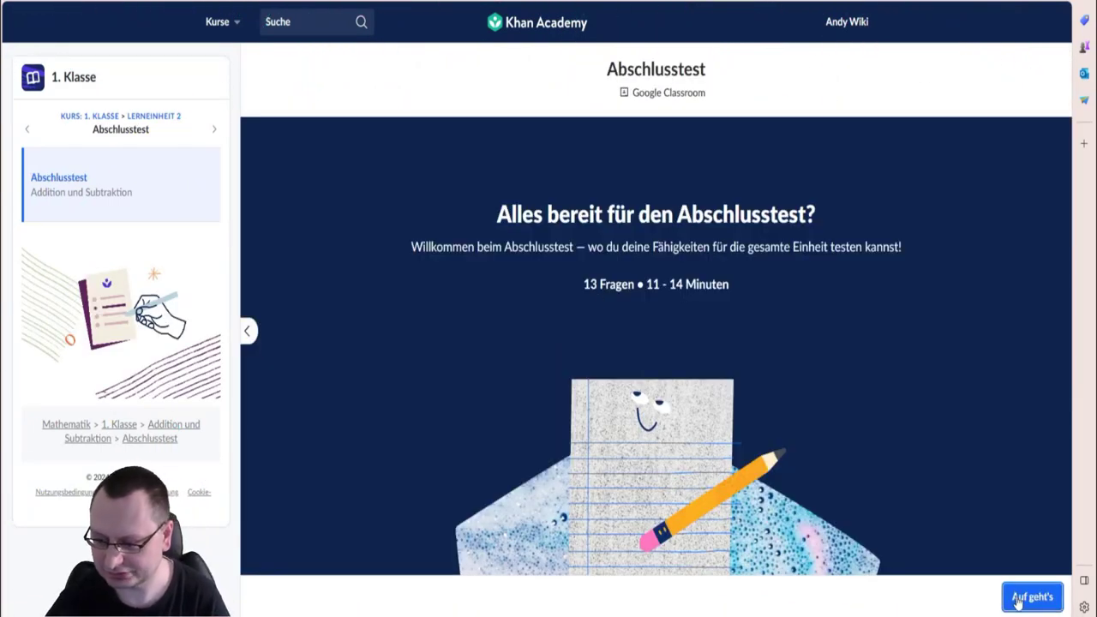